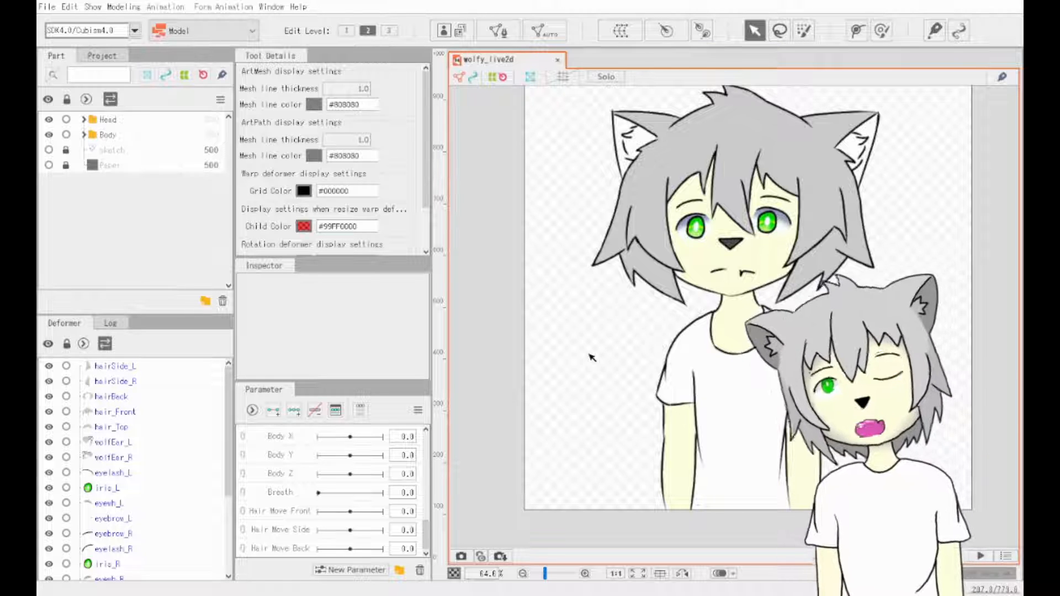
# - Lock the Body part and add a rotation deformer named Head Rotation containing all the head parts
pyautogui.click(125, 126)
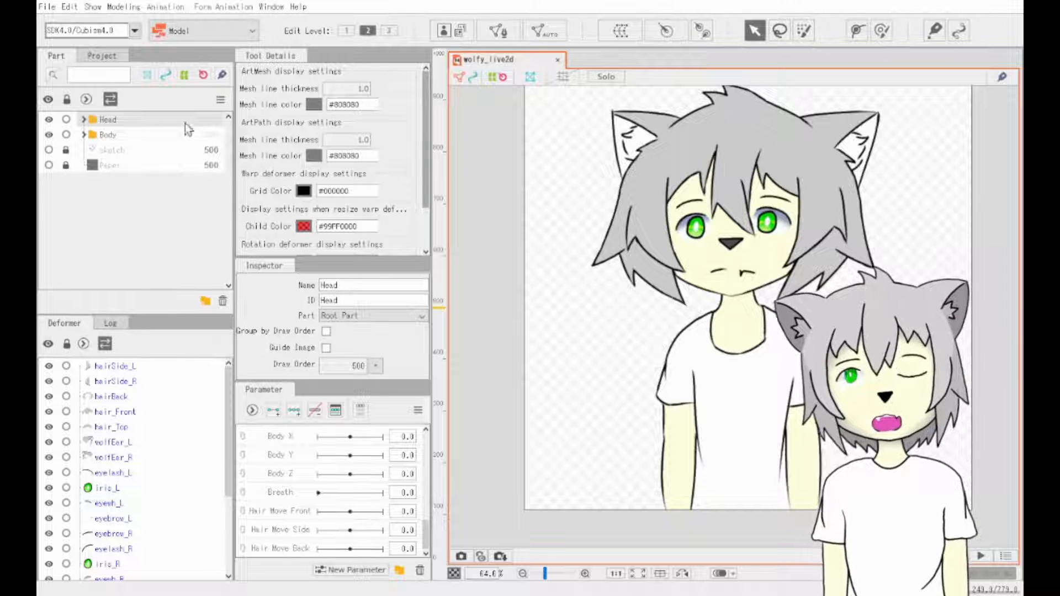
pyautogui.click(66, 135)
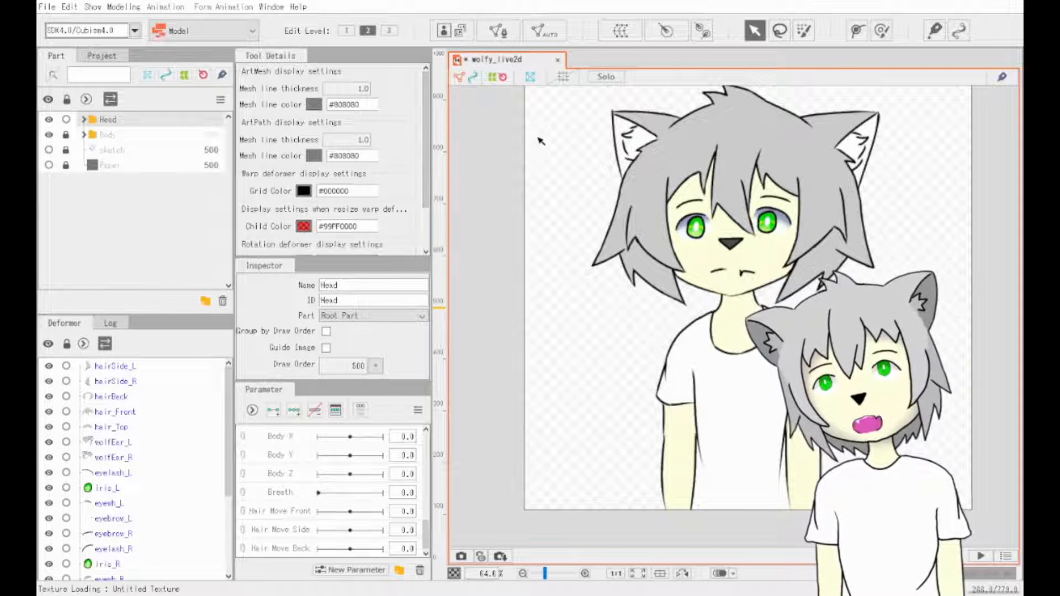
pyautogui.moveTo(545, 362); pyautogui.dragTo(944, 90)
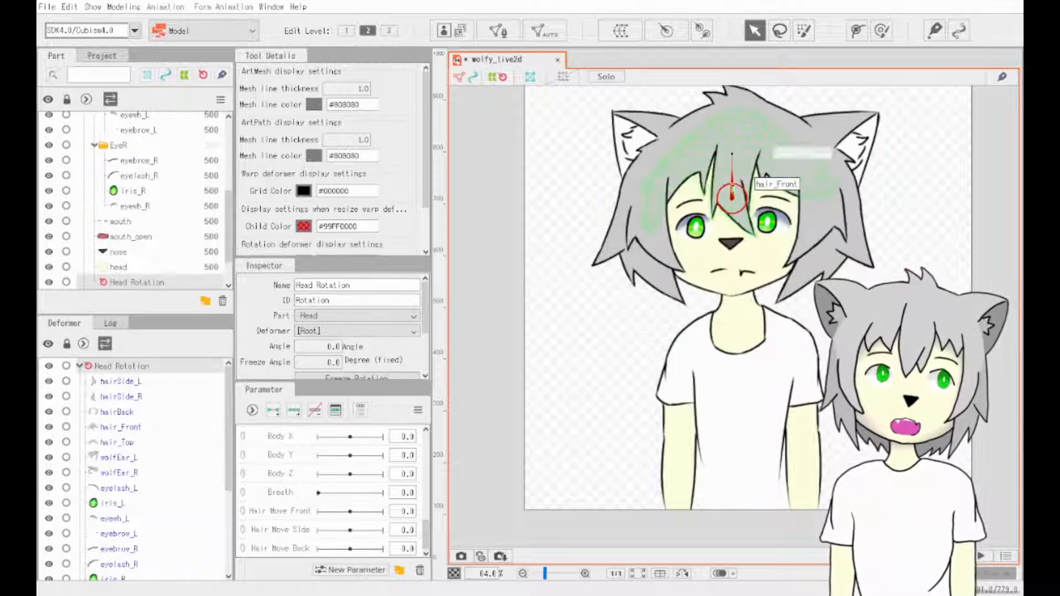
# - Move the Head Rotation pivot from the forehead down to the chin, testing the head tilt and undoing each test
pyautogui.moveTo(732, 155); pyautogui.dragTo(708, 272)
pyautogui.hotkey('ctrl', 'z')
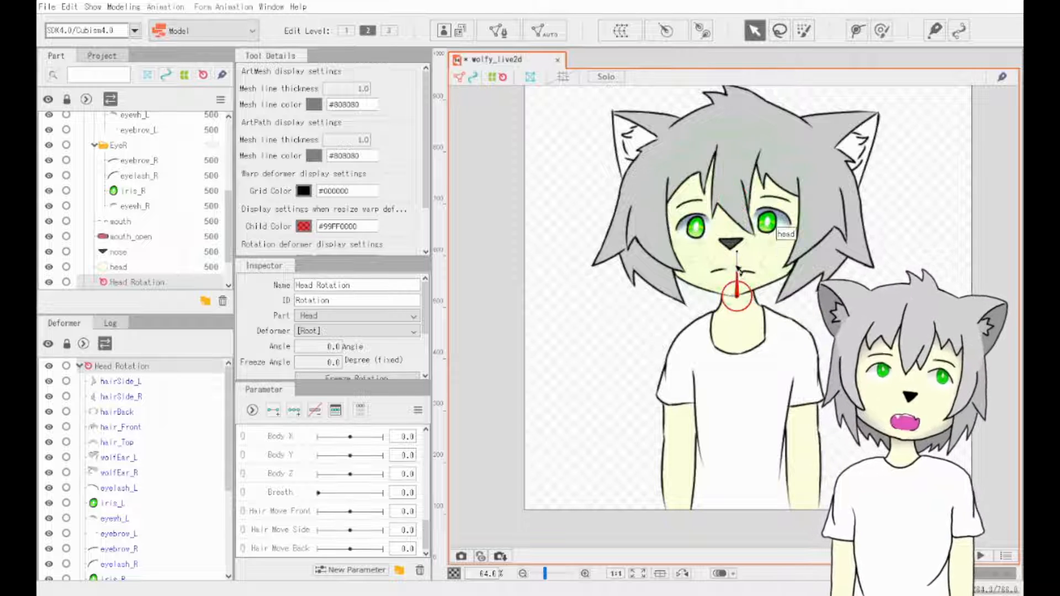
pyautogui.moveTo(738, 269); pyautogui.dragTo(759, 315)
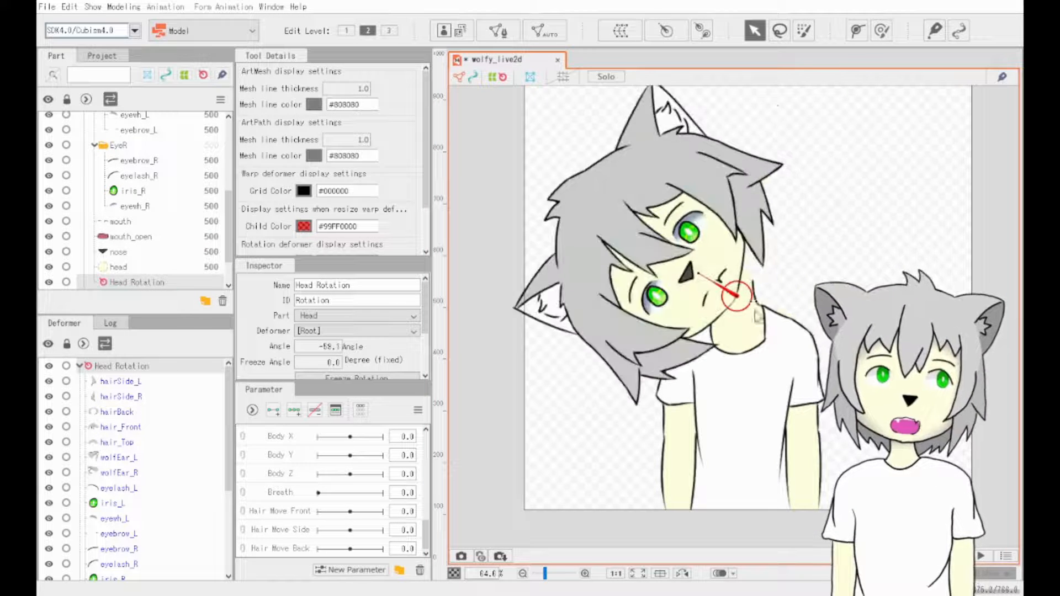
pyautogui.hotkey('ctrl', 'z')
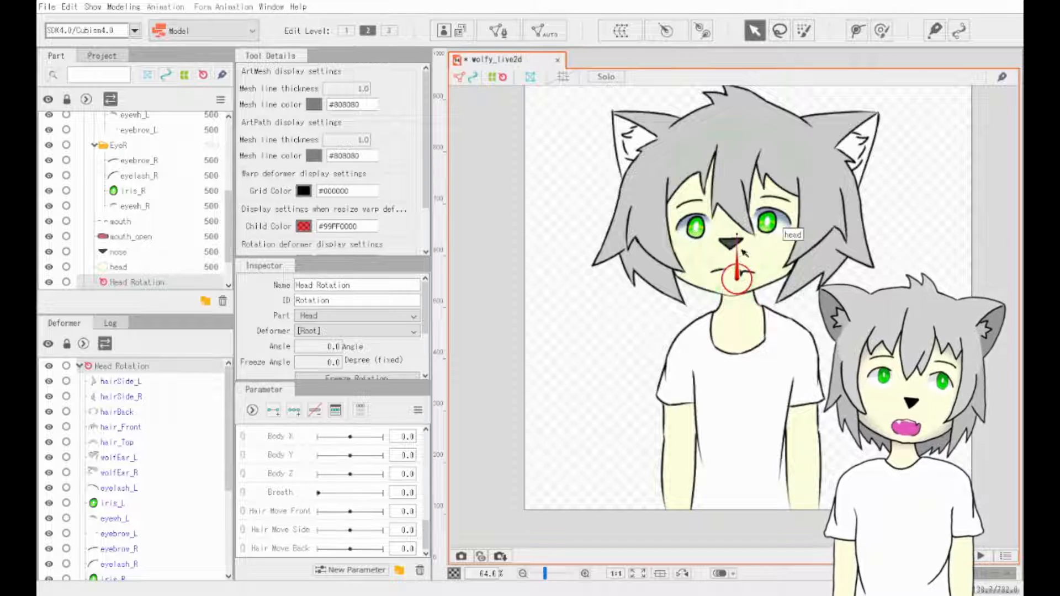
pyautogui.moveTo(743, 253); pyautogui.dragTo(714, 228)
pyautogui.hotkey('ctrl', 'z')
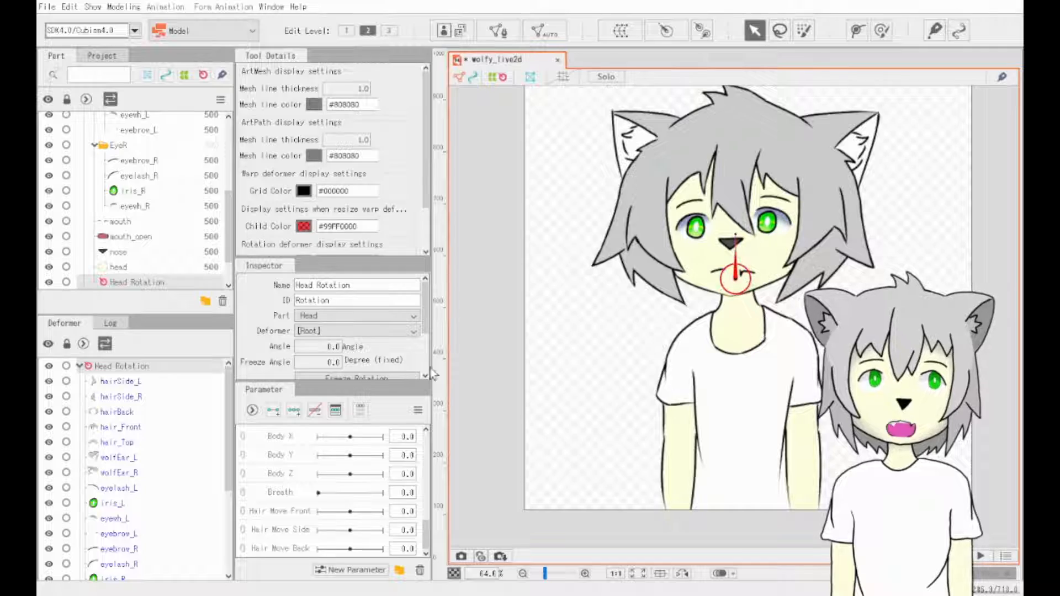
pyautogui.moveTo(731, 237); pyautogui.dragTo(1016, 251)
pyautogui.moveTo(998, 351); pyautogui.dragTo(604, 138)
pyautogui.hotkey('ctrl', 'z')
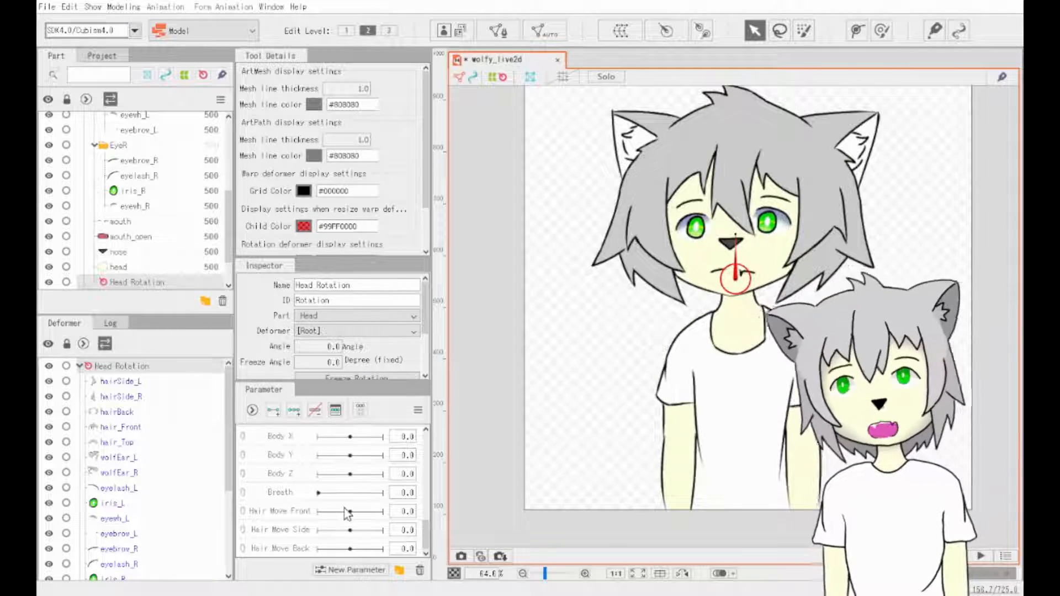
# - Add three keys on Angle Z for Head Rotation and try a 30 degree angle at the 30 key
pyautogui.scroll(8, 348, 514)
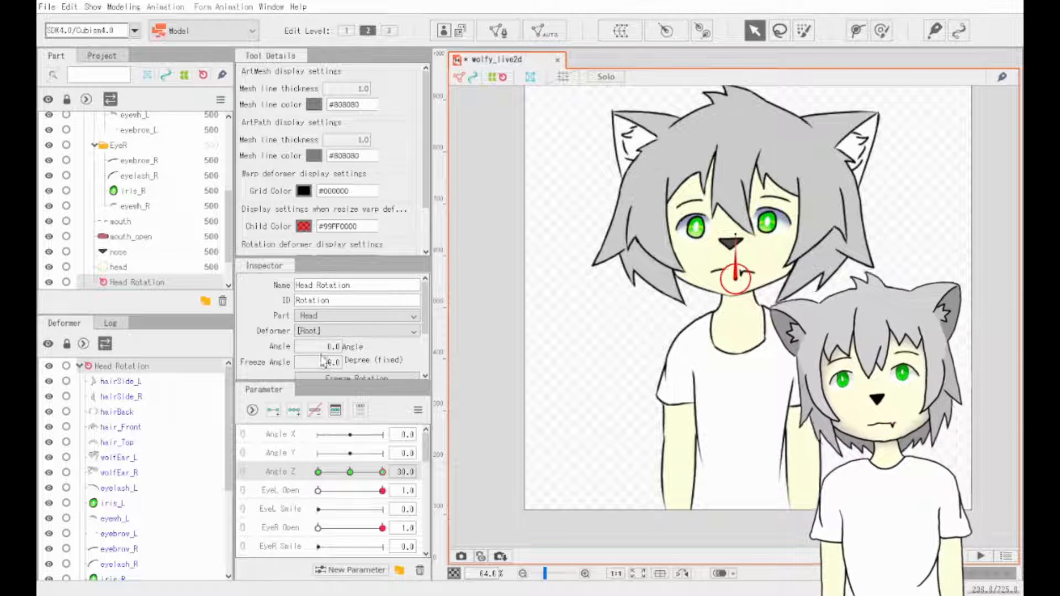
pyautogui.moveTo(326, 347); pyautogui.dragTo(321, 347)
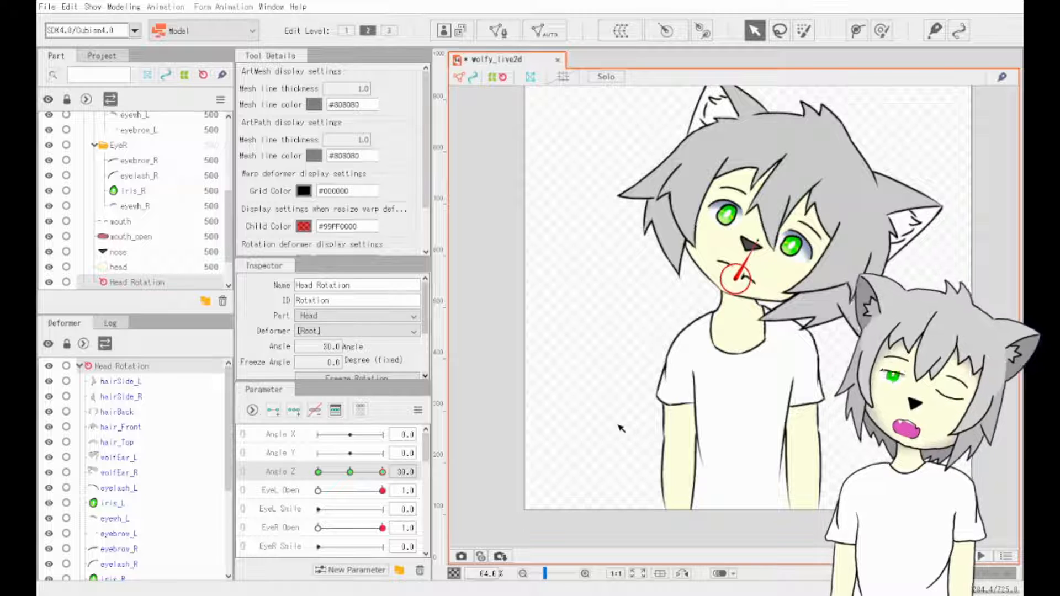
pyautogui.hotkey('ctrl', 'z')
pyautogui.hotkey('ctrl', 'z')
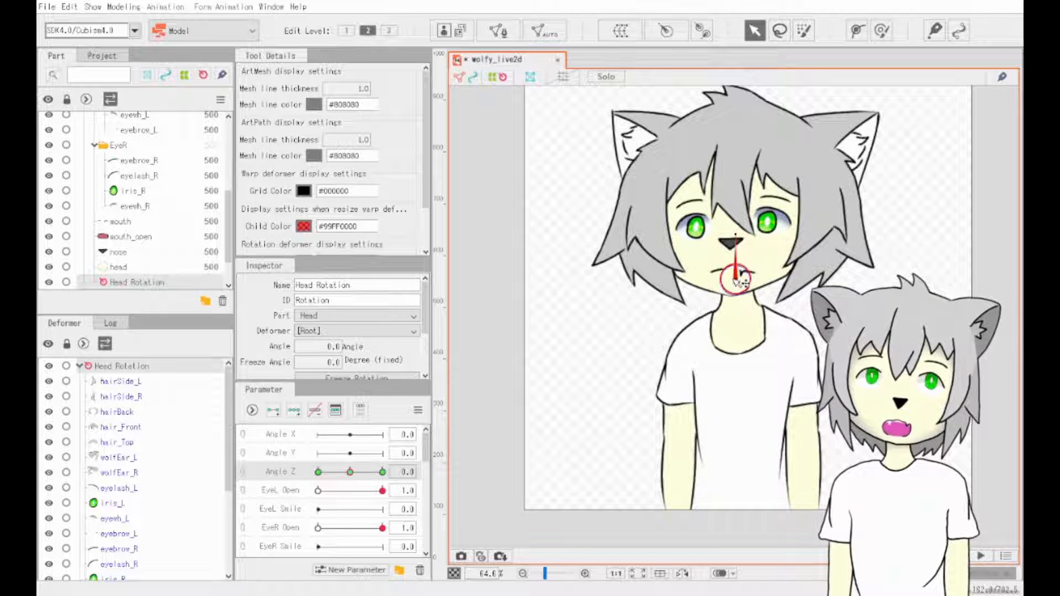
# - Fine-tune the Head Rotation pivot at the chin with test tilts both ways, and return its angle to 0
pyautogui.moveTo(734, 238); pyautogui.dragTo(702, 247)
pyautogui.hotkey('ctrl', 'z')
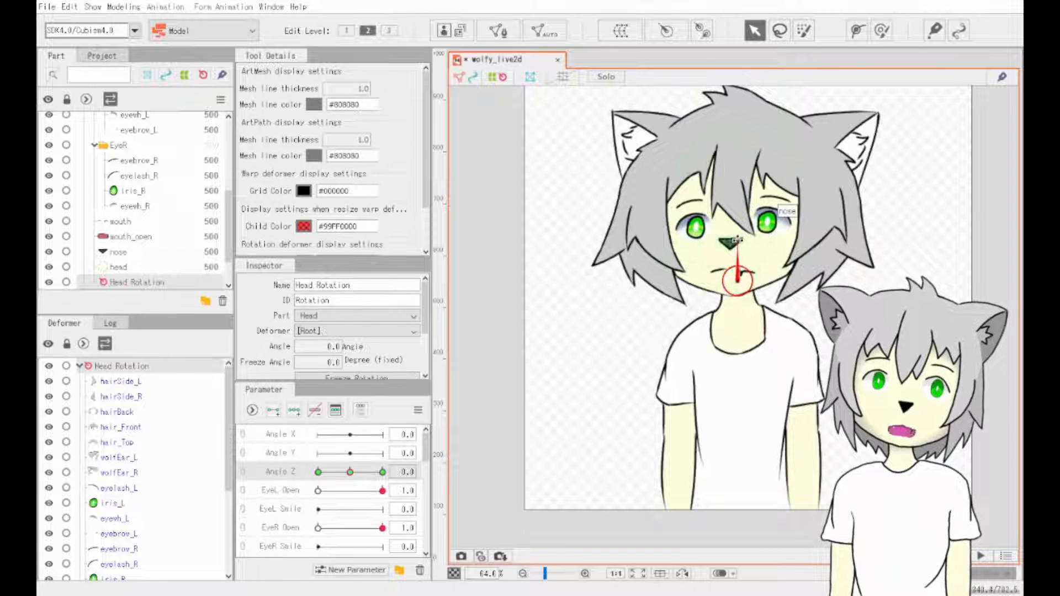
pyautogui.moveTo(737, 240); pyautogui.dragTo(718, 272)
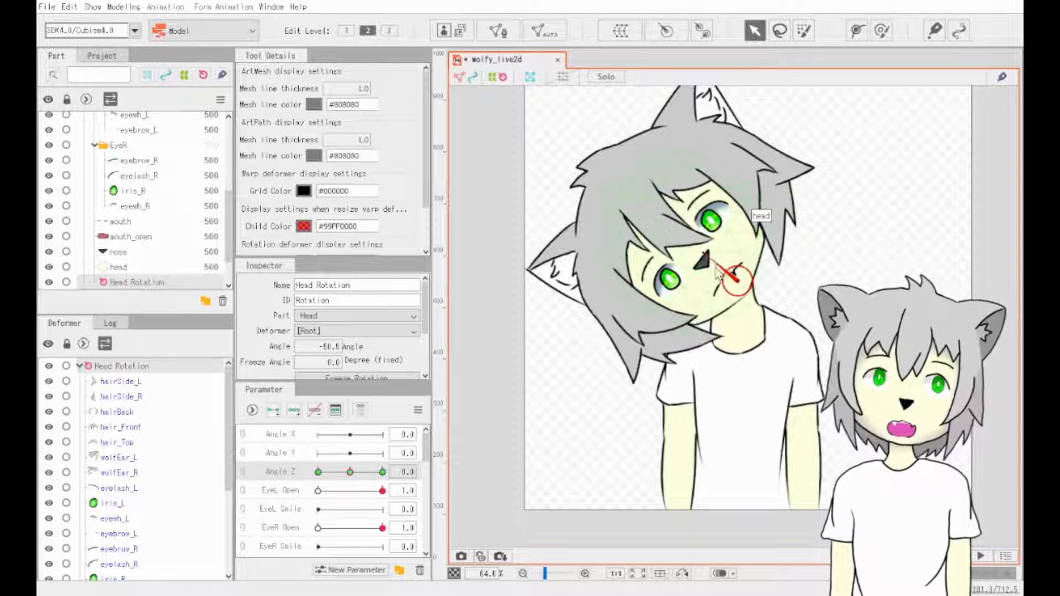
pyautogui.hotkey('ctrl', 'z')
pyautogui.moveTo(337, 347)
pyautogui.mouseDown()
pyautogui.moveTo(324, 348)
pyautogui.moveTo(348, 347)
pyautogui.mouseUp()
pyautogui.click(321, 347)
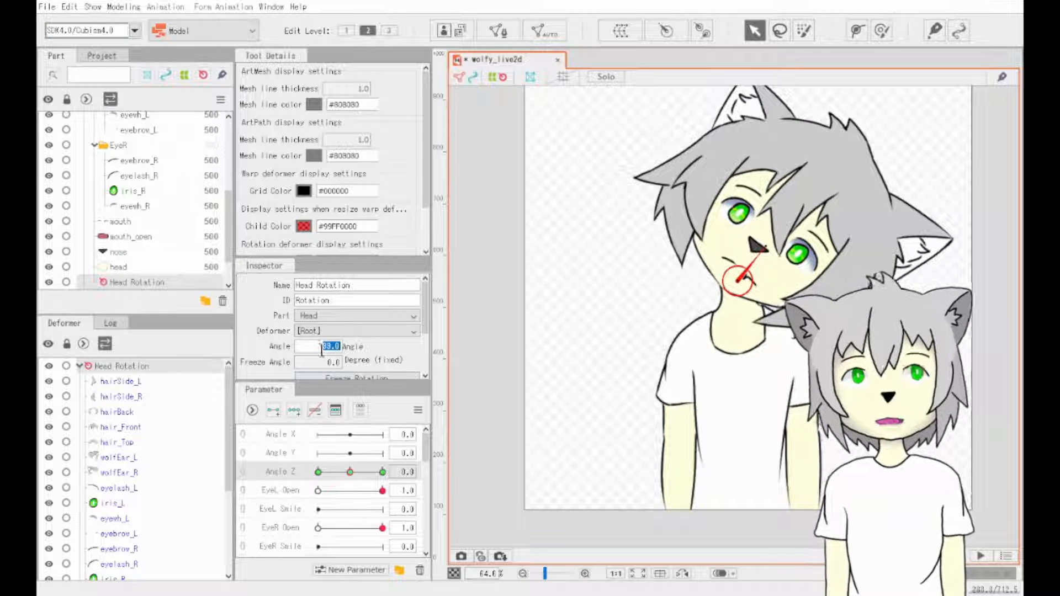
pyautogui.write('0')
pyautogui.press('Return')
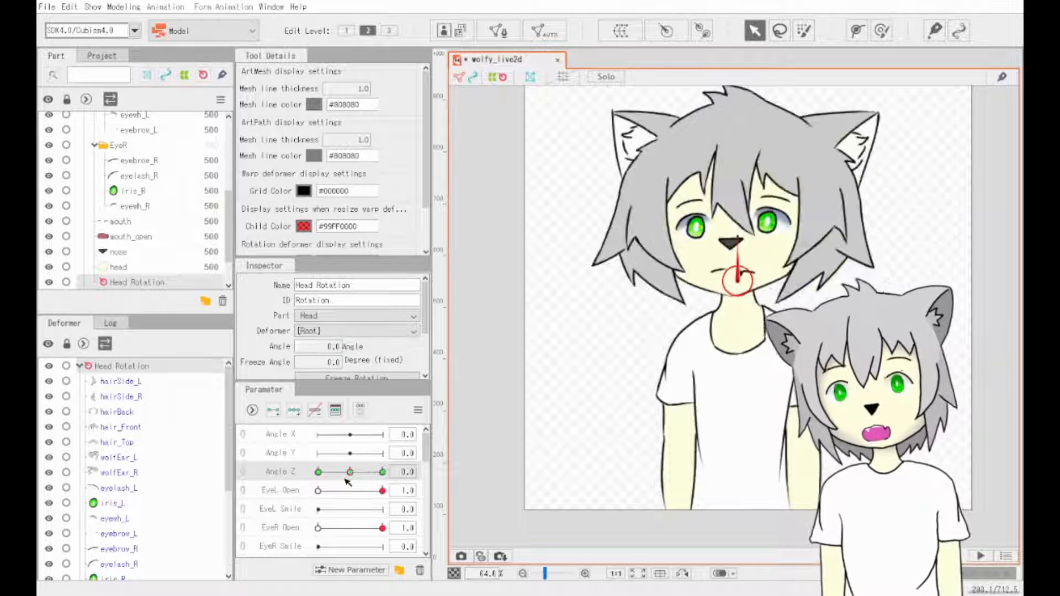
# - Set the Head Rotation angle to 40 degrees at the Angle Z key of 30
pyautogui.moveTo(350, 473)
pyautogui.mouseDown()
pyautogui.moveTo(383, 472)
pyautogui.moveTo(349, 473)
pyautogui.mouseUp()
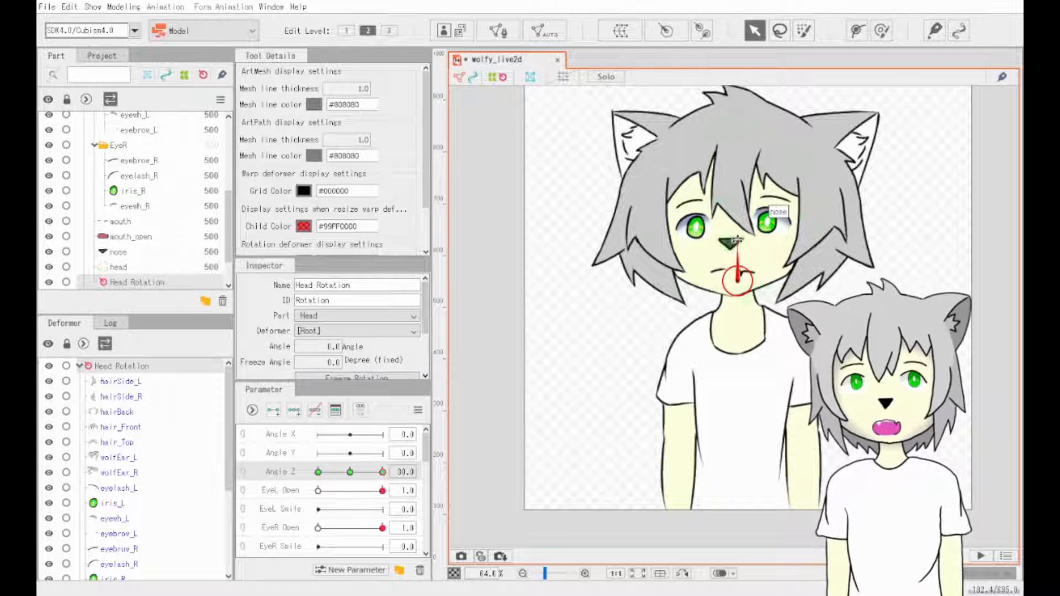
pyautogui.moveTo(738, 246)
pyautogui.mouseDown()
pyautogui.moveTo(773, 232)
pyautogui.moveTo(796, 259)
pyautogui.moveTo(663, 213)
pyautogui.moveTo(756, 244)
pyautogui.mouseUp()
pyautogui.moveTo(297, 348); pyautogui.dragTo(307, 349)
pyautogui.click(331, 348)
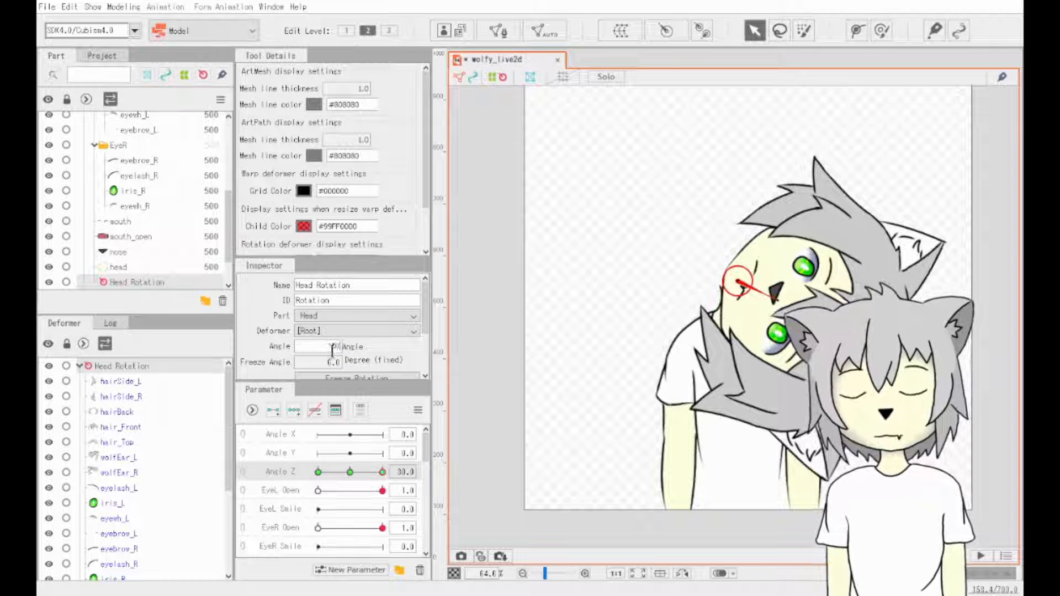
pyautogui.write('40')
pyautogui.press('Return')
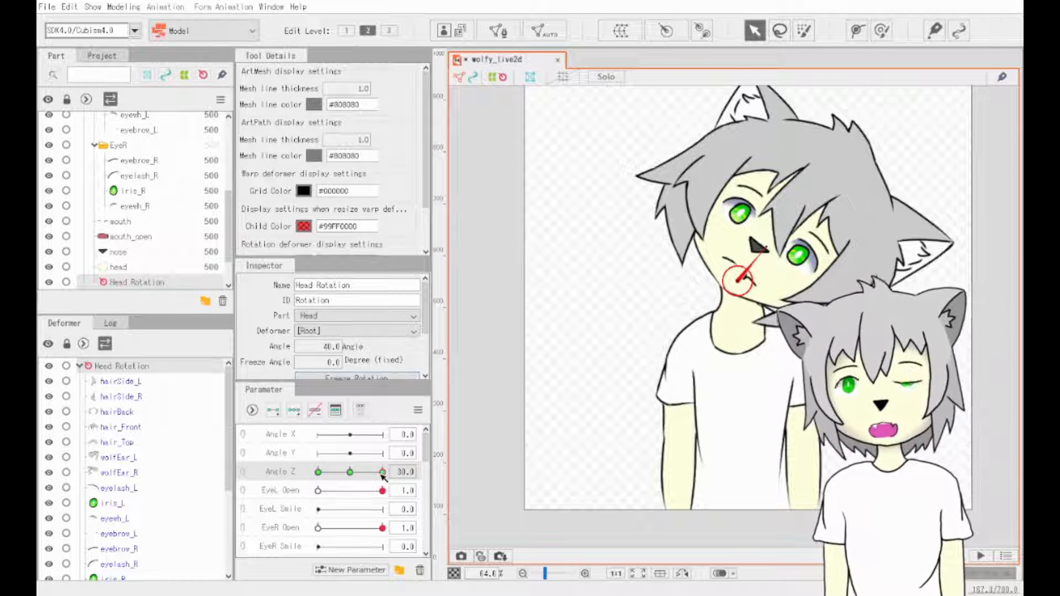
# - Set the Head Rotation angle to -40 degrees at the Angle Z key of -30 and preview the tilt
pyautogui.moveTo(381, 473); pyautogui.dragTo(305, 478)
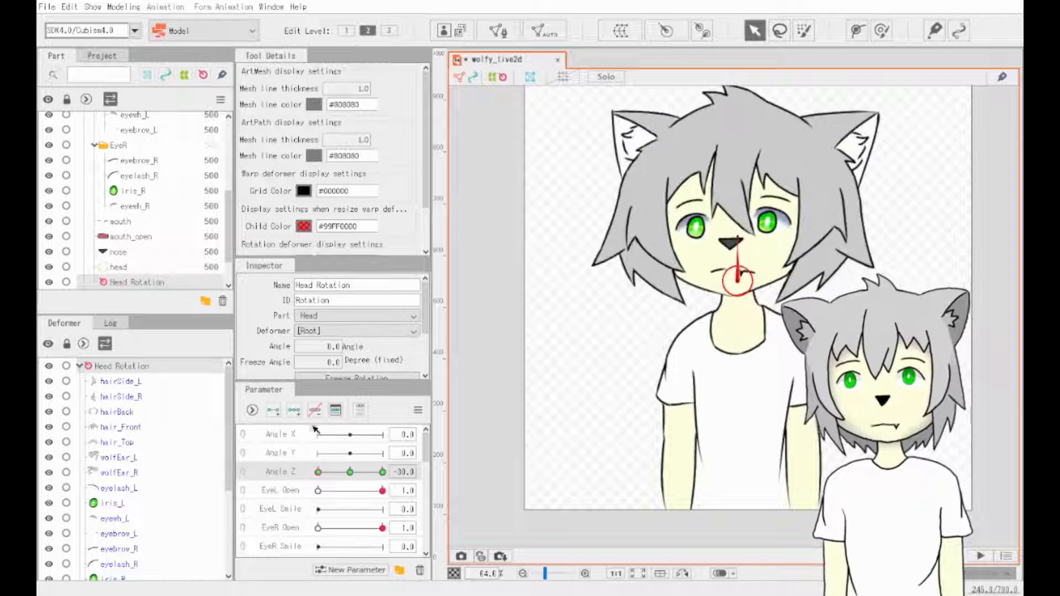
pyautogui.click(326, 349)
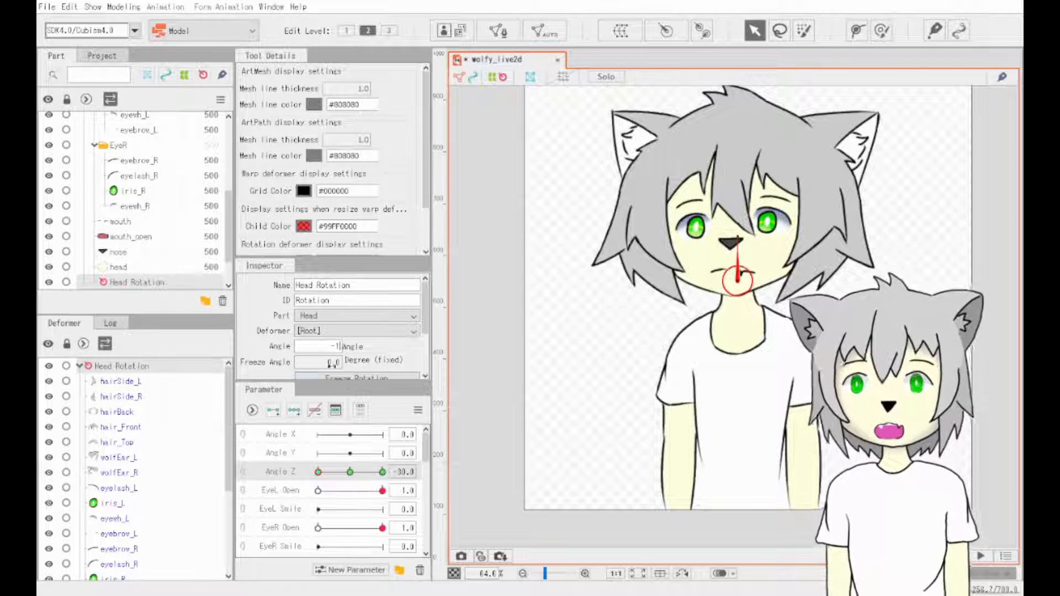
pyautogui.press('Return')
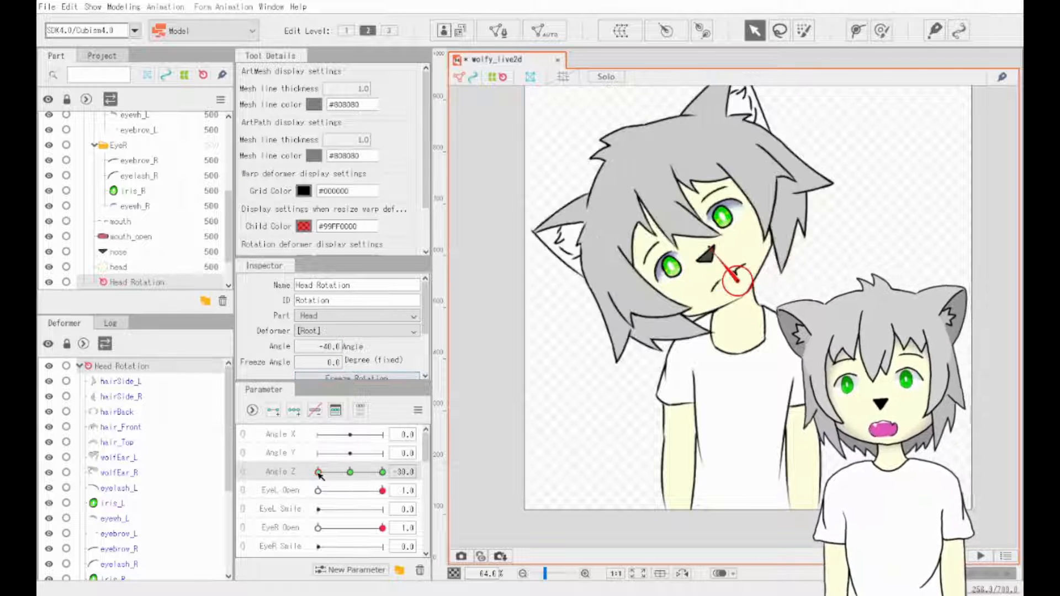
pyautogui.moveTo(319, 474)
pyautogui.mouseDown()
pyautogui.moveTo(333, 486)
pyautogui.moveTo(300, 471)
pyautogui.mouseUp()
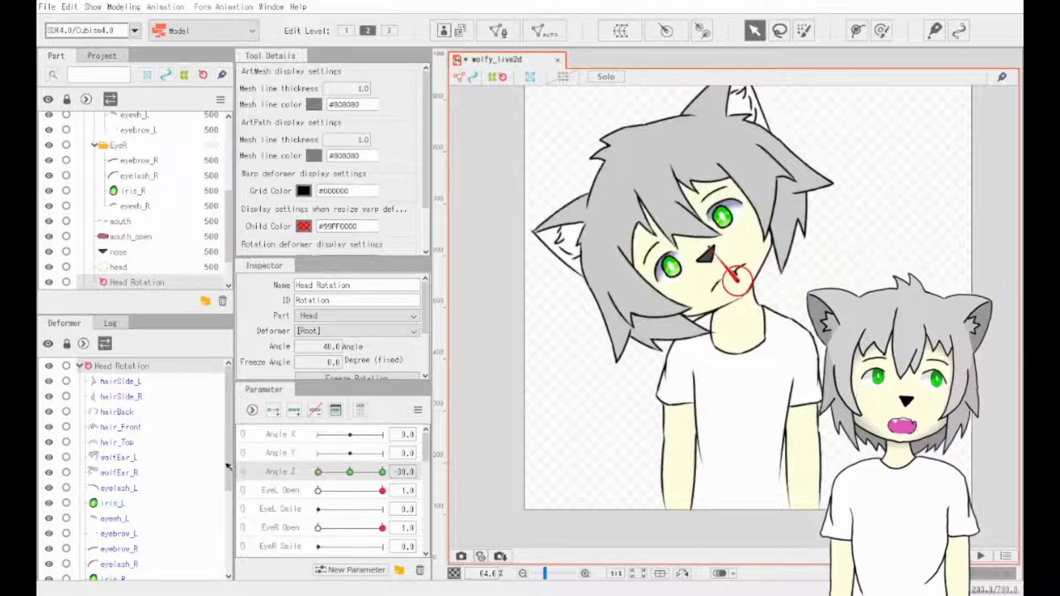
# - Hide and lock the Head Rotation deformer and reset Angle Z to 0
pyautogui.moveTo(227, 464); pyautogui.dragTo(61, 284)
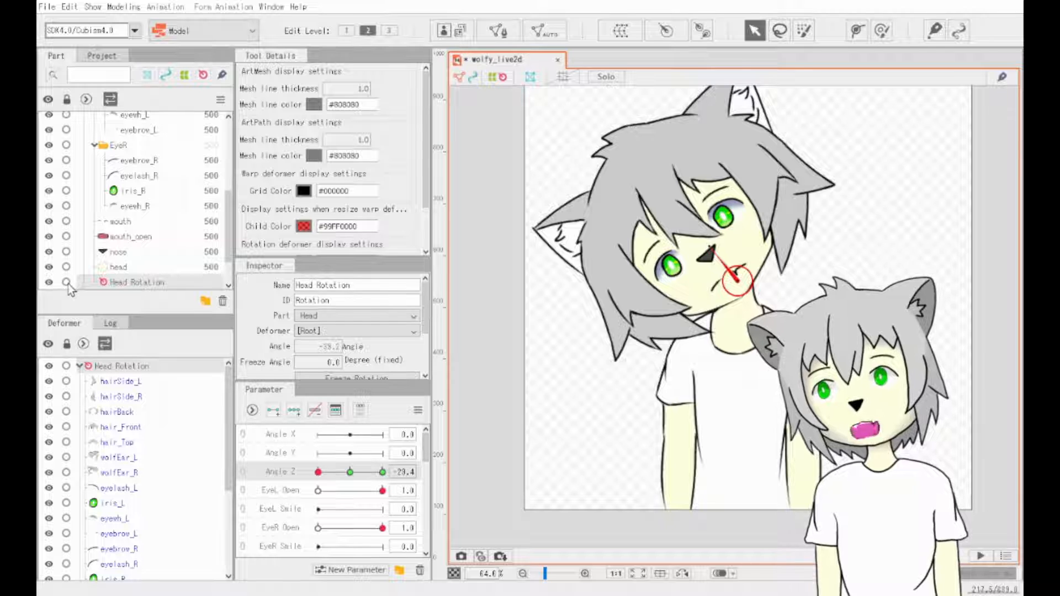
pyautogui.click(66, 282)
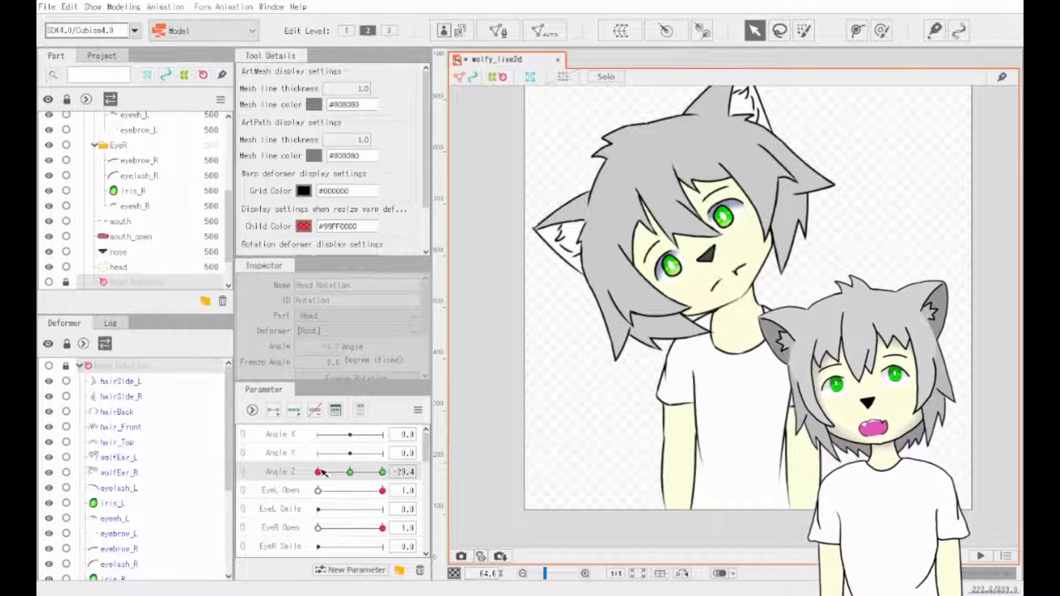
pyautogui.click(350, 472)
pyautogui.scroll(3, 158, 187)
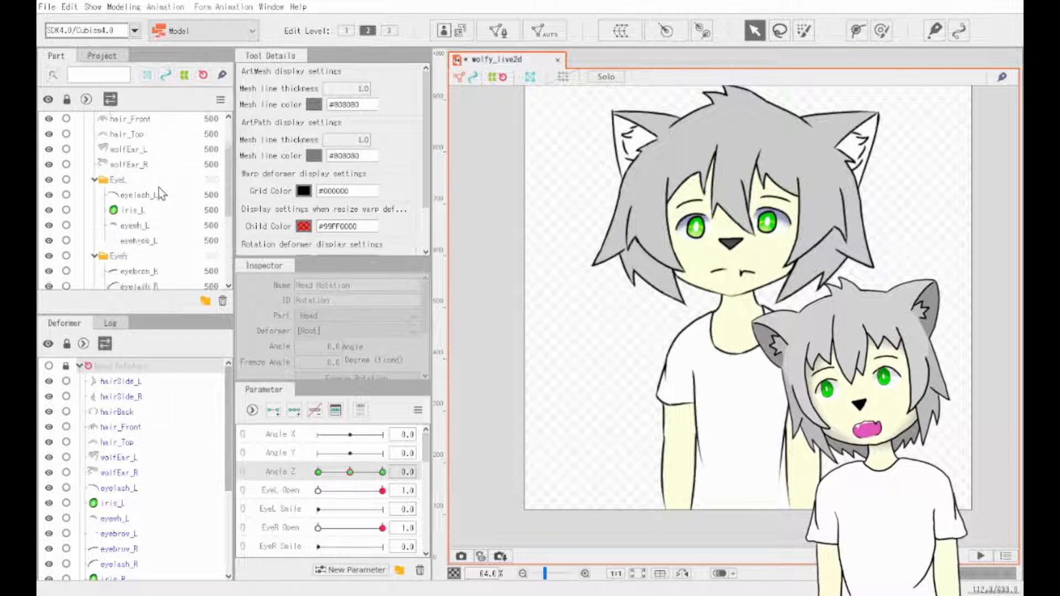
pyautogui.scroll(-5, 335, 470)
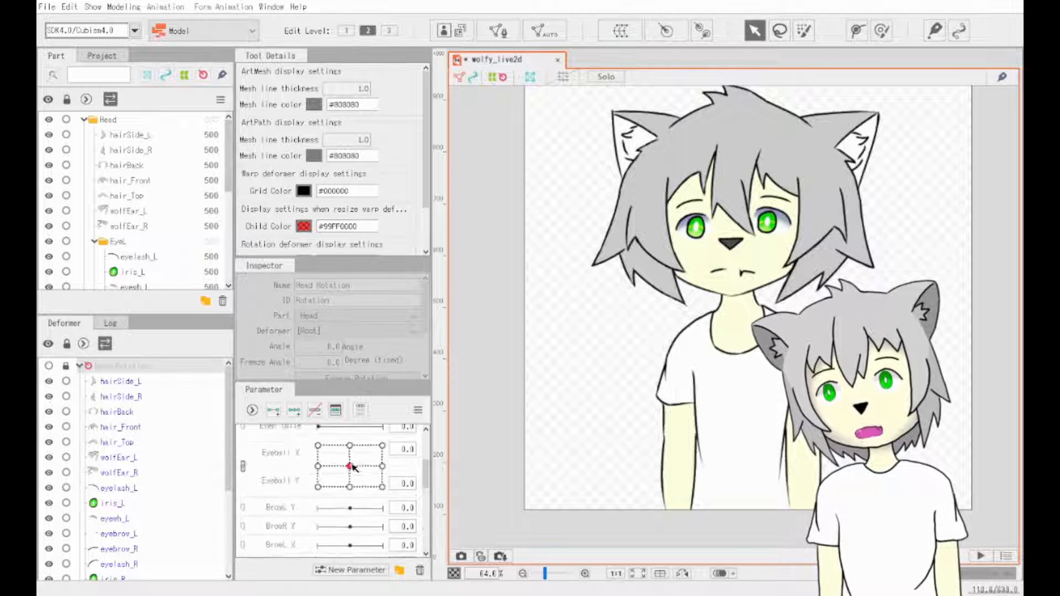
pyautogui.scroll(-5, 335, 470)
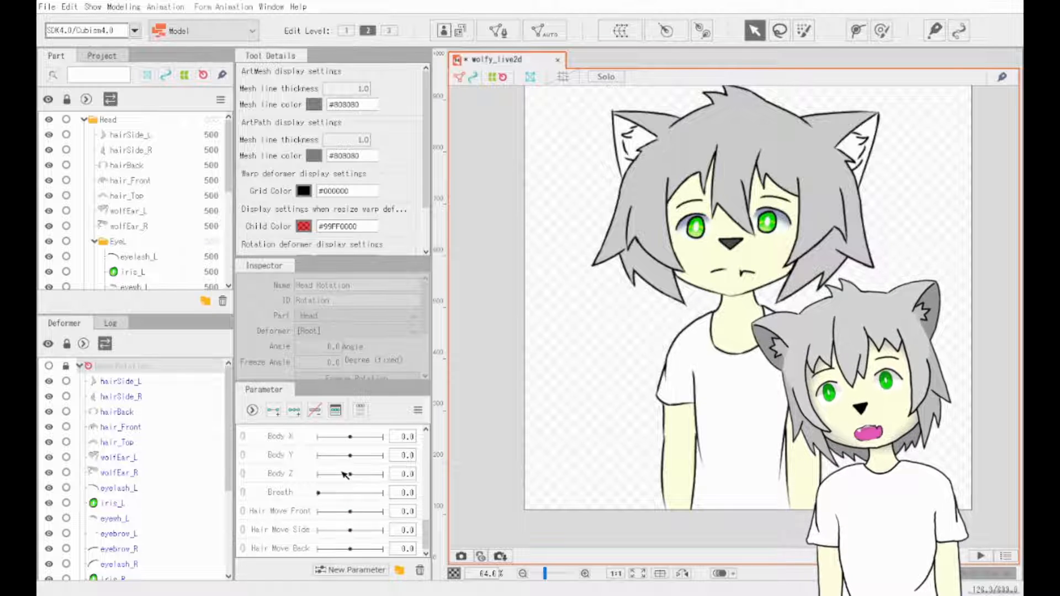
pyautogui.scroll(5, 313, 484)
pyautogui.scroll(5, 313, 483)
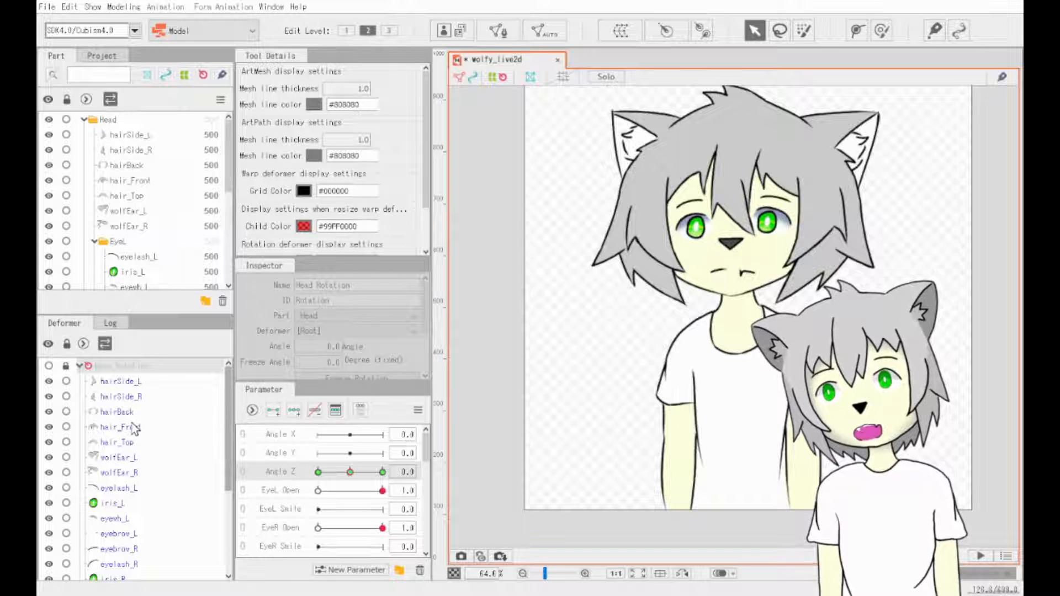
pyautogui.scroll(-10, 367, 498)
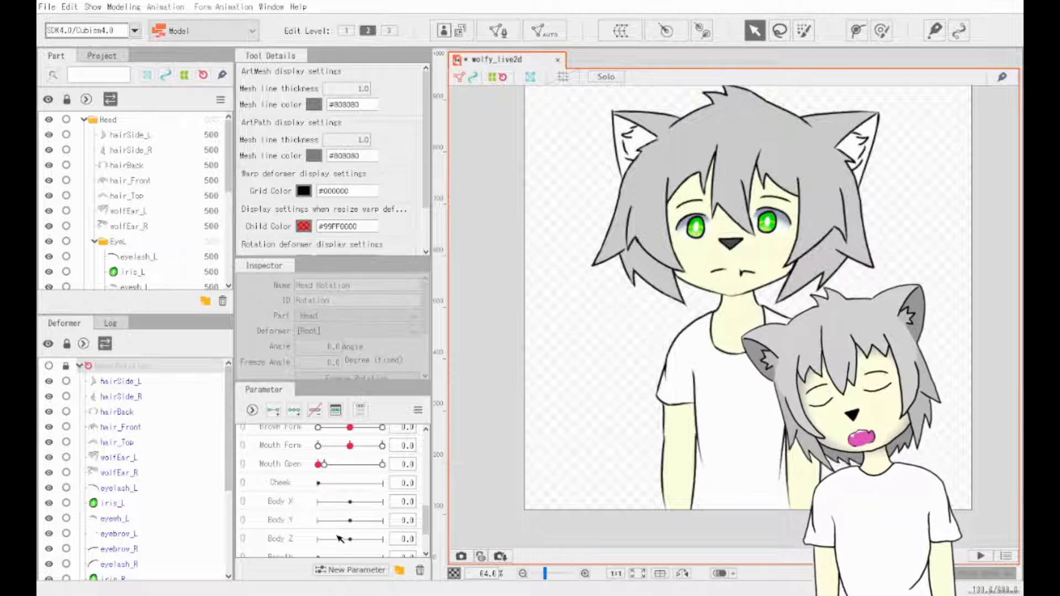
# - Unlock the Body part and collapse the Head and Body folders in the part list
pyautogui.click(83, 120)
pyautogui.click(84, 136)
pyautogui.click(66, 136)
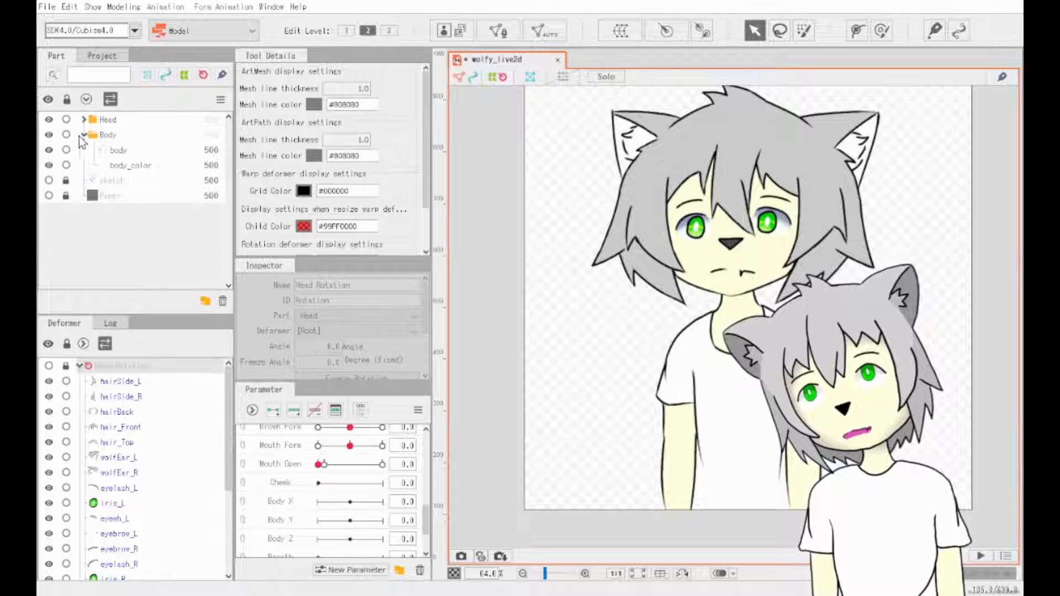
pyautogui.click(83, 135)
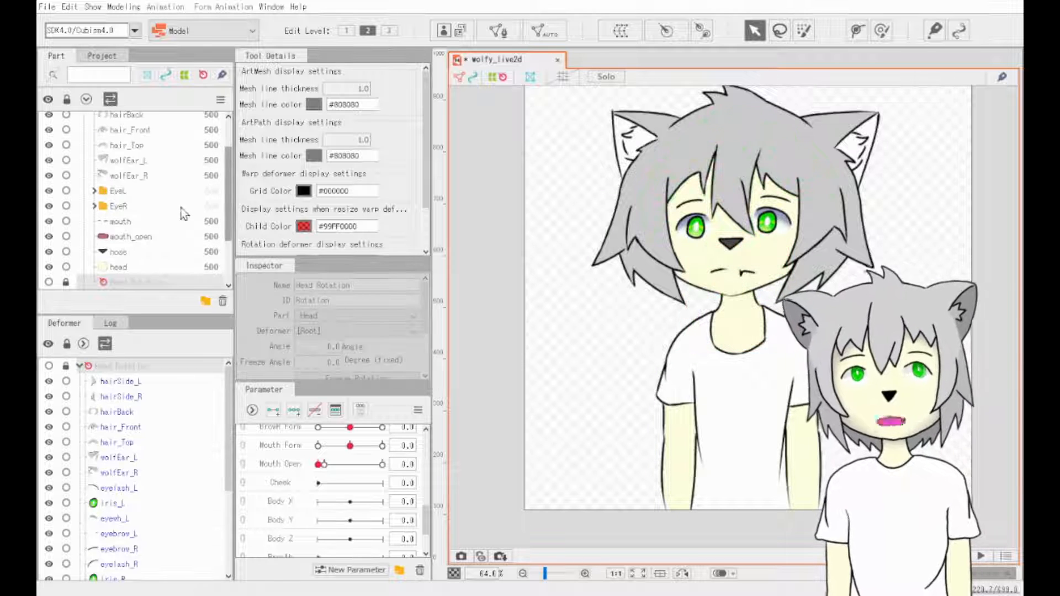
pyautogui.scroll(3, 123, 222)
pyautogui.click(89, 120)
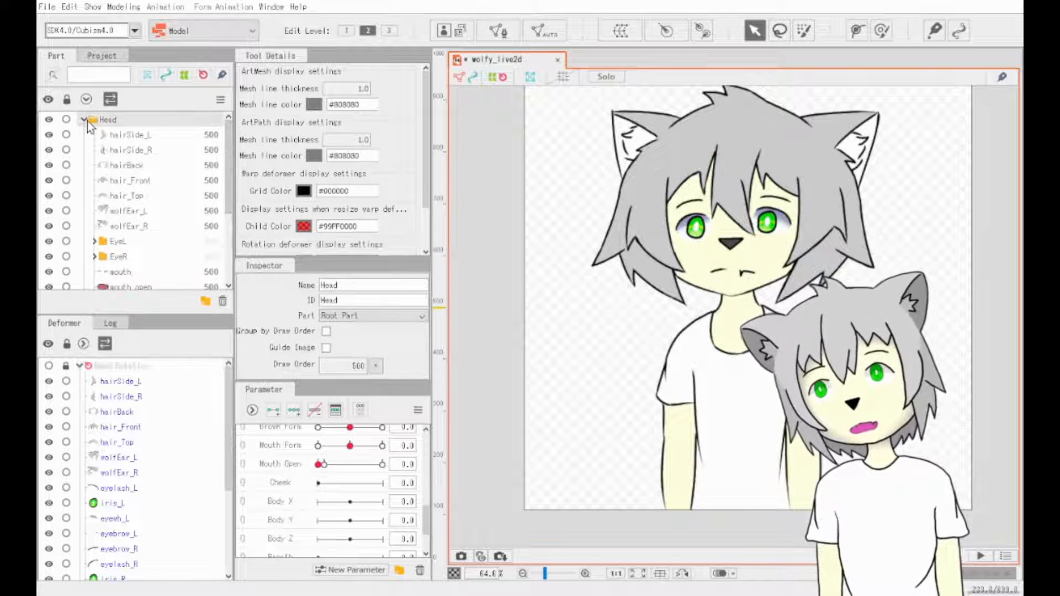
pyautogui.click(84, 120)
pyautogui.click(85, 134)
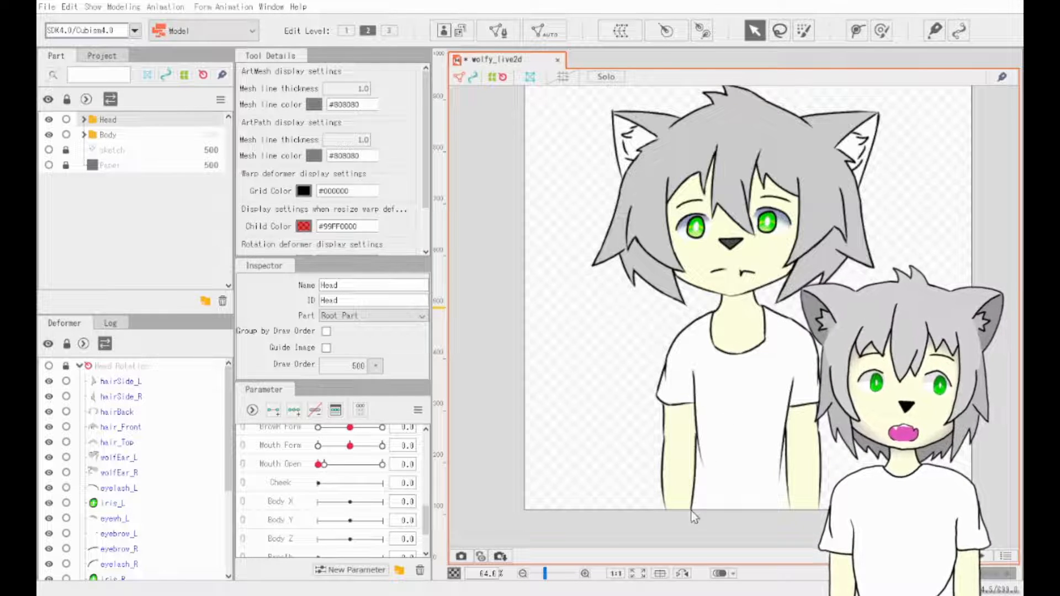
# - Add a warp deformer with 5 × 5 divisions covering the whole character
pyautogui.hotkey('ctrl', 'z')
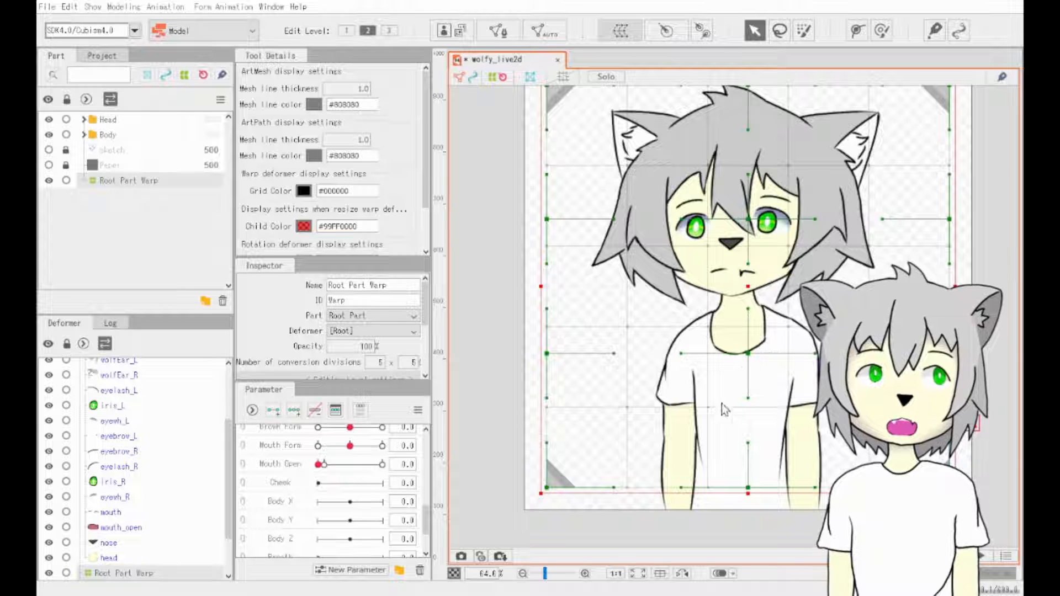
pyautogui.click(714, 530)
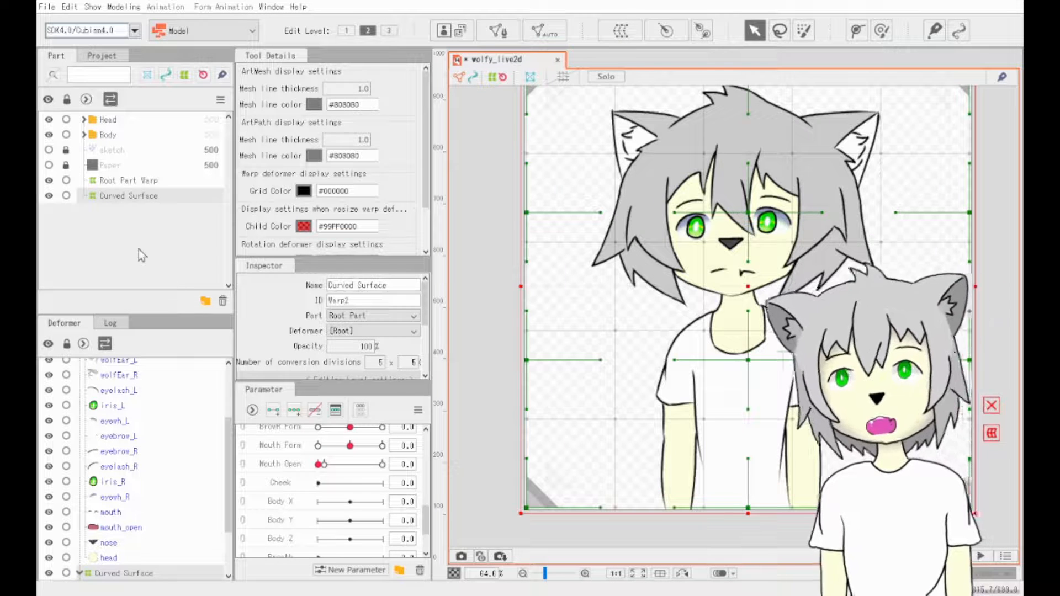
# - Compare the Root Part Warp and Curved Surface deformers' grids and examine their nesting in the deformer hierarchy
pyautogui.click(139, 182)
pyautogui.moveTo(135, 198); pyautogui.dragTo(136, 195)
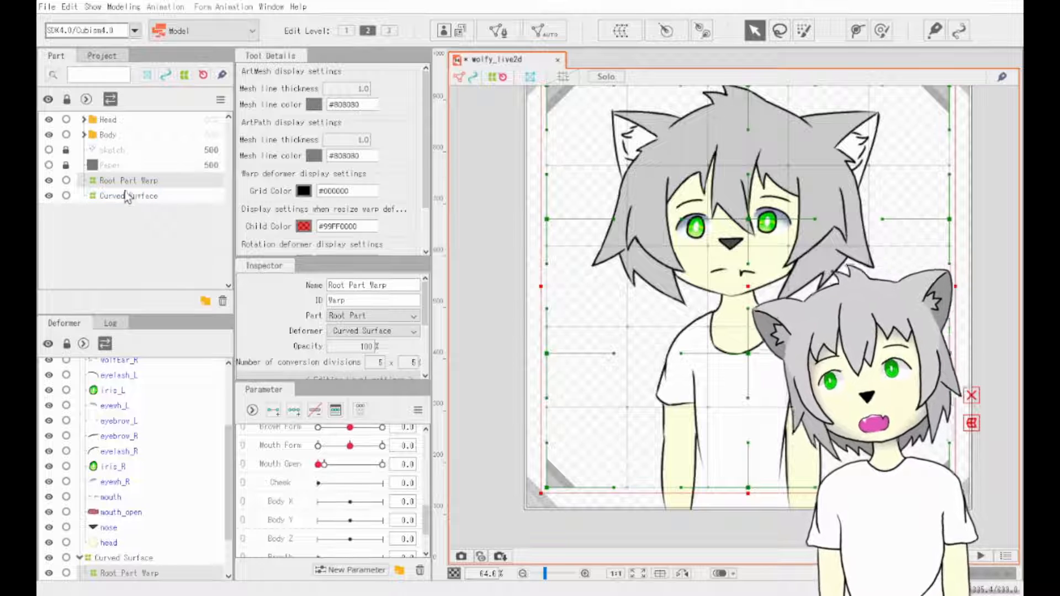
pyautogui.click(125, 196)
pyautogui.click(123, 183)
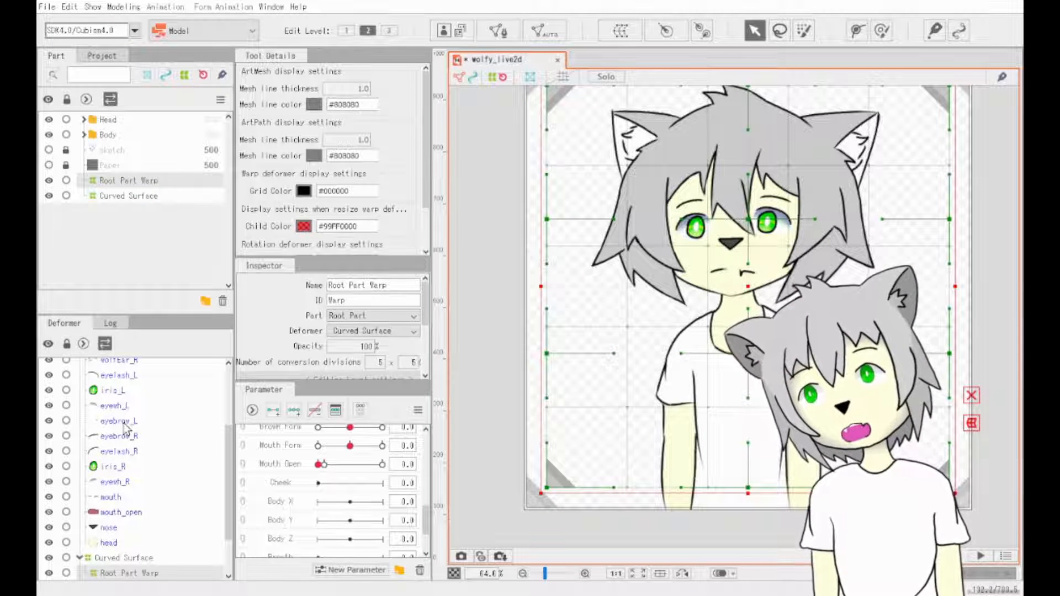
pyautogui.scroll(-2, 118, 414)
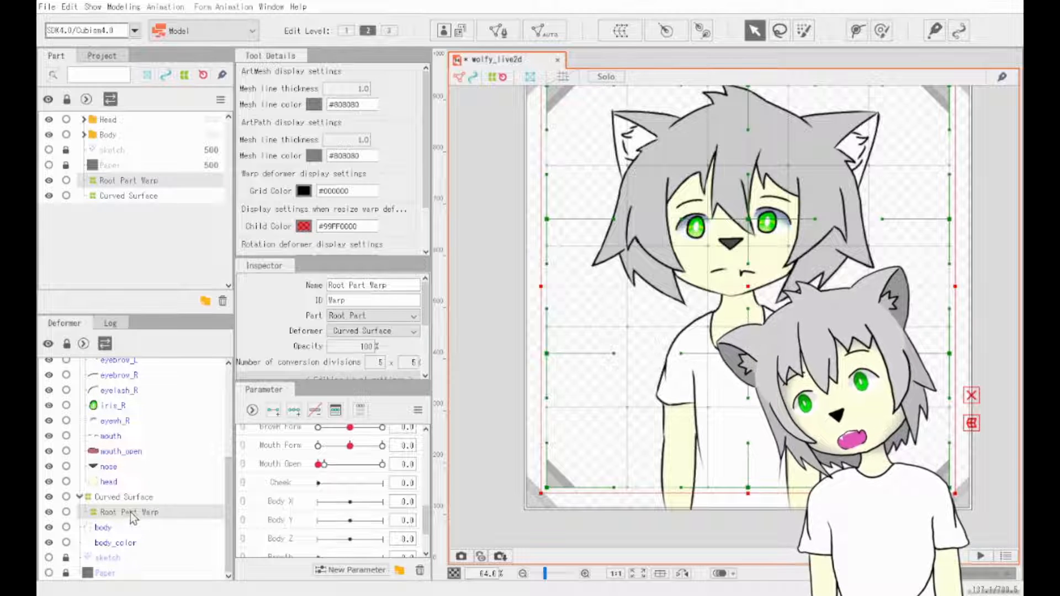
pyautogui.scroll(2, 596, 113)
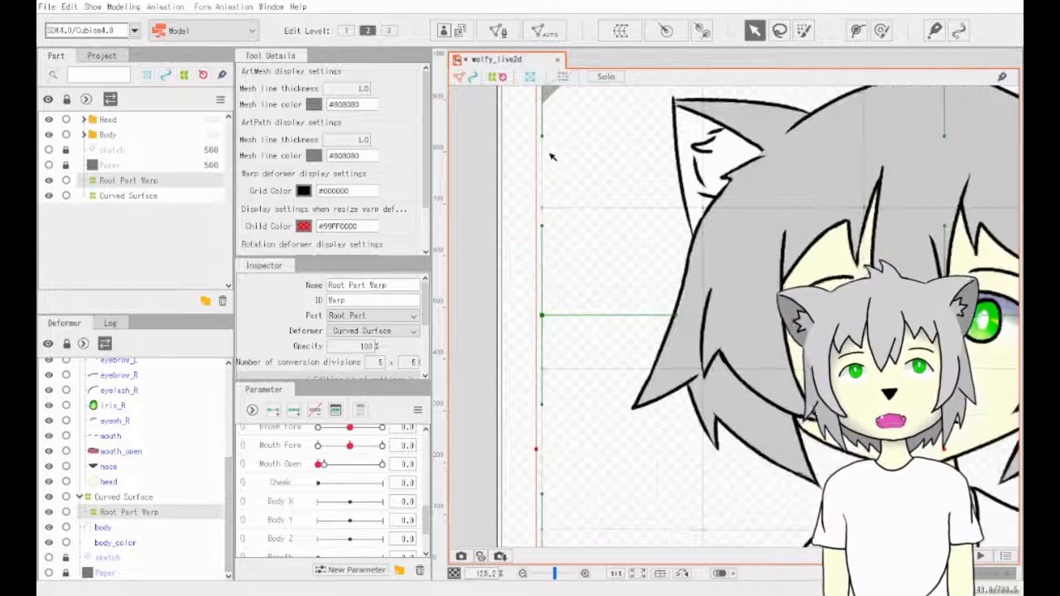
# - Try bending the upper-left areas of the Root Part Warp and Curved Surface grids to compare how they affect each other
pyautogui.scroll(-4, 552, 161)
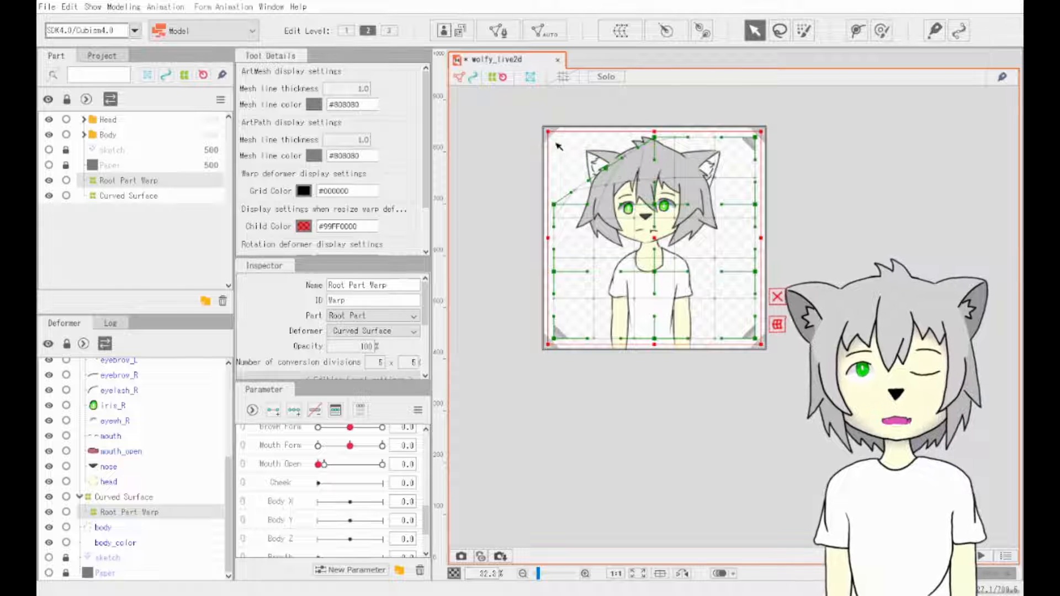
pyautogui.click(548, 155)
pyautogui.click(549, 147)
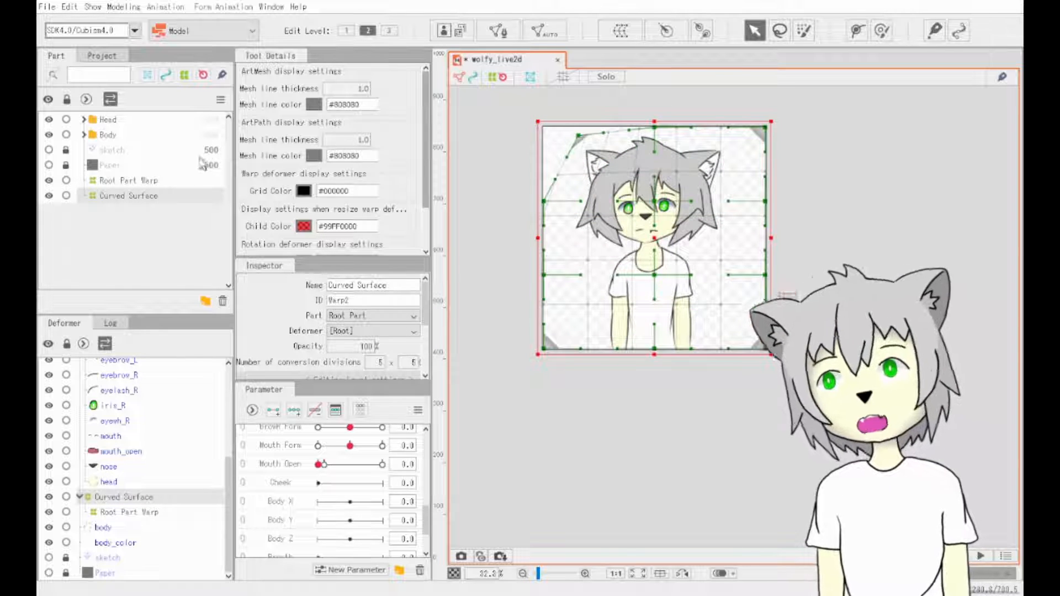
pyautogui.click(129, 180)
pyautogui.click(137, 196)
pyautogui.click(133, 180)
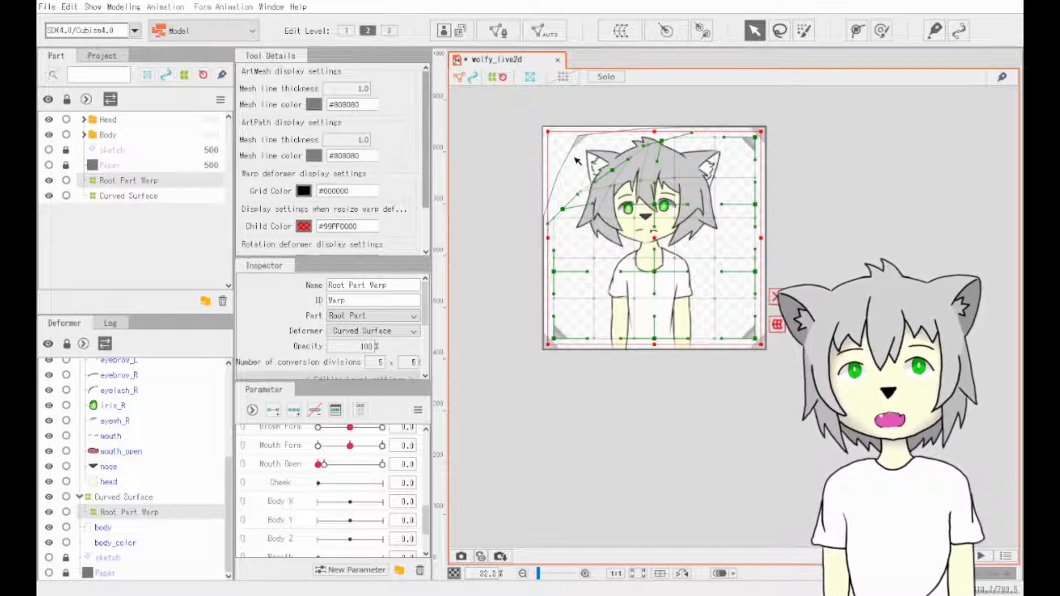
pyautogui.click(587, 141)
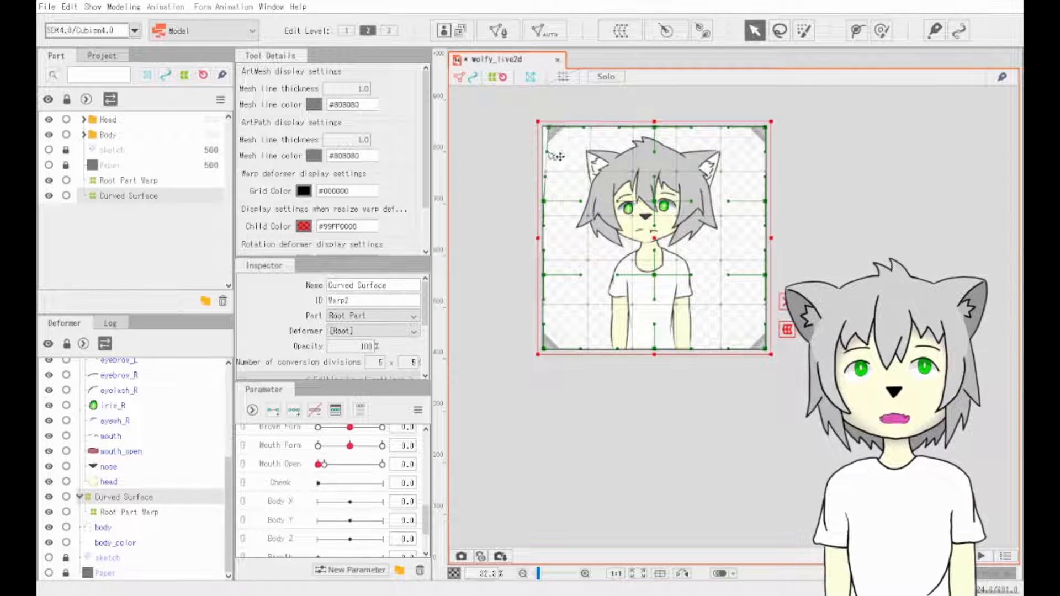
pyautogui.click(595, 206)
pyautogui.click(508, 257)
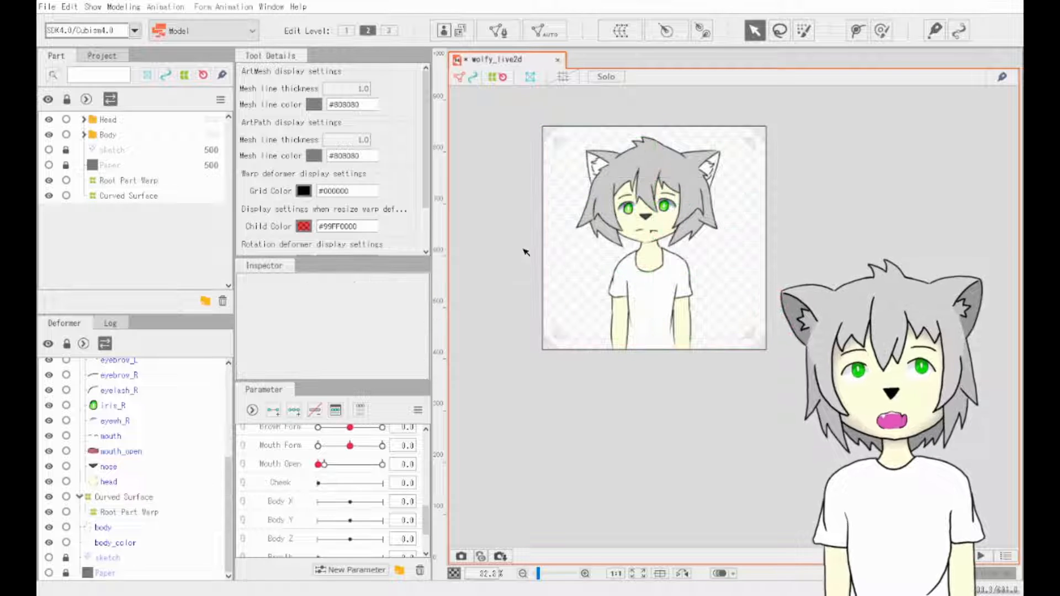
# - Try to place the Head and Body parts under the Curved Surface deformer in the part list
pyautogui.click(128, 180)
pyautogui.click(128, 196)
pyautogui.click(131, 122)
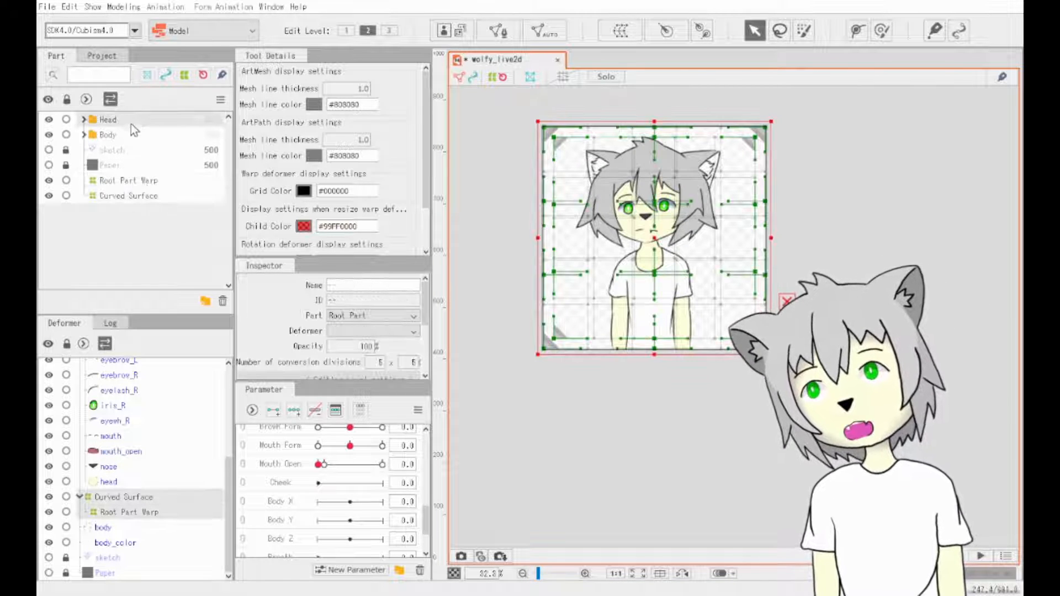
pyautogui.keyDown('ctrl'); pyautogui.click(122, 135); pyautogui.keyUp('ctrl')
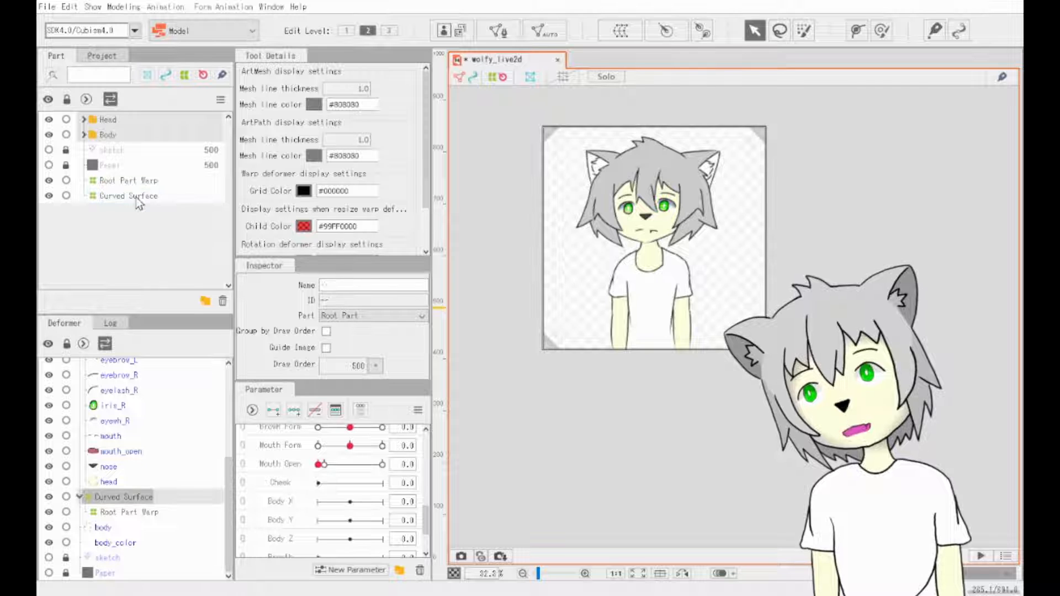
pyautogui.scroll(4, 132, 497)
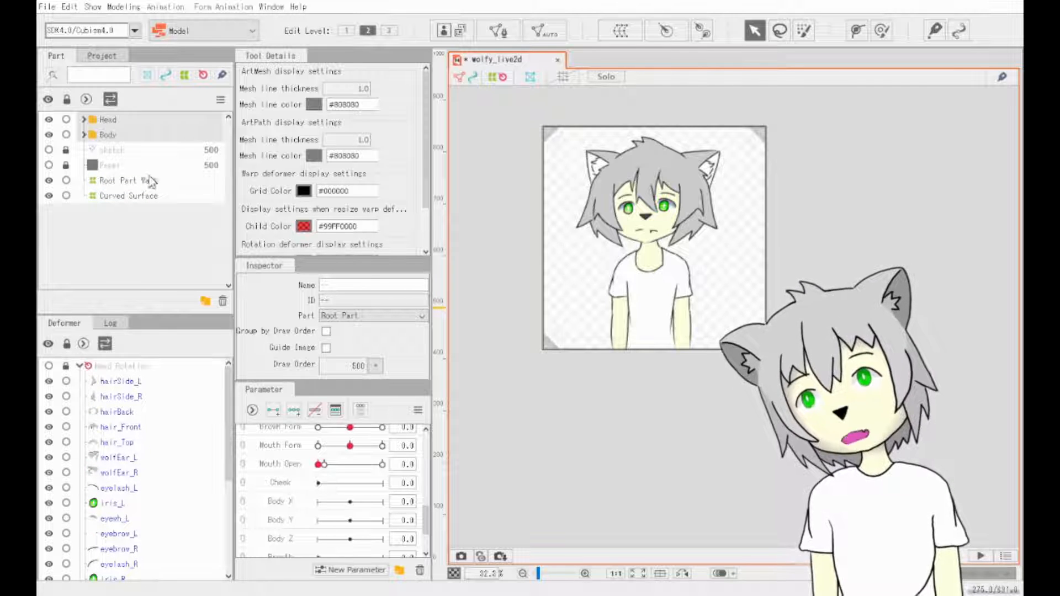
pyautogui.scroll(-4, 125, 375)
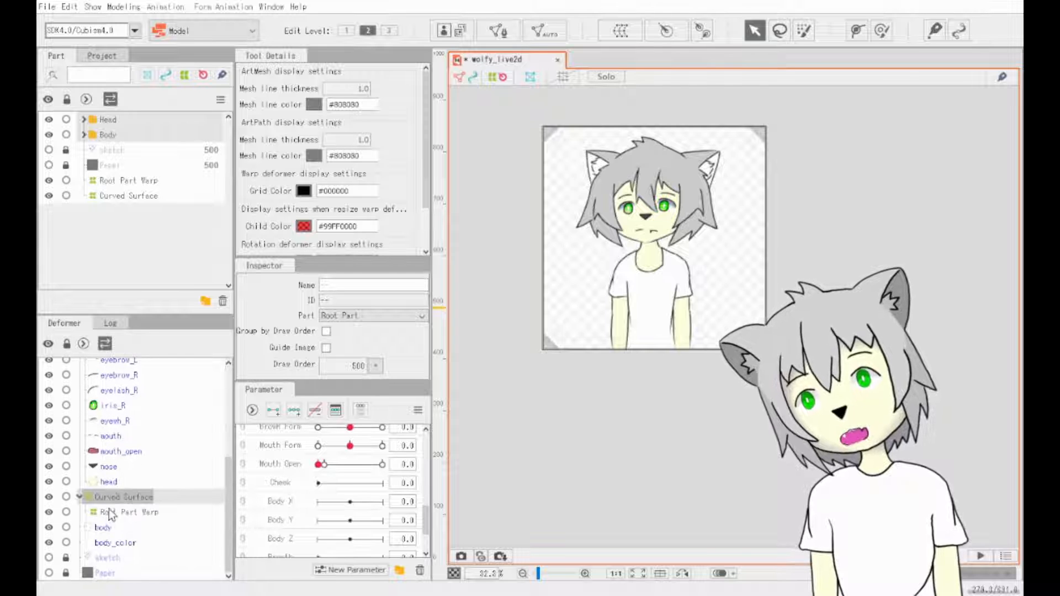
pyautogui.scroll(4, 110, 516)
pyautogui.scroll(-4, 96, 378)
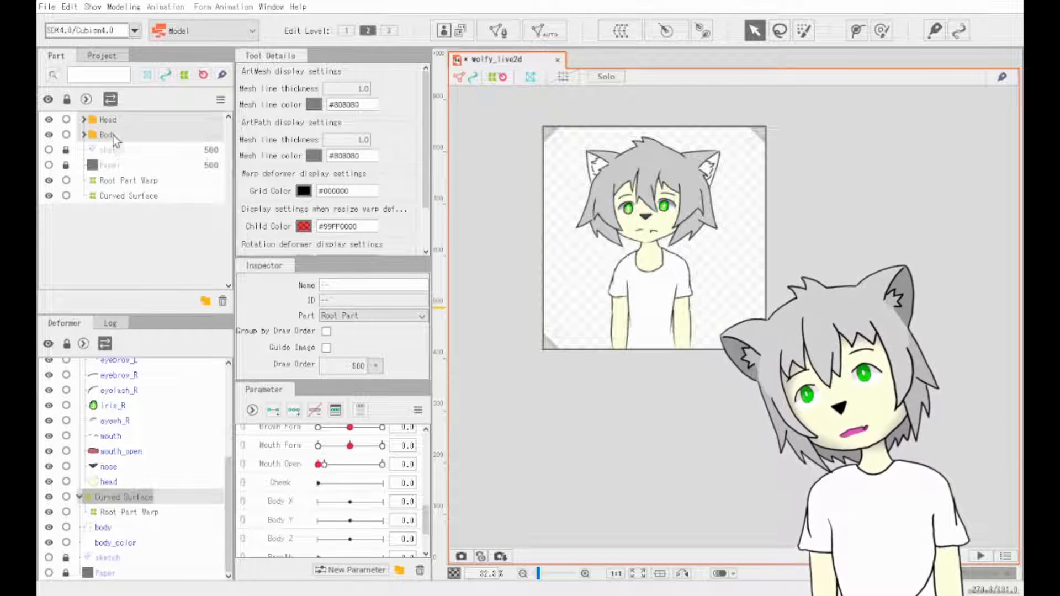
pyautogui.moveTo(113, 136); pyautogui.dragTo(131, 198)
pyautogui.click(127, 198)
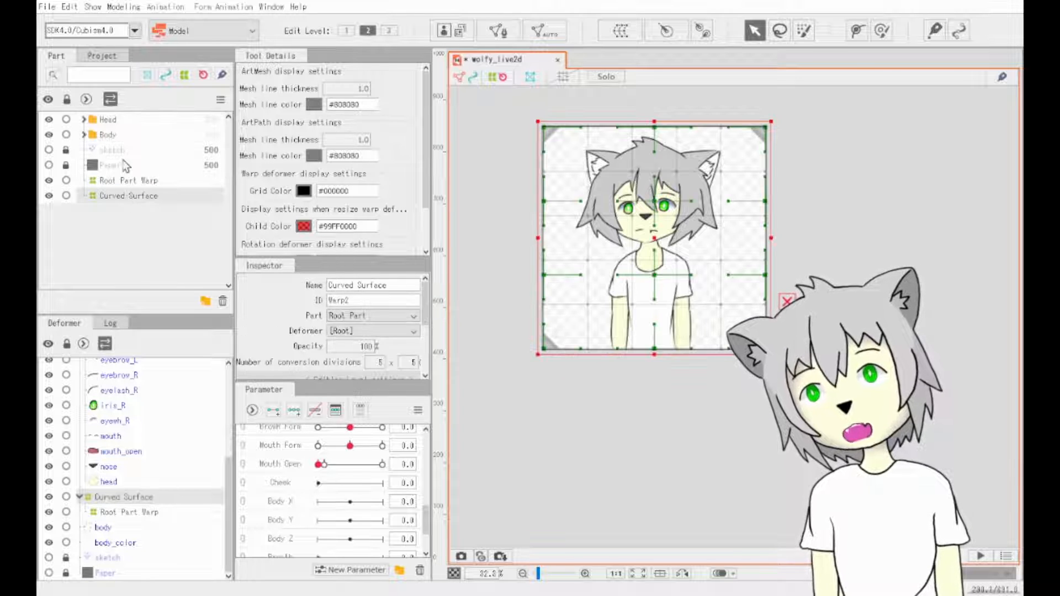
# - Check the parent part choices of the Head part and review the Body part's properties
pyautogui.click(127, 123)
pyautogui.click(334, 314)
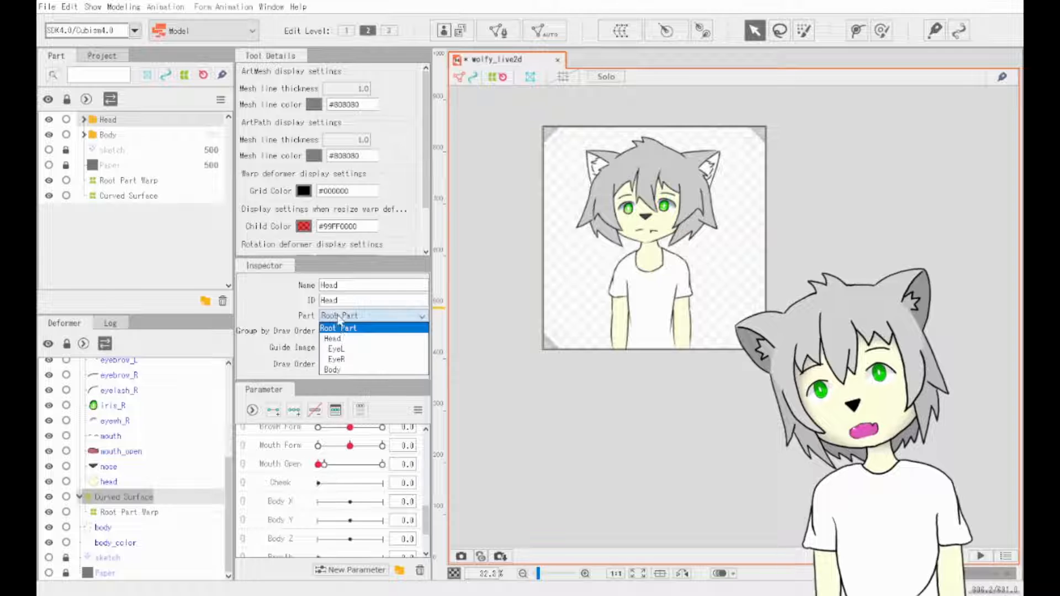
pyautogui.click(154, 289)
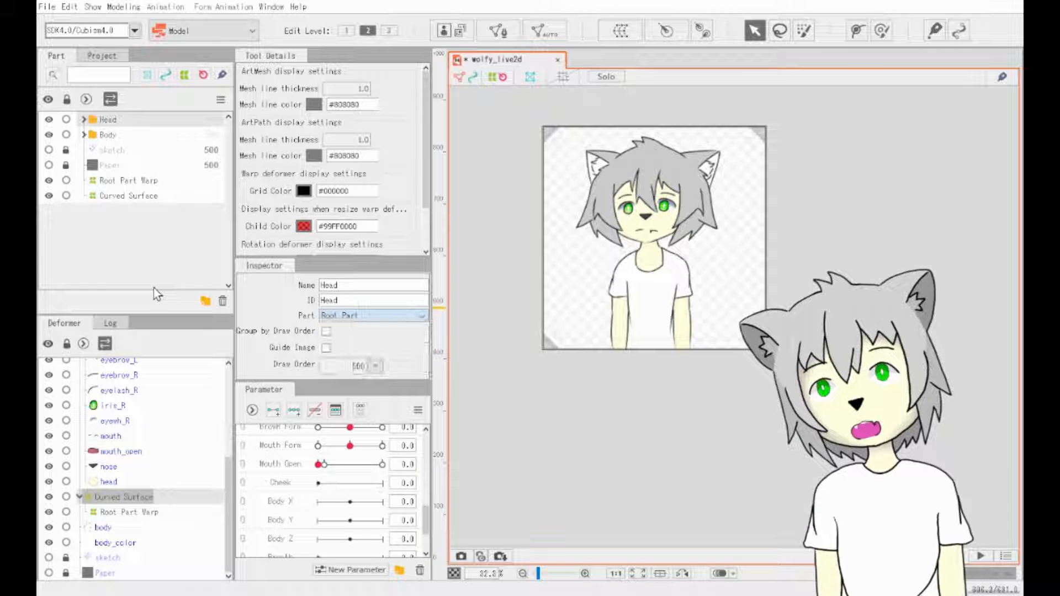
pyautogui.click(133, 135)
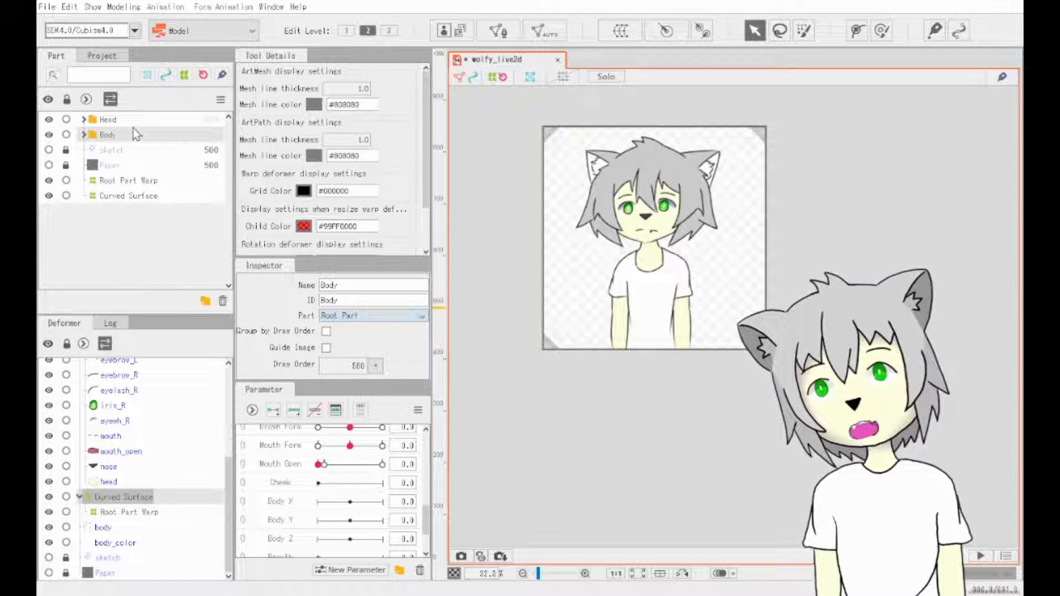
# - Nest the body and body_color meshes under the Root Part Warp deformer in the hierarchy
pyautogui.click(115, 518)
pyautogui.click(115, 543)
pyautogui.keyDown('shift'); pyautogui.click(116, 530); pyautogui.keyUp('shift')
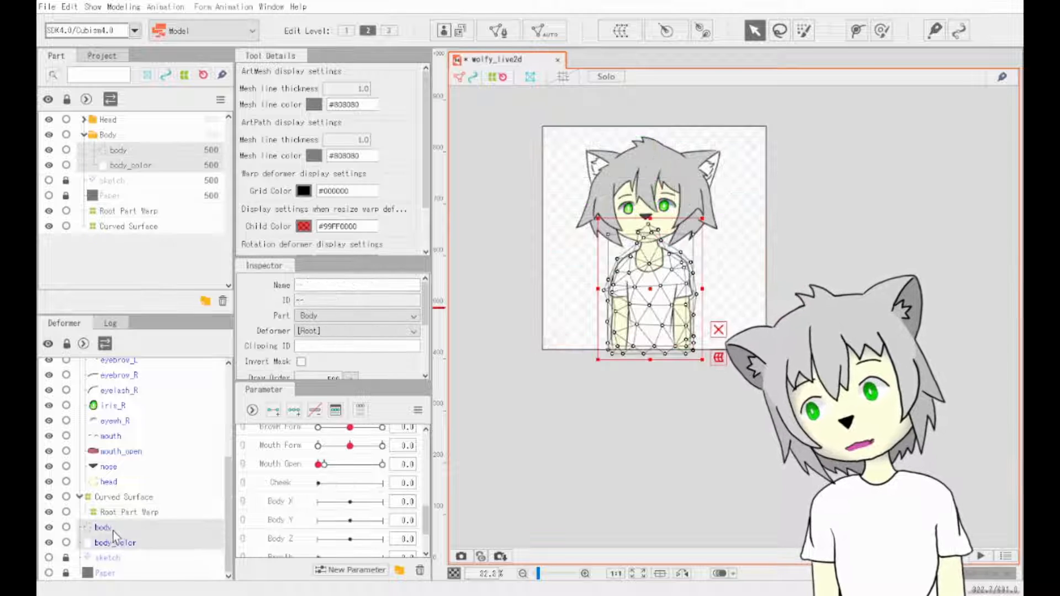
pyautogui.moveTo(113, 530); pyautogui.dragTo(123, 518)
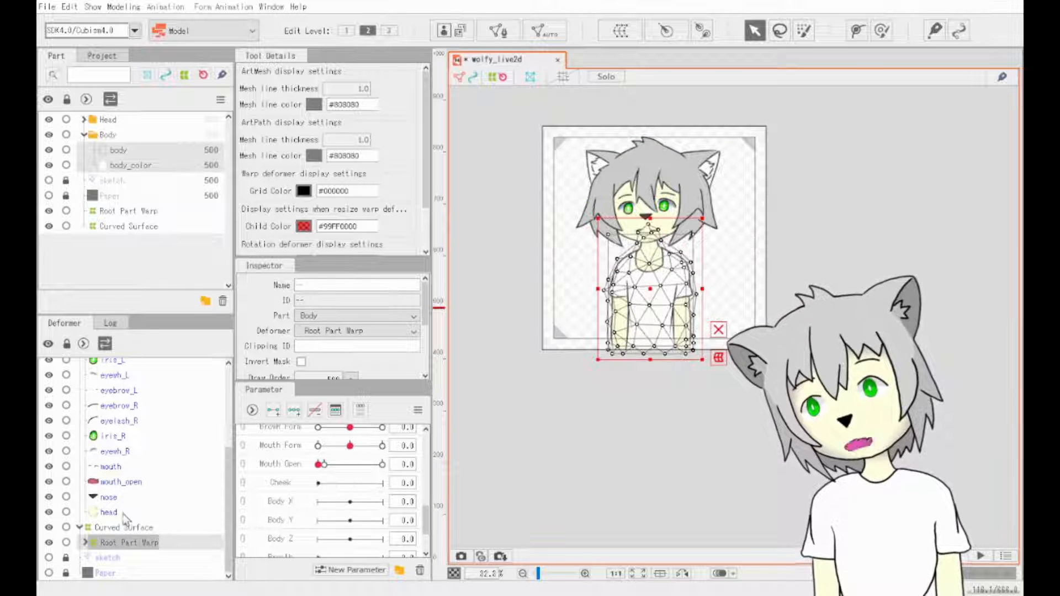
pyautogui.click(87, 540)
pyautogui.click(85, 542)
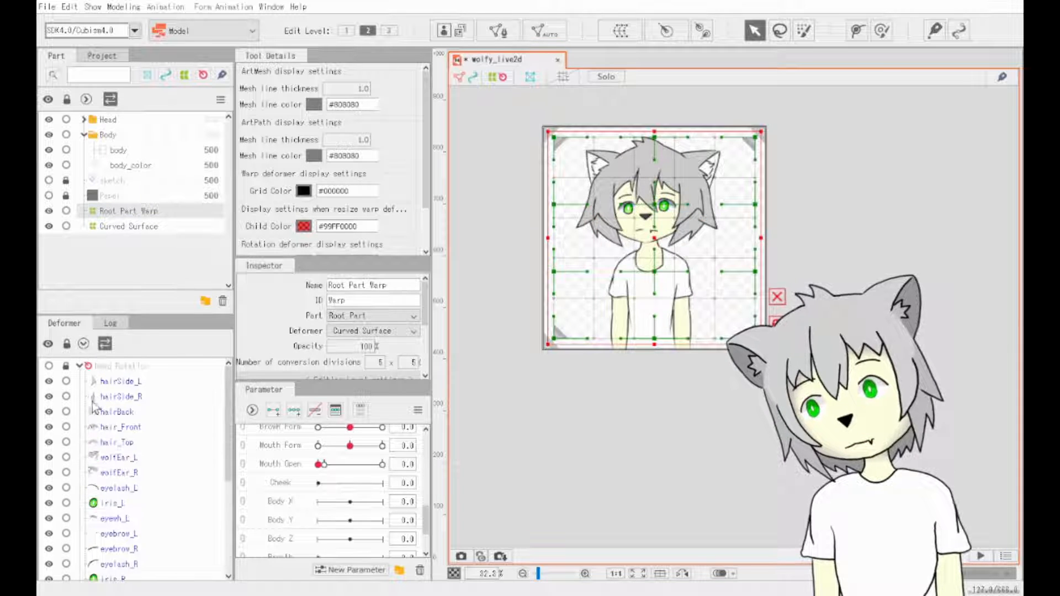
# - Nest the Head Rotation deformer under Root Part Warp and collapse the Head folder in the part list
pyautogui.moveTo(92, 367); pyautogui.dragTo(133, 558)
pyautogui.scroll(2, 107, 489)
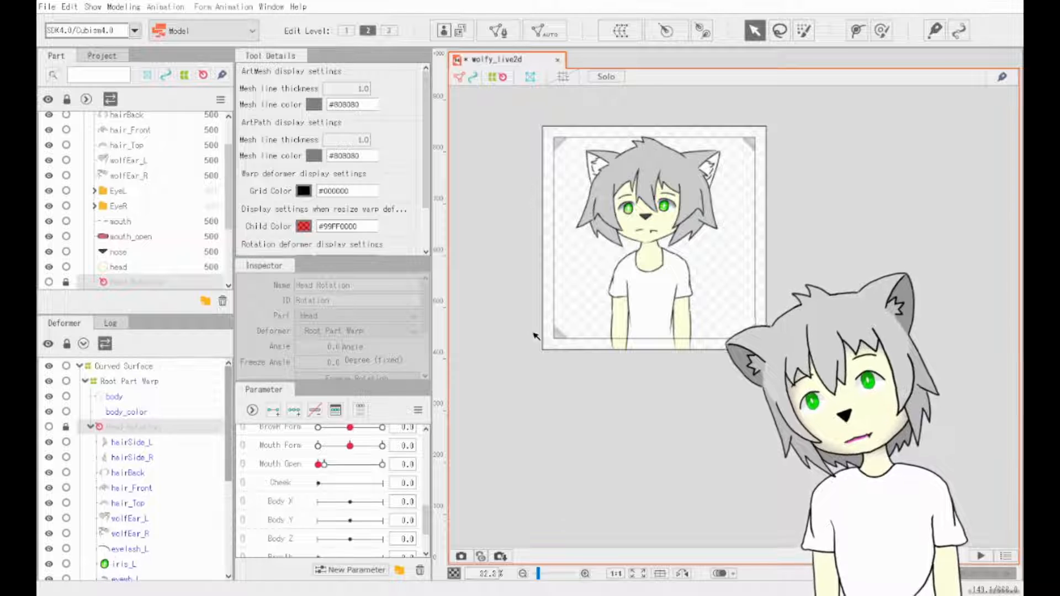
pyautogui.scroll(2, 544, 326)
pyautogui.scroll(-2, 564, 296)
pyautogui.click(582, 278)
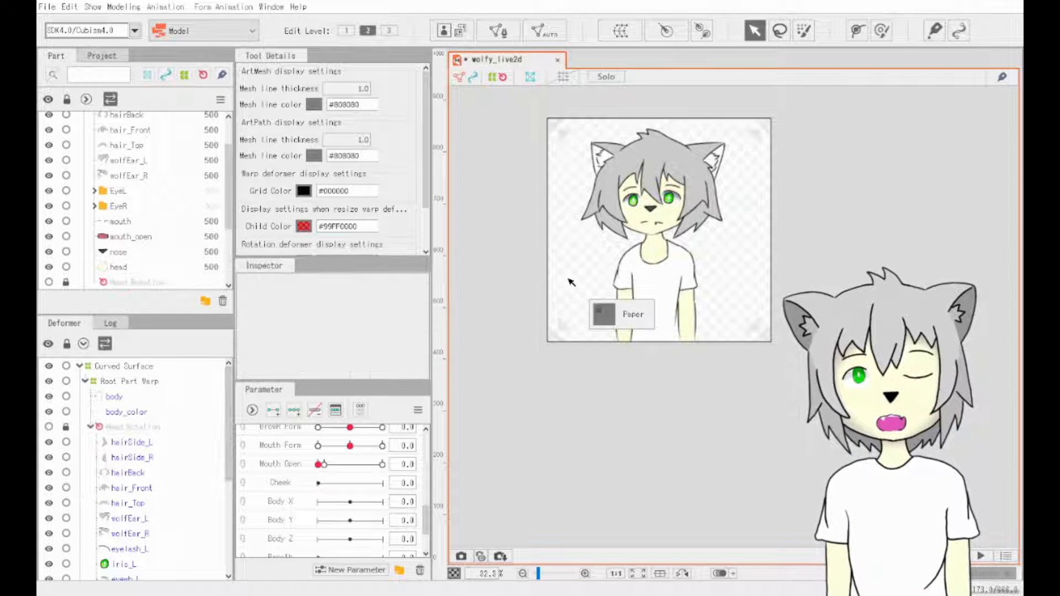
pyautogui.scroll(3, 568, 289)
pyautogui.moveTo(516, 301); pyautogui.dragTo(449, 436)
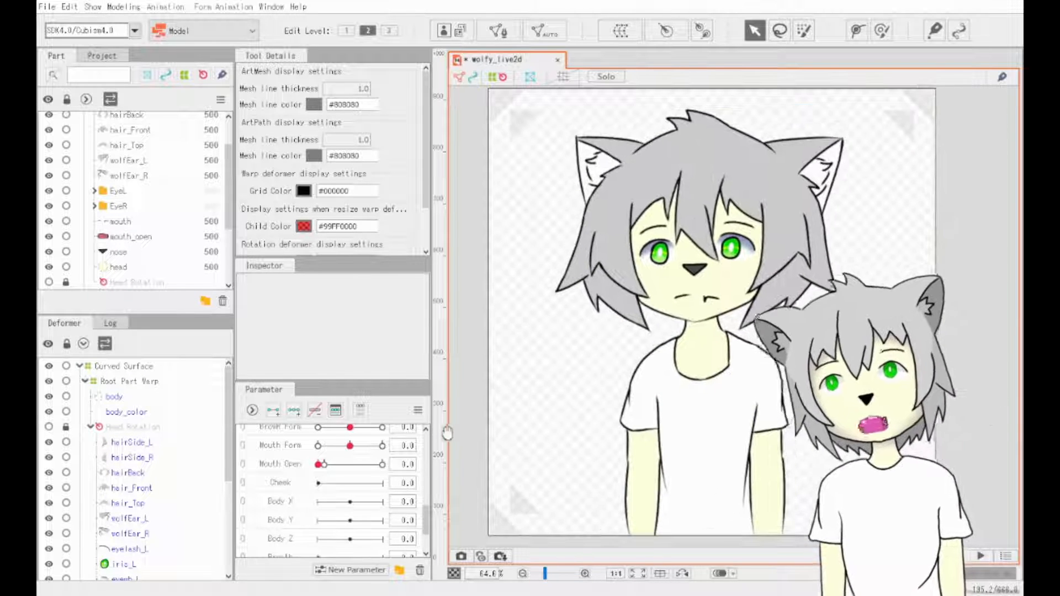
pyautogui.scroll(2, 146, 201)
pyautogui.click(92, 122)
pyautogui.click(84, 120)
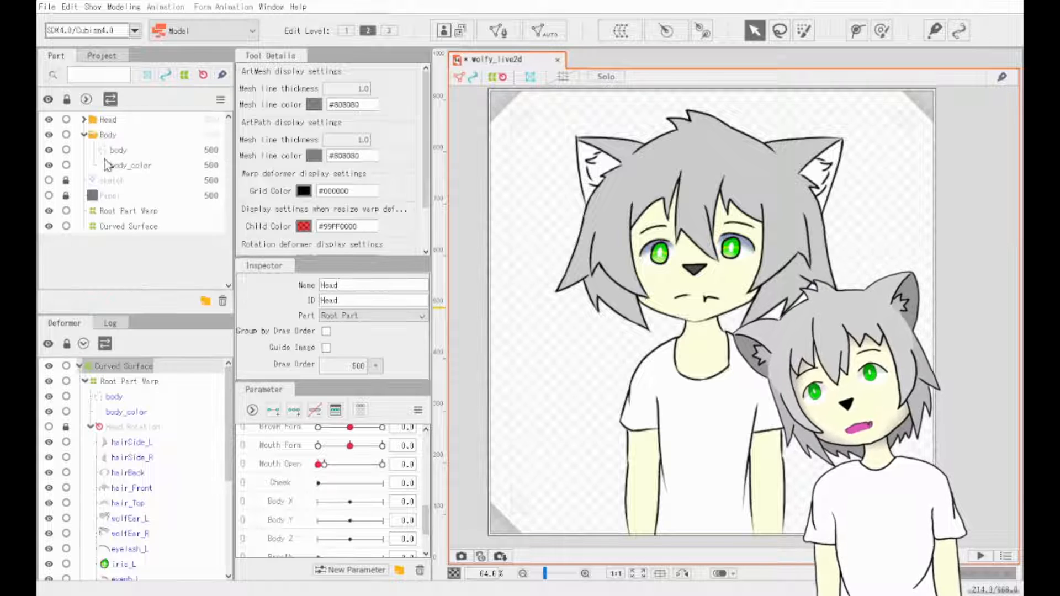
# - Try deforming the Root Part Warp grid over the character's face to test its effect, and undo the change
pyautogui.click(124, 227)
pyautogui.click(129, 211)
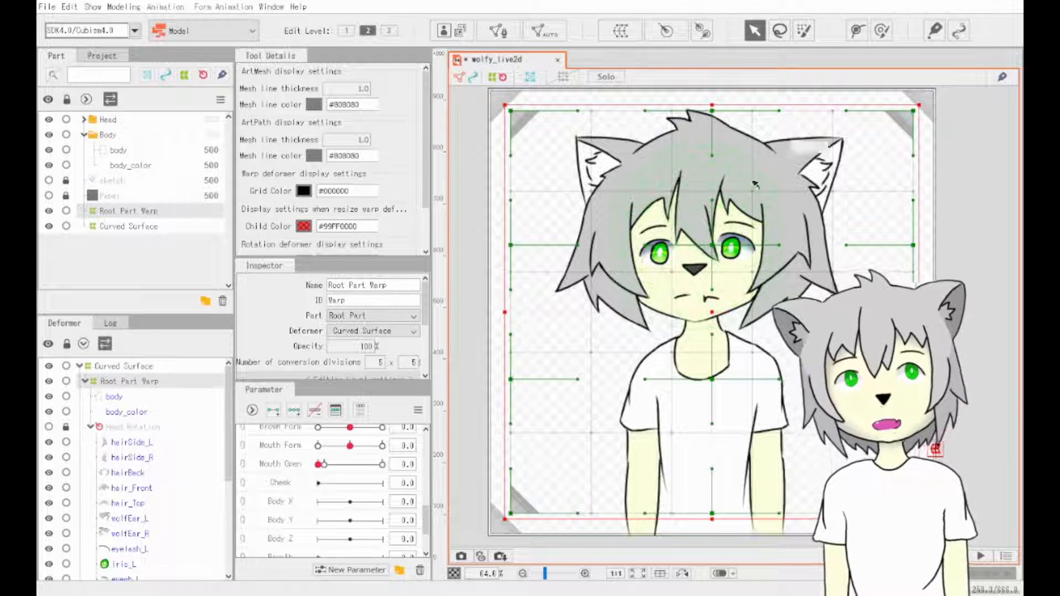
pyautogui.moveTo(727, 249); pyautogui.dragTo(812, 277)
pyautogui.hotkey('ctrl', 'z')
# - Compare the meshes of body and body_color in the Body folder
pyautogui.click(141, 152)
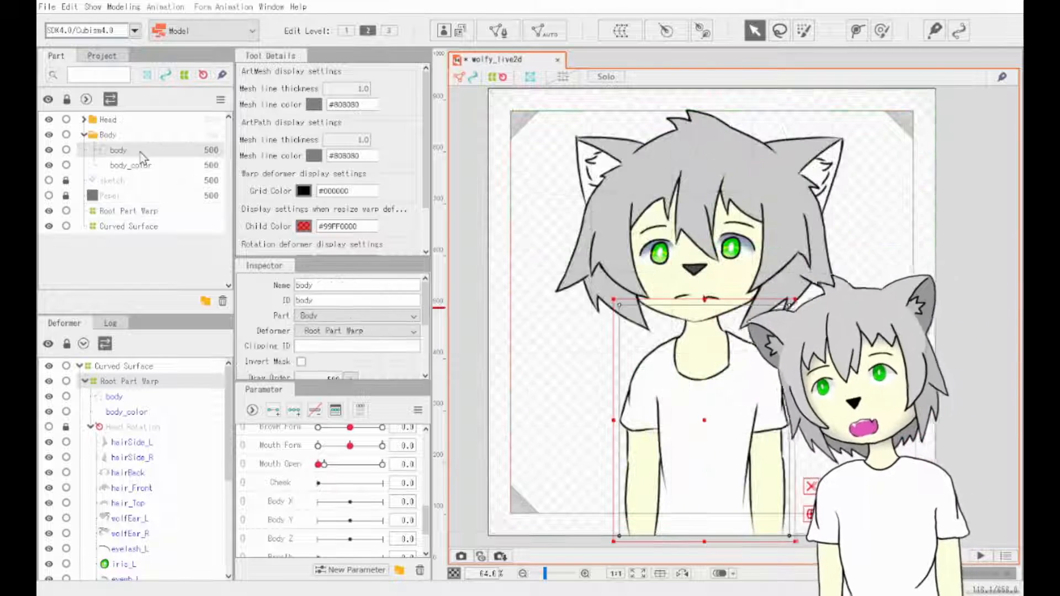
pyautogui.click(140, 166)
pyautogui.click(153, 151)
pyautogui.click(144, 166)
pyautogui.click(146, 151)
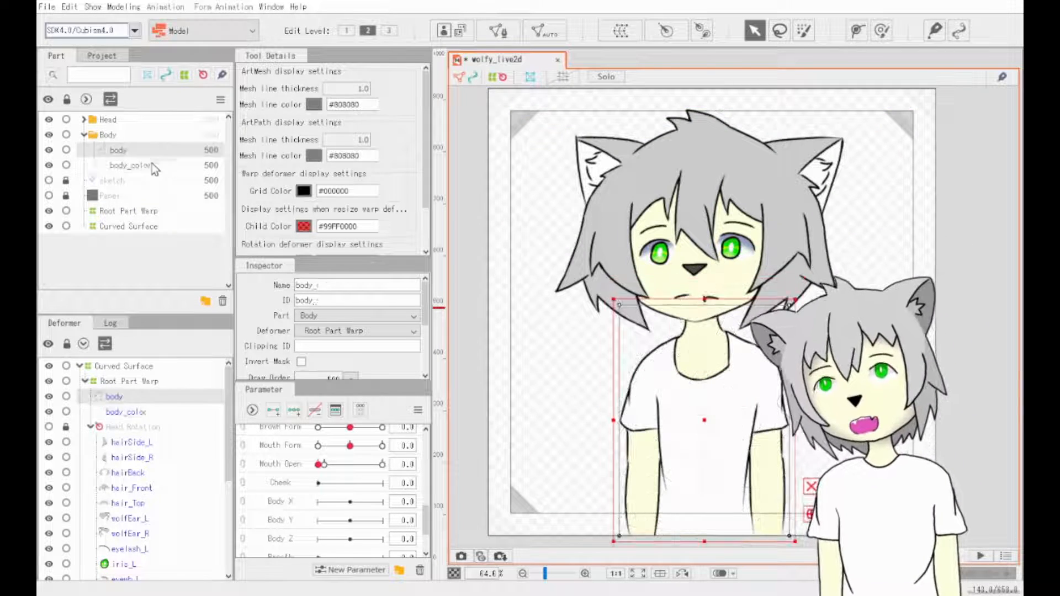
pyautogui.click(157, 165)
pyautogui.click(160, 154)
pyautogui.click(156, 164)
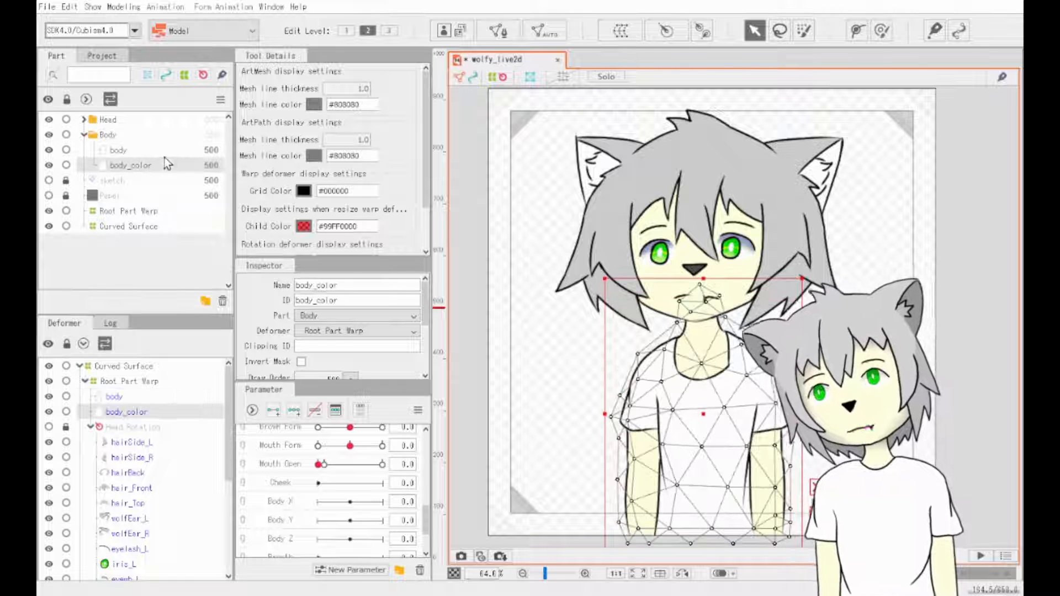
pyautogui.click(163, 154)
pyautogui.click(155, 166)
pyautogui.click(167, 148)
pyautogui.click(158, 168)
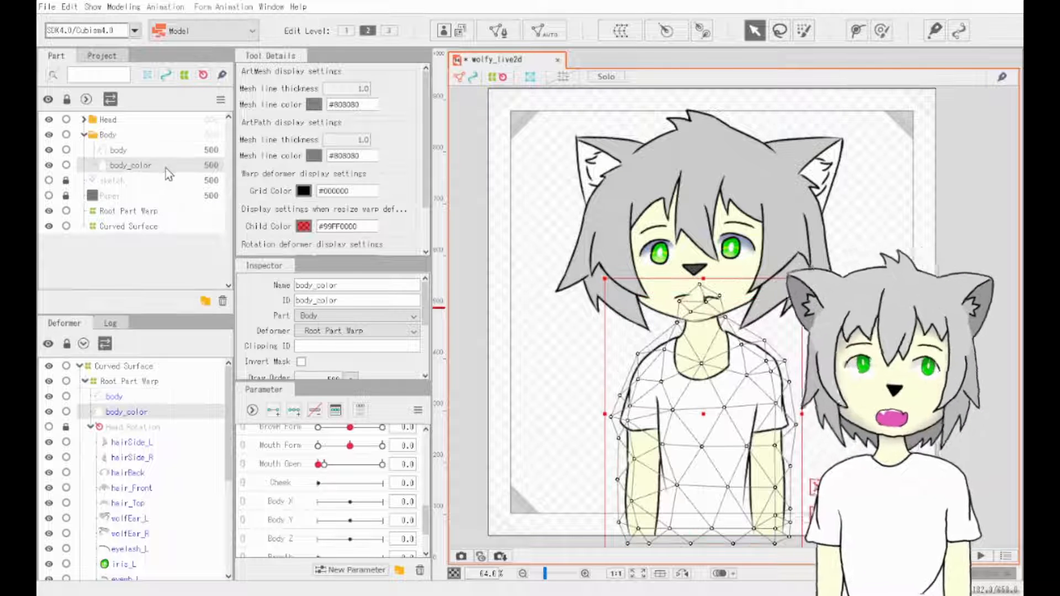
pyautogui.moveTo(164, 168); pyautogui.dragTo(163, 166)
# - Delete the body mesh from the Body folder and check the remaining body_color mesh
pyautogui.click(161, 154)
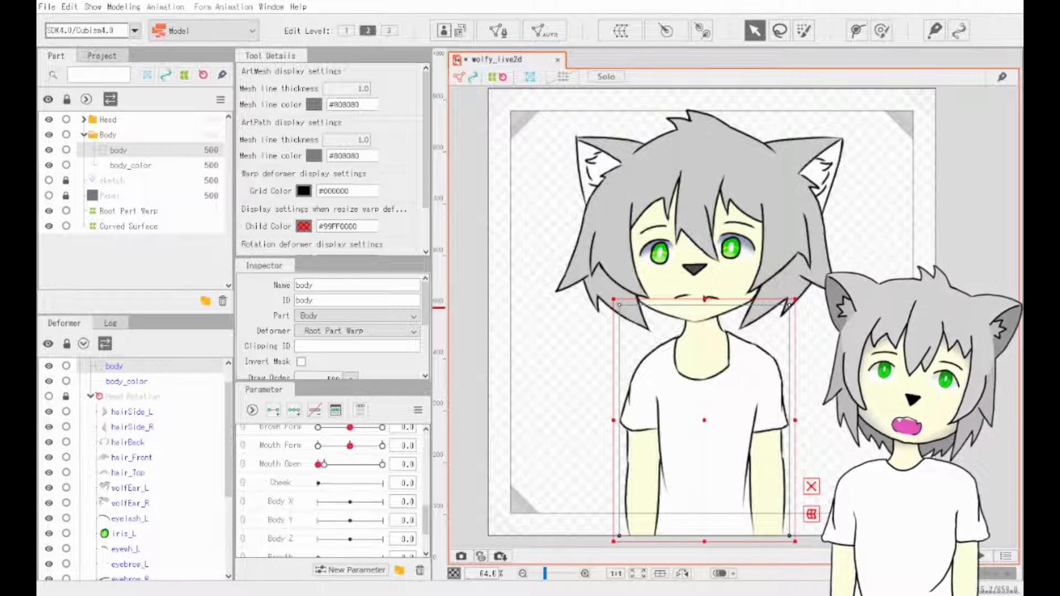
pyautogui.press('Delete')
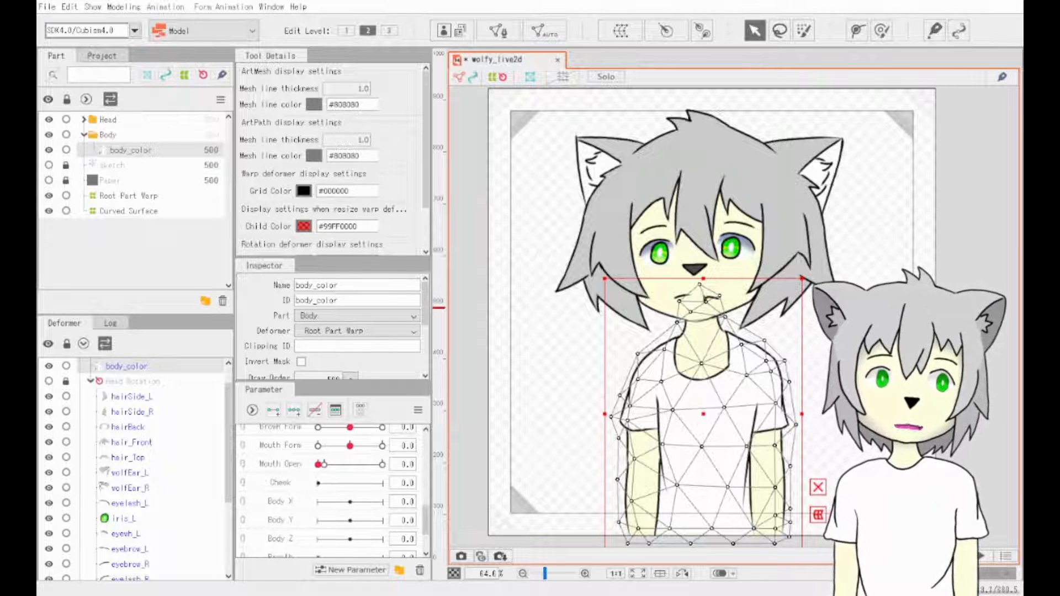
pyautogui.click(862, 410)
pyautogui.click(668, 410)
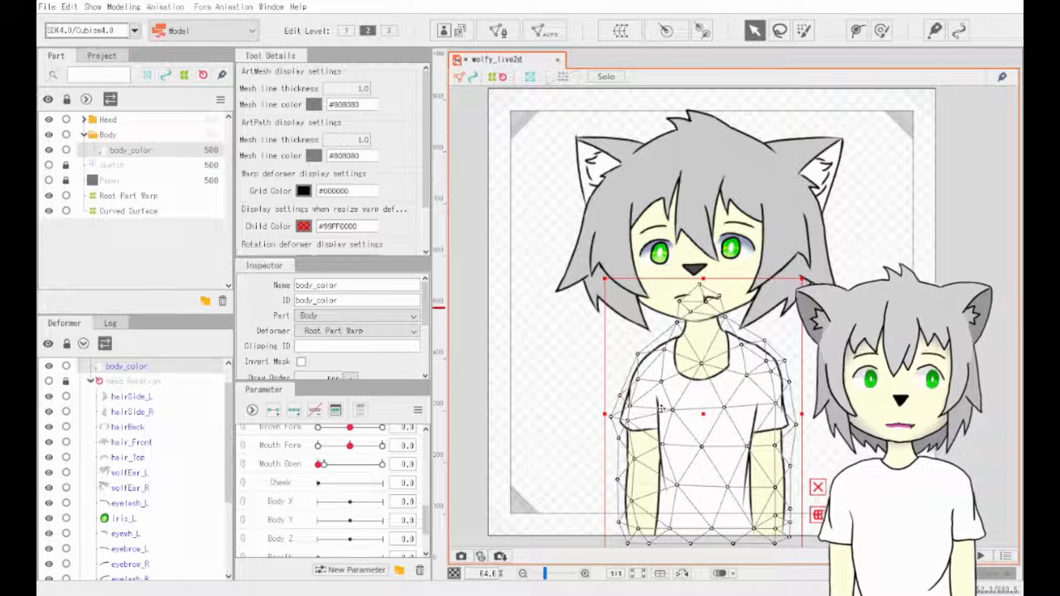
# - Review the Curved Surface deformer's grid, and select the Root Part Warp deformer
pyautogui.click(164, 271)
pyautogui.click(134, 212)
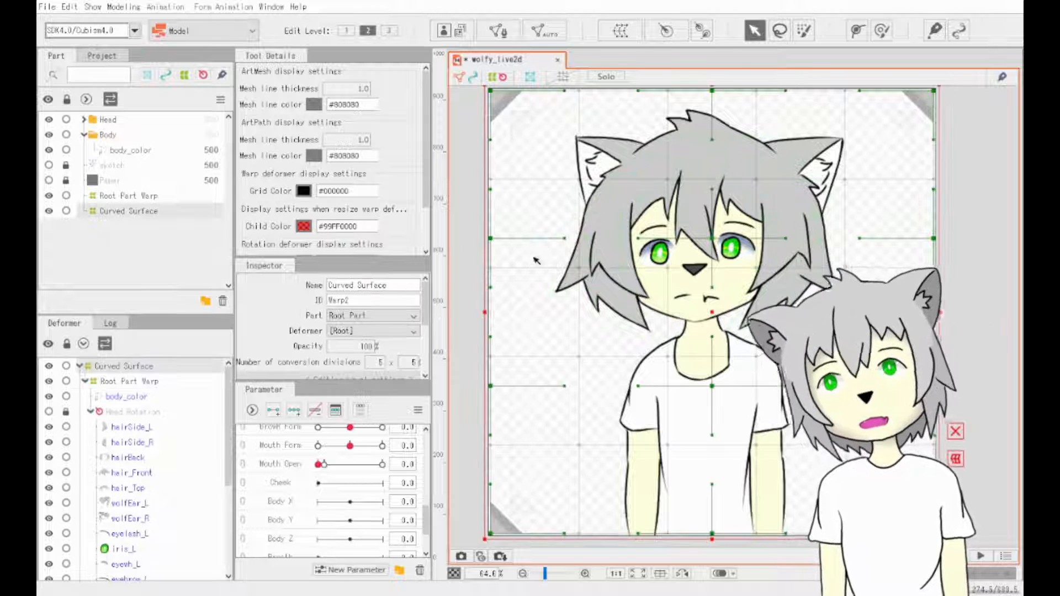
pyautogui.click(116, 197)
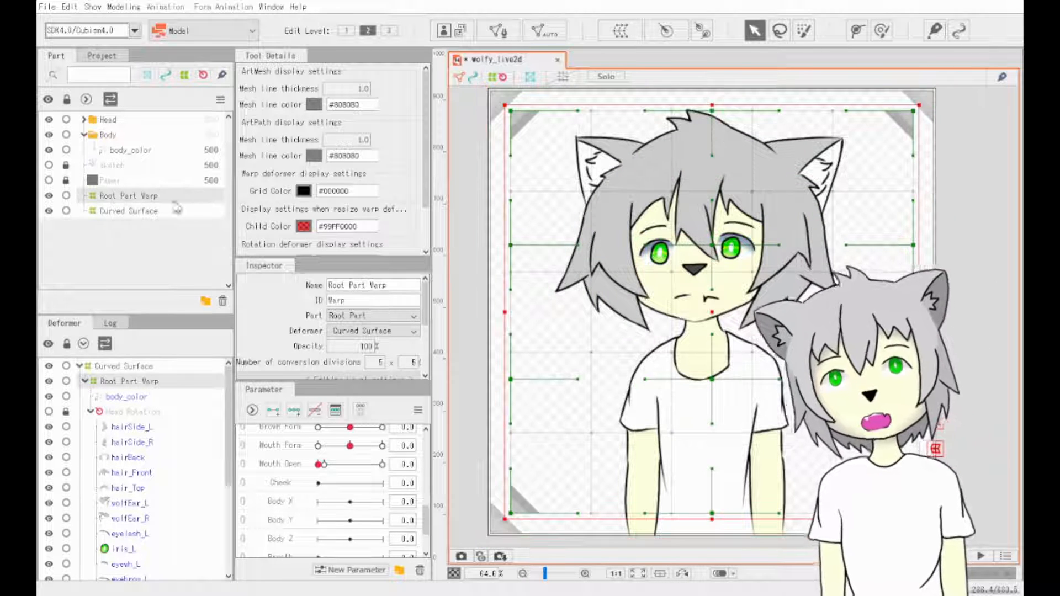
# - Rename the Root Part Warp deformer to Y Movement
pyautogui.click(85, 322)
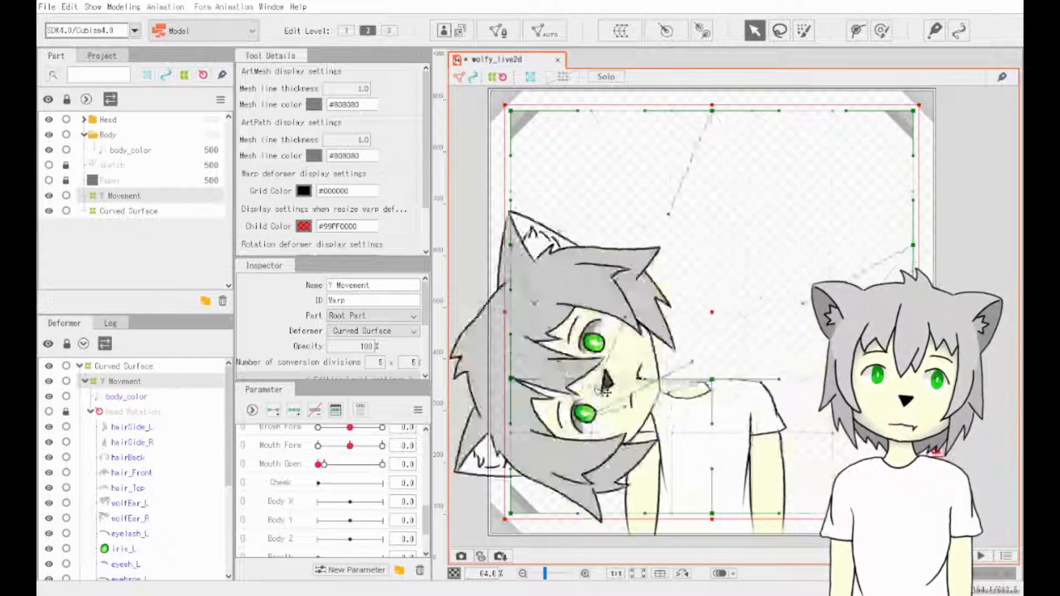
# - Try pulling the Y Movement grid's points far sideways and upward to distort the whole character, and undo the distortions
pyautogui.moveTo(820, 445); pyautogui.dragTo(627, 237)
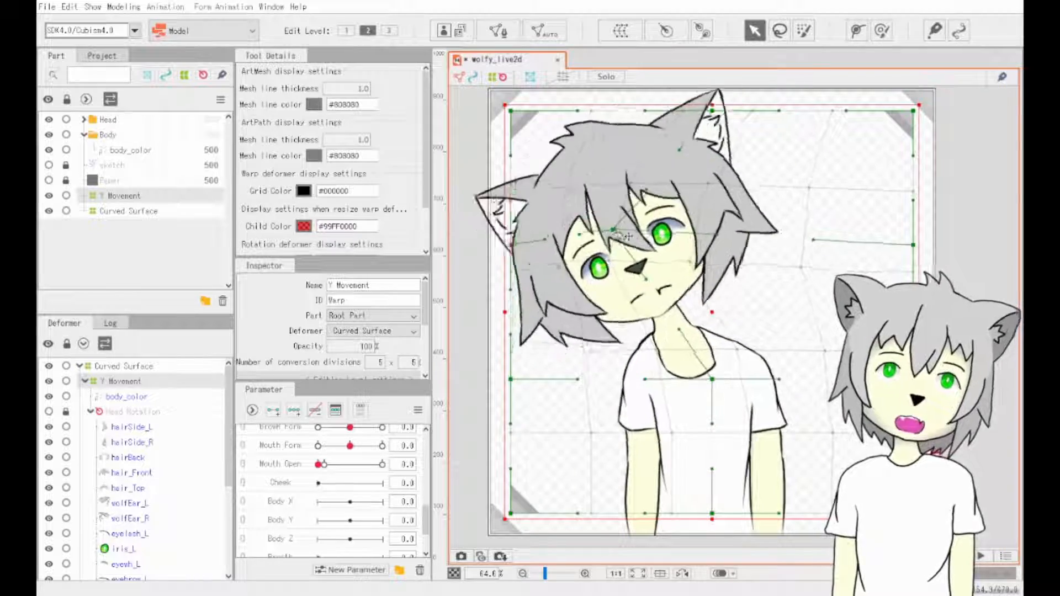
pyautogui.moveTo(862, 263); pyautogui.dragTo(652, 149)
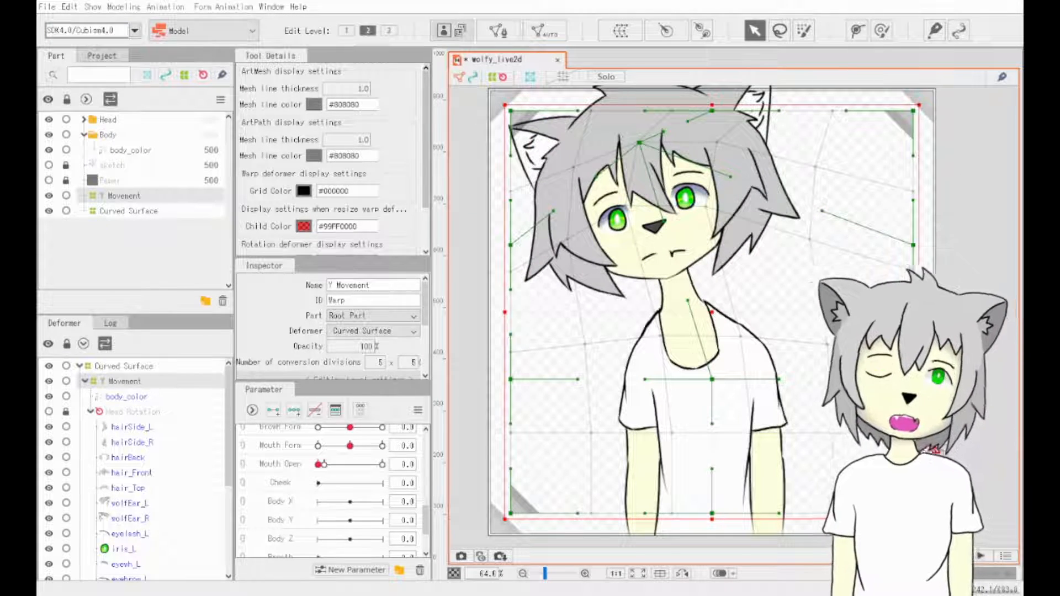
pyautogui.moveTo(651, 147); pyautogui.dragTo(604, 104)
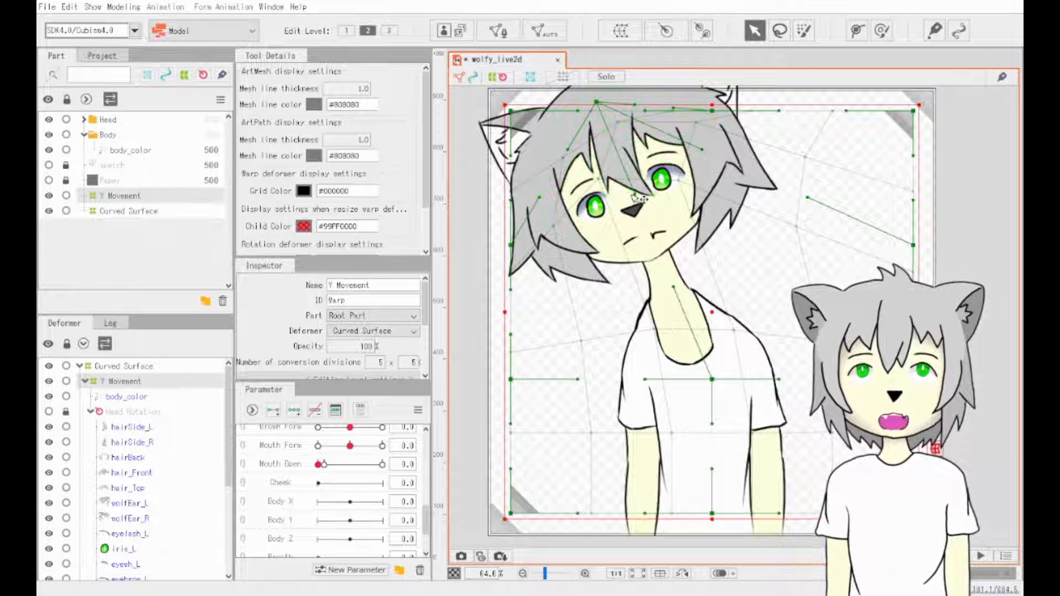
pyautogui.hotkey('ctrl', 'z')
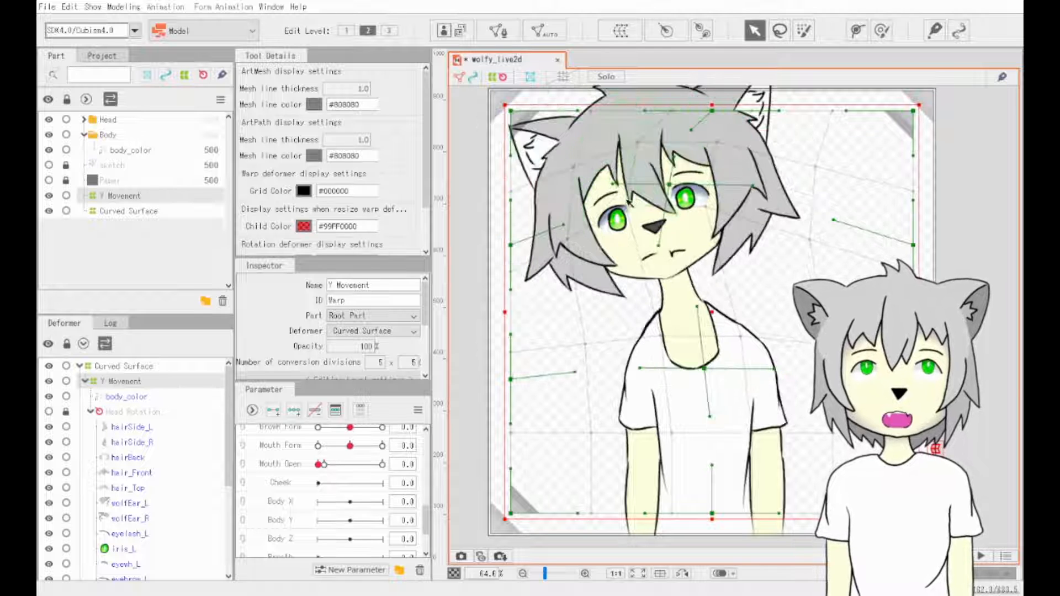
pyautogui.hotkey('ctrl', 'z')
pyautogui.hotkey('ctrl', 'z')
pyautogui.hotkey('ctrl', 'z')
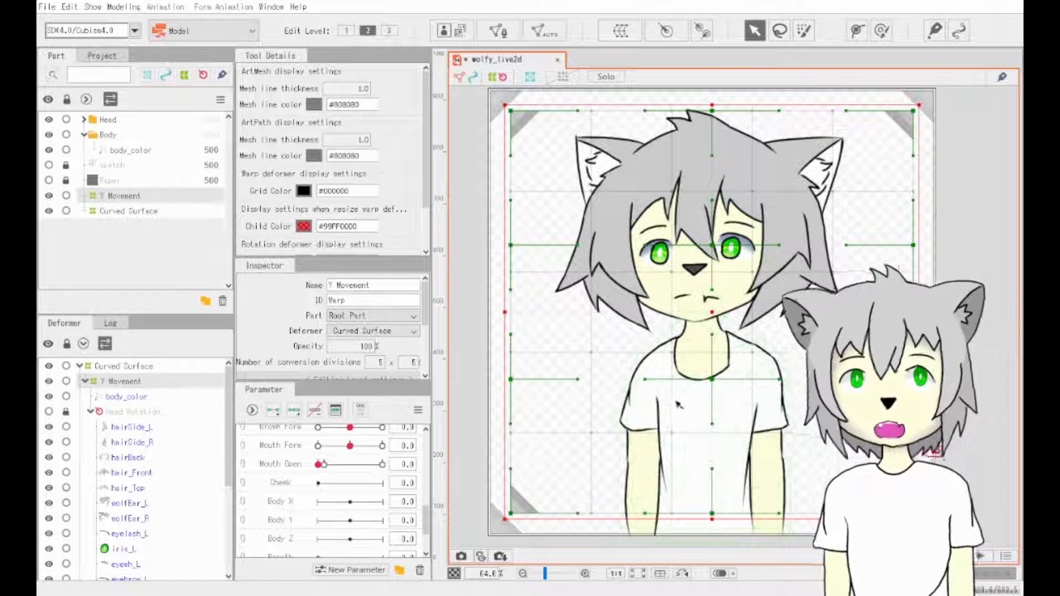
# - Add three keys to the Body Y parameter for the Y Movement deformer
pyautogui.scroll(-3, 309, 517)
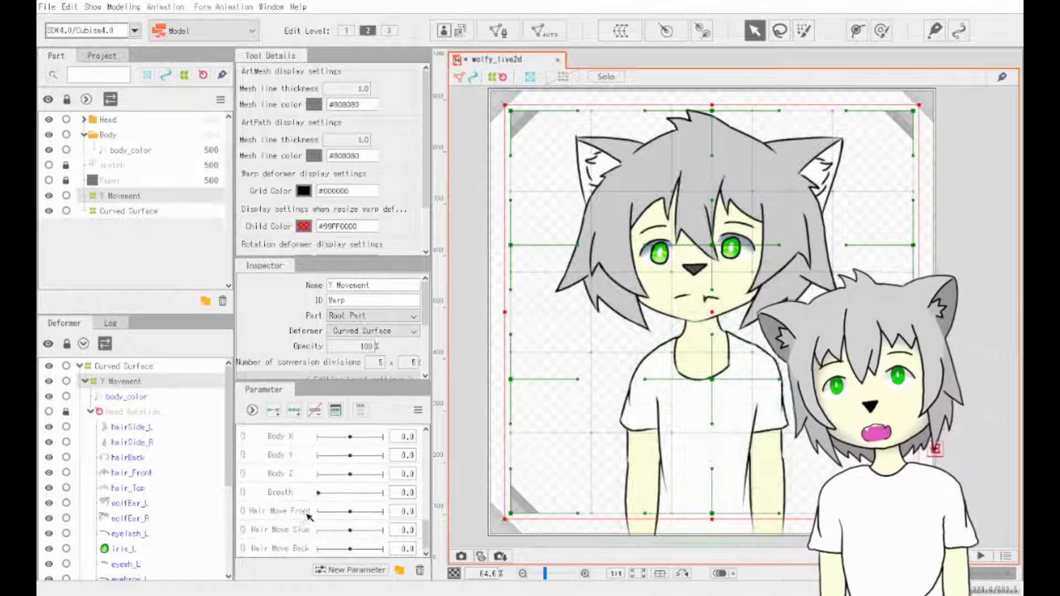
pyautogui.click(294, 411)
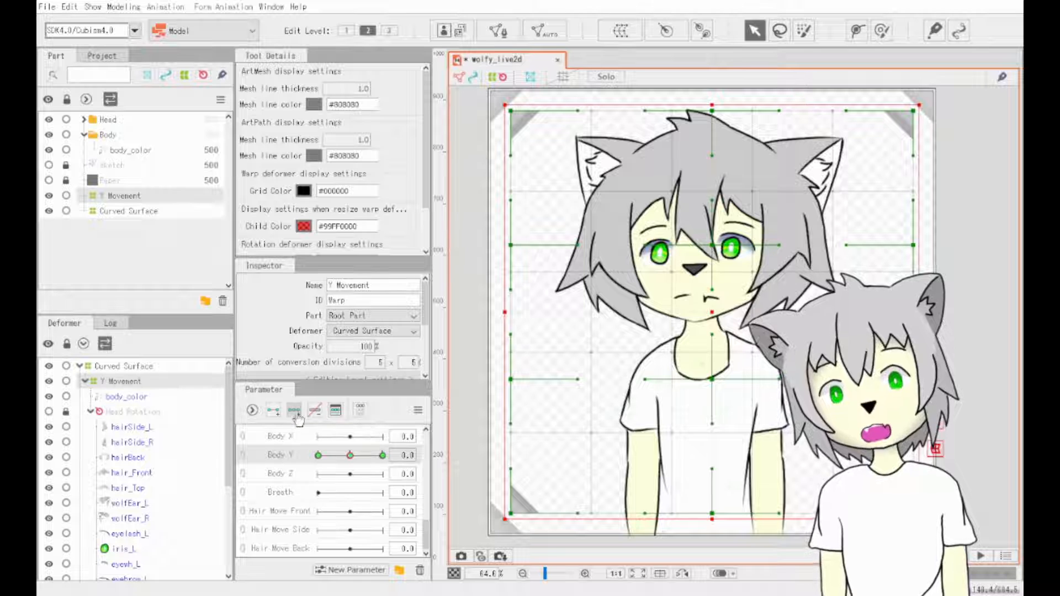
# - Try shifting the Y Movement grid's central face and chest points up and back down, and undo the edits
pyautogui.moveTo(717, 249); pyautogui.dragTo(718, 194)
pyautogui.moveTo(713, 380); pyautogui.dragTo(712, 355)
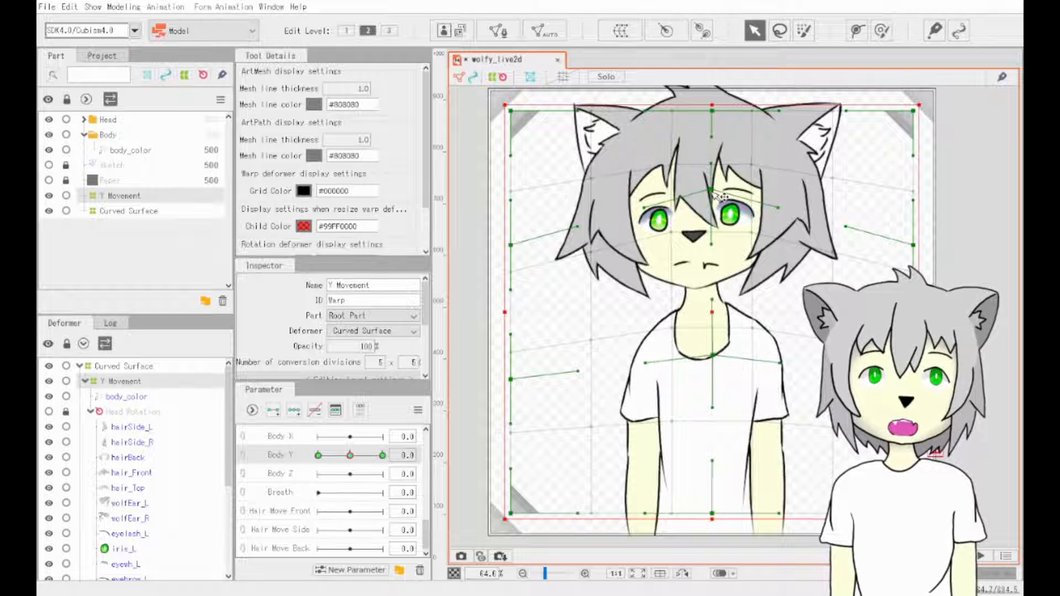
pyautogui.moveTo(715, 195); pyautogui.dragTo(718, 245)
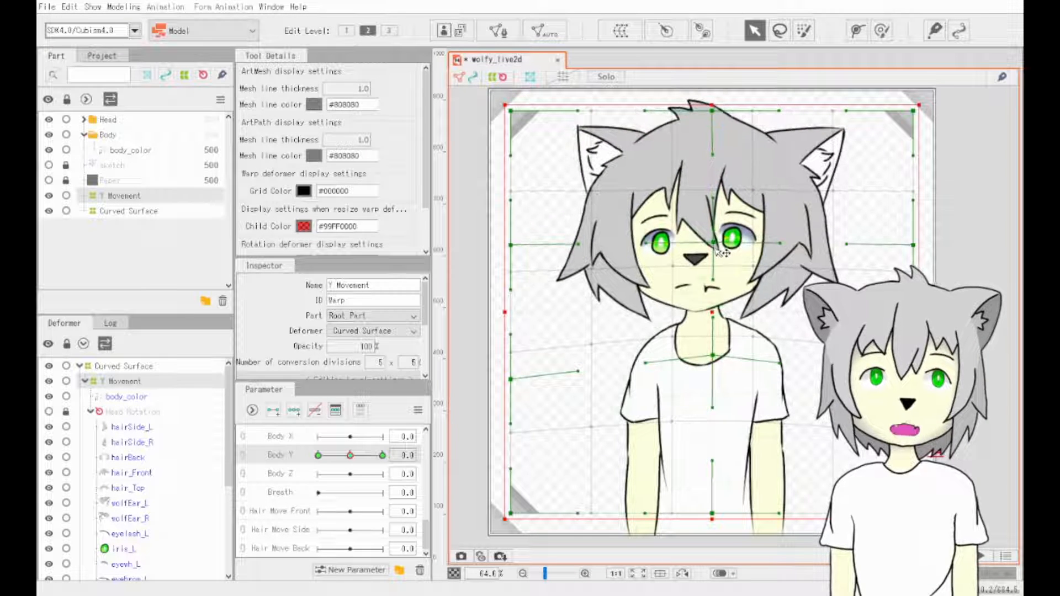
pyautogui.moveTo(714, 355); pyautogui.dragTo(718, 382)
pyautogui.hotkey('ctrl', 'z')
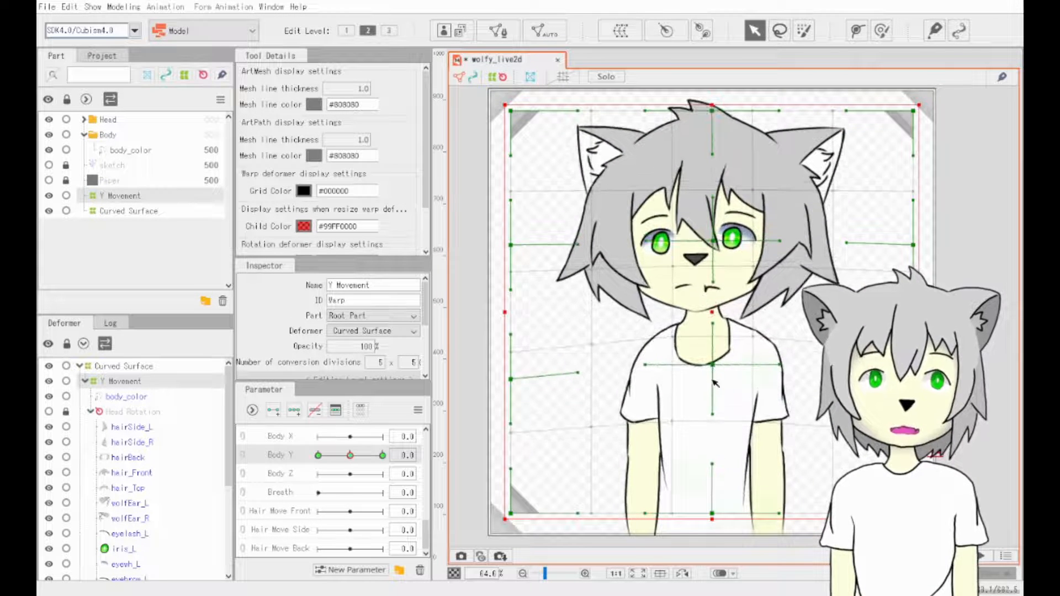
pyautogui.hotkey('ctrl', 'z')
pyautogui.hotkey('ctrl', 'z')
pyautogui.hotkey('ctrl', 'z')
pyautogui.hotkey('ctrl', 'z')
pyautogui.hotkey('ctrl', 'z')
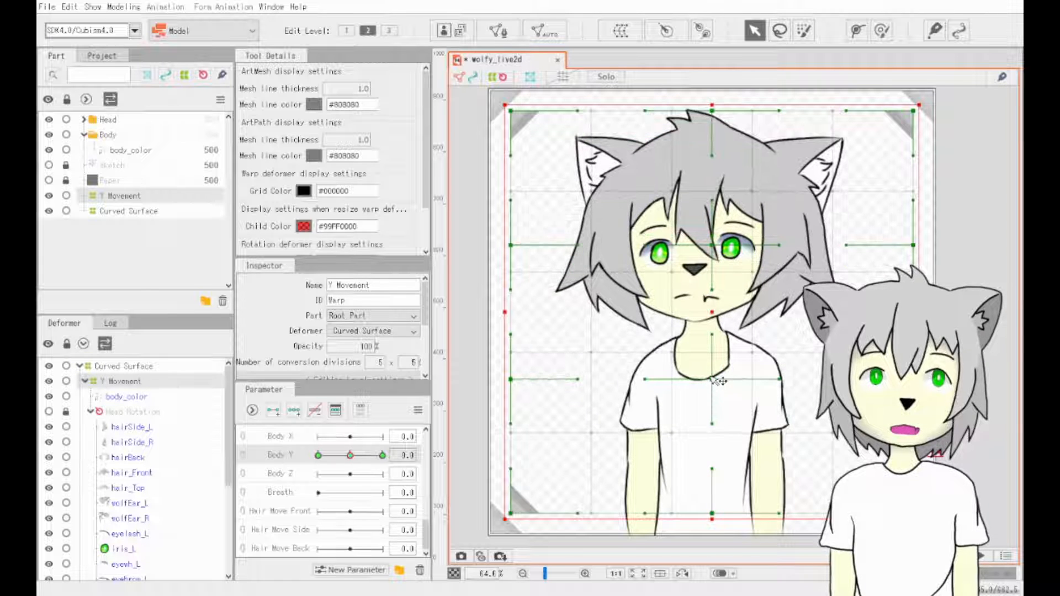
# - Try a slight upward shift of the grid's central chest and face points at Body Y 0, and undo it
pyautogui.moveTo(718, 378)
pyautogui.mouseDown()
pyautogui.moveTo(718, 354)
pyautogui.moveTo(717, 364)
pyautogui.mouseUp()
pyautogui.moveTo(713, 357); pyautogui.dragTo(713, 344)
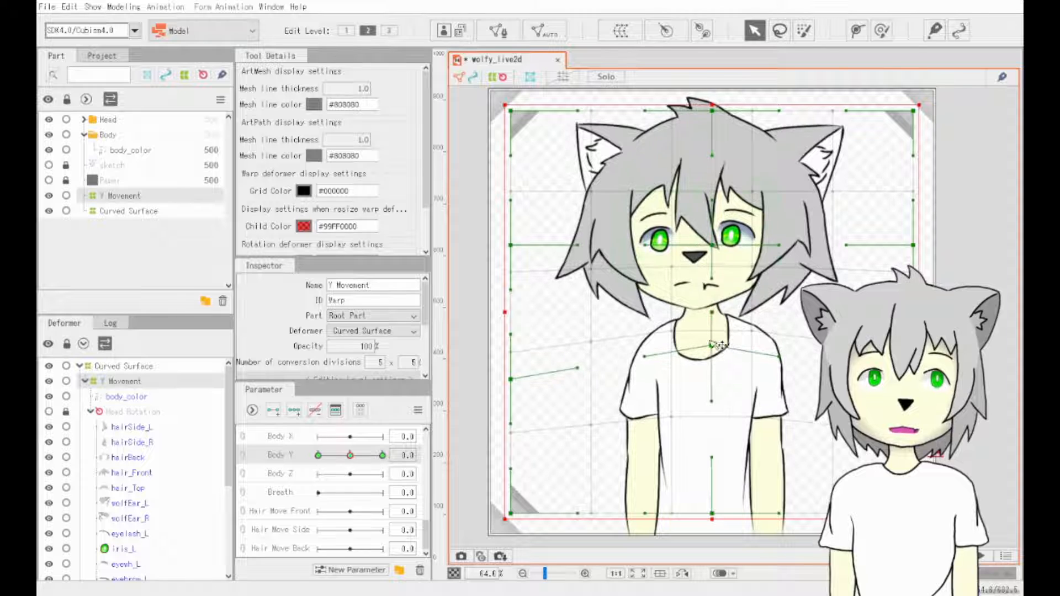
pyautogui.moveTo(712, 248); pyautogui.dragTo(720, 238)
pyautogui.hotkey('ctrl', 'z')
pyautogui.hotkey('ctrl', 'z')
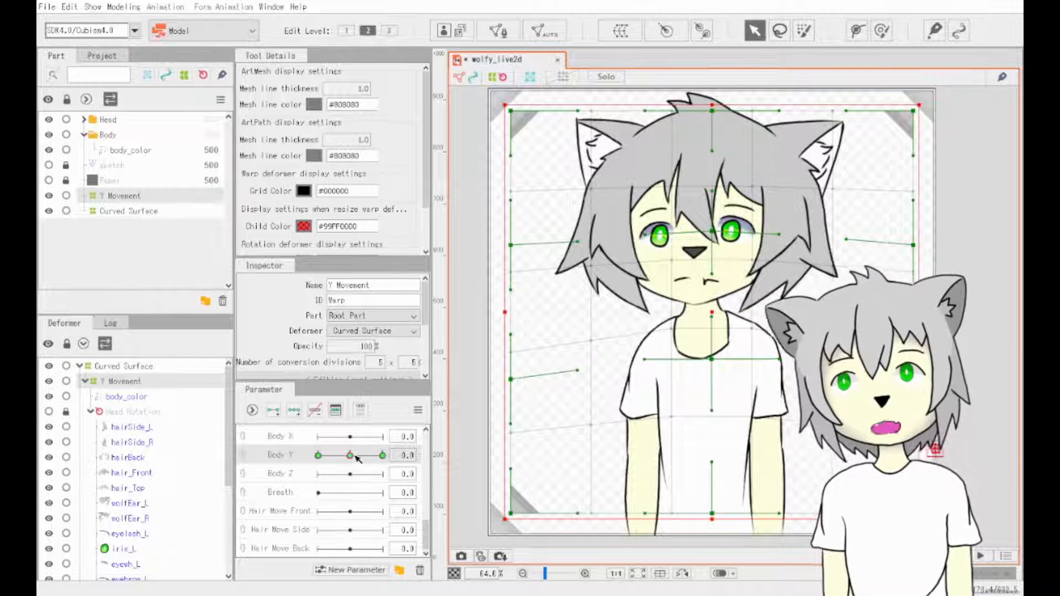
pyautogui.hotkey('ctrl', 'z')
pyautogui.hotkey('ctrl', 'z')
pyautogui.hotkey('ctrl', 'z')
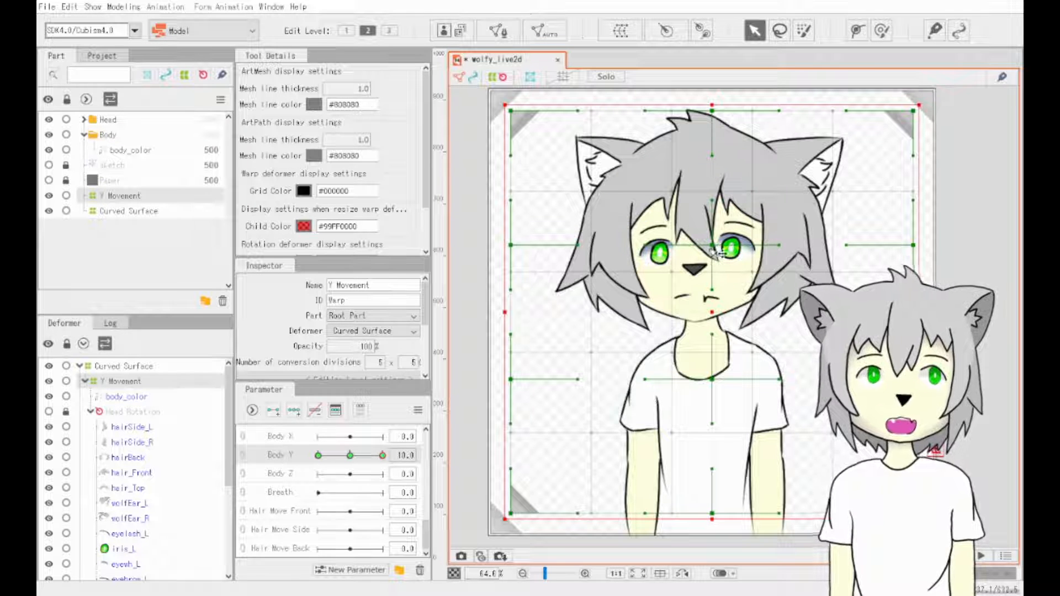
# - Try raising and fine-tuning the grid's central chest and face points at Body Y 10, and undo the changes
pyautogui.moveTo(716, 383); pyautogui.dragTo(716, 345)
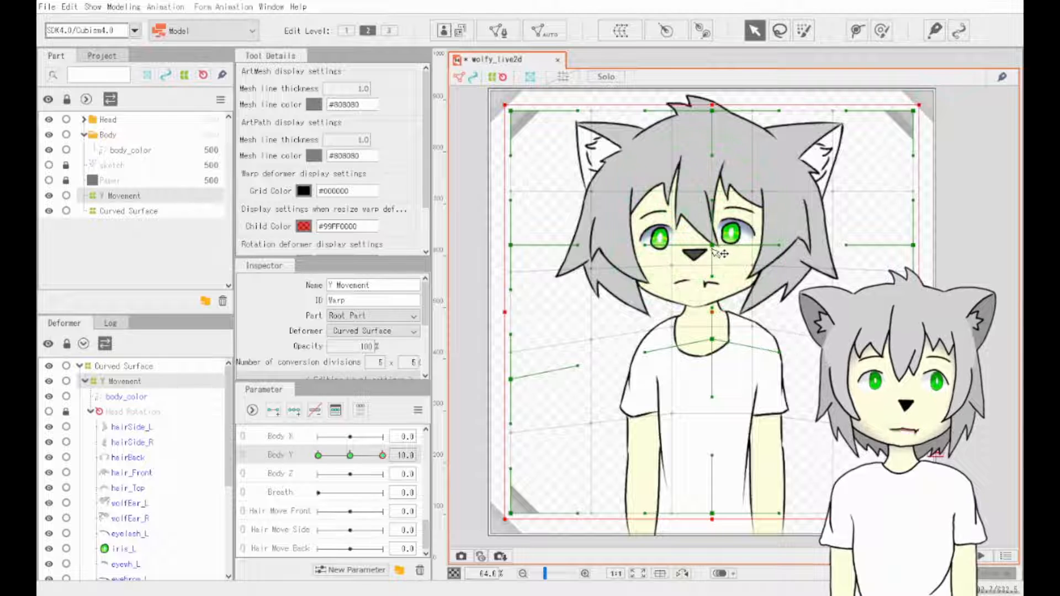
pyautogui.moveTo(713, 249); pyautogui.dragTo(714, 217)
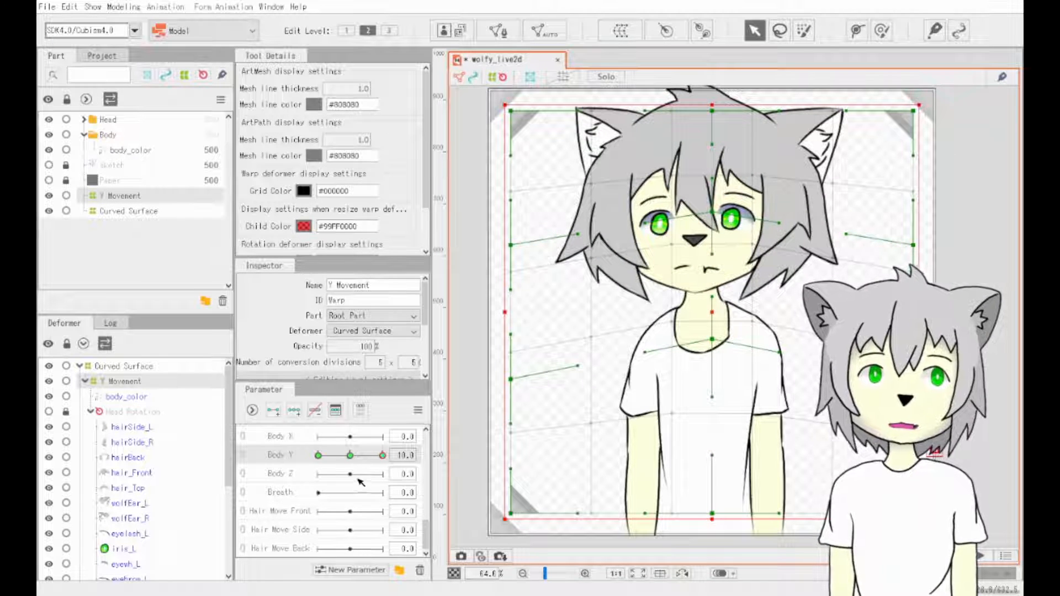
pyautogui.moveTo(385, 456)
pyautogui.mouseDown()
pyautogui.moveTo(357, 457)
pyautogui.moveTo(387, 456)
pyautogui.mouseUp()
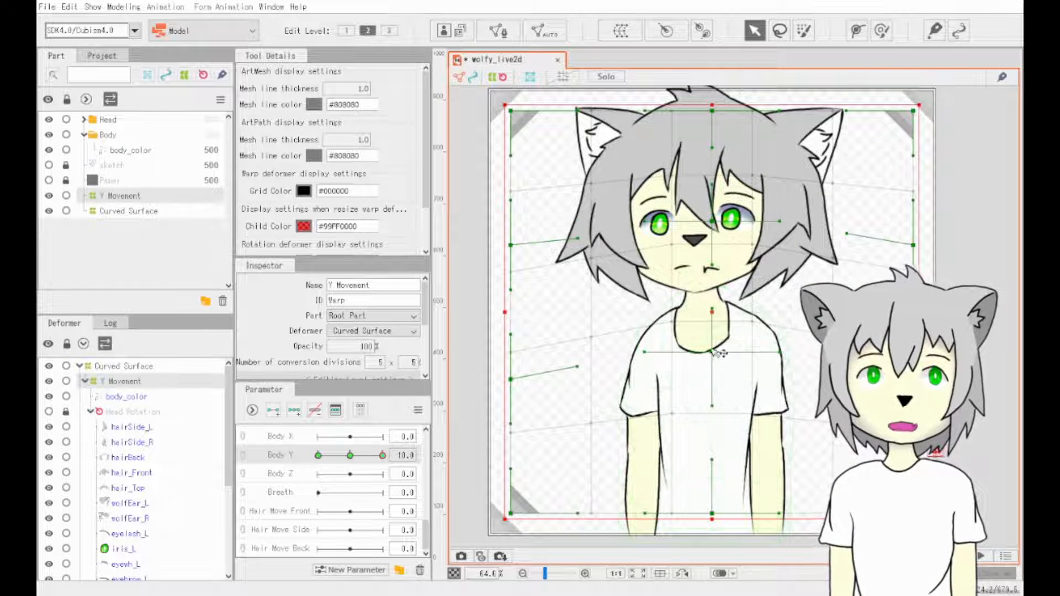
pyautogui.moveTo(715, 356); pyautogui.dragTo(716, 369)
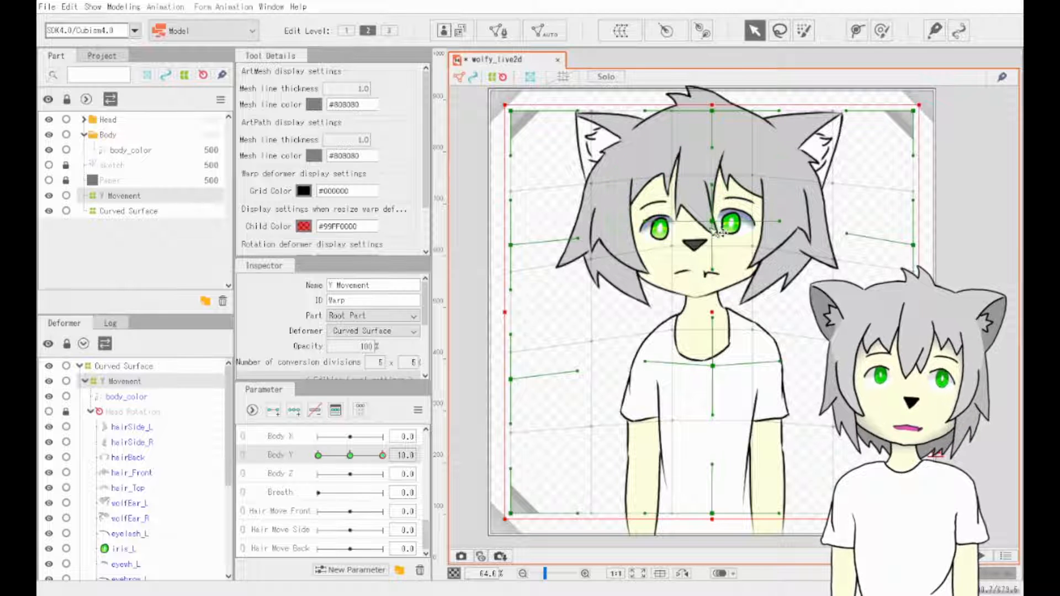
pyautogui.moveTo(718, 241); pyautogui.dragTo(719, 249)
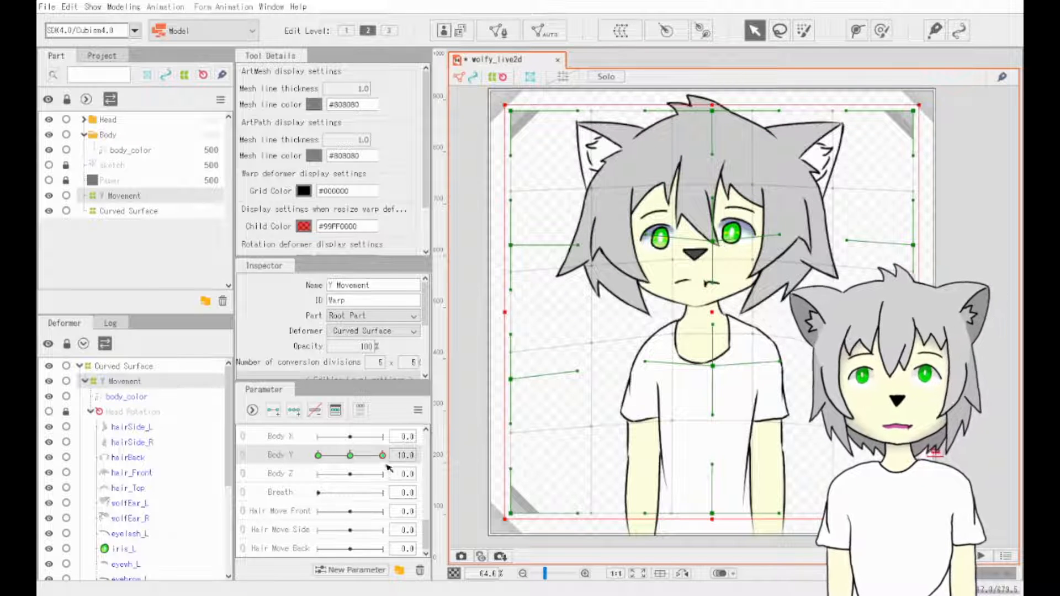
pyautogui.moveTo(386, 465)
pyautogui.mouseDown()
pyautogui.moveTo(348, 467)
pyautogui.moveTo(390, 467)
pyautogui.mouseUp()
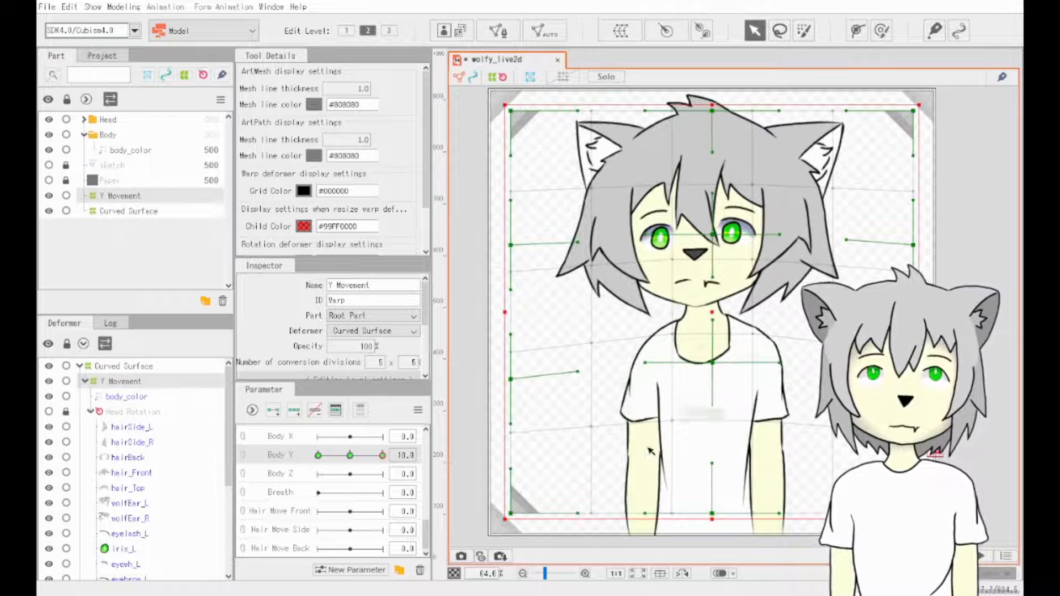
pyautogui.hotkey('ctrl', 'z')
pyautogui.hotkey('ctrl', 'z')
pyautogui.hotkey('ctrl', 'z')
pyautogui.hotkey('ctrl', 'z')
pyautogui.hotkey('ctrl', 'z')
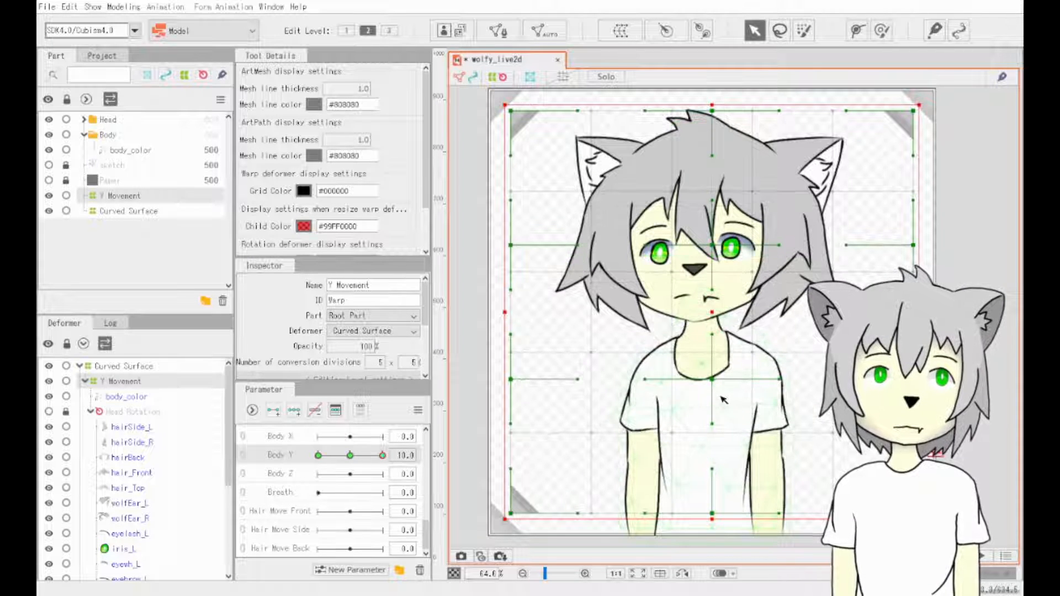
# - At Body Y 10, raise the grid's central chest point and slightly lift the face point, leaving the top edge in place
pyautogui.moveTo(716, 380); pyautogui.dragTo(717, 358)
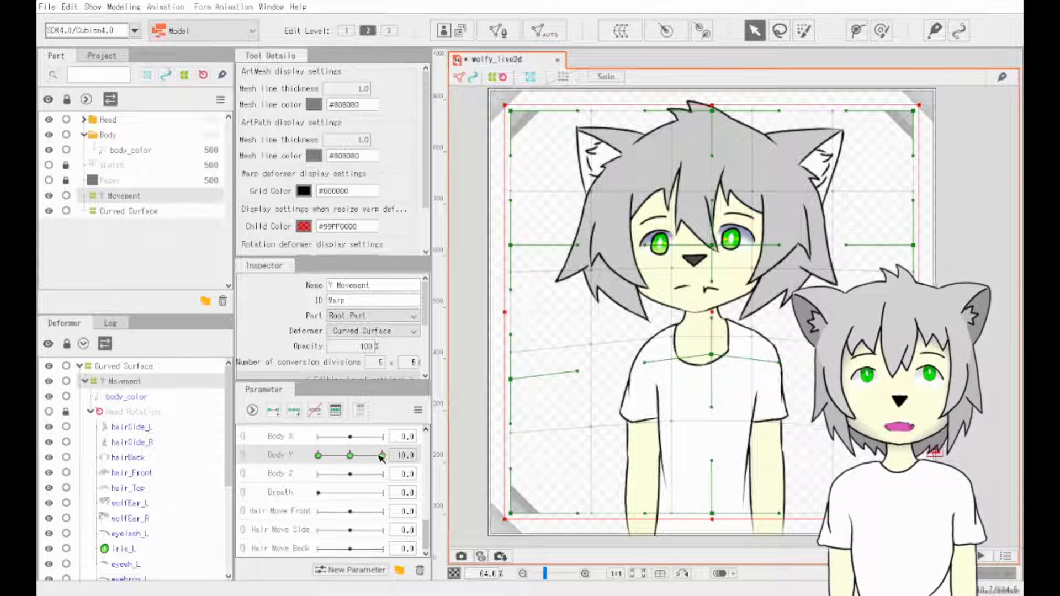
pyautogui.moveTo(382, 458)
pyautogui.mouseDown()
pyautogui.moveTo(356, 458)
pyautogui.moveTo(387, 454)
pyautogui.mouseUp()
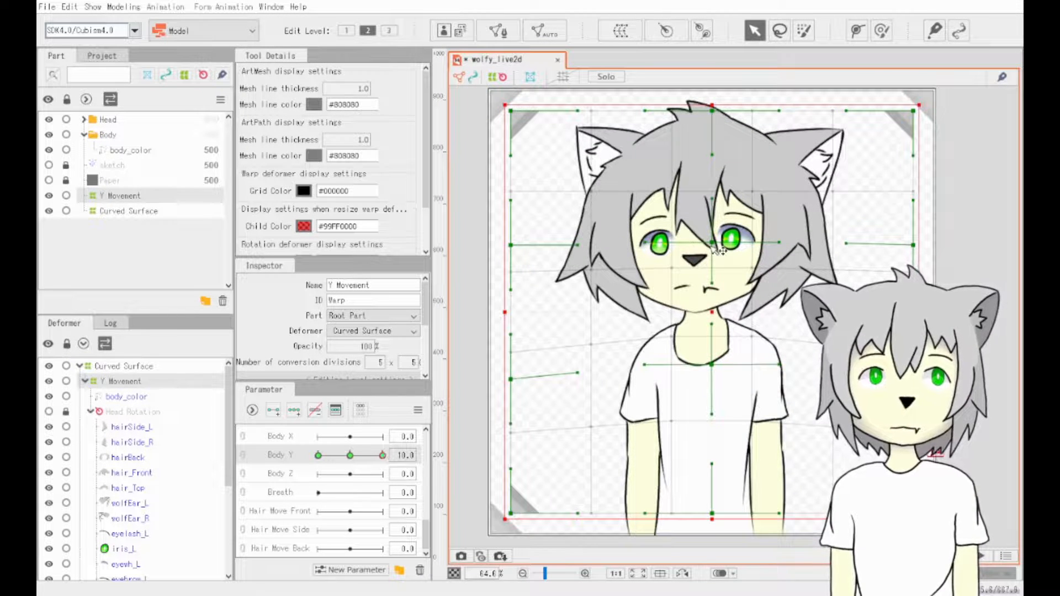
pyautogui.moveTo(718, 250); pyautogui.dragTo(718, 243)
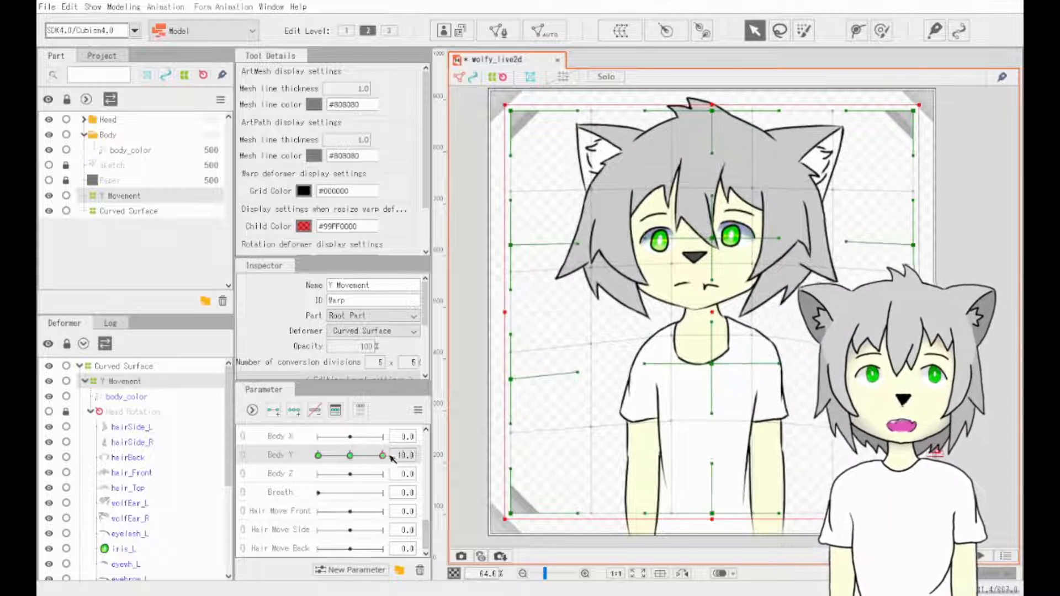
pyautogui.moveTo(714, 113); pyautogui.dragTo(713, 99)
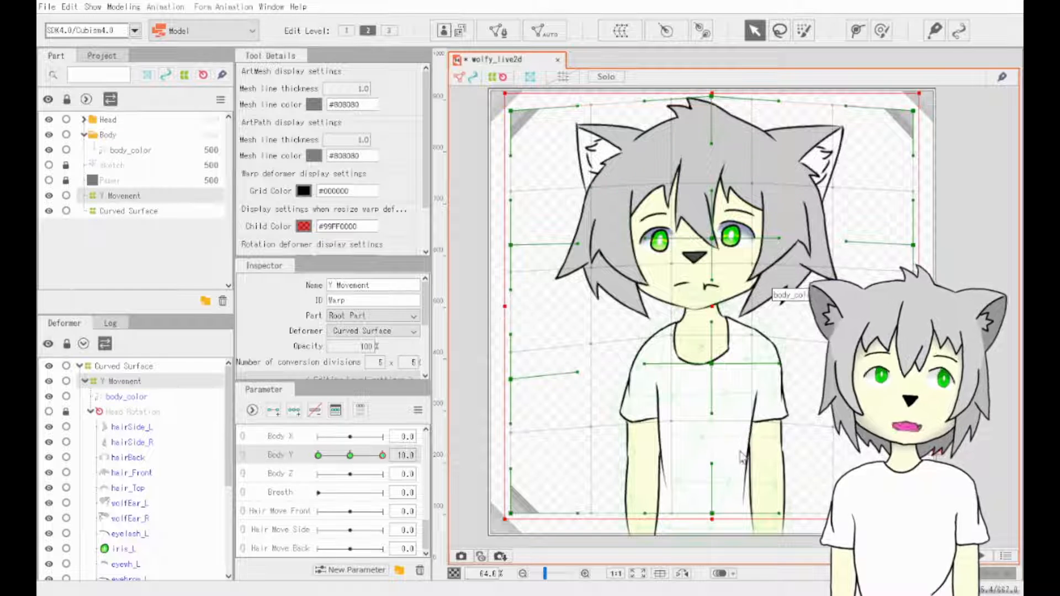
pyautogui.hotkey('ctrl', 'z')
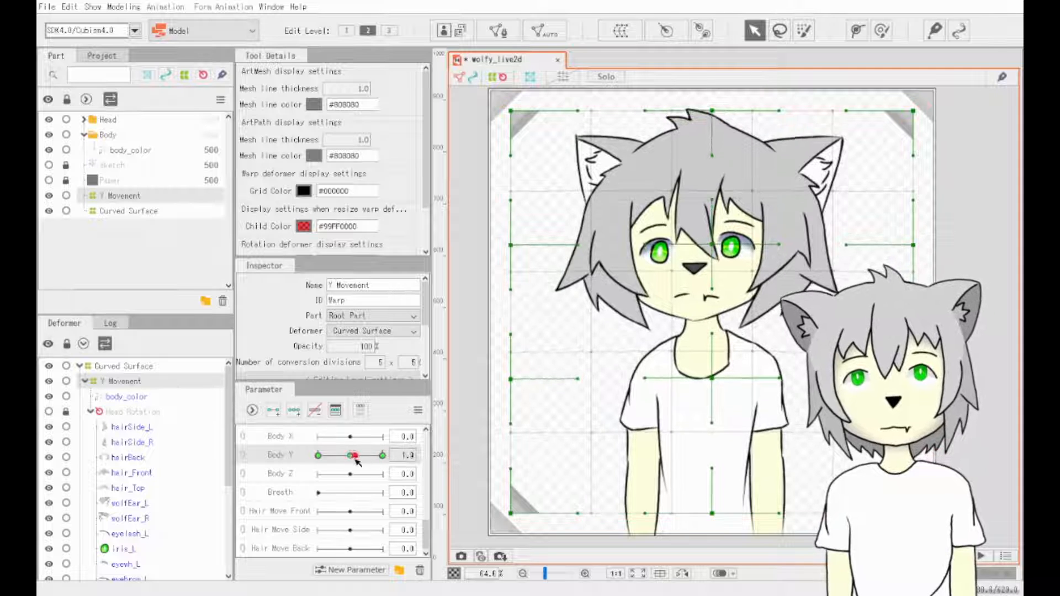
# - At Body Y -10, lower the grid's central chest and face points, and preview the movement across the Body Y range
pyautogui.moveTo(382, 457); pyautogui.dragTo(318, 456)
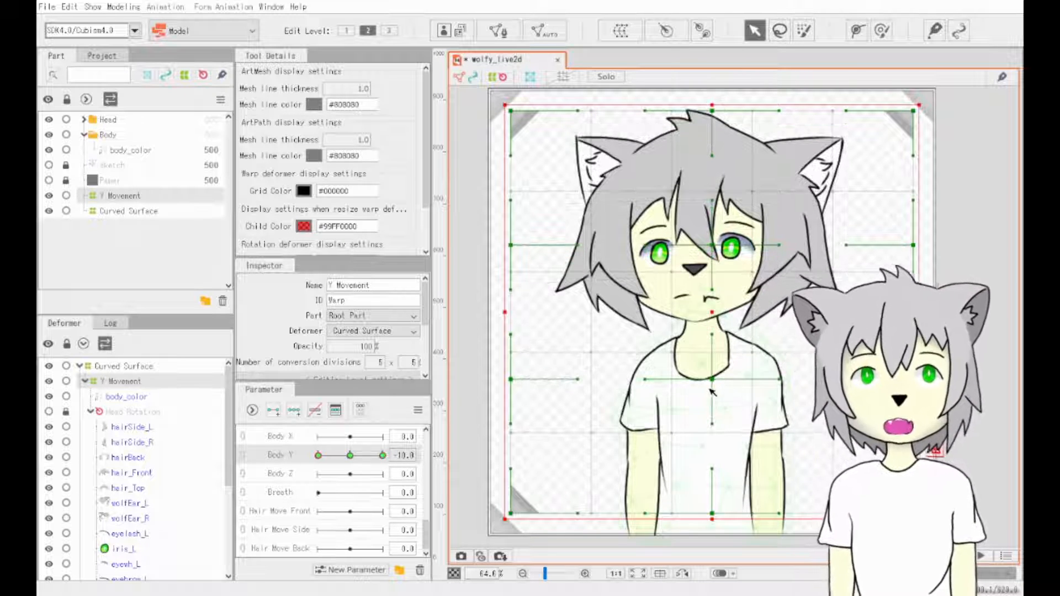
pyautogui.moveTo(712, 381); pyautogui.dragTo(714, 411)
pyautogui.moveTo(723, 255)
pyautogui.mouseDown()
pyautogui.moveTo(722, 282)
pyautogui.moveTo(714, 272)
pyautogui.mouseUp()
pyautogui.hotkey('ctrl', 'z')
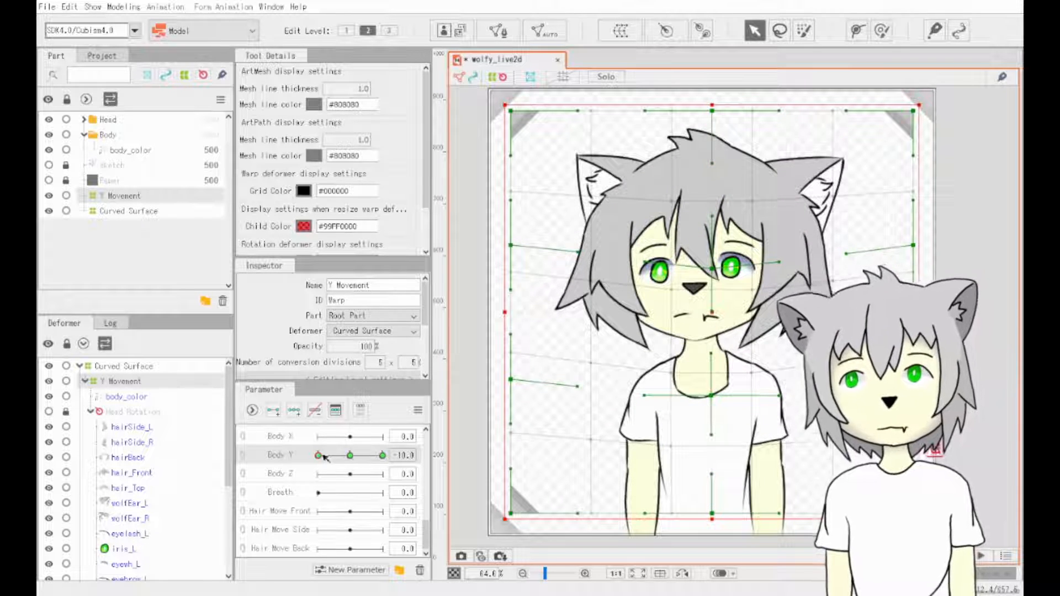
pyautogui.moveTo(324, 455); pyautogui.dragTo(427, 498)
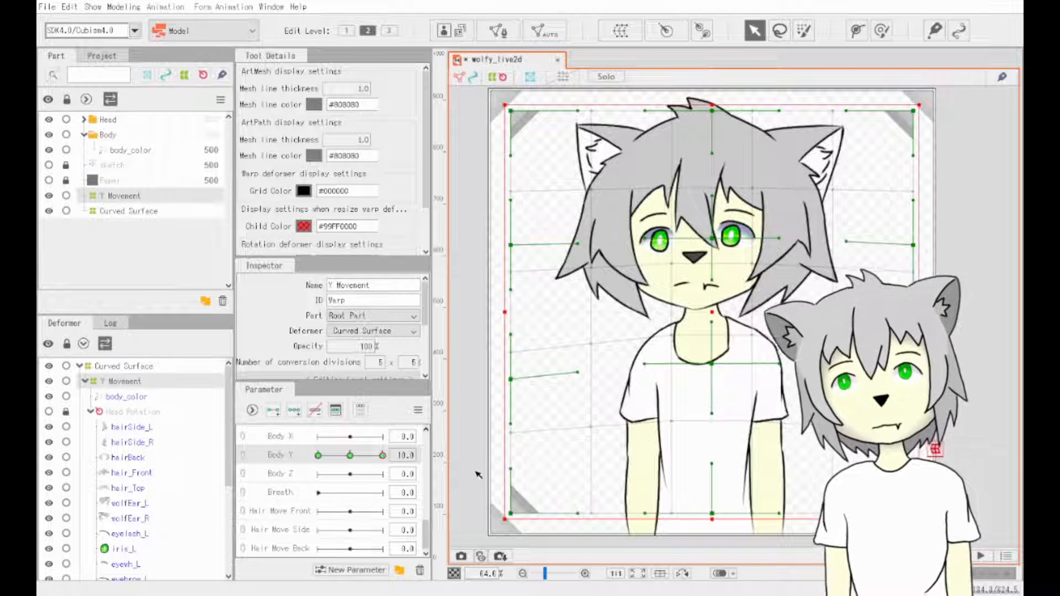
# - Rename the Curved Surface deformer to Z Movement
pyautogui.click(146, 211)
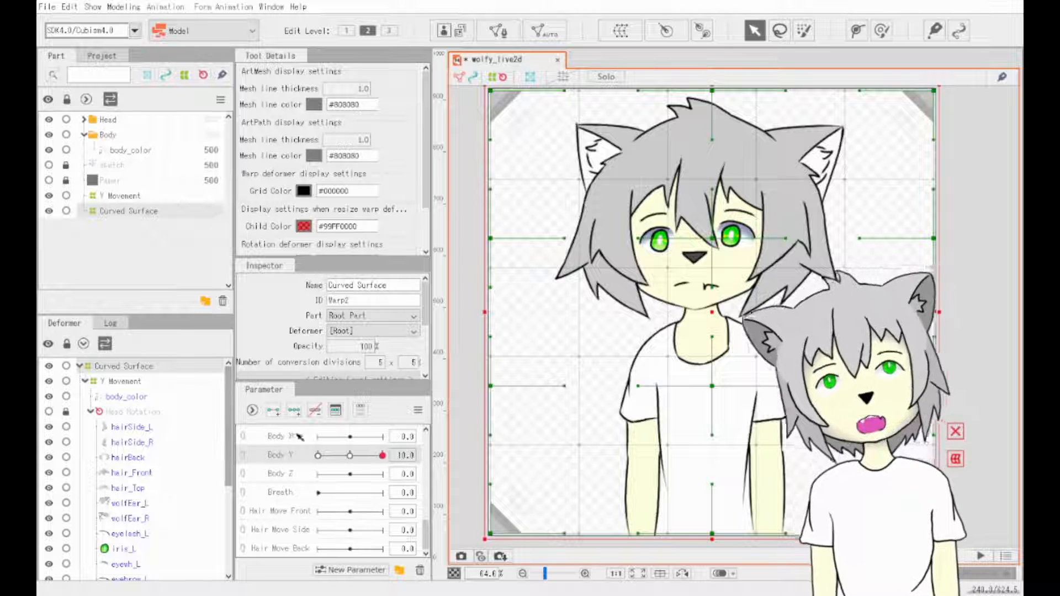
pyautogui.press('F2')
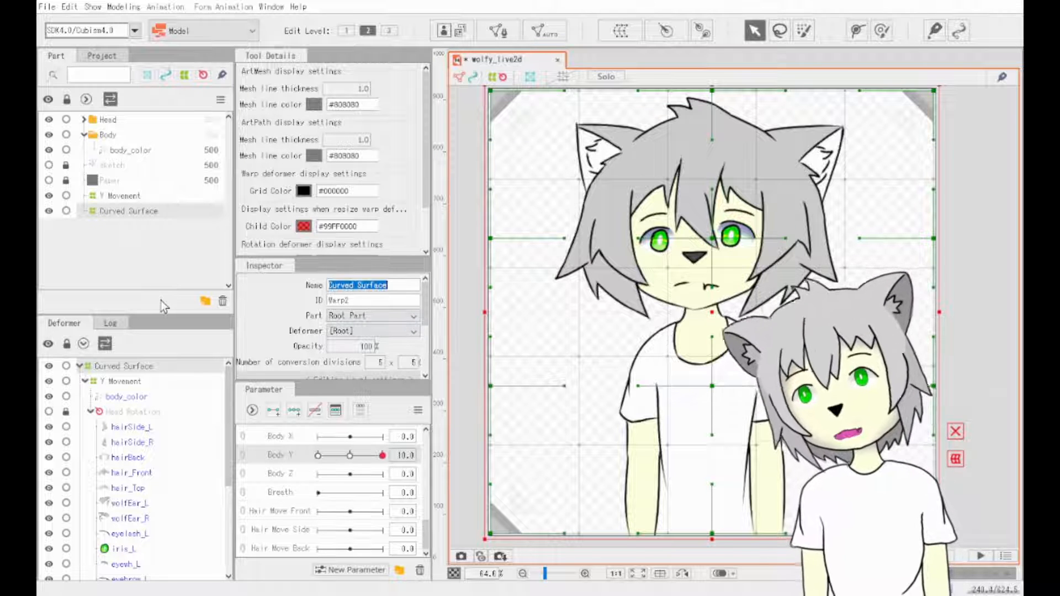
pyautogui.write('Z Movement')
pyautogui.press('Return')
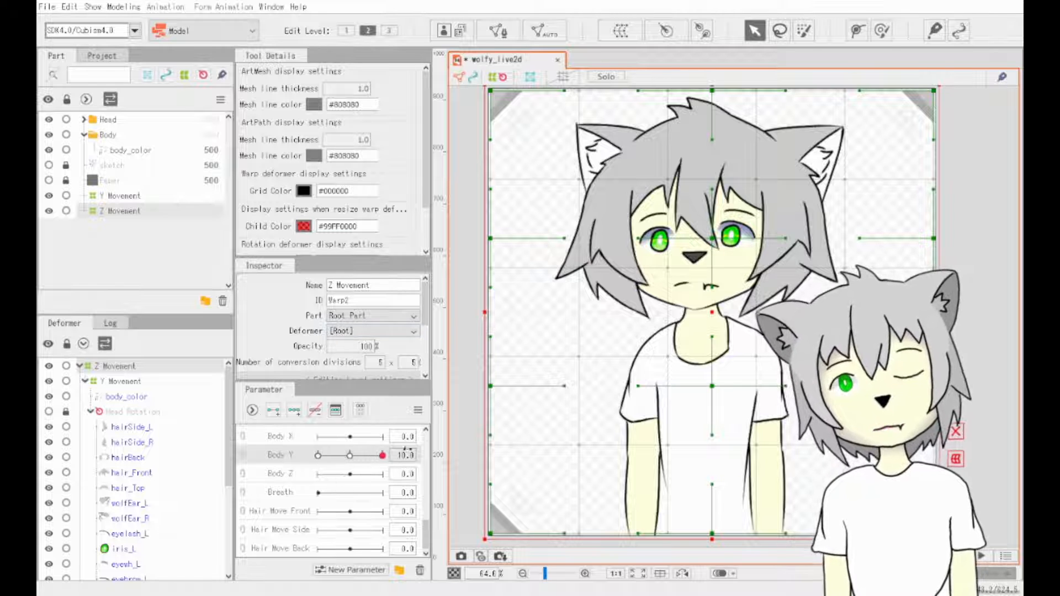
# - Try moving the Z Movement grid's upper-left corner inward at Body Y 0 and at Body Y 10, and undo both moves
pyautogui.click(350, 456)
pyautogui.moveTo(350, 475); pyautogui.dragTo(364, 475)
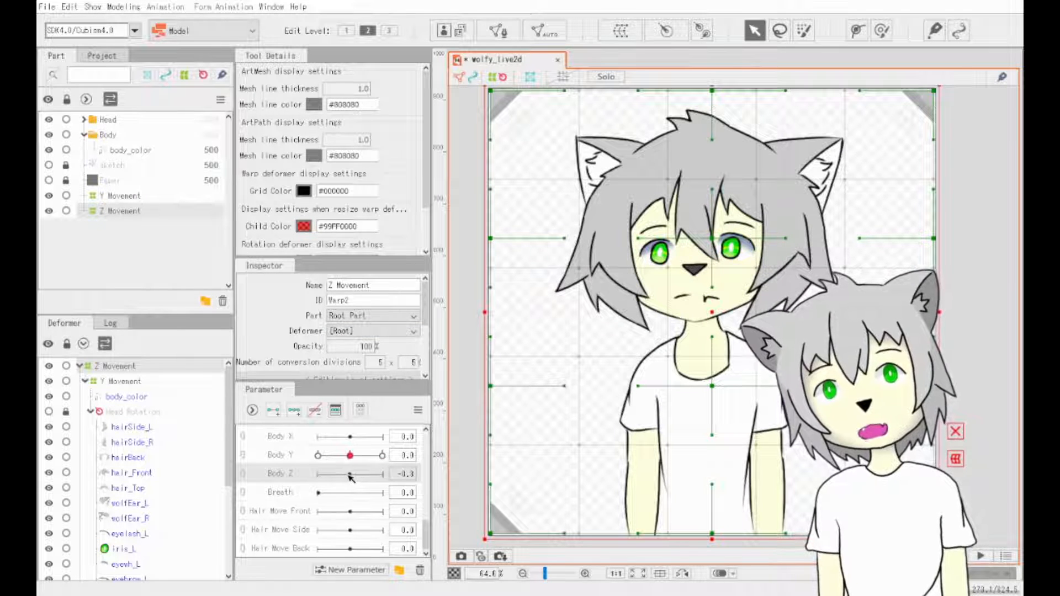
pyautogui.moveTo(352, 478); pyautogui.dragTo(351, 478)
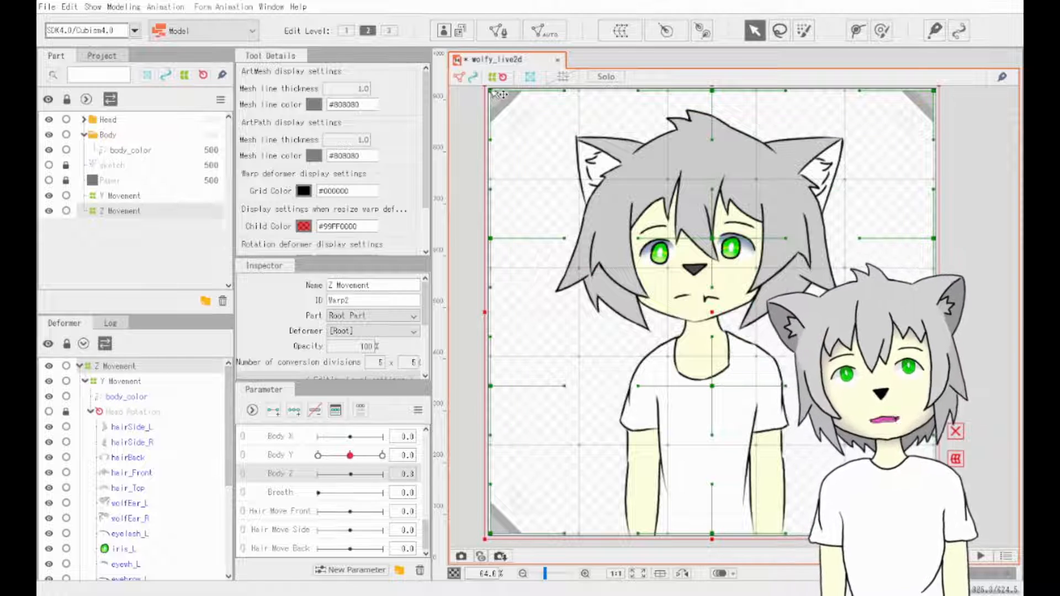
pyautogui.moveTo(491, 92); pyautogui.dragTo(547, 94)
pyautogui.hotkey('ctrl', 'z')
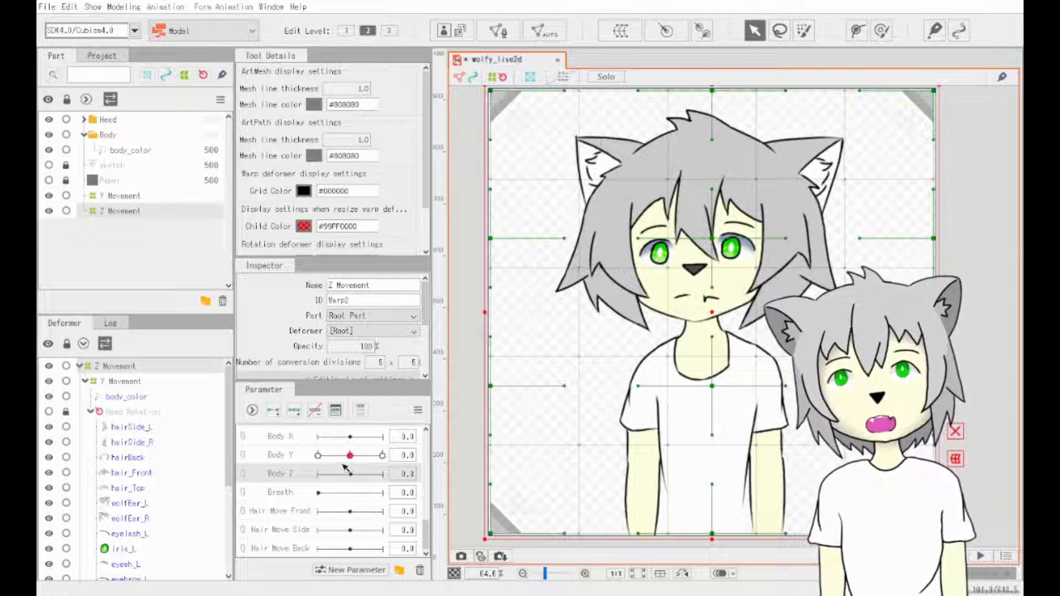
pyautogui.click(382, 456)
pyautogui.moveTo(492, 91); pyautogui.dragTo(754, 160)
pyautogui.hotkey('ctrl', 'z')
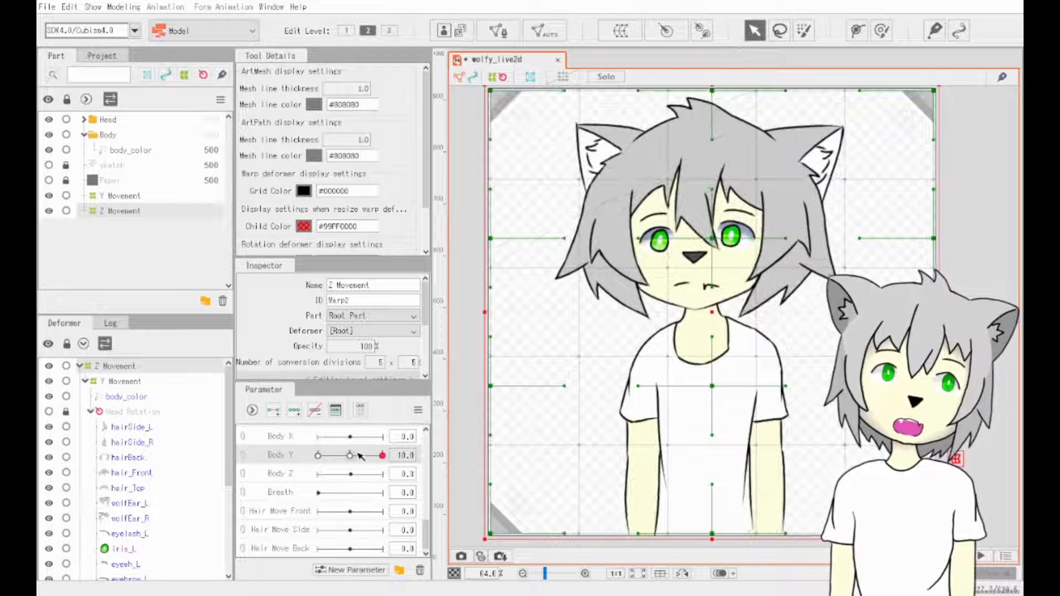
# - With Body Y reset to 0, add three Body Z keys to the Z Movement deformer and switch to edit level 3
pyautogui.click(350, 456)
pyautogui.click(354, 475)
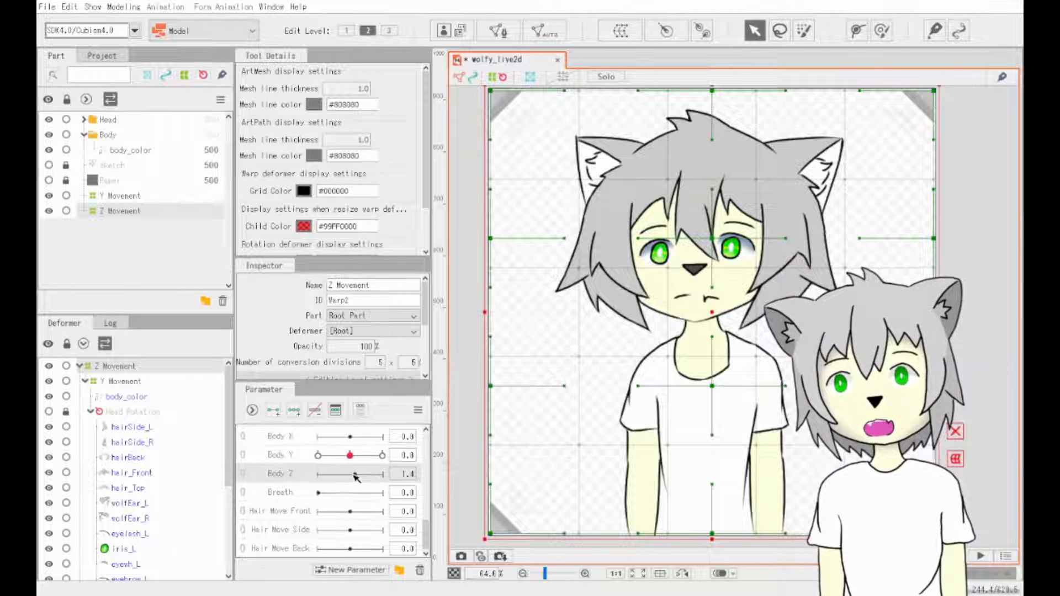
pyautogui.click(294, 409)
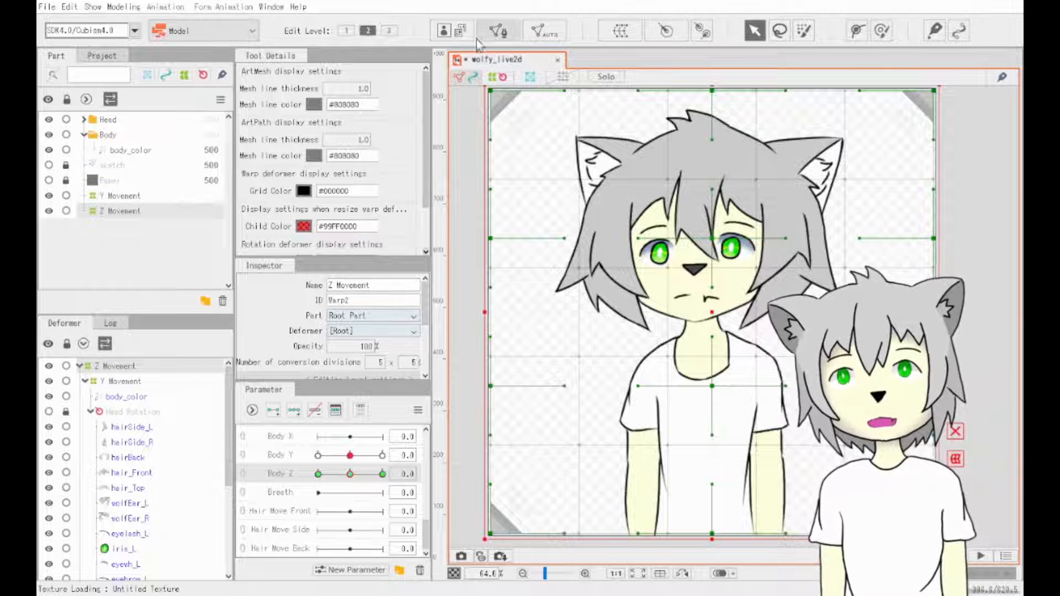
pyautogui.click(390, 31)
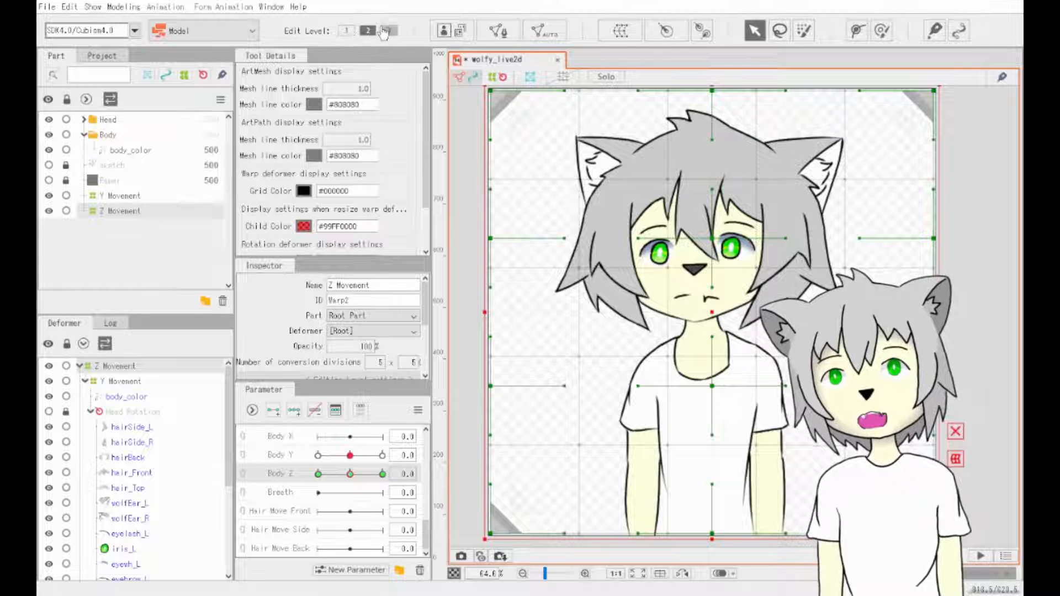
# - Try leaning the Z Movement grid's two upper corners to the right at Body Z 0
pyautogui.moveTo(939, 94); pyautogui.dragTo(1016, 112)
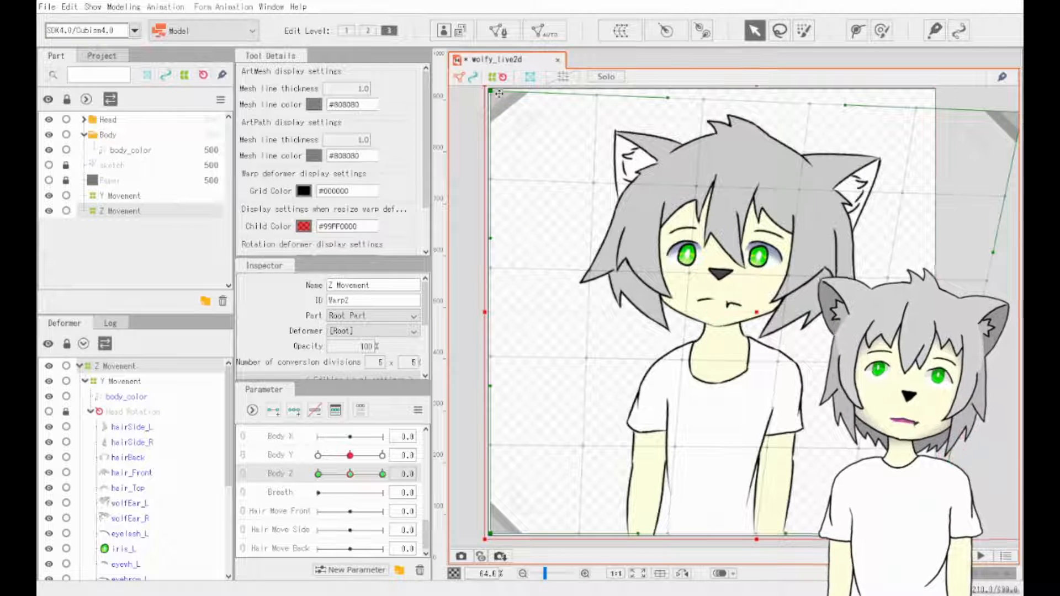
pyautogui.moveTo(502, 96); pyautogui.dragTo(571, 96)
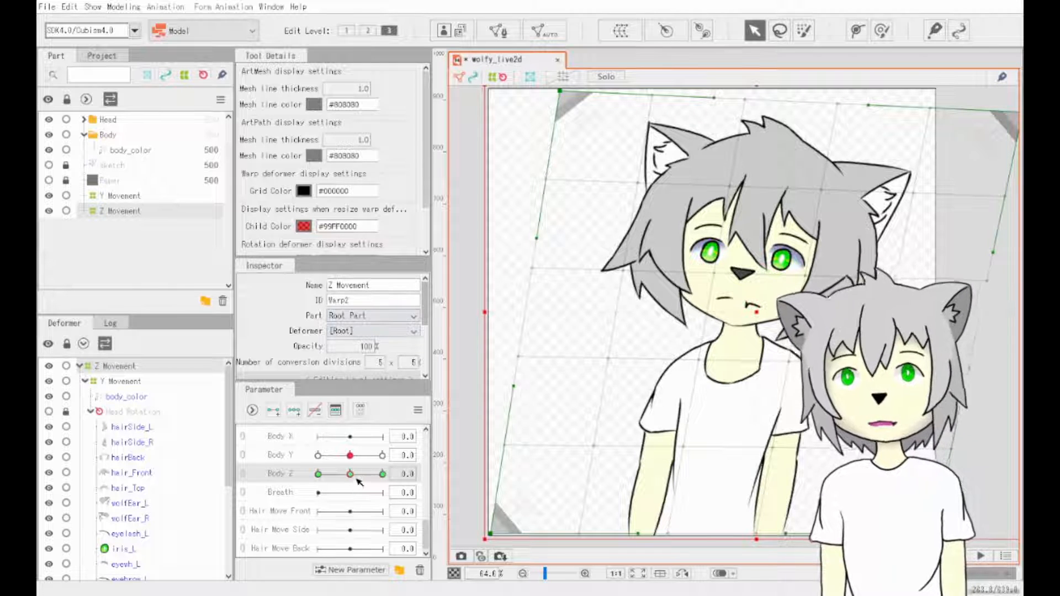
# - At Body Z 10, shift the Z Movement grid's two upper corners to the right, raising the left one so the whole body leans
pyautogui.moveTo(351, 475); pyautogui.dragTo(356, 478)
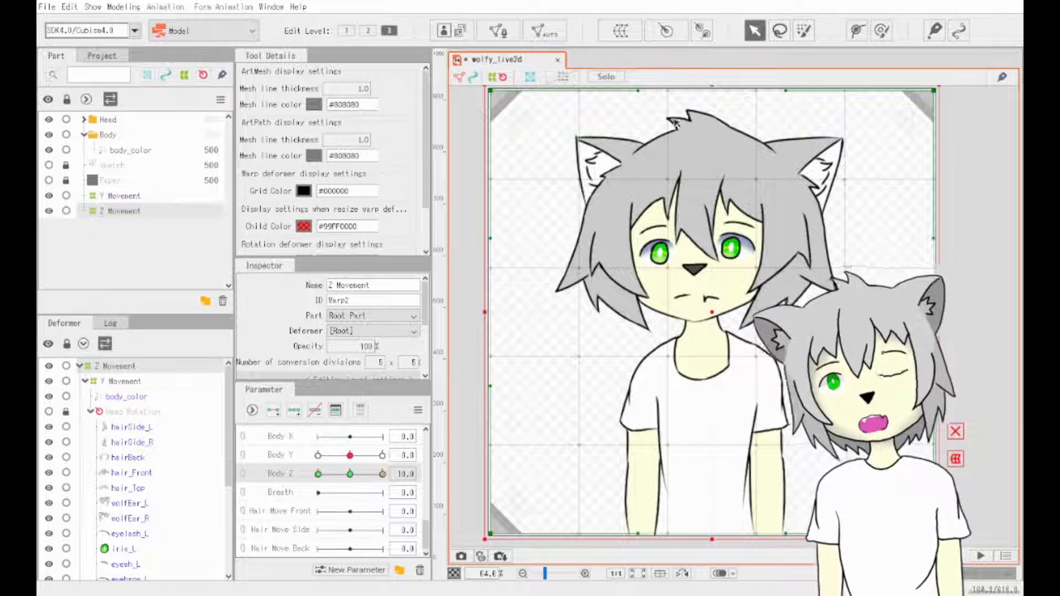
pyautogui.moveTo(936, 92); pyautogui.dragTo(1012, 112)
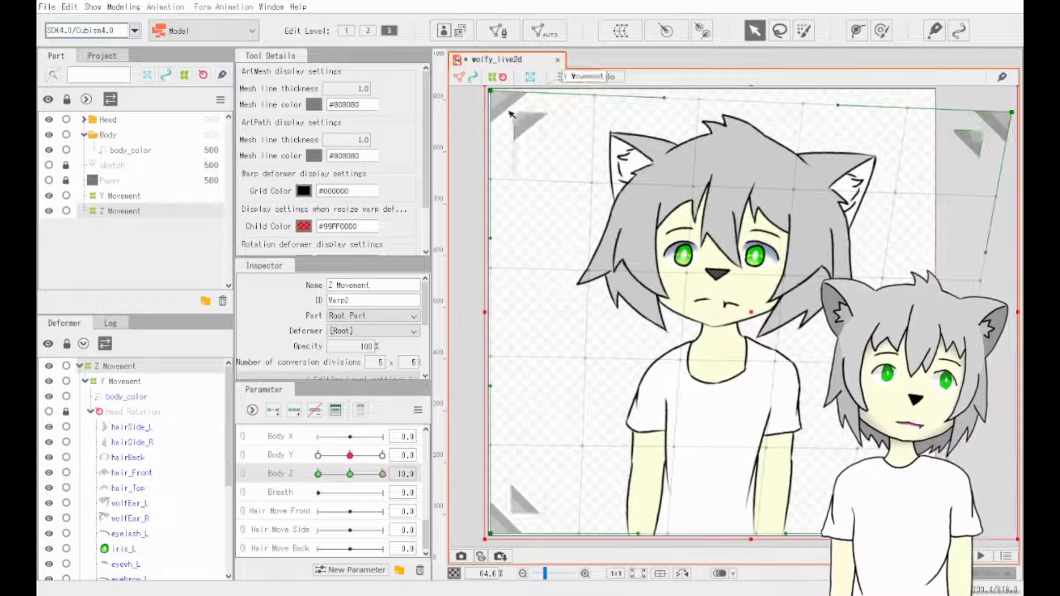
pyautogui.moveTo(495, 94); pyautogui.dragTo(600, 68)
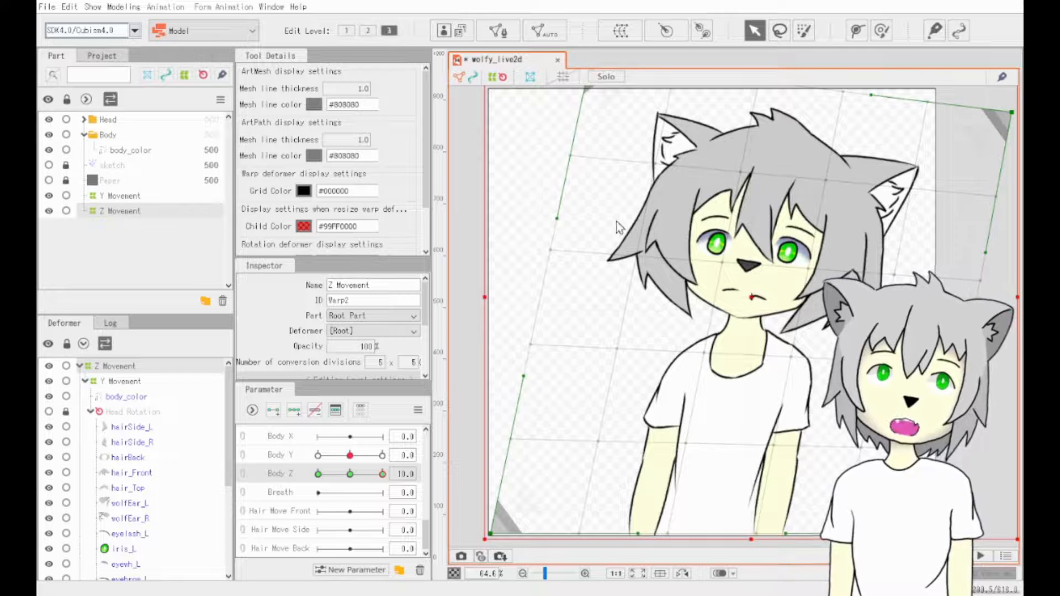
pyautogui.scroll(-2, 617, 222)
pyautogui.moveTo(876, 256); pyautogui.dragTo(875, 287)
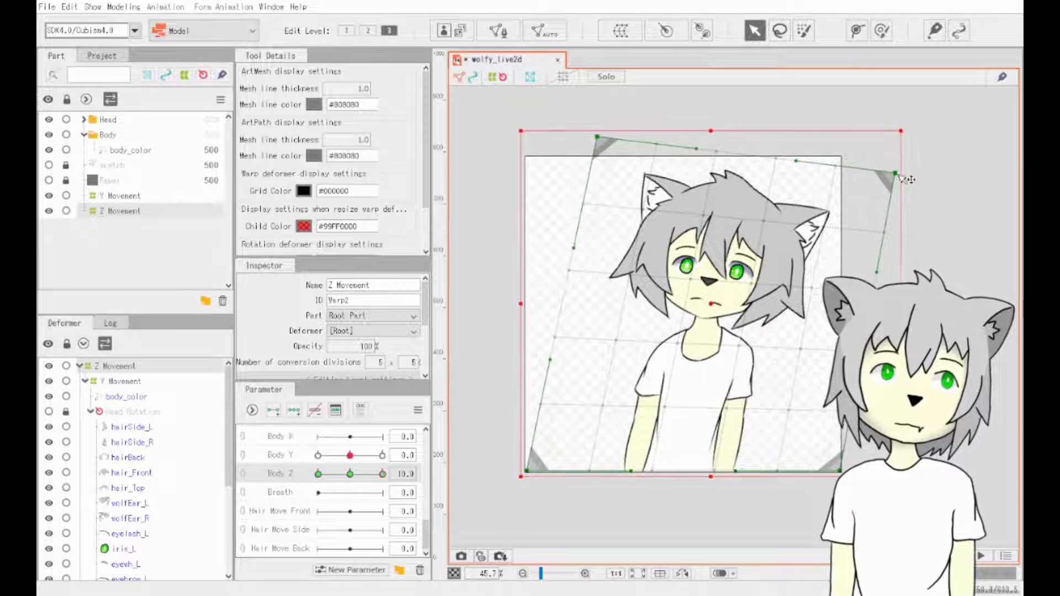
pyautogui.moveTo(906, 180); pyautogui.dragTo(900, 182)
# - At Body Z -10, shift the Z Movement grid's two upper corners to the left, raising the right one, for the opposite lean
pyautogui.moveTo(382, 475); pyautogui.dragTo(210, 461)
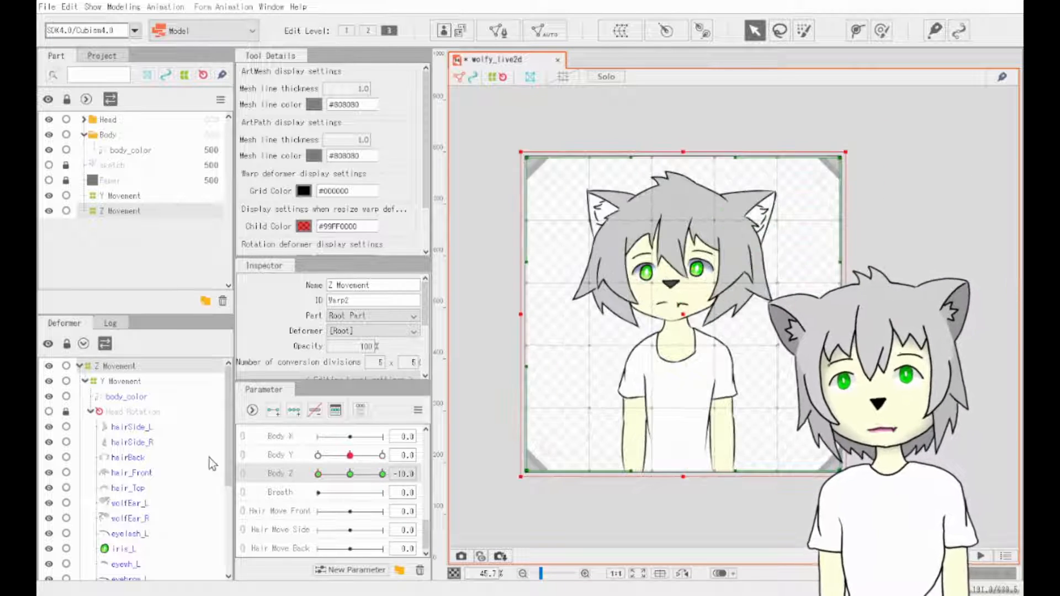
pyautogui.moveTo(527, 158); pyautogui.dragTo(479, 180)
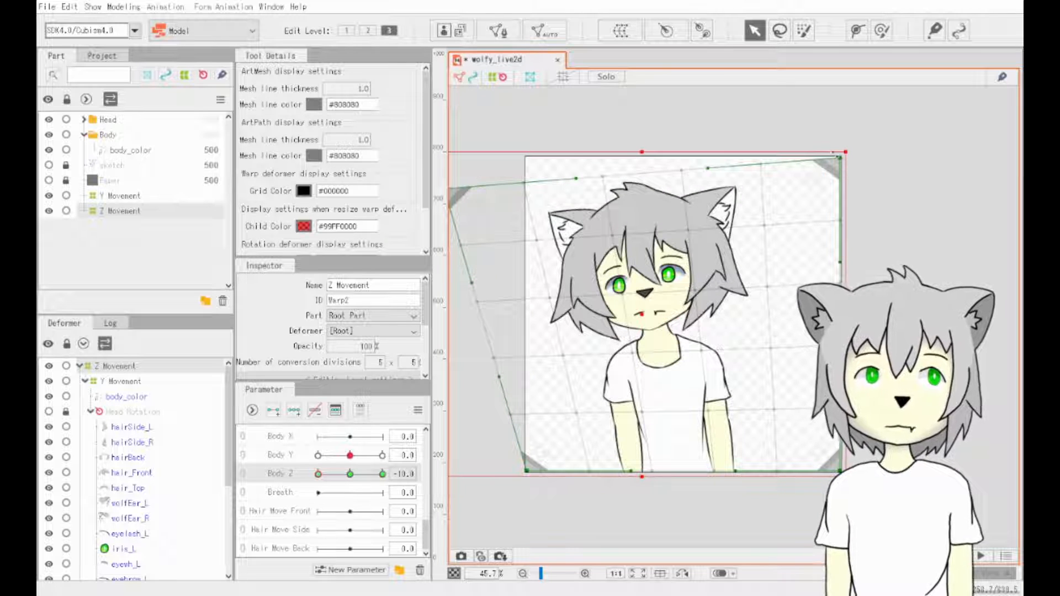
pyautogui.moveTo(839, 158); pyautogui.dragTo(763, 103)
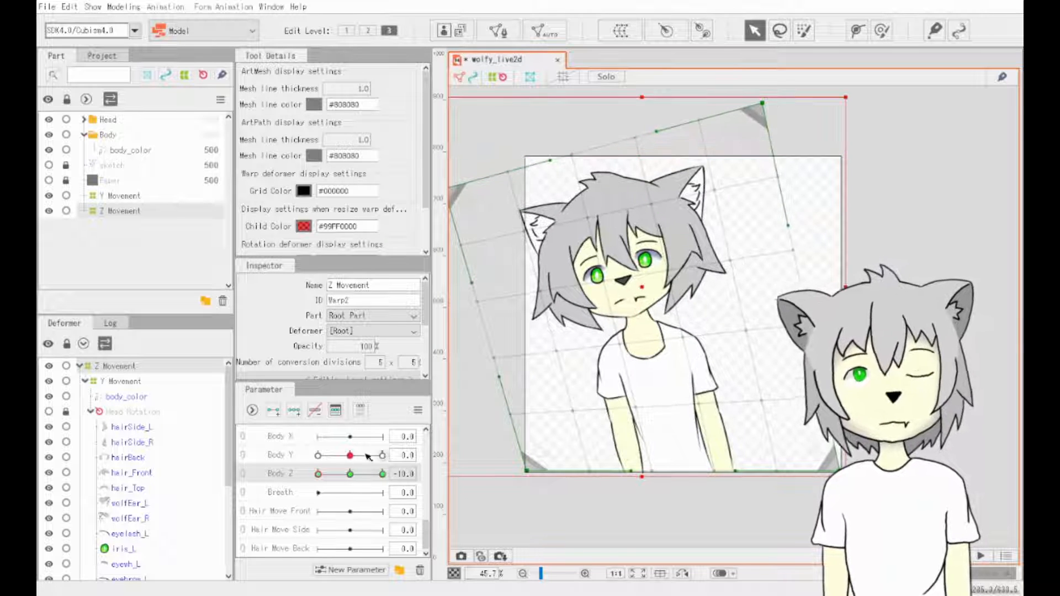
# - Preview the combined Body Y and Body Z movement with the deformer deselected, and return both parameters to 0
pyautogui.moveTo(319, 475)
pyautogui.mouseDown()
pyautogui.moveTo(394, 486)
pyautogui.moveTo(304, 480)
pyautogui.moveTo(358, 476)
pyautogui.moveTo(384, 458)
pyautogui.moveTo(352, 465)
pyautogui.moveTo(406, 456)
pyautogui.moveTo(329, 475)
pyautogui.mouseUp()
pyautogui.click(322, 456)
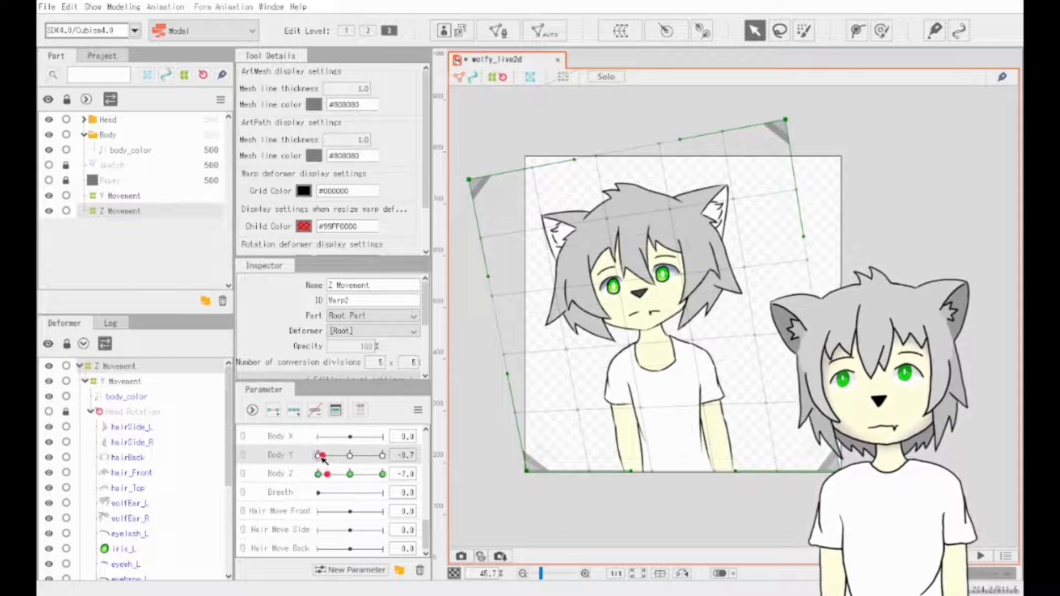
pyautogui.click(349, 474)
pyautogui.click(350, 455)
pyautogui.click(479, 335)
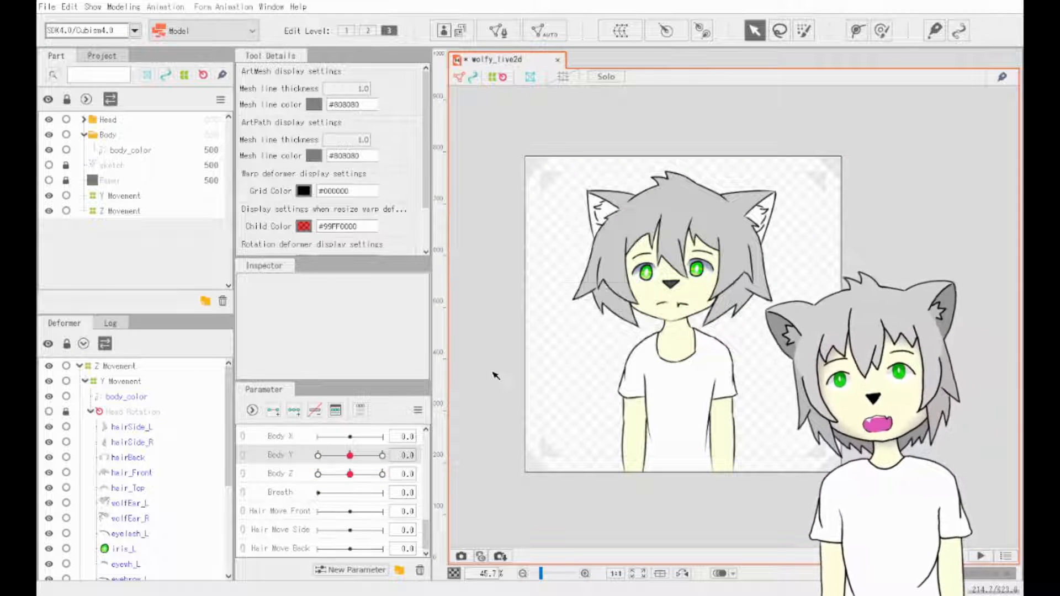
pyautogui.moveTo(352, 459); pyautogui.dragTo(378, 459)
pyautogui.moveTo(379, 475); pyautogui.dragTo(350, 458)
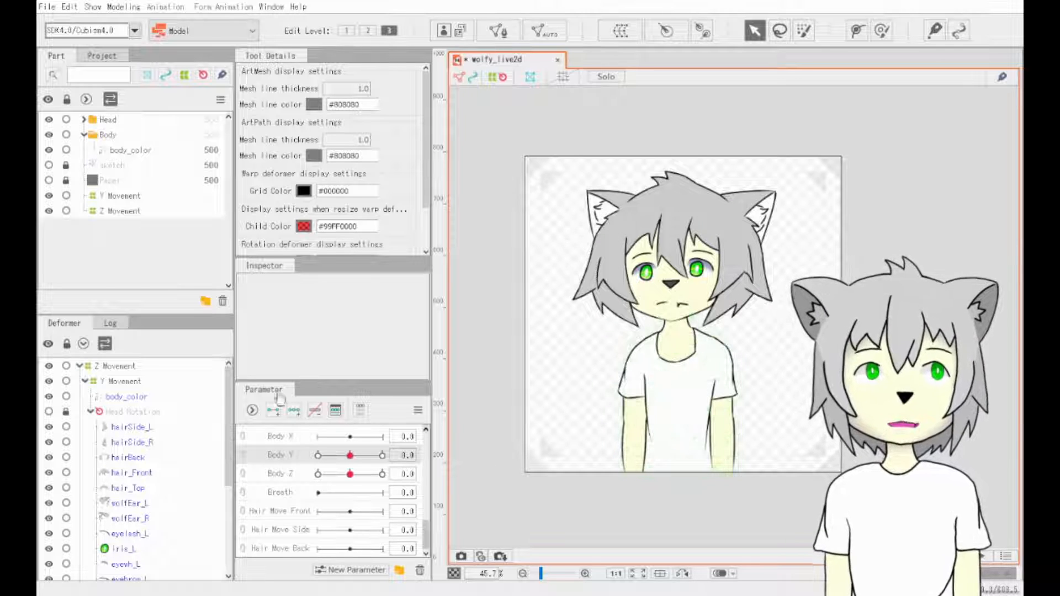
# - Lock and hide the Y Movement and Z Movement deformers, save the model, and check that body_color can be selected directly
pyautogui.click(49, 119)
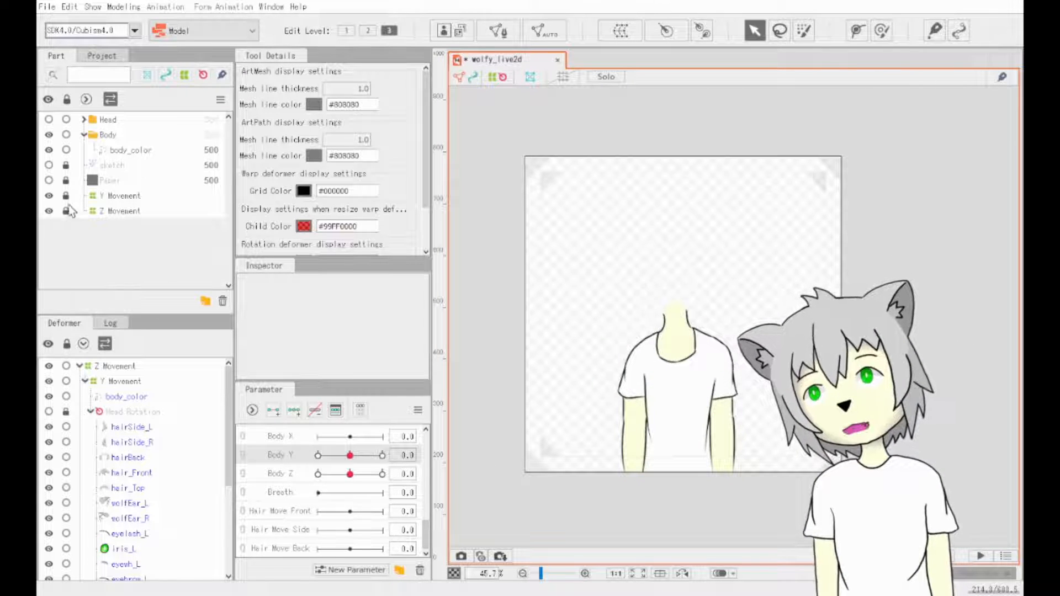
pyautogui.click(48, 120)
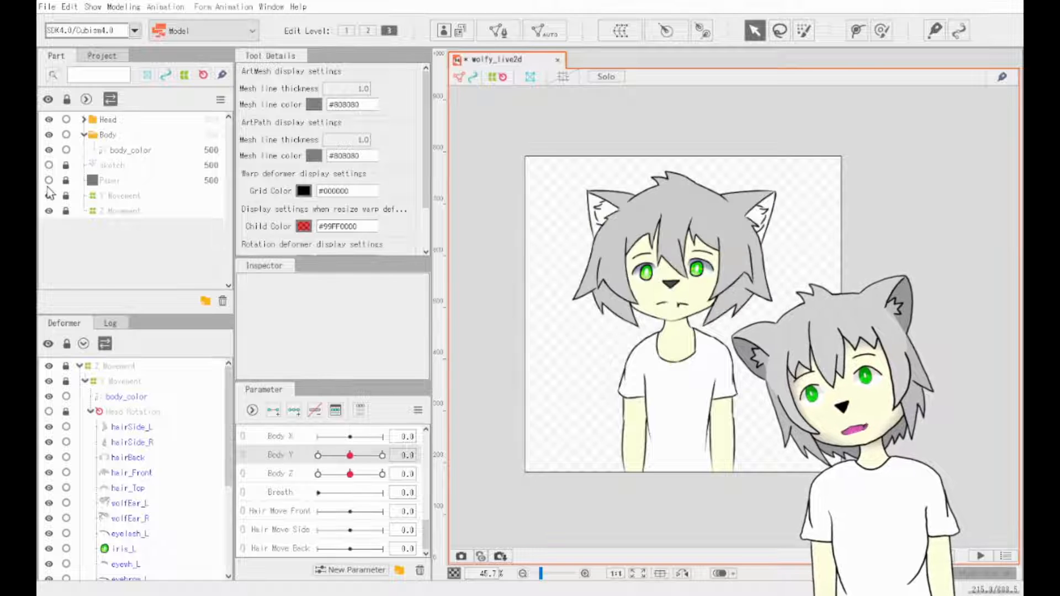
pyautogui.scroll(2, 595, 359)
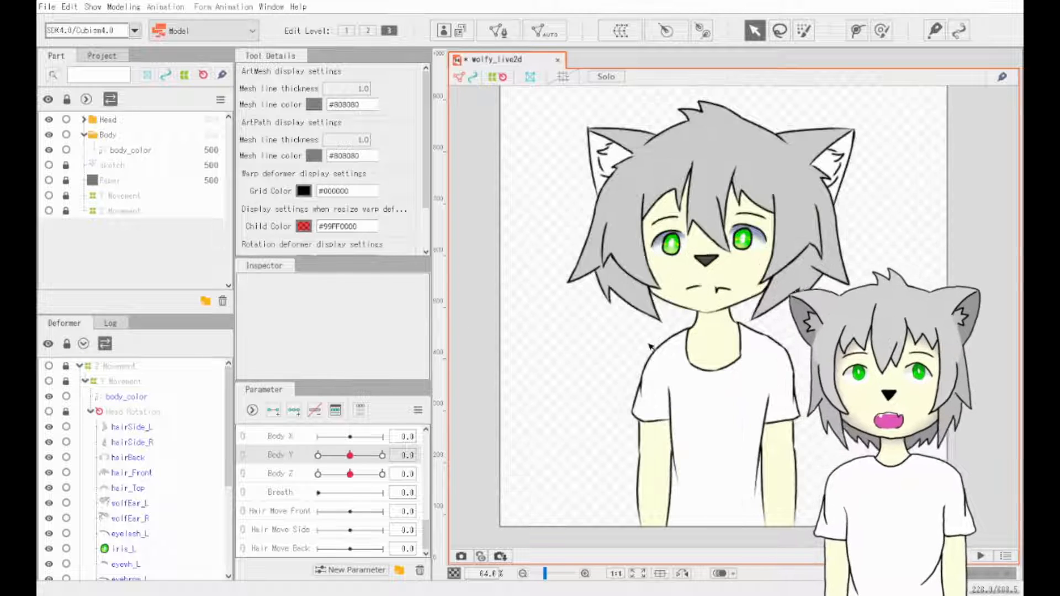
pyautogui.hotkey('ctrl', 's')
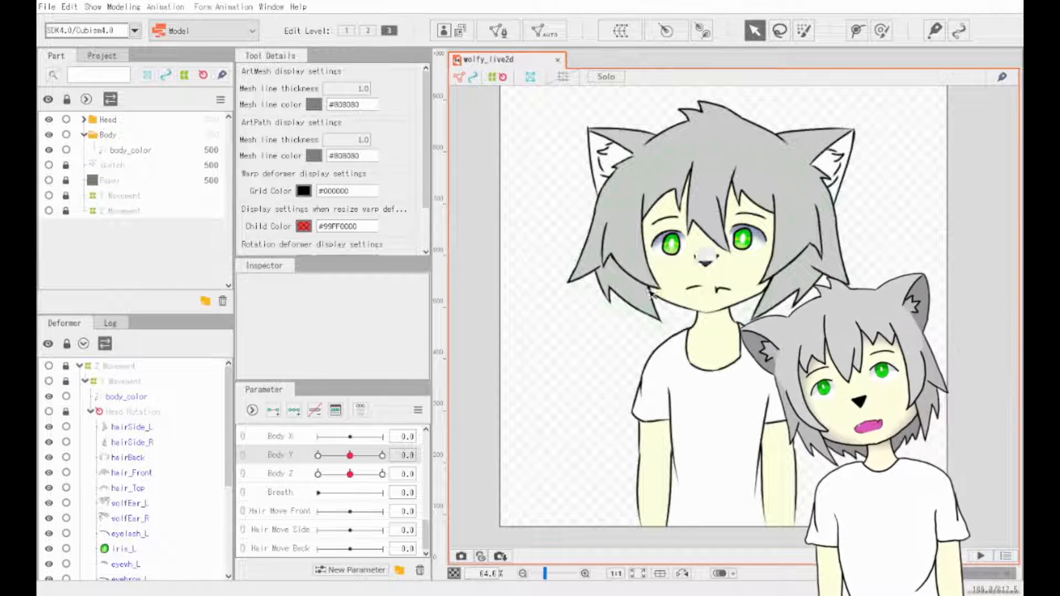
pyautogui.click(673, 347)
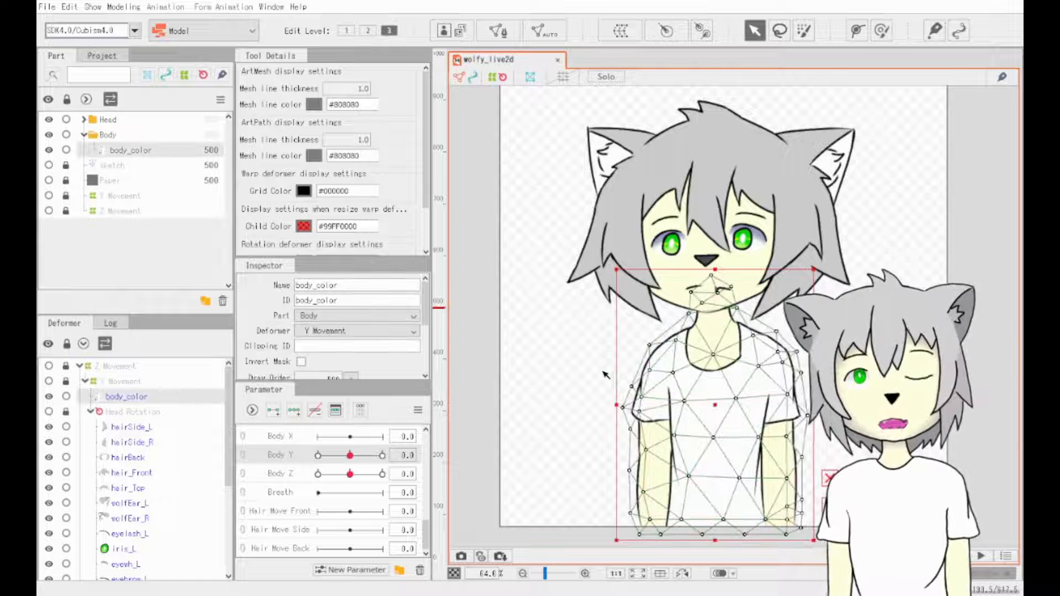
pyautogui.click(603, 374)
# - Show the Y Movement and Z Movement deformers again and unlock only Y Movement
pyautogui.click(48, 197)
pyautogui.click(48, 211)
pyautogui.click(66, 198)
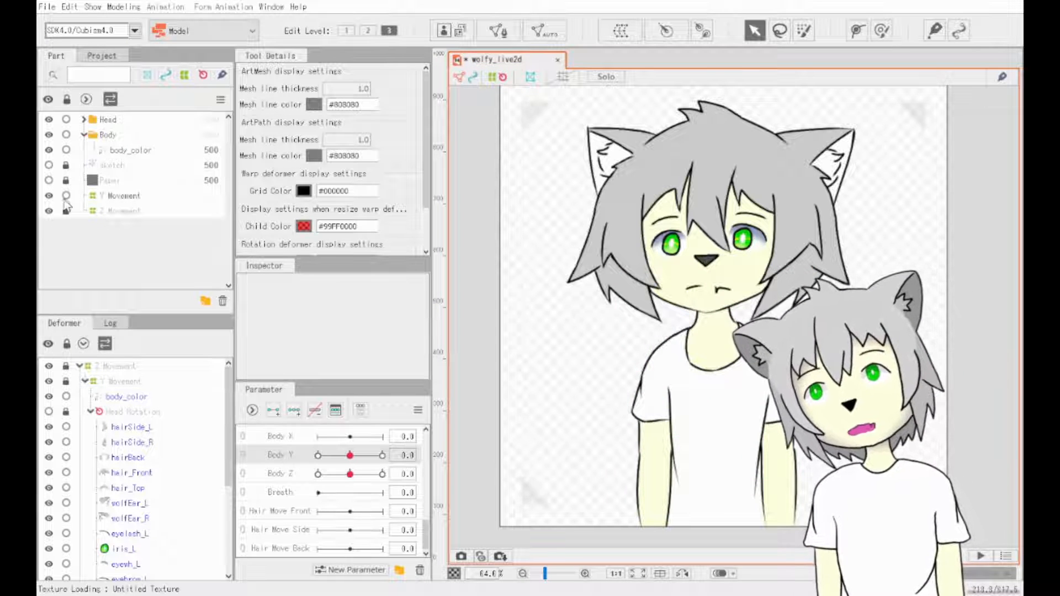
# - Try moving the Y Movement grid's upper-left corner and the whole grid away from the character, undoing each move
pyautogui.click(543, 126)
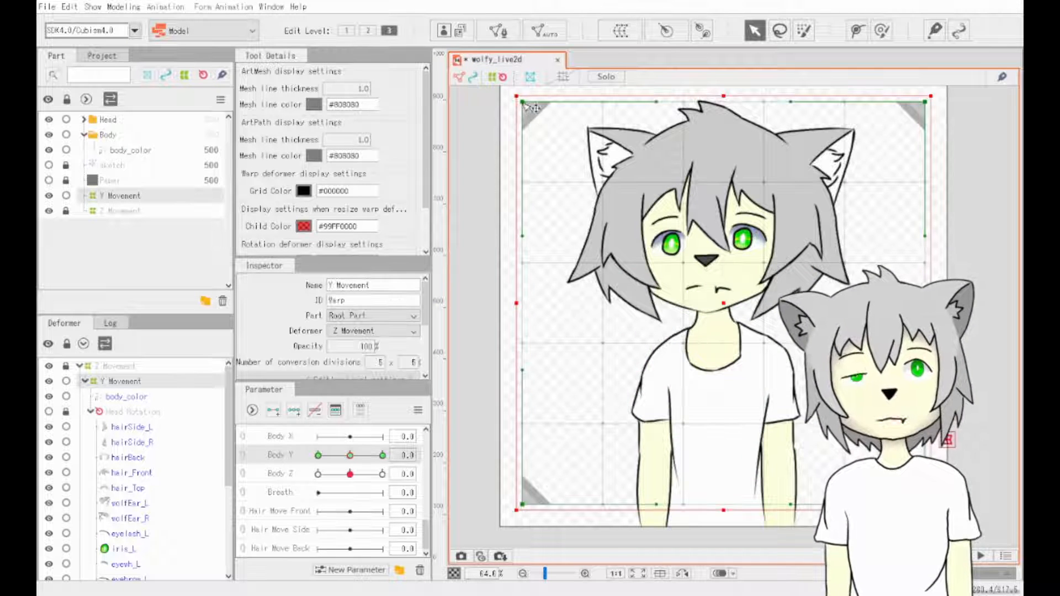
pyautogui.moveTo(749, 286); pyautogui.dragTo(812, 341)
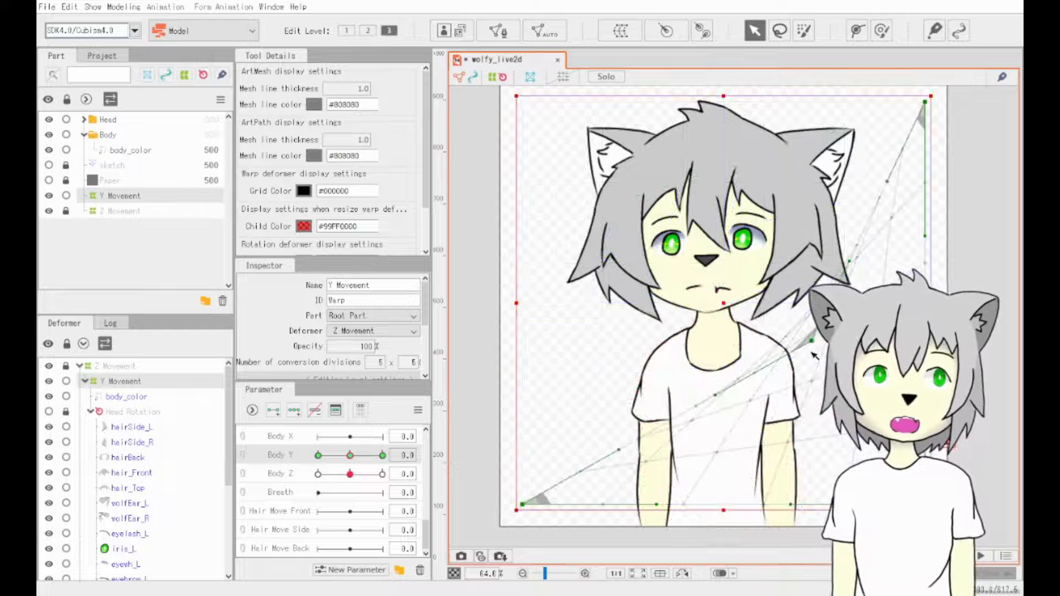
pyautogui.hotkey('ctrl', 'z')
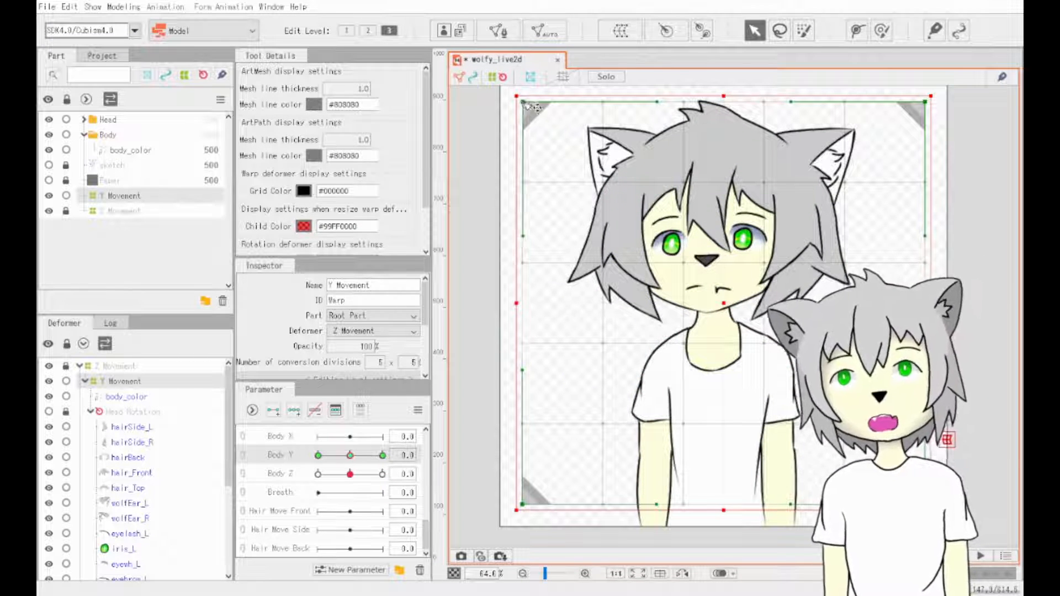
pyautogui.moveTo(523, 102); pyautogui.dragTo(607, 183)
pyautogui.hotkey('ctrl', 'z')
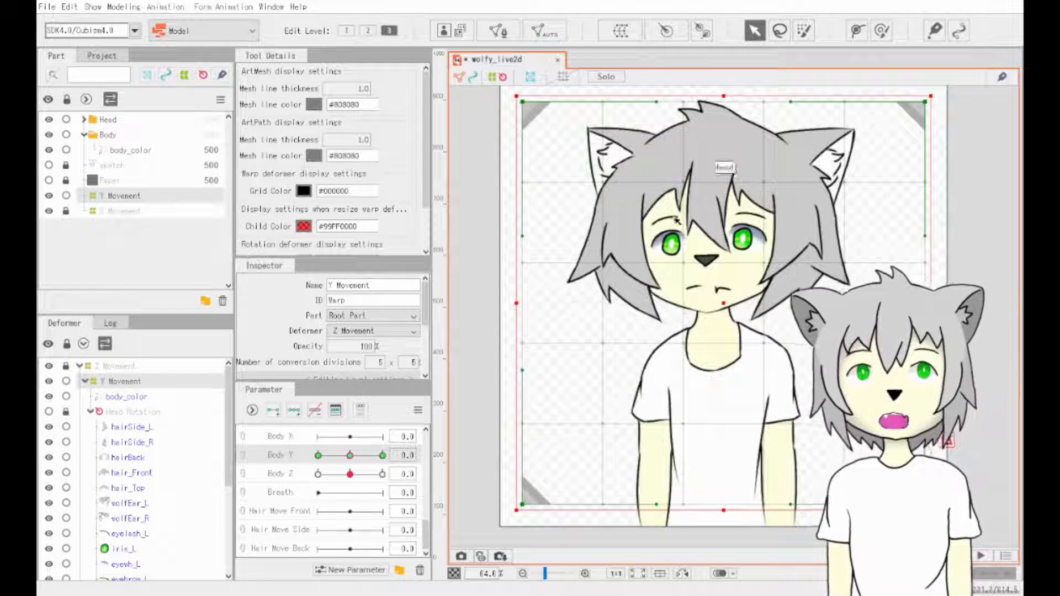
pyautogui.moveTo(724, 305); pyautogui.dragTo(580, 262)
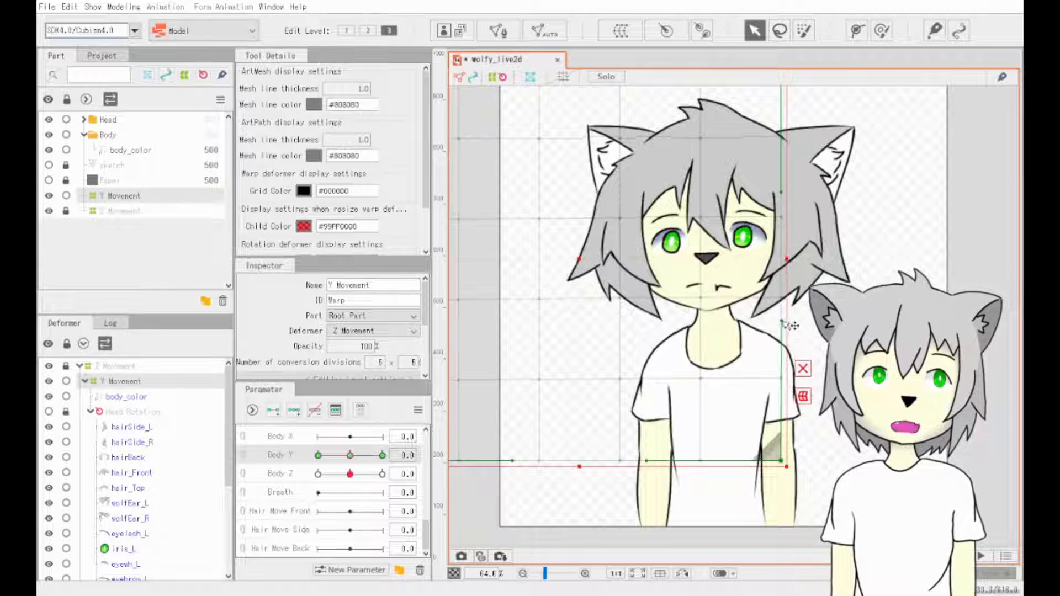
pyautogui.hotkey('ctrl', 'z')
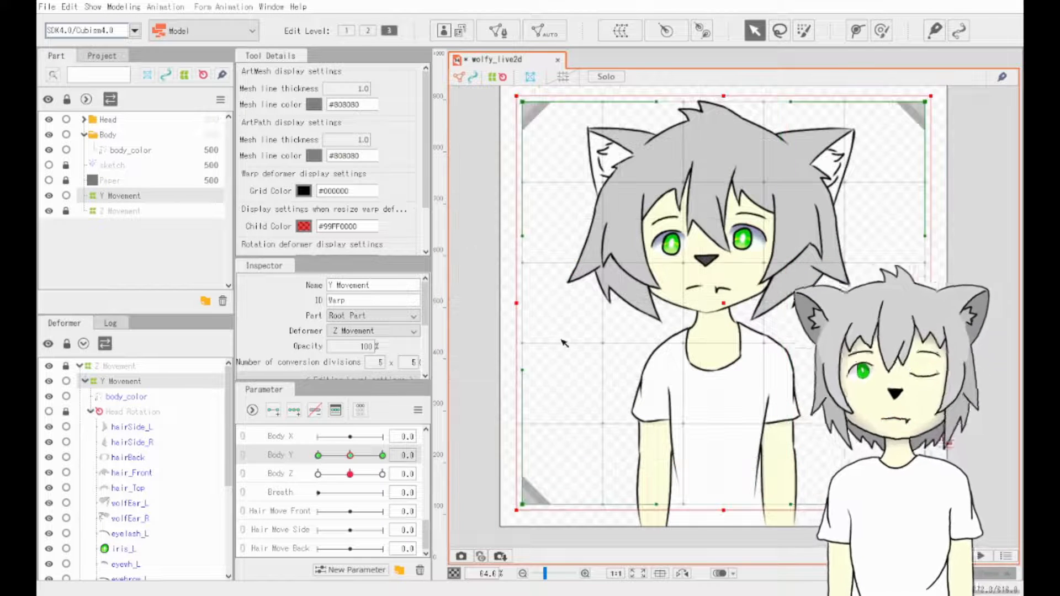
# - Save the model, and give the hair_Front mesh a warp deformer at editing level 2
pyautogui.hotkey('ctrl', 's')
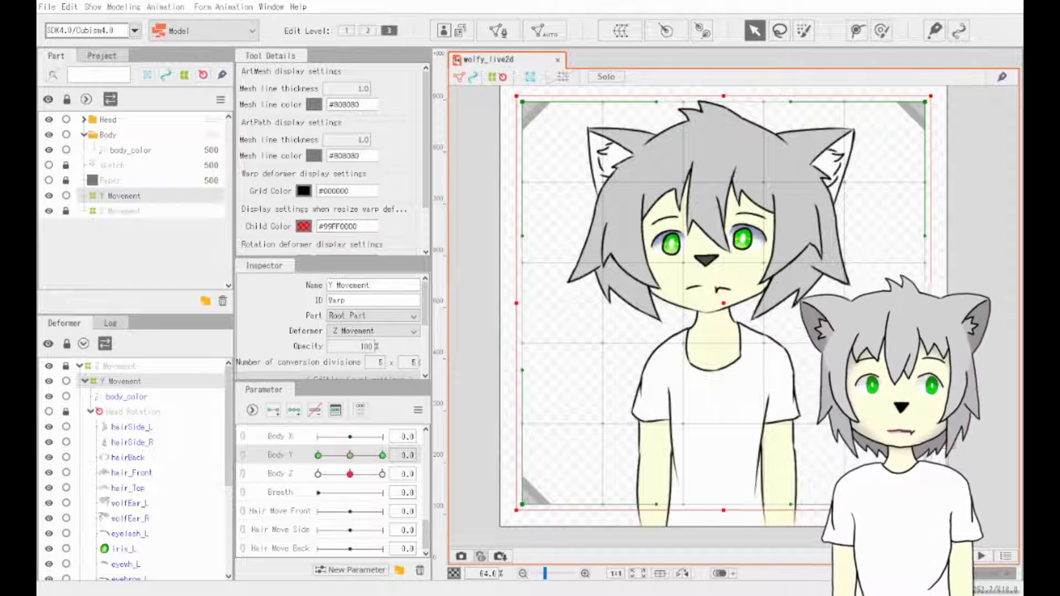
pyautogui.scroll(5, 399, 513)
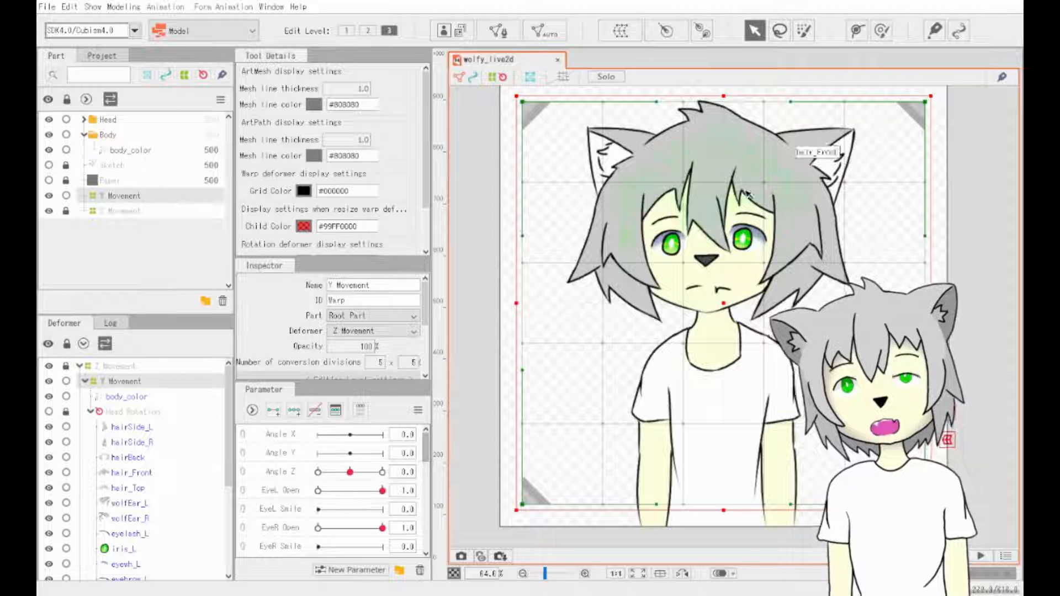
pyautogui.click(715, 188)
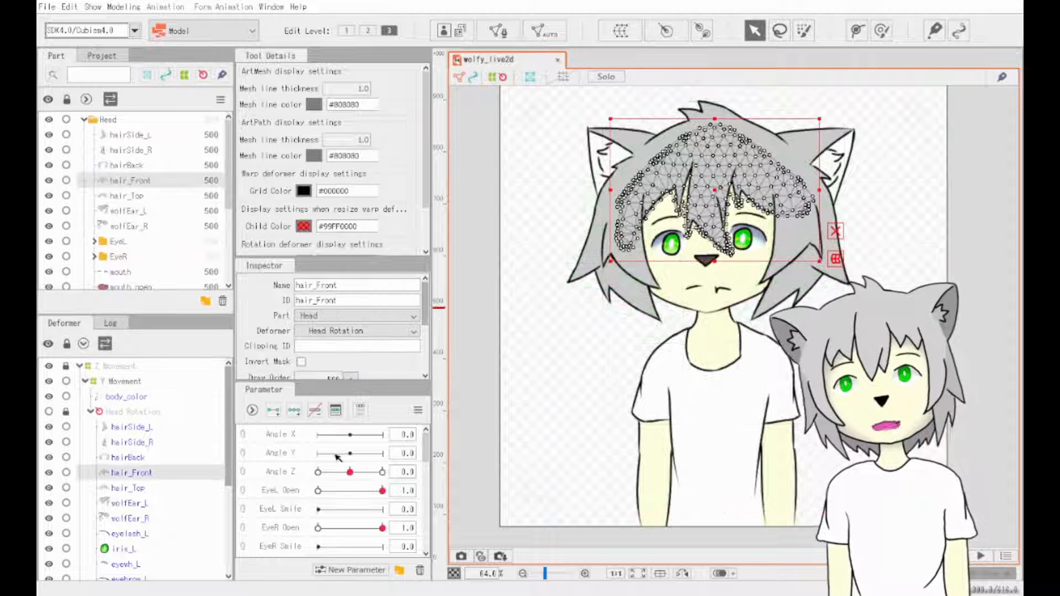
pyautogui.scroll(-5, 352, 508)
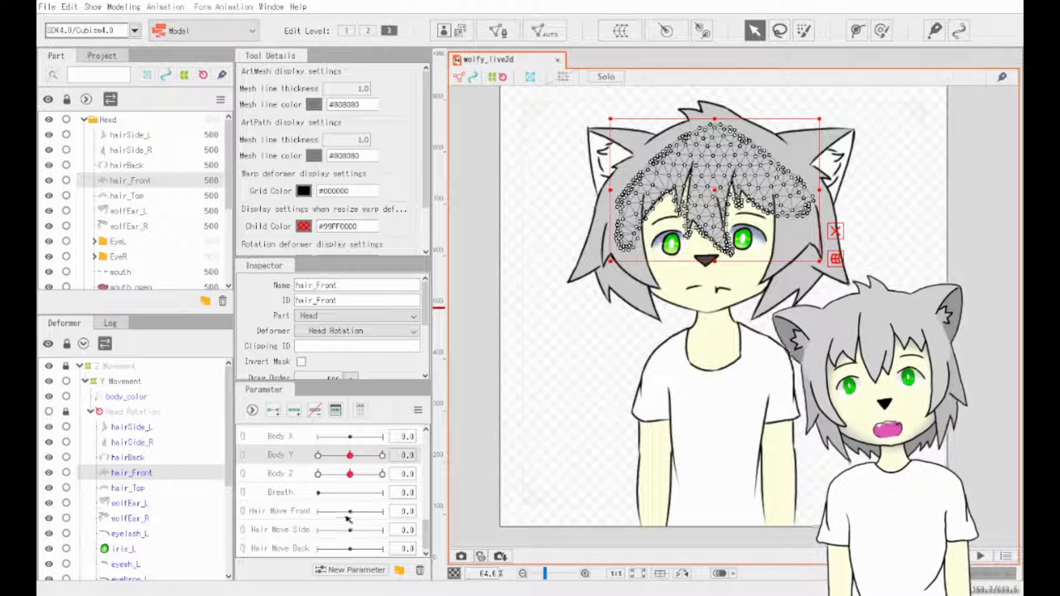
pyautogui.moveTo(350, 531); pyautogui.dragTo(347, 531)
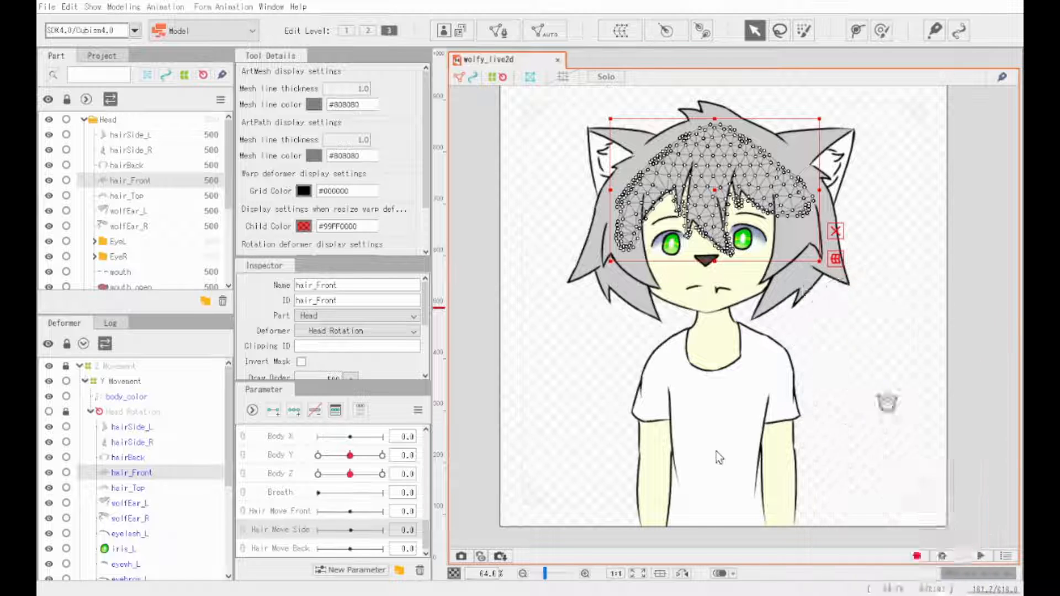
pyautogui.click(368, 31)
pyautogui.scroll(-3, 340, 369)
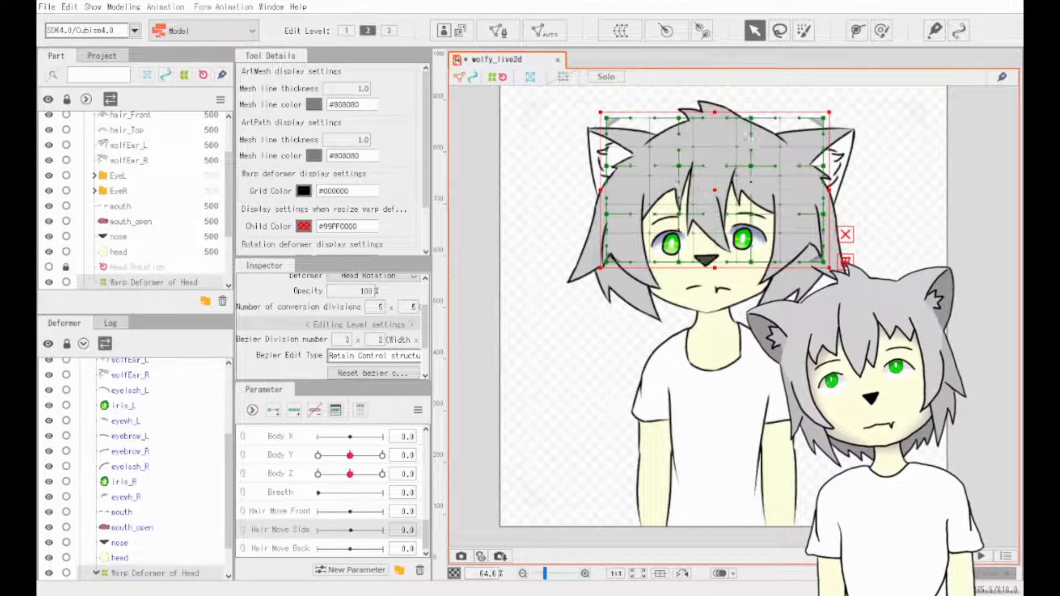
# - Add three keys on Hair Move Front for the front hair deformer and set the parameter to 1.0
pyautogui.moveTo(350, 511); pyautogui.dragTo(324, 440)
pyautogui.click(294, 410)
pyautogui.click(382, 512)
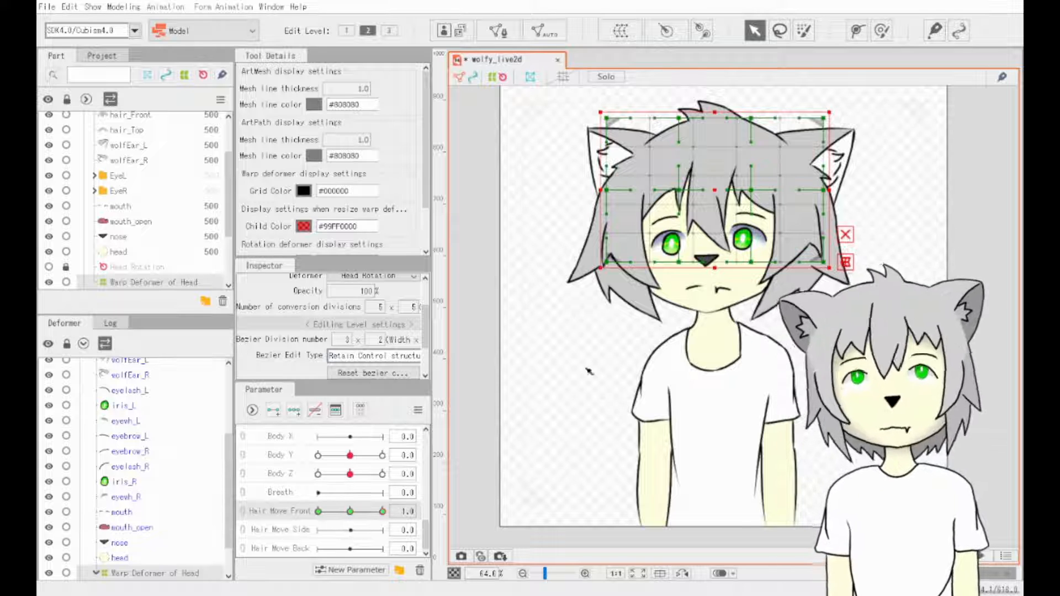
# - Try pulling the lower-edge points of the front hair grid far toward the character's left, and undo the moves
pyautogui.moveTo(607, 262); pyautogui.dragTo(705, 286)
pyautogui.moveTo(751, 263); pyautogui.dragTo(845, 275)
pyautogui.hotkey('ctrl', 'z')
pyautogui.hotkey('ctrl', 'z')
pyautogui.hotkey('ctrl', 'z')
pyautogui.hotkey('ctrl', 'z')
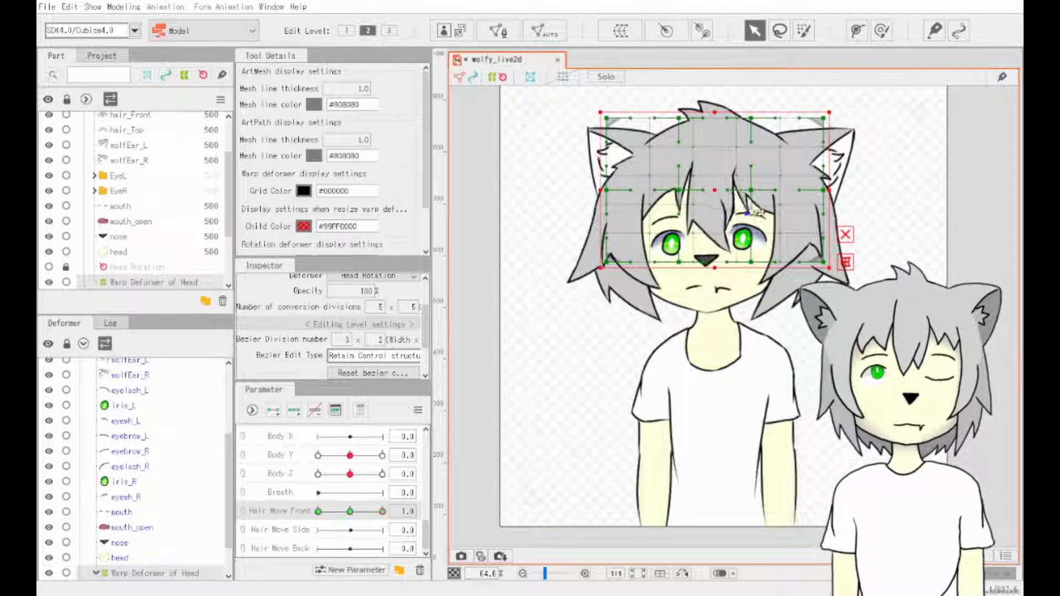
# - At Hair Move Front 1.0, shift the grid's two inner bottom points toward the character's left and pull the bottom edge slightly down
pyautogui.moveTo(751, 262); pyautogui.dragTo(770, 263)
pyautogui.moveTo(679, 262); pyautogui.dragTo(701, 265)
pyautogui.moveTo(607, 263)
pyautogui.mouseDown()
pyautogui.moveTo(613, 253)
pyautogui.moveTo(607, 266)
pyautogui.mouseUp()
pyautogui.moveTo(702, 265); pyautogui.dragTo(698, 271)
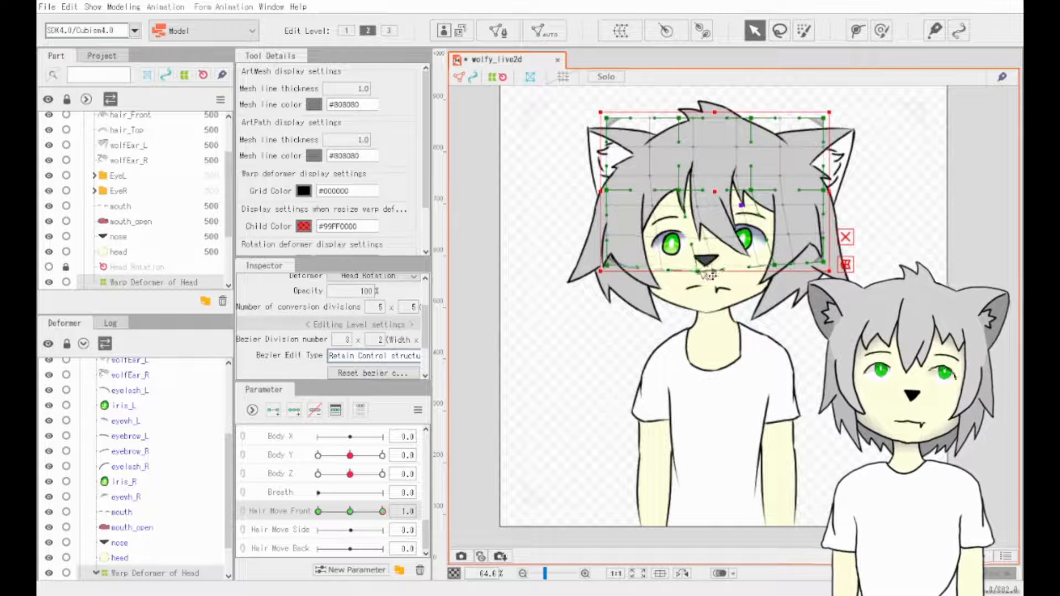
pyautogui.moveTo(770, 263); pyautogui.dragTo(770, 274)
pyautogui.moveTo(824, 262); pyautogui.dragTo(826, 271)
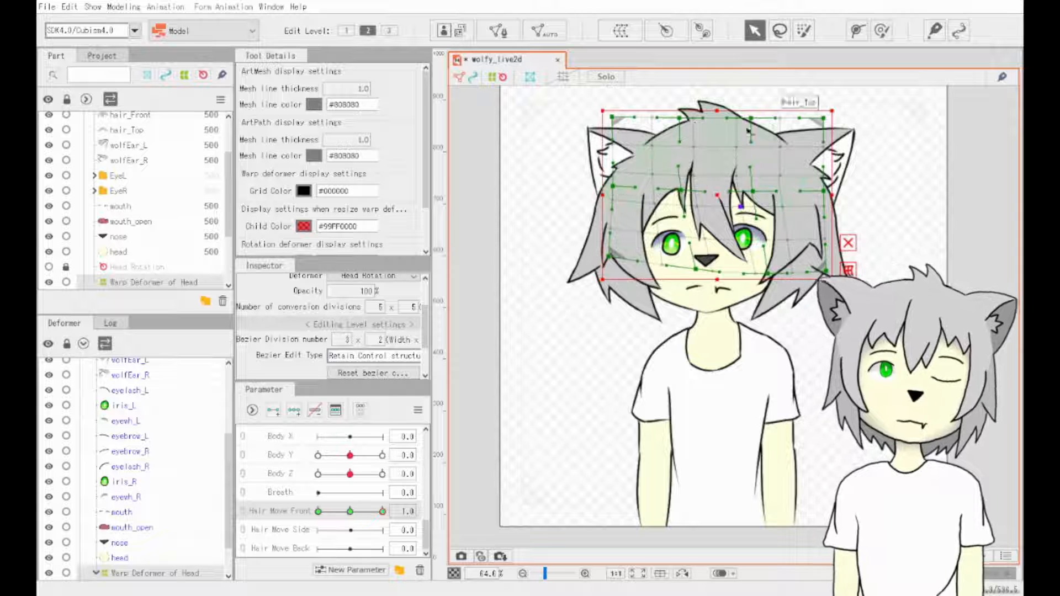
# - Raise the bottom-edge points of the front hair grid a little, checking the sway and keeping Hair Move Front at 1.0
pyautogui.moveTo(352, 512); pyautogui.dragTo(382, 512)
pyautogui.moveTo(768, 274); pyautogui.dragTo(768, 263)
pyautogui.moveTo(696, 269); pyautogui.dragTo(695, 259)
pyautogui.moveTo(352, 512); pyautogui.dragTo(383, 511)
pyautogui.moveTo(827, 271); pyautogui.dragTo(825, 260)
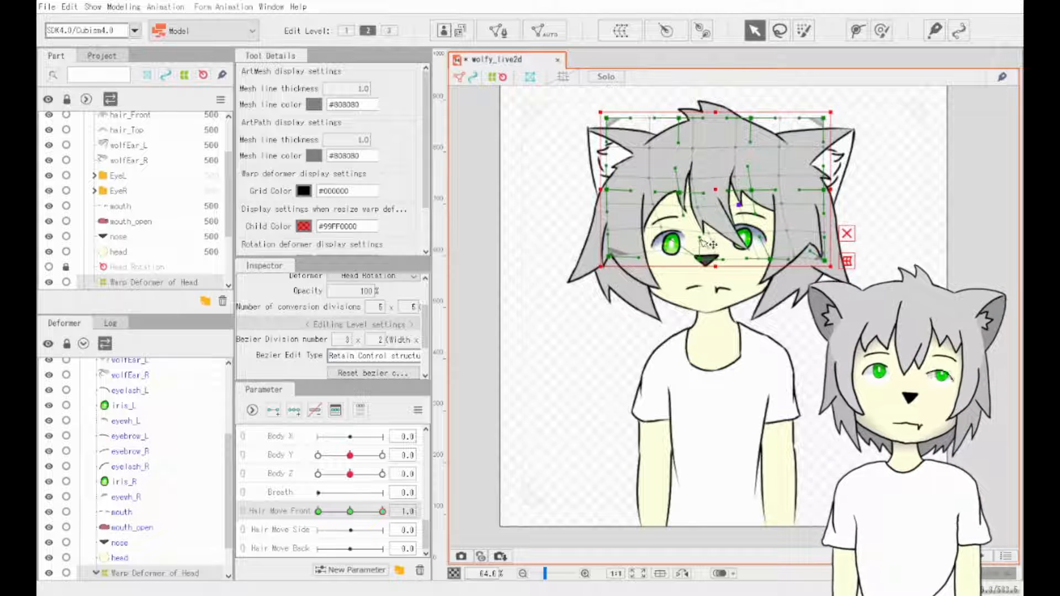
# - Set Hair Move Front to -1.0 and reshape the front hair grid toward the opposite side, adjusting its lower corner and side point
pyautogui.moveTo(383, 512); pyautogui.dragTo(318, 511)
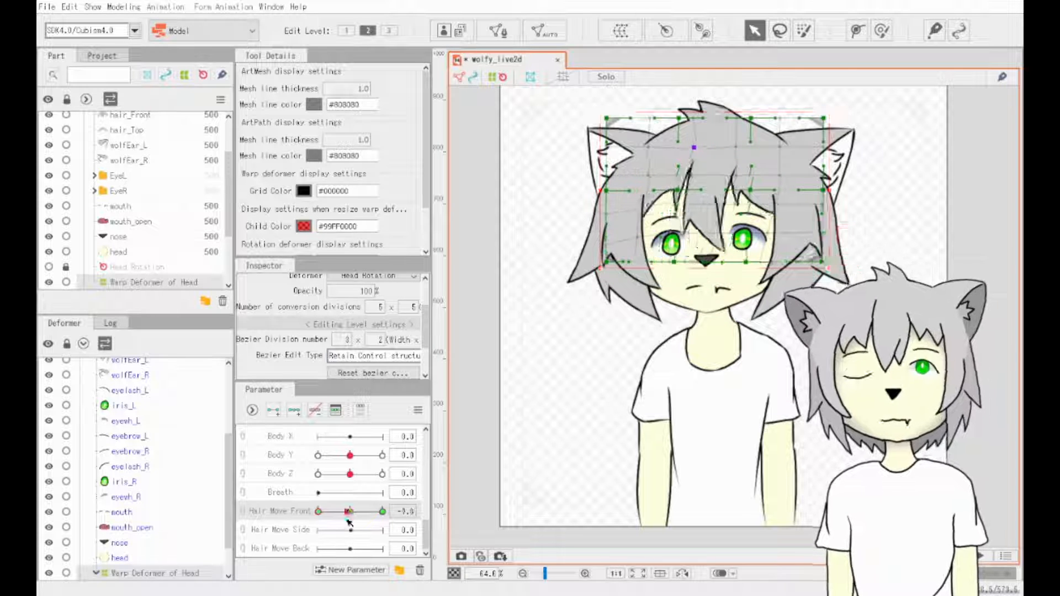
pyautogui.moveTo(595, 289); pyautogui.dragTo(602, 268)
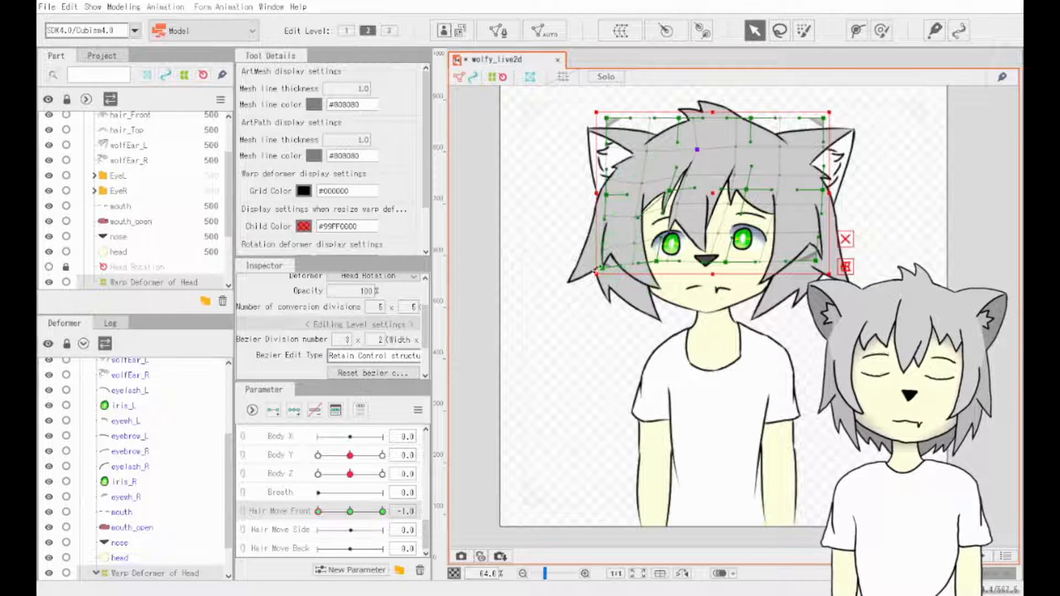
pyautogui.moveTo(318, 511); pyautogui.dragTo(285, 514)
pyautogui.moveTo(602, 268); pyautogui.dragTo(631, 260)
pyautogui.moveTo(607, 198); pyautogui.dragTo(610, 195)
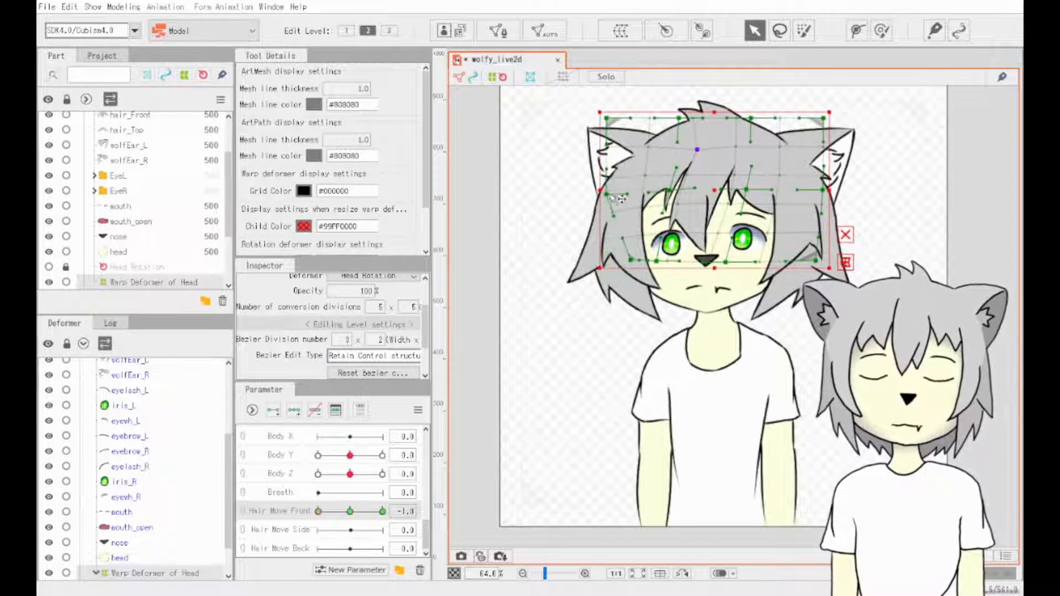
# - Refine the side and lower corner points of the front hair grid at Hair Move Front -1.0, previewing the sway
pyautogui.moveTo(318, 512)
pyautogui.mouseDown()
pyautogui.moveTo(338, 514)
pyautogui.moveTo(301, 513)
pyautogui.moveTo(364, 519)
pyautogui.moveTo(303, 533)
pyautogui.moveTo(323, 516)
pyautogui.moveTo(348, 516)
pyautogui.moveTo(309, 516)
pyautogui.mouseUp()
pyautogui.moveTo(612, 198); pyautogui.dragTo(607, 196)
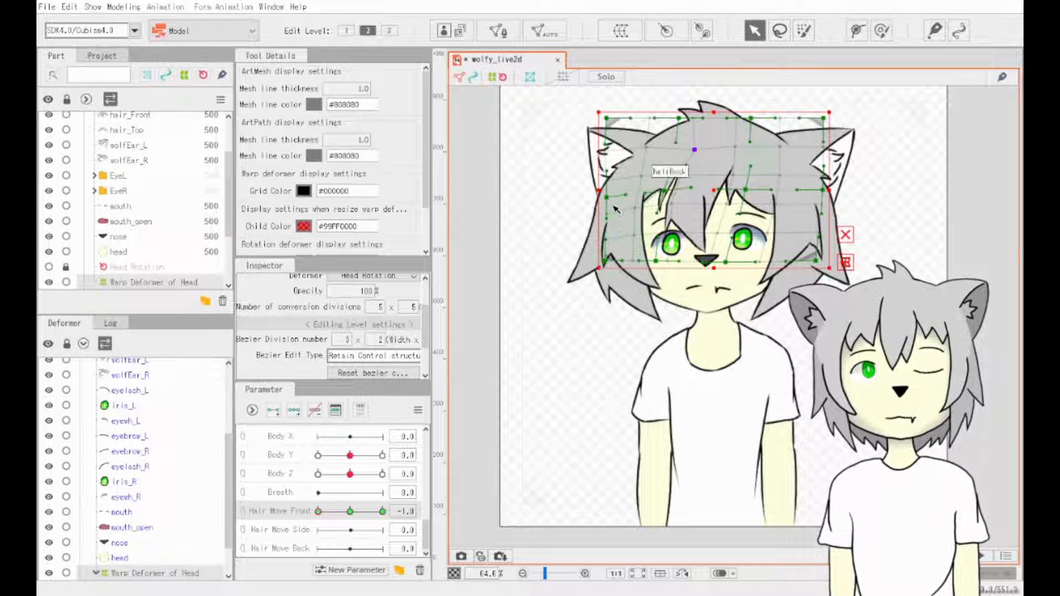
pyautogui.moveTo(319, 512)
pyautogui.mouseDown()
pyautogui.moveTo(386, 521)
pyautogui.moveTo(318, 512)
pyautogui.mouseUp()
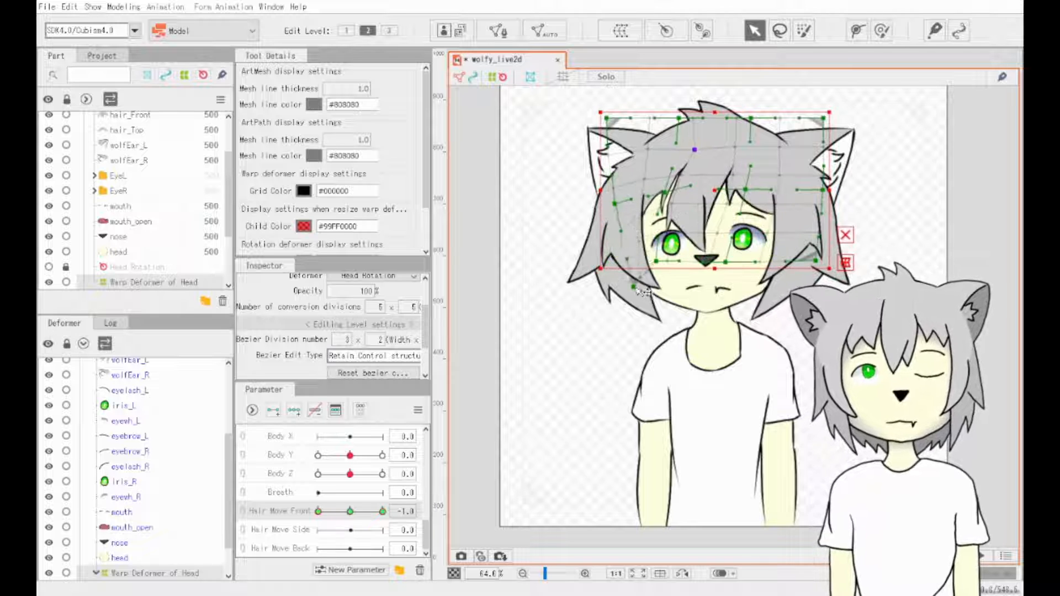
pyautogui.moveTo(637, 288); pyautogui.dragTo(638, 291)
pyautogui.moveTo(318, 512)
pyautogui.mouseDown()
pyautogui.moveTo(351, 513)
pyautogui.moveTo(318, 513)
pyautogui.mouseUp()
pyautogui.click(552, 354)
# - Rename the warp deformer of the front hair as FrontHair
pyautogui.click(641, 217)
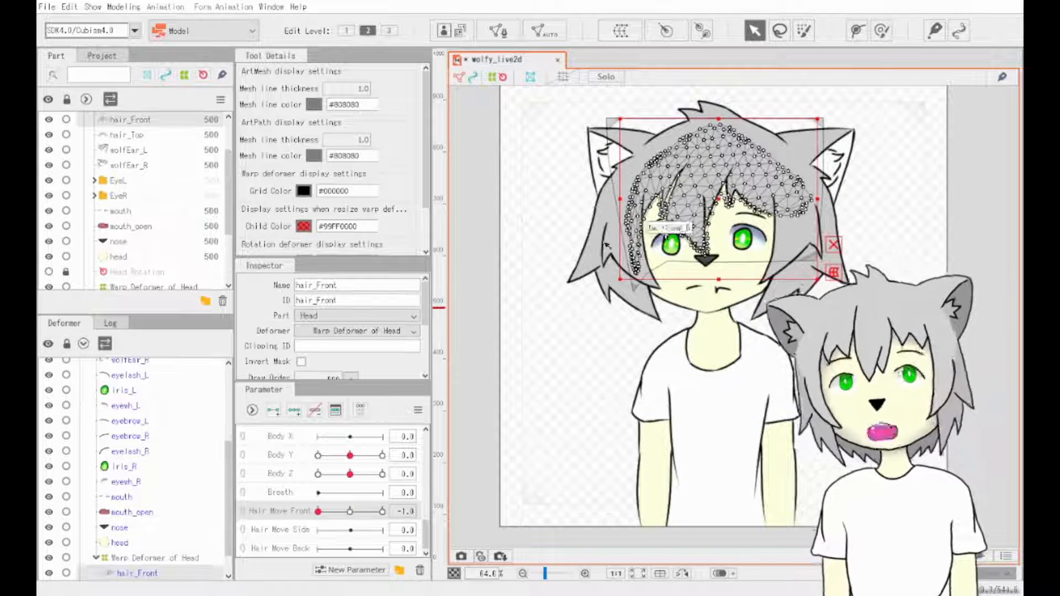
pyautogui.scroll(3, 75, 148)
pyautogui.click(80, 120)
pyautogui.click(155, 558)
pyautogui.tripleClick(359, 285)
pyautogui.write('Fr')
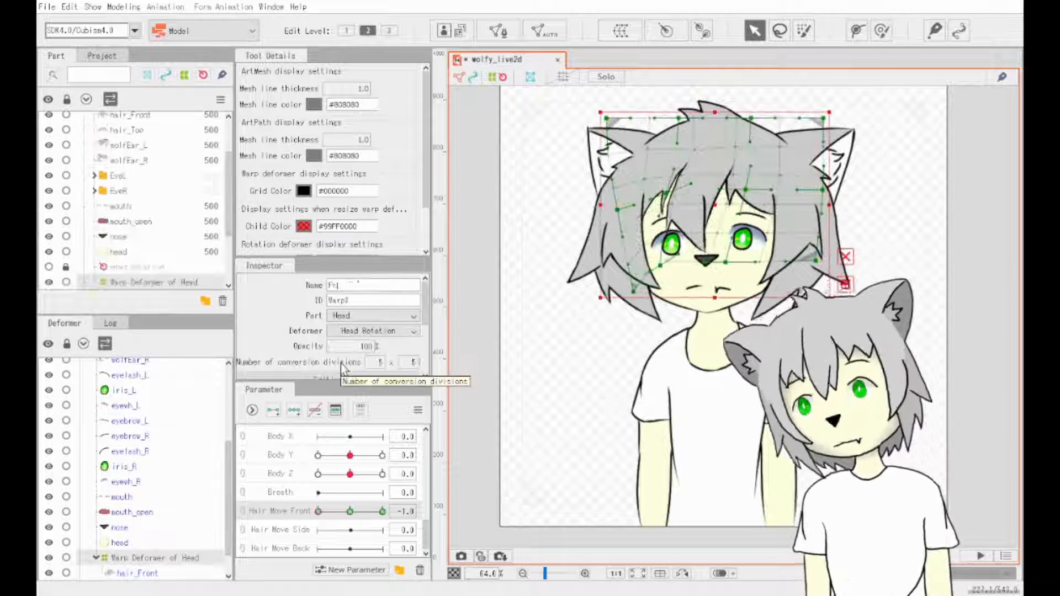
pyautogui.write('ontHair')
pyautogui.press('Return')
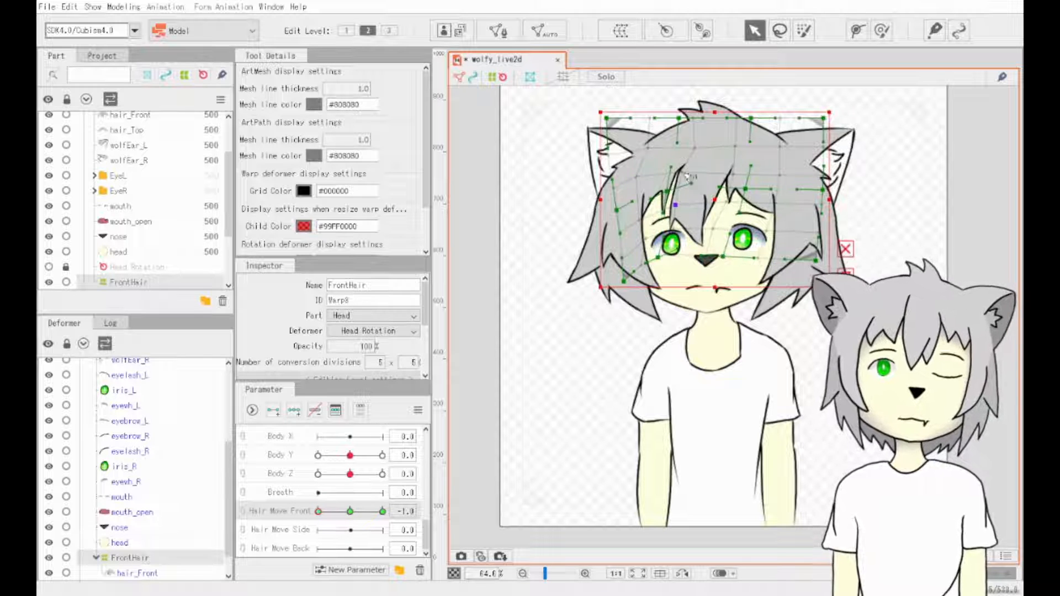
# - Preview the front hair sway with the deformer deselected, and hide and lock the Y Movement deformer
pyautogui.moveTo(318, 511); pyautogui.dragTo(298, 504)
pyautogui.click(477, 464)
pyautogui.scroll(-3, 74, 270)
pyautogui.click(67, 267)
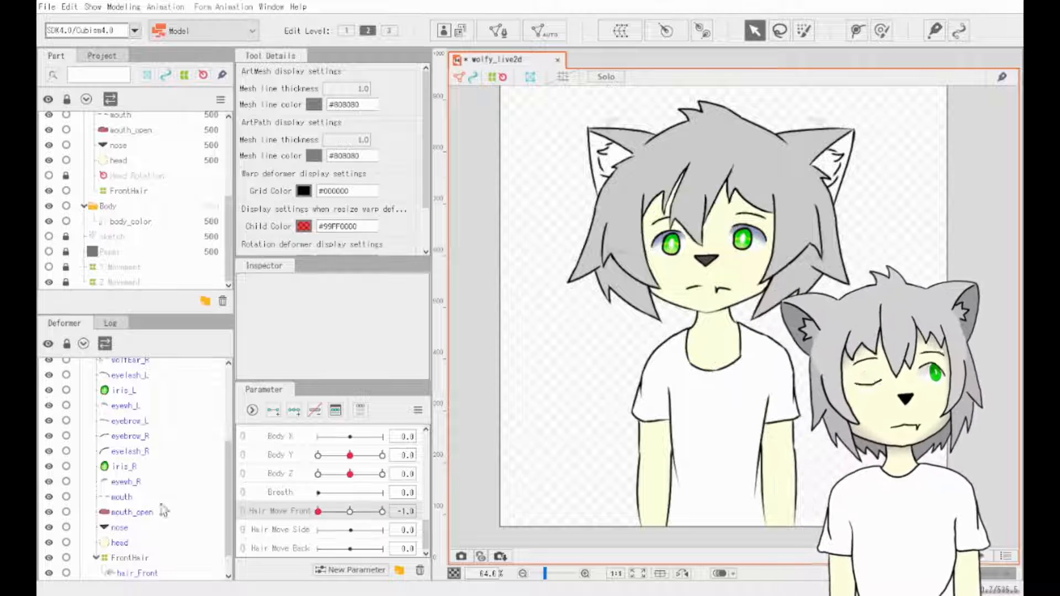
# - Examine the FrontHair grid and its extreme pose at 1.0, and return Hair Move Front to 0
pyautogui.click(128, 191)
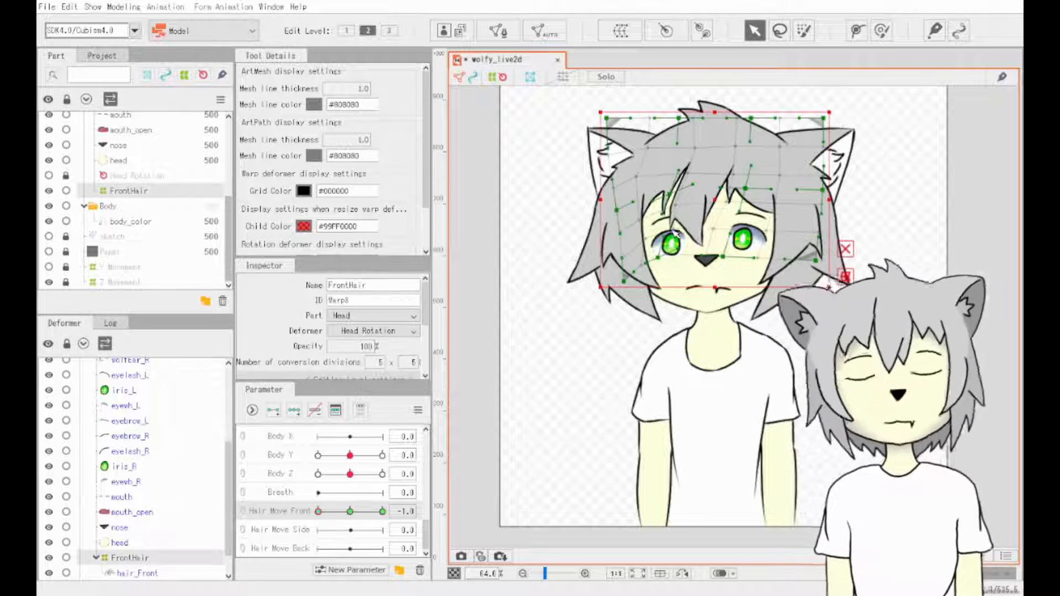
pyautogui.click(464, 443)
pyautogui.click(382, 511)
pyautogui.click(350, 512)
# - Add a warp deformer to hair_Top, undo it, and create it again with 3 x 2 Bezier divisions
pyautogui.scroll(4, 160, 243)
pyautogui.click(133, 137)
pyautogui.click(142, 151)
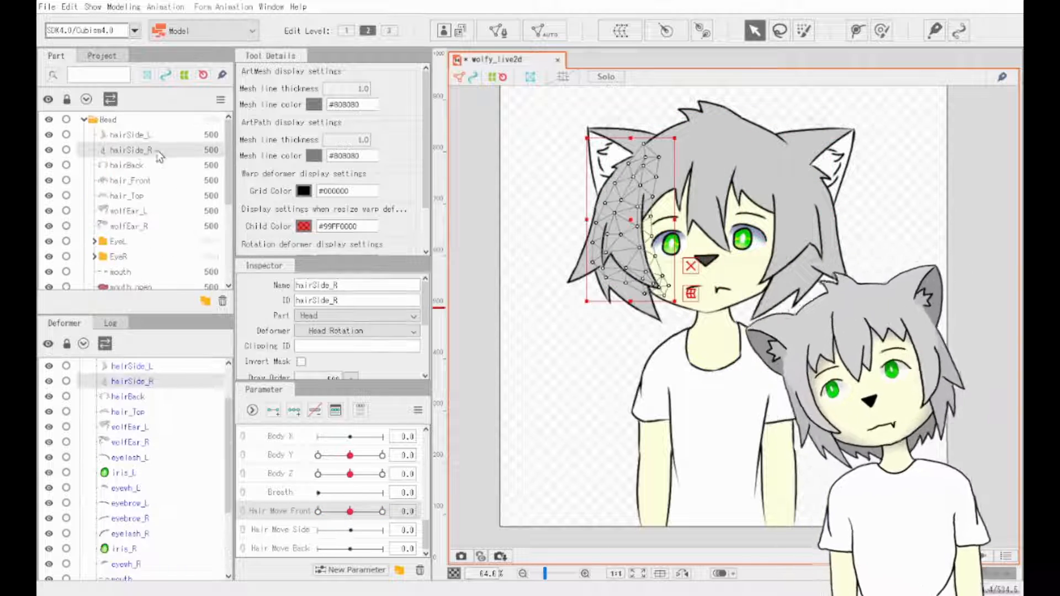
pyautogui.click(141, 166)
pyautogui.click(138, 196)
pyautogui.click(620, 31)
pyautogui.click(721, 444)
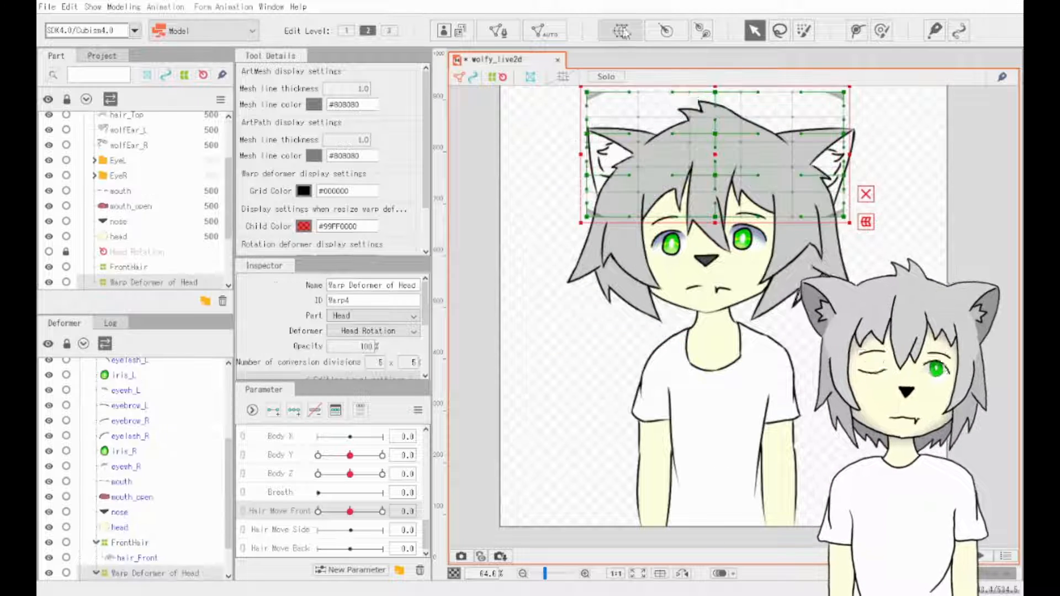
pyautogui.hotkey('ctrl', 'z')
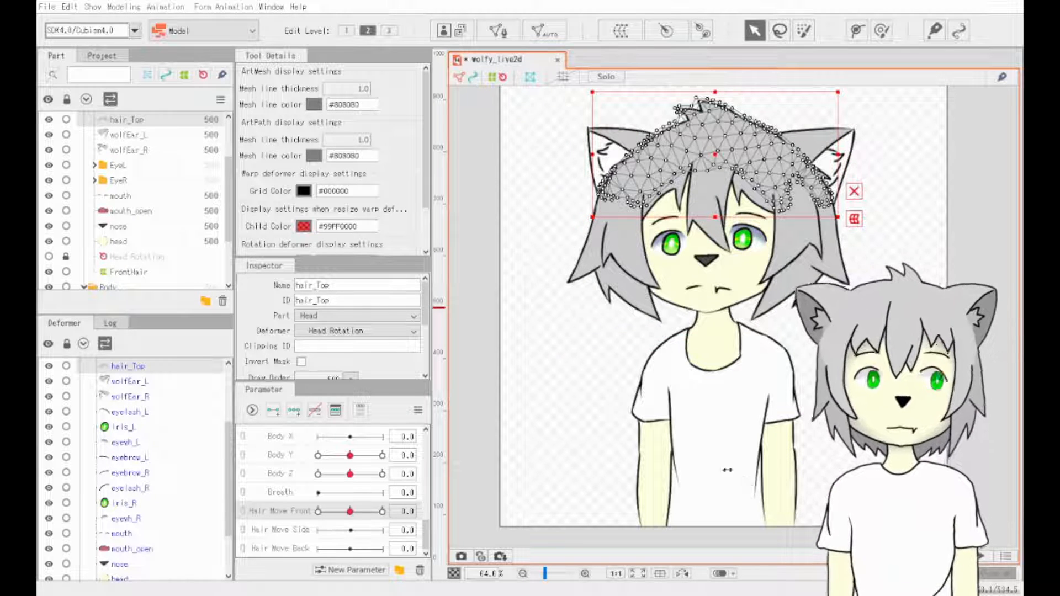
pyautogui.click(709, 434)
# - Rename the new deformer as TopHair and key it with three points on Hair Move Front, set to 1.0
pyautogui.click(370, 286)
pyautogui.hotkey('ctrl', 'a')
pyautogui.press('BackSpace')
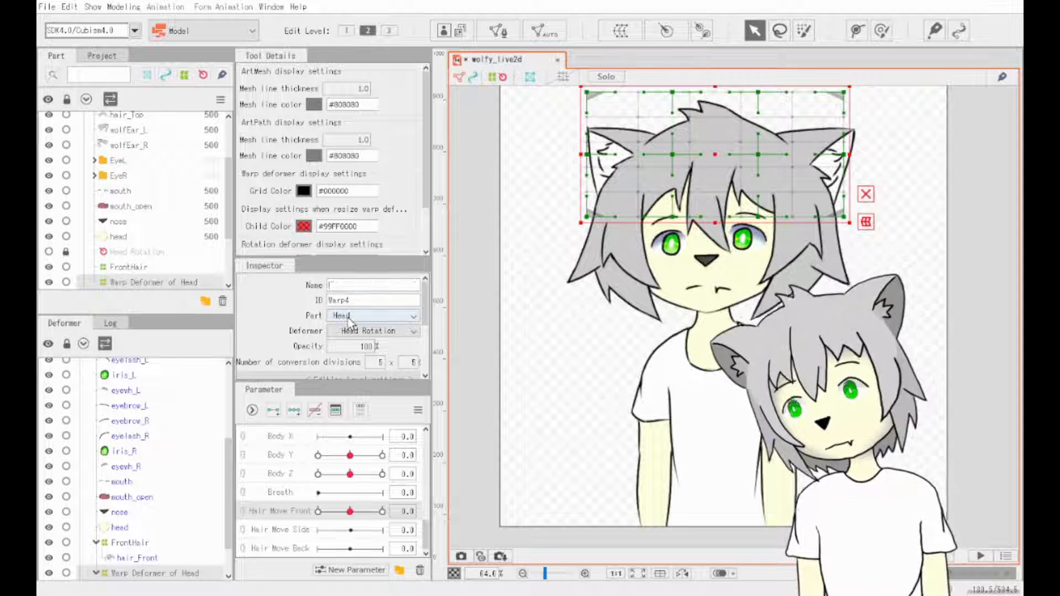
pyautogui.write('TopHair')
pyautogui.press('Return')
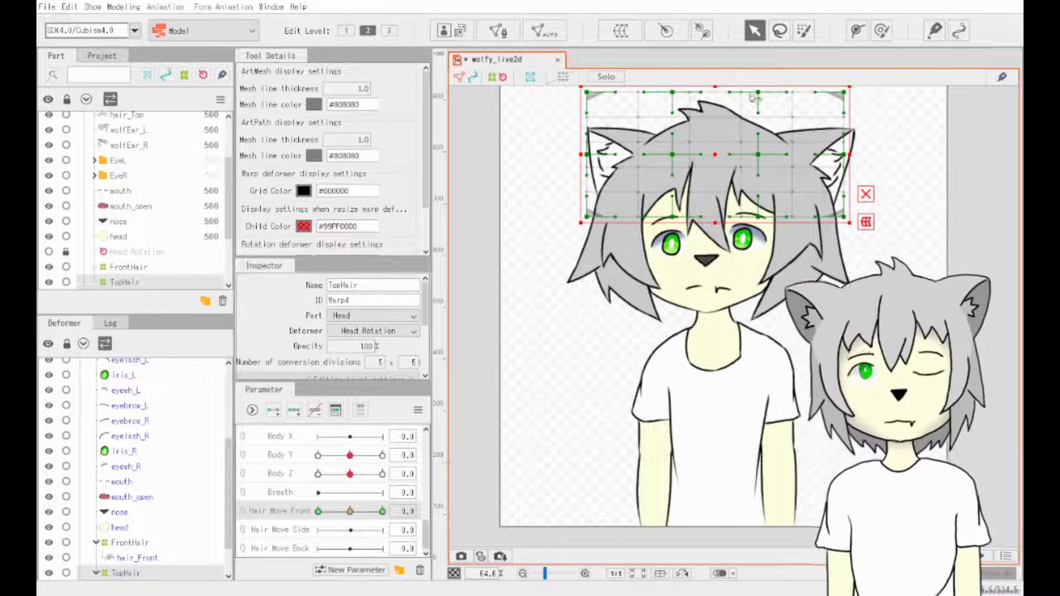
pyautogui.click(382, 512)
# - Try bending the TopHair grid by its upper corners, also at editing level 3, undoing each attempt
pyautogui.moveTo(843, 92); pyautogui.dragTo(854, 100)
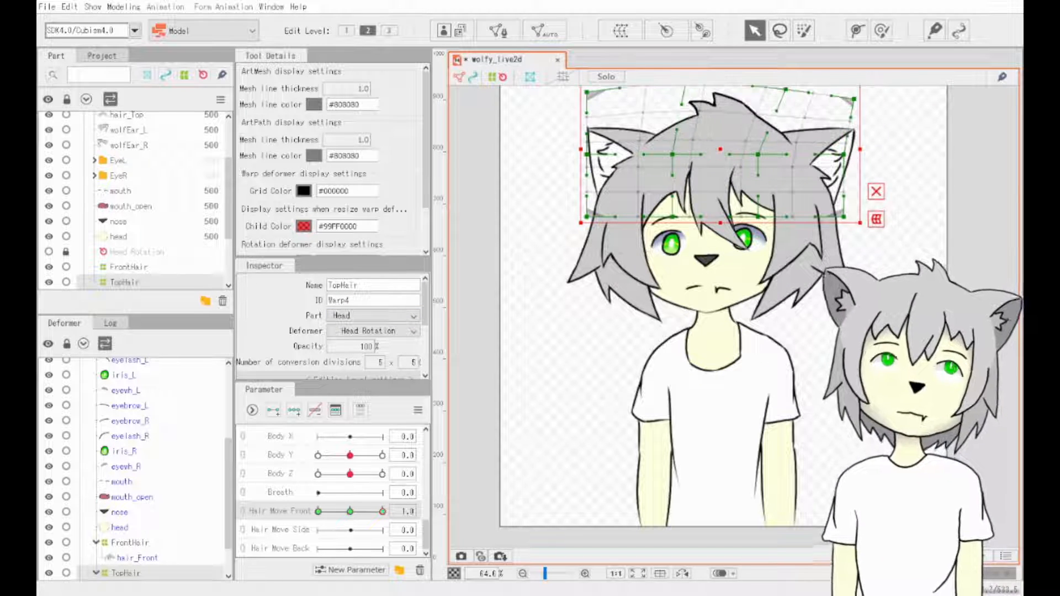
pyautogui.scroll(5, 750, 256)
pyautogui.moveTo(749, 256); pyautogui.dragTo(778, 446)
pyautogui.hotkey('ctrl', 'z')
pyautogui.press('3')
pyautogui.moveTo(548, 215); pyautogui.dragTo(611, 187)
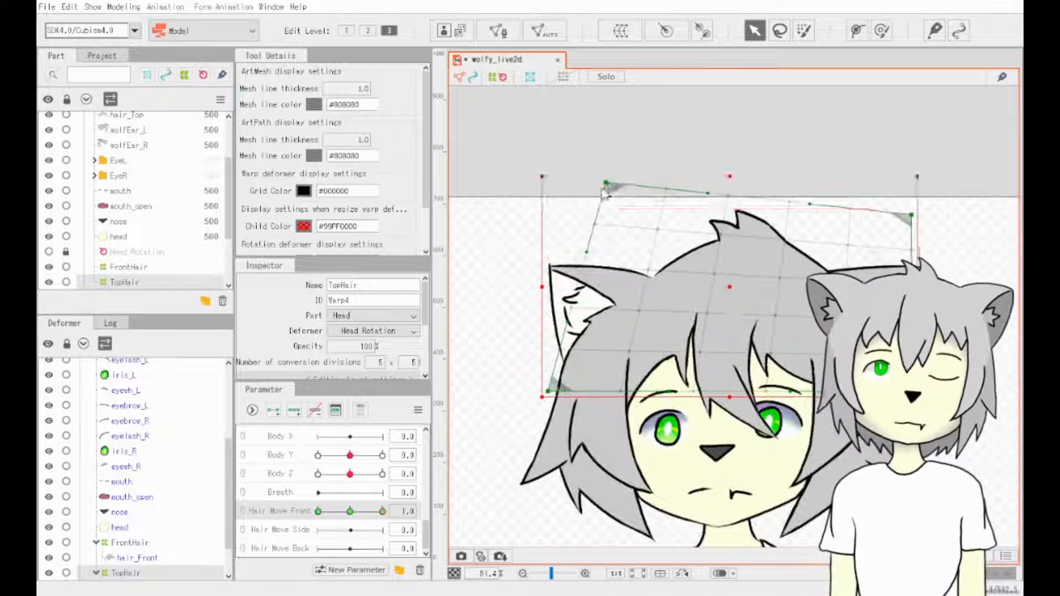
pyautogui.hotkey('ctrl', 'z')
pyautogui.moveTo(548, 215); pyautogui.dragTo(601, 224)
pyautogui.hotkey('ctrl', 'z')
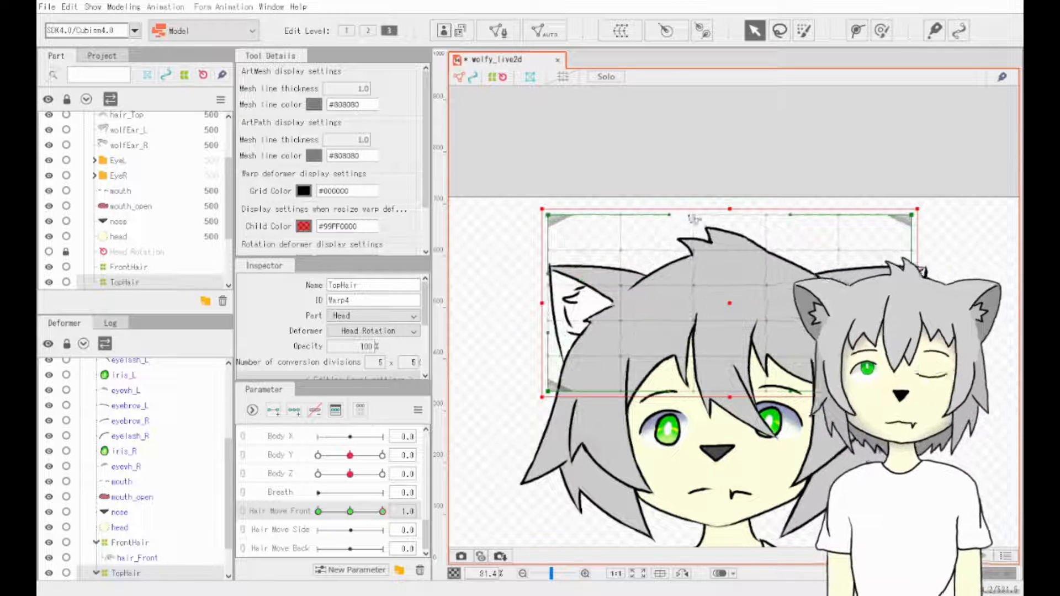
pyautogui.hotkey('ctrl', 'z')
# - At Hair Move Front 1.0 and editing level 2, shift the TopHair grid's top-edge points toward the character's left
pyautogui.moveTo(694, 215); pyautogui.dragTo(693, 210)
pyautogui.click(368, 31)
pyautogui.moveTo(790, 214); pyautogui.dragTo(809, 221)
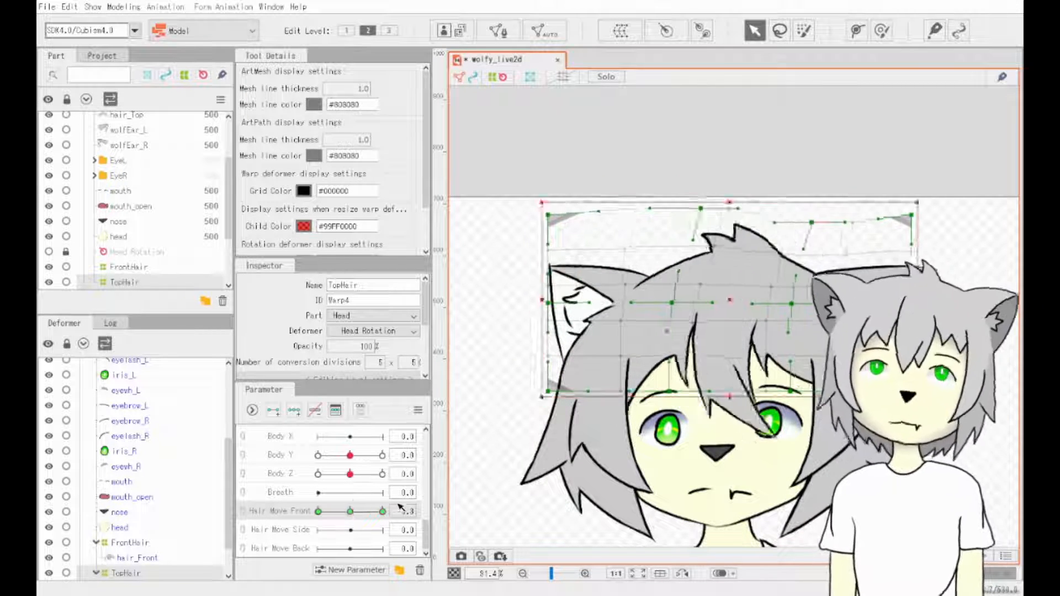
# - Set Hair Move Front to -1.0 and move the TopHair grid's top-edge points toward the character's right
pyautogui.moveTo(382, 512); pyautogui.dragTo(319, 512)
pyautogui.moveTo(669, 215); pyautogui.dragTo(650, 221)
pyautogui.moveTo(790, 214); pyautogui.dragTo(831, 190)
pyautogui.moveTo(650, 221); pyautogui.dragTo(646, 227)
pyautogui.moveTo(830, 190); pyautogui.dragTo(768, 201)
# - Fine-tune the TopHair grid's top edge at Hair Move Front 1.0, and return the parameter to 0
pyautogui.moveTo(318, 512); pyautogui.dragTo(382, 512)
pyautogui.moveTo(734, 208); pyautogui.dragTo(733, 203)
pyautogui.moveTo(654, 212); pyautogui.dragTo(653, 217)
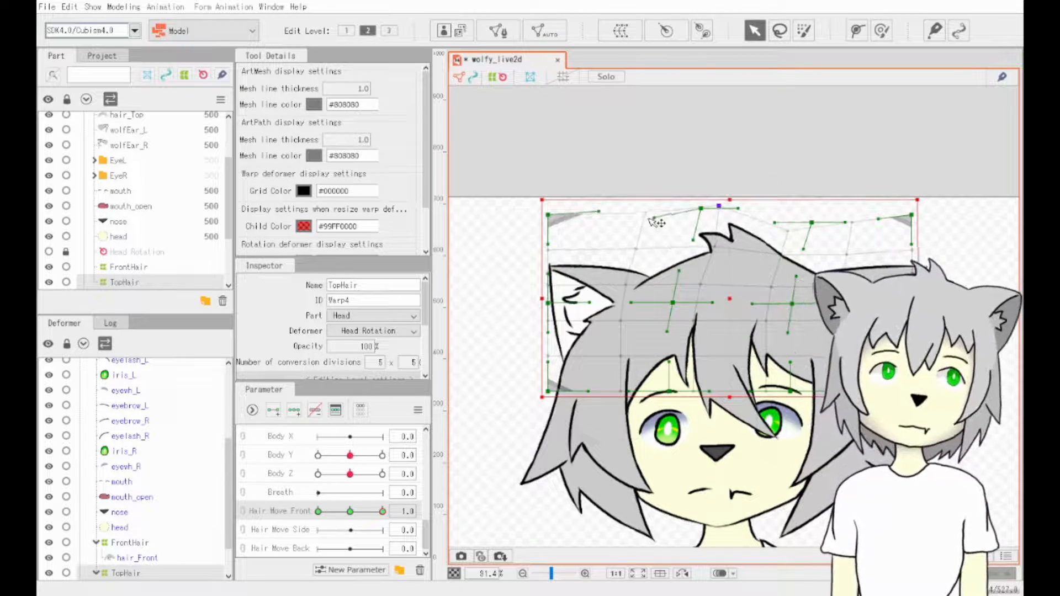
pyautogui.moveTo(382, 512); pyautogui.dragTo(352, 539)
# - Select the hairSide_L mesh and create a warp deformer for it
pyautogui.scroll(2, 141, 232)
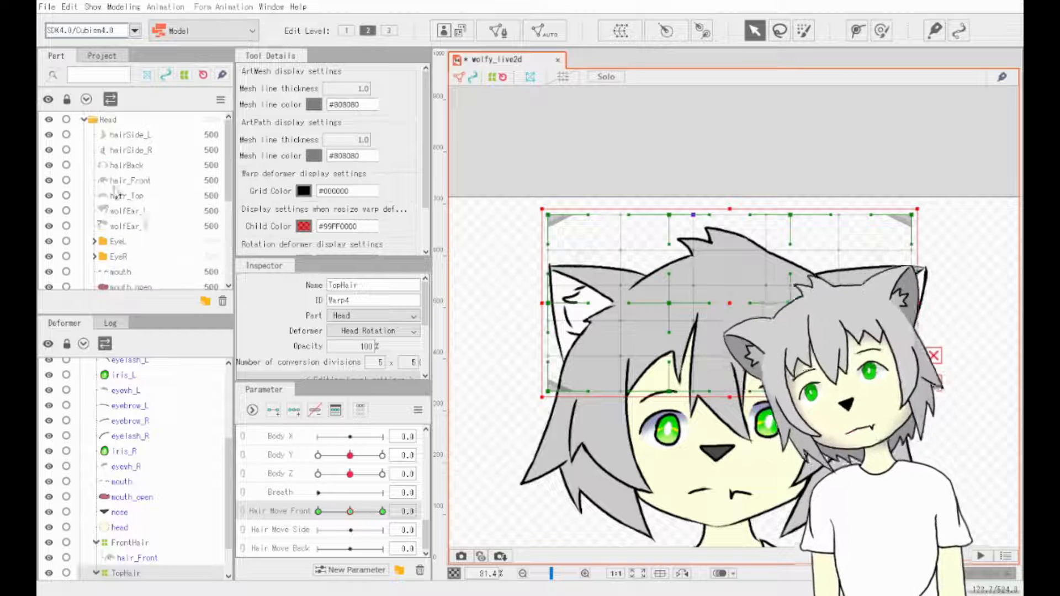
pyautogui.scroll(-3, 145, 237)
pyautogui.scroll(3, 138, 221)
pyautogui.click(130, 135)
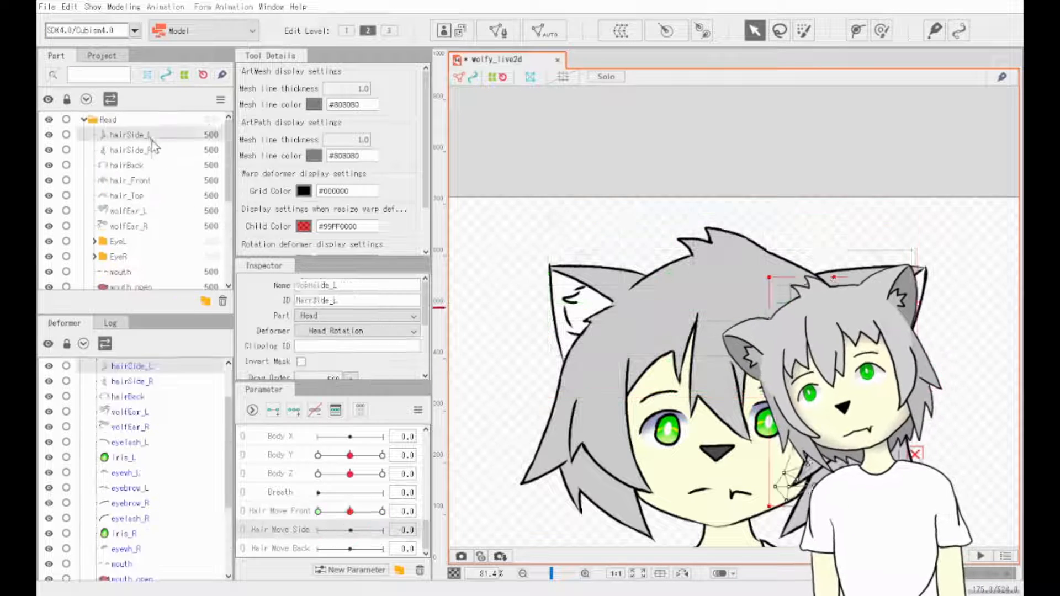
pyautogui.click(621, 32)
pyautogui.click(698, 536)
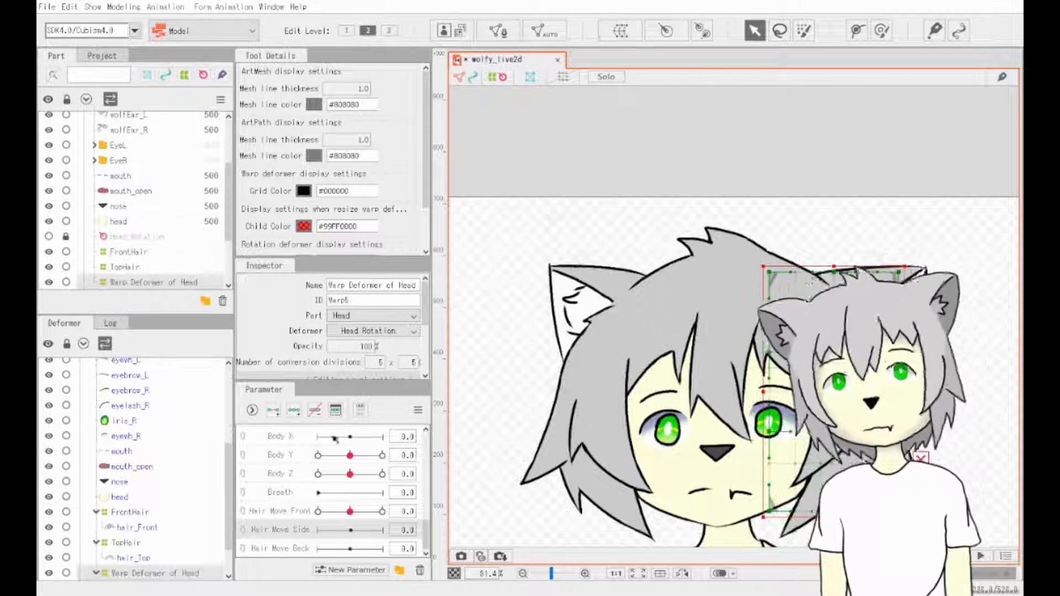
# - Rename the deformer as SideHairL and add three keys for it on Hair Move Side, set to 1.0
pyautogui.click(383, 283)
pyautogui.write('SideHairL')
pyautogui.press('Return')
pyautogui.click(294, 410)
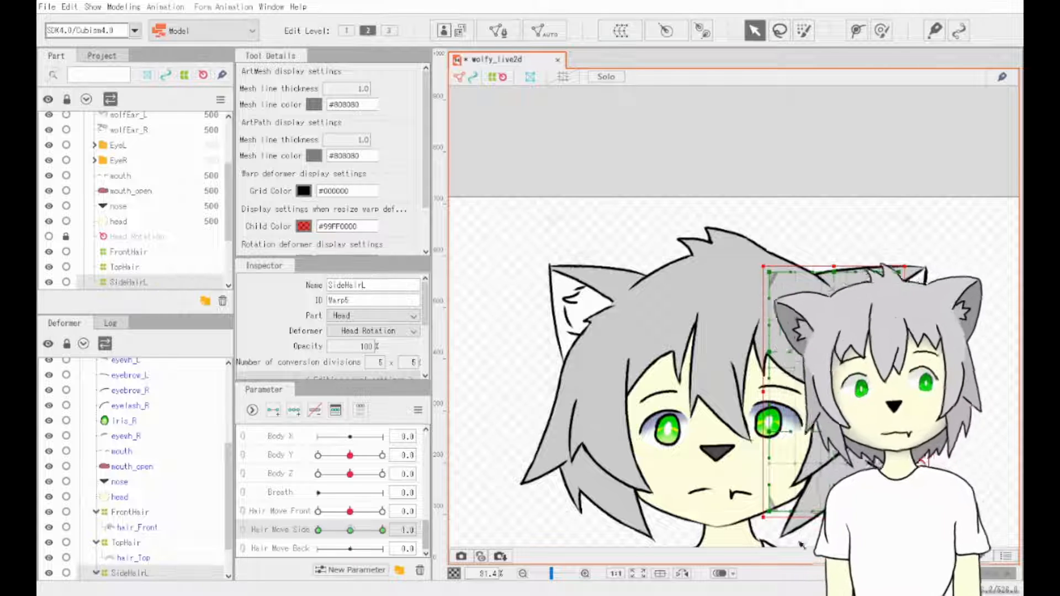
# - At edit level 3, shift the SideHairL grid's bottom corners toward the character's left at Hair Move Side 1.0 and toward its right at -1.0
pyautogui.press('3')
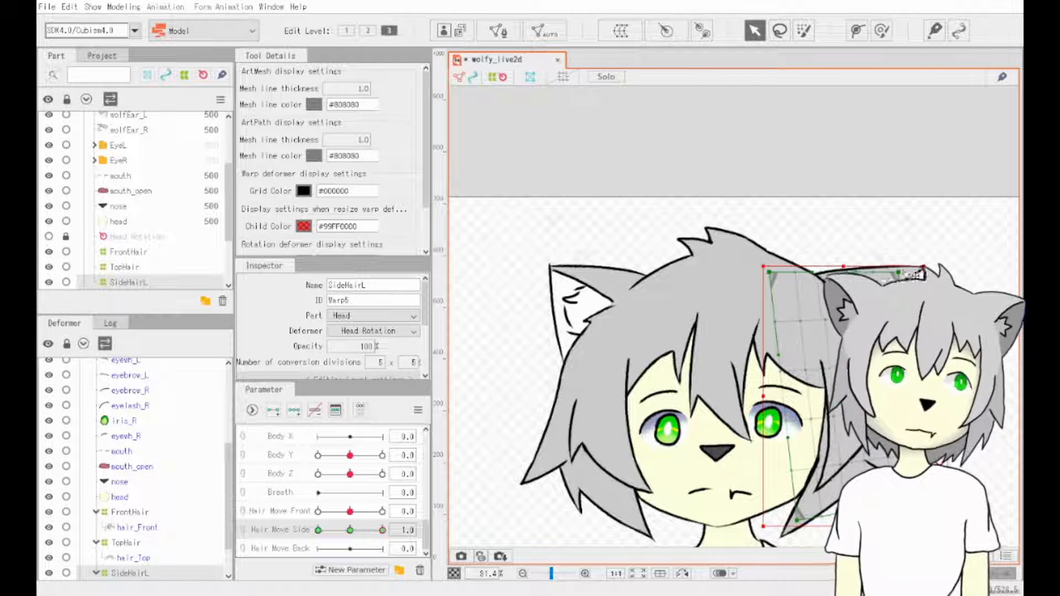
pyautogui.moveTo(382, 530); pyautogui.dragTo(318, 530)
pyautogui.moveTo(769, 520); pyautogui.dragTo(743, 504)
pyautogui.moveTo(899, 520); pyautogui.dragTo(866, 520)
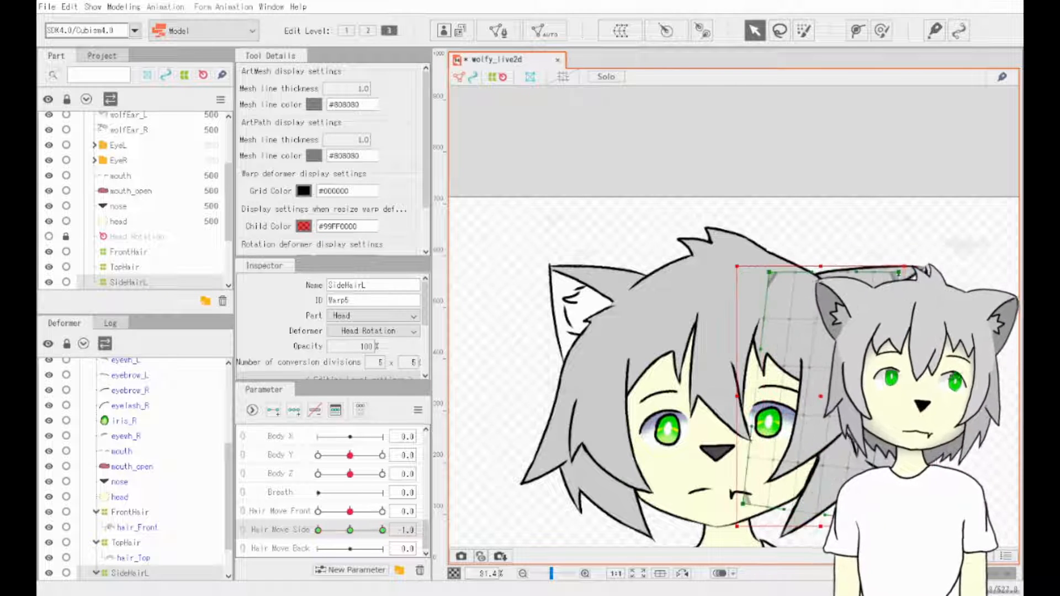
pyautogui.click(382, 530)
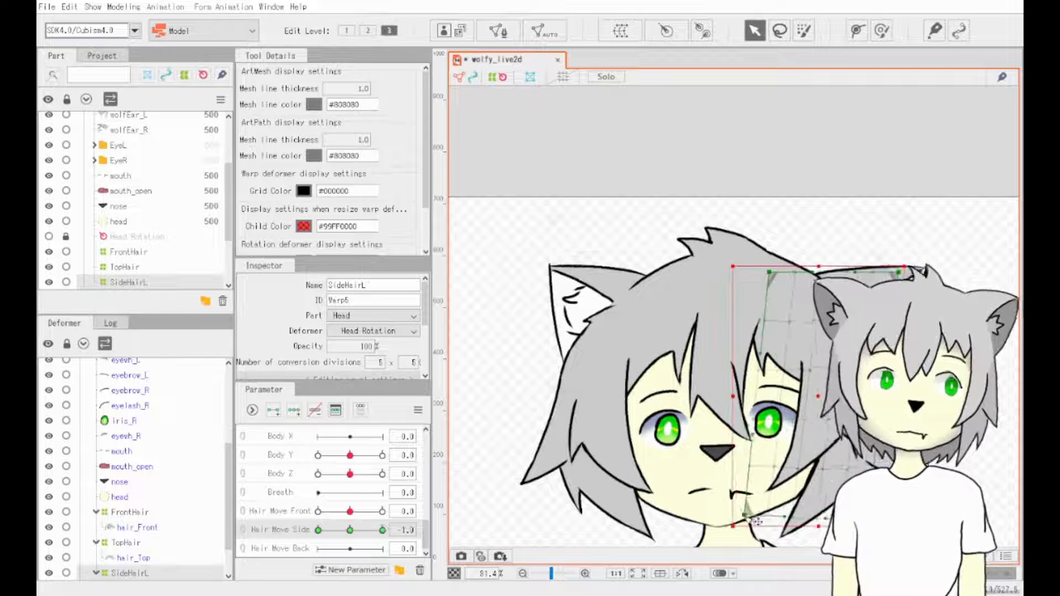
pyautogui.moveTo(382, 530)
pyautogui.mouseDown()
pyautogui.moveTo(352, 534)
pyautogui.moveTo(361, 544)
pyautogui.moveTo(388, 524)
pyautogui.moveTo(397, 543)
pyautogui.mouseUp()
pyautogui.press('Escape')
pyautogui.click(318, 512)
pyautogui.moveTo(382, 530)
pyautogui.mouseDown()
pyautogui.moveTo(317, 530)
pyautogui.moveTo(382, 512)
pyautogui.mouseUp()
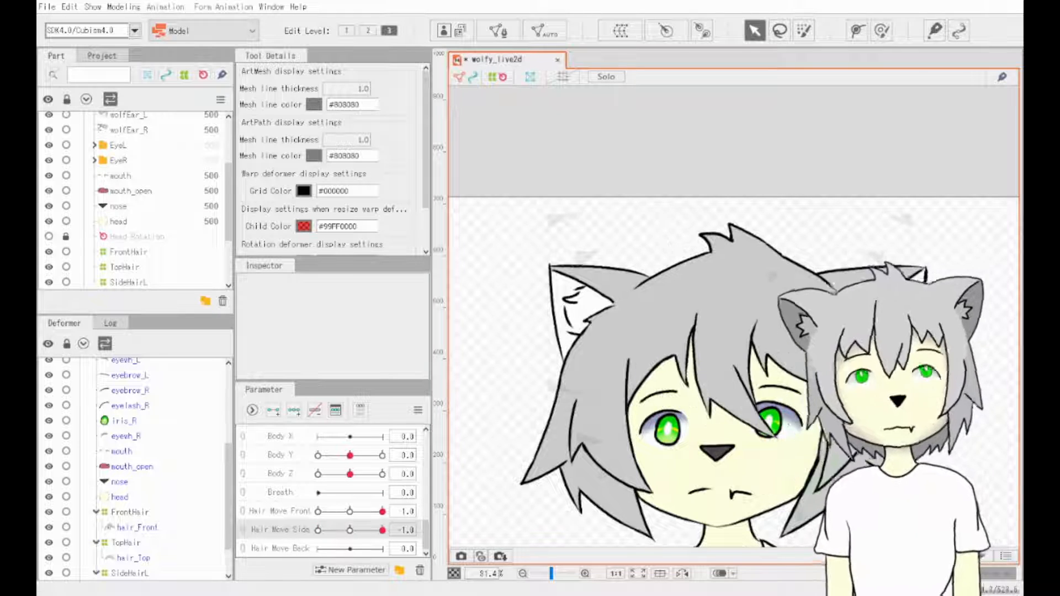
# - Create a warp deformer named SideHairR for the hairSide_R mesh and add three keys for it on Hair Move Side
pyautogui.click(807, 505)
pyautogui.scroll(-4, 150, 227)
pyautogui.click(138, 213)
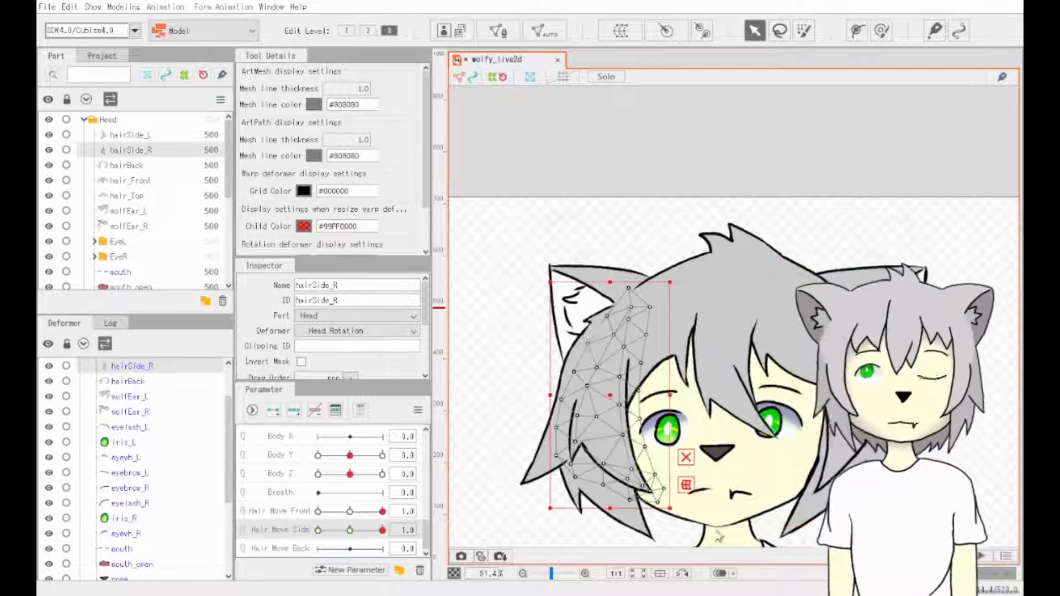
pyautogui.tripleClick(390, 285)
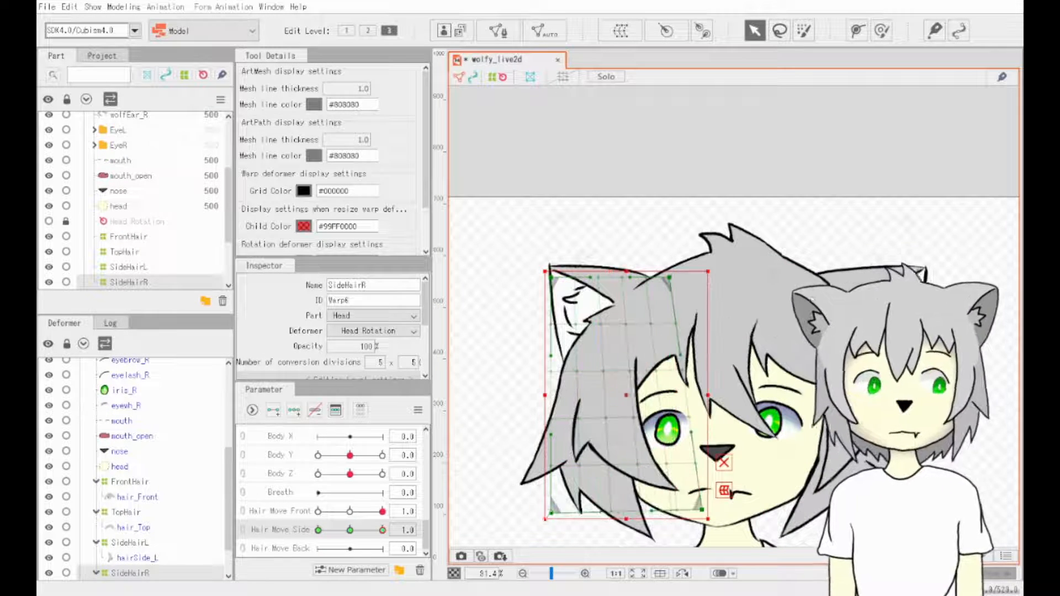
# - Set Hair Move Side to -1.0 and move the SideHairR grid's bottom corners toward the character's right and its top corners toward the left
pyautogui.moveTo(307, 530)
pyautogui.mouseDown()
pyautogui.moveTo(324, 518)
pyautogui.moveTo(381, 540)
pyautogui.moveTo(317, 531)
pyautogui.mouseUp()
pyautogui.moveTo(670, 514)
pyautogui.mouseDown()
pyautogui.moveTo(628, 519)
pyautogui.moveTo(669, 525)
pyautogui.mouseUp()
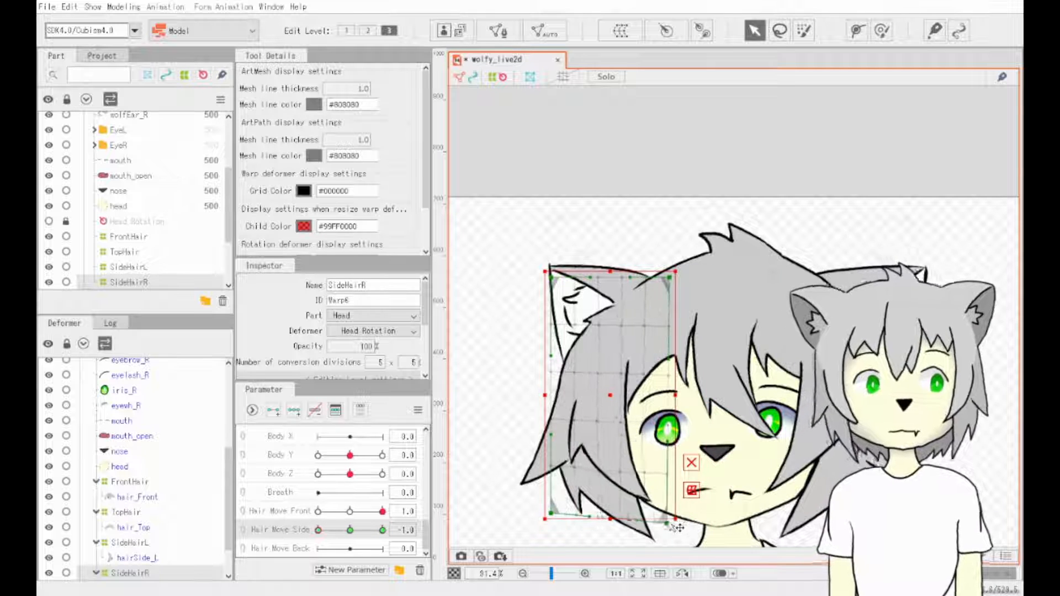
pyautogui.moveTo(551, 514); pyautogui.dragTo(536, 504)
pyautogui.moveTo(669, 277); pyautogui.dragTo(681, 281)
pyautogui.moveTo(382, 511); pyautogui.dragTo(350, 516)
pyautogui.moveTo(666, 523); pyautogui.dragTo(648, 523)
pyautogui.moveTo(318, 530)
pyautogui.mouseDown()
pyautogui.moveTo(383, 526)
pyautogui.moveTo(313, 528)
pyautogui.mouseUp()
pyautogui.moveTo(551, 277); pyautogui.dragTo(563, 265)
pyautogui.moveTo(681, 282); pyautogui.dragTo(683, 271)
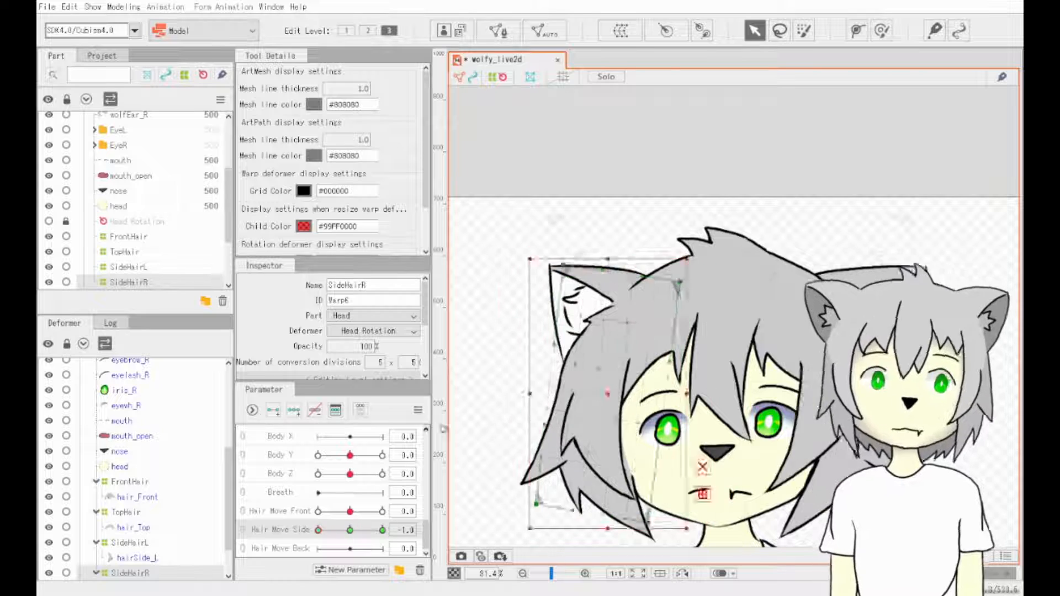
# - Deselect the deformer, preview the side hair sway, and return Hair Move Front and Hair Move Side to 0
pyautogui.click(491, 420)
pyautogui.moveTo(382, 529); pyautogui.dragTo(315, 528)
pyautogui.moveTo(382, 512); pyautogui.dragTo(350, 512)
pyautogui.click(350, 530)
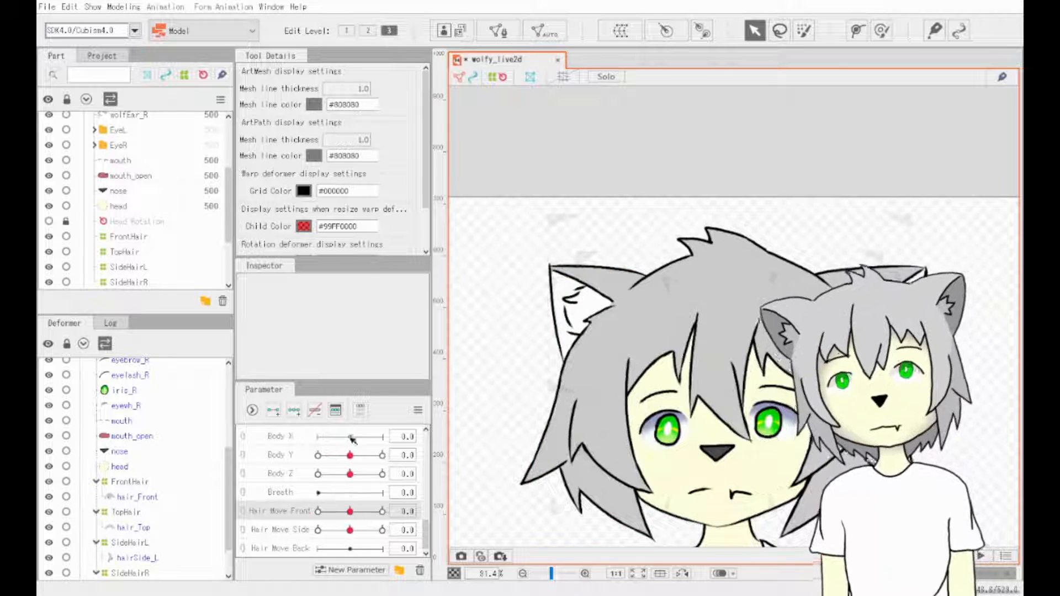
# - Create a BackHair warp deformer for hairBack with three Hair Move Back keys, and shift its bottom corners toward the character's left at 1.0
pyautogui.scroll(4, 144, 176)
pyautogui.click(144, 167)
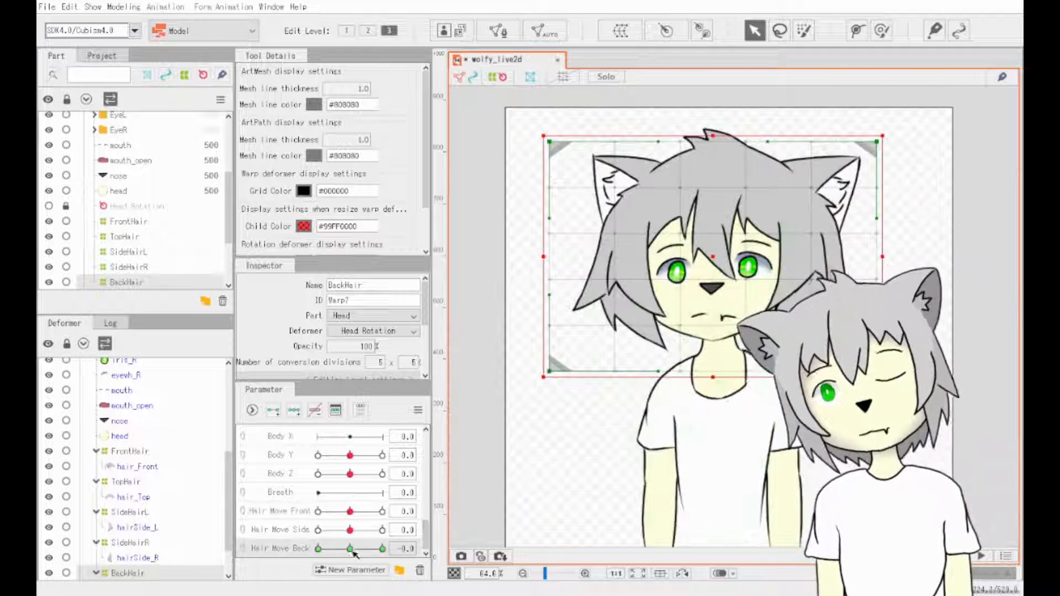
pyautogui.moveTo(549, 371); pyautogui.dragTo(575, 380)
pyautogui.moveTo(877, 372); pyautogui.dragTo(891, 360)
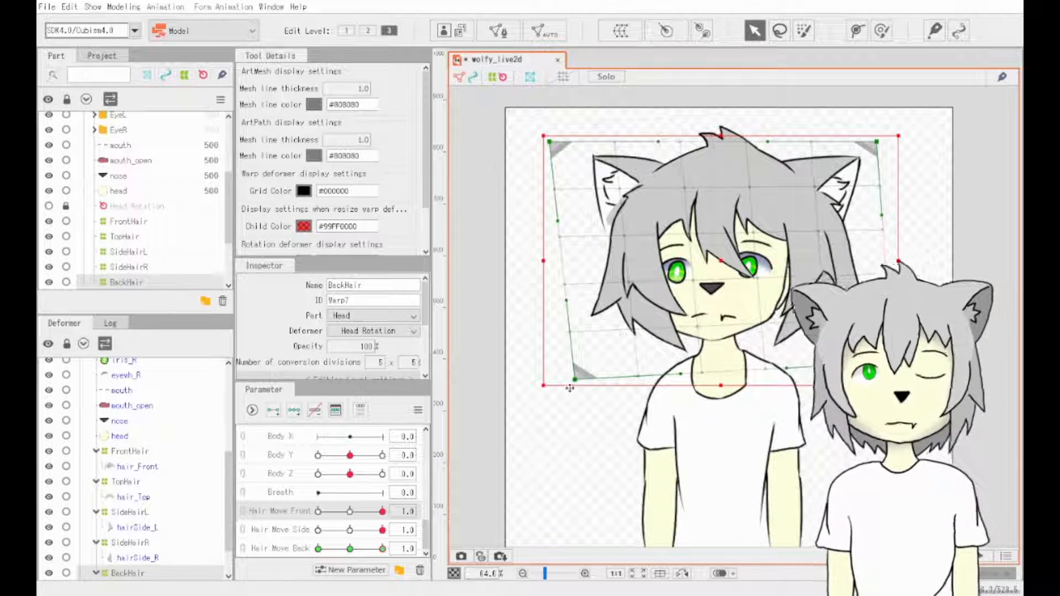
# - Set all three Hair Move parameters to -1.0 and move the BackHair grid's bottom corners toward the character's right
pyautogui.moveTo(383, 531); pyautogui.dragTo(317, 531)
pyautogui.moveTo(383, 548); pyautogui.dragTo(301, 551)
pyautogui.moveTo(383, 511); pyautogui.dragTo(317, 512)
pyautogui.moveTo(549, 372); pyautogui.dragTo(514, 364)
pyautogui.moveTo(877, 371); pyautogui.dragTo(859, 384)
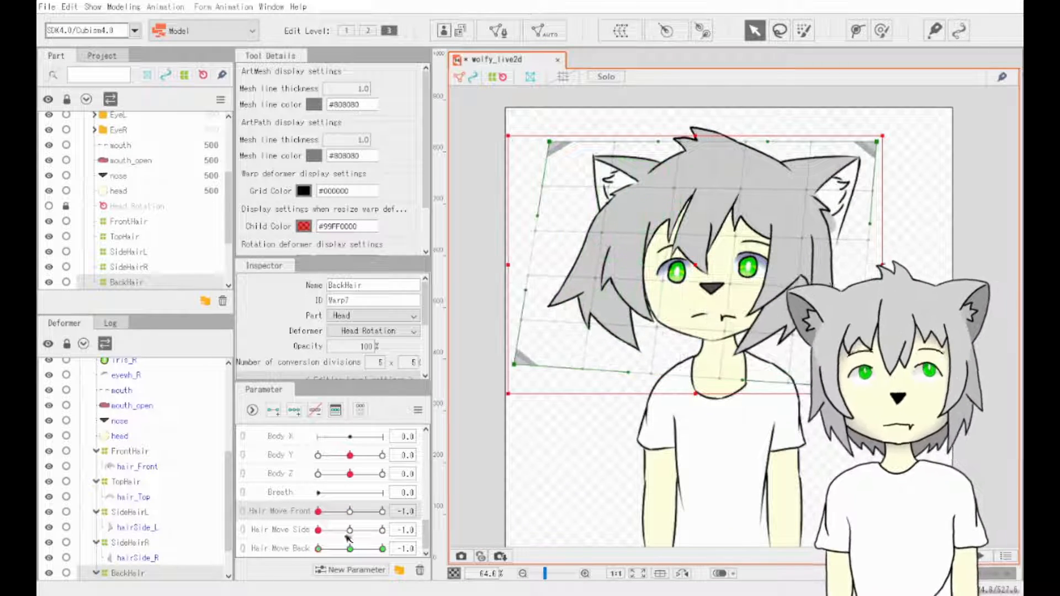
# - At edit level 2 with Hair Move Back at -1.0, shift the BackHair grid's top-edge points toward the character's left
pyautogui.moveTo(318, 548); pyautogui.dragTo(381, 553)
pyautogui.moveTo(318, 531); pyautogui.dragTo(383, 531)
pyautogui.moveTo(318, 512); pyautogui.dragTo(382, 512)
pyautogui.click(382, 549)
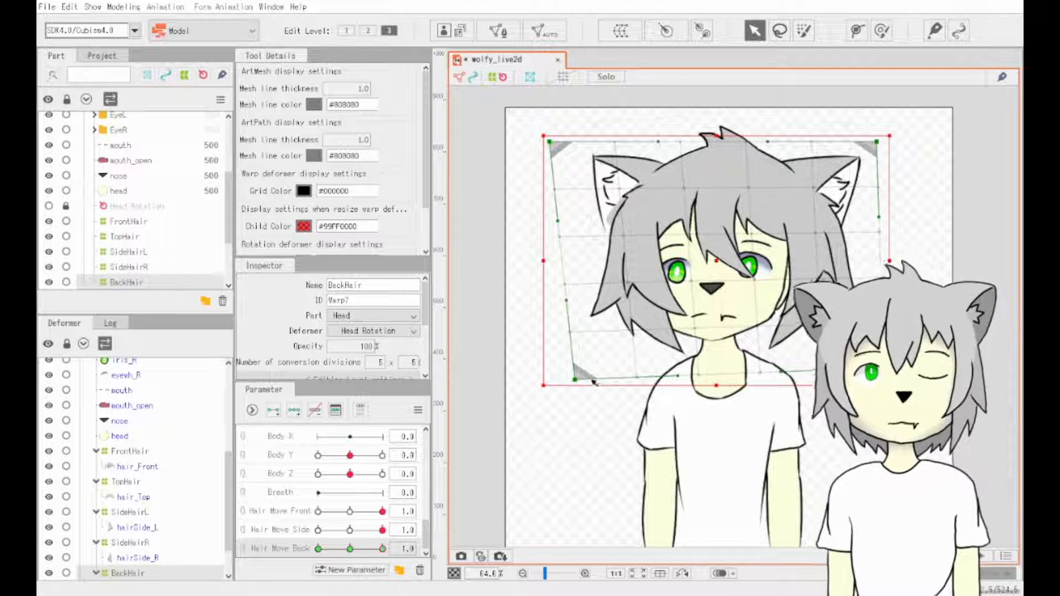
pyautogui.press('2')
pyautogui.moveTo(382, 550); pyautogui.dragTo(317, 550)
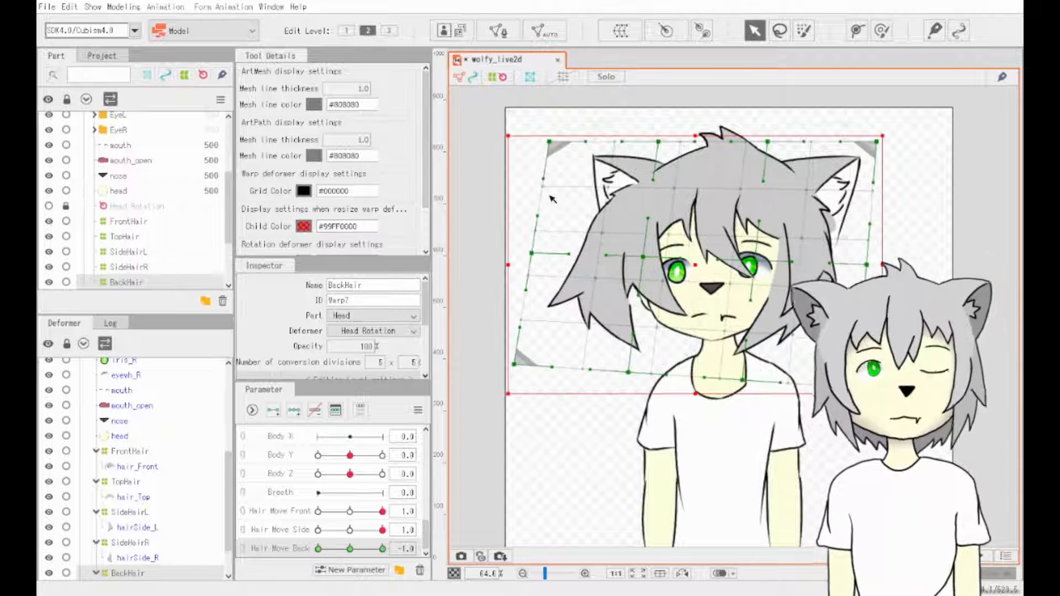
pyautogui.moveTo(550, 141); pyautogui.dragTo(590, 142)
pyautogui.moveTo(658, 142); pyautogui.dragTo(664, 144)
pyautogui.moveTo(877, 142); pyautogui.dragTo(890, 142)
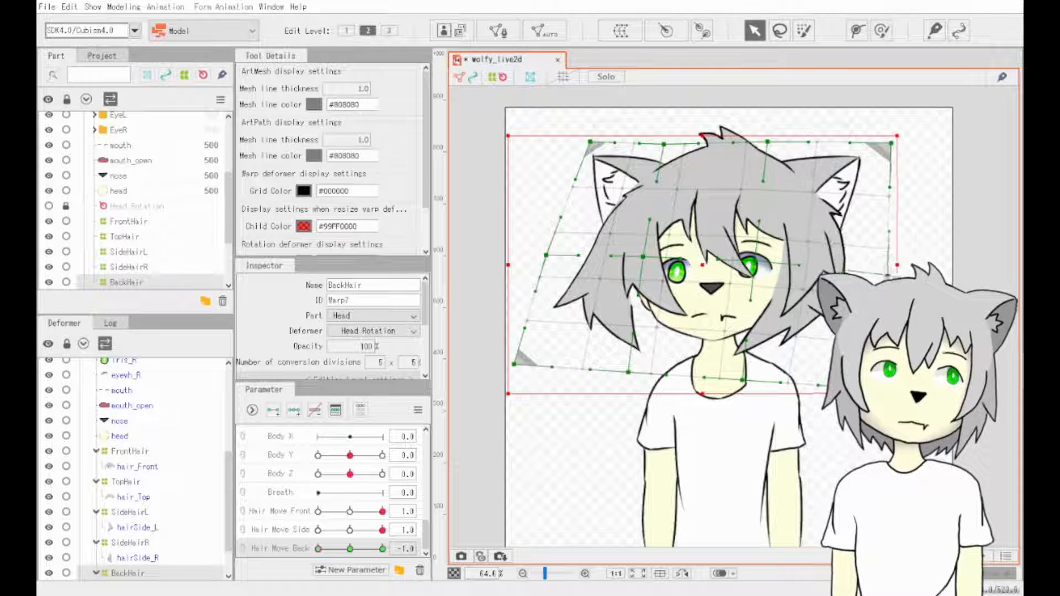
# - Set Hair Move Side and Hair Move Front to -1.0 and refine the BackHair grid's top-edge points on the character's right side
pyautogui.click(318, 531)
pyautogui.click(318, 512)
pyautogui.moveTo(587, 144); pyautogui.dragTo(577, 147)
pyautogui.moveTo(668, 144); pyautogui.dragTo(665, 139)
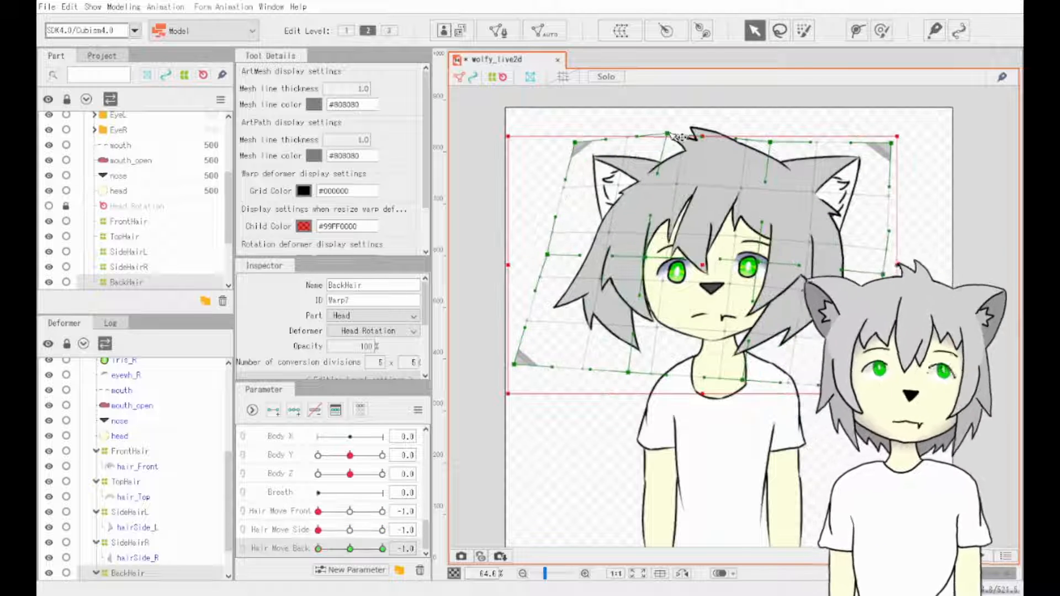
# - Set all three Hair Move parameters to 1.0 and shift the BackHair grid's top-edge and outer middle points toward the character's right
pyautogui.click(383, 549)
pyautogui.click(382, 530)
pyautogui.click(383, 512)
pyautogui.moveTo(550, 143); pyautogui.dragTo(540, 148)
pyautogui.moveTo(555, 260); pyautogui.dragTo(547, 261)
pyautogui.moveTo(657, 143); pyautogui.dragTo(655, 140)
pyautogui.moveTo(768, 142); pyautogui.dragTo(755, 139)
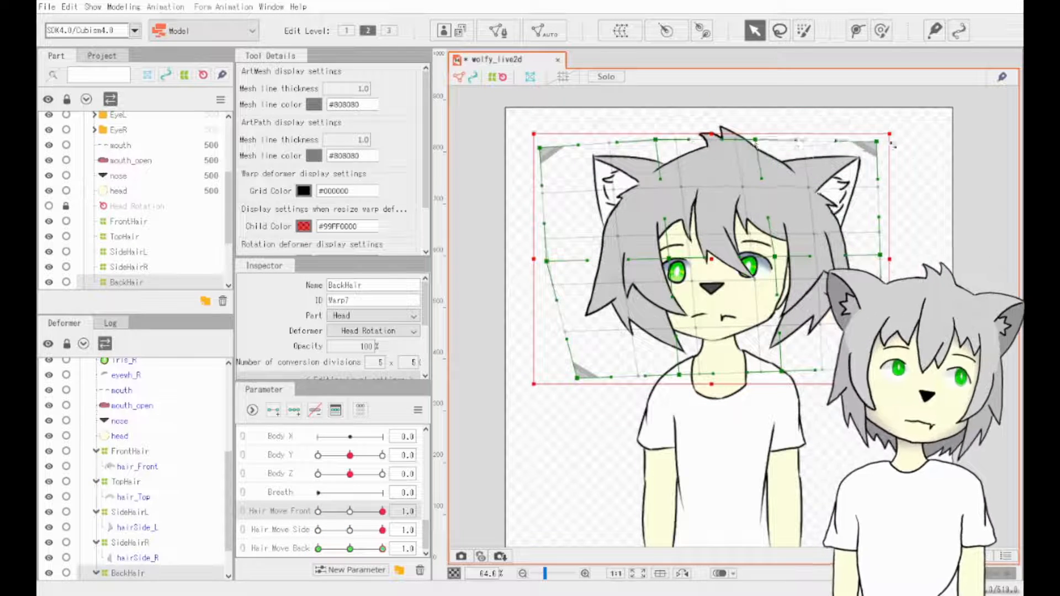
# - At Hair Move Back -1.0, try to pull the BackHair grid's bottom corner on the character's right side inward
pyautogui.click(318, 549)
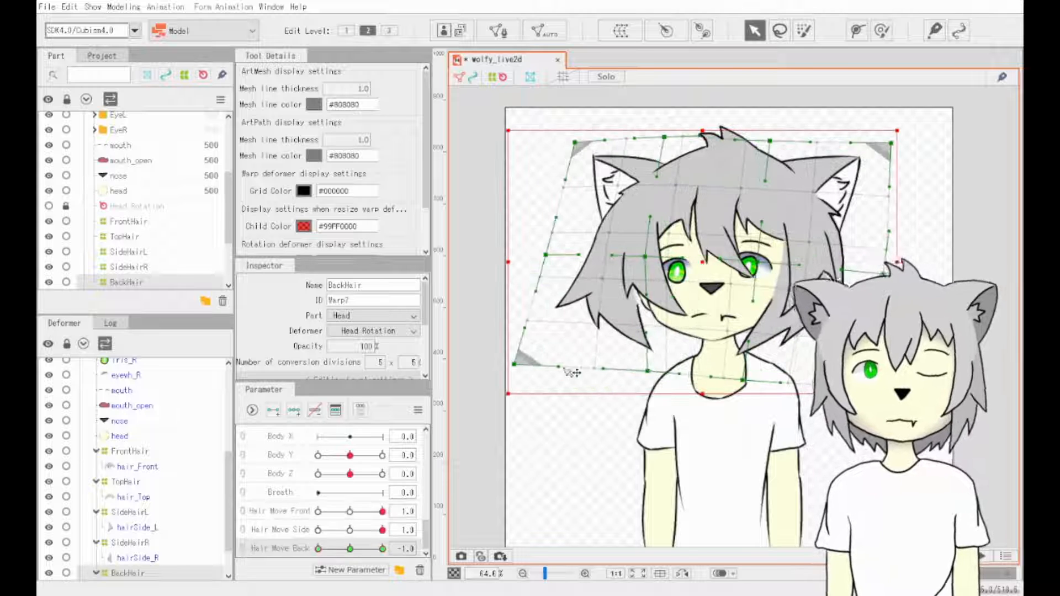
pyautogui.moveTo(514, 365); pyautogui.dragTo(548, 369)
pyautogui.moveTo(648, 371); pyautogui.dragTo(655, 371)
pyautogui.moveTo(574, 266); pyautogui.dragTo(561, 265)
pyautogui.click(390, 31)
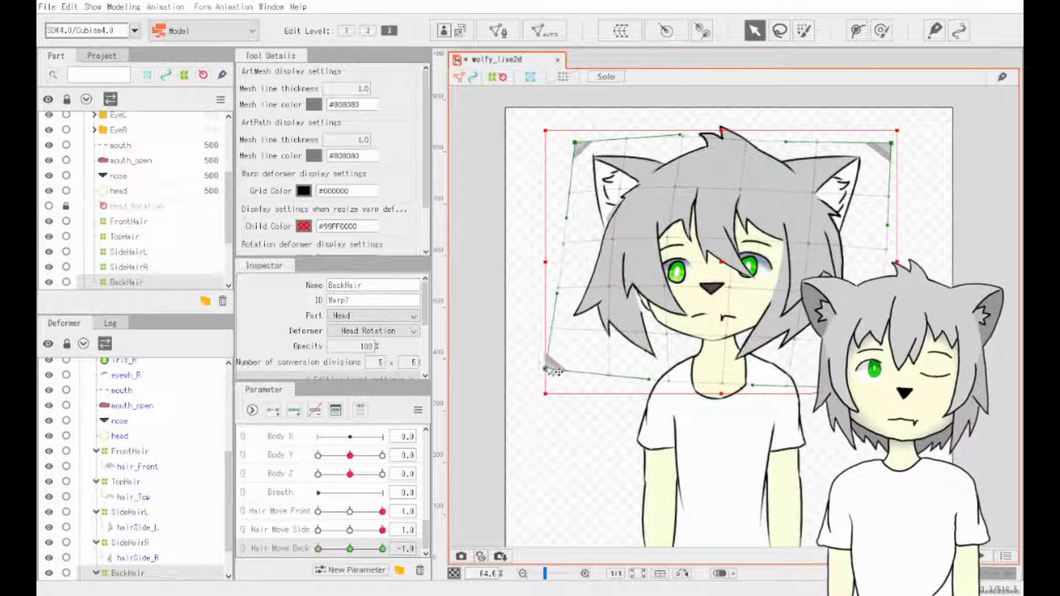
pyautogui.moveTo(548, 369); pyautogui.dragTo(545, 370)
# - Compare both Hair Move Back extremes and undo the last three BackHair grid adjustments at edit level 2
pyautogui.click(383, 549)
pyautogui.click(318, 548)
pyautogui.click(368, 31)
pyautogui.hotkey('ctrl', 'z')
pyautogui.hotkey('ctrl', 'z')
pyautogui.hotkey('ctrl', 'z')
# - At edit level 3 with Hair Move Back at -1.0, reposition the BackHair grid's bottom corner on the character's right side
pyautogui.click(383, 549)
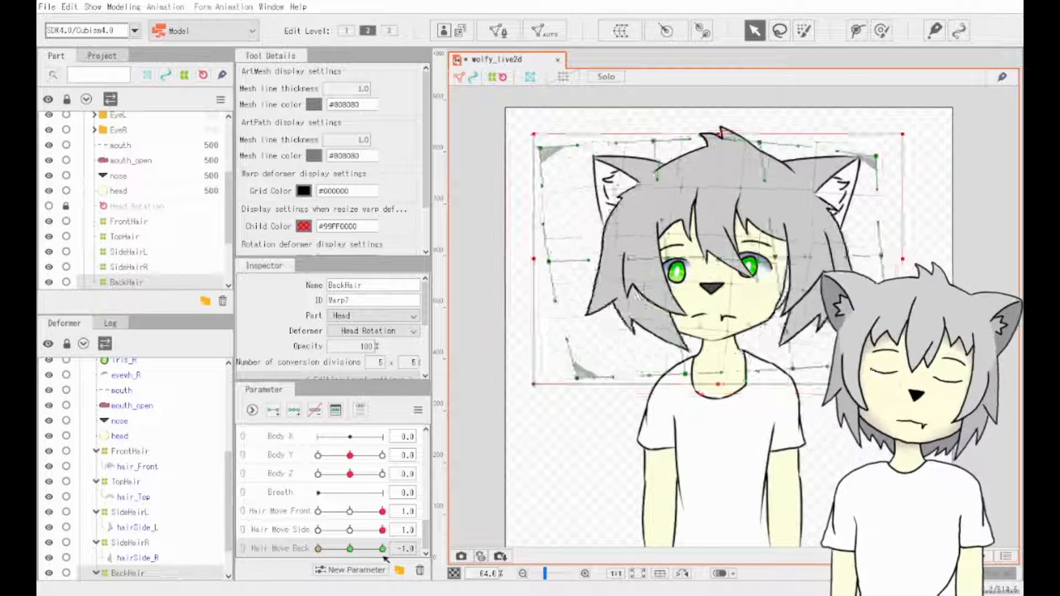
pyautogui.click(319, 549)
pyautogui.click(389, 31)
pyautogui.click(383, 549)
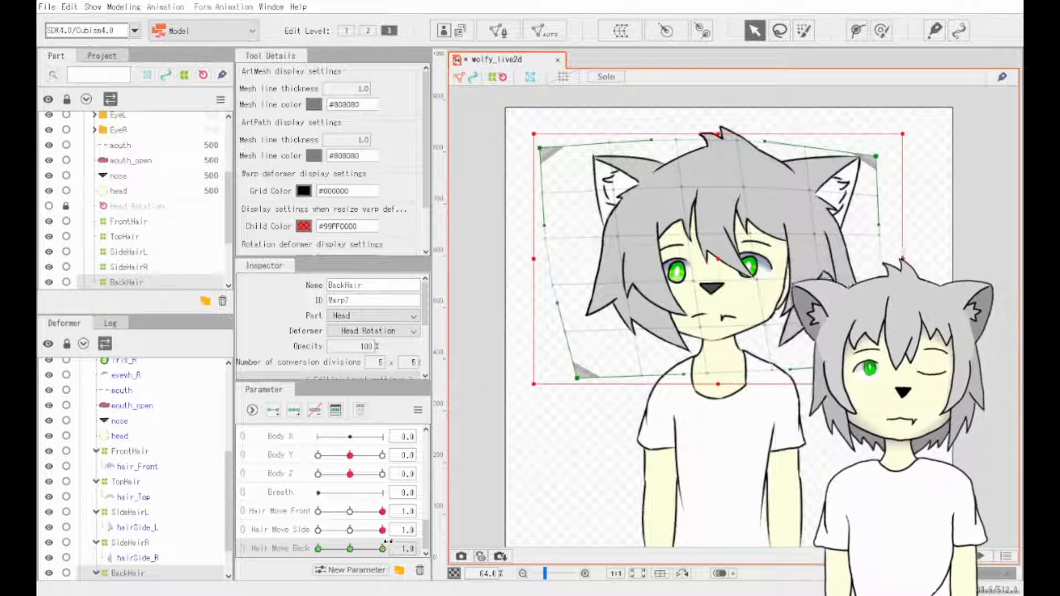
pyautogui.click(318, 549)
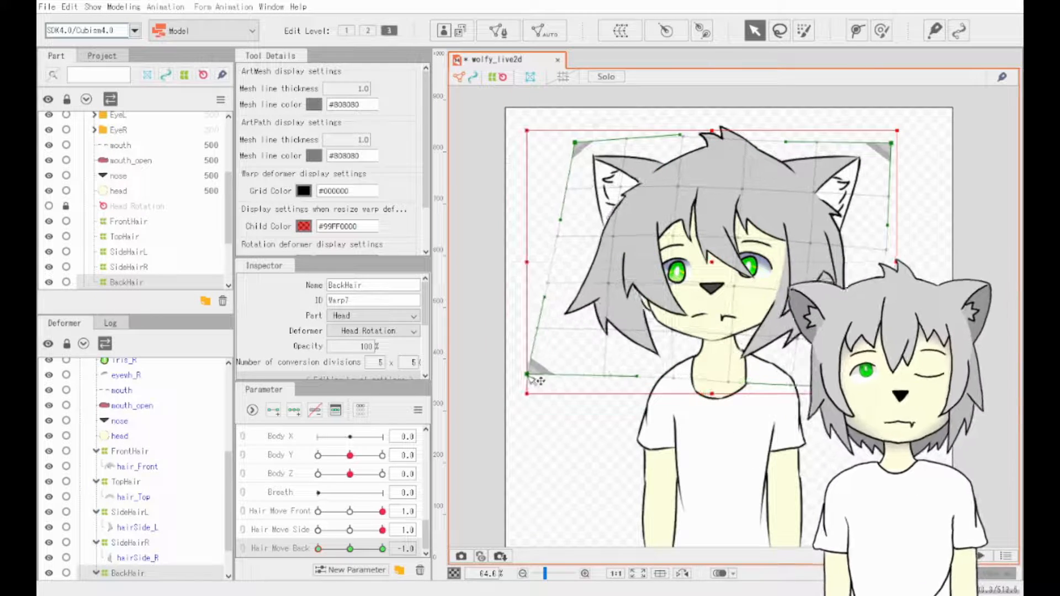
# - Compare the complete hair movement at the -1.0 and 1.0 extremes of Hair Move Front, Side and Back, and return to edit level 2
pyautogui.click(318, 530)
pyautogui.click(318, 511)
pyautogui.click(382, 549)
pyautogui.click(383, 530)
pyautogui.click(383, 511)
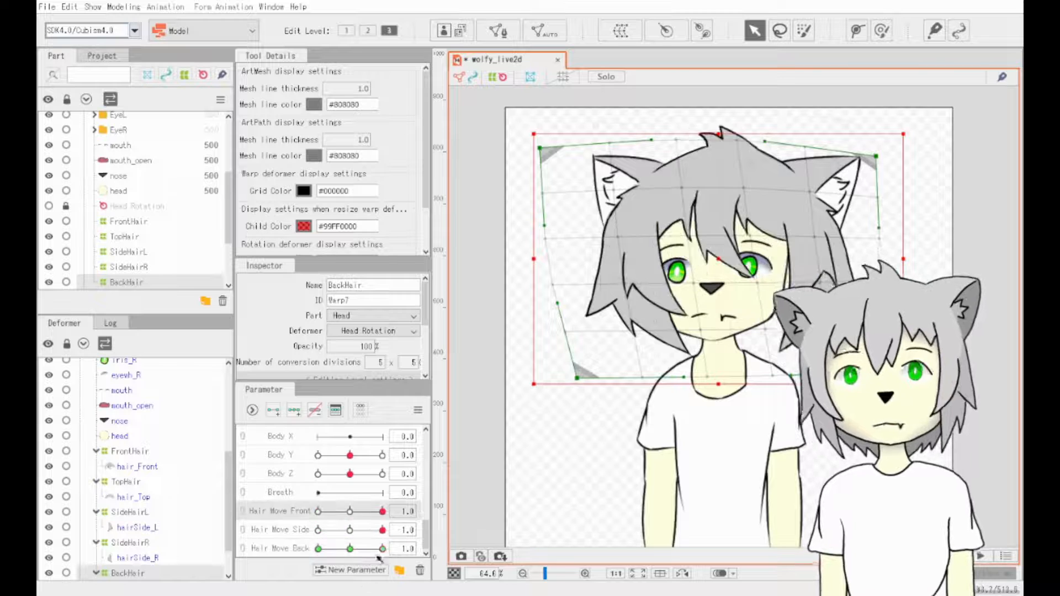
pyautogui.click(318, 549)
pyautogui.click(318, 530)
pyautogui.click(318, 511)
pyautogui.click(368, 31)
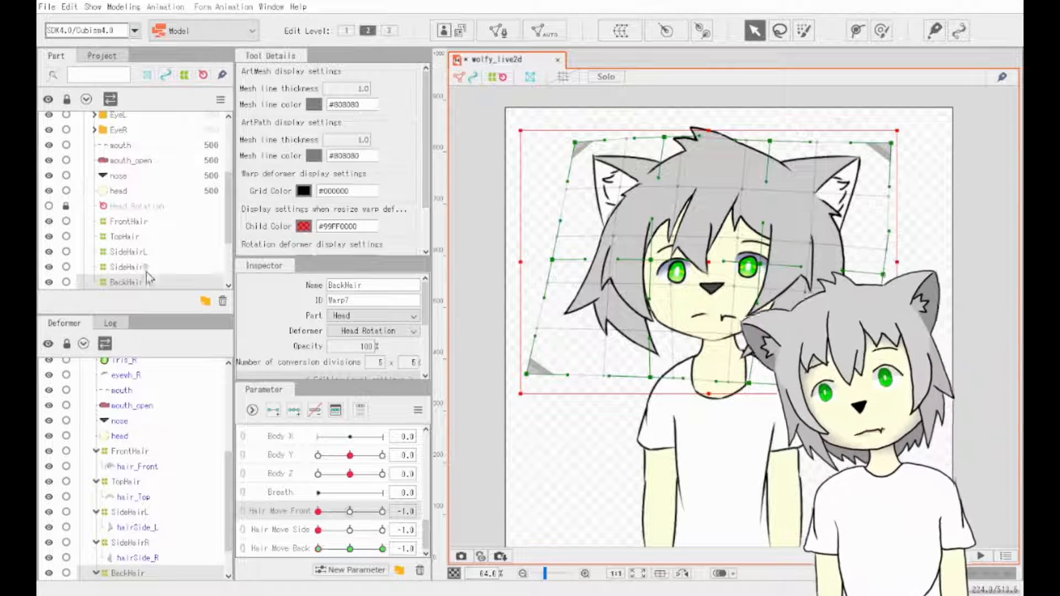
pyautogui.scroll(-3, 145, 271)
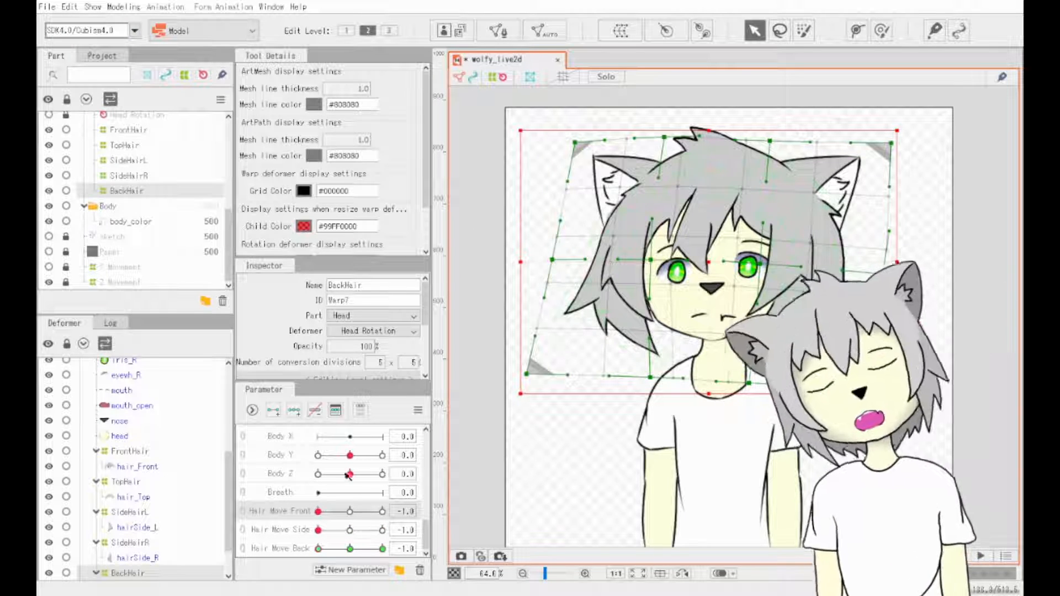
pyautogui.scroll(4, 160, 487)
pyautogui.scroll(5, 186, 234)
pyautogui.scroll(-5, 166, 476)
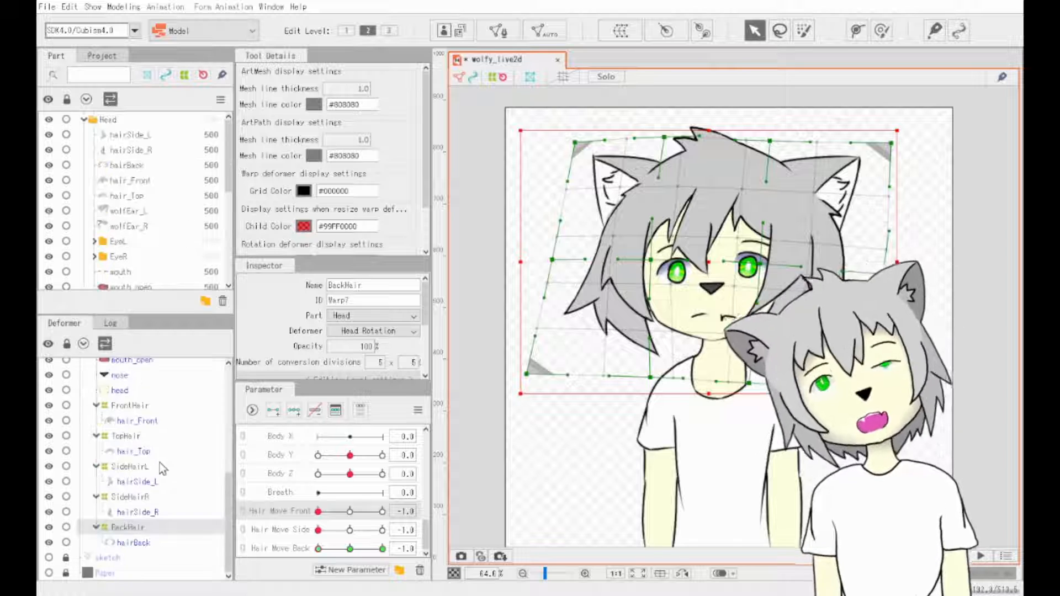
pyautogui.scroll(10, 165, 467)
# - Examine the combined front, side and back hair sway again by switching the three Hair Move parameters between -1.0 and 1.0
pyautogui.click(383, 511)
pyautogui.click(382, 549)
pyautogui.click(382, 530)
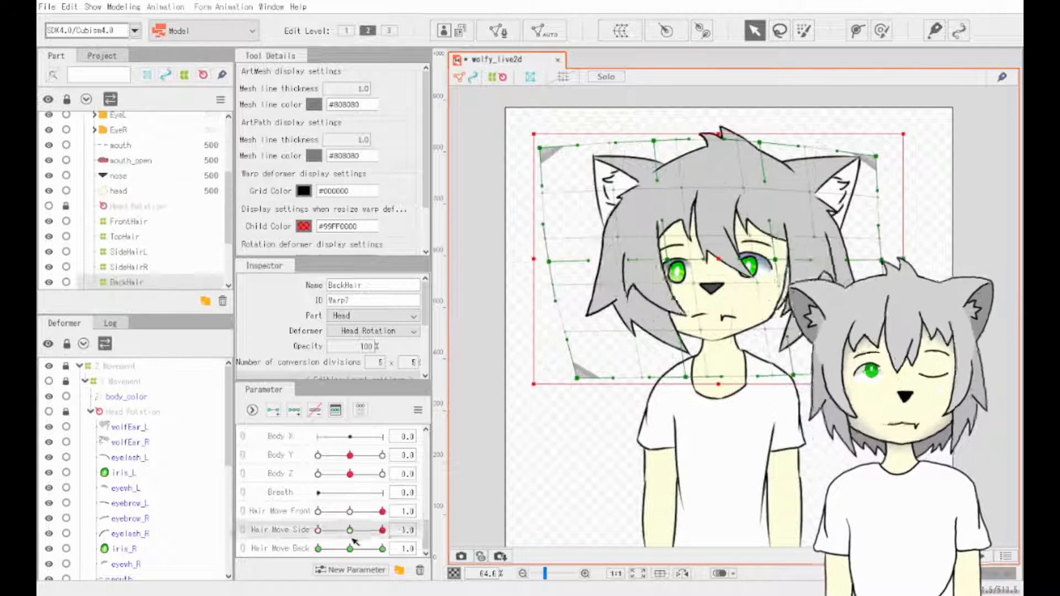
pyautogui.click(319, 549)
pyautogui.click(318, 511)
pyautogui.click(383, 512)
pyautogui.click(382, 530)
pyautogui.click(382, 549)
pyautogui.click(383, 511)
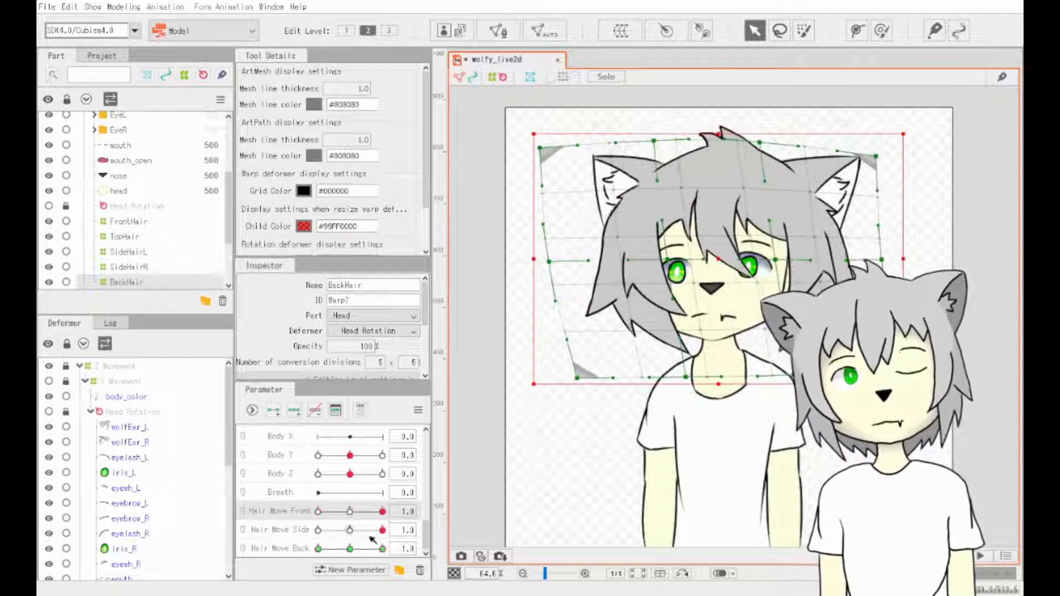
# - Preview the hair sway together with a body tilt, using Body Z -10.0 and all three Hair Move parameters at -1.0
pyautogui.moveTo(350, 474); pyautogui.dragTo(318, 474)
pyautogui.click(318, 511)
pyautogui.click(319, 530)
pyautogui.click(318, 549)
pyautogui.click(382, 456)
pyautogui.click(350, 456)
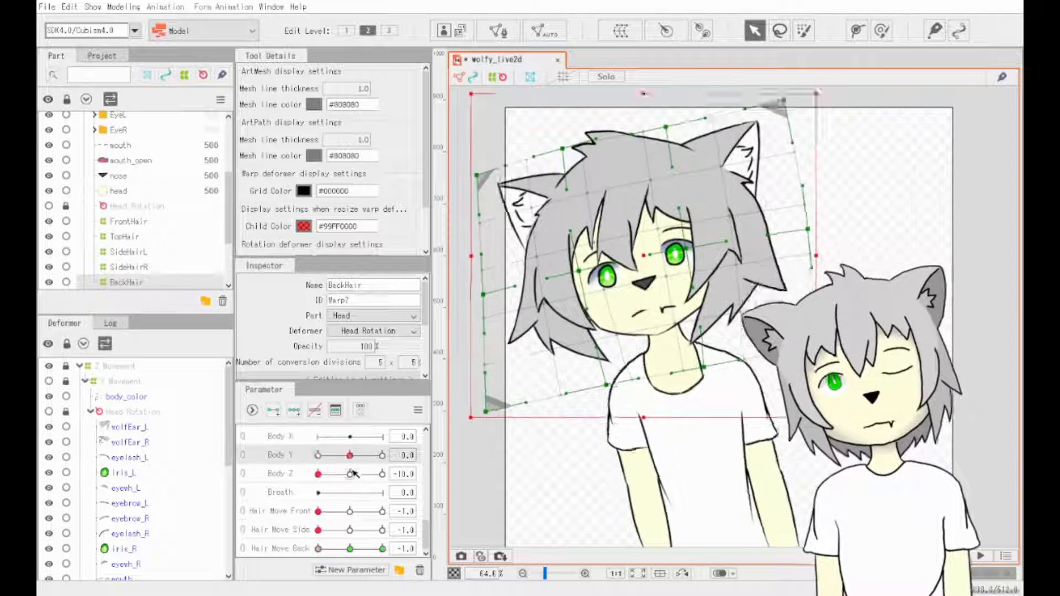
# - Reset Body Z, Hair Move Front, Hair Move Side and Hair Move Back to 0
pyautogui.click(350, 474)
pyautogui.click(350, 511)
pyautogui.click(350, 530)
pyautogui.click(350, 549)
# - Review the remaining parameters for the rig and test the eye closing with EyeL Open and EyeR Open
pyautogui.scroll(10, 406, 509)
pyautogui.scroll(4, 120, 251)
pyautogui.scroll(1, 122, 254)
pyautogui.scroll(-10, 291, 513)
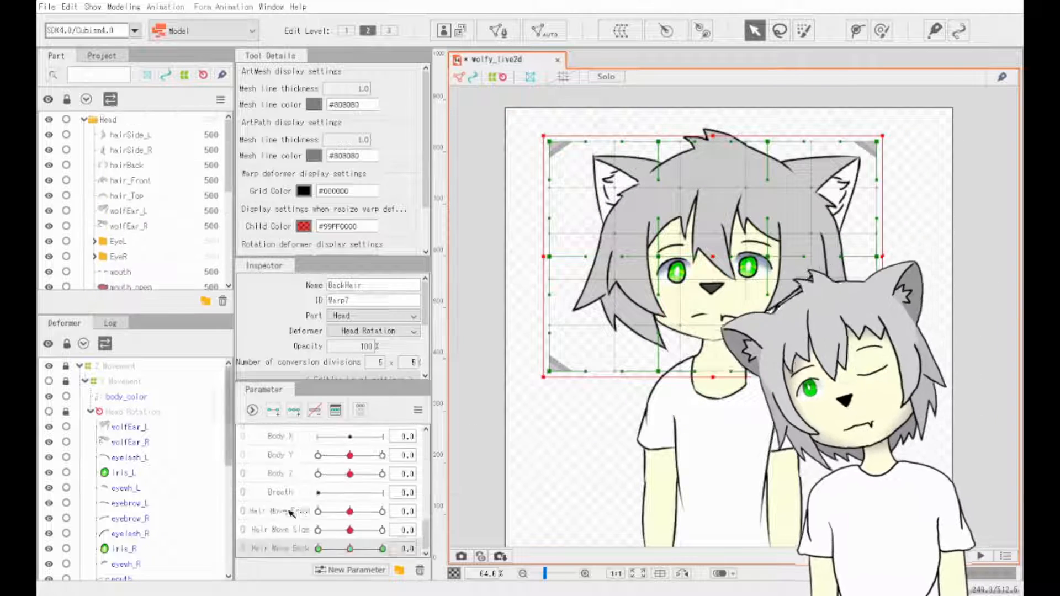
pyautogui.scroll(-10, 301, 518)
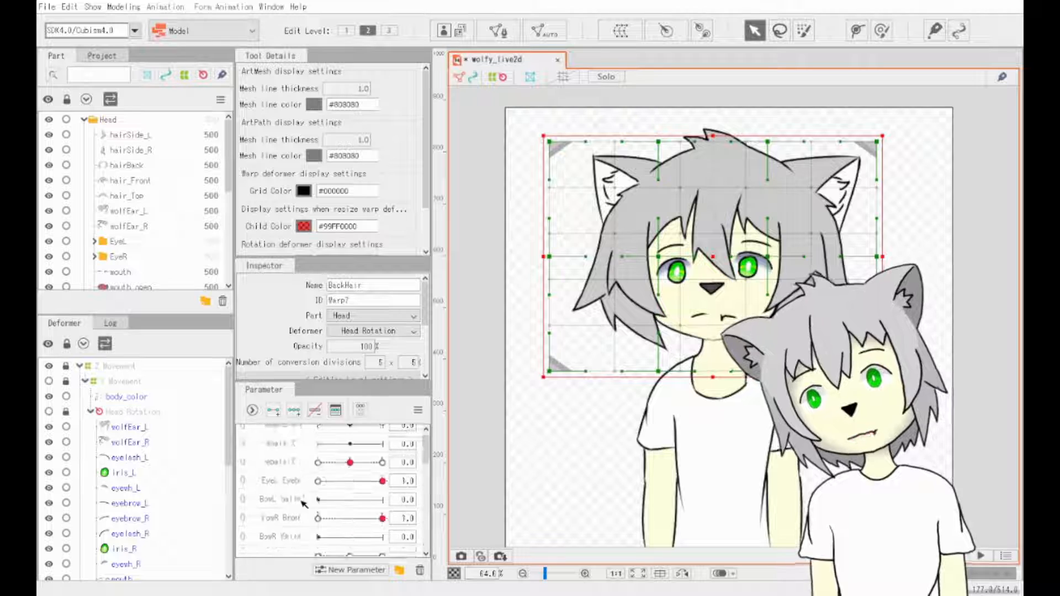
pyautogui.scroll(-5, 362, 484)
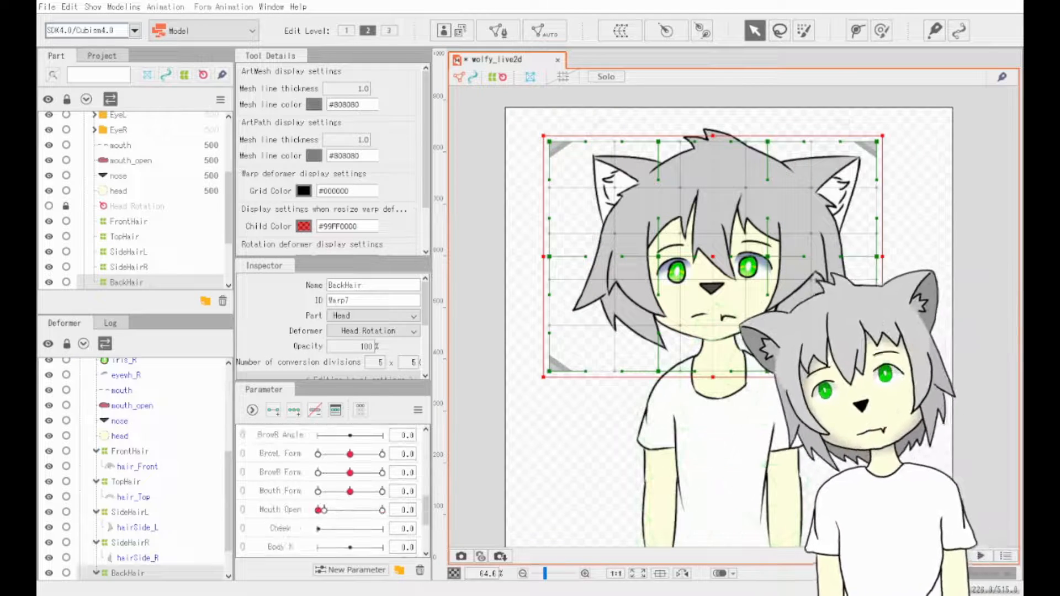
pyautogui.scroll(10, 331, 491)
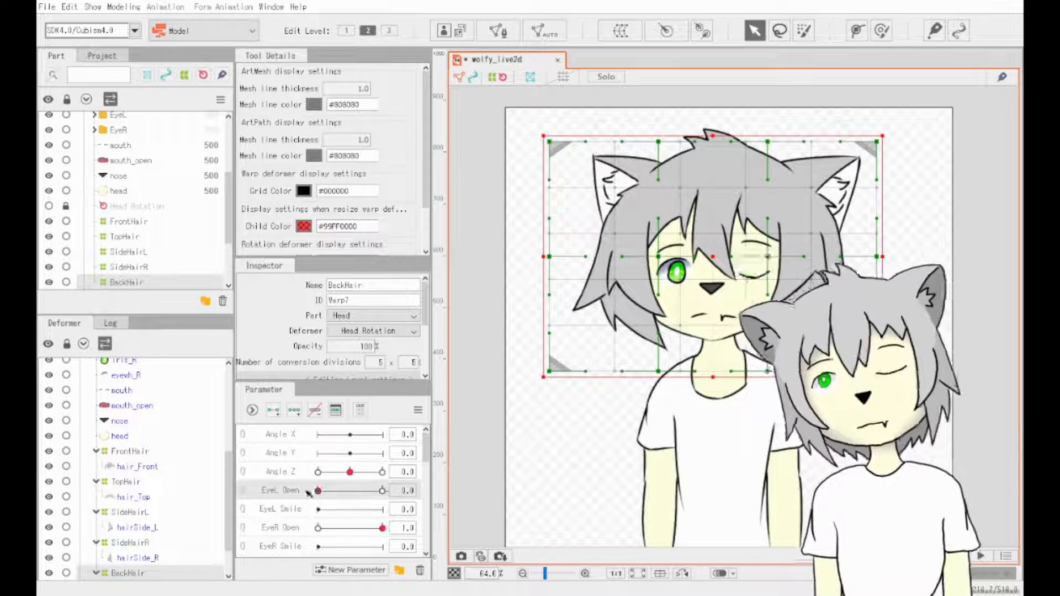
pyautogui.moveTo(382, 528); pyautogui.dragTo(330, 541)
# - Select the wolfEar_L mesh and create a warp deformer for it under Head Rotation
pyautogui.scroll(5, 161, 469)
pyautogui.scroll(3, 133, 190)
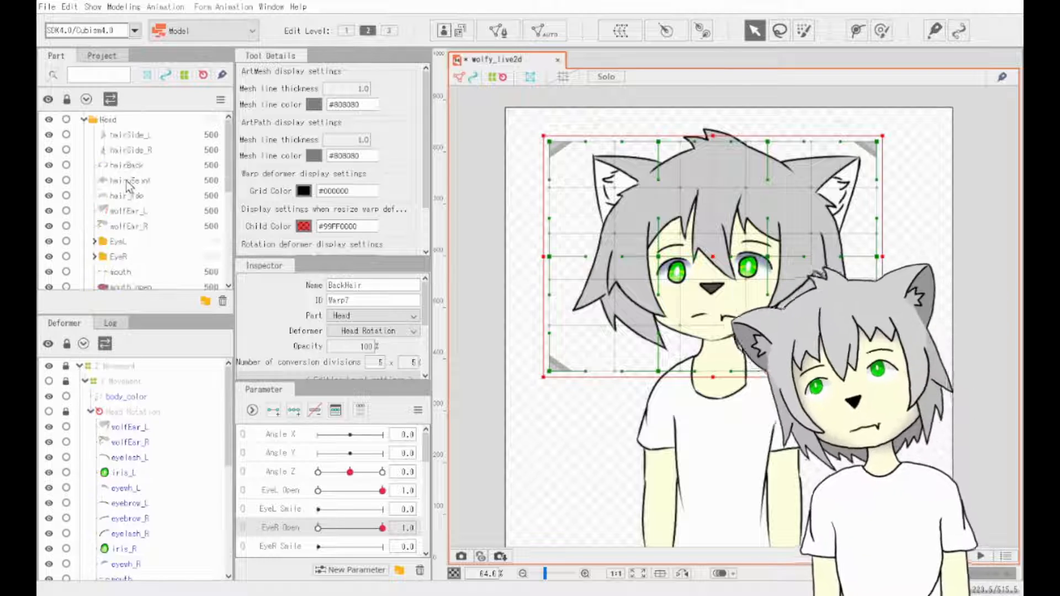
pyautogui.click(129, 211)
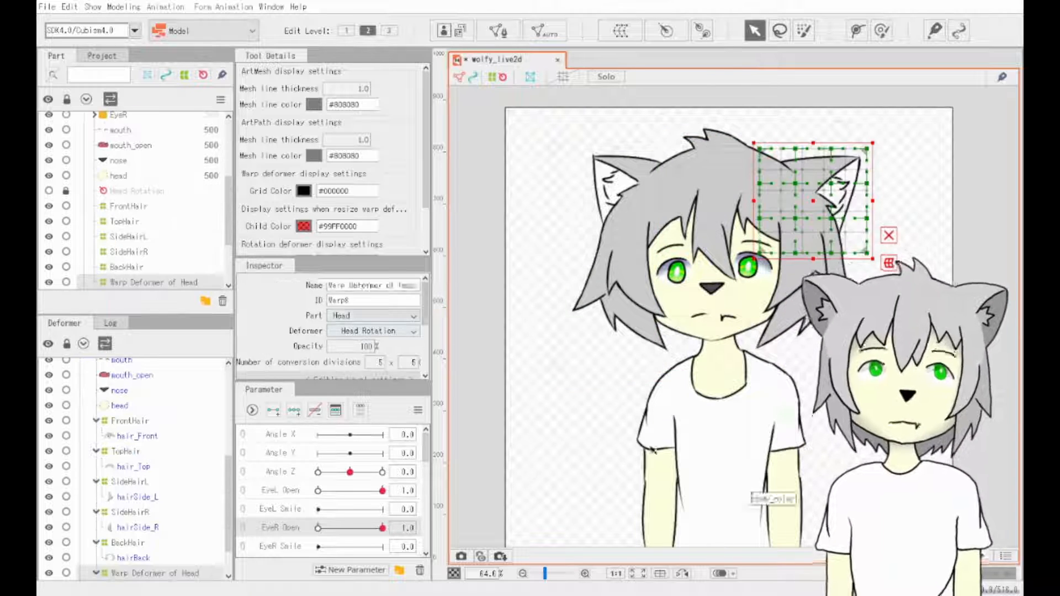
# - Name the left ear's warp deformer EarL and add three keys for it on Hair Move Side
pyautogui.write('EarL')
pyautogui.press('Return')
pyautogui.scroll(-3, 332, 479)
pyautogui.scroll(3, 332, 469)
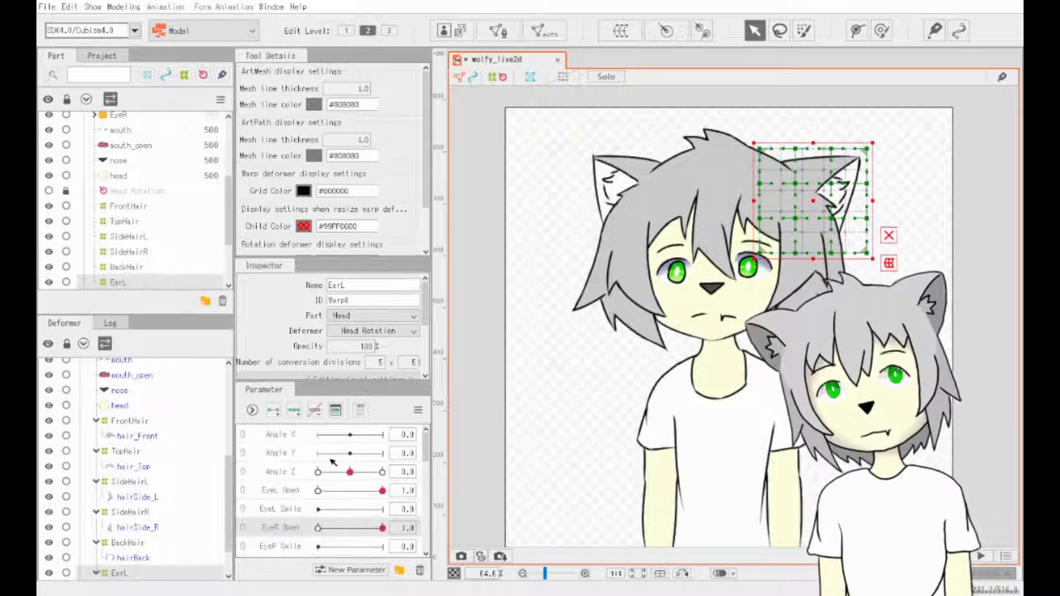
pyautogui.scroll(-4, 359, 522)
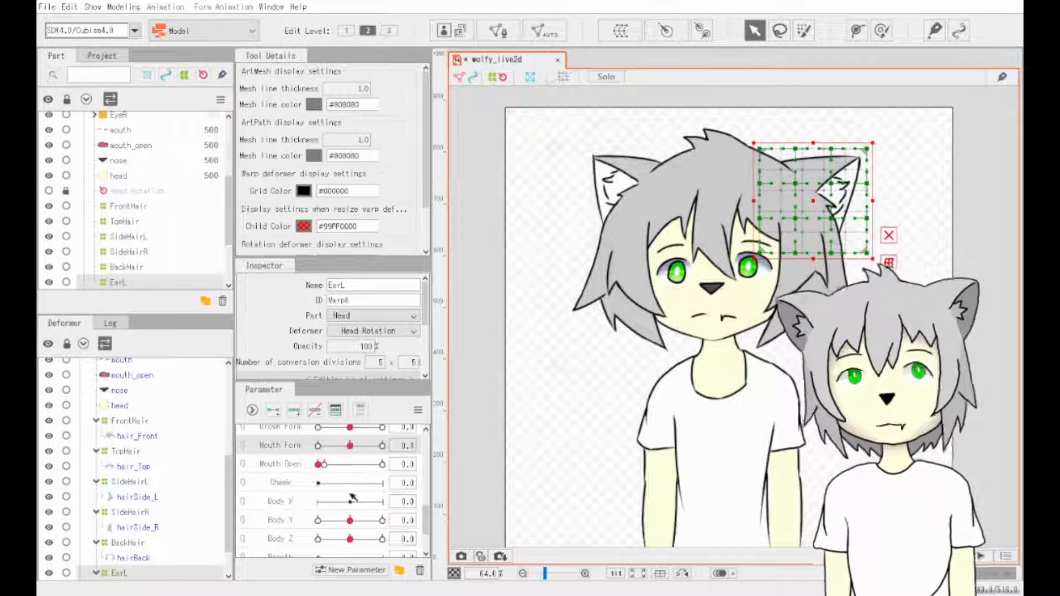
pyautogui.moveTo(362, 530)
pyautogui.mouseDown()
pyautogui.moveTo(381, 530)
pyautogui.moveTo(350, 530)
pyautogui.mouseUp()
pyautogui.click(294, 411)
# - At Hair Move Side 1.0, bend the EarL grid so the ear tip swings outward and down
pyautogui.click(382, 531)
pyautogui.moveTo(867, 148); pyautogui.dragTo(893, 166)
pyautogui.hotkey('ctrl', 'z')
pyautogui.click(389, 31)
pyautogui.scroll(-2, 376, 312)
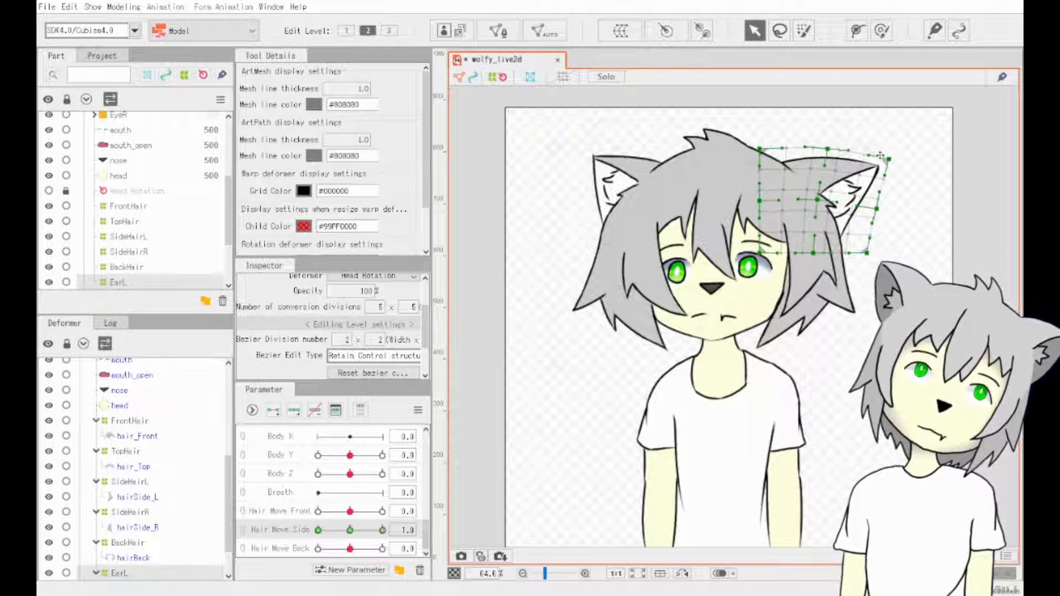
# - At Hair Move Side -1.0, bend the EarL grid so the ear tip lifts upward and inward
pyautogui.moveTo(382, 530); pyautogui.dragTo(318, 531)
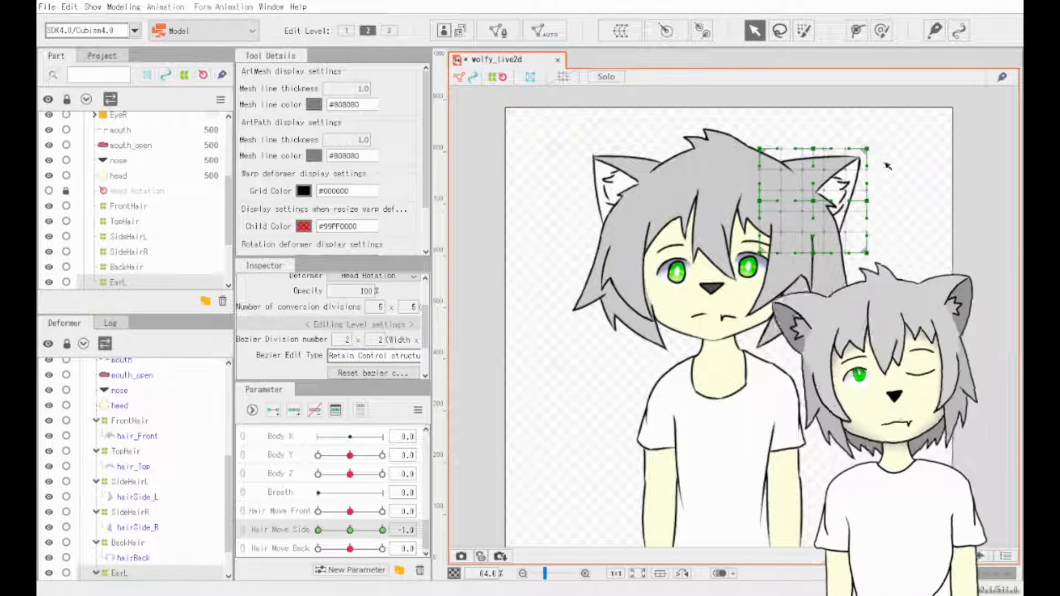
pyautogui.click(390, 30)
pyautogui.moveTo(867, 149); pyautogui.dragTo(867, 118)
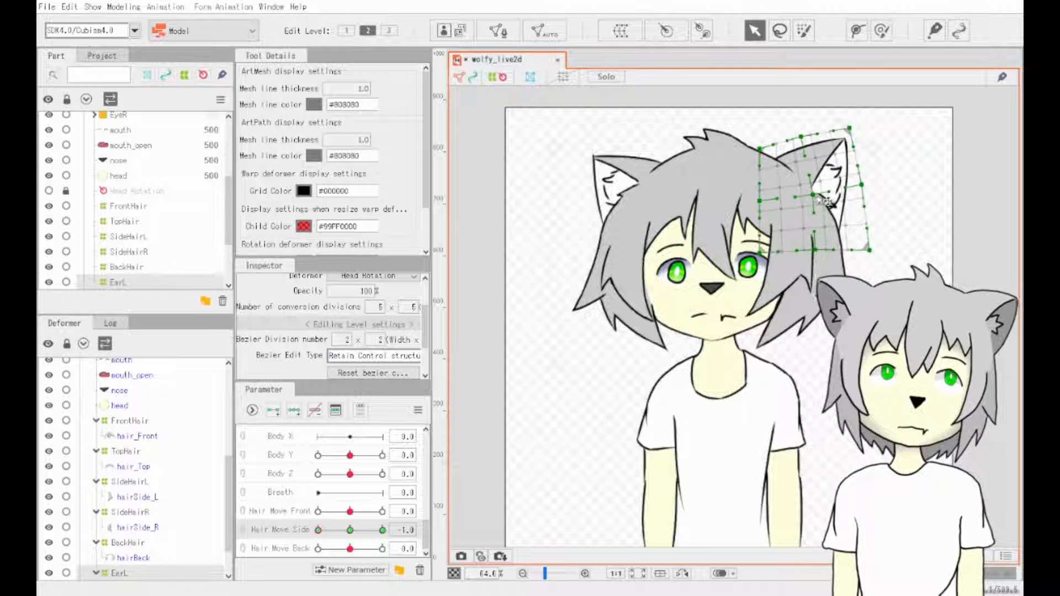
pyautogui.moveTo(319, 531)
pyautogui.mouseDown()
pyautogui.moveTo(382, 531)
pyautogui.moveTo(318, 530)
pyautogui.mouseUp()
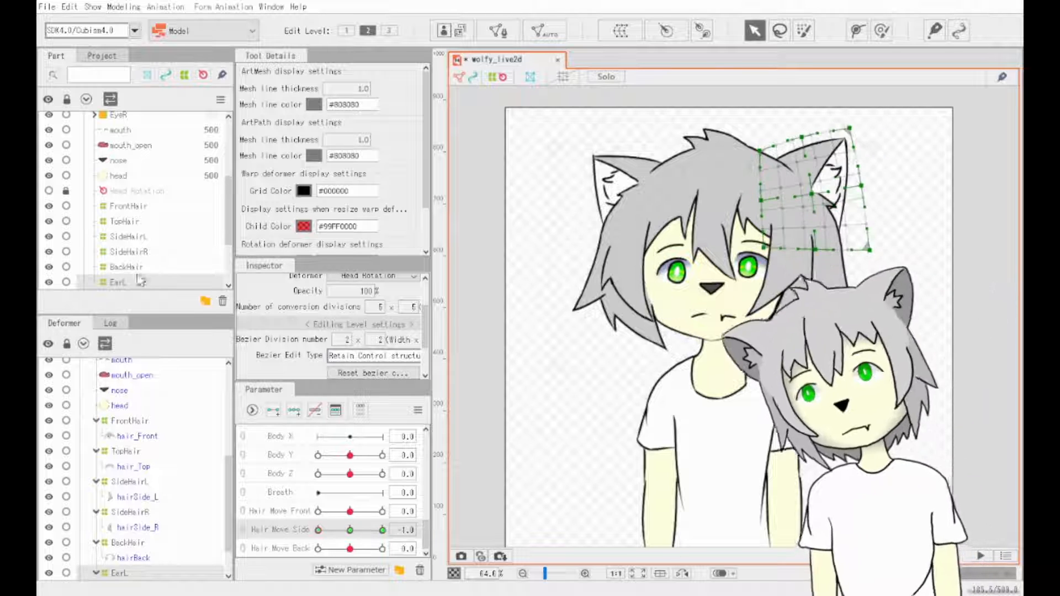
# - Create a warp deformer named EarR for the wolfEar_R mesh under Head Rotation, with three Hair Move Side keys
pyautogui.scroll(3, 137, 278)
pyautogui.click(138, 225)
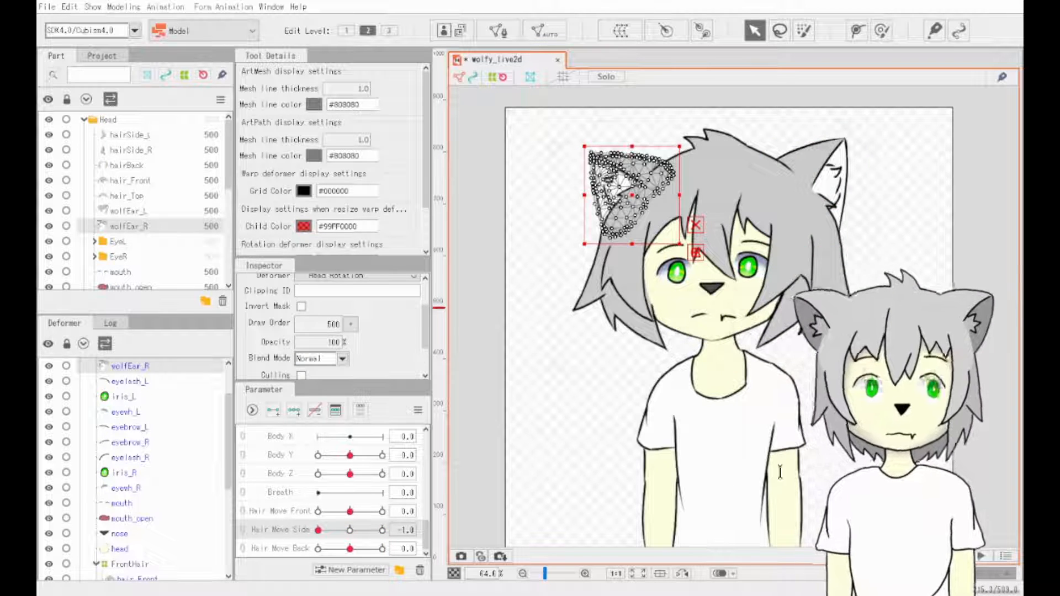
pyautogui.click(595, 153)
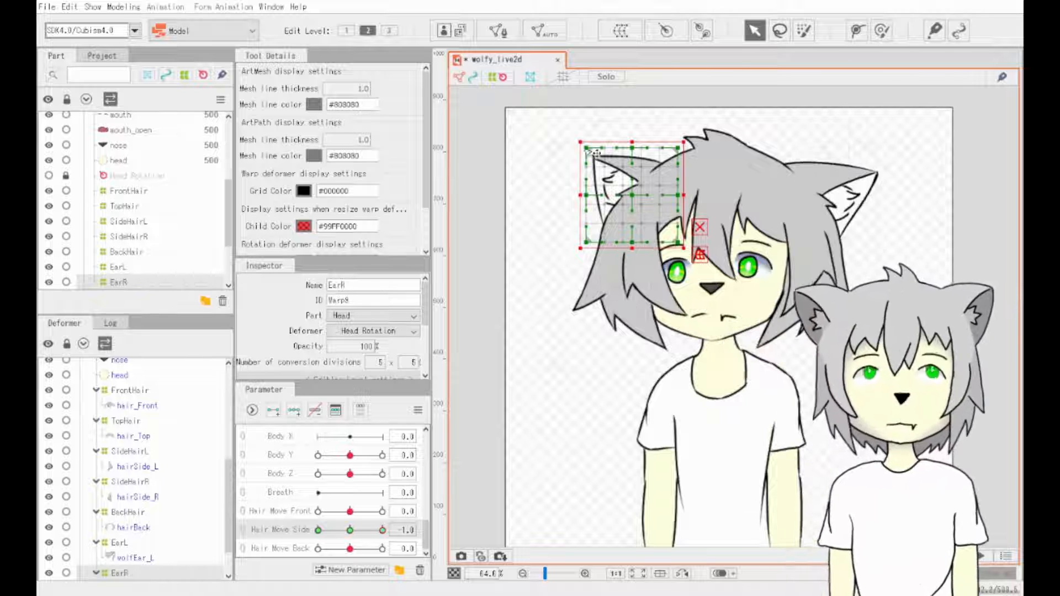
# - At Hair Move Side 1.0, bend the EarR grid so the ear tip lifts upward and inward, curving its outer edge
pyautogui.moveTo(587, 149); pyautogui.dragTo(609, 134)
pyautogui.hotkey('ctrl', 'z')
pyautogui.hotkey('ctrl', 'z')
pyautogui.press('3')
pyautogui.moveTo(678, 148); pyautogui.dragTo(693, 155)
pyautogui.hotkey('ctrl', 'z')
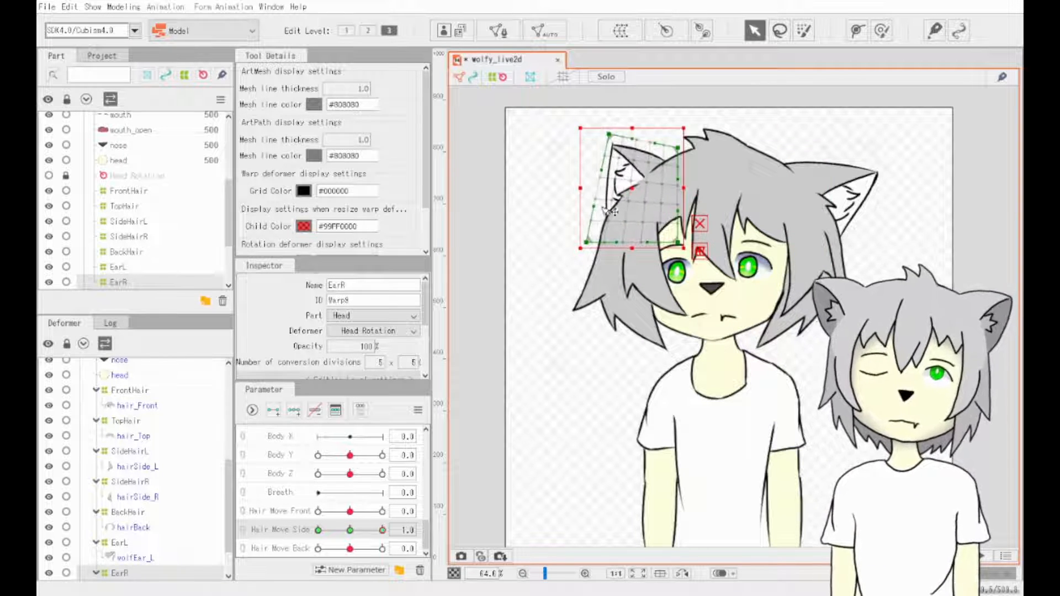
pyautogui.moveTo(382, 530); pyautogui.dragTo(385, 528)
pyautogui.moveTo(610, 134); pyautogui.dragTo(608, 126)
pyautogui.click(368, 31)
pyautogui.moveTo(598, 184); pyautogui.dragTo(589, 181)
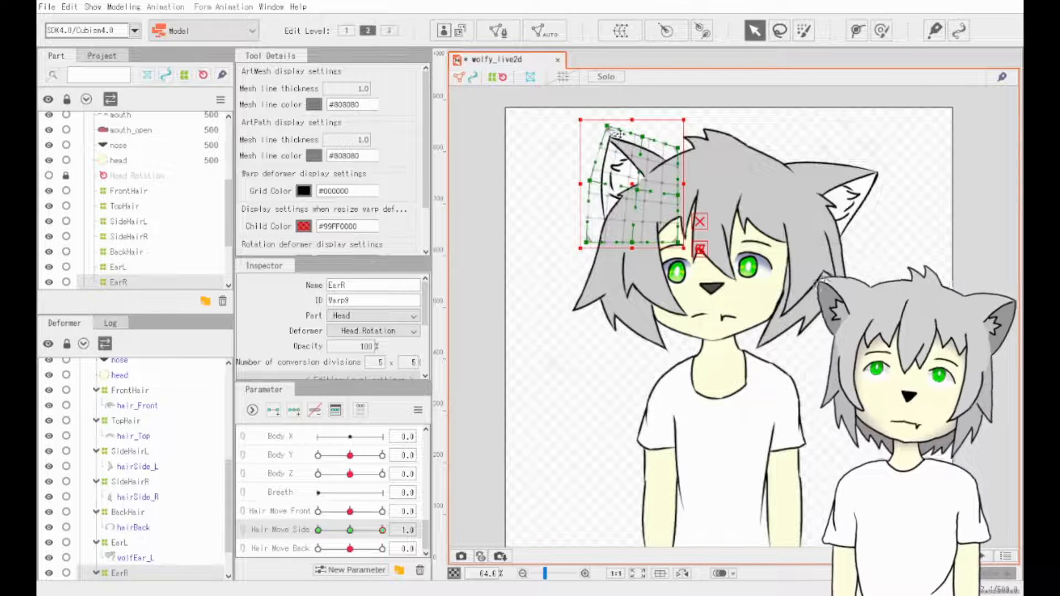
pyautogui.moveTo(620, 134); pyautogui.dragTo(623, 126)
# - At Hair Move Side -1.0, bend the EarR grid so the ear tip droops outward, rounding its outer and upper edges
pyautogui.moveTo(382, 530); pyautogui.dragTo(315, 511)
pyautogui.click(390, 32)
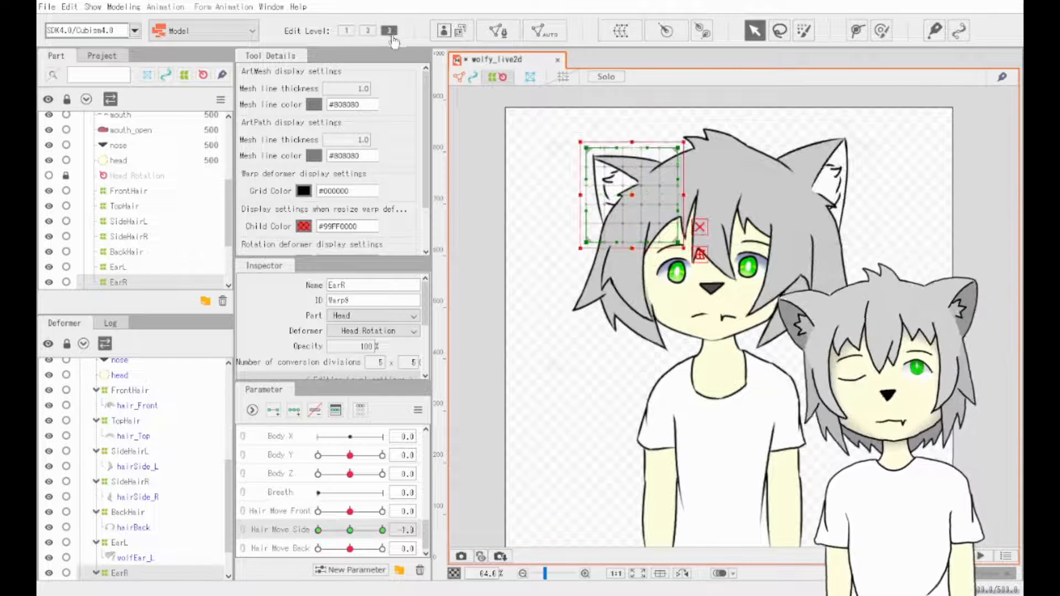
pyautogui.moveTo(587, 148); pyautogui.dragTo(566, 165)
pyautogui.moveTo(587, 242); pyautogui.dragTo(582, 248)
pyautogui.hotkey('ctrl', 'z')
pyautogui.click(368, 31)
pyautogui.moveTo(576, 203); pyautogui.dragTo(572, 213)
pyautogui.moveTo(622, 157); pyautogui.dragTo(621, 149)
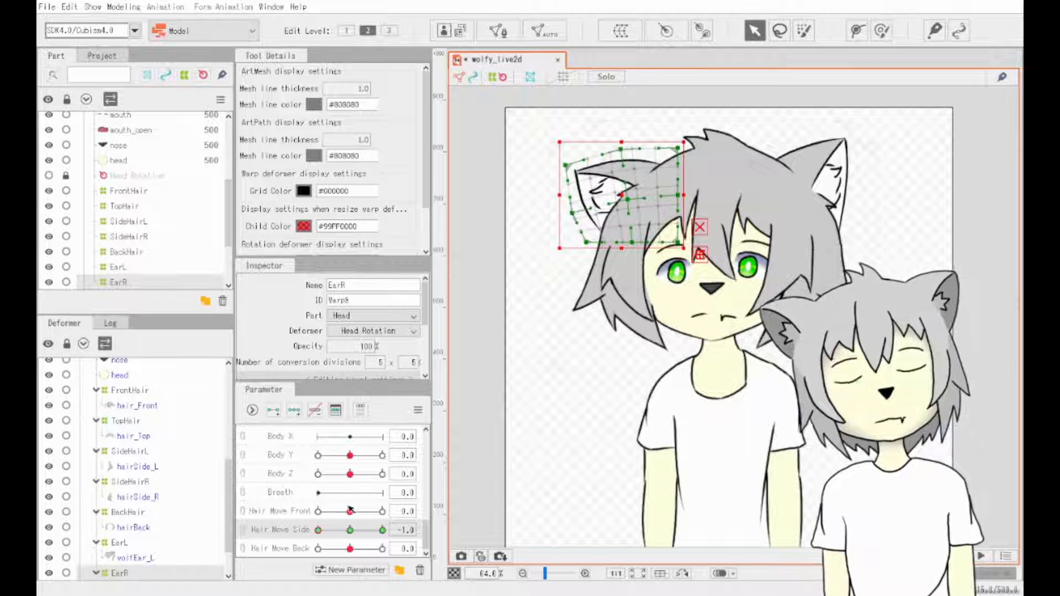
# - Preview the ears and hair with all three Hair Move parameters at 1.0 and at -1.0, and return them to 0
pyautogui.moveTo(318, 530)
pyautogui.mouseDown()
pyautogui.moveTo(383, 534)
pyautogui.moveTo(318, 518)
pyautogui.moveTo(443, 545)
pyautogui.moveTo(323, 535)
pyautogui.mouseUp()
pyautogui.click(382, 511)
pyautogui.click(382, 530)
pyautogui.click(382, 549)
pyautogui.click(318, 512)
pyautogui.click(318, 530)
pyautogui.click(318, 549)
pyautogui.click(350, 511)
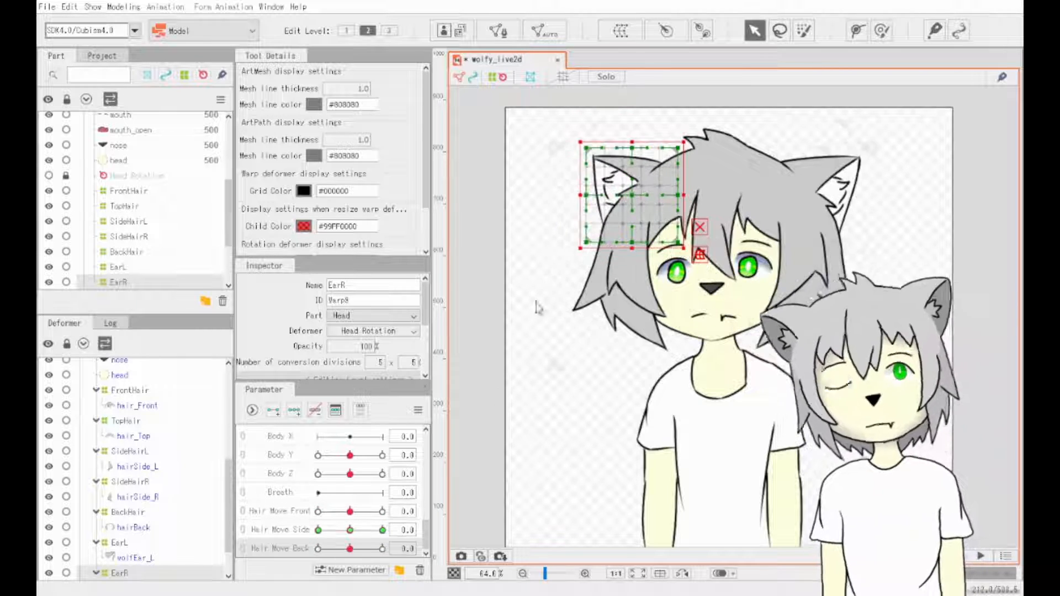
# - Deselect the ear deformer, save the model and collapse the Head part folder
pyautogui.click(537, 303)
pyautogui.hotkey('ctrl', 's')
pyautogui.scroll(4, 383, 505)
pyautogui.scroll(-4, 376, 505)
pyautogui.scroll(5, 106, 232)
pyautogui.click(84, 120)
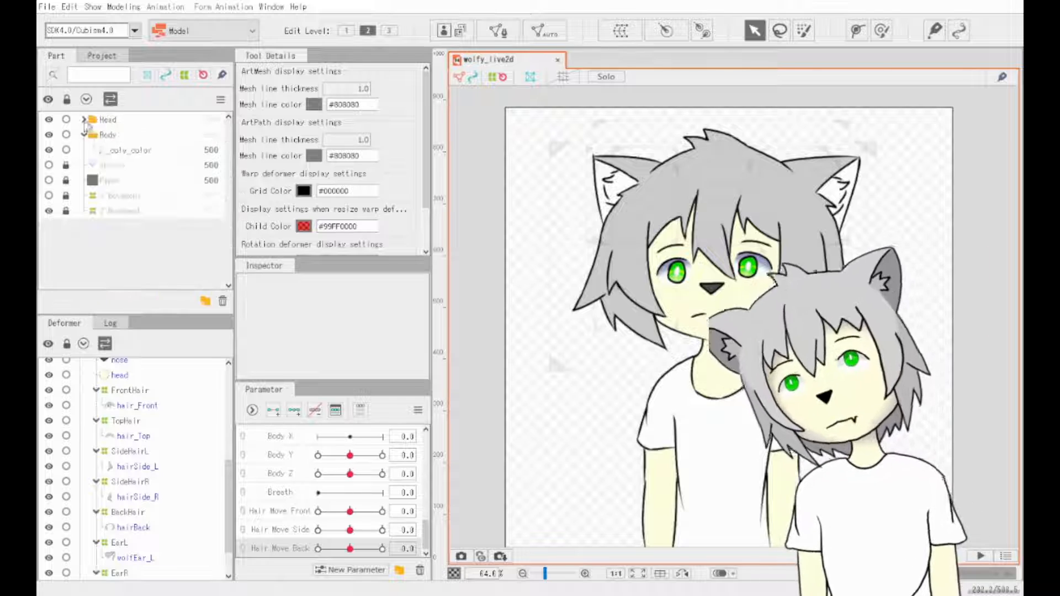
# - Create a warp deformer for the body_color mesh under Y Movement and name it BodyX
pyautogui.click(127, 149)
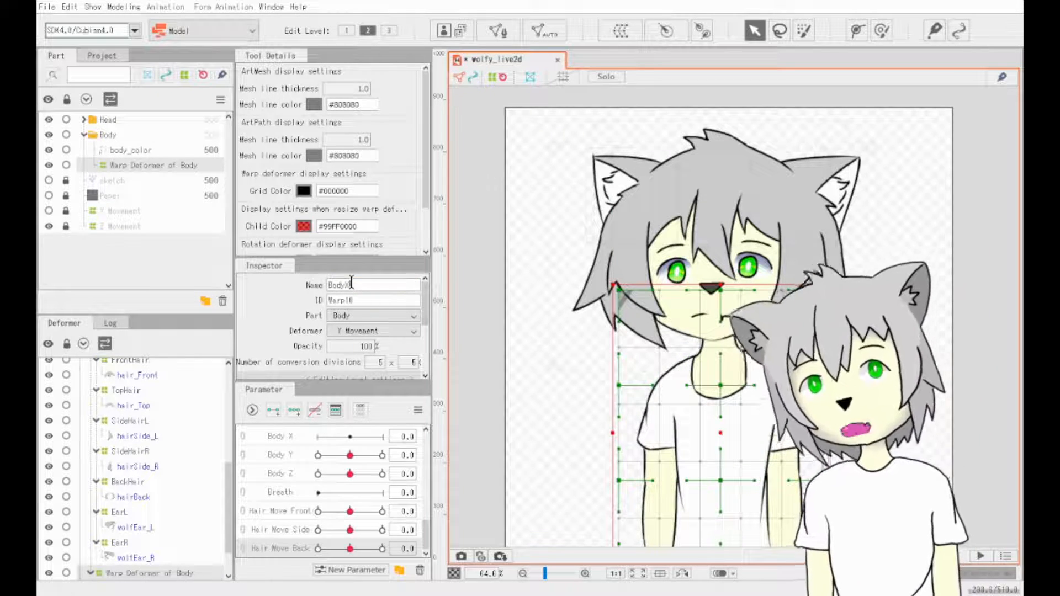
pyautogui.press('BackSpace')
pyautogui.press('BackSpace')
pyautogui.press('BackSpace')
pyautogui.press('BackSpace')
pyautogui.press('BackSpace')
pyautogui.press('Return')
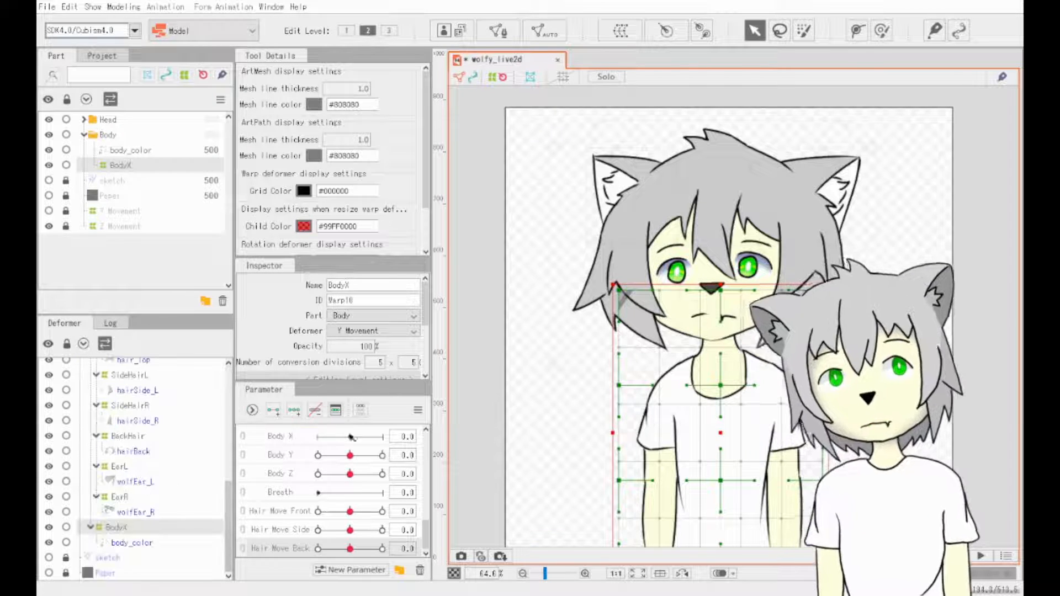
# - Add three Body X keys to the BodyX deformer and shift its middle grid points toward the canvas left, narrowing the left edge
pyautogui.click(280, 436)
pyautogui.click(294, 410)
pyautogui.moveTo(721, 480); pyautogui.dragTo(694, 479)
pyautogui.moveTo(721, 385); pyautogui.dragTo(694, 384)
pyautogui.moveTo(720, 290); pyautogui.dragTo(710, 292)
pyautogui.moveTo(619, 481); pyautogui.dragTo(625, 481)
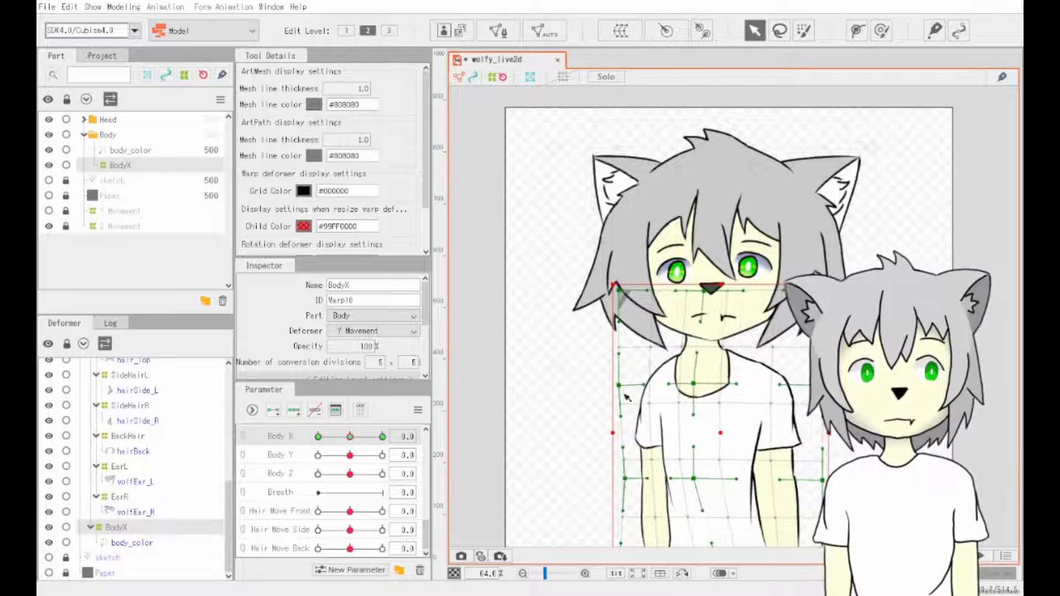
pyautogui.moveTo(619, 385); pyautogui.dragTo(626, 387)
# - Pull the left edge points of the BodyX grid inward and lower its upper left corner
pyautogui.moveTo(859, 530); pyautogui.dragTo(736, 405)
pyautogui.scroll(2, 458, 412)
pyautogui.moveTo(519, 460); pyautogui.dragTo(538, 457)
pyautogui.moveTo(528, 324); pyautogui.dragTo(534, 327)
pyautogui.moveTo(535, 243); pyautogui.dragTo(540, 323)
pyautogui.moveTo(525, 136); pyautogui.dragTo(541, 149)
pyautogui.moveTo(536, 272); pyautogui.dragTo(540, 273)
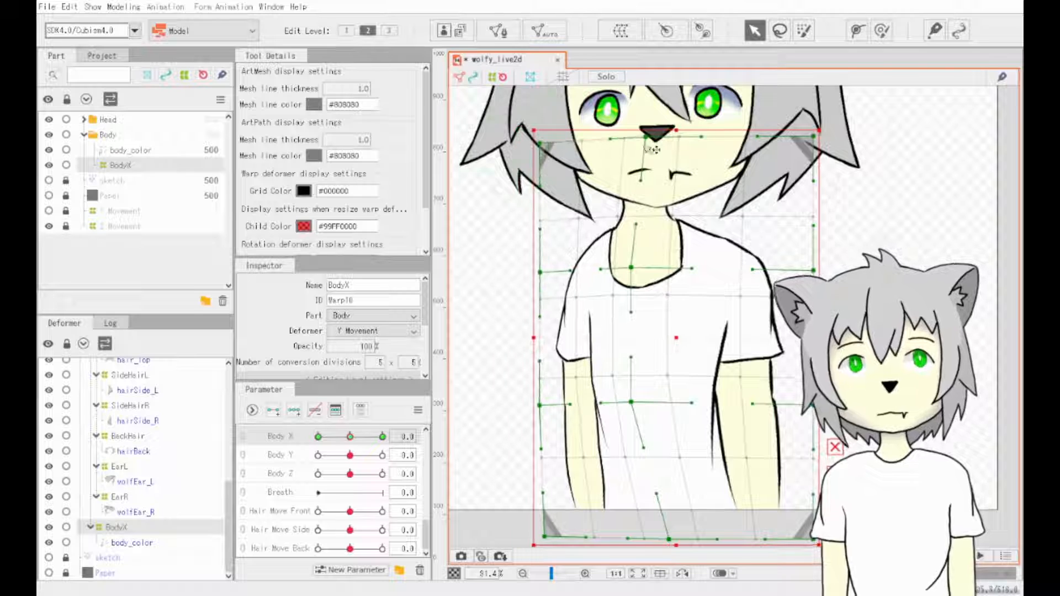
# - Lower the top edge of the BodyX grid, ease its middle points back toward the centre and pull the upper left corner inward
pyautogui.moveTo(646, 138); pyautogui.dragTo(648, 144)
pyautogui.moveTo(813, 136); pyautogui.dragTo(814, 144)
pyautogui.moveTo(631, 403); pyautogui.dragTo(651, 405)
pyautogui.moveTo(631, 268); pyautogui.dragTo(642, 271)
pyautogui.moveTo(647, 143); pyautogui.dragTo(641, 144)
pyautogui.moveTo(540, 144); pyautogui.dragTo(564, 143)
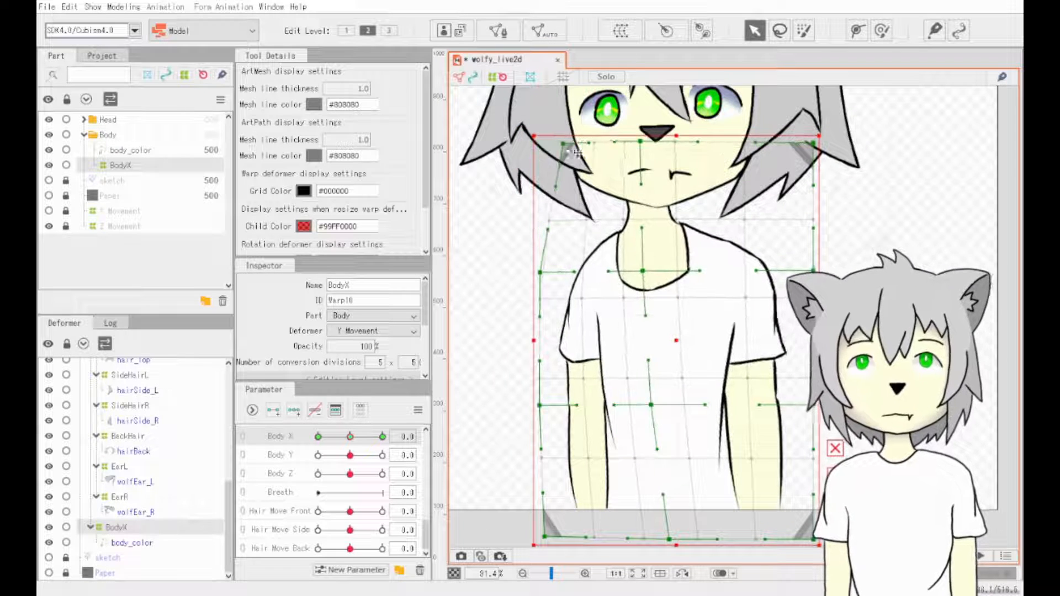
pyautogui.moveTo(640, 142); pyautogui.dragTo(646, 144)
# - At Body X 10.0, shift the BodyX grid's central points toward the canvas right and pull its right edge inward
pyautogui.moveTo(350, 437); pyautogui.dragTo(382, 453)
pyautogui.moveTo(669, 405); pyautogui.dragTo(691, 403)
pyautogui.moveTo(671, 271); pyautogui.dragTo(691, 269)
pyautogui.moveTo(813, 270); pyautogui.dragTo(800, 271)
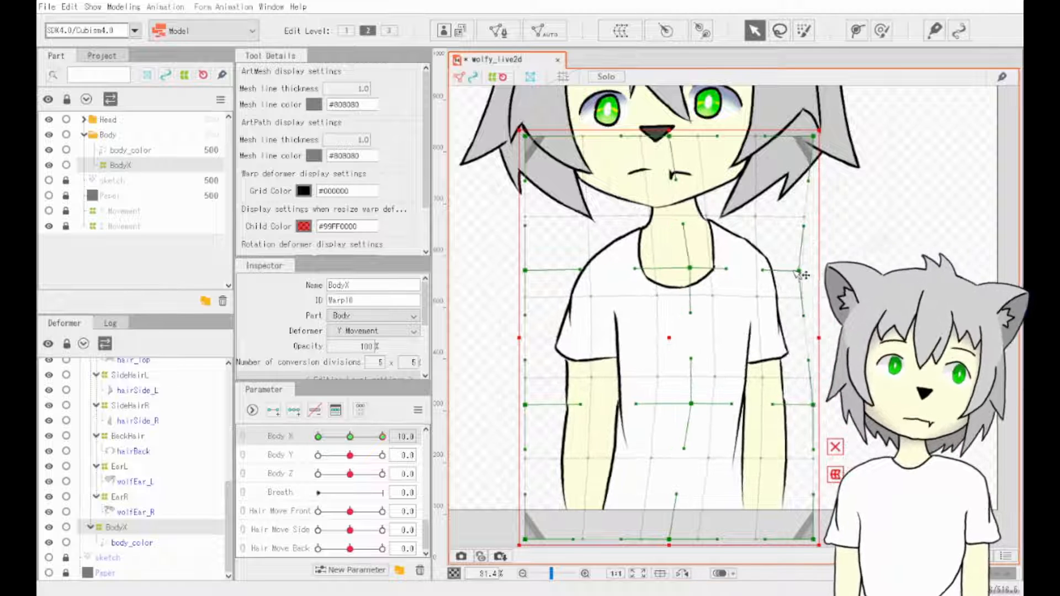
pyautogui.moveTo(813, 137); pyautogui.dragTo(798, 138)
pyautogui.moveTo(670, 137); pyautogui.dragTo(688, 138)
pyautogui.moveTo(669, 540); pyautogui.dragTo(690, 538)
# - Refine the torso turn at Body X 10.0 by easing back the central points, narrowing the right side and shifting the whole grid slightly left
pyautogui.moveTo(382, 437); pyautogui.dragTo(383, 437)
pyautogui.moveTo(686, 270); pyautogui.dragTo(679, 270)
pyautogui.moveTo(687, 405); pyautogui.dragTo(680, 405)
pyautogui.moveTo(686, 537); pyautogui.dragTo(677, 536)
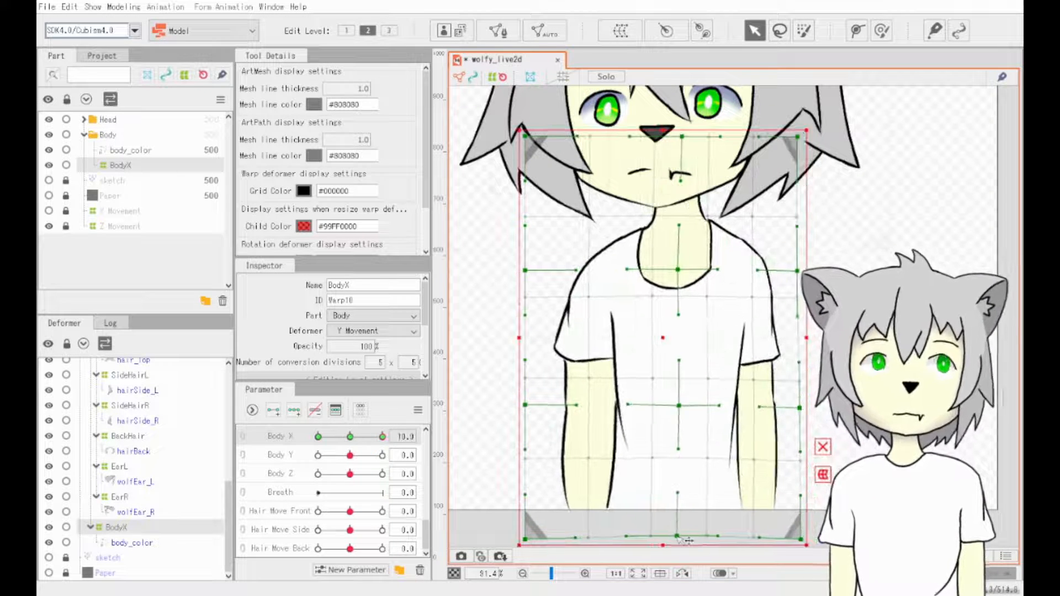
pyautogui.moveTo(685, 137); pyautogui.dragTo(679, 139)
pyautogui.moveTo(798, 138); pyautogui.dragTo(788, 138)
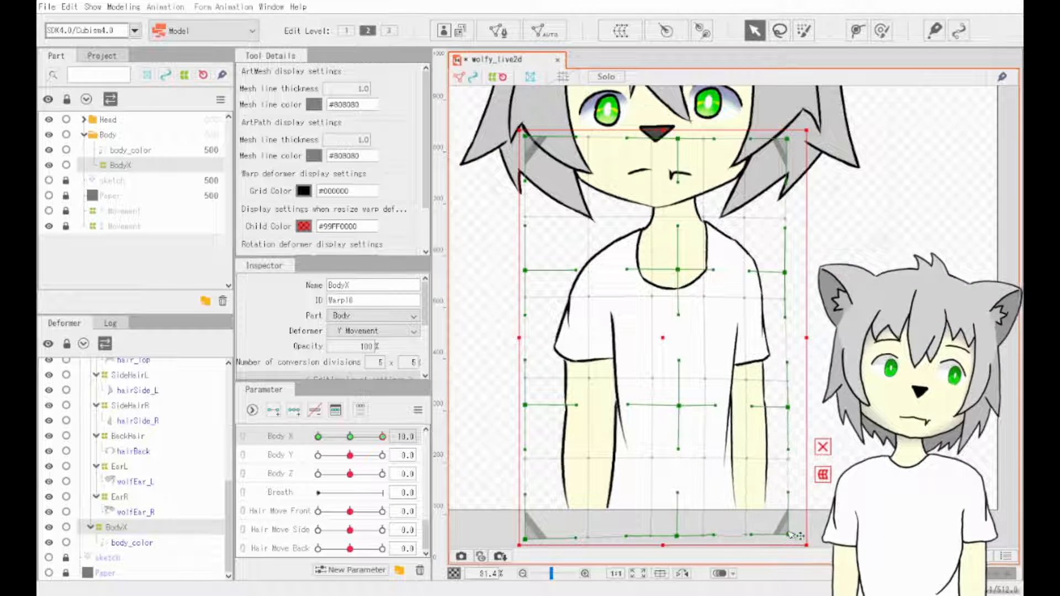
pyautogui.moveTo(399, 437); pyautogui.dragTo(395, 436)
pyautogui.moveTo(679, 365); pyautogui.dragTo(672, 365)
pyautogui.moveTo(383, 437); pyautogui.dragTo(406, 431)
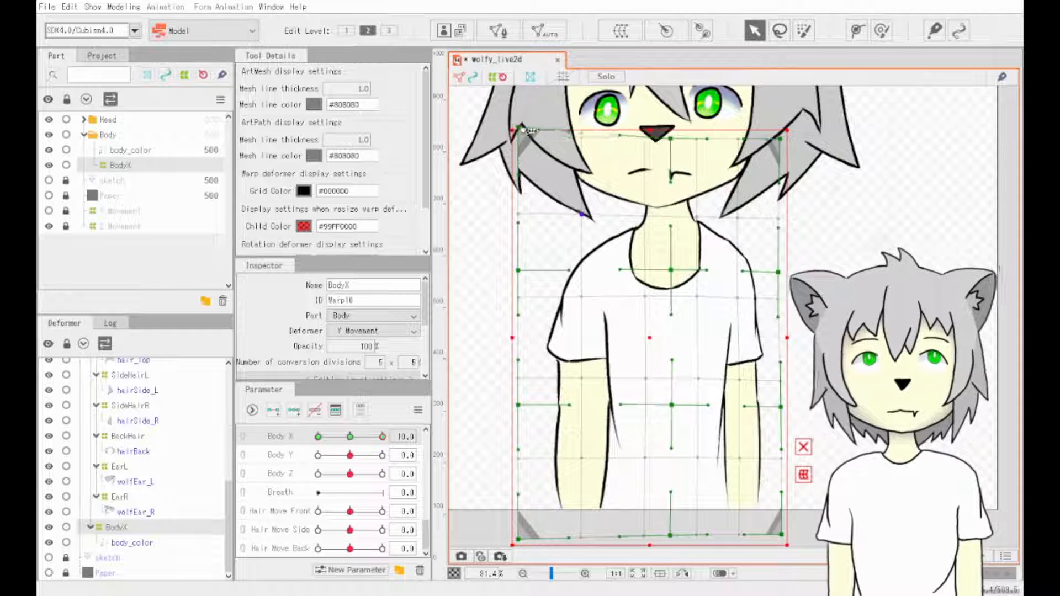
# - Slant the top edge of the BodyX grid at Body X 10.0 by raising its left corner and lowering its right corner
pyautogui.moveTo(525, 130); pyautogui.dragTo(525, 132)
pyautogui.rightClick(676, 143)
pyautogui.click(676, 163)
pyautogui.click(633, 140)
pyautogui.moveTo(782, 140); pyautogui.dragTo(784, 150)
pyautogui.moveTo(674, 143); pyautogui.dragTo(679, 147)
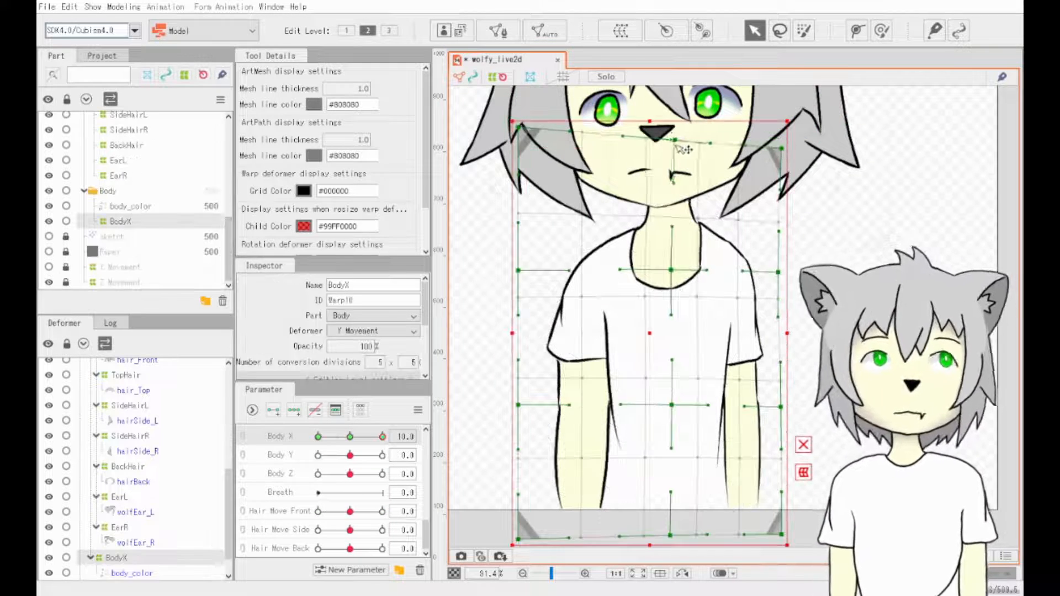
# - At Body X -10.0, shift the BodyX grid's central points slightly left and pull its left edge inward
pyautogui.scroll(-3, 624, 541)
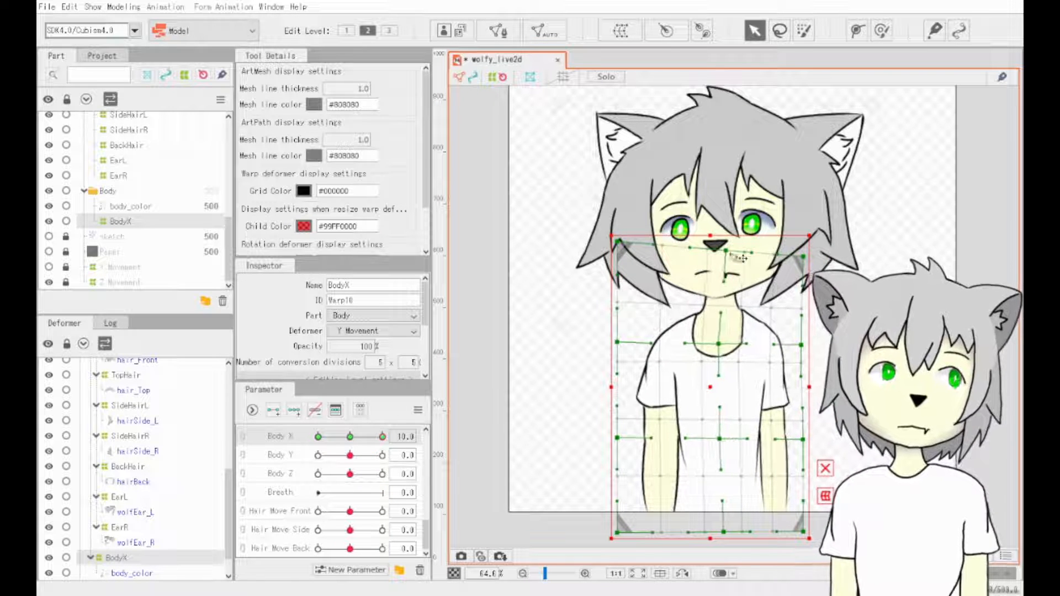
pyautogui.moveTo(348, 439)
pyautogui.mouseDown()
pyautogui.moveTo(384, 439)
pyautogui.moveTo(389, 457)
pyautogui.moveTo(350, 455)
pyautogui.mouseUp()
pyautogui.moveTo(350, 475)
pyautogui.mouseDown()
pyautogui.moveTo(388, 473)
pyautogui.moveTo(350, 474)
pyautogui.mouseUp()
pyautogui.moveTo(383, 436); pyautogui.dragTo(244, 436)
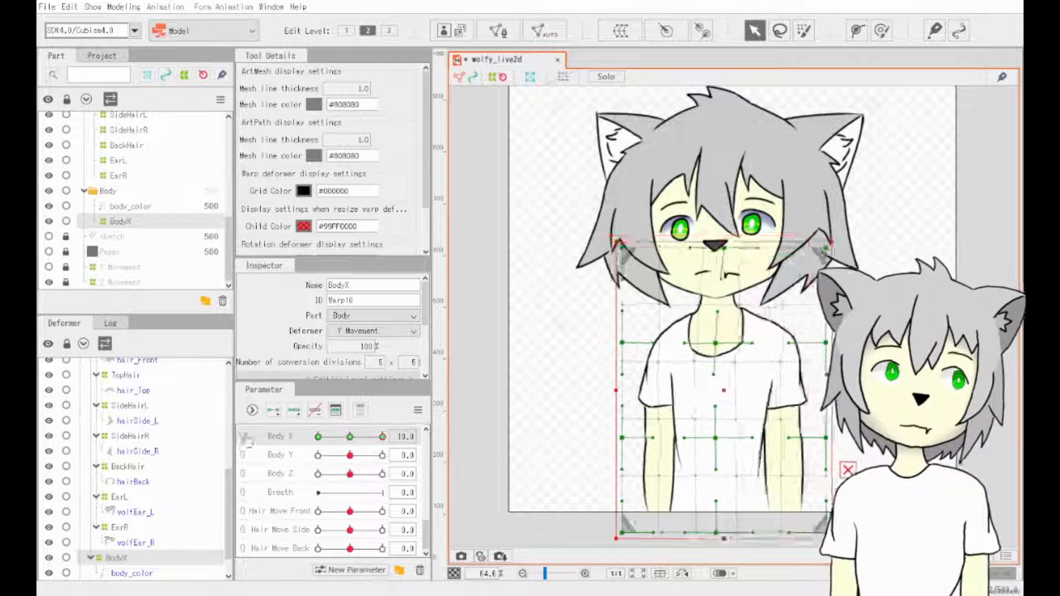
pyautogui.moveTo(715, 343); pyautogui.dragTo(712, 342)
pyautogui.moveTo(715, 438); pyautogui.dragTo(712, 438)
pyautogui.moveTo(623, 438); pyautogui.dragTo(629, 438)
pyautogui.moveTo(623, 343); pyautogui.dragTo(626, 341)
pyautogui.moveTo(622, 533); pyautogui.dragTo(628, 533)
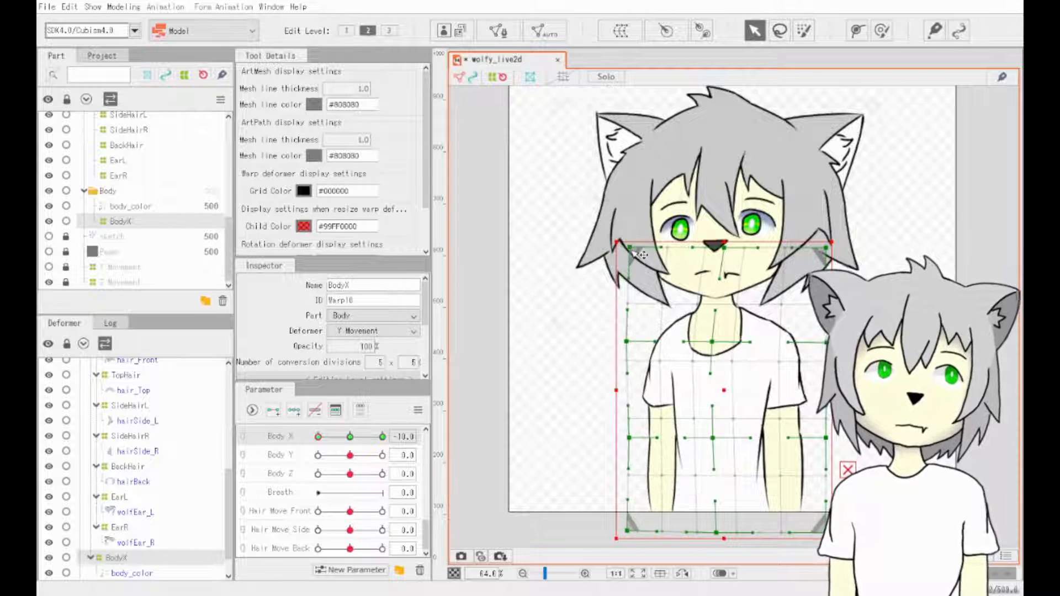
pyautogui.moveTo(630, 249); pyautogui.dragTo(628, 251)
pyautogui.moveTo(724, 248); pyautogui.dragTo(713, 242)
# - At Body X 10.0, lower the BodyX grid's upper right corner and shift the whole grid slightly right
pyautogui.moveTo(318, 436); pyautogui.dragTo(383, 437)
pyautogui.moveTo(809, 248); pyautogui.dragTo(799, 259)
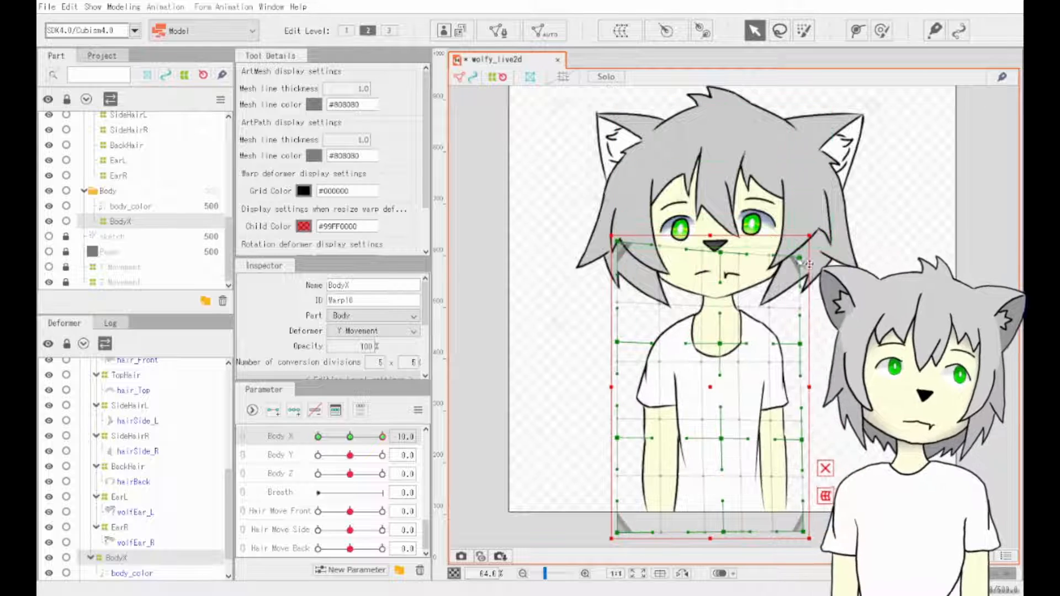
pyautogui.moveTo(383, 436)
pyautogui.mouseDown()
pyautogui.moveTo(350, 442)
pyautogui.moveTo(382, 455)
pyautogui.mouseUp()
pyautogui.moveTo(713, 387); pyautogui.dragTo(719, 387)
pyautogui.moveTo(382, 436)
pyautogui.mouseDown()
pyautogui.moveTo(322, 438)
pyautogui.moveTo(382, 437)
pyautogui.mouseUp()
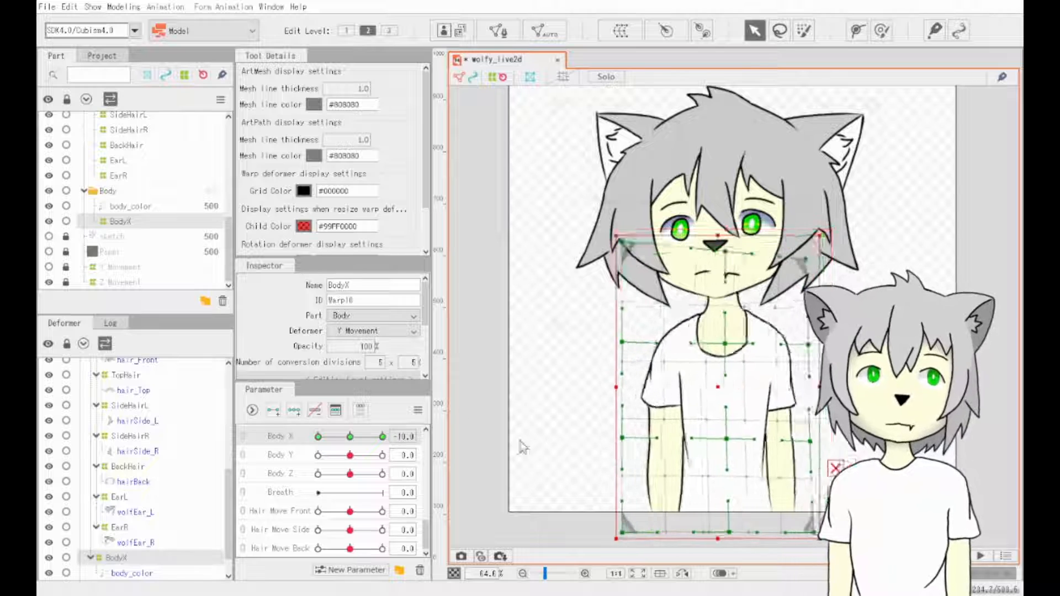
# - Reset Body X to 0, and hide and lock the hair, ears, facial features and deformers so only the head and body meshes show
pyautogui.click(350, 437)
pyautogui.click(49, 222)
pyautogui.click(66, 222)
pyautogui.click(84, 191)
pyautogui.moveTo(50, 170)
pyautogui.mouseDown()
pyautogui.moveTo(49, 261)
pyautogui.moveTo(66, 170)
pyautogui.mouseUp()
pyautogui.scroll(3, 67, 223)
pyautogui.scroll(2, 122, 195)
pyautogui.click(118, 186)
pyautogui.scroll(2, 67, 248)
pyautogui.moveTo(67, 247); pyautogui.dragTo(66, 135)
pyautogui.moveTo(49, 134); pyautogui.dragTo(49, 285)
pyautogui.scroll(-2, 49, 247)
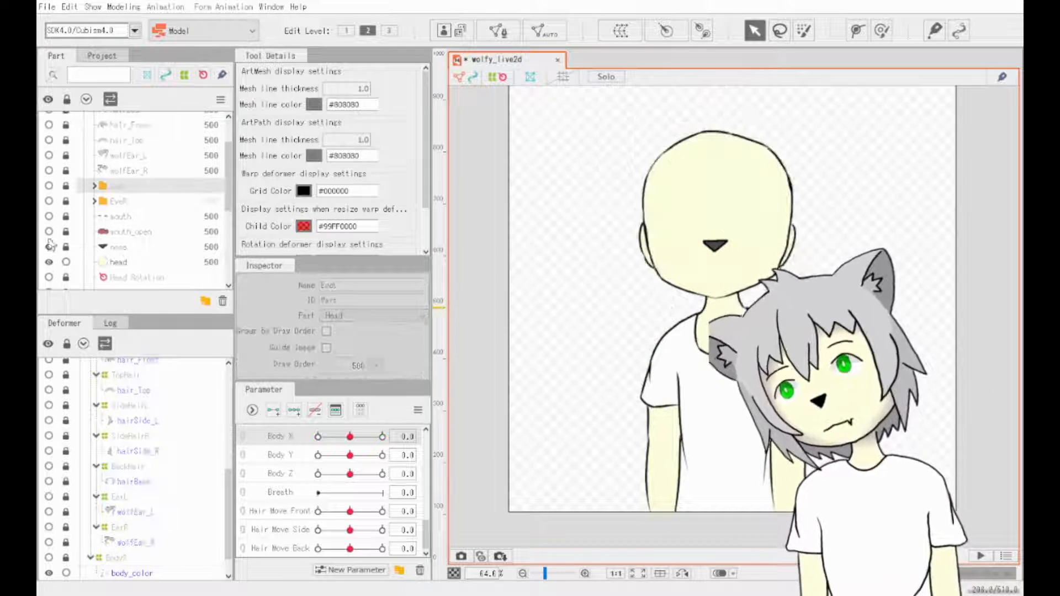
pyautogui.click(49, 247)
# - Create a warp deformer for the head mesh under Head Rotation with 2 x 3 Bezier divisions
pyautogui.click(118, 262)
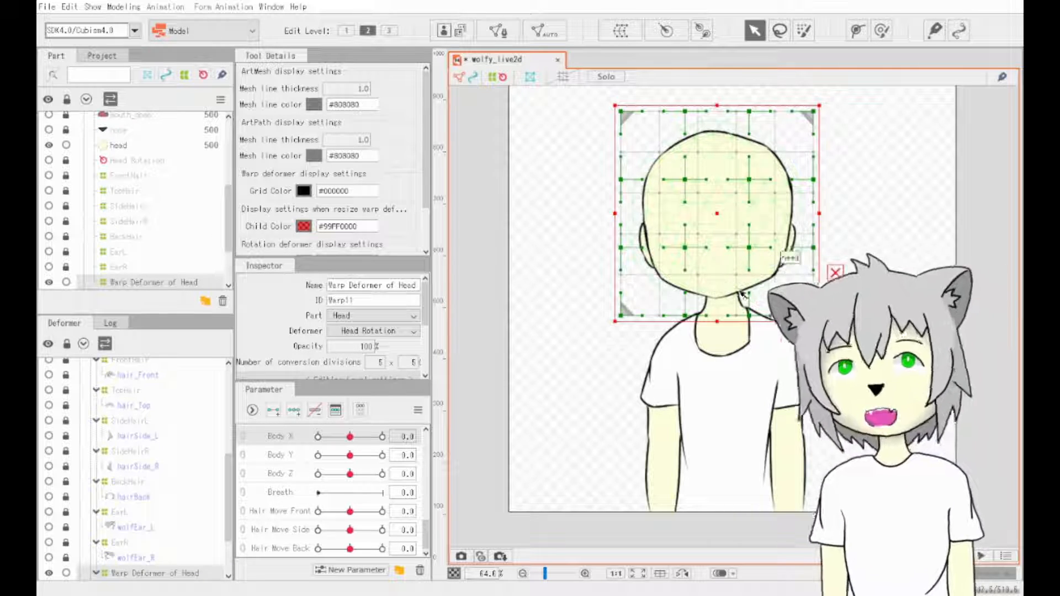
pyautogui.scroll(-5, 331, 331)
pyautogui.write('2')
pyautogui.press('Return')
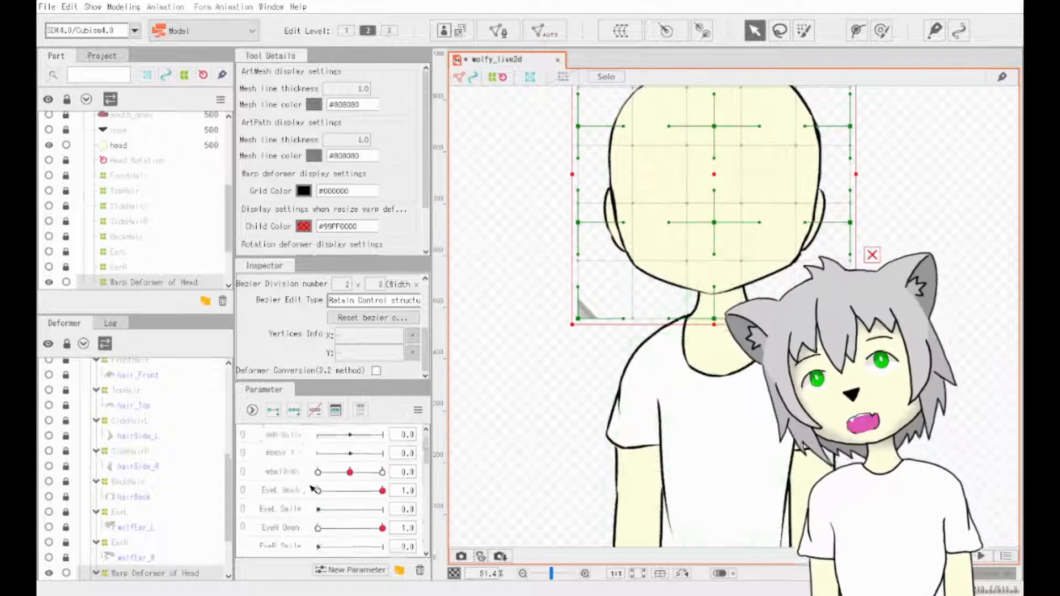
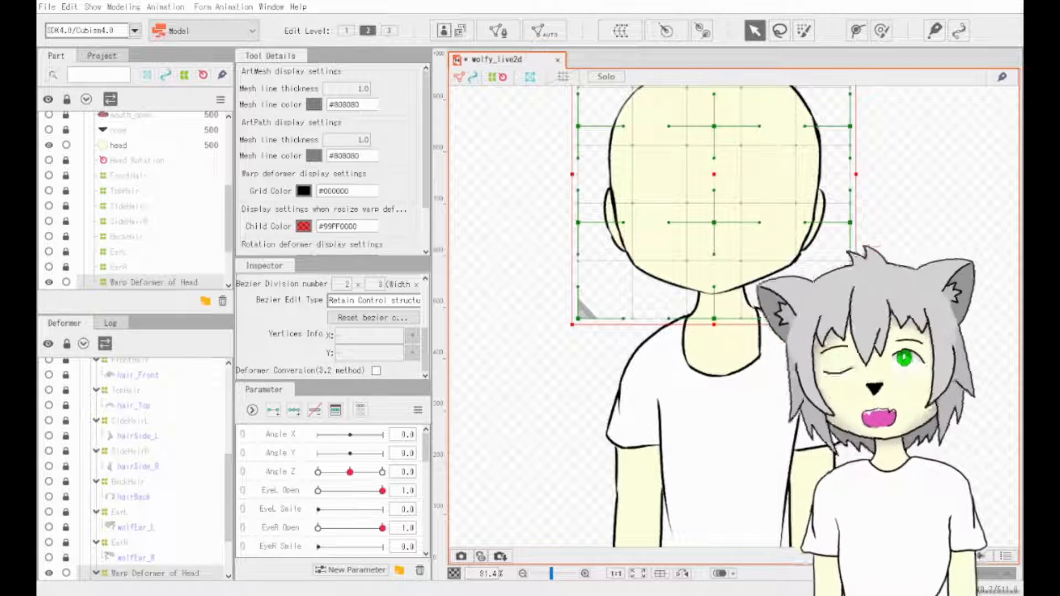
# - Add three Angle X keys to the head's warp deformer and rename it HeadRot
pyautogui.click(351, 473)
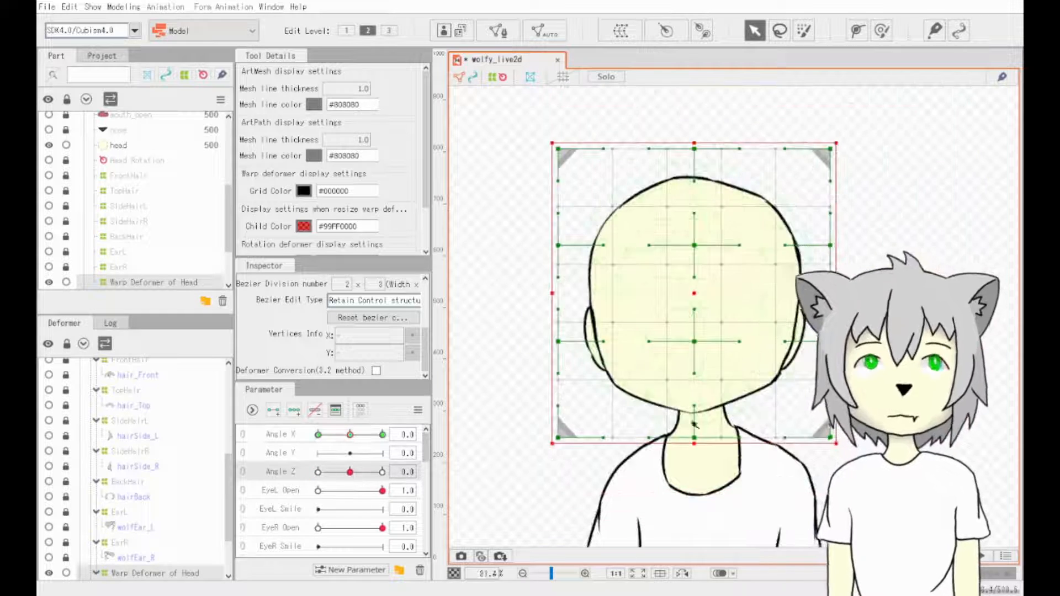
pyautogui.moveTo(695, 425); pyautogui.dragTo(753, 379)
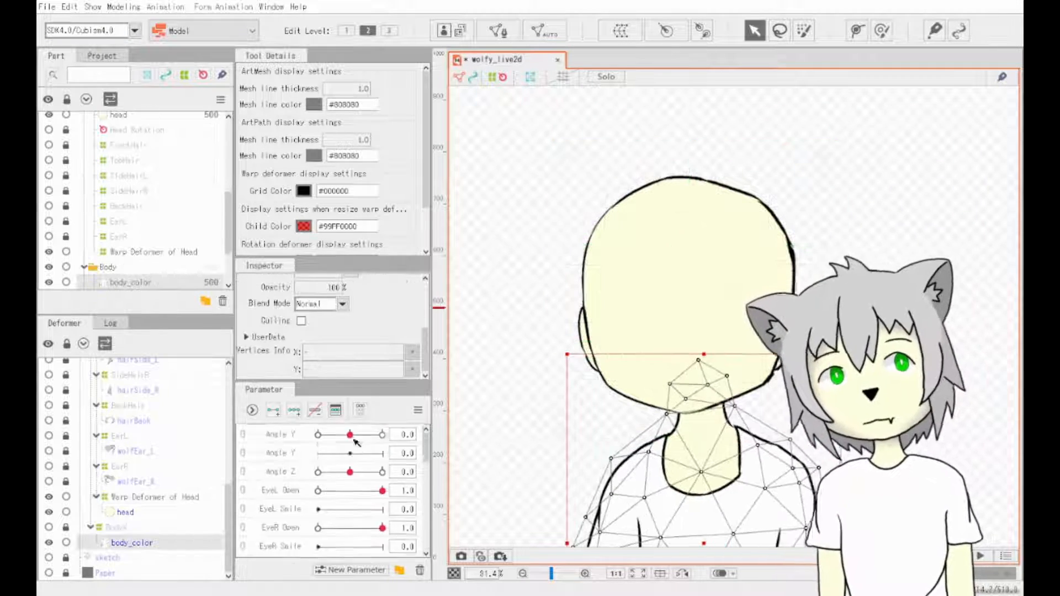
pyautogui.click(415, 301)
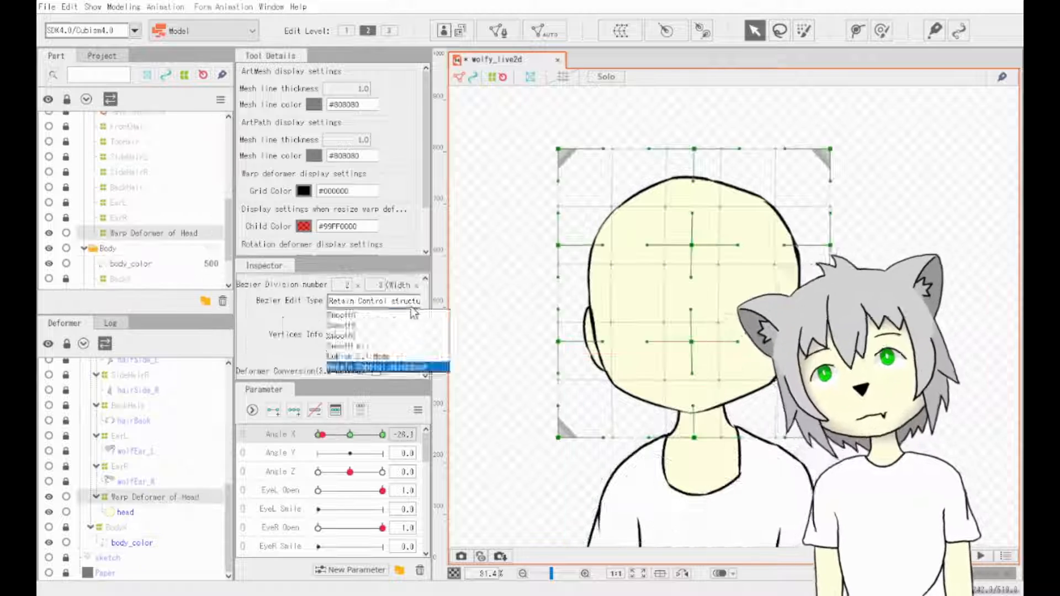
pyautogui.click(436, 296)
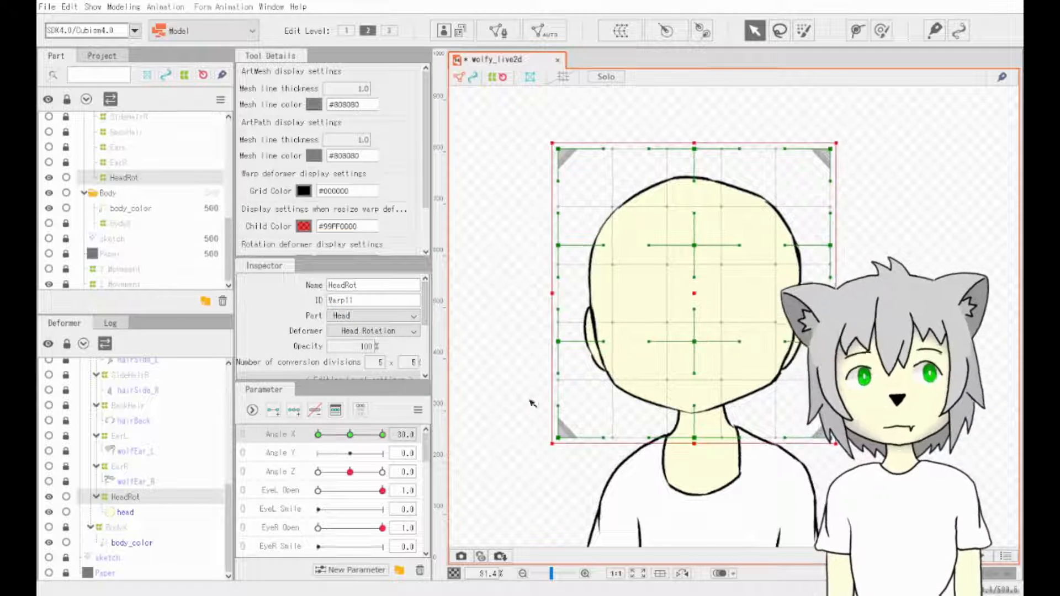
# - At Angle X -30.0, shift the HeadRot grid's central column to the left and pull its lower left edge slightly inward
pyautogui.moveTo(321, 435); pyautogui.dragTo(352, 437)
pyautogui.moveTo(695, 341); pyautogui.dragTo(658, 345)
pyautogui.moveTo(694, 245); pyautogui.dragTo(659, 243)
pyautogui.moveTo(694, 149); pyautogui.dragTo(687, 147)
pyautogui.moveTo(694, 438); pyautogui.dragTo(680, 438)
pyautogui.moveTo(557, 438); pyautogui.dragTo(561, 426)
pyautogui.moveTo(558, 342); pyautogui.dragTo(561, 341)
# - At Angle X 30.0, shift the HeadRot grid's central column to the right and nudge its lower right corner inward
pyautogui.moveTo(318, 435); pyautogui.dragTo(382, 434)
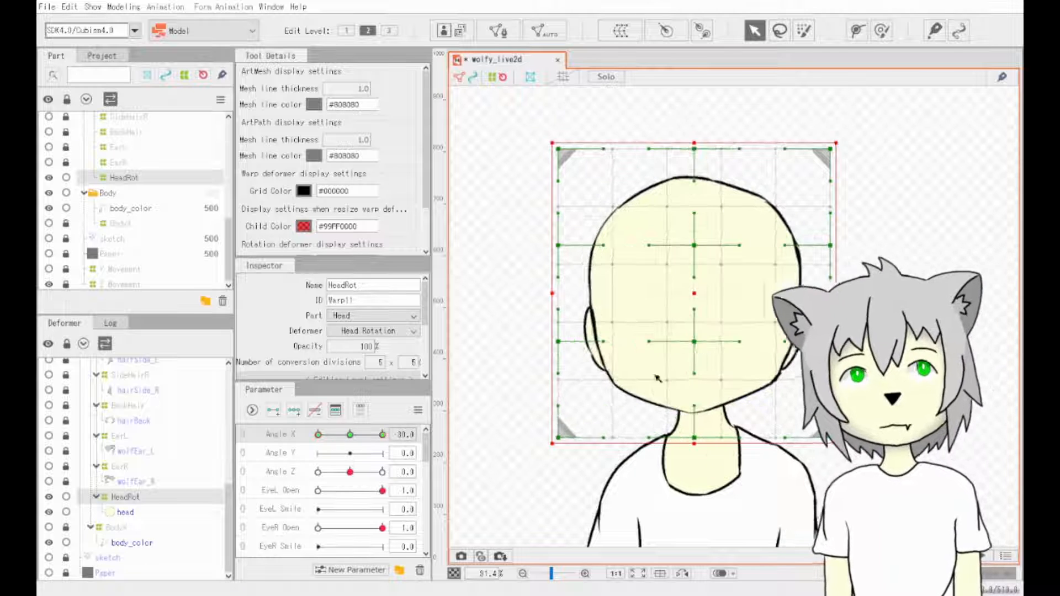
pyautogui.moveTo(694, 341); pyautogui.dragTo(724, 342)
pyautogui.moveTo(695, 245); pyautogui.dragTo(721, 243)
pyautogui.moveTo(694, 148); pyautogui.dragTo(703, 149)
pyautogui.moveTo(694, 438); pyautogui.dragTo(719, 439)
pyautogui.moveTo(831, 438); pyautogui.dragTo(828, 435)
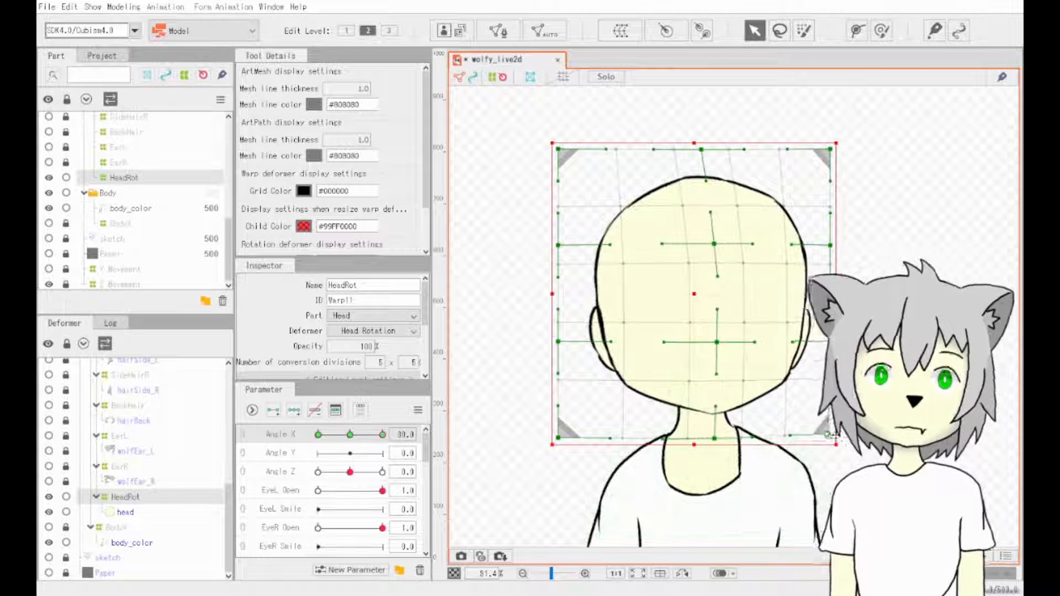
# - Try nudging the HeadRot grid's left edge further inward at Angle X -30.0 and preview the head turn
pyautogui.moveTo(382, 434); pyautogui.dragTo(318, 434)
pyautogui.moveTo(561, 342); pyautogui.dragTo(565, 341)
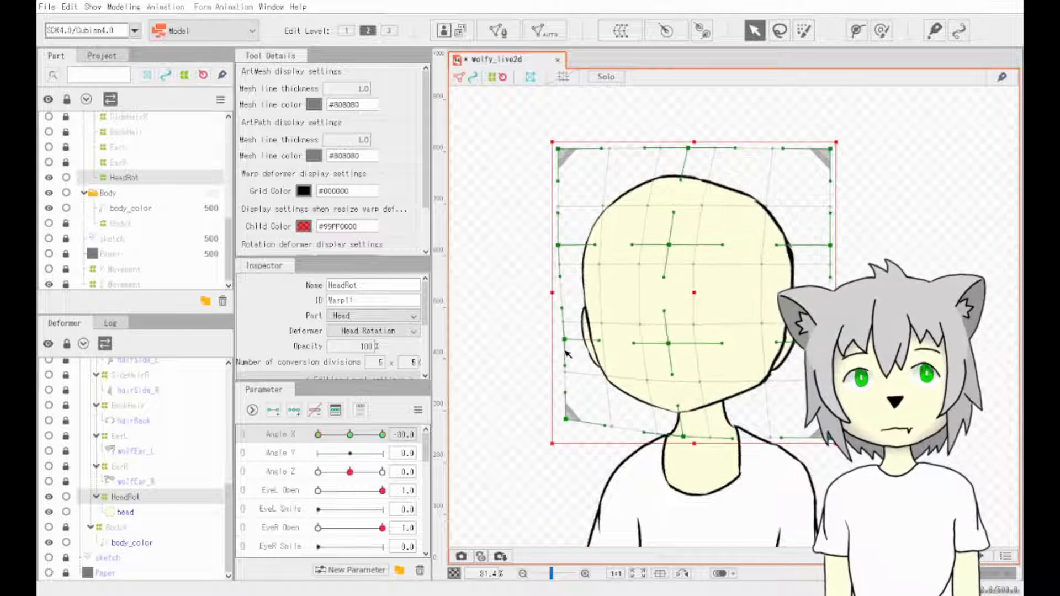
pyautogui.click(582, 341)
pyautogui.hotkey('ctrl', 'z')
pyautogui.moveTo(318, 434); pyautogui.dragTo(508, 435)
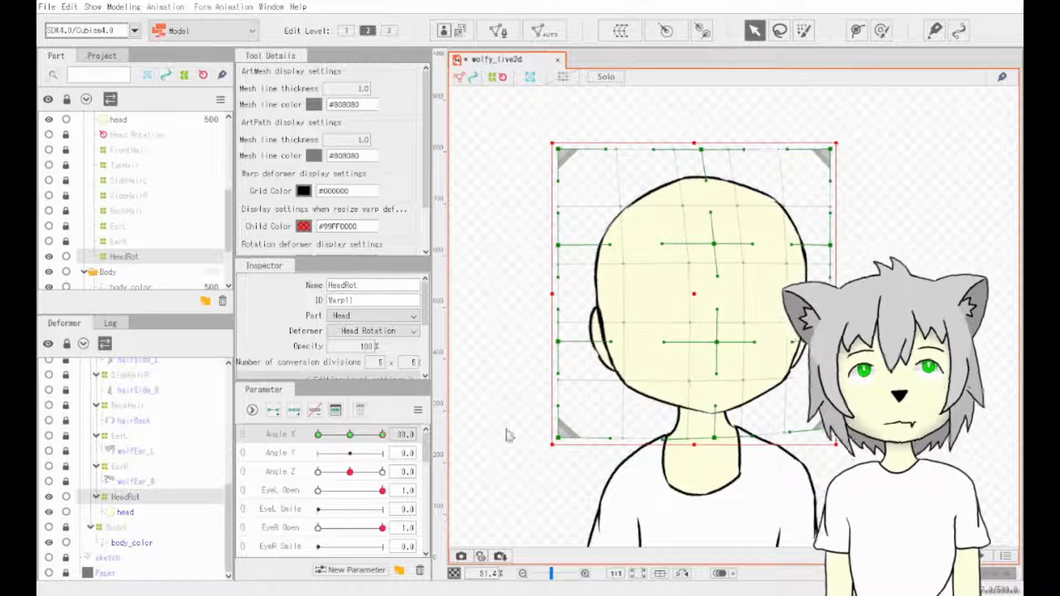
# - Show and unlock the nose mesh and add three Angle X keys to it
pyautogui.moveTo(399, 437); pyautogui.dragTo(319, 435)
pyautogui.scroll(3, 138, 232)
pyautogui.click(48, 215)
pyautogui.click(67, 215)
pyautogui.click(118, 216)
pyautogui.click(294, 411)
# - Shift the nose left at Angle X -30.0 and right at Angle X 30.0, and return Angle X to 0
pyautogui.moveTo(694, 335); pyautogui.dragTo(667, 329)
pyautogui.moveTo(319, 434); pyautogui.dragTo(382, 435)
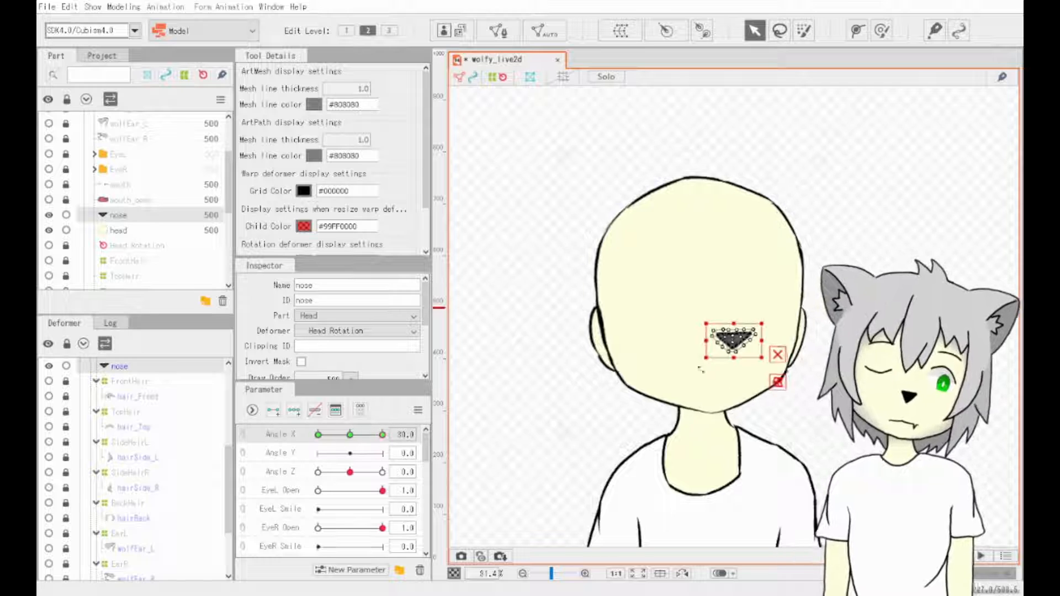
pyautogui.click(360, 434)
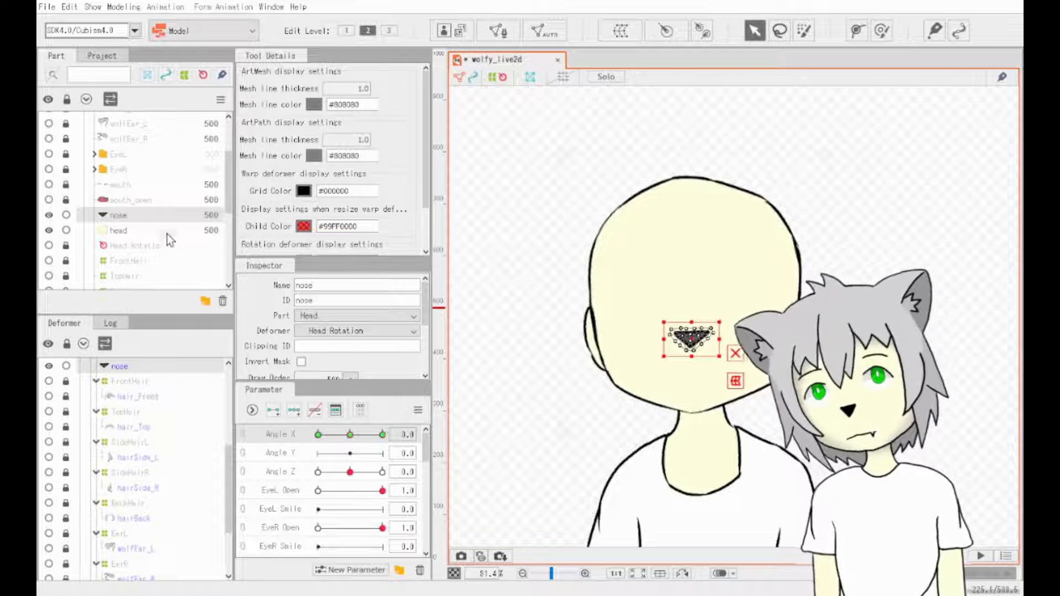
# - Add three Angle Y keys to the HeadRot deformer, and hide and lock the nose
pyautogui.click(168, 234)
pyautogui.scroll(-5, 133, 176)
pyautogui.click(134, 176)
pyautogui.click(351, 454)
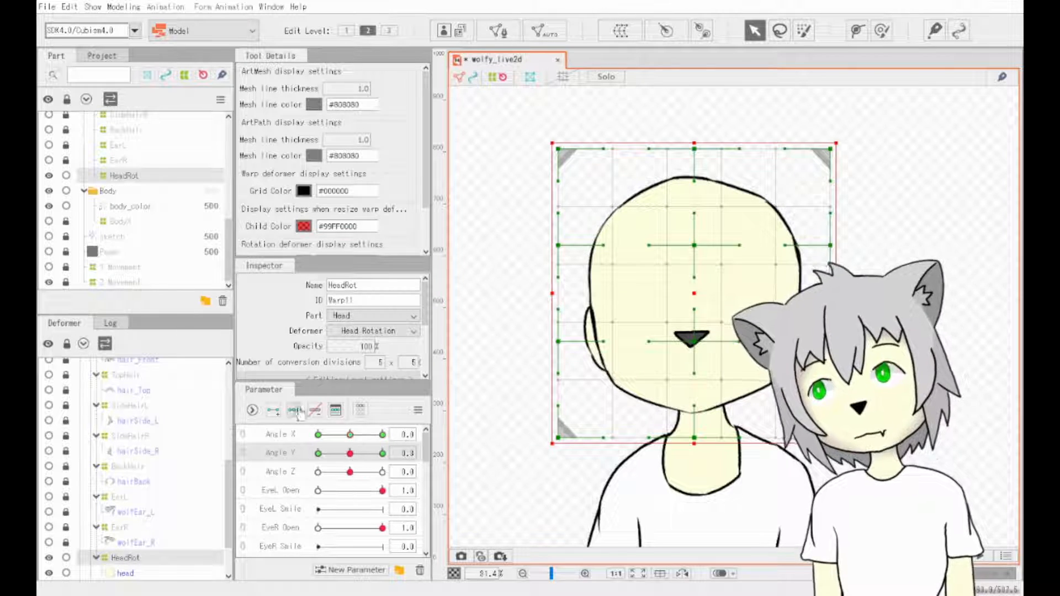
pyautogui.scroll(5, 95, 194)
pyautogui.click(64, 250)
pyautogui.moveTo(694, 245); pyautogui.dragTo(692, 220)
pyautogui.moveTo(694, 342); pyautogui.dragTo(692, 339)
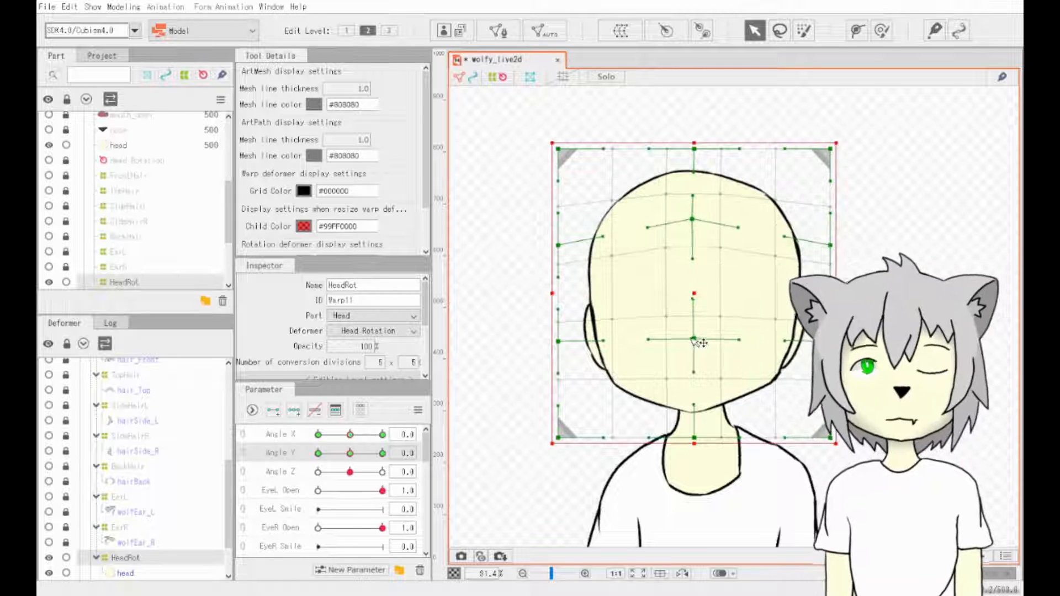
pyautogui.hotkey('ctrl', 'z')
pyautogui.hotkey('ctrl', 'z')
# - At Angle Y 30.0, raise the HeadRot grid's central points and its two bottom corners
pyautogui.click(382, 453)
pyautogui.moveTo(694, 245); pyautogui.dragTo(693, 213)
pyautogui.moveTo(694, 342); pyautogui.dragTo(694, 305)
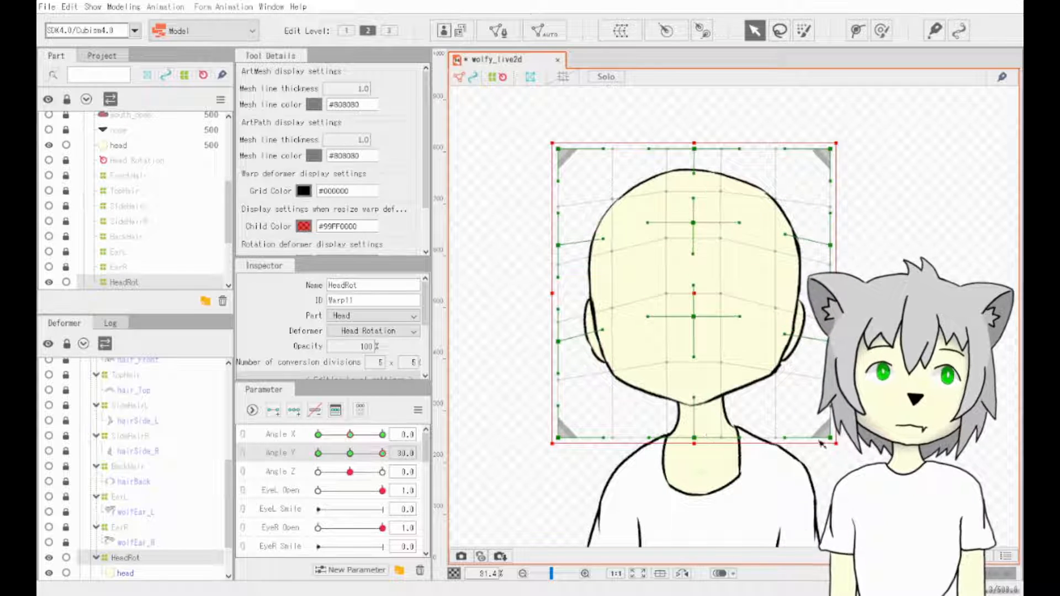
pyautogui.moveTo(831, 438); pyautogui.dragTo(828, 413)
pyautogui.moveTo(558, 438); pyautogui.dragTo(564, 425)
pyautogui.moveTo(694, 423); pyautogui.dragTo(695, 436)
# - At Angle Y 30.0, lower the HeadRot grid's top corners and top centre, and nudge its left edge points
pyautogui.moveTo(831, 150); pyautogui.dragTo(829, 167)
pyautogui.moveTo(558, 149); pyautogui.dragTo(555, 164)
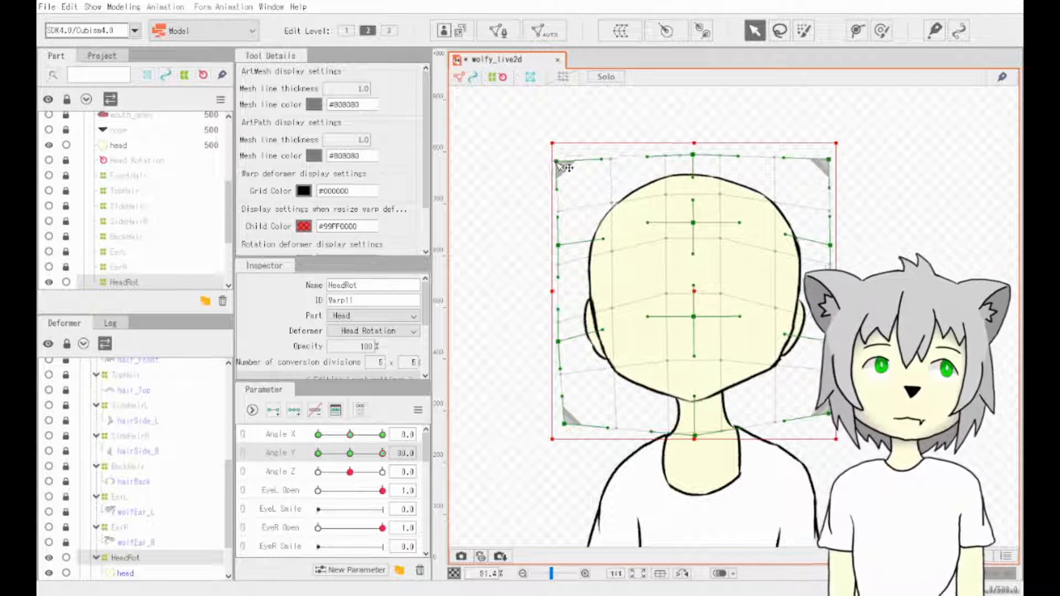
pyautogui.moveTo(694, 150); pyautogui.dragTo(693, 155)
pyautogui.moveTo(693, 223); pyautogui.dragTo(693, 225)
pyautogui.moveTo(558, 245); pyautogui.dragTo(556, 253)
pyautogui.moveTo(559, 341); pyautogui.dragTo(561, 342)
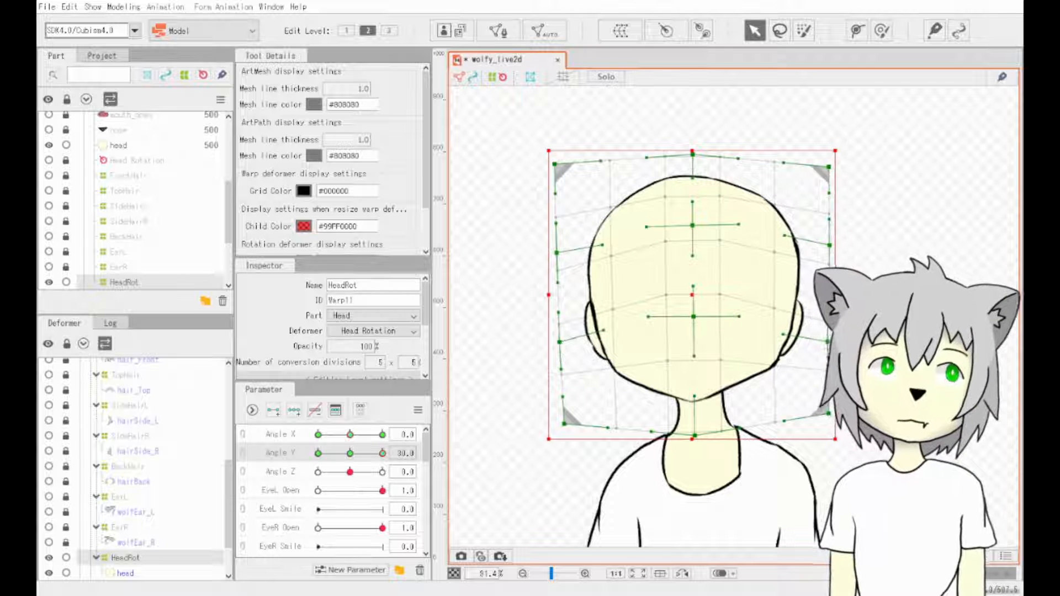
# - At Angle Y -30.0, lower the HeadRot grid's two central points and its bottom centre point
pyautogui.click(318, 453)
pyautogui.moveTo(694, 342); pyautogui.dragTo(693, 365)
pyautogui.moveTo(694, 438); pyautogui.dragTo(693, 450)
pyautogui.moveTo(694, 245); pyautogui.dragTo(692, 275)
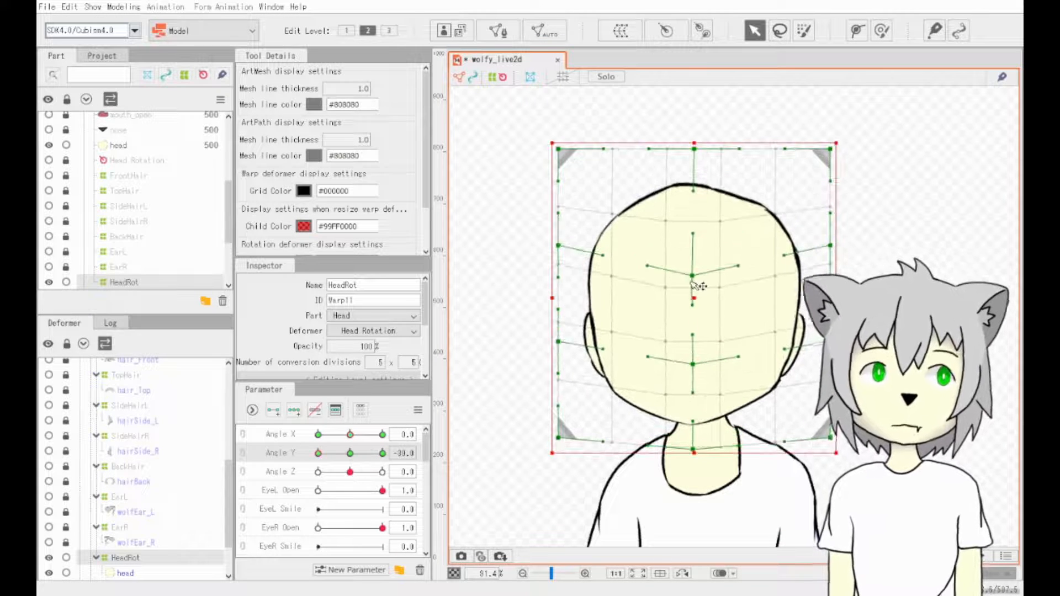
# - At Angle Y -30.0, lower the HeadRot grid's top edge and left edge points, and raise its bottom corners slightly
pyautogui.moveTo(695, 149); pyautogui.dragTo(696, 163)
pyautogui.moveTo(830, 149); pyautogui.dragTo(832, 164)
pyautogui.moveTo(558, 149); pyautogui.dragTo(558, 167)
pyautogui.moveTo(558, 245); pyautogui.dragTo(558, 256)
pyautogui.moveTo(558, 342); pyautogui.dragTo(554, 349)
pyautogui.moveTo(558, 438); pyautogui.dragTo(555, 433)
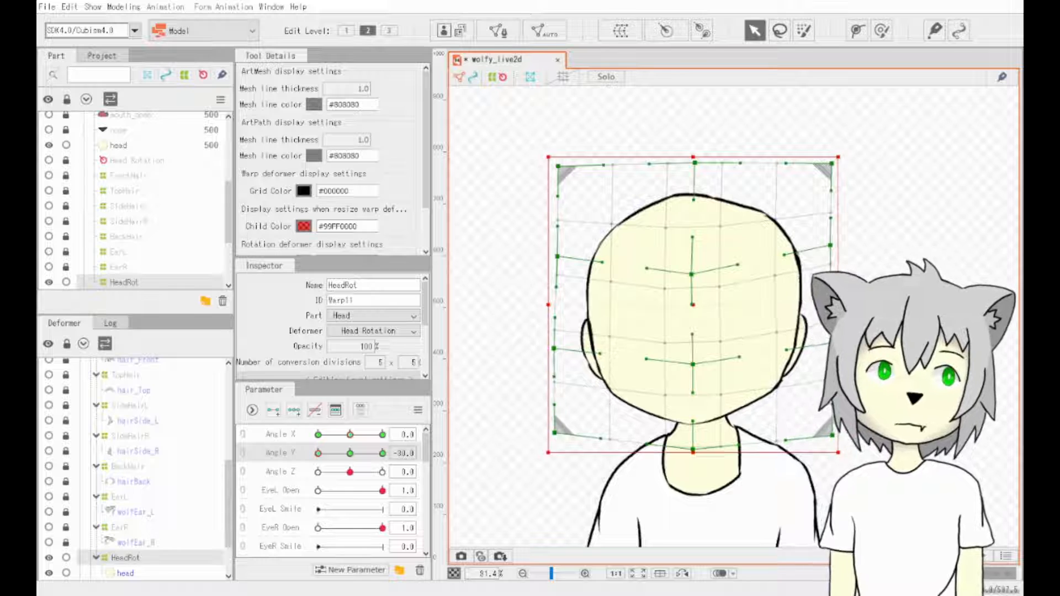
pyautogui.moveTo(830, 438); pyautogui.dragTo(827, 431)
pyautogui.moveTo(693, 365); pyautogui.dragTo(694, 369)
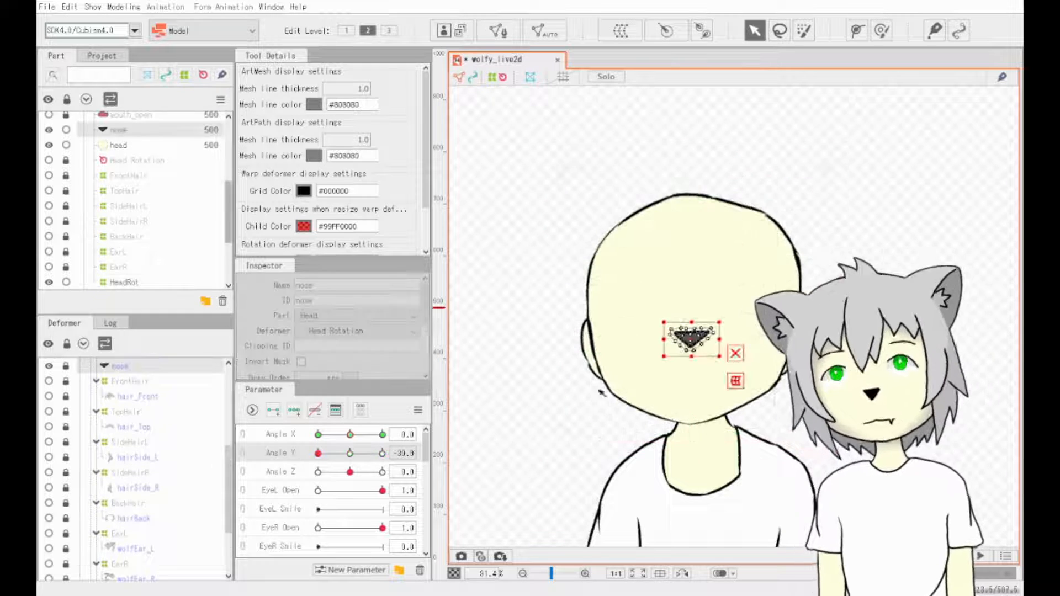
# - Add three Angle Y keys to the nose, lower it at Angle Y -30.0, and save the model
pyautogui.click(318, 453)
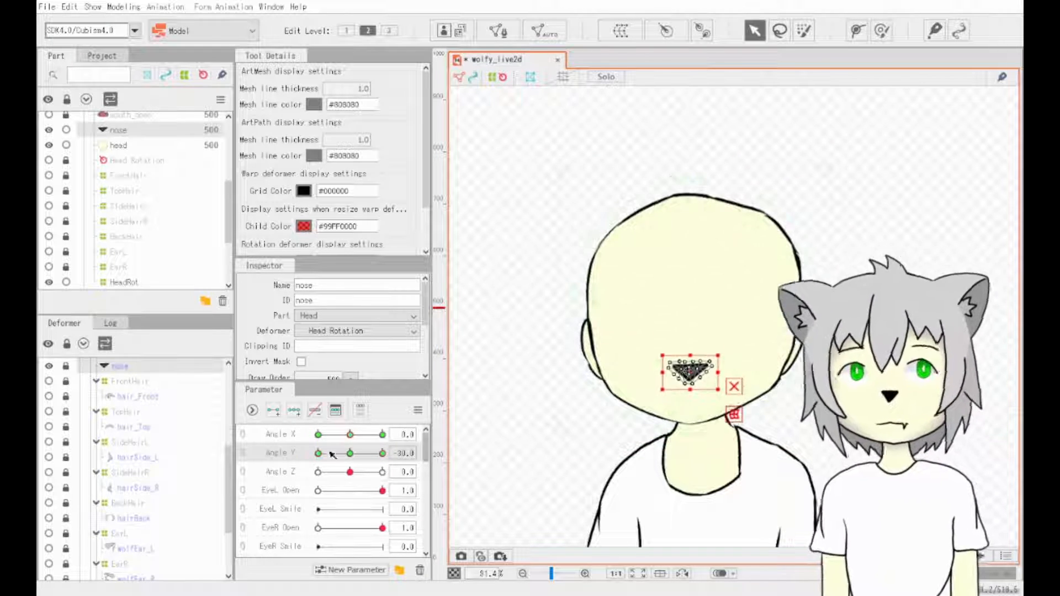
pyautogui.moveTo(332, 454)
pyautogui.mouseDown()
pyautogui.moveTo(363, 468)
pyautogui.moveTo(351, 458)
pyautogui.mouseUp()
pyautogui.moveTo(318, 436); pyautogui.dragTo(383, 454)
pyautogui.moveTo(383, 435); pyautogui.dragTo(310, 442)
pyautogui.hotkey('ctrl', 'd')
pyautogui.hotkey('ctrl', 's')
# - Show and unlock the EyeL and EyeR part folders
pyautogui.scroll(-3, 140, 211)
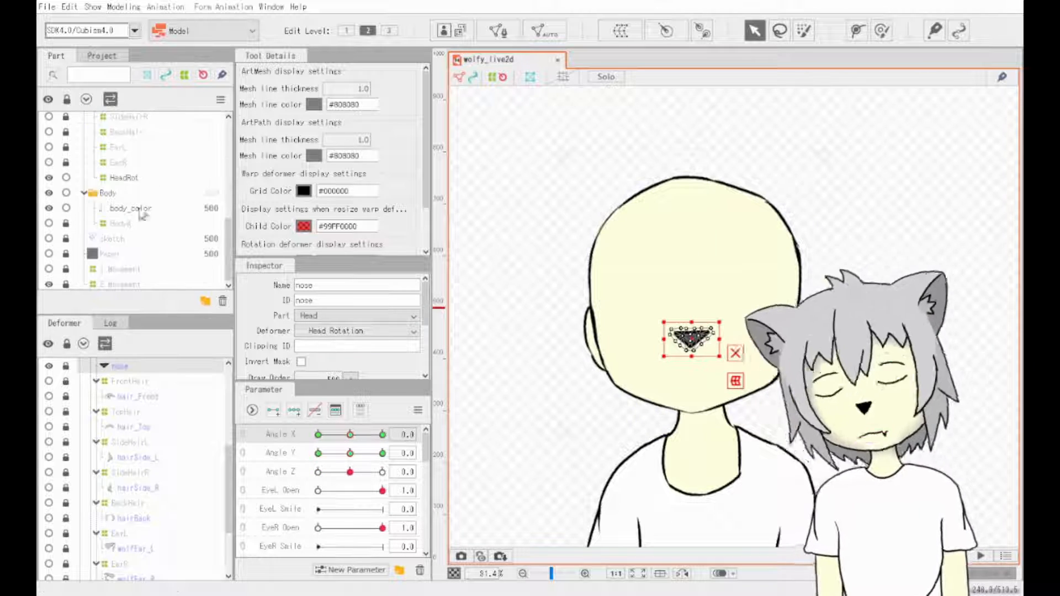
pyautogui.scroll(4, 140, 211)
pyautogui.click(66, 192)
pyautogui.click(49, 131)
pyautogui.click(48, 146)
pyautogui.click(67, 145)
pyautogui.click(66, 131)
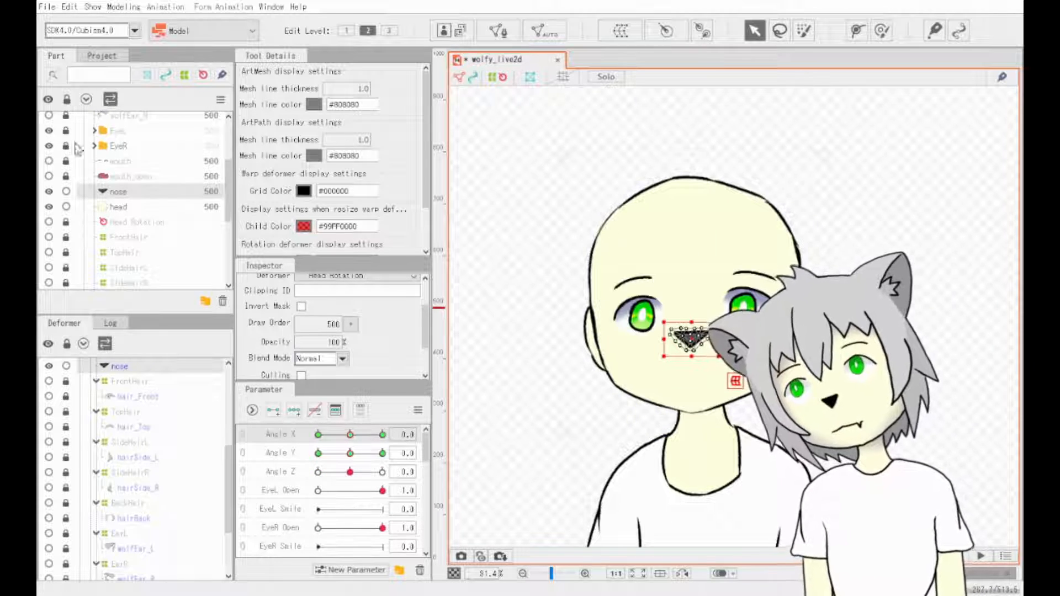
# - Create a warp deformer for eyelash_R, iris_R and eyewh_R in the EyeR folder
pyautogui.click(119, 147)
pyautogui.click(634, 31)
pyautogui.click(717, 479)
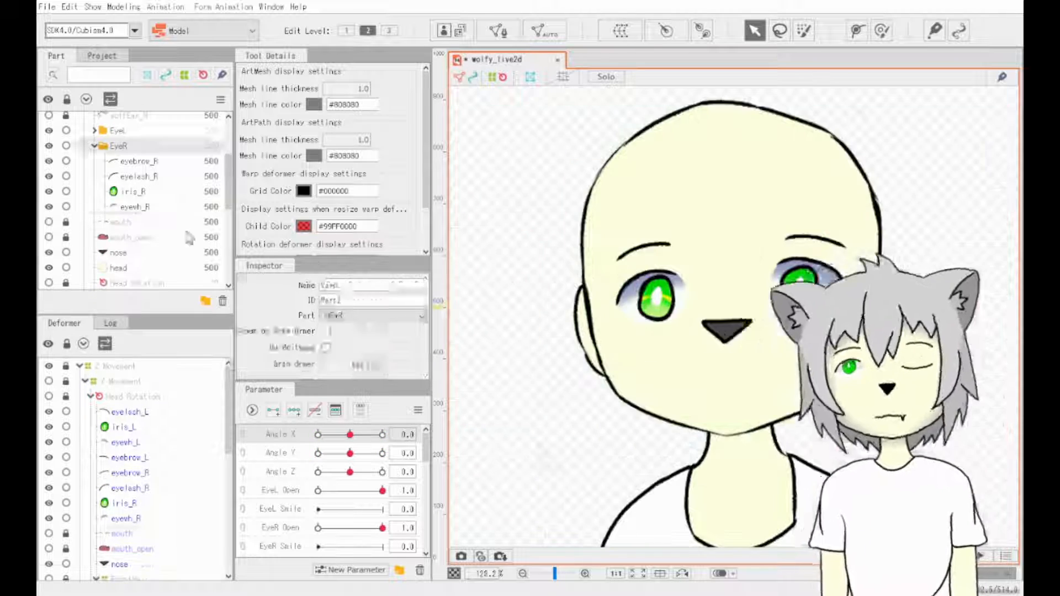
pyautogui.click(135, 176)
pyautogui.keyDown('shift'); pyautogui.click(133, 207); pyautogui.keyUp('shift')
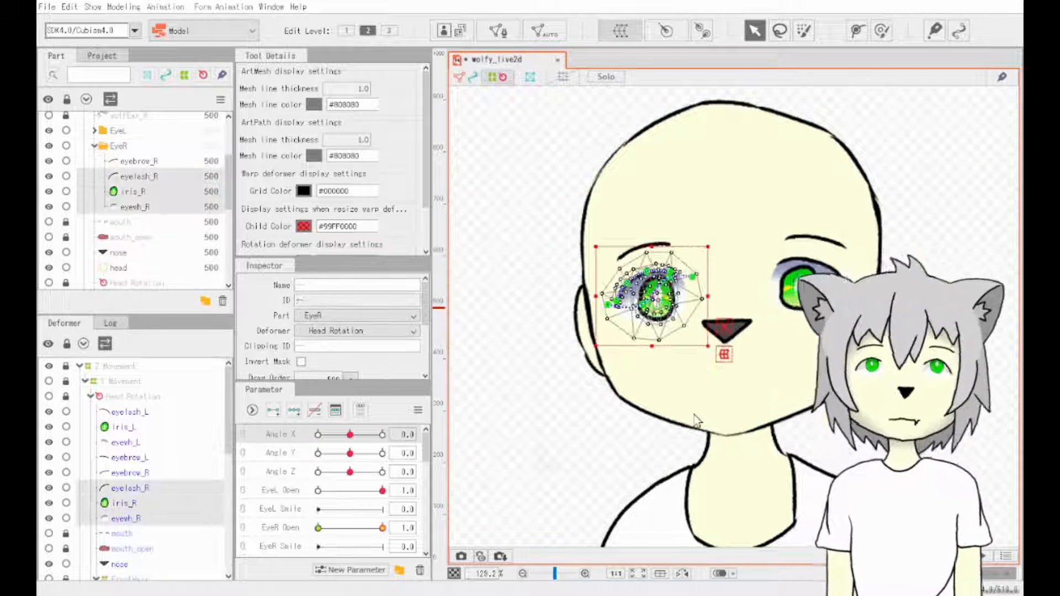
pyautogui.click(717, 479)
# - Move eyebrow_R and eyebrow_L out of their eye folders, and place iris_L first in the EyeL folder
pyautogui.scroll(2, 153, 180)
pyautogui.moveTo(151, 217); pyautogui.dragTo(140, 180)
pyautogui.click(95, 201)
pyautogui.moveTo(134, 232); pyautogui.dragTo(134, 208)
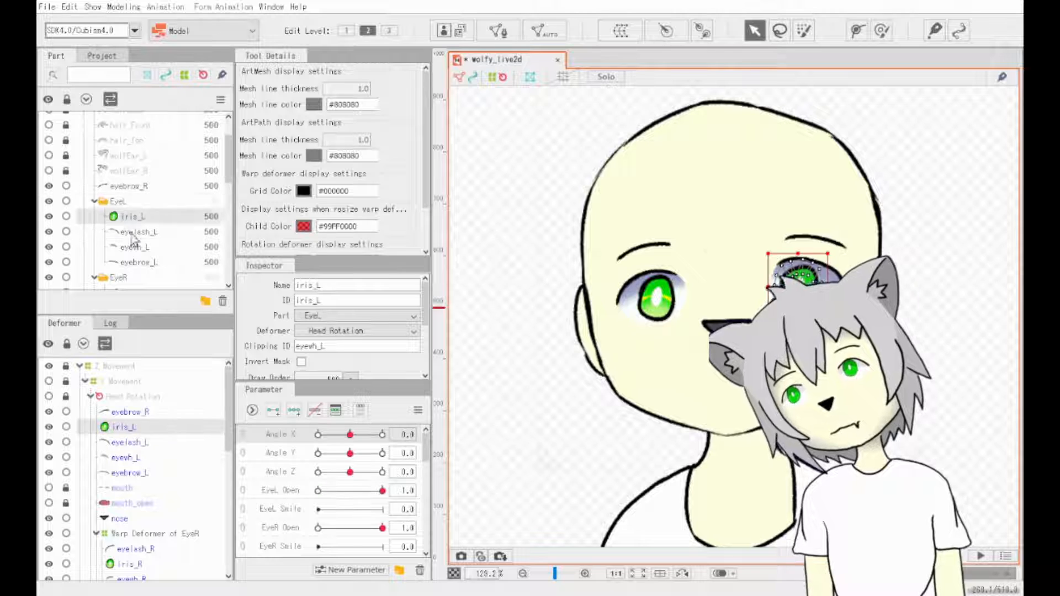
pyautogui.moveTo(135, 262); pyautogui.dragTo(134, 194)
# - Delete the warp deformer from the EyeR folder
pyautogui.click(94, 217)
pyautogui.scroll(-2, 137, 188)
pyautogui.click(138, 181)
pyautogui.press('Delete')
pyautogui.click(148, 182)
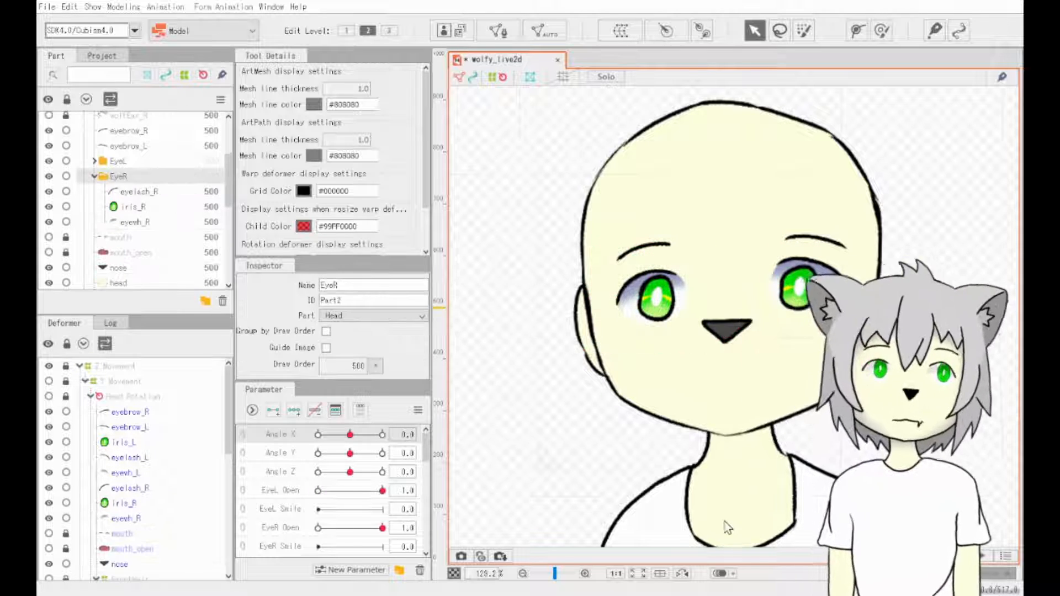
# - Create a new warp deformer for eyelash_R, iris_R and eyewh_R and add three Angle X keys to it
pyautogui.click(138, 192)
pyautogui.keyDown('shift'); pyautogui.click(134, 222); pyautogui.keyUp('shift')
pyautogui.click(622, 31)
pyautogui.click(718, 479)
pyautogui.click(293, 410)
# - Try moving the right eye's warp grid left and slightly up at Angle X -30.0
pyautogui.moveTo(350, 435); pyautogui.dragTo(318, 435)
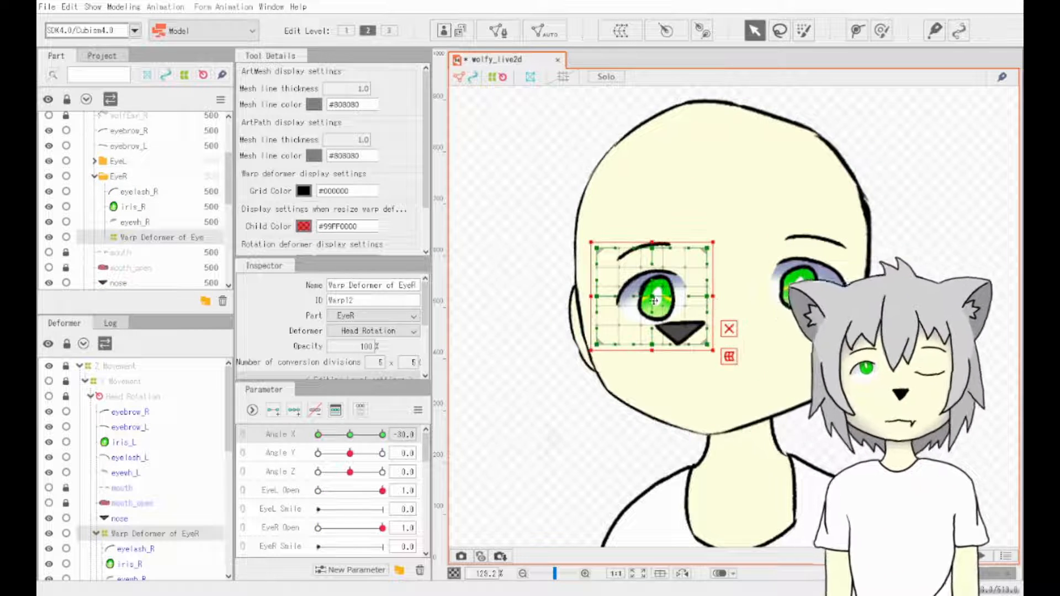
pyautogui.moveTo(654, 299); pyautogui.dragTo(620, 285)
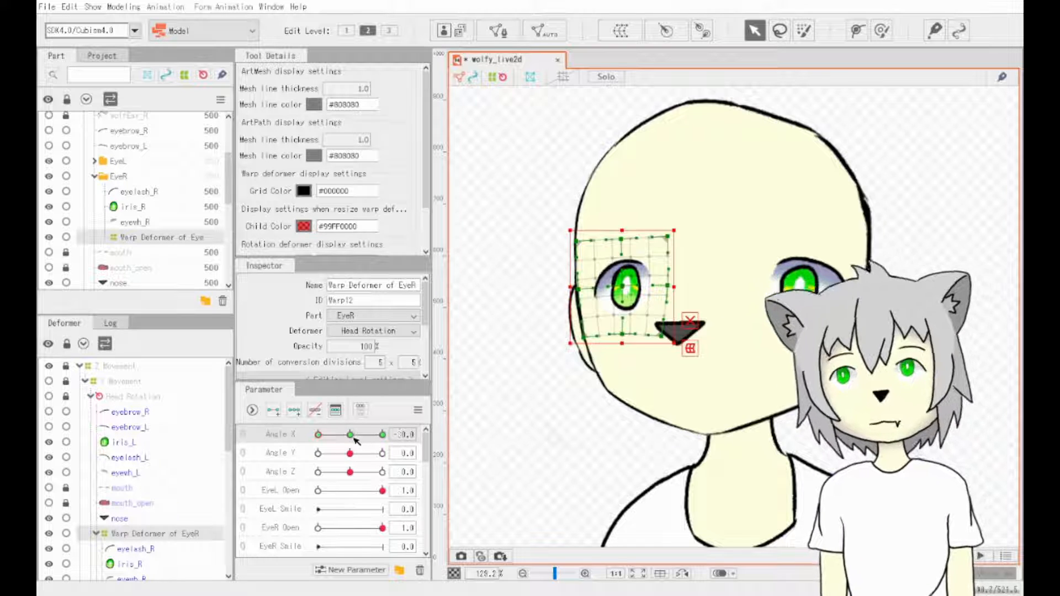
pyautogui.hotkey('ctrl', 'z')
pyautogui.hotkey('ctrl', 'z')
pyautogui.hotkey('ctrl', 'z')
pyautogui.hotkey('ctrl', 'z')
# - Undo the reshaping of the right eye's warp grid at Angle X -30.0
pyautogui.moveTo(352, 437); pyautogui.dragTo(300, 444)
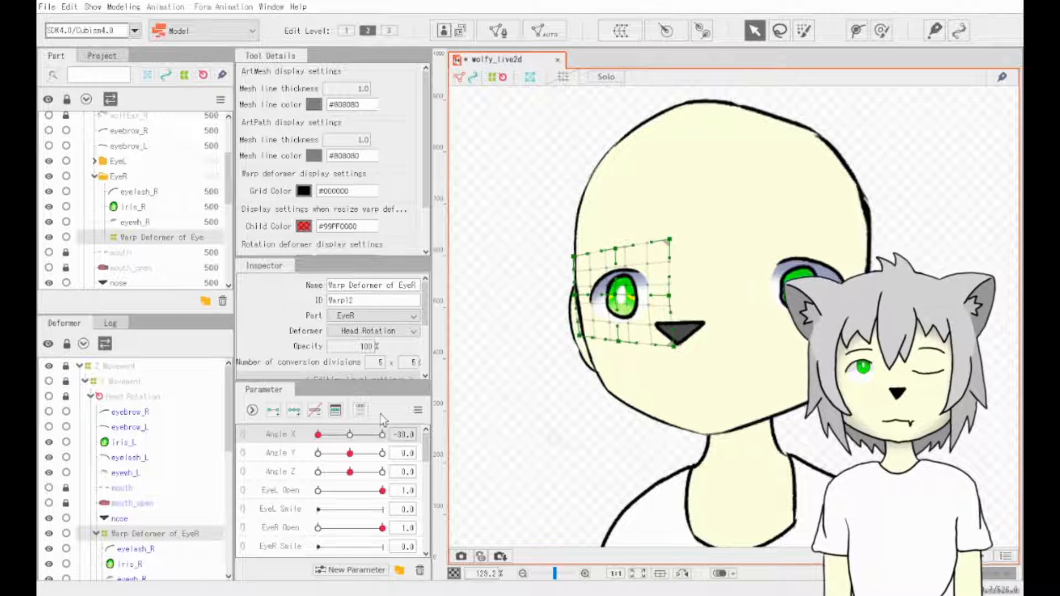
pyautogui.hotkey('ctrl', 'z')
pyautogui.hotkey('ctrl', 'z')
pyautogui.hotkey('ctrl', 'z')
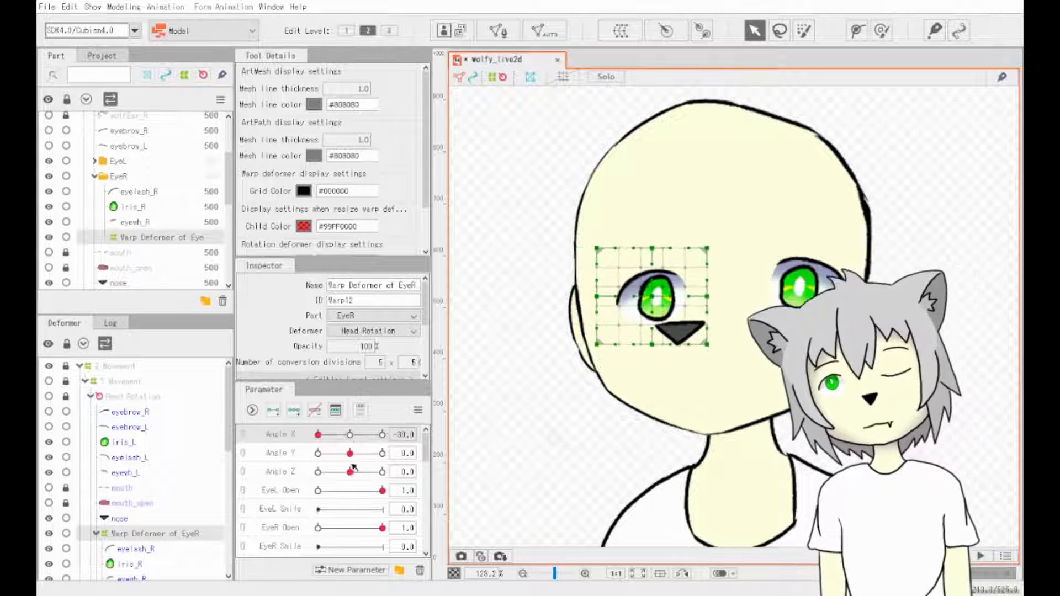
# - Shift and curve the right eye's warp grid to the left at Angle X -30.0, and rename the deformer EyeRTurn
pyautogui.moveTo(353, 468)
pyautogui.mouseDown()
pyautogui.moveTo(341, 473)
pyautogui.moveTo(333, 445)
pyautogui.moveTo(350, 443)
pyautogui.moveTo(310, 480)
pyautogui.moveTo(350, 474)
pyautogui.mouseUp()
pyautogui.scroll(-10, 351, 458)
pyautogui.moveTo(350, 455)
pyautogui.mouseDown()
pyautogui.moveTo(383, 459)
pyautogui.moveTo(350, 456)
pyautogui.mouseUp()
pyautogui.moveTo(350, 437); pyautogui.dragTo(318, 434)
pyautogui.scroll(10, 349, 463)
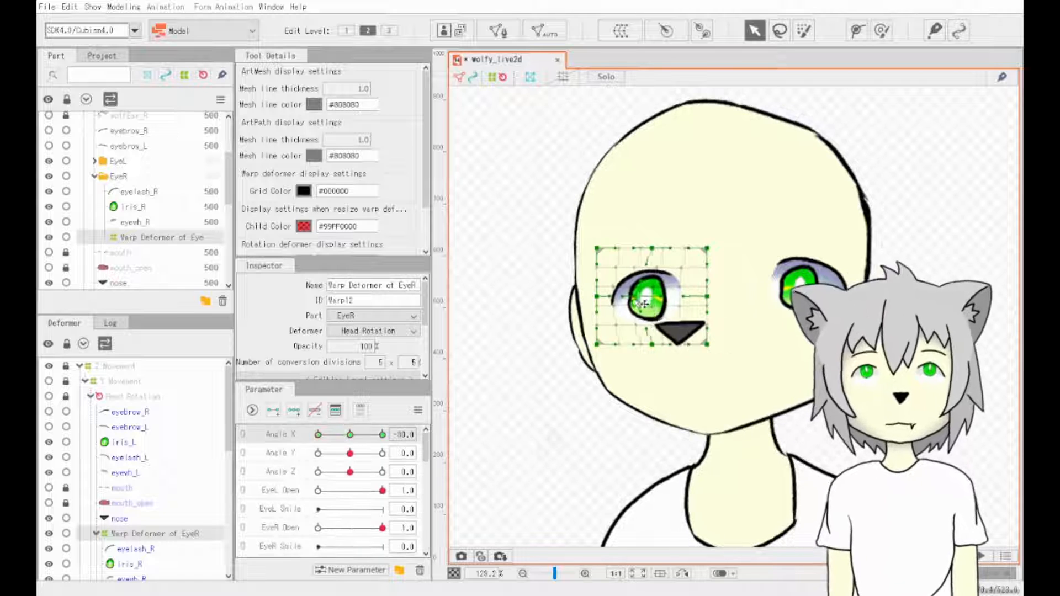
pyautogui.hotkey('ctrl', 'z')
pyautogui.click(735, 309)
pyautogui.click(166, 222)
pyautogui.click(403, 285)
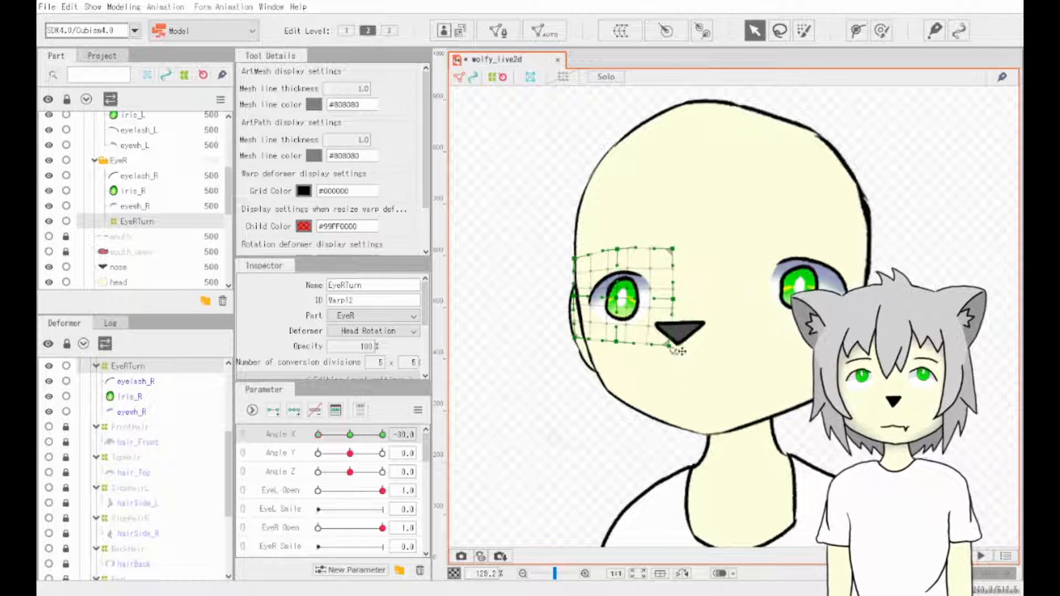
# - At Angle X 30.0, shift the EyeRTurn grid to the right and nudge its central point further right
pyautogui.moveTo(318, 435); pyautogui.dragTo(383, 436)
pyautogui.moveTo(652, 294); pyautogui.dragTo(713, 310)
pyautogui.hotkey('ctrl', 'z')
pyautogui.click(549, 460)
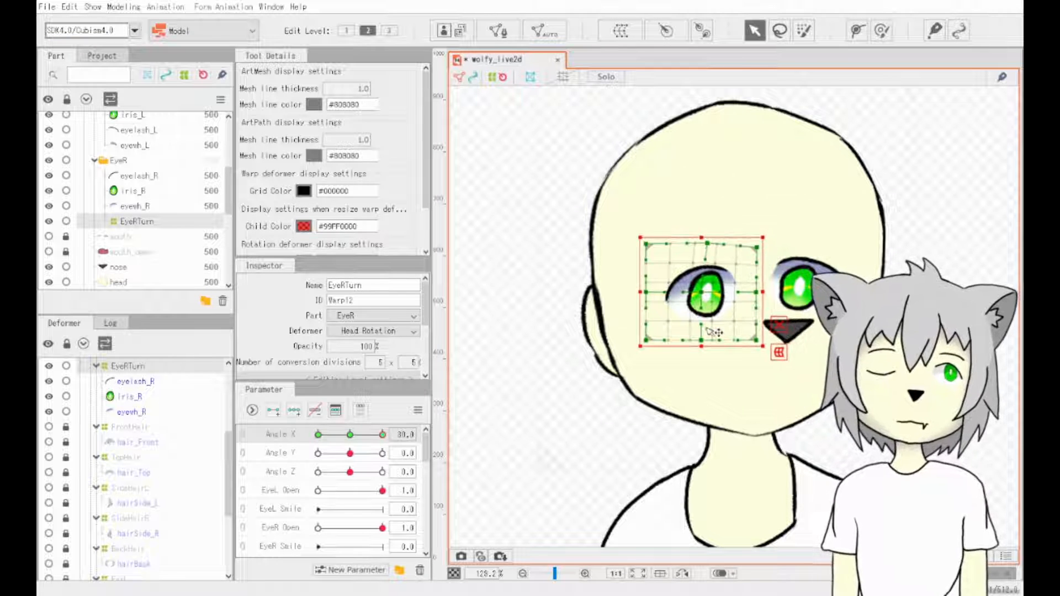
pyautogui.moveTo(703, 294); pyautogui.dragTo(711, 296)
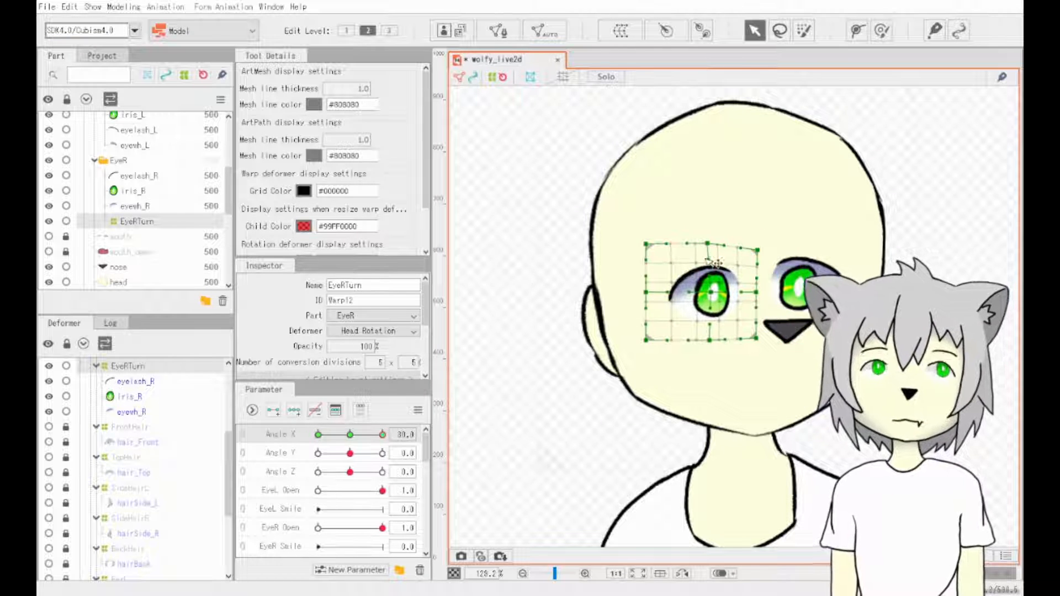
# - Hide the EyeL folder and preview the right eye's turn between Angle X -30.0 and 30.0
pyautogui.scroll(1, 85, 182)
pyautogui.click(48, 155)
pyautogui.click(547, 444)
pyautogui.moveTo(382, 435); pyautogui.dragTo(289, 467)
pyautogui.scroll(-1, 298, 472)
pyautogui.moveTo(350, 532)
pyautogui.mouseDown()
pyautogui.moveTo(390, 504)
pyautogui.moveTo(350, 531)
pyautogui.mouseUp()
pyautogui.scroll(1, 299, 472)
pyautogui.moveTo(318, 435); pyautogui.dragTo(382, 435)
# - Create a warp deformer named EyeLTurn for iris_L, eyelash_L and eyewh_L, keyed at three points on Angle X
pyautogui.click(133, 170)
pyautogui.keyDown('shift'); pyautogui.click(134, 201); pyautogui.keyUp('shift')
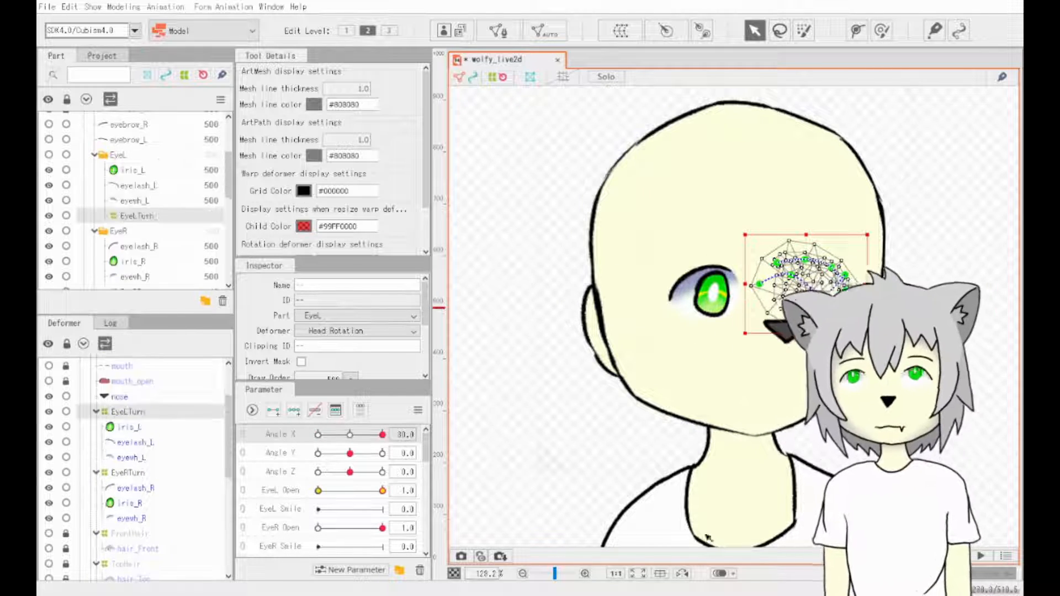
pyautogui.moveTo(382, 434); pyautogui.dragTo(318, 434)
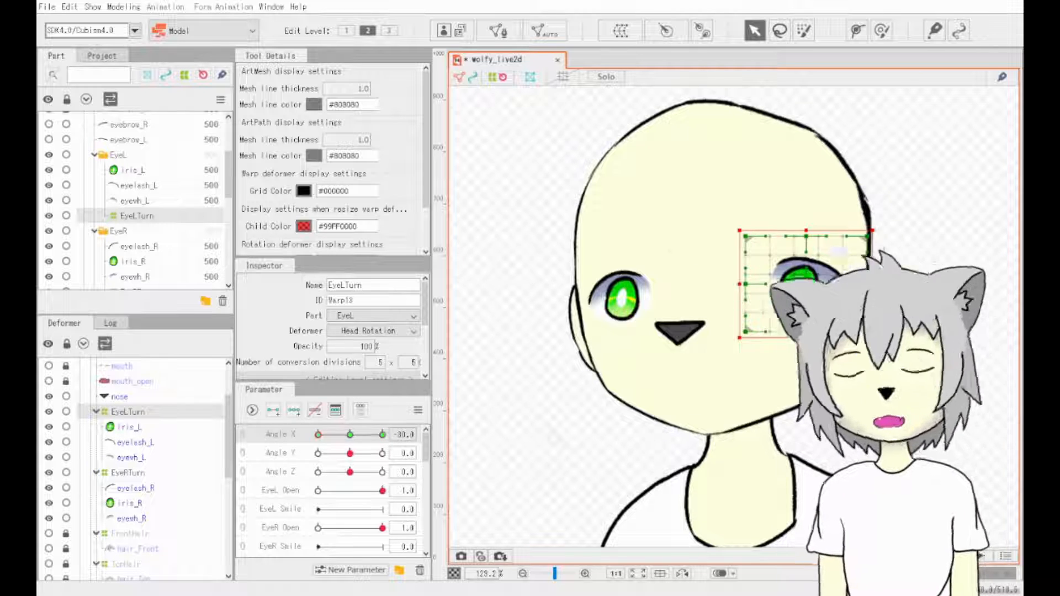
# - At Angle X -30.0, shift the EyeLTurn warp grid left toward the nose and bend its edge and centre points
pyautogui.moveTo(708, 339); pyautogui.dragTo(708, 332)
pyautogui.moveTo(767, 291); pyautogui.dragTo(762, 291)
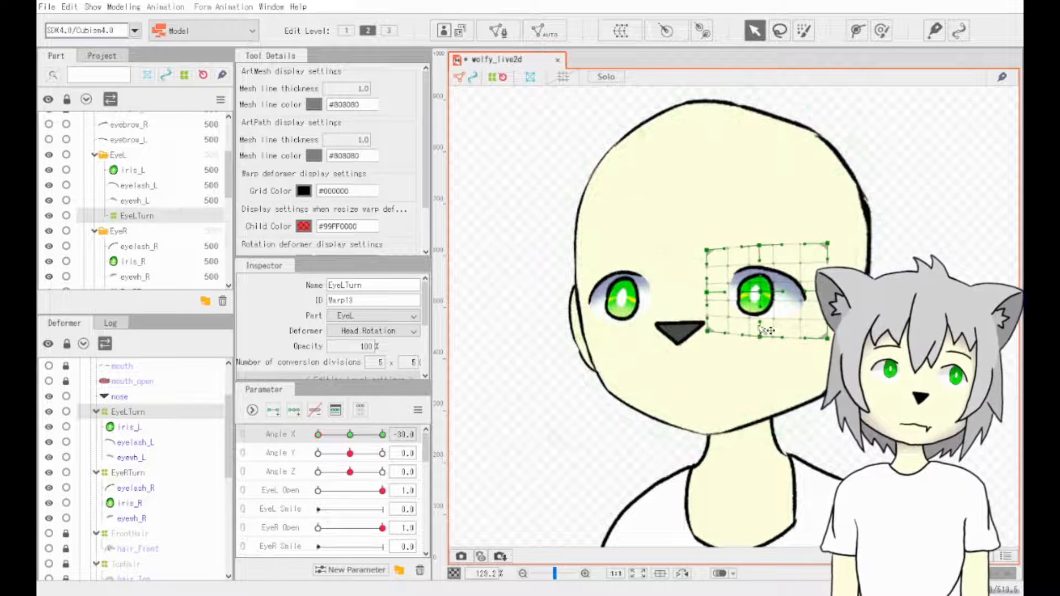
pyautogui.click(812, 259)
pyautogui.click(771, 295)
pyautogui.click(773, 295)
pyautogui.click(775, 295)
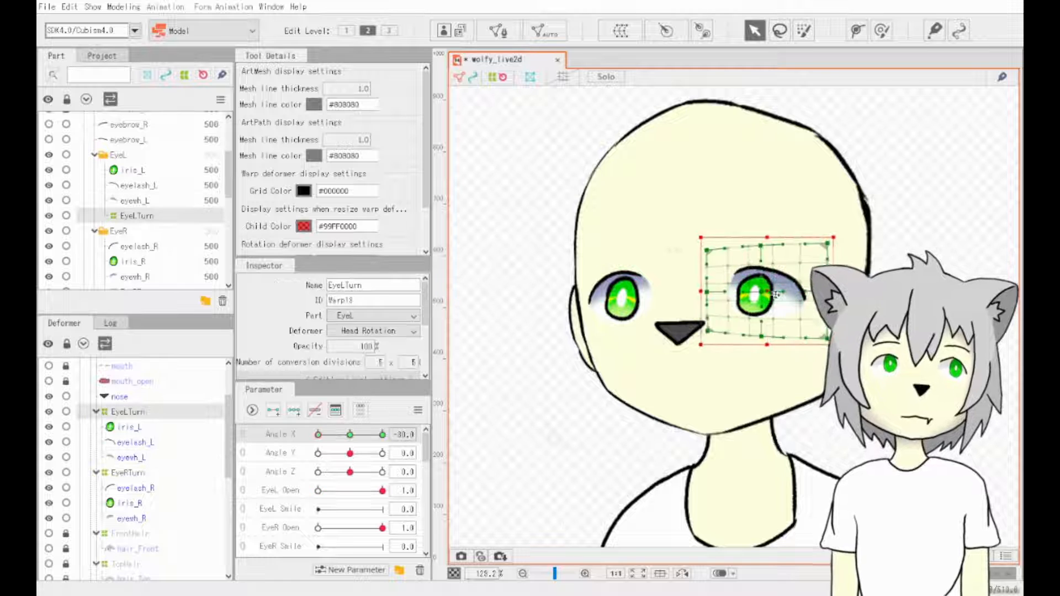
pyautogui.moveTo(774, 295); pyautogui.dragTo(766, 293)
# - At Angle X 30.0, narrow and lower the outer edge of the EyeLTurn grid, nudge its centre, and preview the turn
pyautogui.moveTo(382, 435); pyautogui.dragTo(484, 452)
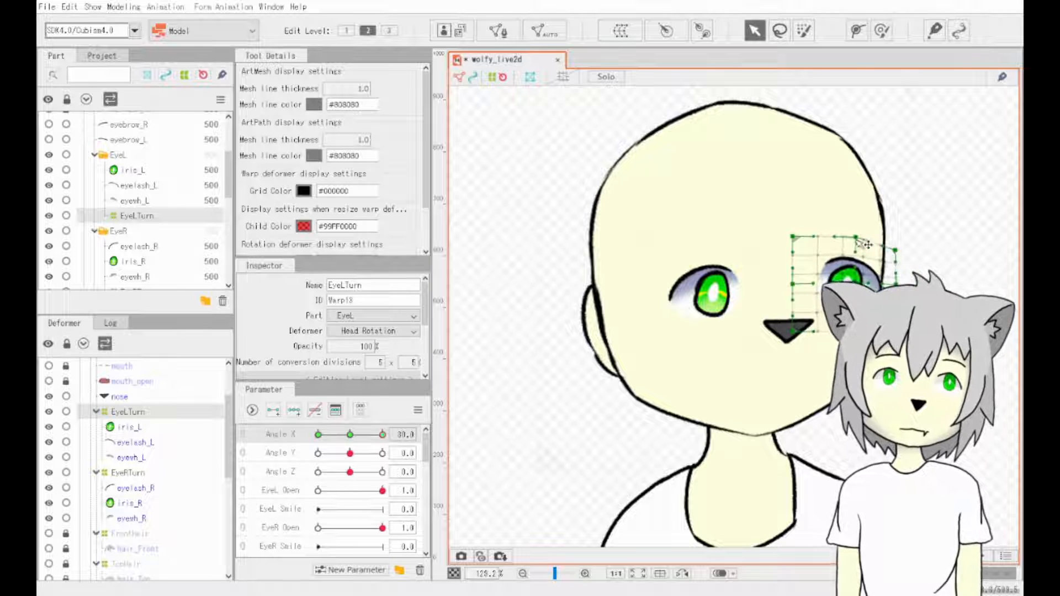
pyautogui.click(929, 250)
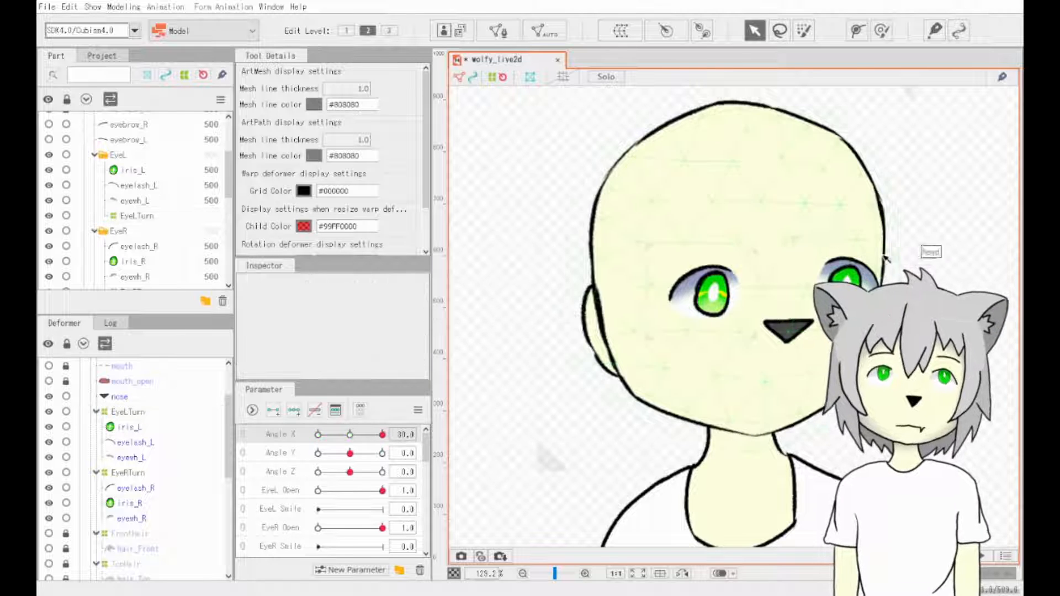
pyautogui.click(845, 284)
pyautogui.moveTo(845, 284); pyautogui.dragTo(841, 282)
pyautogui.moveTo(382, 434)
pyautogui.mouseDown()
pyautogui.moveTo(335, 442)
pyautogui.moveTo(403, 453)
pyautogui.moveTo(351, 453)
pyautogui.moveTo(386, 436)
pyautogui.moveTo(258, 458)
pyautogui.moveTo(386, 453)
pyautogui.mouseUp()
pyautogui.click(554, 446)
# - Add three keys on Angle Y to both the EyeLTurn and EyeRTurn deformers, with Angle X at 0.0
pyautogui.scroll(-2, 142, 224)
pyautogui.click(137, 161)
pyautogui.keyDown('ctrl'); pyautogui.click(137, 237); pyautogui.keyUp('ctrl')
pyautogui.click(287, 453)
pyautogui.click(294, 410)
pyautogui.click(350, 435)
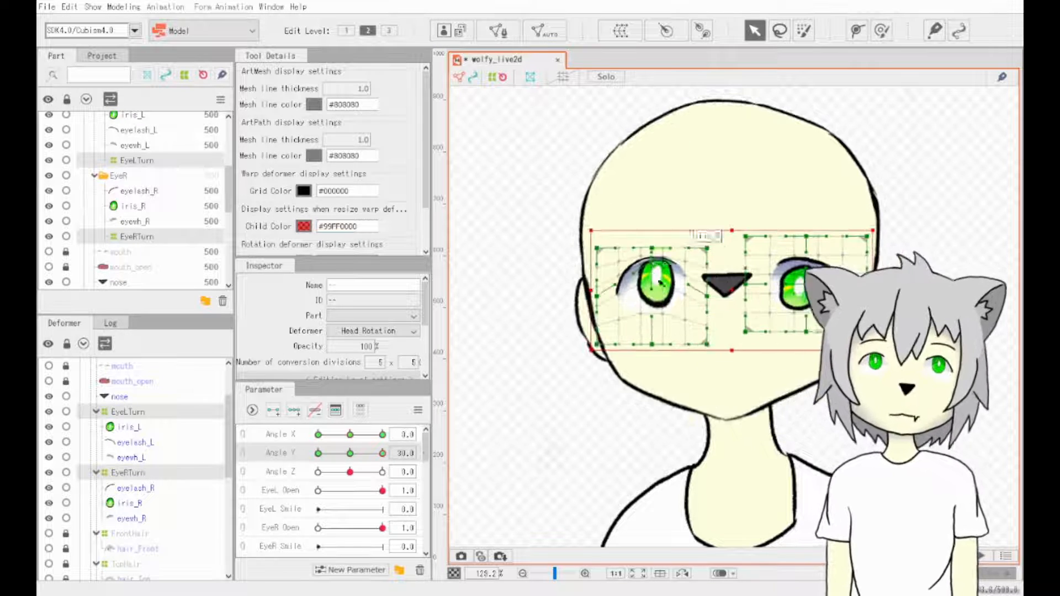
# - Move both eye grids up at Angle Y 30.0 and down at Angle Y -30.0
pyautogui.moveTo(730, 326); pyautogui.dragTo(727, 281)
pyautogui.moveTo(382, 453); pyautogui.dragTo(337, 453)
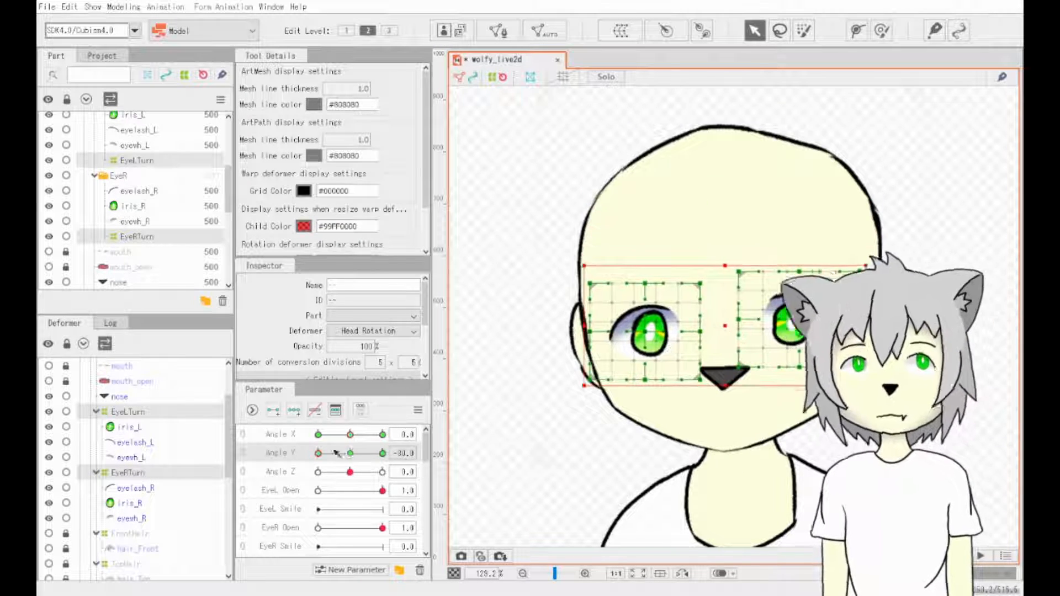
pyautogui.moveTo(725, 325); pyautogui.dragTo(727, 328)
pyautogui.moveTo(318, 453)
pyautogui.mouseDown()
pyautogui.moveTo(383, 455)
pyautogui.moveTo(318, 454)
pyautogui.mouseUp()
# - Lock the iris_L, eyelash_L and eyewh_L meshes in the EyeL folder
pyautogui.click(603, 298)
pyautogui.click(672, 240)
pyautogui.click(552, 353)
pyautogui.click(764, 331)
pyautogui.scroll(4, 66, 187)
pyautogui.scroll(-4, 67, 221)
pyautogui.moveTo(66, 170); pyautogui.dragTo(66, 241)
pyautogui.scroll(-4, 110, 243)
# - At Angle Y -30.0, flatten the EyeRTurn grid by lowering its upper corner points
pyautogui.moveTo(351, 453); pyautogui.dragTo(309, 455)
pyautogui.click(705, 306)
pyautogui.click(597, 295)
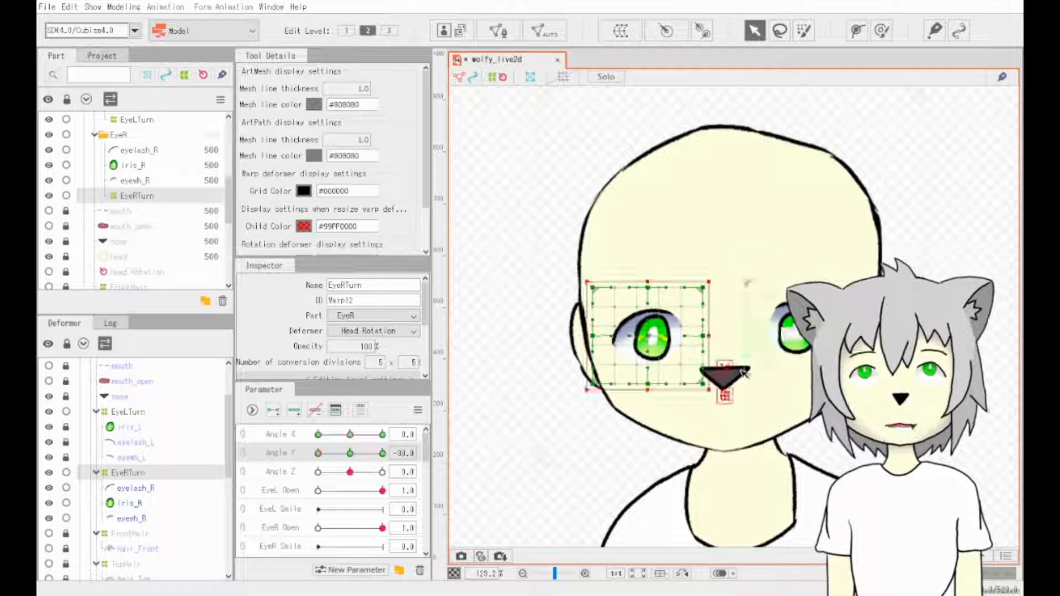
pyautogui.moveTo(707, 283); pyautogui.dragTo(702, 301)
# - At Angle Y 30.0, arch the EyeRTurn grid upward in the middle and pull its corner points inward
pyautogui.moveTo(318, 453); pyautogui.dragTo(382, 454)
pyautogui.moveTo(646, 292); pyautogui.dragTo(646, 281)
pyautogui.moveTo(647, 244); pyautogui.dragTo(646, 233)
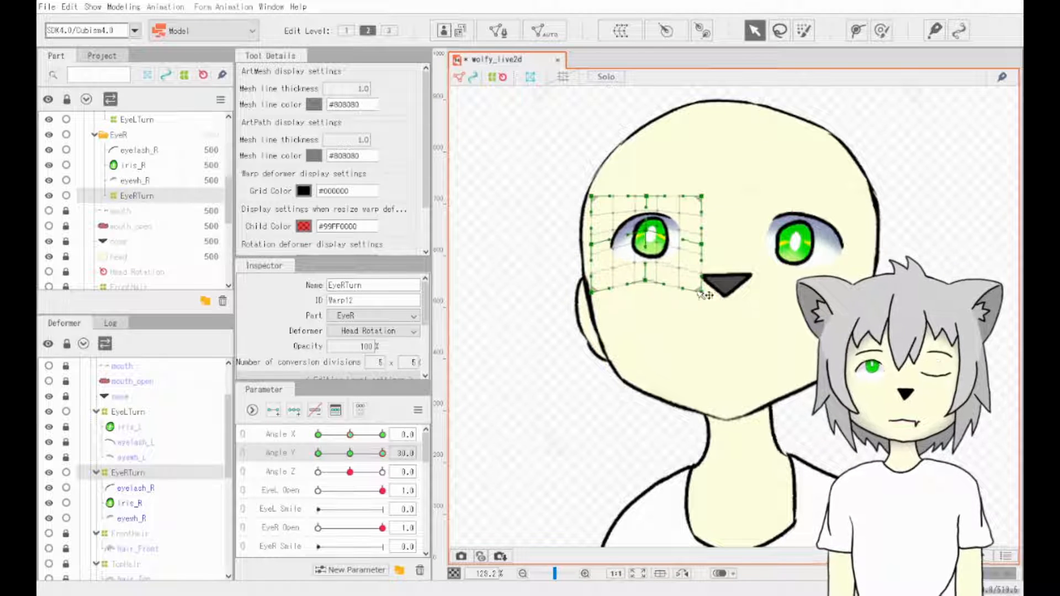
pyautogui.moveTo(591, 197); pyautogui.dragTo(591, 203)
pyautogui.moveTo(647, 233); pyautogui.dragTo(646, 237)
pyautogui.moveTo(592, 293); pyautogui.dragTo(591, 287)
pyautogui.moveTo(702, 245); pyautogui.dragTo(703, 248)
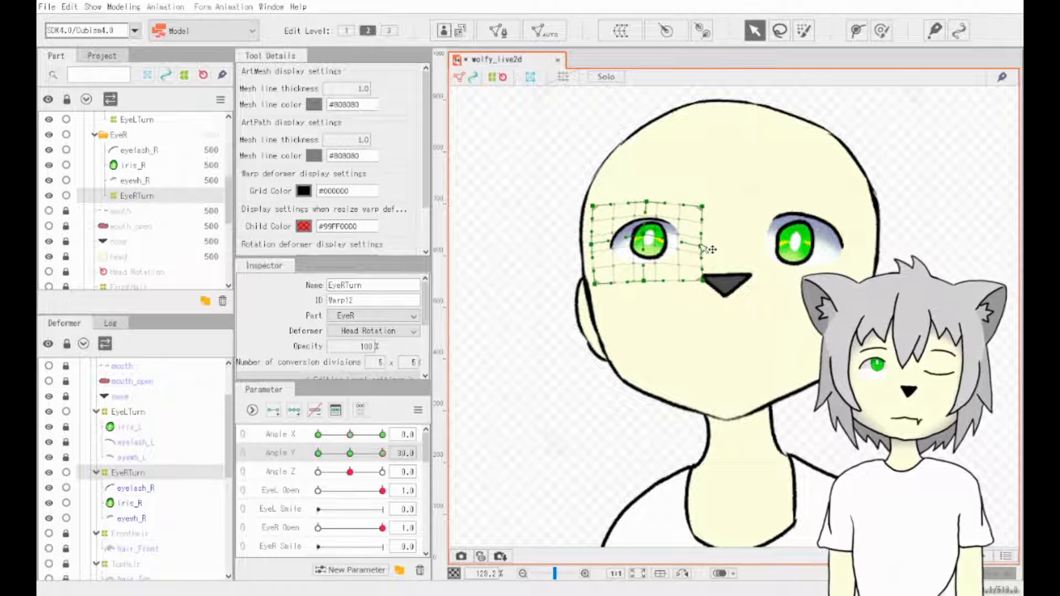
pyautogui.moveTo(382, 454)
pyautogui.mouseDown()
pyautogui.moveTo(310, 474)
pyautogui.moveTo(382, 453)
pyautogui.moveTo(318, 453)
pyautogui.moveTo(412, 413)
pyautogui.moveTo(382, 453)
pyautogui.moveTo(318, 454)
pyautogui.moveTo(382, 454)
pyautogui.mouseUp()
# - Bend the EyeLTurn grid to match the right eye at Angle Y 30.0 and -30.0
pyautogui.moveTo(734, 185); pyautogui.dragTo(874, 268)
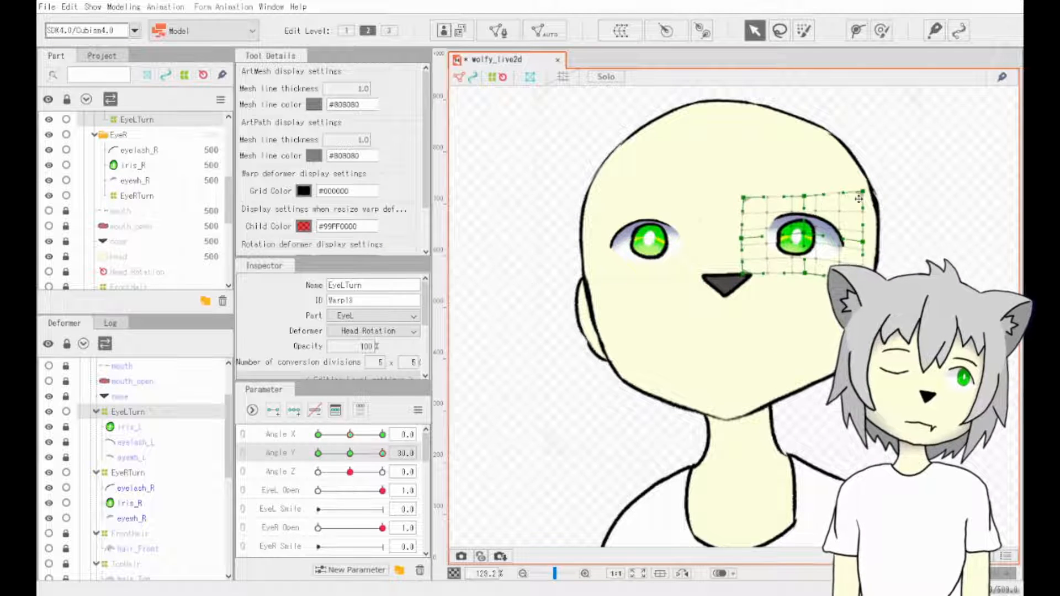
pyautogui.moveTo(382, 453); pyautogui.dragTo(318, 453)
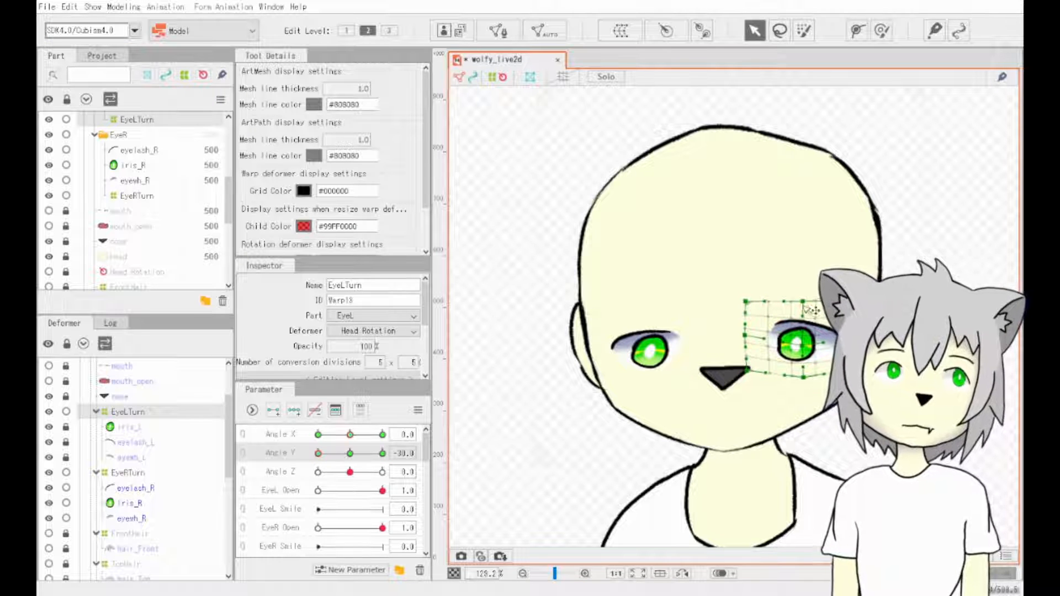
pyautogui.moveTo(318, 454); pyautogui.dragTo(382, 454)
pyautogui.click(517, 400)
# - Lower both eye grids together slightly at Angle Y 30.0 and check the tilt
pyautogui.click(146, 197)
pyautogui.keyDown('ctrl'); pyautogui.click(137, 120); pyautogui.keyUp('ctrl')
pyautogui.moveTo(728, 242); pyautogui.dragTo(727, 250)
pyautogui.moveTo(382, 453); pyautogui.dragTo(351, 447)
# - Preview the eyes and head together on Angle X and Angle Y, turning to Angle X -30.0
pyautogui.click(570, 459)
pyautogui.moveTo(350, 435)
pyautogui.mouseDown()
pyautogui.moveTo(373, 438)
pyautogui.moveTo(350, 436)
pyautogui.mouseUp()
pyautogui.moveTo(350, 453)
pyautogui.mouseDown()
pyautogui.moveTo(259, 488)
pyautogui.moveTo(350, 454)
pyautogui.mouseUp()
pyautogui.moveTo(350, 435); pyautogui.dragTo(318, 447)
pyautogui.click(665, 339)
pyautogui.click(783, 349)
pyautogui.click(795, 330)
pyautogui.click(552, 442)
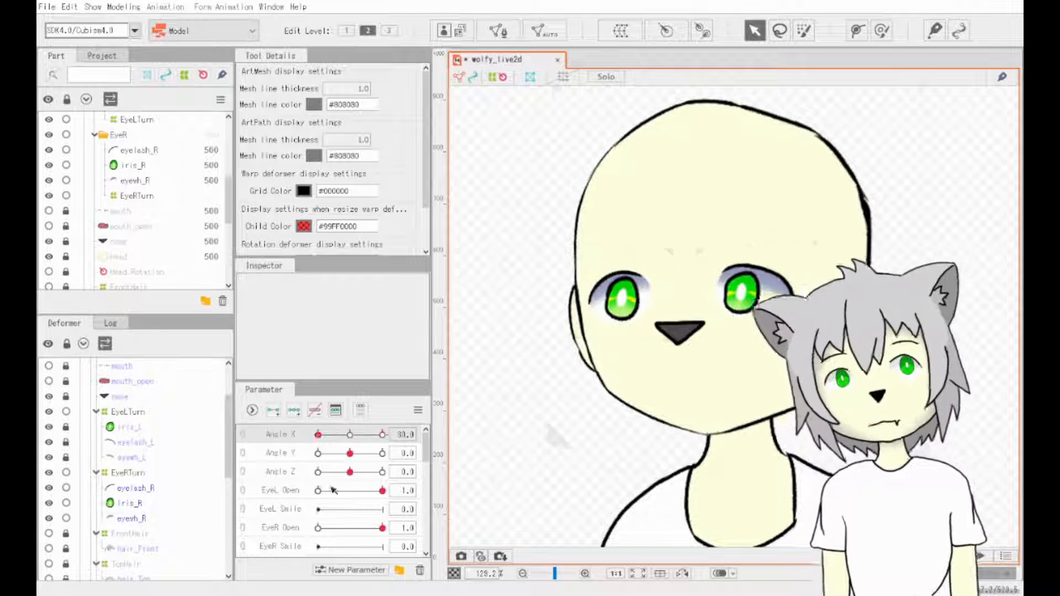
# - Set Body X to -10.0, then unlock and select the BodyX deformer in the Body folder
pyautogui.scroll(-10, 288, 497)
pyautogui.scroll(-3, 133, 248)
pyautogui.moveTo(350, 492); pyautogui.dragTo(298, 490)
pyautogui.click(130, 285)
pyautogui.scroll(-3, 143, 278)
pyautogui.click(67, 221)
pyautogui.click(121, 222)
pyautogui.scroll(-4, 680, 491)
pyautogui.scroll(2, 809, 480)
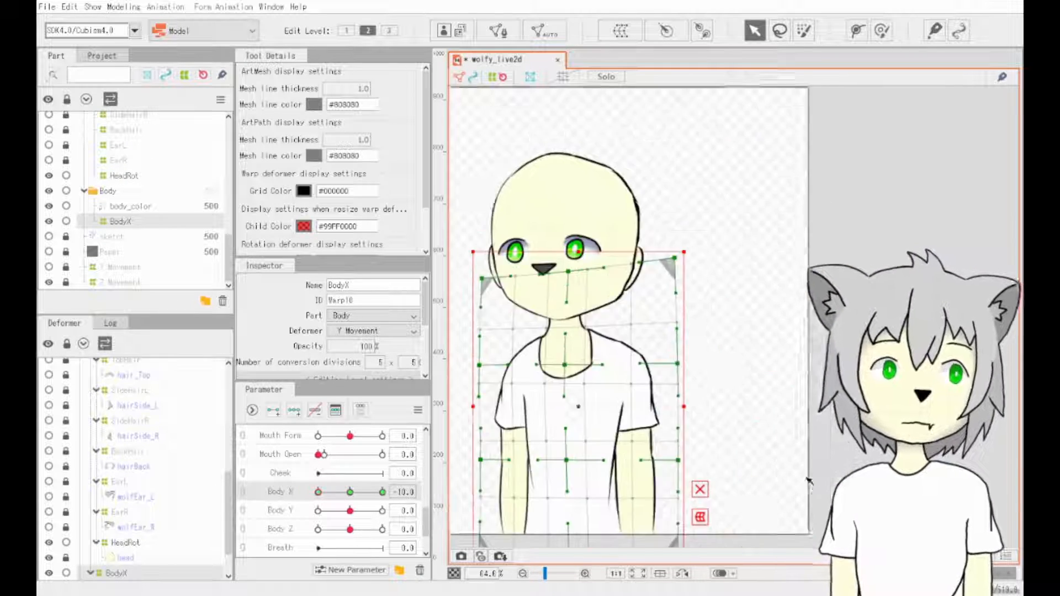
pyautogui.moveTo(579, 409); pyautogui.dragTo(584, 372)
# - Reshape the upper part of the BodyX grid at Body X 10.0 and compare the body's turn with Body X -10.0
pyautogui.scroll(10, 353, 486)
pyautogui.click(383, 436)
pyautogui.click(350, 436)
pyautogui.scroll(-10, 353, 497)
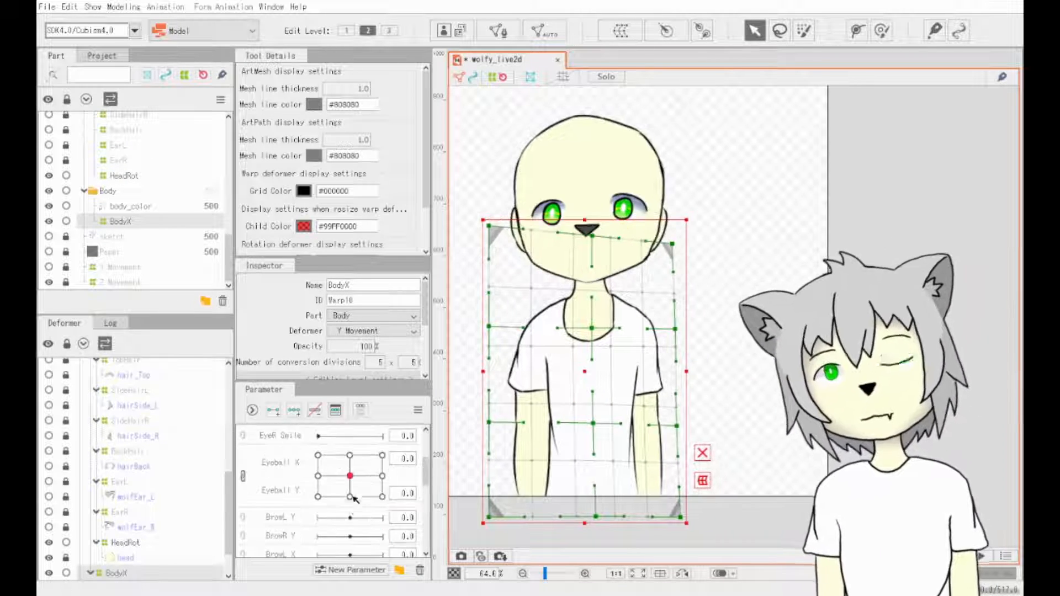
pyautogui.moveTo(318, 446); pyautogui.dragTo(325, 459)
pyautogui.click(122, 206)
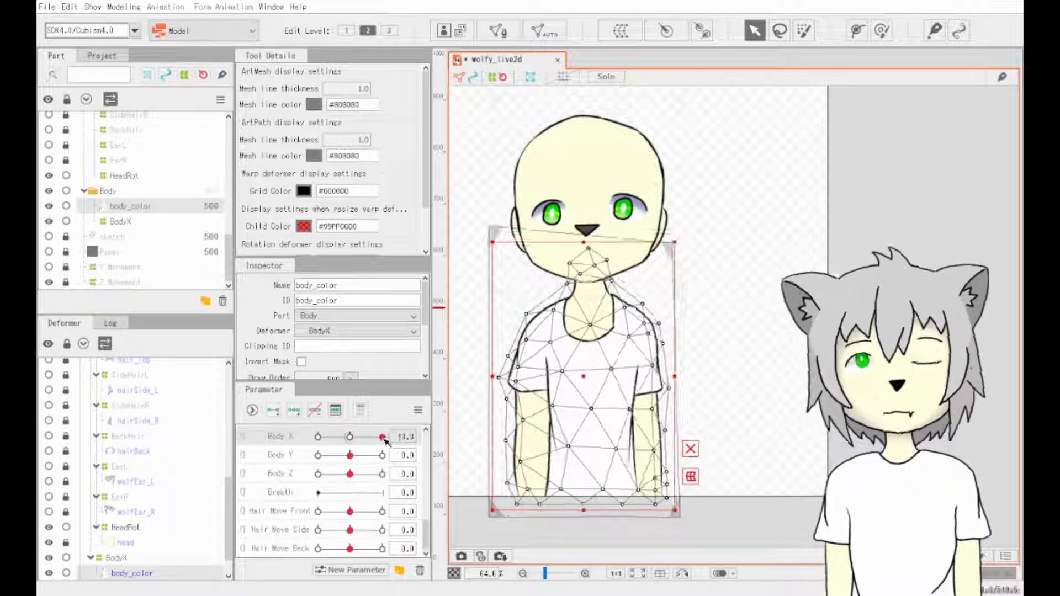
pyautogui.click(121, 222)
pyautogui.click(318, 437)
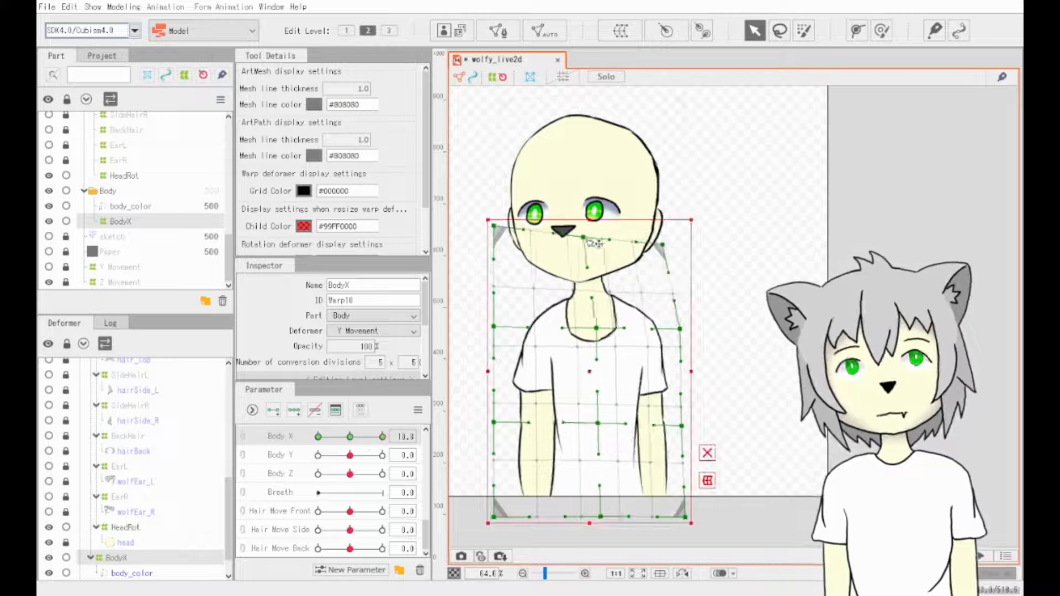
pyautogui.click(319, 436)
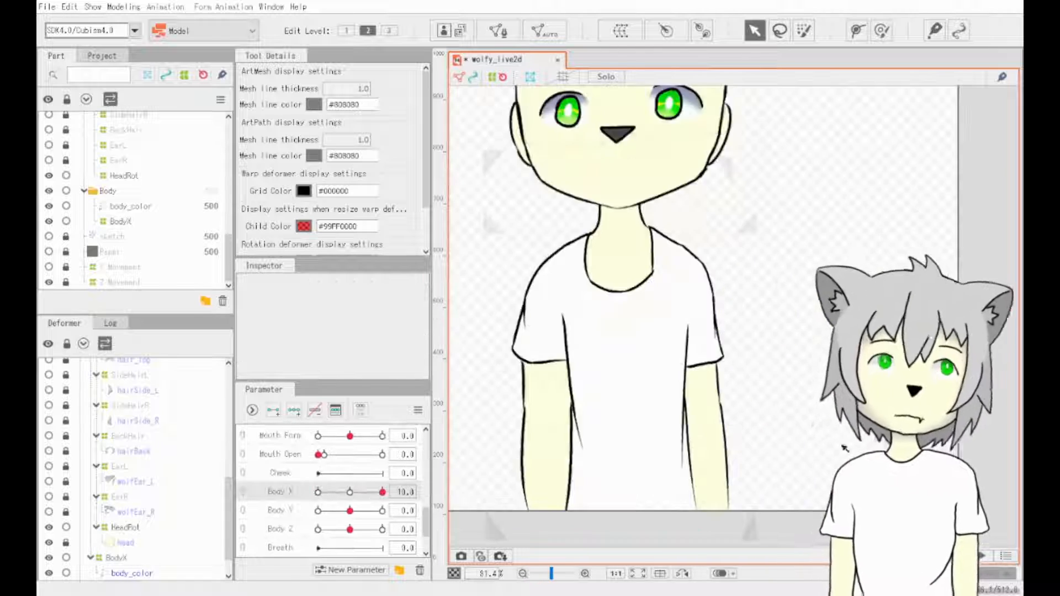
pyautogui.click(131, 206)
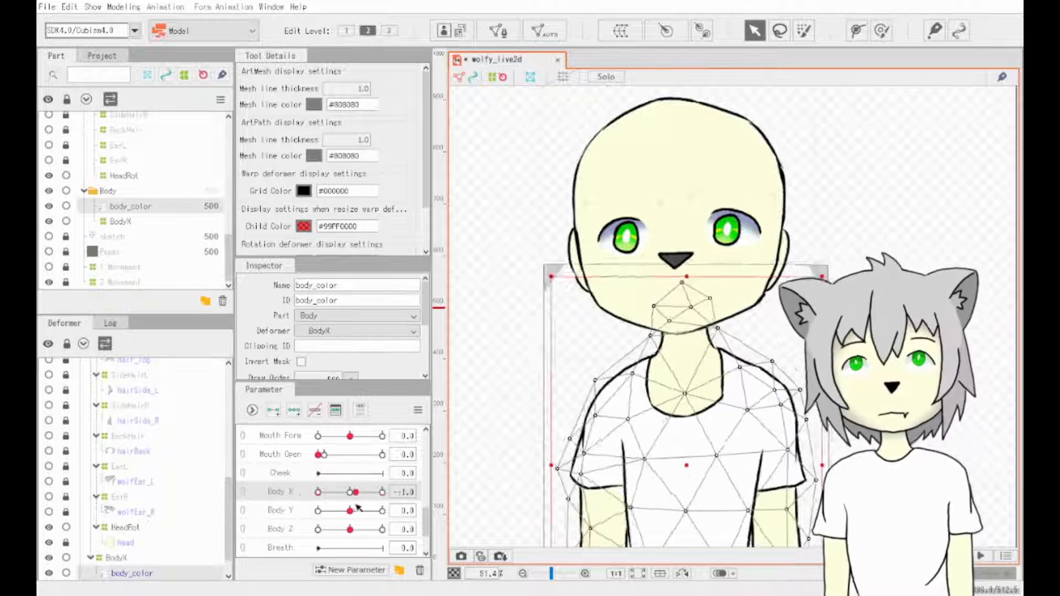
pyautogui.click(147, 224)
pyautogui.click(382, 492)
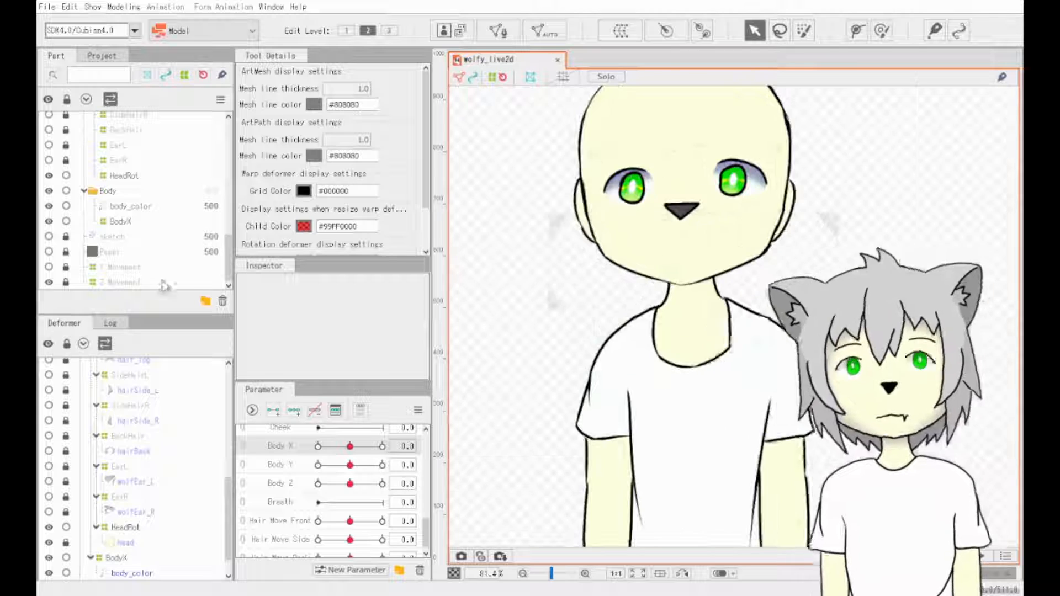
# - Collapse the EyeL and EyeR folders and select the mouth_open mesh
pyautogui.scroll(3, 102, 246)
pyautogui.moveTo(517, 238); pyautogui.dragTo(530, 329)
pyautogui.scroll(7, 103, 193)
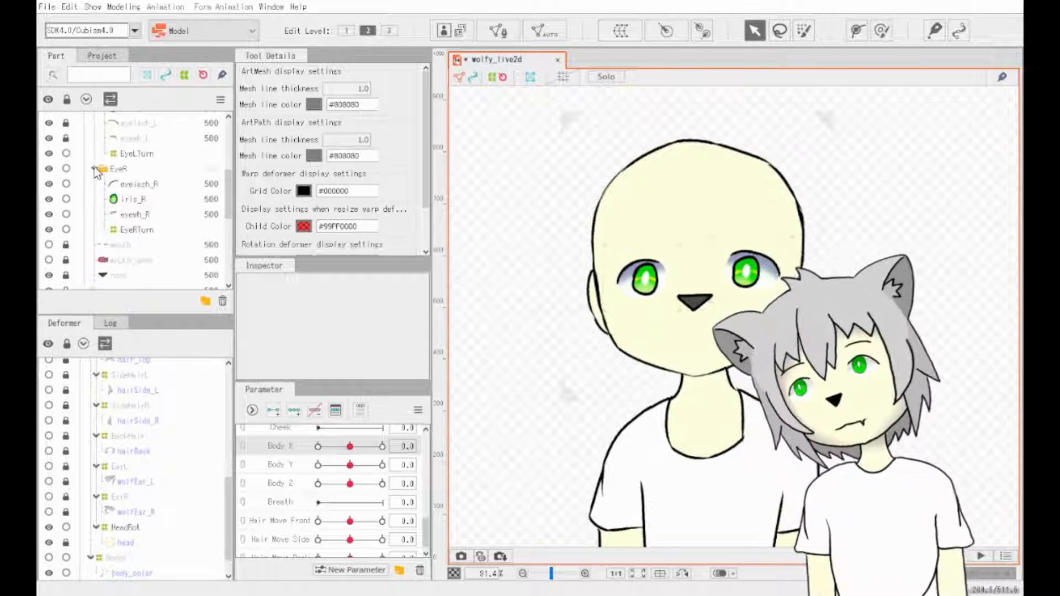
pyautogui.click(140, 270)
pyautogui.scroll(-3, 139, 272)
pyautogui.scroll(3, 139, 271)
pyautogui.click(94, 148)
pyautogui.click(94, 163)
pyautogui.click(113, 195)
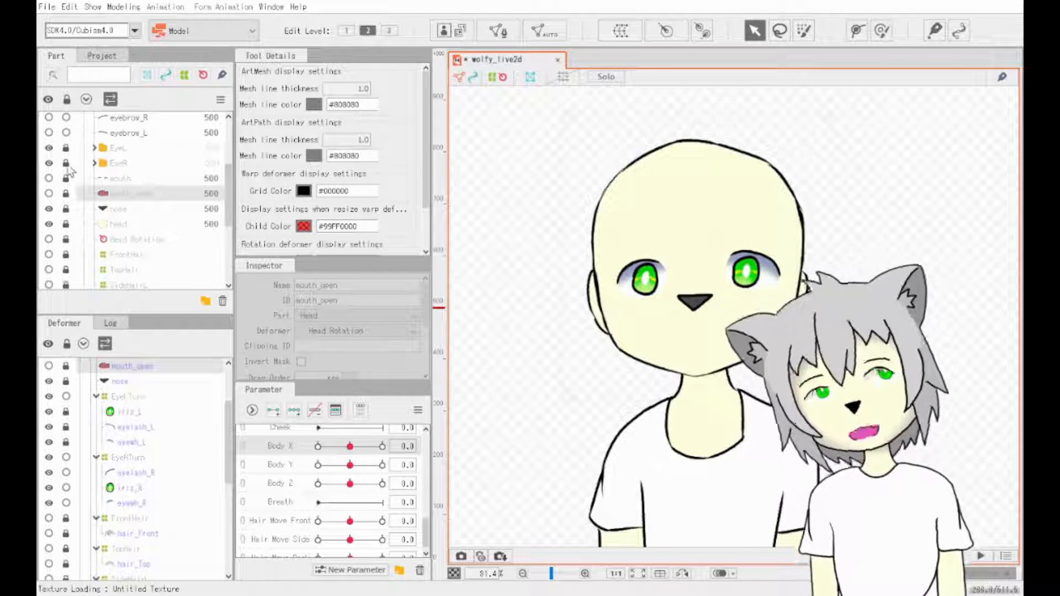
# - At Angle Y 30.0, lower the central top and bottom points of the HeadRot grid
pyautogui.scroll(10, 339, 452)
pyautogui.moveTo(350, 436); pyautogui.dragTo(440, 461)
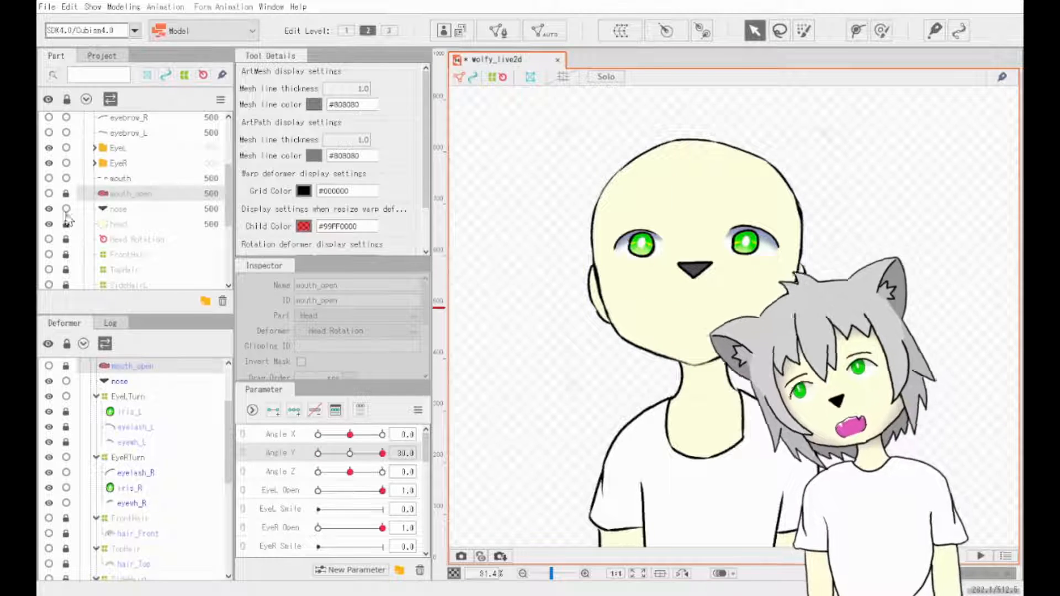
pyautogui.scroll(-3, 67, 221)
pyautogui.click(123, 251)
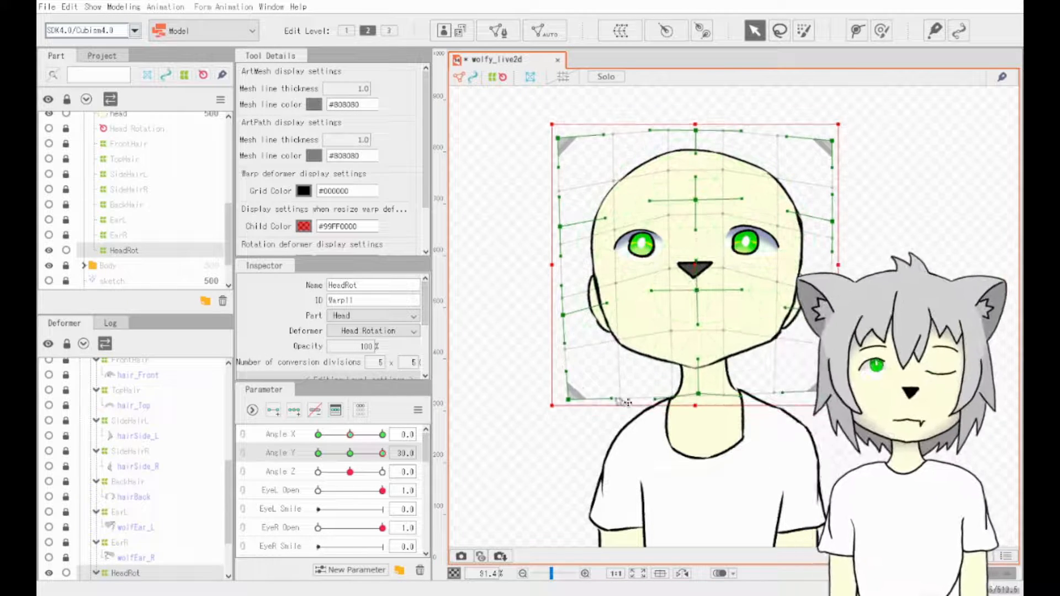
pyautogui.moveTo(699, 394); pyautogui.dragTo(699, 398)
pyautogui.moveTo(696, 131); pyautogui.dragTo(696, 138)
# - Move the nose down slightly at Angle Y 30.0
pyautogui.scroll(3, 132, 210)
pyautogui.click(133, 194)
pyautogui.click(131, 210)
pyautogui.keyDown('ctrl'); pyautogui.click(129, 223); pyautogui.keyUp('ctrl')
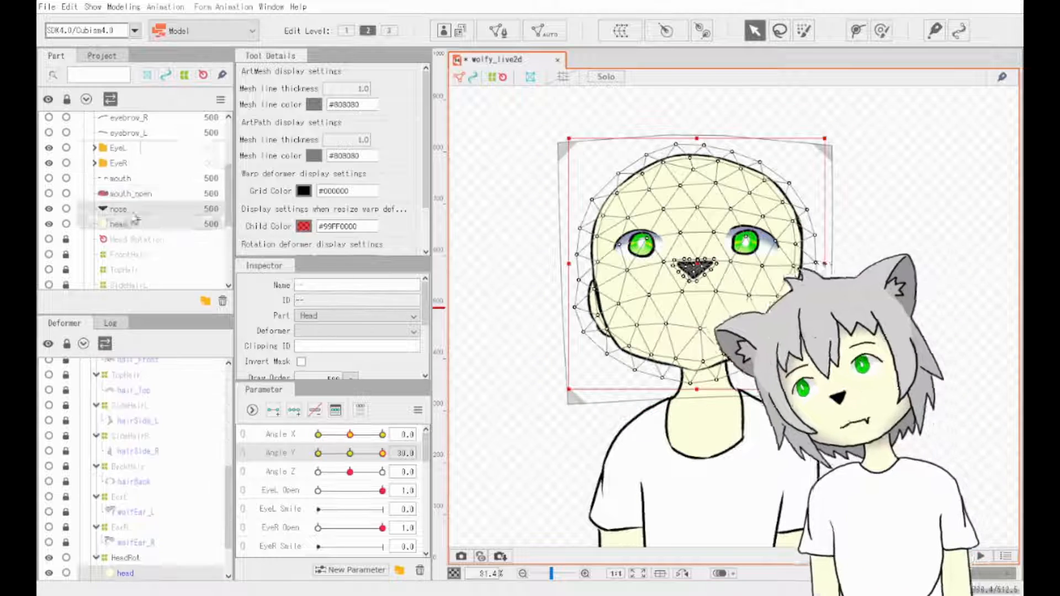
pyautogui.keyDown('ctrl'); pyautogui.click(129, 223); pyautogui.keyUp('ctrl')
pyautogui.moveTo(695, 278); pyautogui.dragTo(695, 282)
# - Expand the eye folders and lower the EyeLTurn and EyeRTurn grids together at Angle Y 30.0
pyautogui.click(94, 163)
pyautogui.click(94, 148)
pyautogui.scroll(-1, 137, 182)
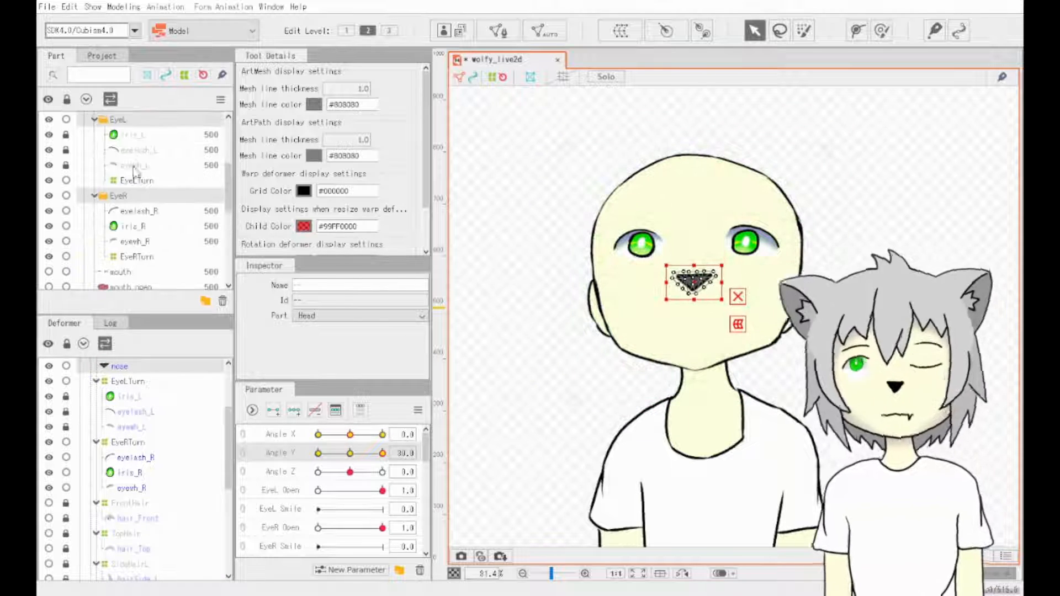
pyautogui.click(137, 257)
pyautogui.keyDown('ctrl'); pyautogui.click(137, 181); pyautogui.keyUp('ctrl')
pyautogui.moveTo(698, 246); pyautogui.dragTo(698, 252)
pyautogui.moveTo(376, 462); pyautogui.dragTo(382, 461)
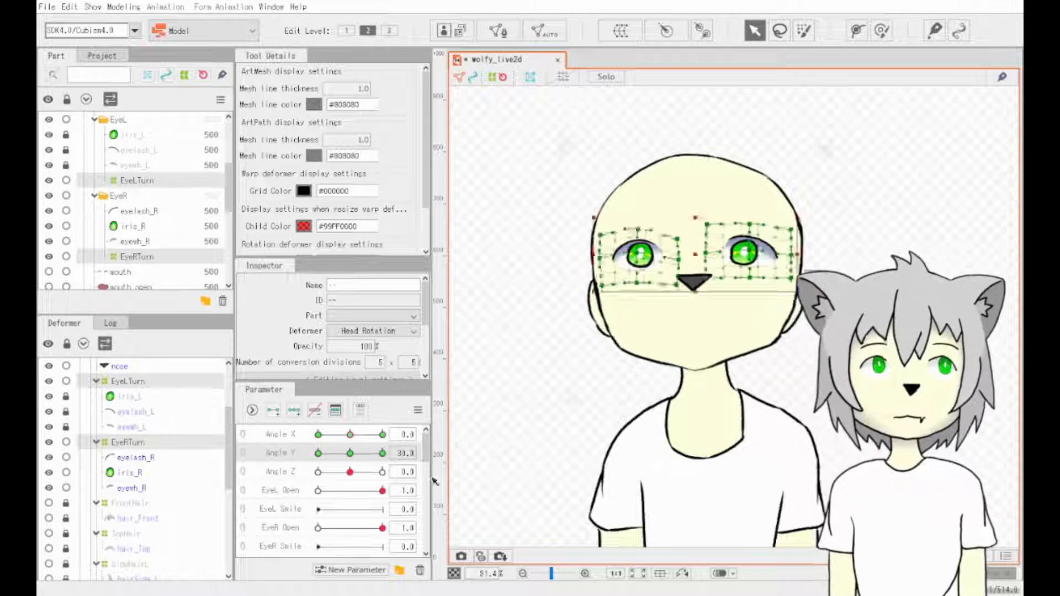
# - Raise the HeadRot grid's lower corner, adjust its bottom central point at Angle Y 30.0, and preview the tilt
pyautogui.click(701, 397)
pyautogui.moveTo(569, 405); pyautogui.dragTo(571, 393)
pyautogui.moveTo(695, 396); pyautogui.dragTo(698, 399)
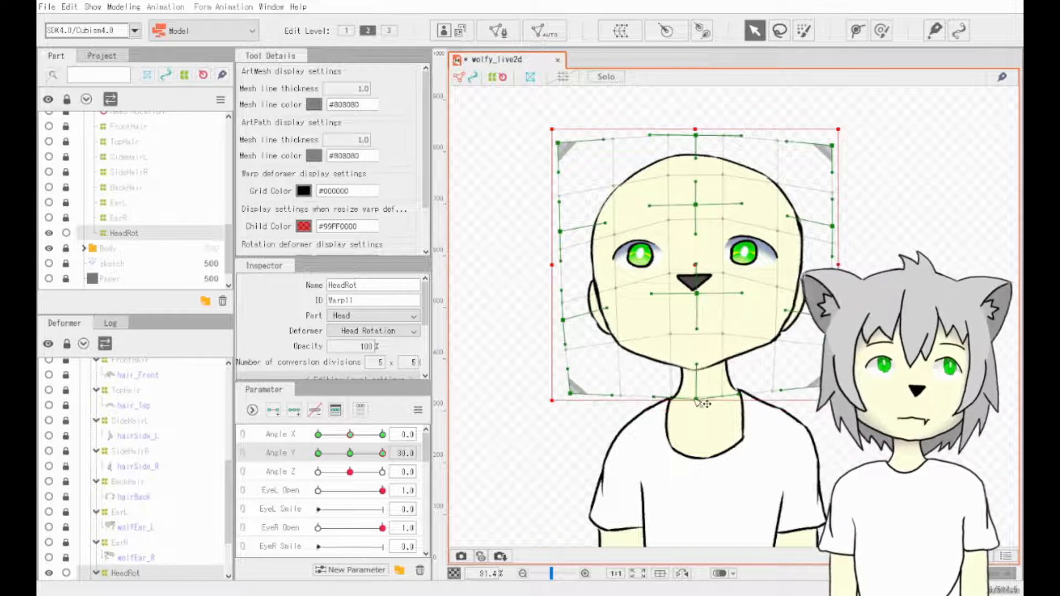
pyautogui.moveTo(382, 454); pyautogui.dragTo(624, 501)
# - Undo the recent Angle Y 30.0 edits and redo them to compare the two poses
pyautogui.hotkey('ctrl', 'z')
pyautogui.hotkey('ctrl', 'z')
pyautogui.hotkey('ctrl', 'z')
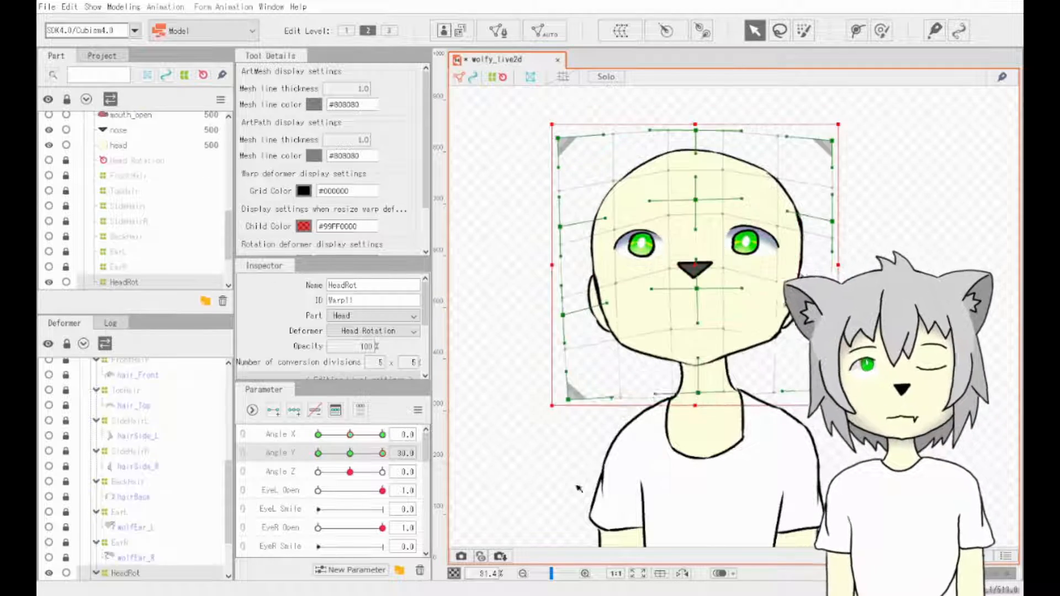
pyautogui.hotkey('ctrl', 'z')
pyautogui.moveTo(382, 454)
pyautogui.mouseDown()
pyautogui.moveTo(359, 457)
pyautogui.moveTo(386, 442)
pyautogui.mouseUp()
pyautogui.hotkey('ctrl', 'y')
pyautogui.hotkey('ctrl', 'y')
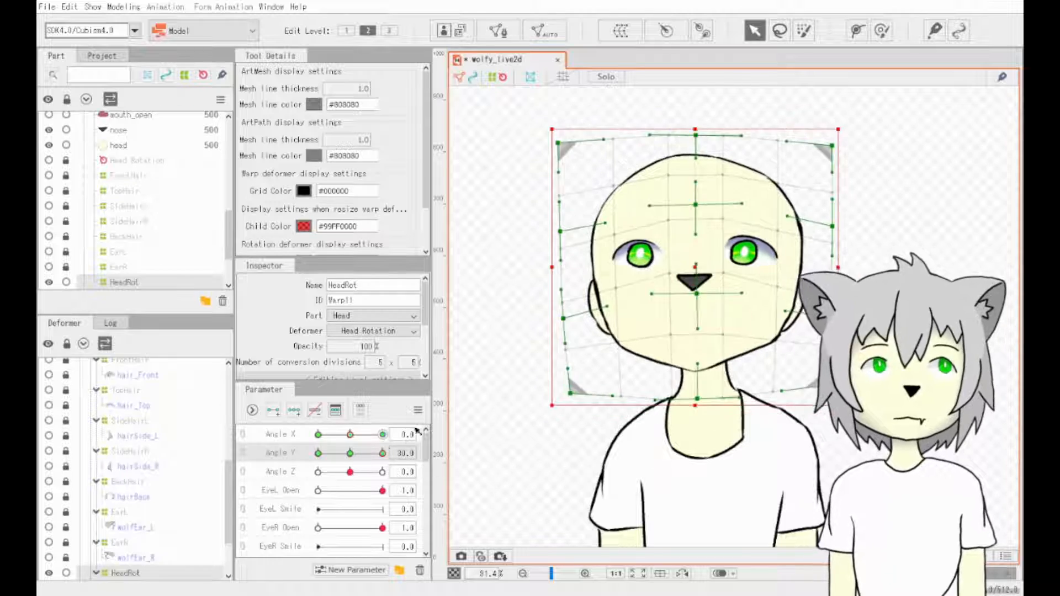
# - Move the EyeLTurn and EyeRTurn grids further down at Angle Y 30.0
pyautogui.click(119, 145)
pyautogui.scroll(3, 135, 188)
pyautogui.click(137, 196)
pyautogui.keyDown('ctrl'); pyautogui.click(138, 120); pyautogui.keyUp('ctrl')
pyautogui.moveTo(692, 253); pyautogui.dragTo(692, 268)
# - Nudge the nose down and slightly left at Angle Y 30.0, then preview Angle Y at -30.0 and return it to 0.0
pyautogui.click(133, 241)
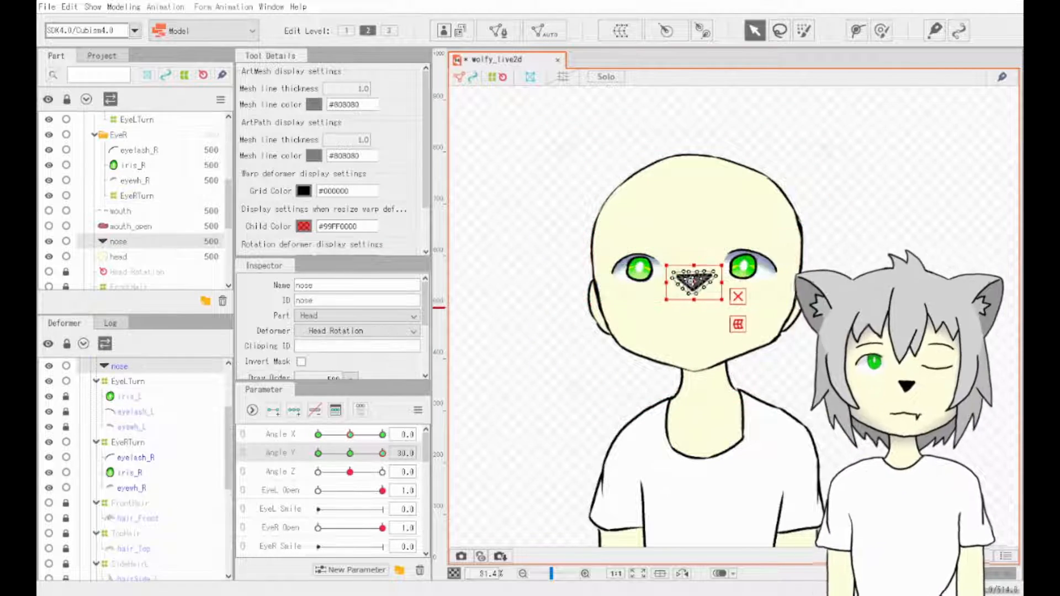
pyautogui.click(764, 398)
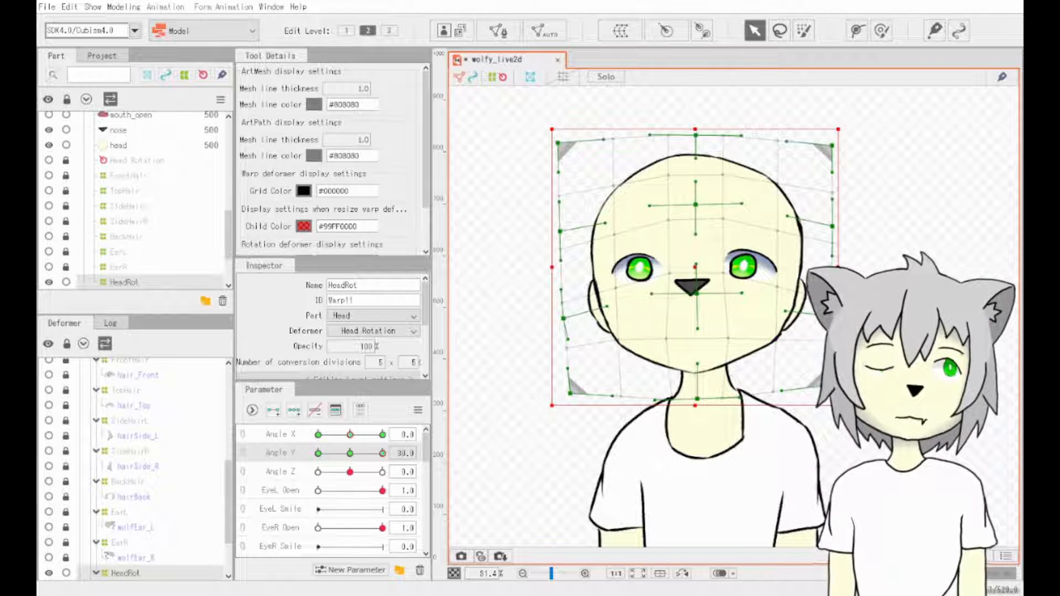
pyautogui.moveTo(382, 453); pyautogui.dragTo(318, 455)
pyautogui.click(497, 442)
pyautogui.moveTo(318, 454); pyautogui.dragTo(350, 454)
# - Create a warp deformer named MouthTurn for the mouth and mouth_open meshes
pyautogui.scroll(2, 138, 215)
pyautogui.scroll(-1, 138, 214)
pyautogui.click(136, 155)
pyautogui.keyDown('ctrl'); pyautogui.click(136, 169); pyautogui.keyUp('ctrl')
pyautogui.scroll(5, 130, 232)
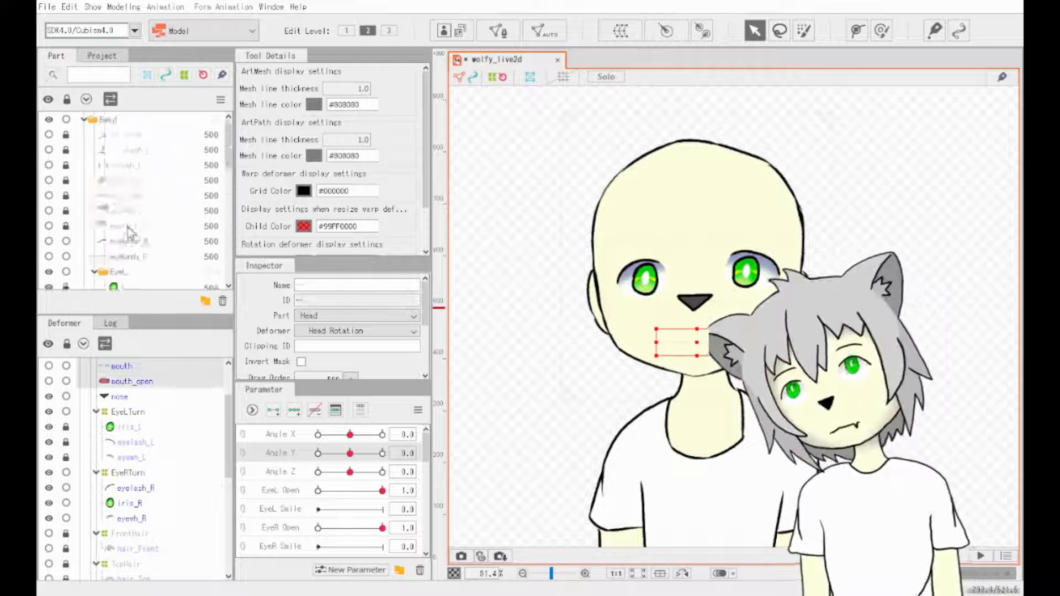
pyautogui.scroll(-3, 130, 233)
pyautogui.click(620, 30)
pyautogui.scroll(-1, 185, 265)
pyautogui.scroll(1, 185, 265)
pyautogui.tripleClick(362, 285)
pyautogui.write('MouthTurn')
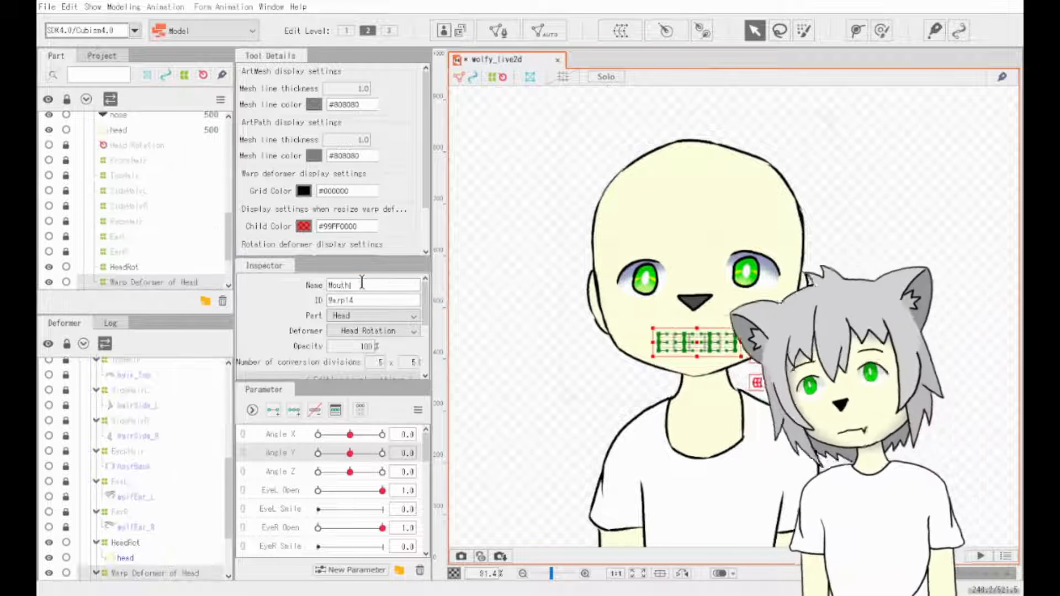
pyautogui.press('Return')
# - Raise Mouth Open to check the open mouth's extent and enlarge the MouthTurn grid around the mouth area
pyautogui.scroll(-5, 342, 505)
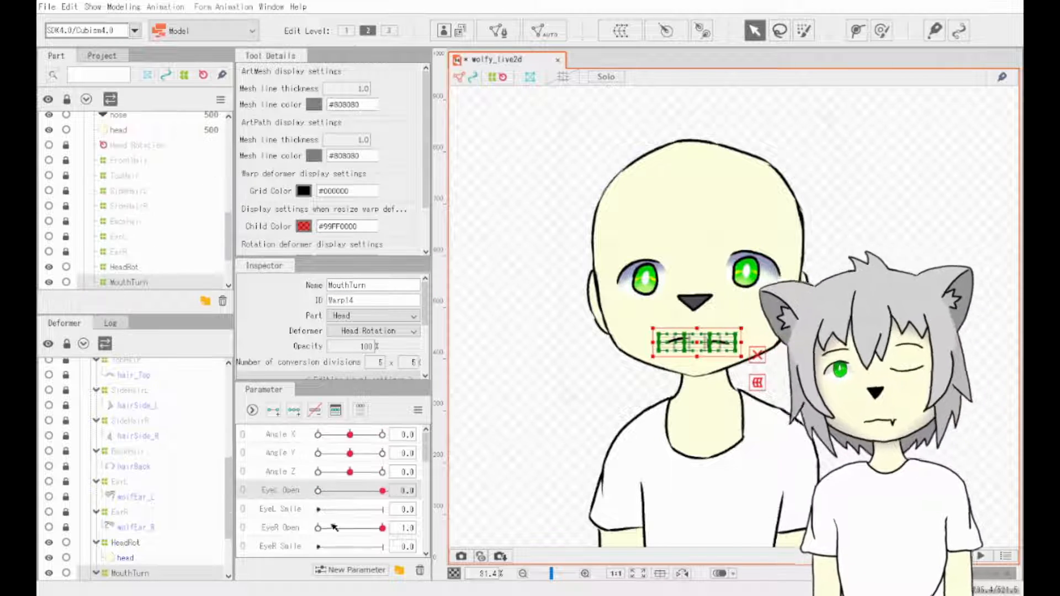
pyautogui.scroll(2, 335, 505)
pyautogui.moveTo(320, 454); pyautogui.dragTo(362, 457)
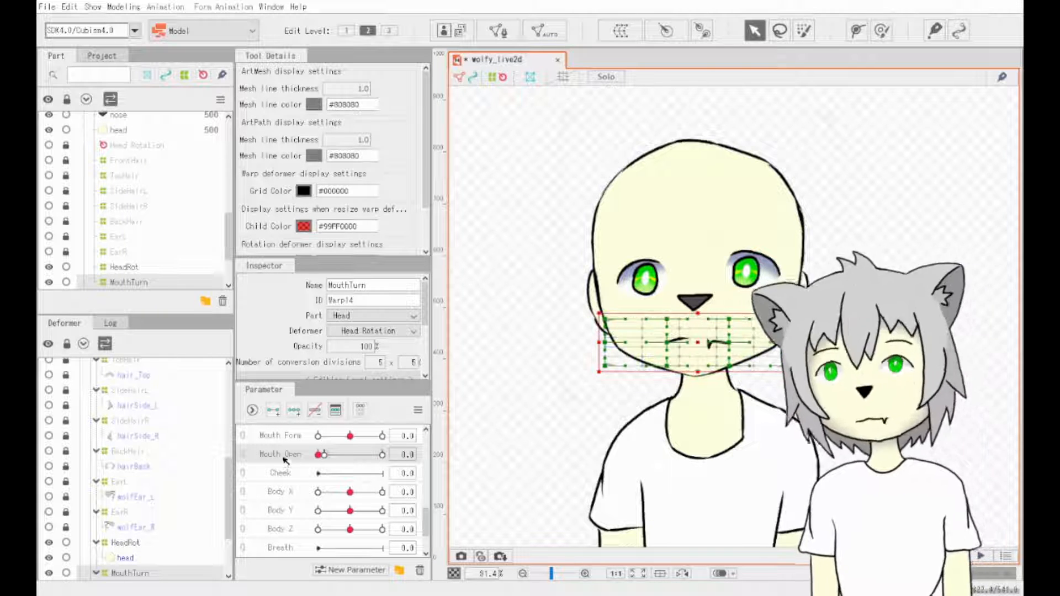
# - Add three Angle X keyforms to the MouthTurn deformer and shift its grid left at Angle X -30.0
pyautogui.scroll(5, 292, 459)
pyautogui.moveTo(335, 435)
pyautogui.mouseDown()
pyautogui.moveTo(350, 435)
pyautogui.moveTo(318, 435)
pyautogui.mouseUp()
pyautogui.click(294, 410)
pyautogui.moveTo(688, 345); pyautogui.dragTo(655, 345)
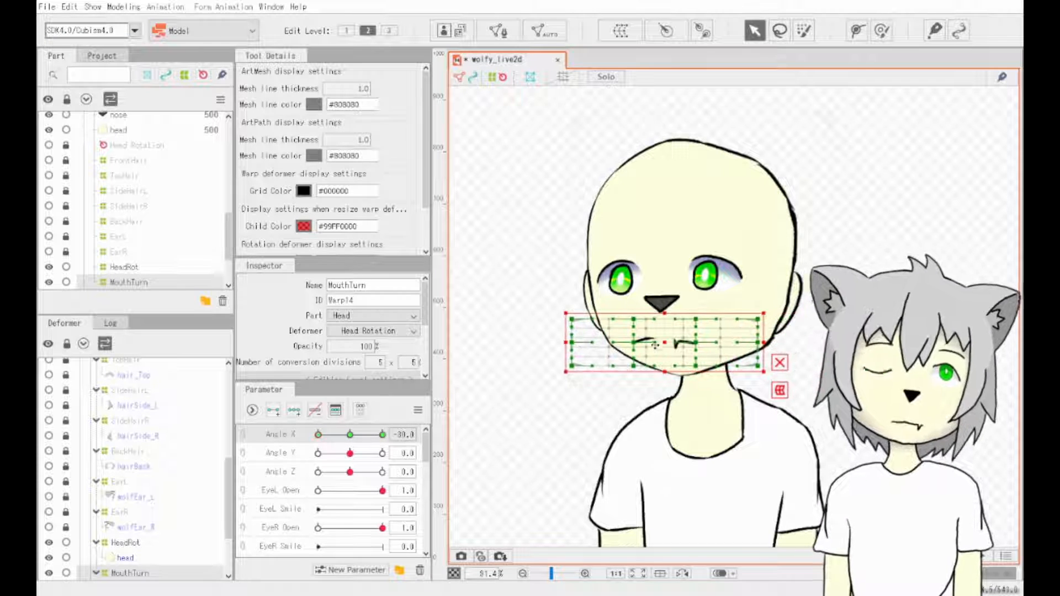
# - Set Mouth Open to 1.0 and narrow the far left side of the MouthTurn grid at Angle X -30.0
pyautogui.scroll(-5, 326, 475)
pyautogui.moveTo(319, 465); pyautogui.dragTo(383, 465)
pyautogui.moveTo(572, 365); pyautogui.dragTo(586, 321)
pyautogui.moveTo(588, 366); pyautogui.dragTo(604, 369)
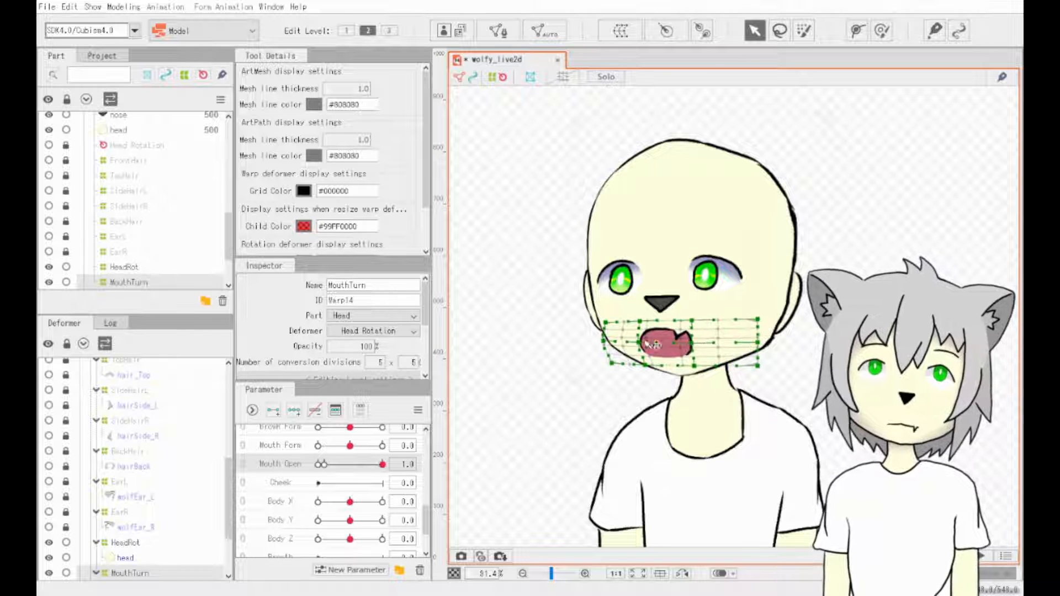
# - Shift the MouthTurn grid right and narrow its far right side at Angle X 30.0, comparing with -30.0
pyautogui.scroll(5, 279, 442)
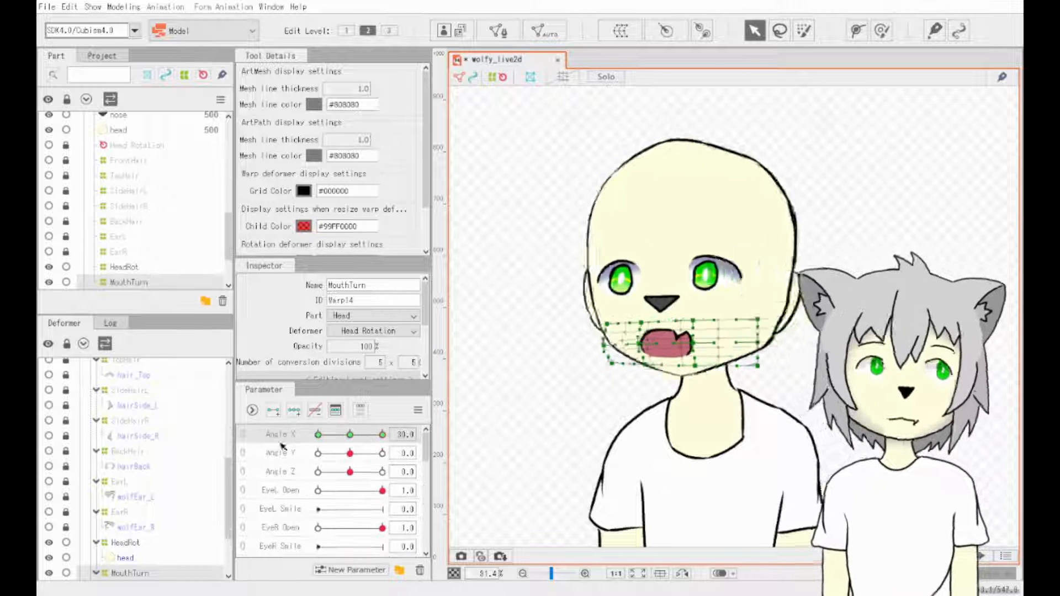
pyautogui.click(383, 435)
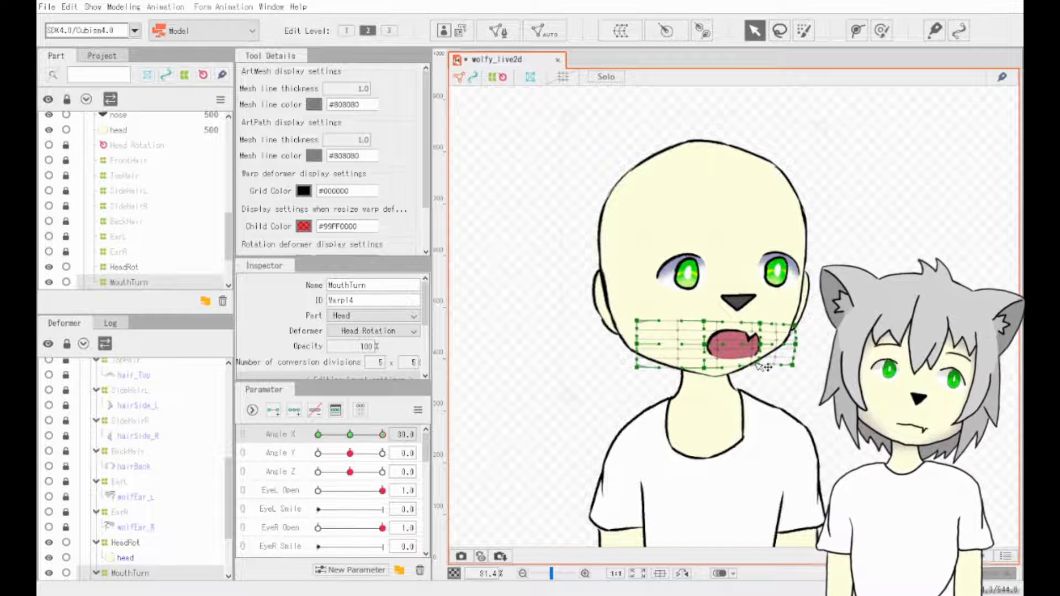
pyautogui.click(318, 434)
pyautogui.click(382, 435)
# - Preview the open mouth's turn across Angle X with Mouth Form at both of its extremes
pyautogui.scroll(-5, 401, 501)
pyautogui.click(382, 500)
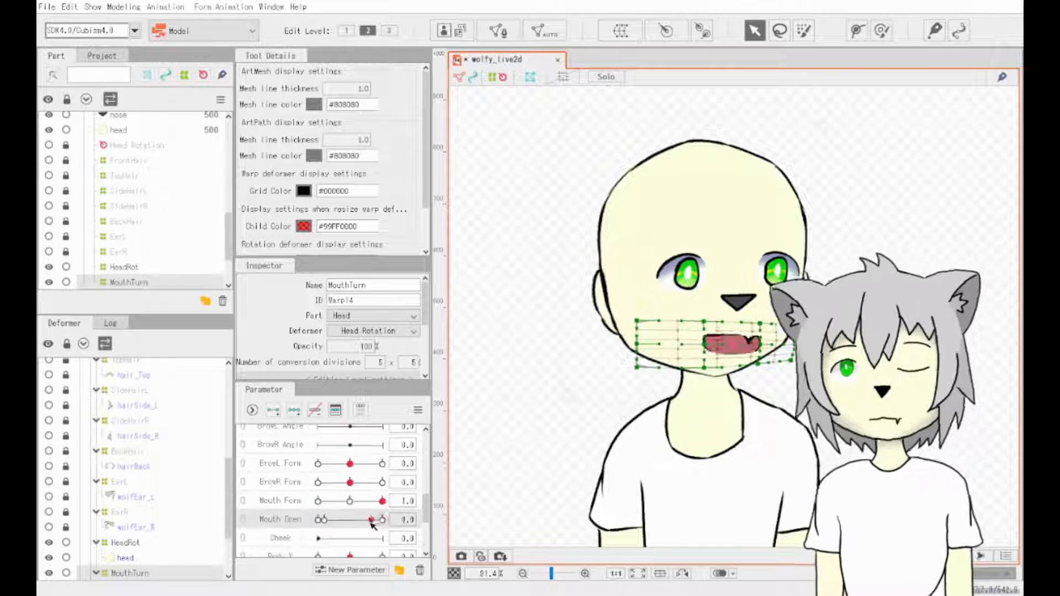
pyautogui.scroll(5, 373, 521)
pyautogui.moveTo(382, 435); pyautogui.dragTo(270, 442)
pyautogui.click(383, 434)
pyautogui.moveTo(382, 434); pyautogui.dragTo(275, 445)
pyautogui.click(514, 401)
pyautogui.scroll(-5, 374, 521)
pyautogui.click(318, 501)
pyautogui.scroll(5, 342, 486)
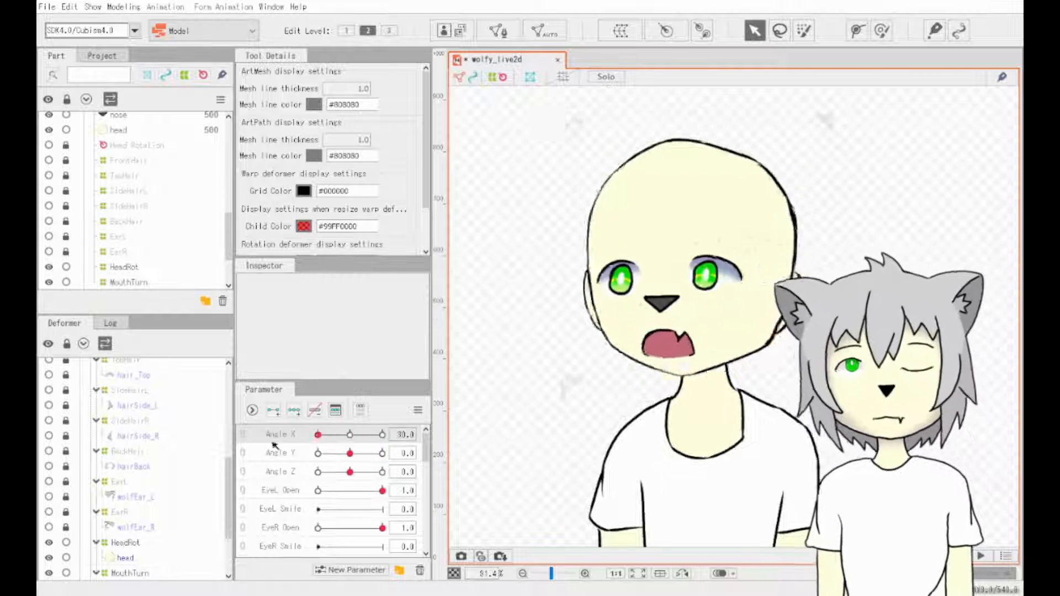
# - Reset Angle X and Mouth Form to 0.0 with Mouth Open at 1.0
pyautogui.click(350, 434)
pyautogui.scroll(-5, 356, 518)
pyautogui.click(318, 519)
pyautogui.click(350, 502)
pyautogui.click(382, 520)
pyautogui.scroll(5, 346, 483)
# - Key the MouthTurn deformer on Angle Y, then raise its grid and arch it upward at Angle Y 30.0
pyautogui.click(662, 350)
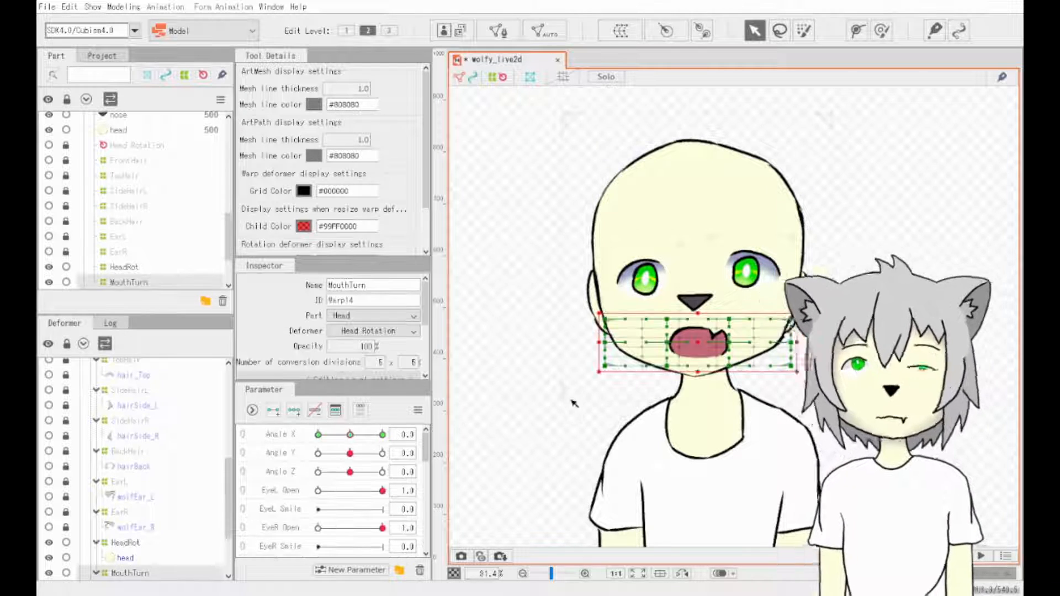
pyautogui.moveTo(350, 453); pyautogui.dragTo(383, 454)
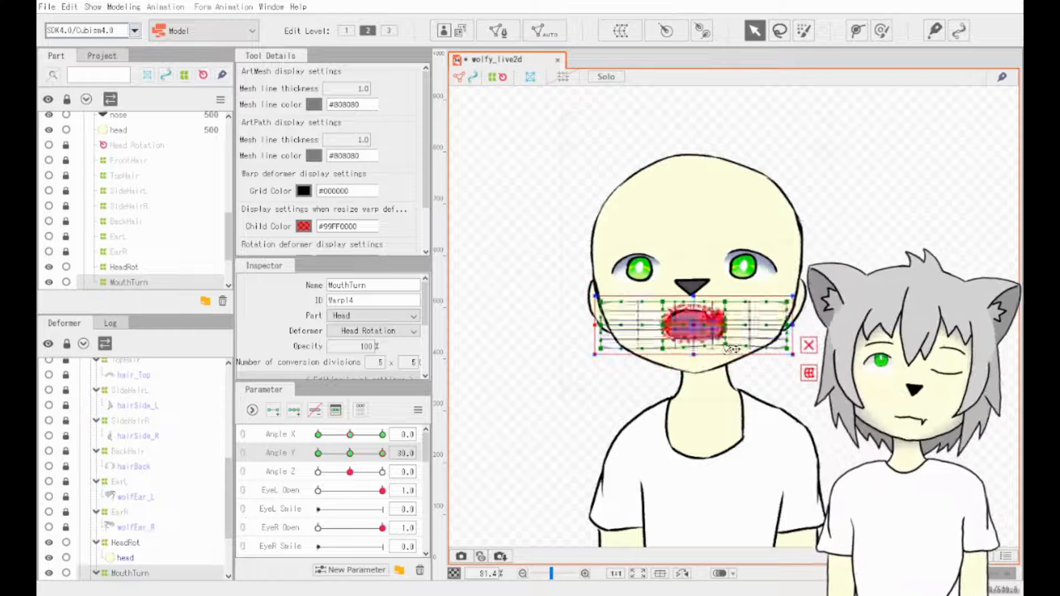
pyautogui.moveTo(732, 325); pyautogui.dragTo(731, 330)
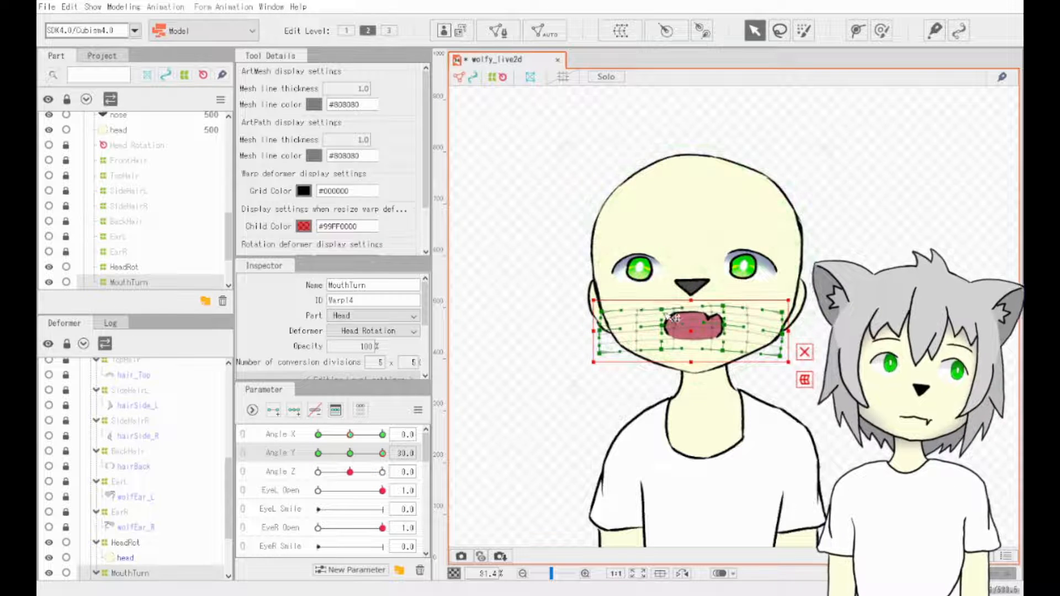
# - Lower the MouthTurn grid and curve it downward at Angle Y -30.0, then nudge it slightly up at Angle Y 30.0
pyautogui.moveTo(382, 453); pyautogui.dragTo(319, 467)
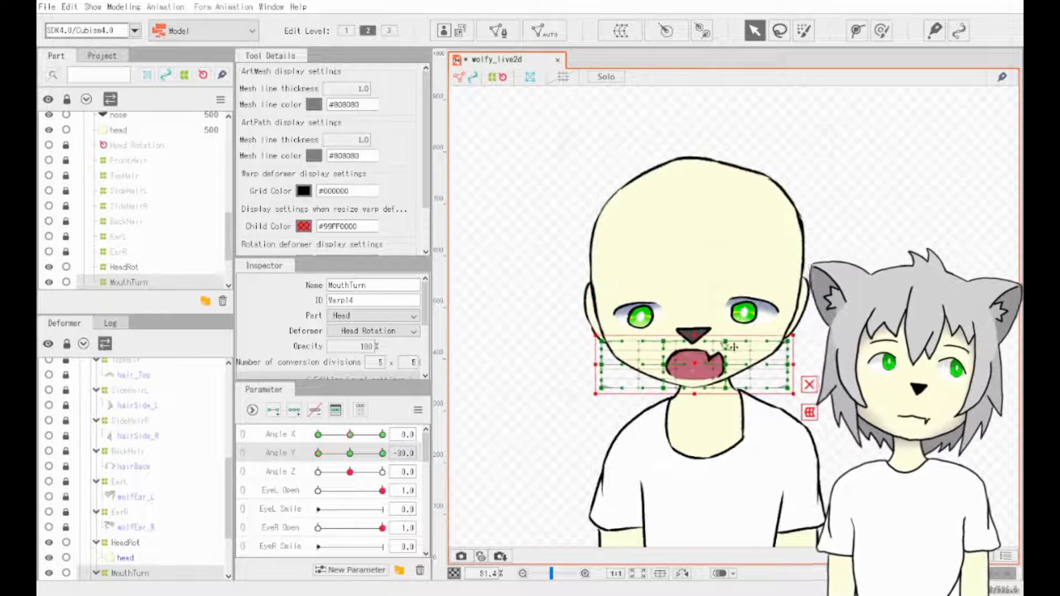
pyautogui.moveTo(674, 386); pyautogui.dragTo(675, 371)
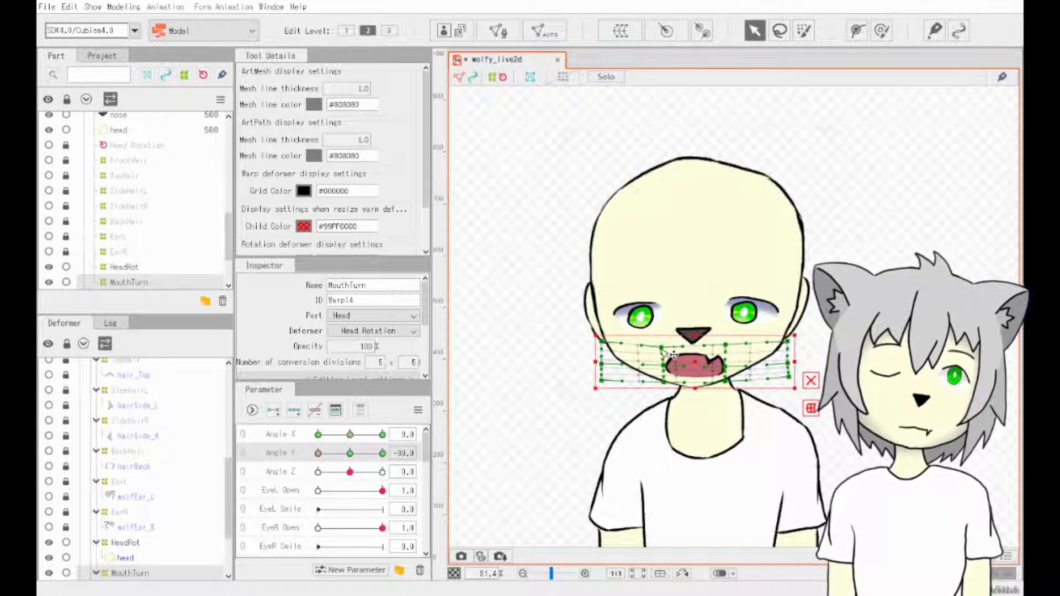
pyautogui.moveTo(319, 453); pyautogui.dragTo(381, 464)
pyautogui.moveTo(677, 330); pyautogui.dragTo(677, 326)
# - Return Angle X, Angle Y and Mouth Open to 0.0 and save the model
pyautogui.moveTo(382, 453); pyautogui.dragTo(519, 486)
pyautogui.click(350, 454)
pyautogui.click(350, 435)
pyautogui.click(497, 353)
pyautogui.hotkey('ctrl', 's')
pyautogui.scroll(-10, 345, 504)
pyautogui.scroll(3, 346, 508)
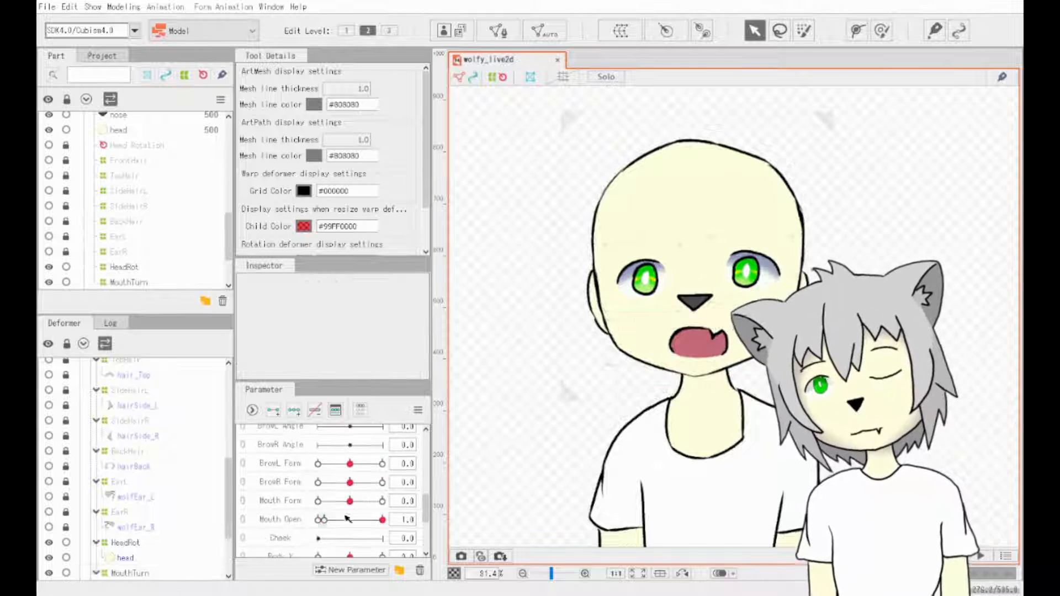
pyautogui.click(319, 520)
# - Select the eyebrow_R mesh and check the eyebrows' movement with the BrowL Form and BrowR Form parameters
pyautogui.scroll(5, 144, 243)
pyautogui.scroll(3, 144, 244)
pyautogui.click(129, 130)
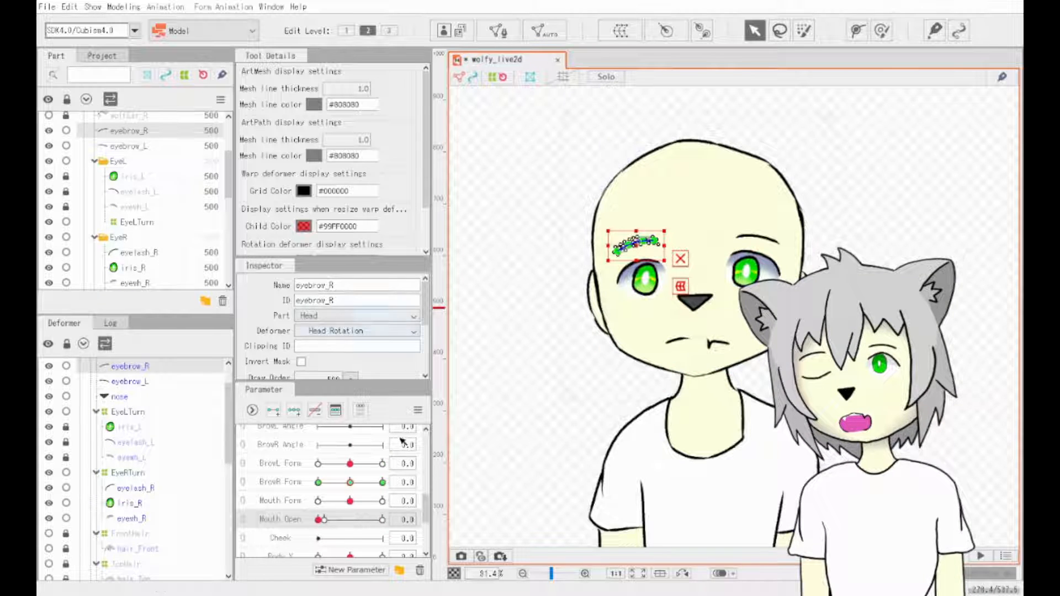
pyautogui.scroll(-3, 344, 480)
pyautogui.moveTo(350, 437); pyautogui.dragTo(350, 439)
pyautogui.moveTo(350, 456)
pyautogui.mouseDown()
pyautogui.moveTo(366, 482)
pyautogui.moveTo(350, 476)
pyautogui.mouseUp()
pyautogui.scroll(3, 350, 475)
pyautogui.moveTo(350, 455)
pyautogui.mouseDown()
pyautogui.moveTo(370, 464)
pyautogui.moveTo(350, 457)
pyautogui.mouseUp()
pyautogui.moveTo(350, 474); pyautogui.dragTo(350, 474)
# - Create a warp deformer named BrowRot for the eyebrow_R and eyebrow_L meshes
pyautogui.keyDown('ctrl'); pyautogui.click(129, 146); pyautogui.keyUp('ctrl')
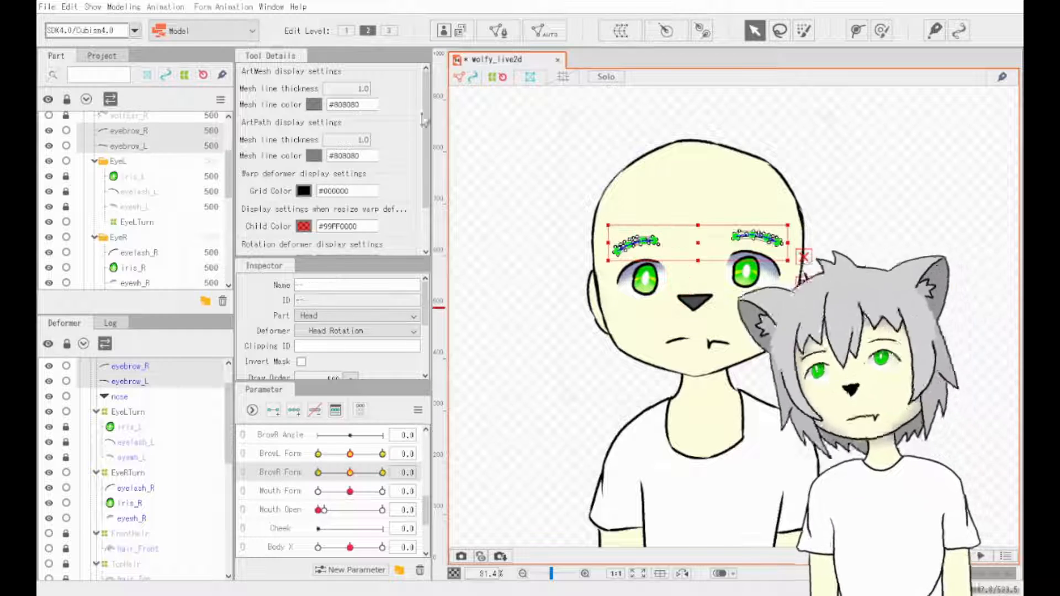
pyautogui.write('BrowRot')
pyautogui.press('Return')
pyautogui.scroll(5, 365, 452)
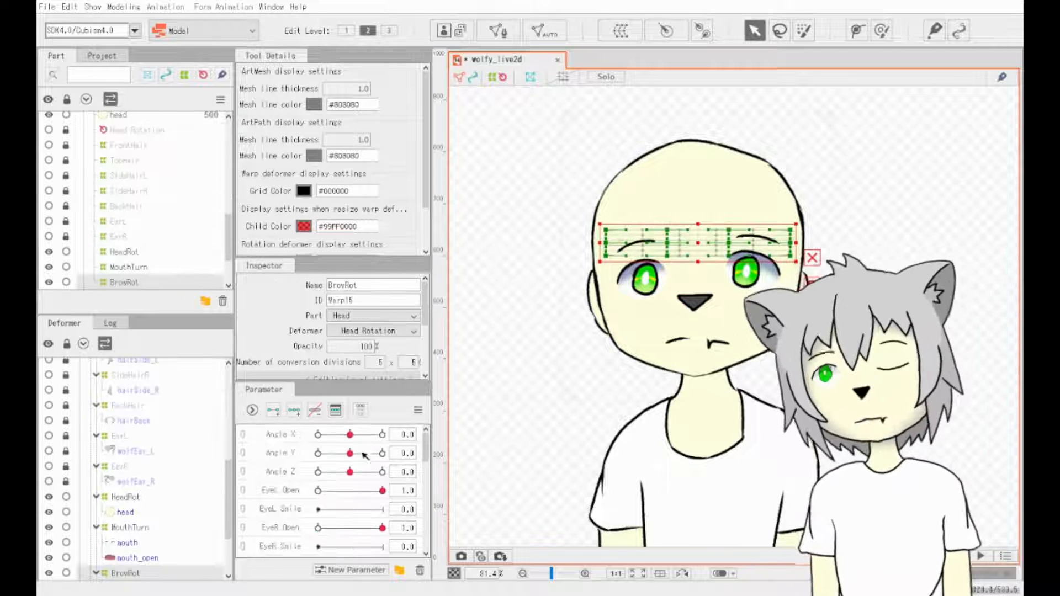
# - Add three keys on Angle X to the BrowRot deformer and shift its grid with the turned face at -30
pyautogui.click(280, 435)
pyautogui.click(294, 410)
pyautogui.moveTo(350, 434); pyautogui.dragTo(318, 435)
pyautogui.moveTo(698, 247)
pyautogui.mouseDown()
pyautogui.moveTo(673, 251)
pyautogui.moveTo(690, 247)
pyautogui.mouseUp()
pyautogui.moveTo(703, 234); pyautogui.dragTo(689, 231)
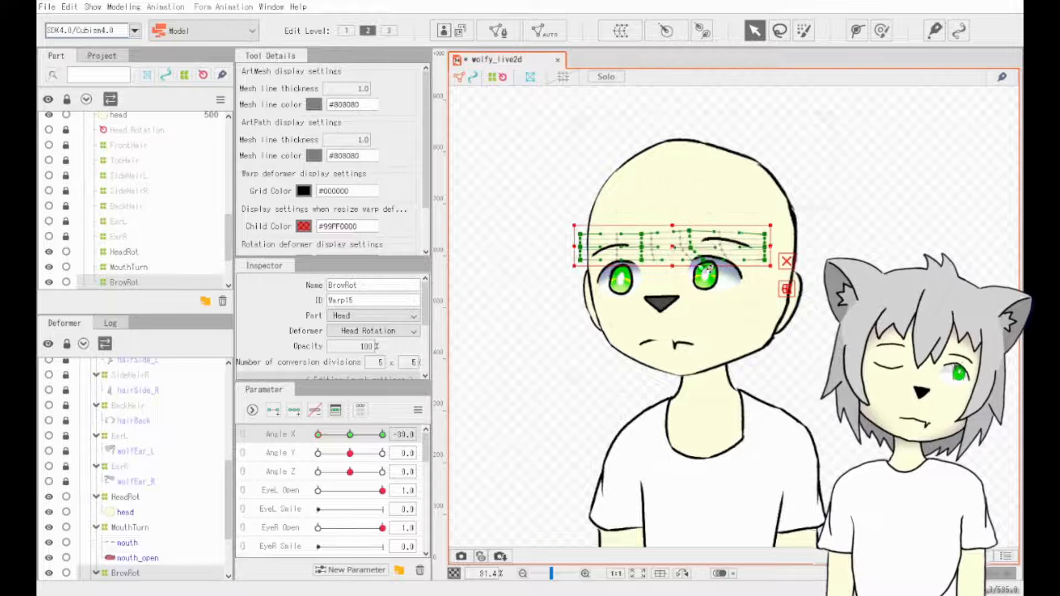
# - Reshape BrowRot's outer and inner grid points at Angle X -30 so both brows fit the turned face
pyautogui.moveTo(773, 258); pyautogui.dragTo(766, 237)
pyautogui.moveTo(580, 248); pyautogui.dragTo(586, 247)
pyautogui.moveTo(581, 260); pyautogui.dragTo(590, 262)
pyautogui.moveTo(580, 234); pyautogui.dragTo(586, 233)
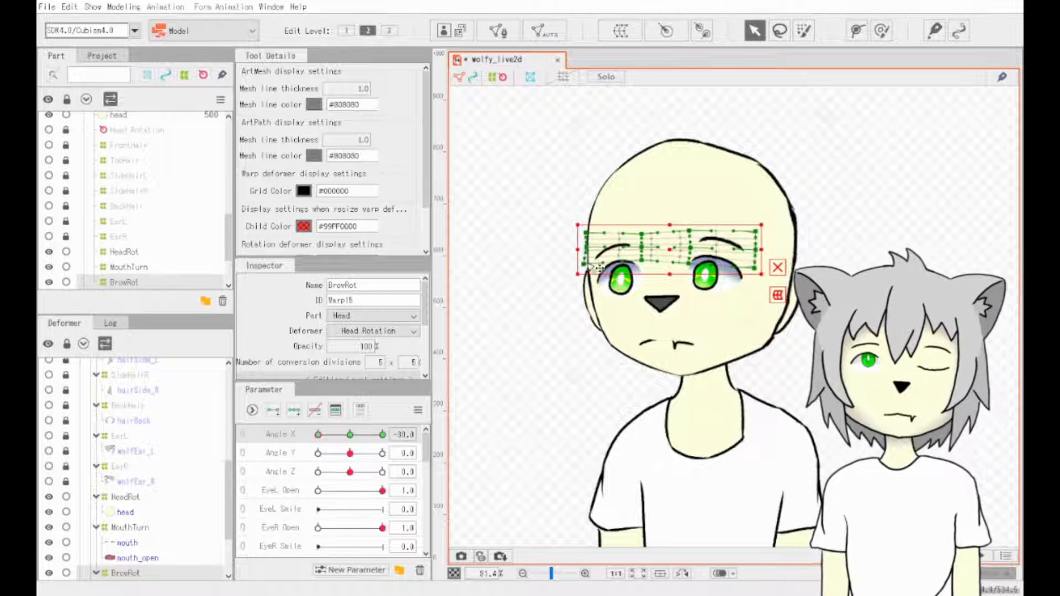
pyautogui.moveTo(642, 260); pyautogui.dragTo(637, 262)
pyautogui.moveTo(642, 248); pyautogui.dragTo(638, 247)
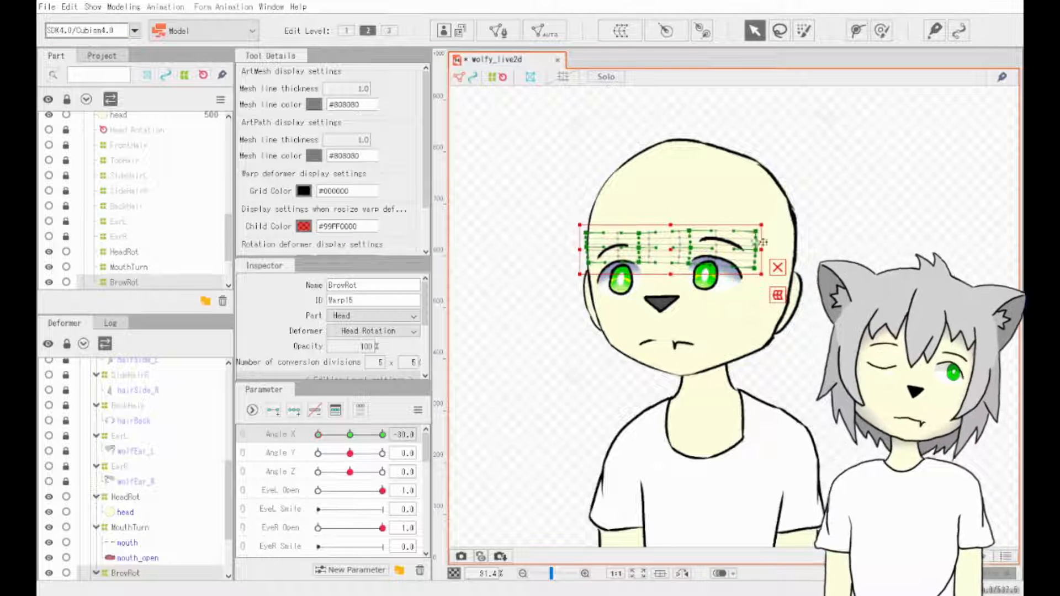
# - Preview the brows at Angle X 30 and -30 with BrowL Form and BrowR Form set to -1.0
pyautogui.moveTo(319, 434); pyautogui.dragTo(382, 435)
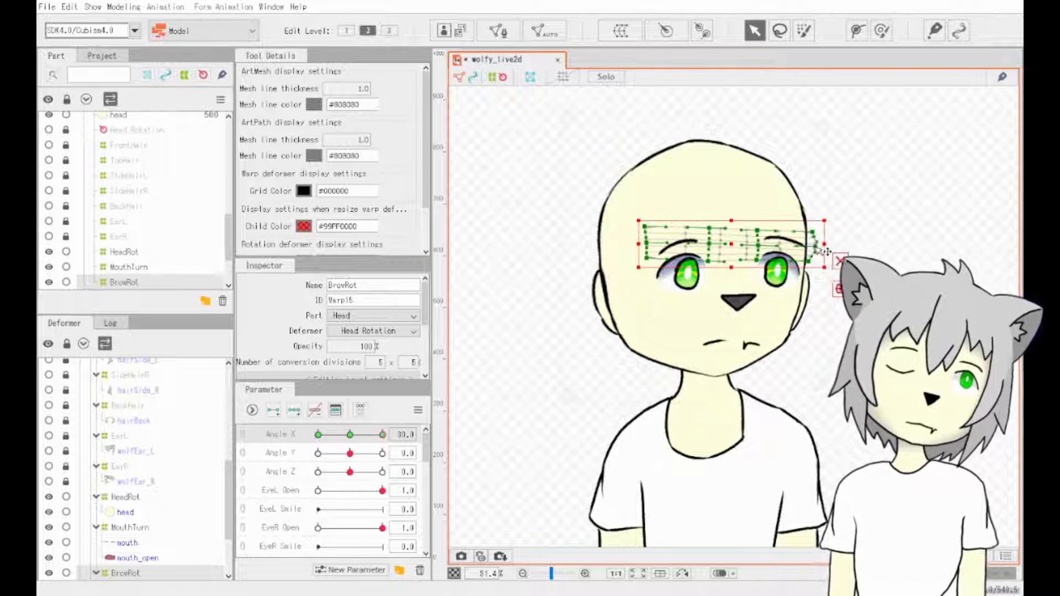
pyautogui.scroll(-5, 336, 539)
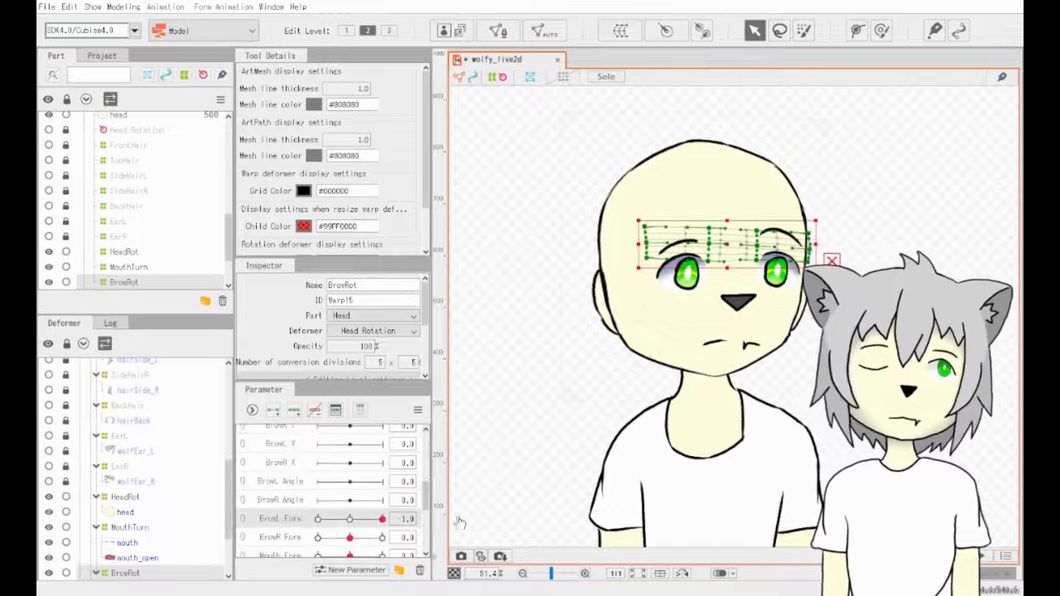
pyautogui.moveTo(460, 522); pyautogui.dragTo(318, 520)
pyautogui.moveTo(350, 538); pyautogui.dragTo(318, 537)
pyautogui.scroll(5, 359, 444)
pyautogui.click(318, 435)
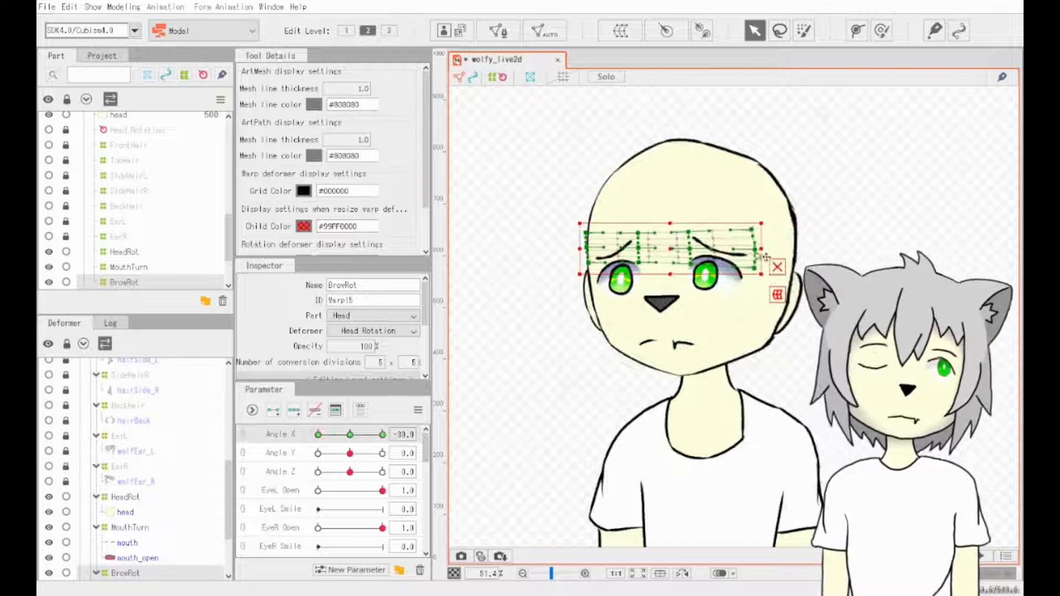
# - Preview the brows at Angle X 30 with BrowL Form and BrowR Form set to 1.0
pyautogui.click(383, 436)
pyautogui.scroll(-6, 365, 513)
pyautogui.click(383, 482)
pyautogui.click(383, 463)
pyautogui.scroll(5, 259, 458)
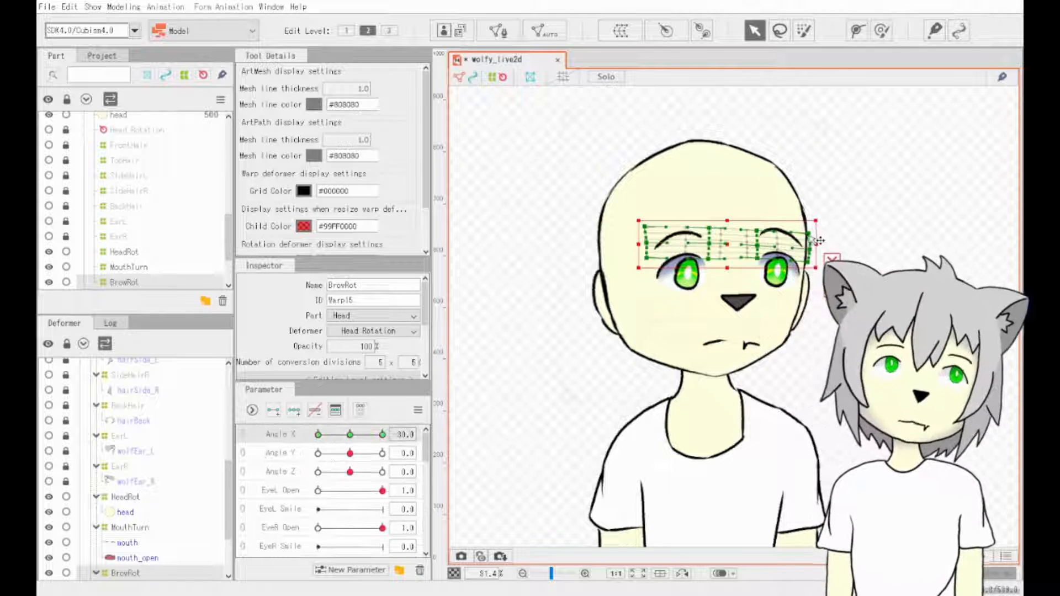
# - Return Angle X, BrowL Form and BrowR Form to 0.0 and save the model
pyautogui.click(350, 435)
pyautogui.scroll(-6, 359, 505)
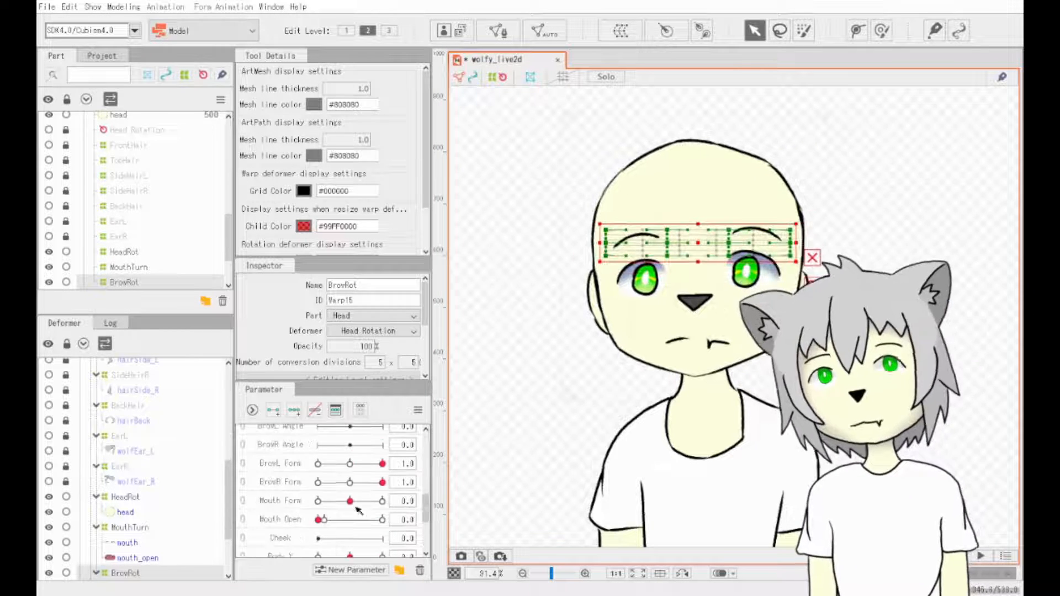
pyautogui.click(350, 482)
pyautogui.click(350, 464)
pyautogui.hotkey('ctrl', 's')
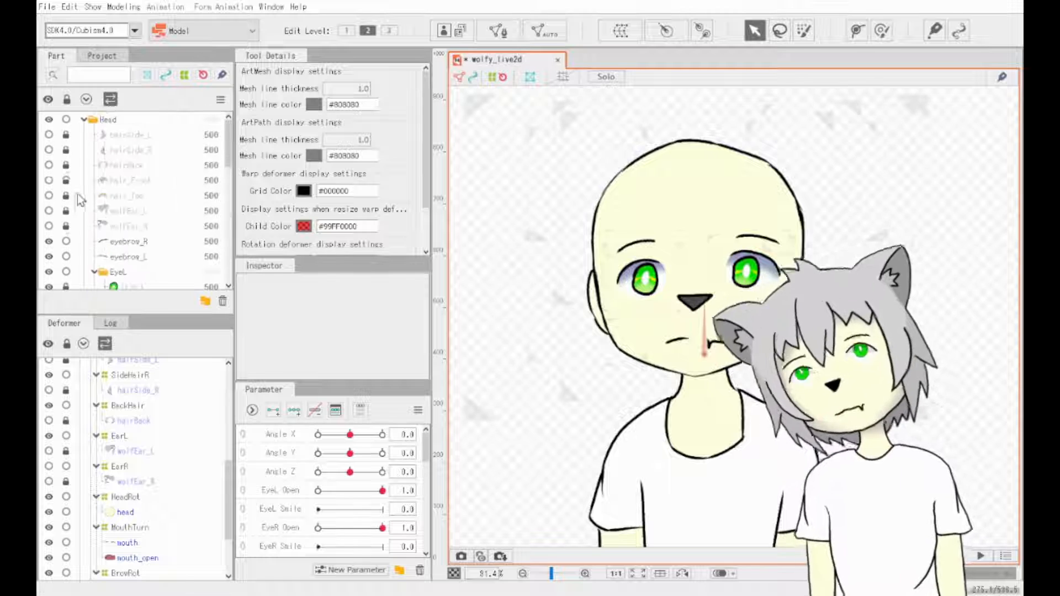
# - Unlock and show the hair and ear layers in the Head part, and preview the head at Angle X -30
pyautogui.moveTo(65, 135); pyautogui.dragTo(66, 226)
pyautogui.moveTo(49, 226); pyautogui.dragTo(49, 134)
pyautogui.scroll(-8, 109, 241)
pyautogui.moveTo(350, 434); pyautogui.dragTo(349, 457)
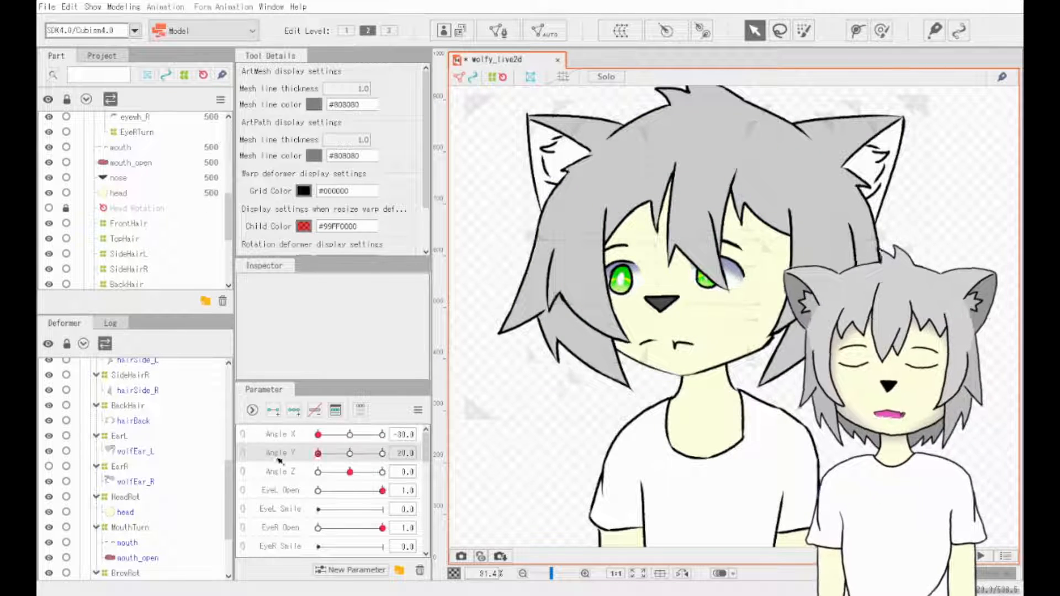
pyautogui.moveTo(279, 461); pyautogui.dragTo(276, 460)
pyautogui.moveTo(318, 435)
pyautogui.mouseDown()
pyautogui.moveTo(198, 426)
pyautogui.moveTo(439, 443)
pyautogui.moveTo(319, 436)
pyautogui.mouseUp()
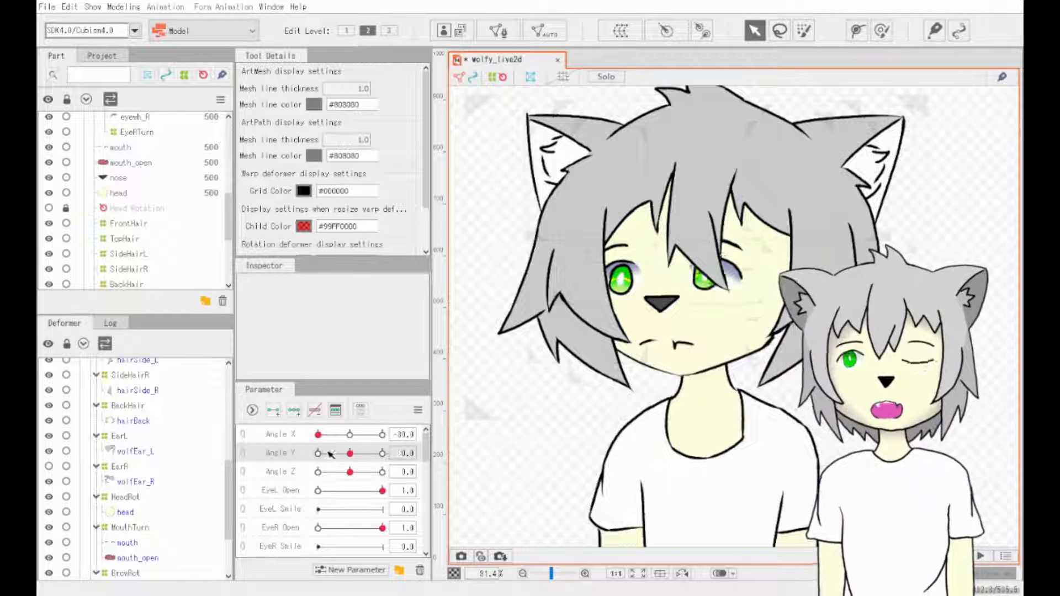
# - Examine the EyeLTurn deformer while varying Angle X and Angle Y, and return both angles to 0
pyautogui.scroll(3, 119, 209)
pyautogui.click(136, 243)
pyautogui.click(137, 167)
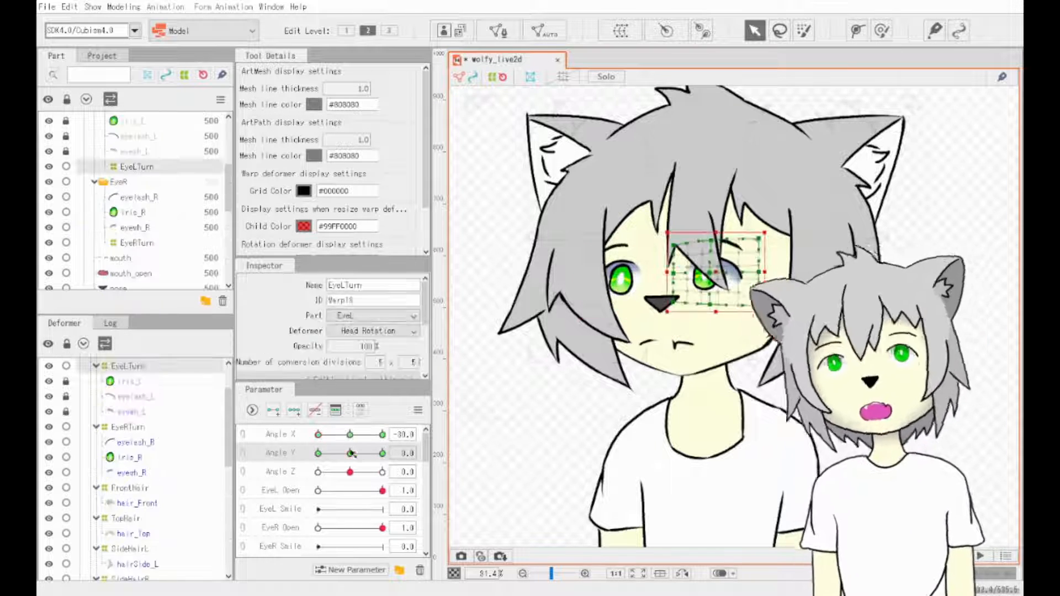
pyautogui.moveTo(319, 434)
pyautogui.mouseDown()
pyautogui.moveTo(350, 436)
pyautogui.moveTo(318, 435)
pyautogui.mouseUp()
pyautogui.moveTo(350, 454); pyautogui.dragTo(293, 456)
pyautogui.click(252, 409)
pyautogui.scroll(2, 119, 210)
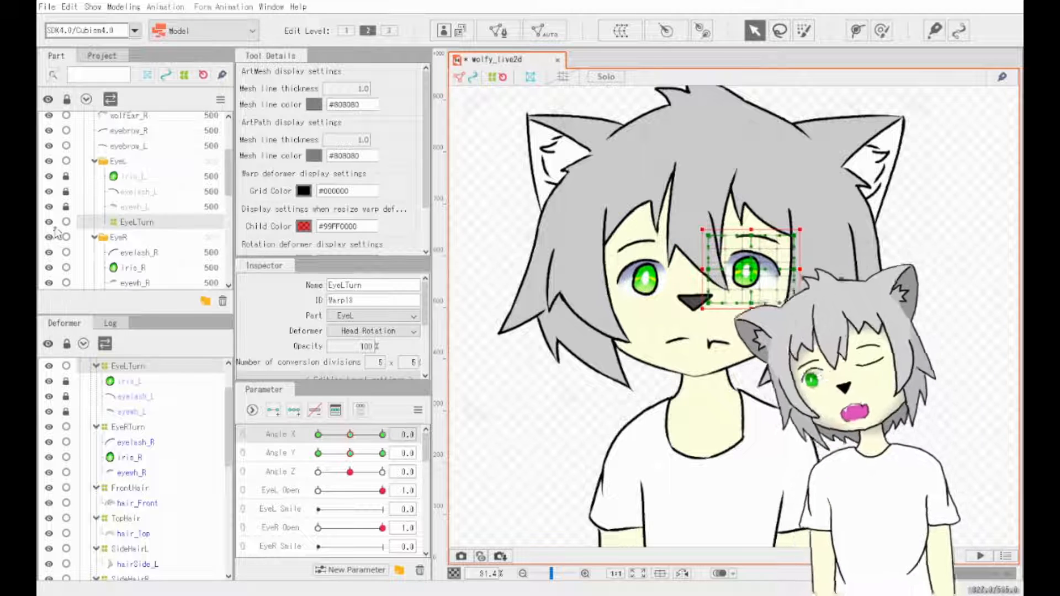
# - Hide and lock the EyeLTurn and EyeRTurn deformers and collapse the EyeL and EyeR folders
pyautogui.click(65, 221)
pyautogui.scroll(-2, 67, 217)
pyautogui.click(67, 187)
pyautogui.scroll(3, 67, 196)
pyautogui.click(94, 237)
pyautogui.click(95, 161)
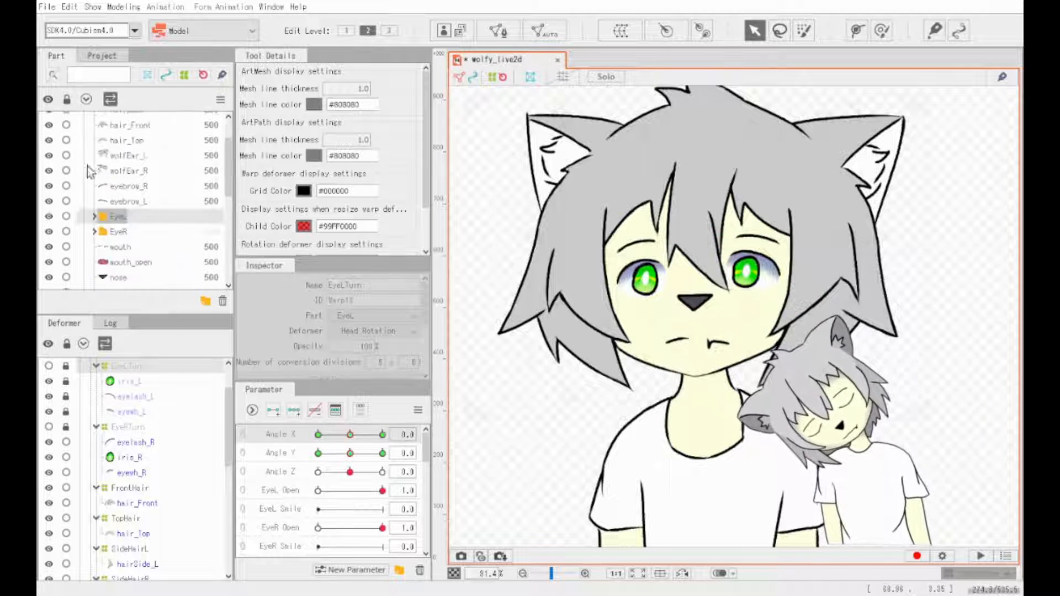
# - Lock both eyebrow layers, and hide and lock the HeadRot, MouthTurn and BrowRot deformers
pyautogui.click(66, 201)
pyautogui.click(66, 186)
pyautogui.moveTo(350, 436); pyautogui.dragTo(318, 435)
pyautogui.scroll(-6, 106, 230)
pyautogui.click(147, 202)
pyautogui.click(146, 196)
pyautogui.scroll(1, 146, 197)
pyautogui.click(67, 260)
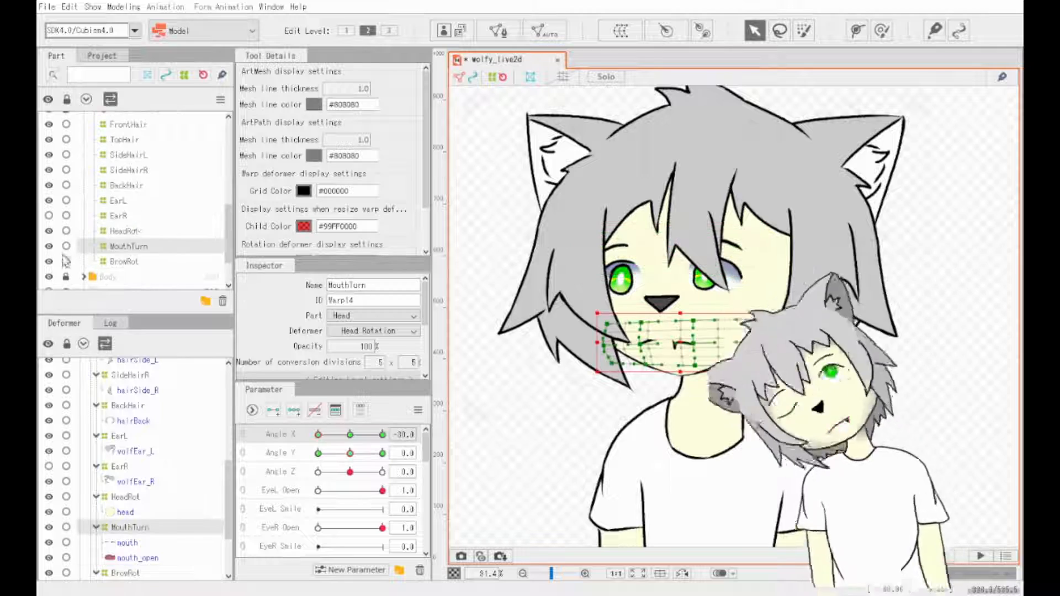
pyautogui.click(67, 246)
pyautogui.scroll(1, 182, 258)
# - Return Angle X to 0 and create a parent warp deformer named EarRRot for the EarR deformer
pyautogui.click(134, 267)
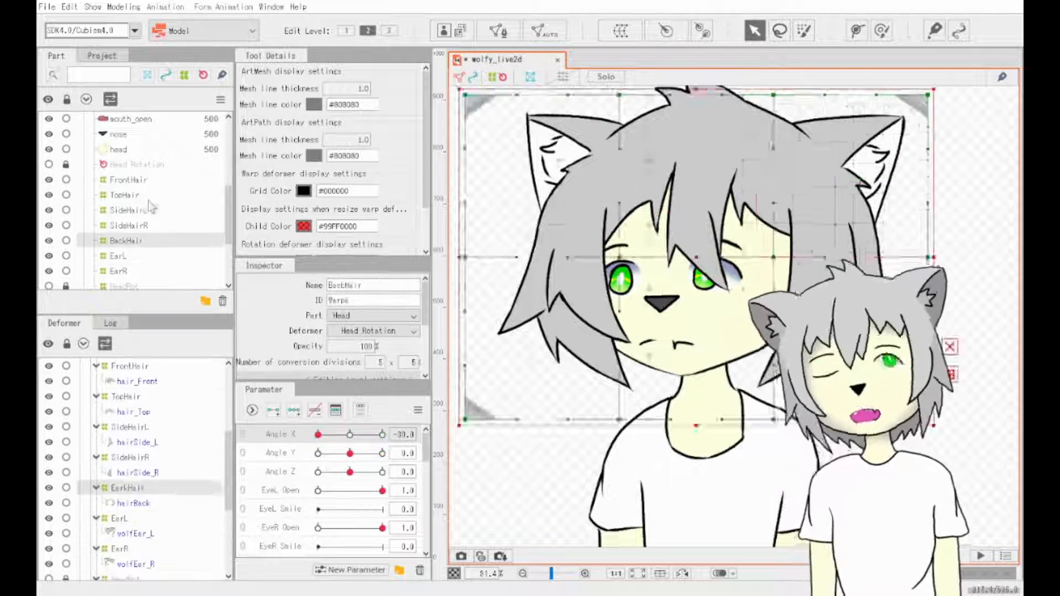
pyautogui.keyDown('shift'); pyautogui.click(144, 178); pyautogui.keyUp('shift')
pyautogui.click(350, 435)
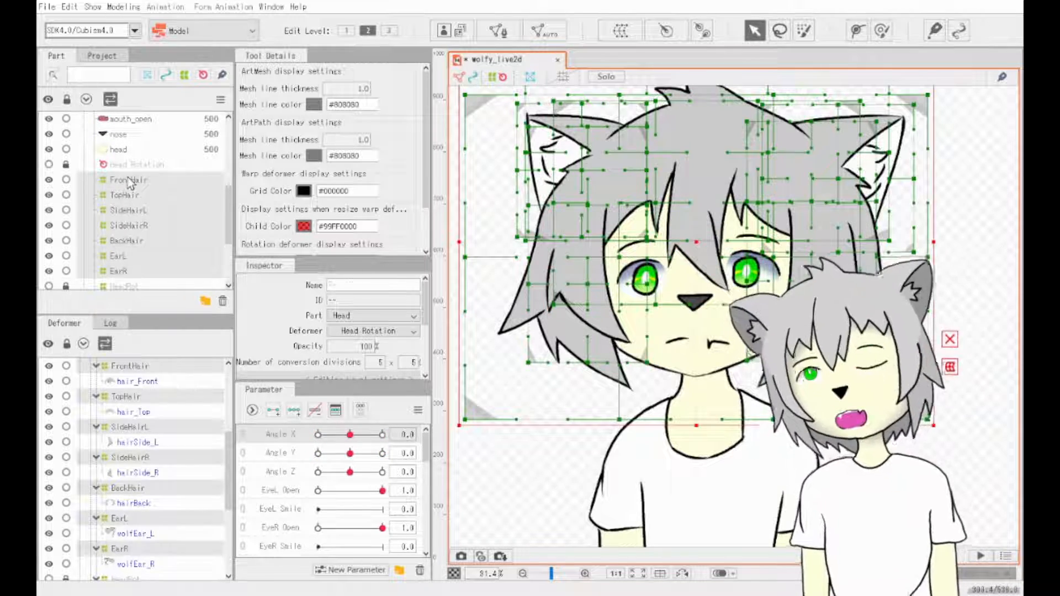
pyautogui.click(118, 271)
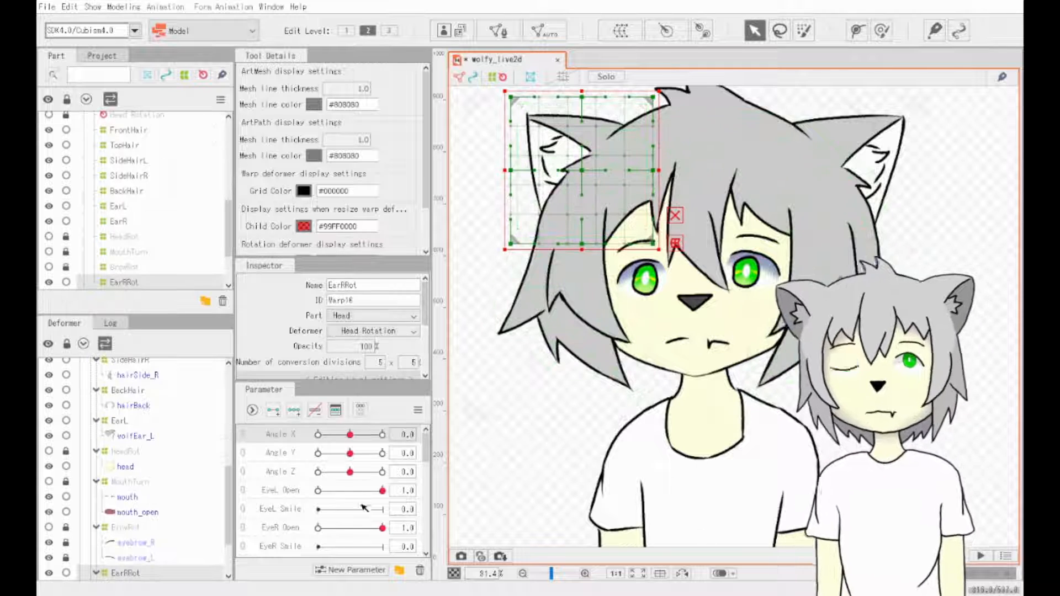
pyautogui.scroll(-10, 354, 497)
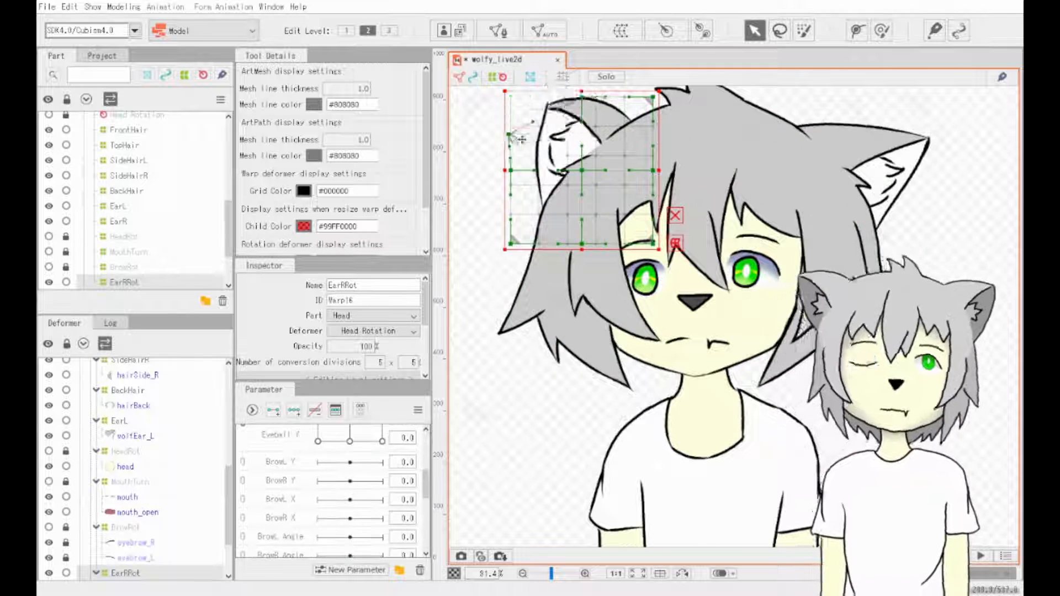
pyautogui.scroll(10, 355, 519)
# - Create a parent warp deformer named EarLRot for the EarL deformer
pyautogui.moveTo(351, 436); pyautogui.dragTo(318, 436)
pyautogui.scroll(-3, 131, 270)
pyautogui.click(133, 167)
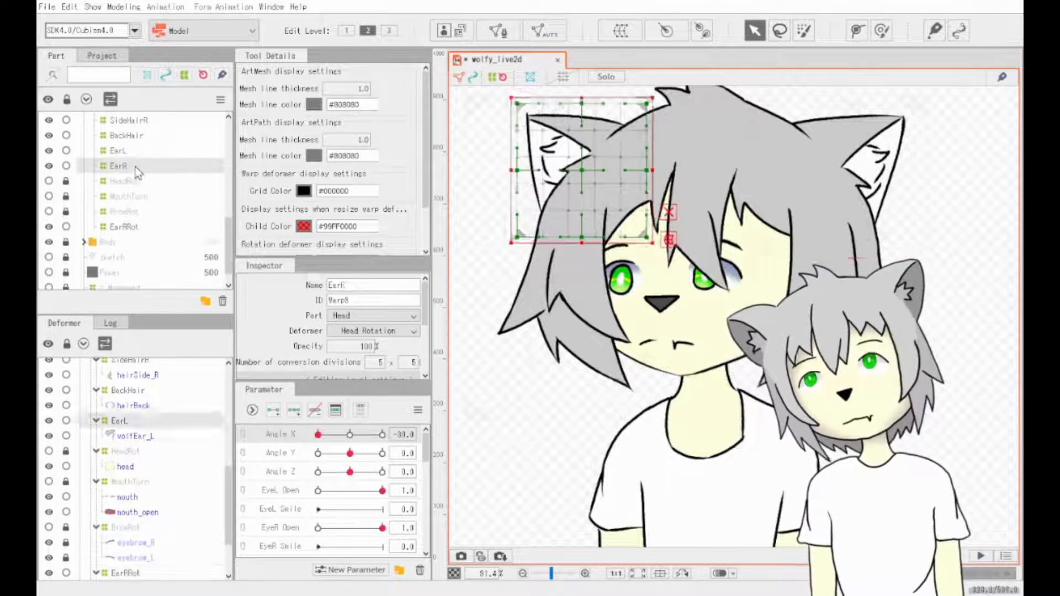
pyautogui.click(132, 152)
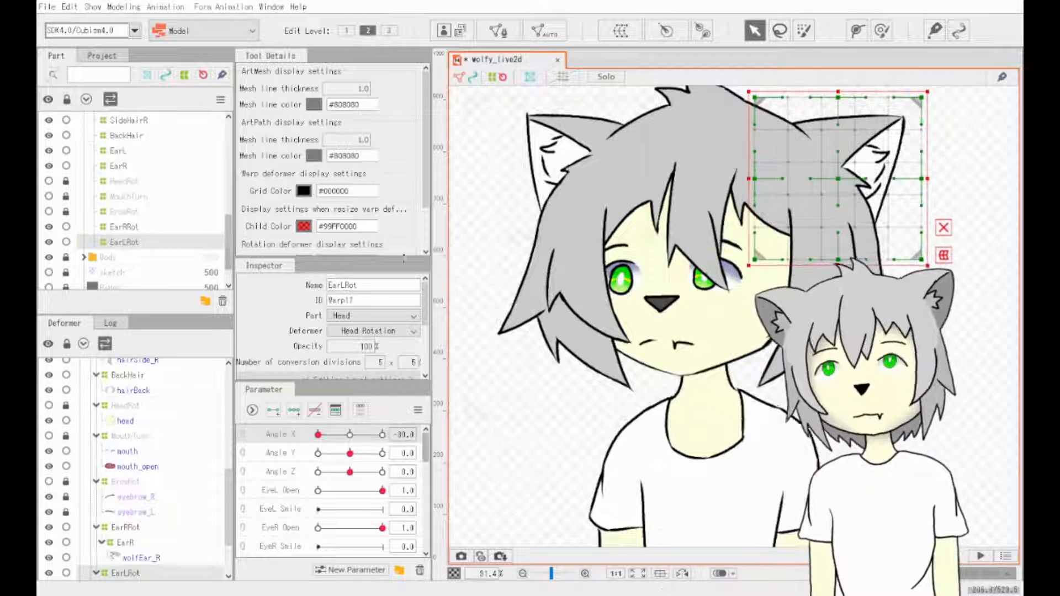
# - Reset Angle X to 0 and name the new parent warp deformer of BackHair BackHairRot
pyautogui.moveTo(318, 436); pyautogui.dragTo(355, 437)
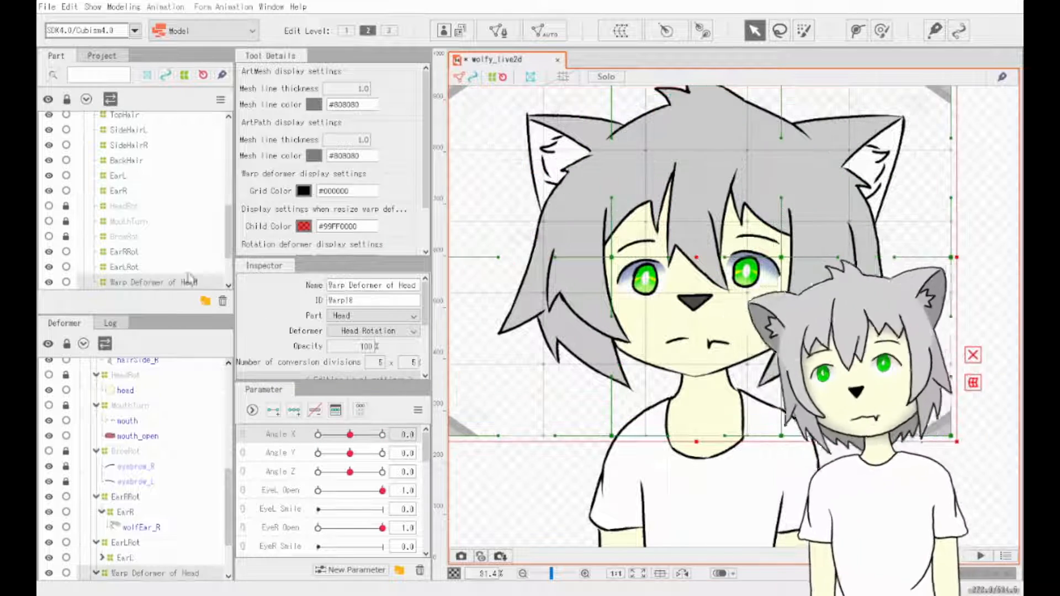
pyautogui.tripleClick(373, 285)
pyautogui.write('EackHairRot')
pyautogui.press('Return')
# - Create a parent warp deformer named SideHairRot for the SideHairL and SideHairR deformers
pyautogui.scroll(2, 132, 186)
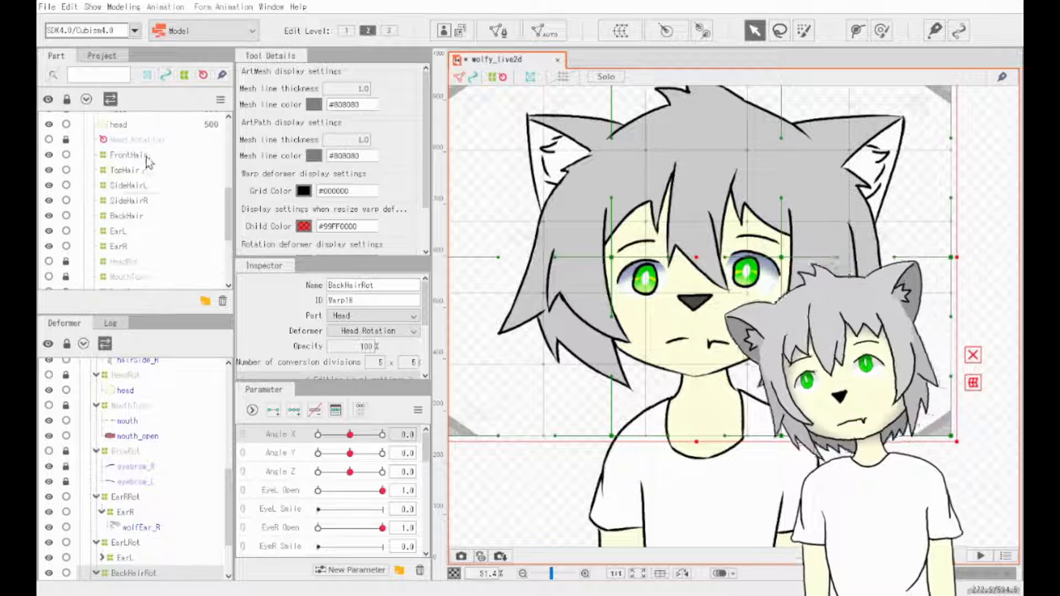
pyautogui.click(138, 202)
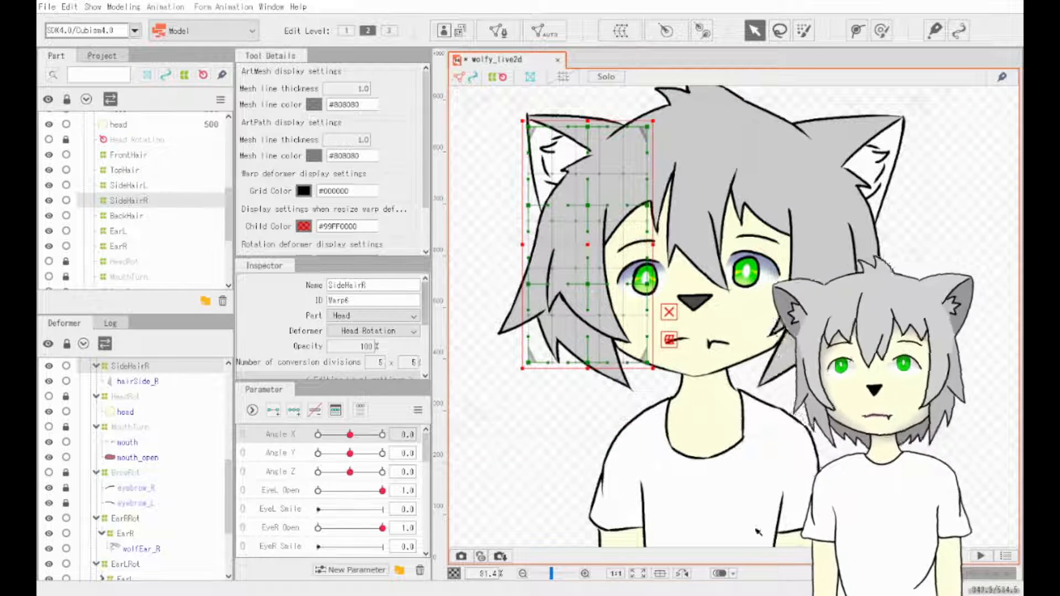
pyautogui.keyDown('ctrl'); pyautogui.click(127, 185); pyautogui.keyUp('ctrl')
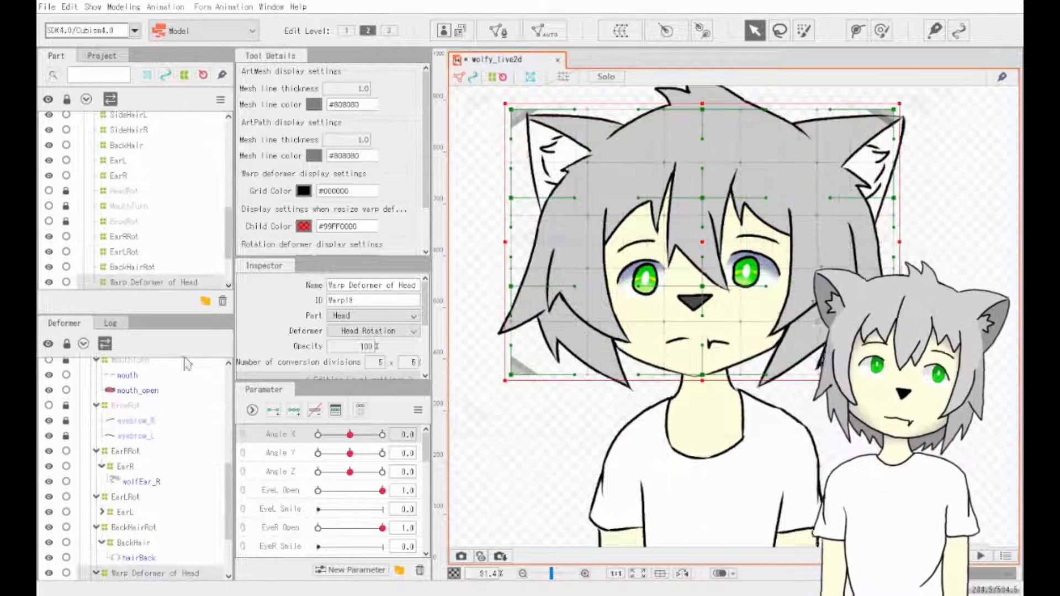
pyautogui.click(407, 288)
pyautogui.write('SideHairRot')
pyautogui.press('Return')
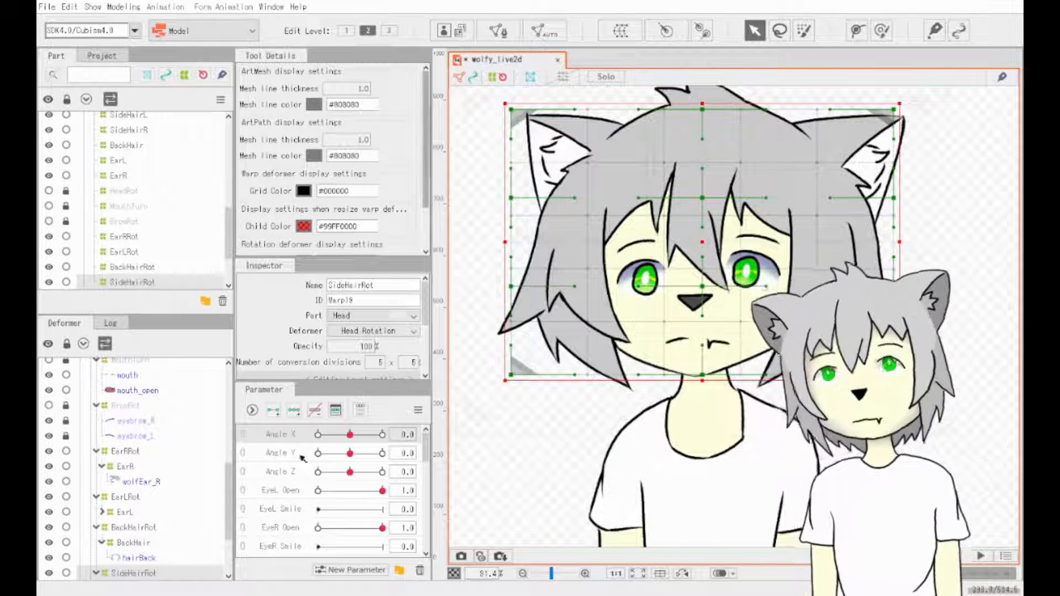
# - Create a parent warp deformer named FrontHairRot for the FrontHair and TopHair deformers
pyautogui.scroll(2, 160, 205)
pyautogui.click(159, 208)
pyautogui.keyDown('ctrl'); pyautogui.click(158, 196); pyautogui.keyUp('ctrl')
pyautogui.click(621, 30)
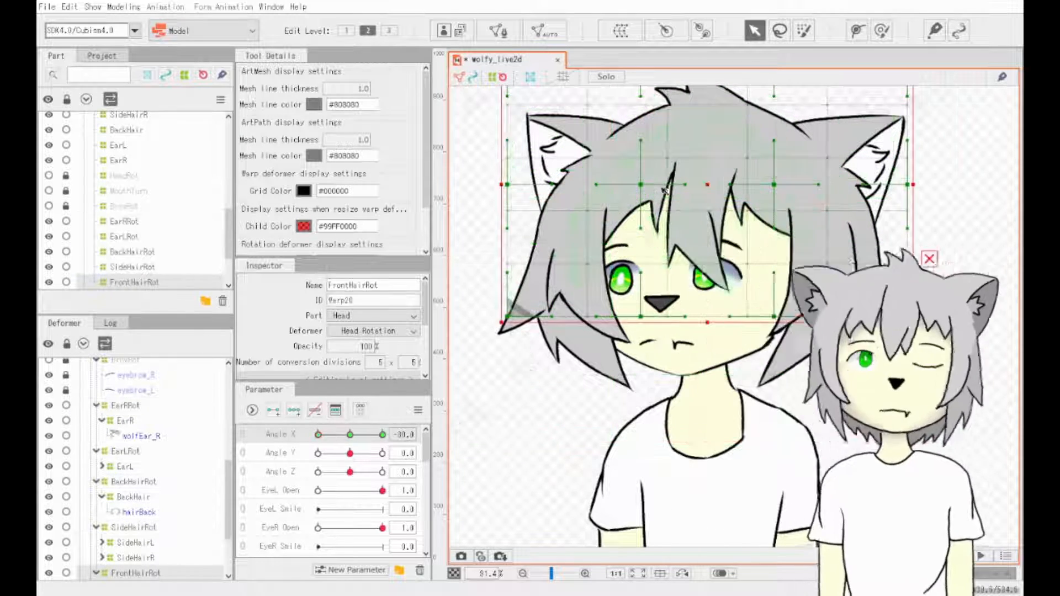
# - Skew the FrontHairRot grid at Angle X -30 so the front and top hair follow the head turn
pyautogui.moveTo(718, 287); pyautogui.dragTo(742, 322)
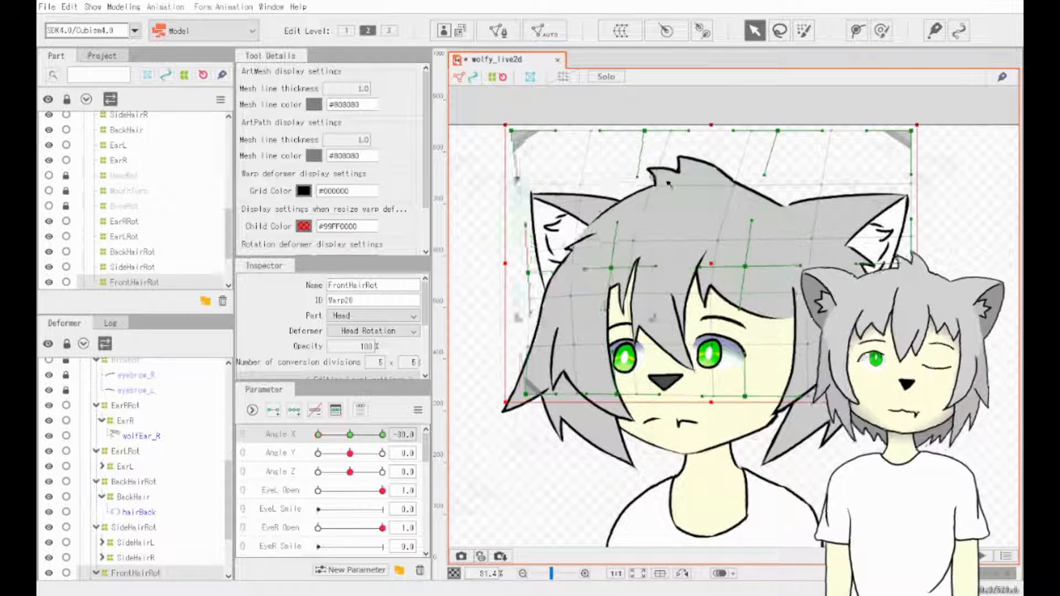
pyautogui.moveTo(511, 131); pyautogui.dragTo(548, 131)
pyautogui.moveTo(528, 273); pyautogui.dragTo(535, 272)
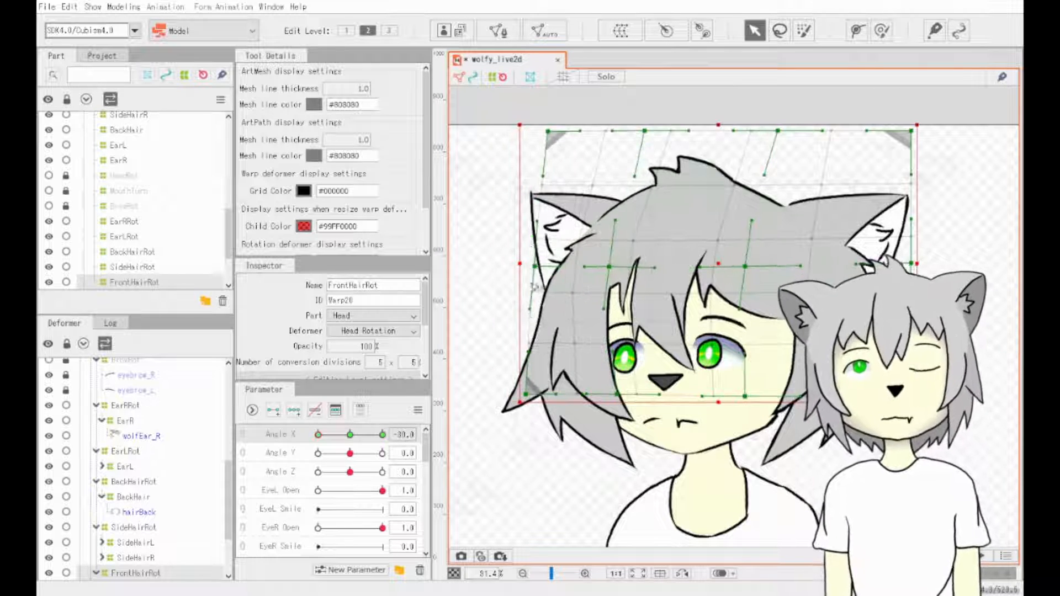
# - Hide the side hair, back hair and both wolf ear layers to expose the front and top hair
pyautogui.scroll(10, 57, 248)
pyautogui.moveTo(49, 135); pyautogui.dragTo(51, 150)
pyautogui.click(49, 165)
pyautogui.click(49, 211)
pyautogui.click(49, 226)
# - Pull FrontHairRot's near-side grid points inward at Angle X -30 and adjust the inner points around the head
pyautogui.moveTo(534, 273); pyautogui.dragTo(547, 276)
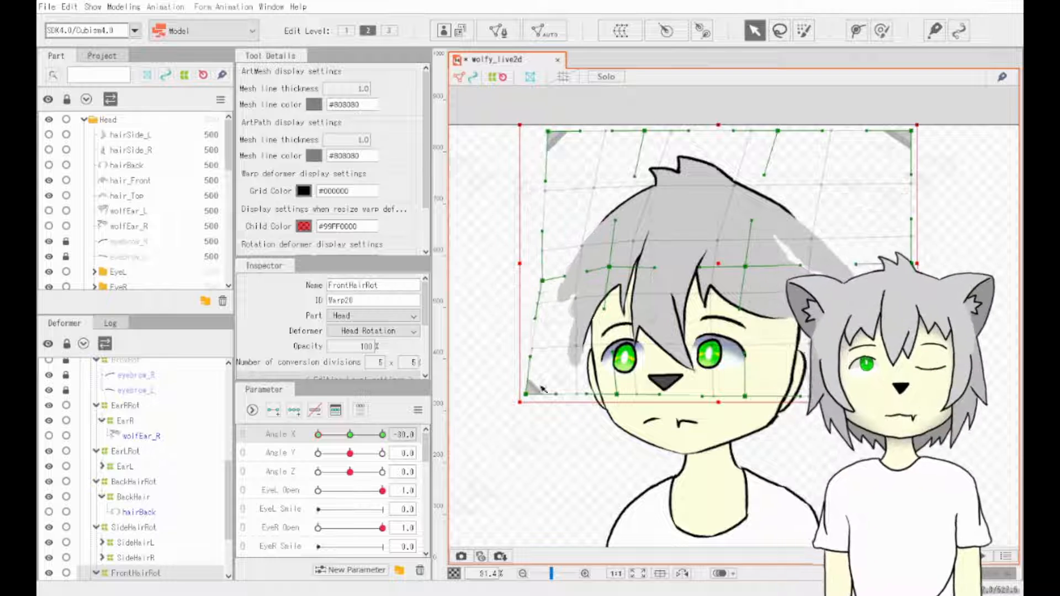
pyautogui.moveTo(526, 395); pyautogui.dragTo(557, 385)
pyautogui.moveTo(548, 131); pyautogui.dragTo(547, 134)
pyautogui.moveTo(645, 131); pyautogui.dragTo(620, 129)
pyautogui.moveTo(609, 267); pyautogui.dragTo(609, 269)
pyautogui.moveTo(745, 397); pyautogui.dragTo(742, 395)
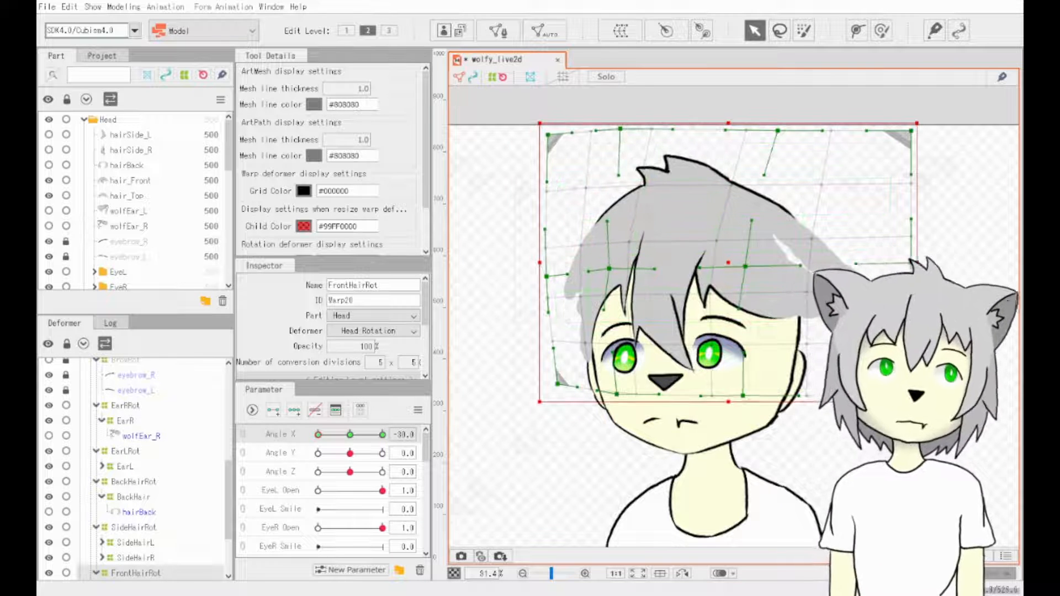
# - Pull FrontHairRot's far-side grid points inward at Angle X -30 and refine its upper edge points
pyautogui.moveTo(911, 130); pyautogui.dragTo(887, 134)
pyautogui.moveTo(912, 264); pyautogui.dragTo(892, 266)
pyautogui.moveTo(911, 397); pyautogui.dragTo(895, 399)
pyautogui.moveTo(745, 266); pyautogui.dragTo(744, 266)
pyautogui.moveTo(777, 131); pyautogui.dragTo(772, 132)
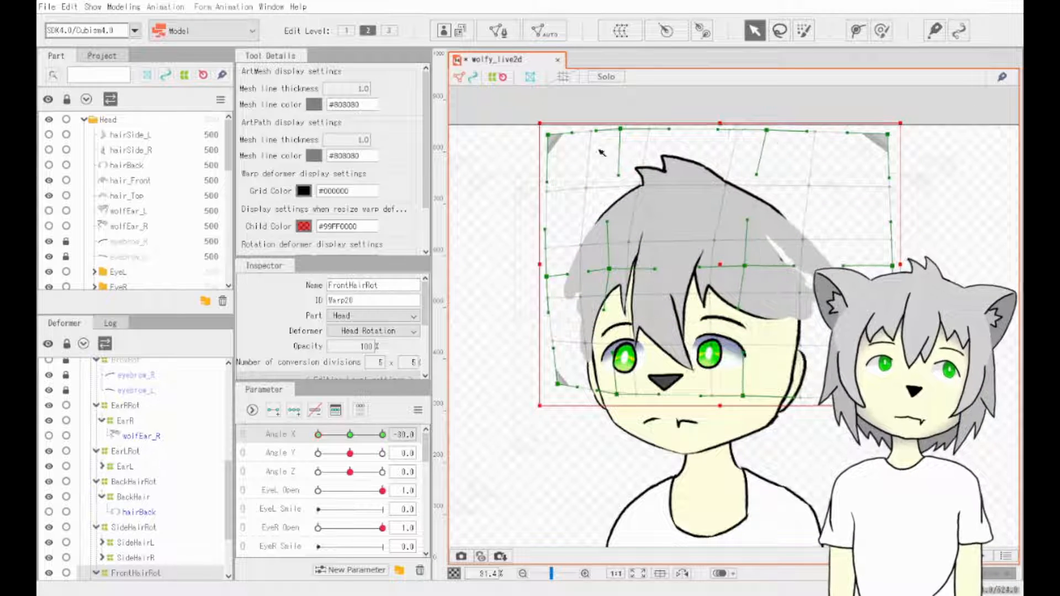
pyautogui.moveTo(620, 129); pyautogui.dragTo(632, 133)
pyautogui.moveTo(548, 135); pyautogui.dragTo(551, 135)
# - Show the hairBack layer, keeping the hairSide_R layer hidden
pyautogui.click(49, 150)
pyautogui.click(50, 165)
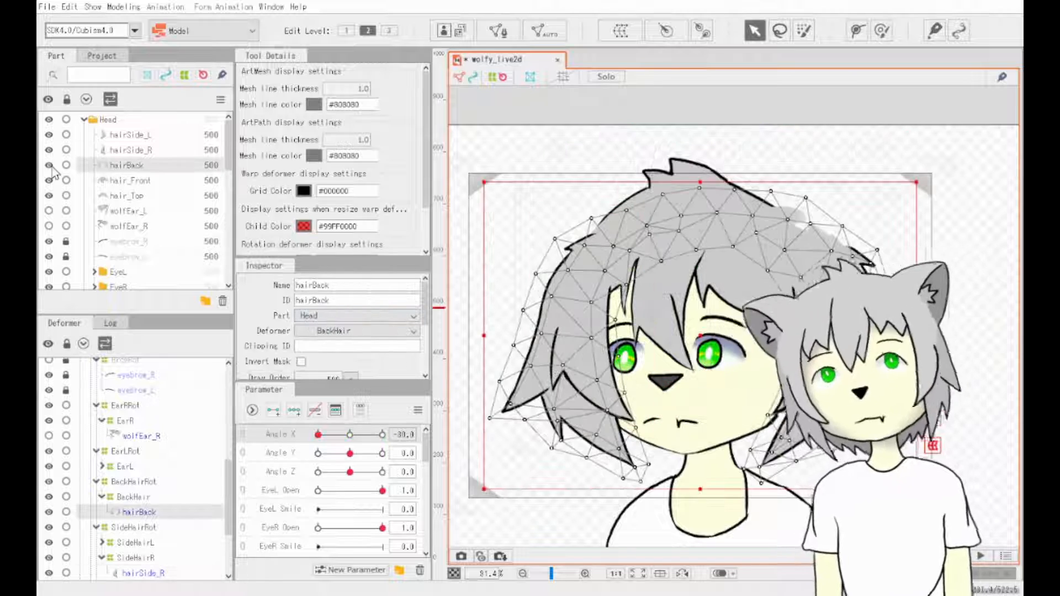
pyautogui.click(49, 149)
# - Shift BackHairRot's middle and near-side grid points toward the turned face at Angle X -30
pyautogui.click(134, 482)
pyautogui.scroll(-3, 591, 428)
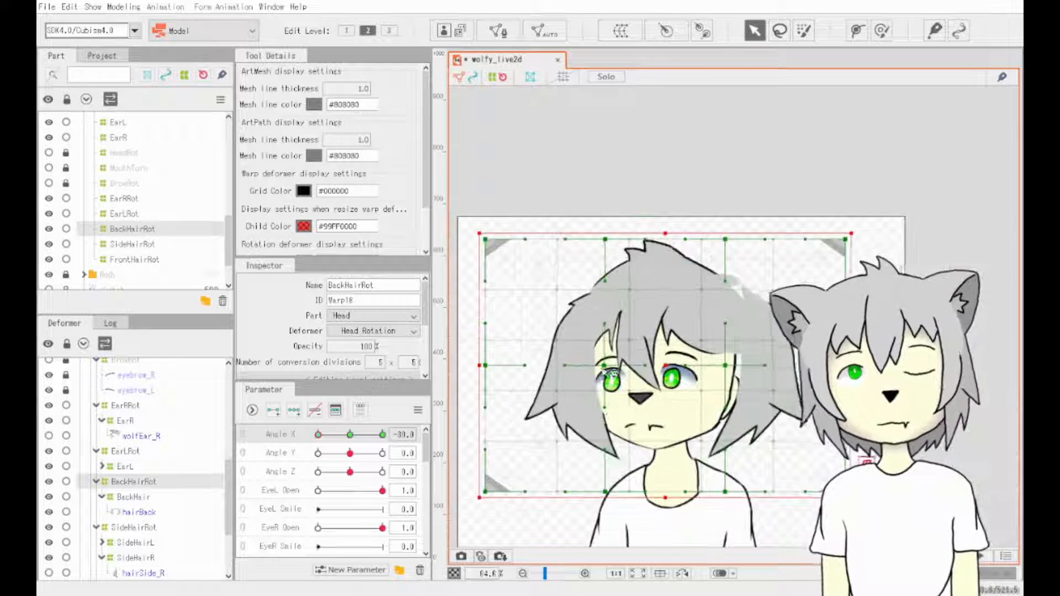
pyautogui.moveTo(722, 242); pyautogui.dragTo(712, 241)
pyautogui.moveTo(709, 365); pyautogui.dragTo(691, 373)
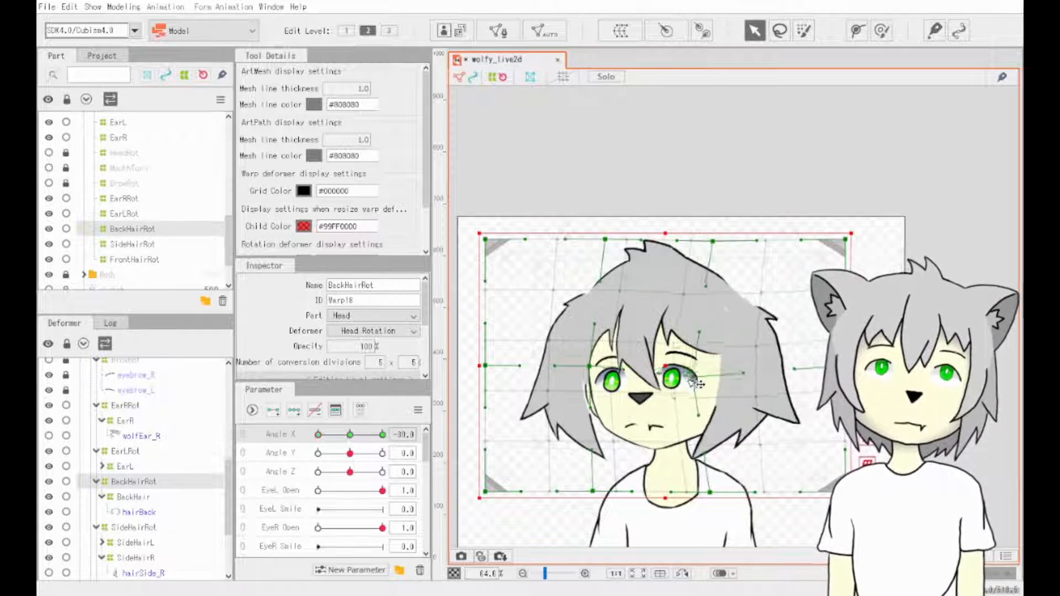
pyautogui.moveTo(709, 492); pyautogui.dragTo(694, 491)
pyautogui.moveTo(846, 365); pyautogui.dragTo(832, 373)
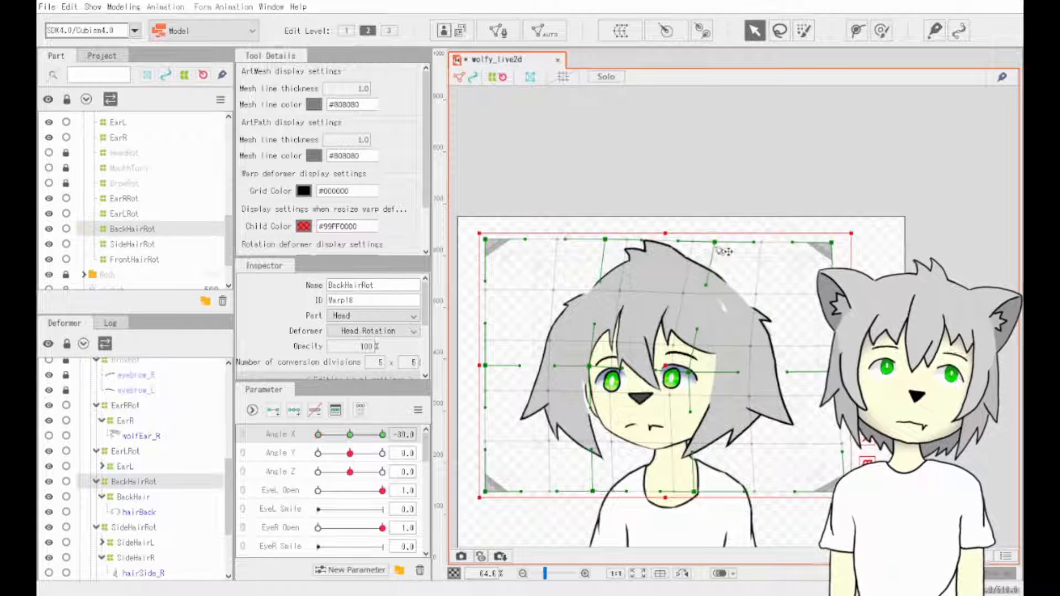
# - Pull BackHairRot's far-side edge points inward at Angle X -30 and adjust its inner and lower points to match
pyautogui.moveTo(689, 372); pyautogui.dragTo(698, 375)
pyautogui.moveTo(694, 491); pyautogui.dragTo(696, 486)
pyautogui.moveTo(593, 492); pyautogui.dragTo(598, 485)
pyautogui.moveTo(590, 366); pyautogui.dragTo(592, 367)
pyautogui.moveTo(605, 239); pyautogui.dragTo(605, 241)
pyautogui.moveTo(485, 366); pyautogui.dragTo(507, 369)
pyautogui.moveTo(485, 492); pyautogui.dragTo(515, 487)
pyautogui.moveTo(598, 484); pyautogui.dragTo(605, 490)
pyautogui.moveTo(696, 486); pyautogui.dragTo(694, 491)
pyautogui.moveTo(506, 369); pyautogui.dragTo(510, 367)
pyautogui.moveTo(485, 239); pyautogui.dragTo(507, 250)
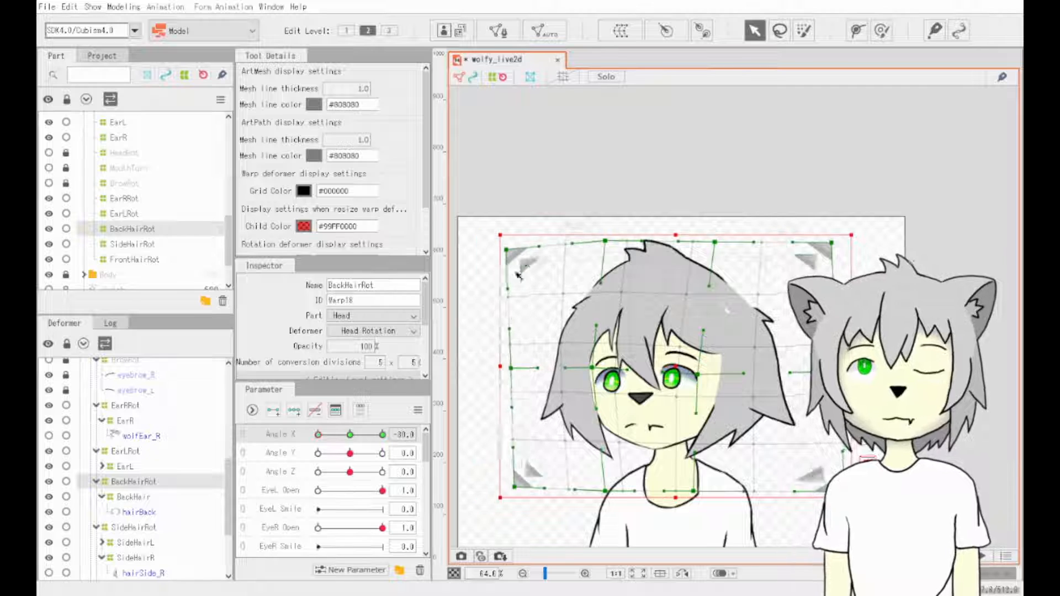
# - Fine-tune BackHairRot's far edge and inner grid points to smooth the back hair around the head
pyautogui.moveTo(511, 368); pyautogui.dragTo(507, 364)
pyautogui.moveTo(514, 487); pyautogui.dragTo(510, 487)
pyautogui.moveTo(592, 368); pyautogui.dragTo(596, 365)
pyautogui.moveTo(698, 375); pyautogui.dragTo(703, 372)
pyautogui.moveTo(694, 491); pyautogui.dragTo(702, 491)
# - Show the hairSide_R and hairSide_L layers
pyautogui.scroll(8, 65, 179)
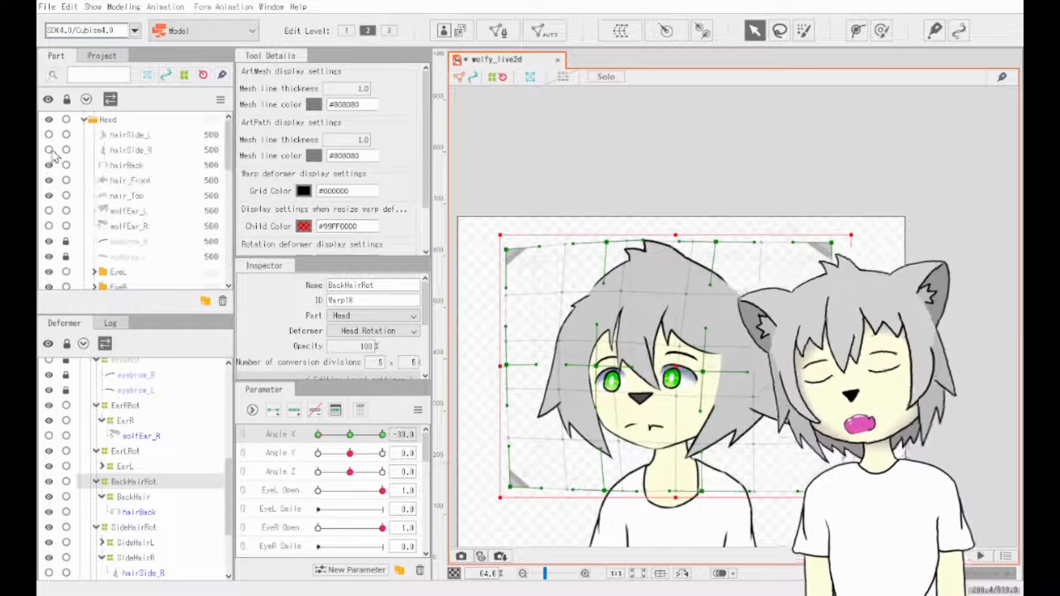
pyautogui.click(49, 150)
pyautogui.click(50, 135)
# - Shift SideHairRot's centre points toward the turn and pull its near-side edge points inward at Angle X -30
pyautogui.scroll(-3, 138, 439)
pyautogui.scroll(-10, 137, 221)
pyautogui.click(136, 203)
pyautogui.scroll(-4, 141, 198)
pyautogui.click(141, 190)
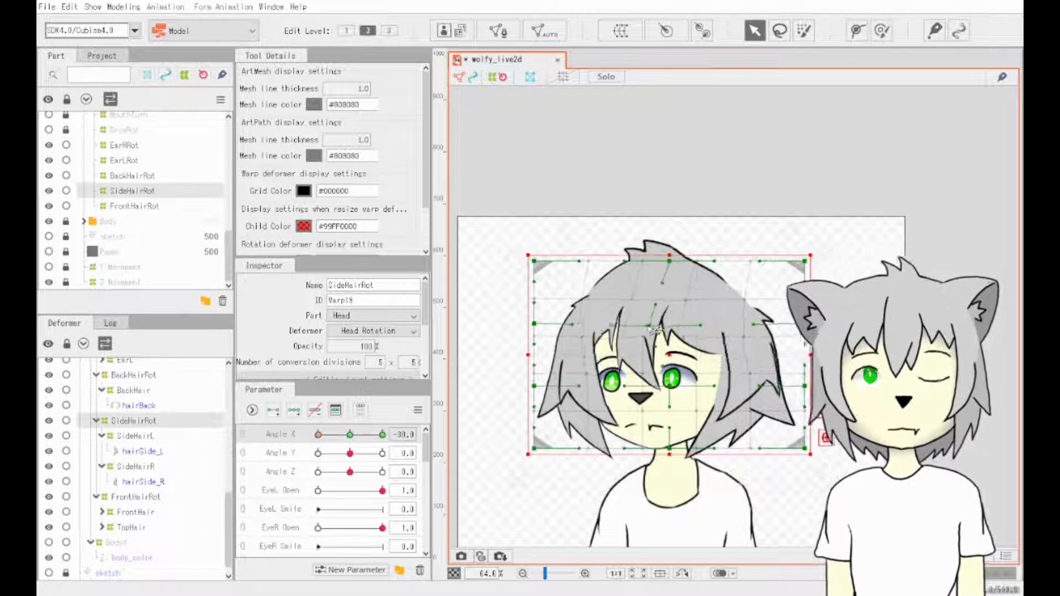
pyautogui.moveTo(650, 326); pyautogui.dragTo(643, 327)
pyautogui.moveTo(669, 386); pyautogui.dragTo(648, 393)
pyautogui.moveTo(790, 322); pyautogui.dragTo(777, 328)
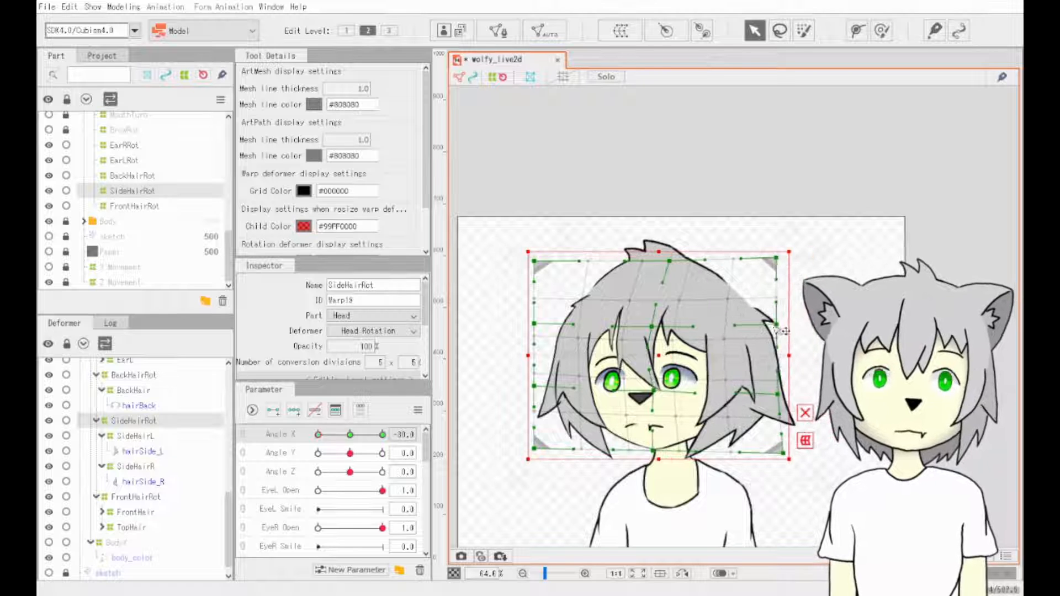
pyautogui.moveTo(771, 263); pyautogui.dragTo(772, 261)
pyautogui.moveTo(776, 324); pyautogui.dragTo(771, 326)
# - Pull SideHairRot's far-side edge points inward at Angle X -30 and check the opposite Angle X extreme
pyautogui.moveTo(534, 449); pyautogui.dragTo(552, 448)
pyautogui.moveTo(534, 386); pyautogui.dragTo(546, 389)
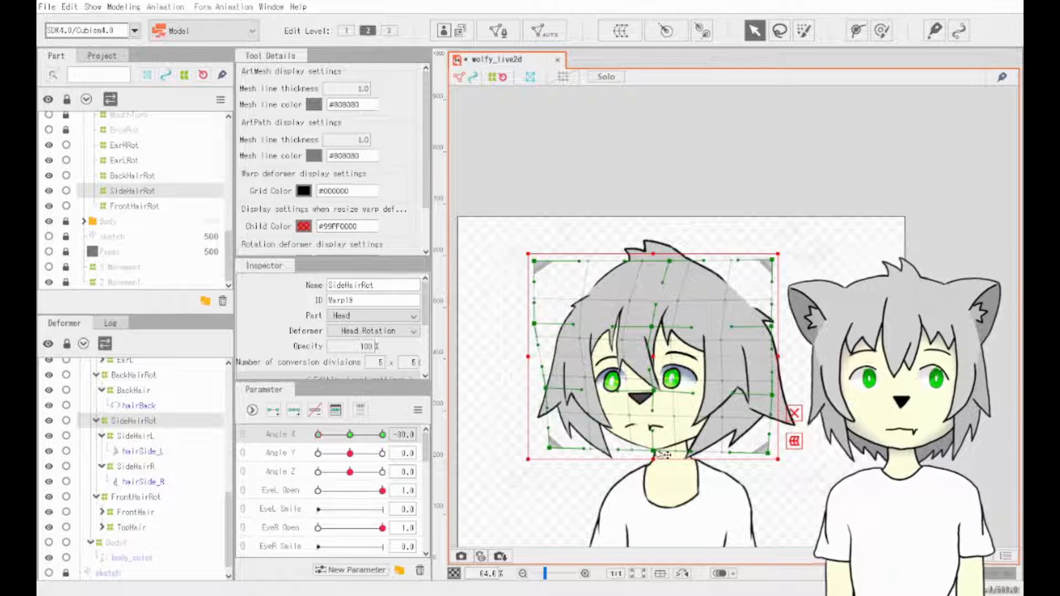
pyautogui.moveTo(654, 452); pyautogui.dragTo(652, 452)
pyautogui.moveTo(534, 324); pyautogui.dragTo(542, 326)
pyautogui.moveTo(534, 260); pyautogui.dragTo(550, 265)
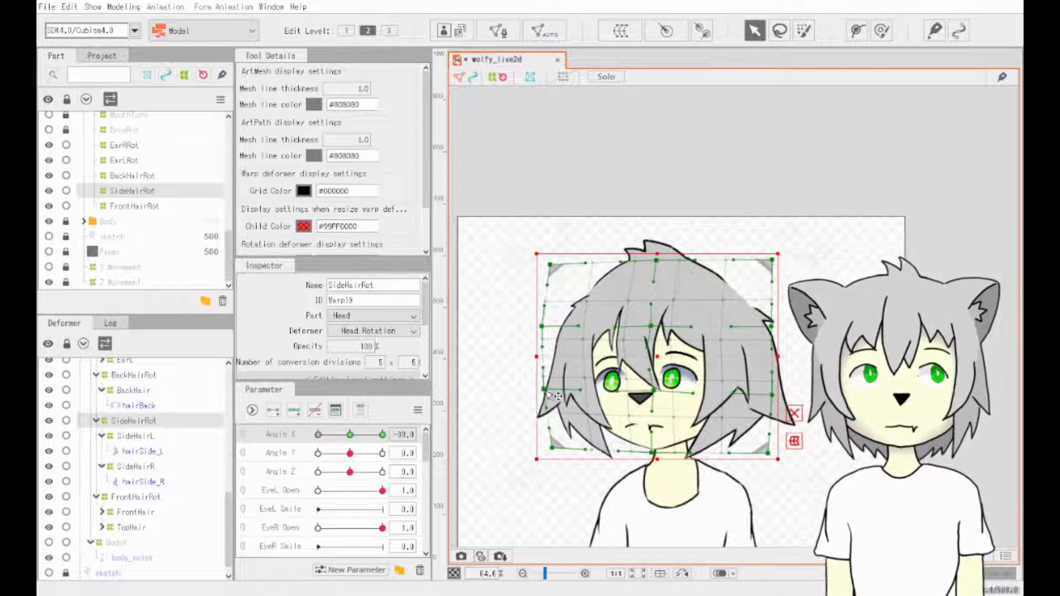
pyautogui.click(382, 435)
pyautogui.click(318, 434)
# - Adjust FrontHairRot's upper edge point at Angle X -30 and preview the front hair's motion along Angle X
pyautogui.click(134, 375)
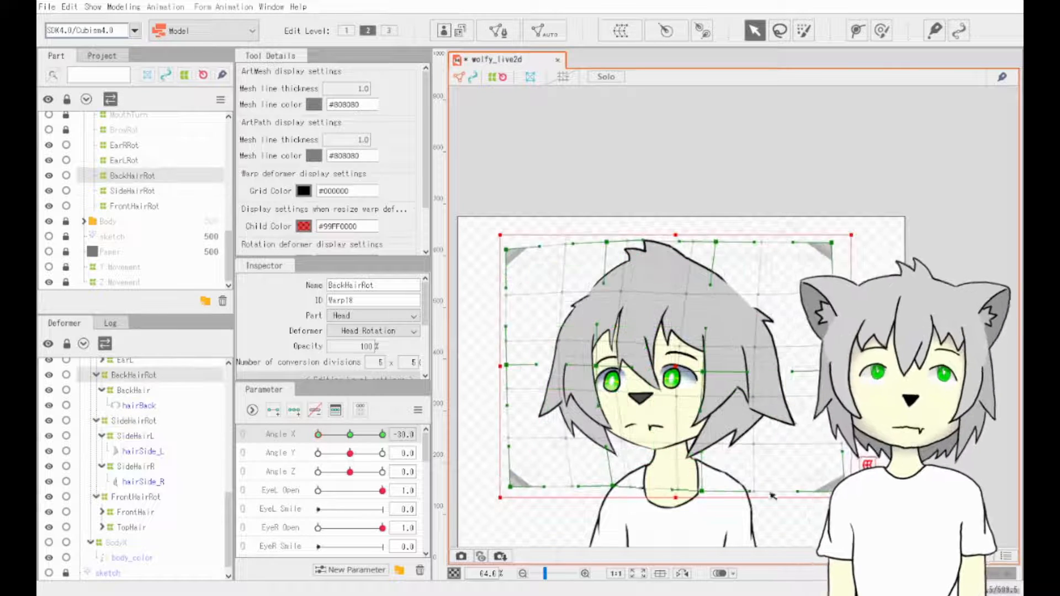
pyautogui.click(136, 496)
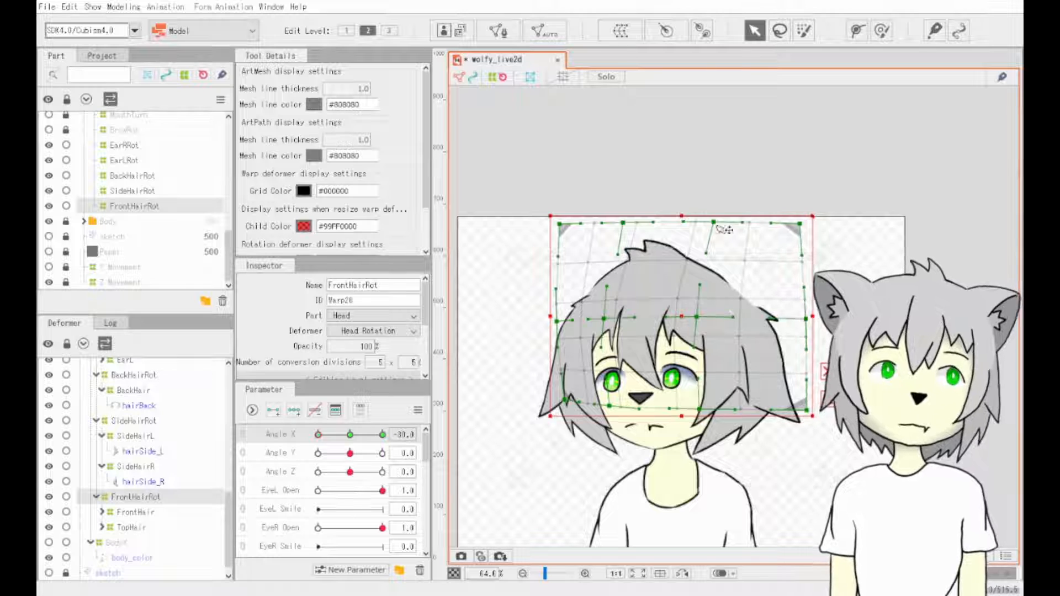
pyautogui.moveTo(716, 226); pyautogui.dragTo(720, 226)
pyautogui.moveTo(318, 435)
pyautogui.mouseDown()
pyautogui.moveTo(328, 434)
pyautogui.moveTo(318, 435)
pyautogui.mouseUp()
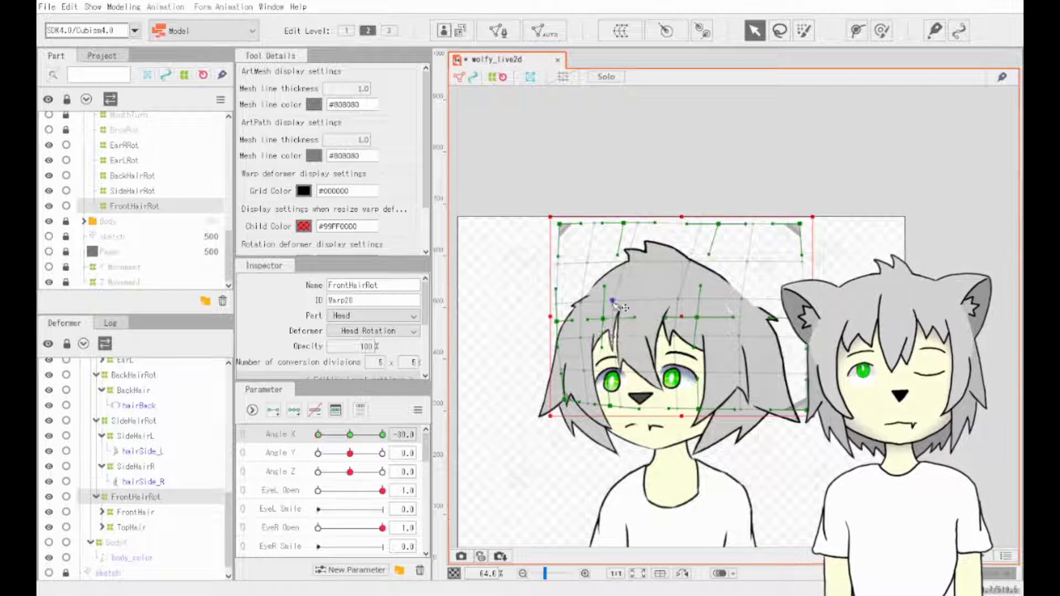
pyautogui.click(470, 459)
# - Show the wolfEar_L and wolfEar_R layers
pyautogui.click(130, 160)
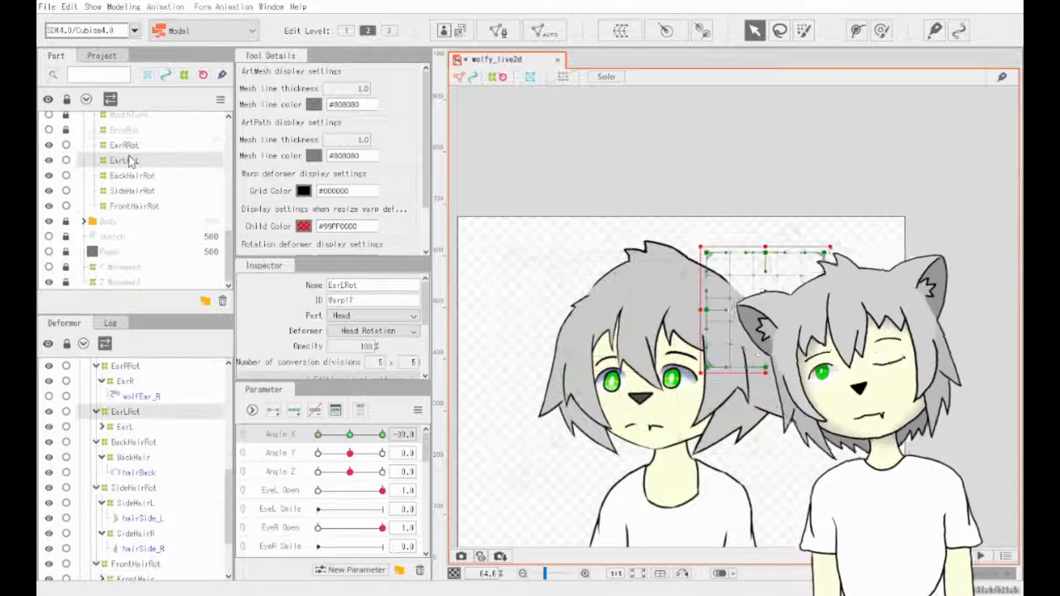
pyautogui.scroll(8, 130, 161)
pyautogui.click(49, 211)
pyautogui.click(49, 227)
pyautogui.click(133, 256)
pyautogui.scroll(3, 133, 264)
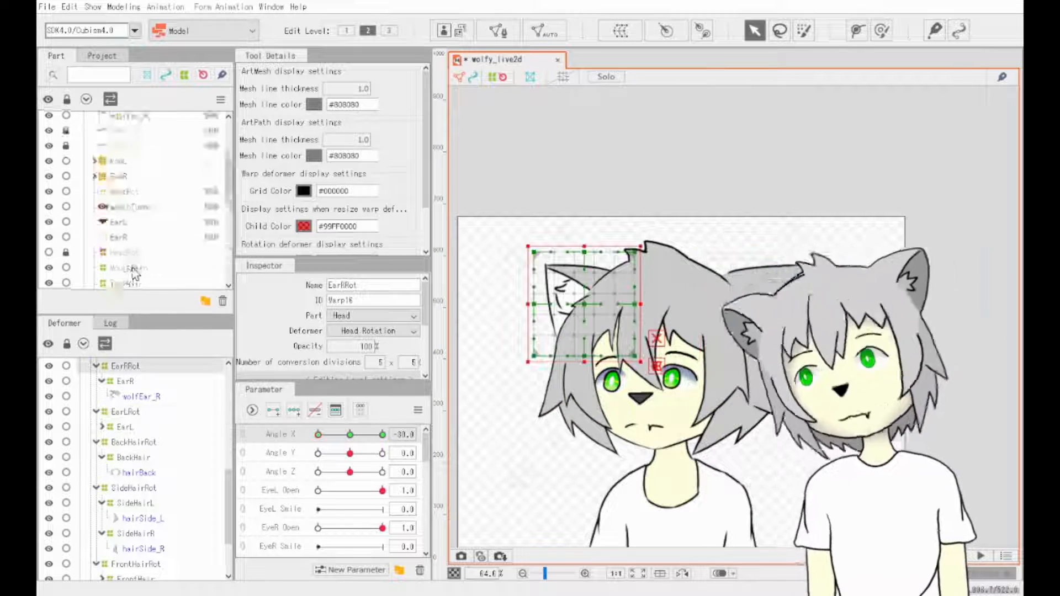
pyautogui.scroll(-3, 132, 248)
pyautogui.click(131, 164)
pyautogui.click(130, 179)
pyautogui.scroll(1, 133, 168)
pyautogui.click(136, 158)
pyautogui.click(134, 175)
pyautogui.scroll(-3, 138, 188)
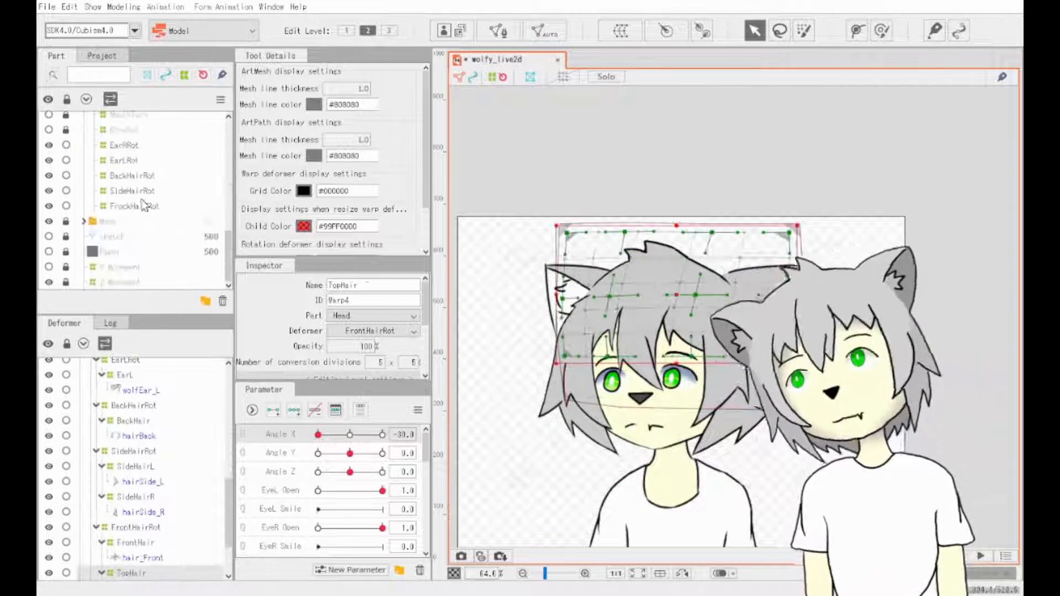
pyautogui.click(144, 192)
pyautogui.click(164, 148)
# - Reshape EarLRot's grid into a curve at Angle X -30, raising its upper outer corner and scrubbing Angle X to check
pyautogui.click(167, 159)
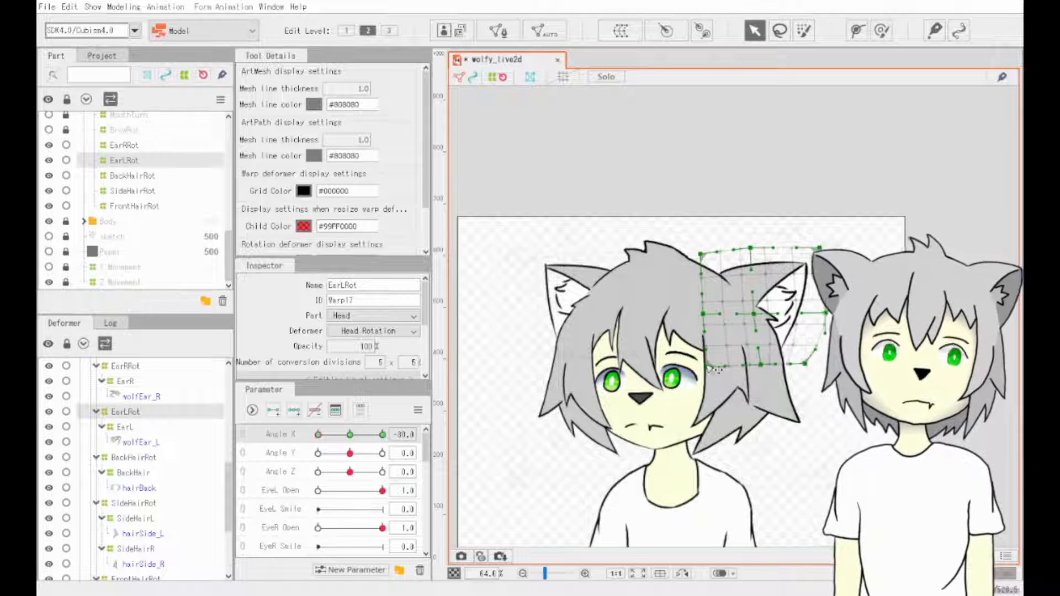
pyautogui.moveTo(319, 435)
pyautogui.mouseDown()
pyautogui.moveTo(332, 442)
pyautogui.moveTo(317, 438)
pyautogui.mouseUp()
pyautogui.moveTo(702, 255); pyautogui.dragTo(698, 253)
pyautogui.moveTo(319, 435); pyautogui.dragTo(247, 448)
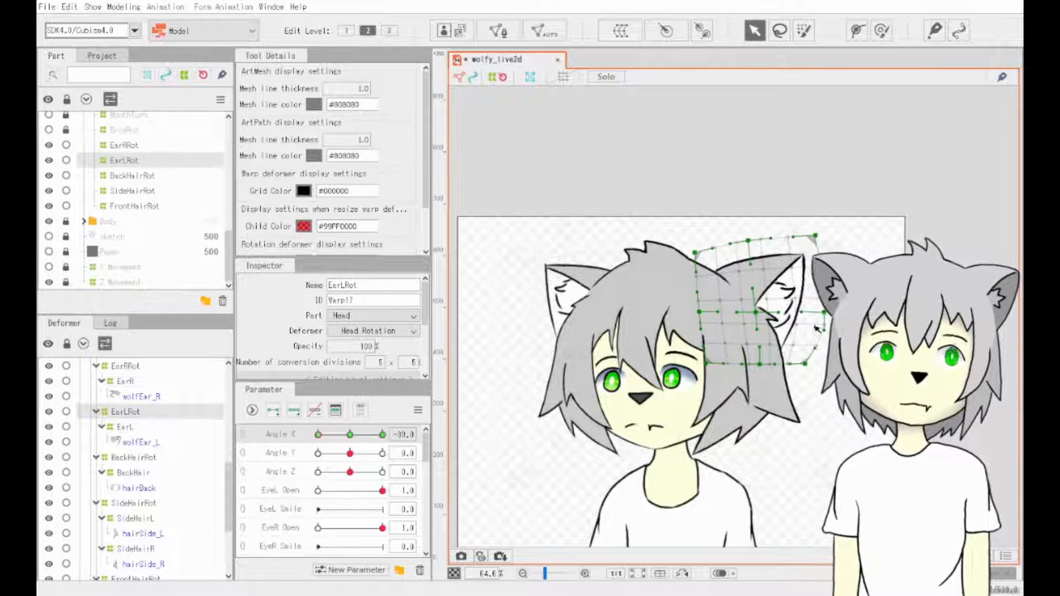
pyautogui.moveTo(318, 435)
pyautogui.mouseDown()
pyautogui.moveTo(352, 448)
pyautogui.moveTo(254, 450)
pyautogui.moveTo(359, 446)
pyautogui.moveTo(306, 442)
pyautogui.mouseUp()
# - Shift EarRRot's centre point toward the turn and pull its outer edge points inward at Angle X -30
pyautogui.click(568, 294)
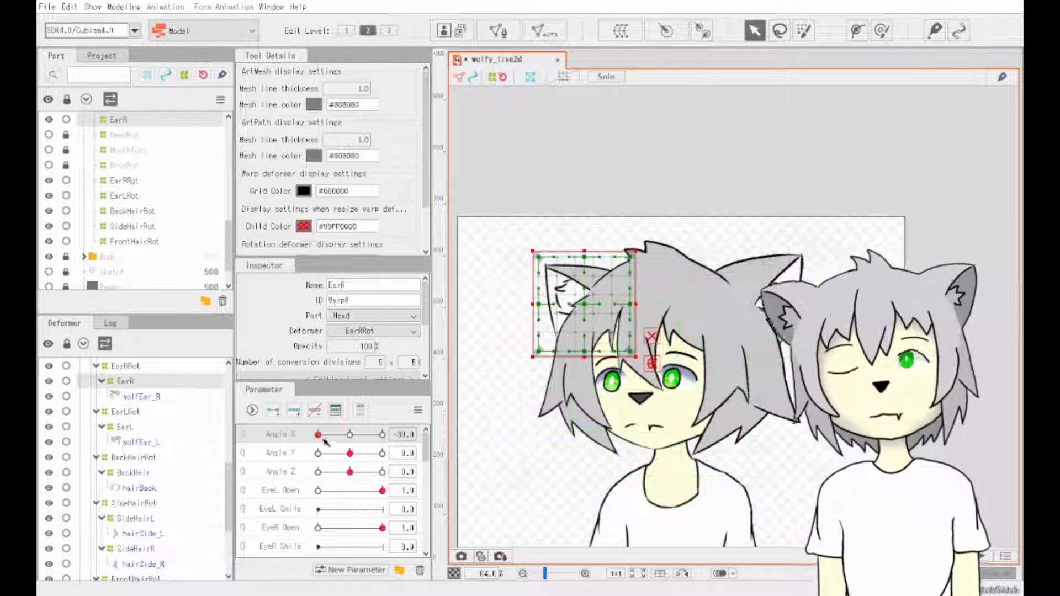
pyautogui.click(142, 183)
pyautogui.moveTo(585, 304); pyautogui.dragTo(576, 304)
pyautogui.moveTo(534, 252); pyautogui.dragTo(543, 253)
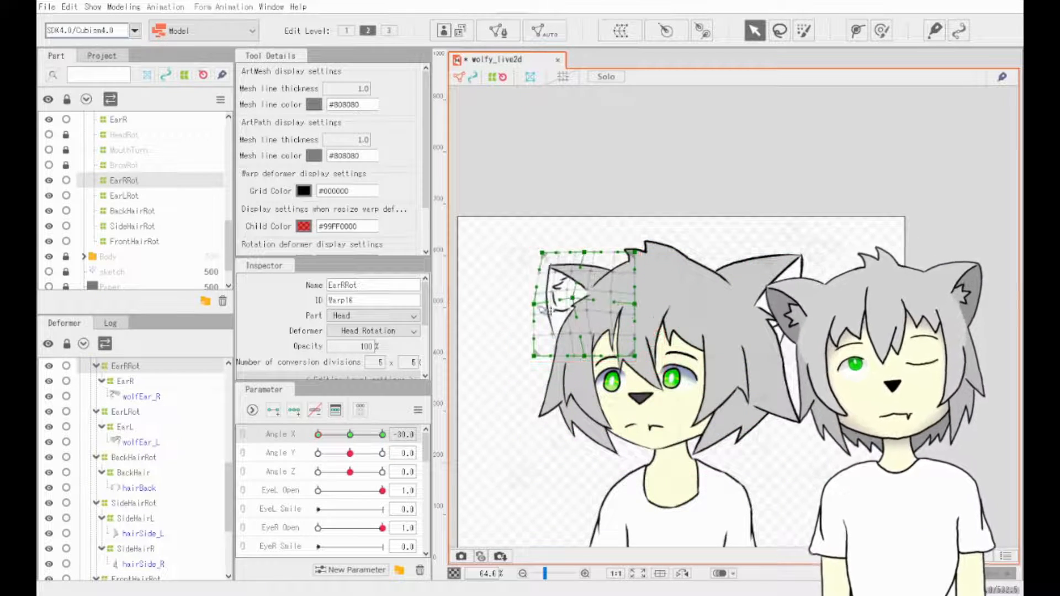
pyautogui.moveTo(534, 305); pyautogui.dragTo(542, 307)
pyautogui.moveTo(534, 356); pyautogui.dragTo(543, 360)
pyautogui.moveTo(319, 436)
pyautogui.mouseDown()
pyautogui.moveTo(347, 442)
pyautogui.moveTo(318, 451)
pyautogui.mouseUp()
# - Refine EarRRot's centre, inner edge and top and bottom points to narrow the far ear at Angle X -30
pyautogui.moveTo(581, 304); pyautogui.dragTo(577, 305)
pyautogui.moveTo(542, 253); pyautogui.dragTo(544, 252)
pyautogui.moveTo(585, 253); pyautogui.dragTo(631, 253)
pyautogui.moveTo(634, 305); pyautogui.dragTo(629, 303)
pyautogui.moveTo(634, 356); pyautogui.dragTo(629, 359)
pyautogui.moveTo(586, 357); pyautogui.dragTo(584, 357)
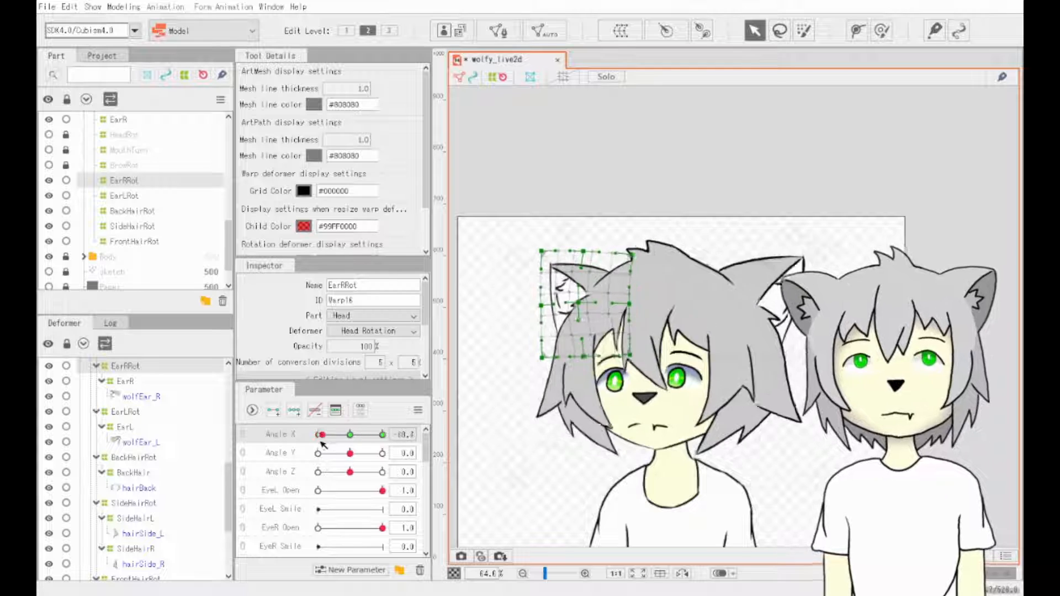
# - Refine the BackHairRot and SideHairRot grids at Angle X -30, moving SideHairRot's near-side edge outward
pyautogui.click(133, 226)
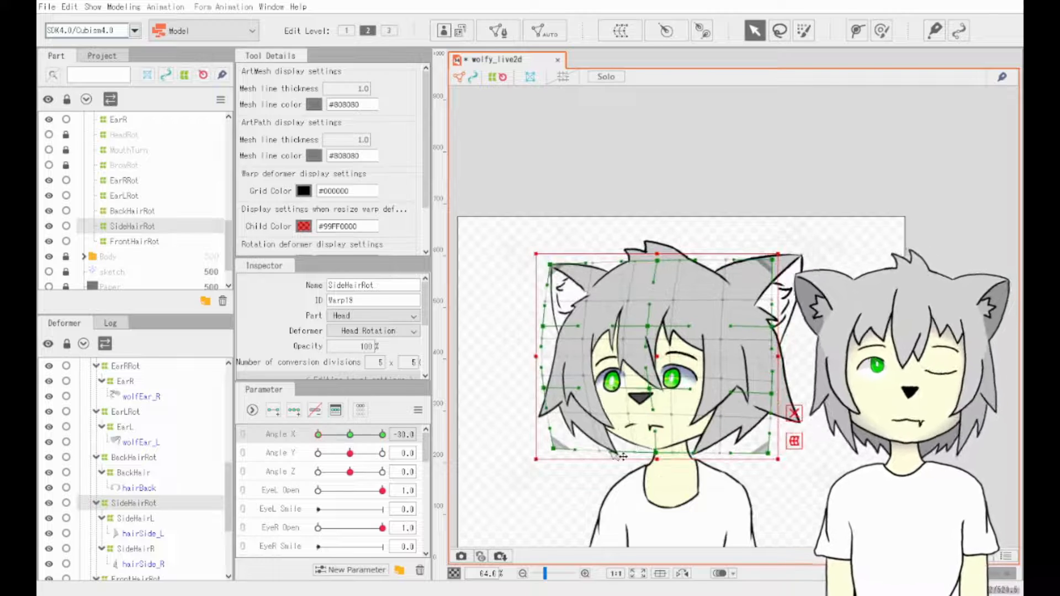
pyautogui.click(511, 460)
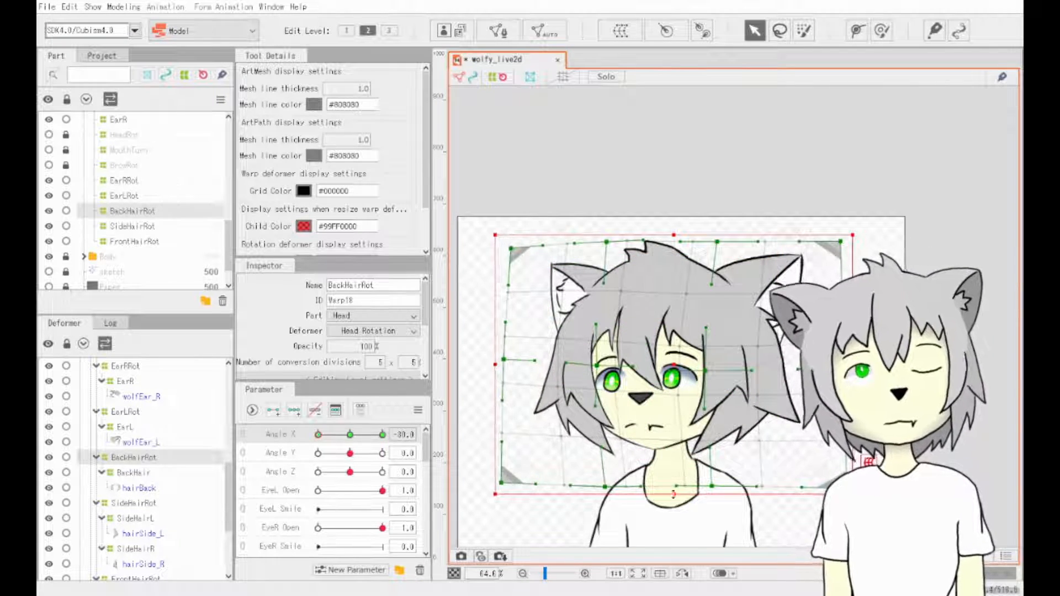
pyautogui.moveTo(318, 435)
pyautogui.mouseDown()
pyautogui.moveTo(338, 437)
pyautogui.moveTo(319, 435)
pyautogui.mouseUp()
pyautogui.moveTo(674, 496); pyautogui.dragTo(673, 505)
pyautogui.moveTo(318, 434)
pyautogui.mouseDown()
pyautogui.moveTo(347, 434)
pyautogui.moveTo(318, 434)
pyautogui.mouseUp()
pyautogui.click(575, 262)
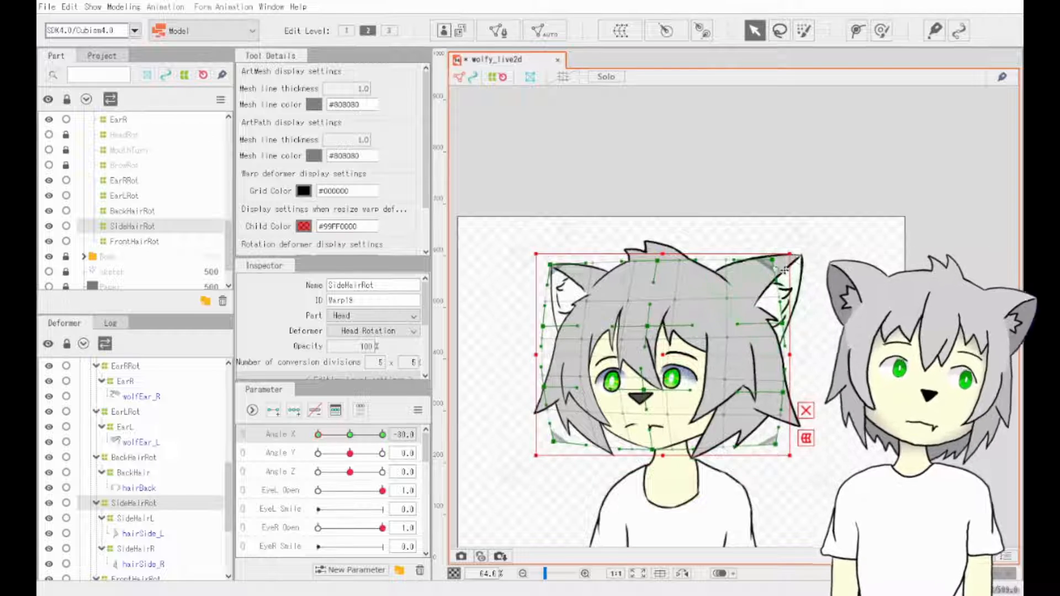
pyautogui.moveTo(318, 435)
pyautogui.mouseDown()
pyautogui.moveTo(360, 434)
pyautogui.moveTo(318, 435)
pyautogui.mouseUp()
# - Round off FrontHairRot's upper edge points and corners at Angle X -30 and preview the turn
pyautogui.click(134, 242)
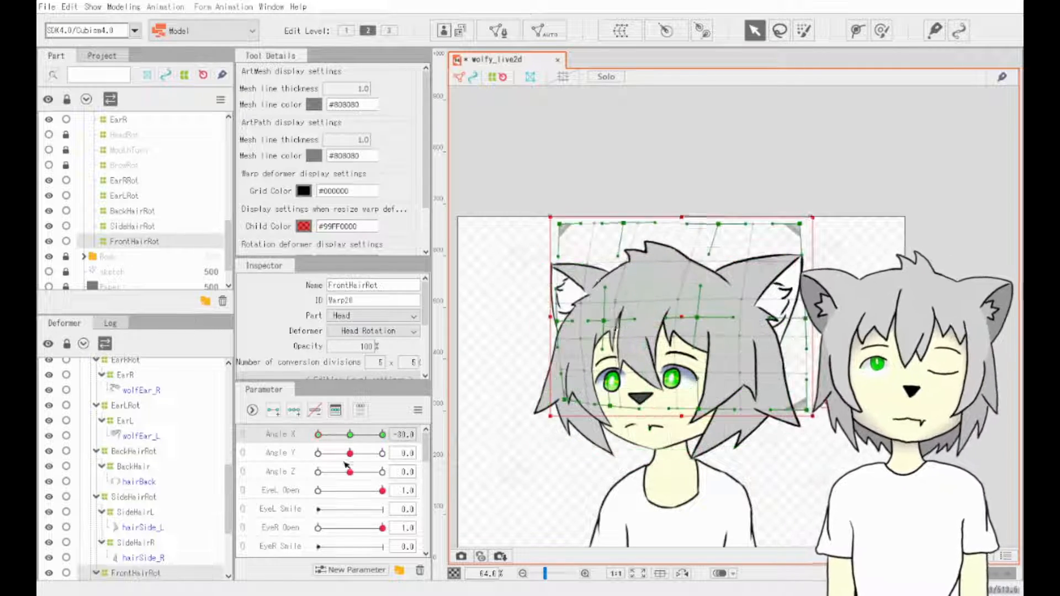
pyautogui.moveTo(719, 224); pyautogui.dragTo(724, 227)
pyautogui.moveTo(624, 223); pyautogui.dragTo(560, 235)
pyautogui.moveTo(800, 224); pyautogui.dragTo(804, 229)
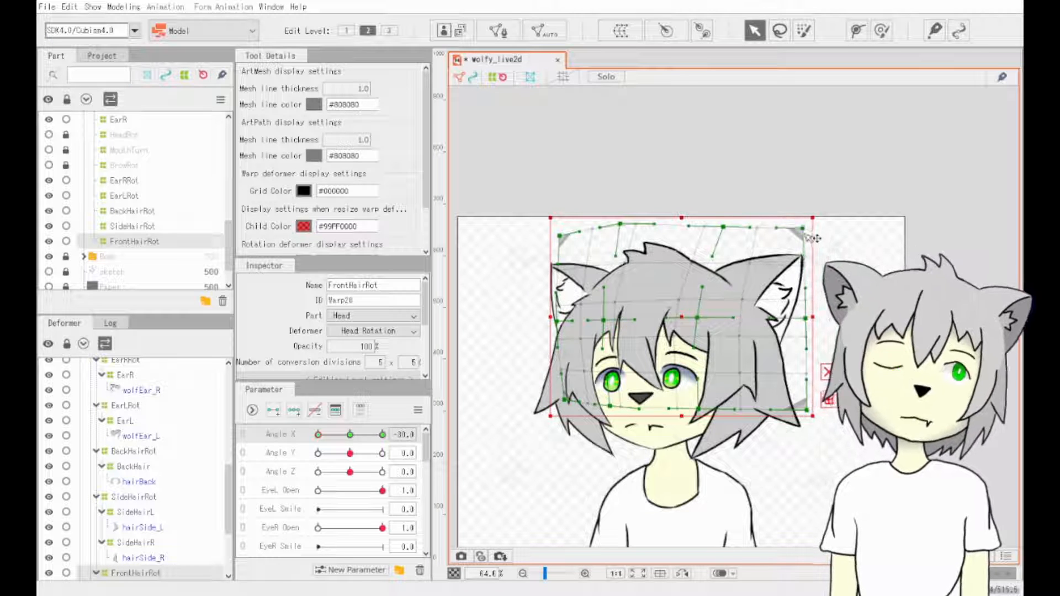
pyautogui.moveTo(318, 434)
pyautogui.mouseDown()
pyautogui.moveTo(356, 435)
pyautogui.moveTo(318, 435)
pyautogui.mouseUp()
# - Lower EarRRot's upper grid points at Angle X -30 to reshape the far ear's tip
pyautogui.click(577, 304)
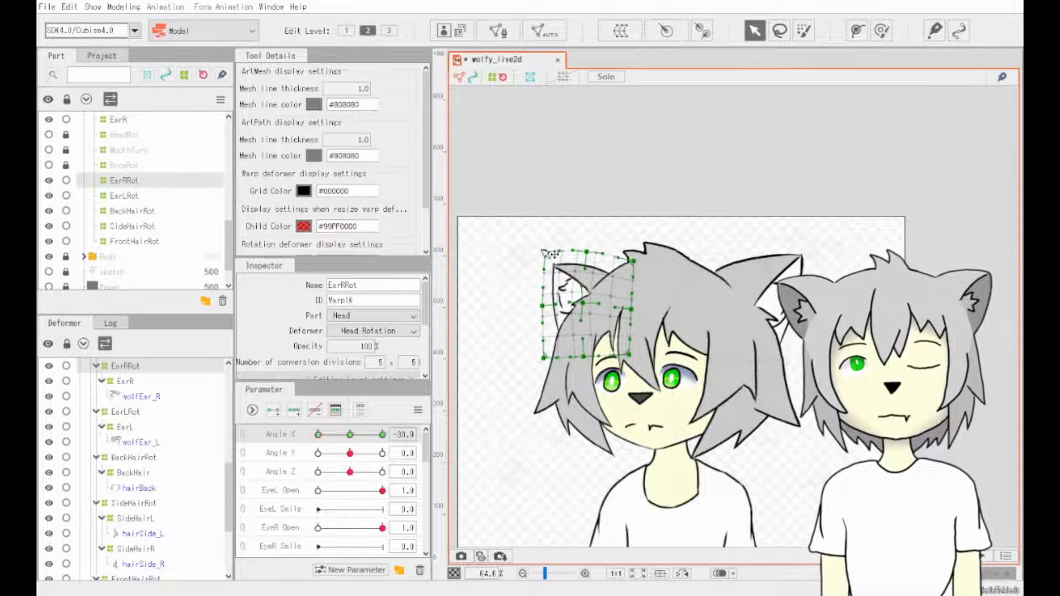
pyautogui.moveTo(318, 435); pyautogui.dragTo(314, 461)
pyautogui.moveTo(547, 245); pyautogui.dragTo(578, 258)
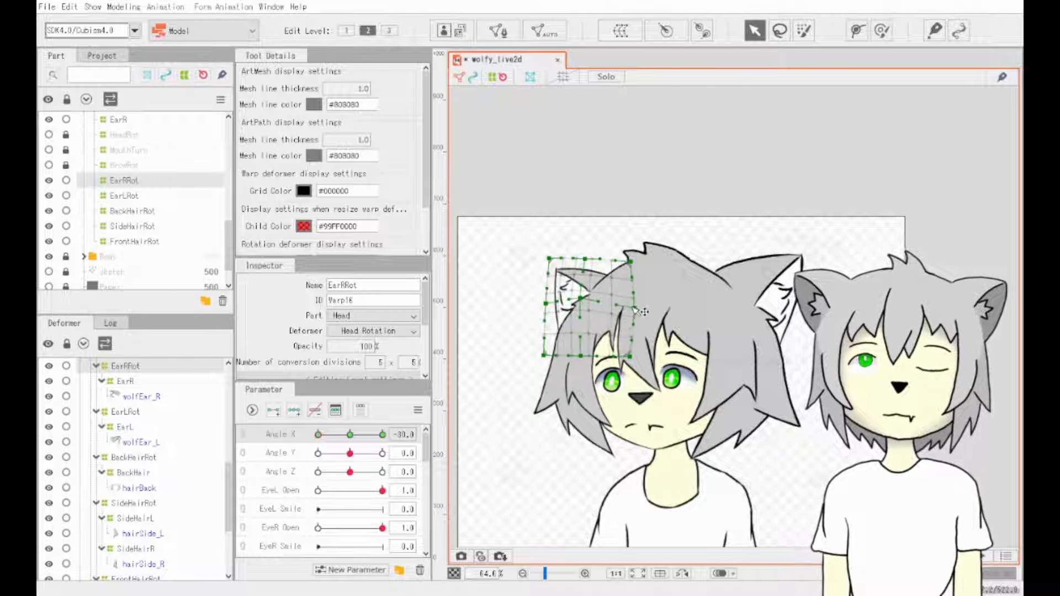
# - Lower EarLRot's upper outer corner at Angle X -30 and curve its centre, inner and lower points around the head
pyautogui.click(166, 195)
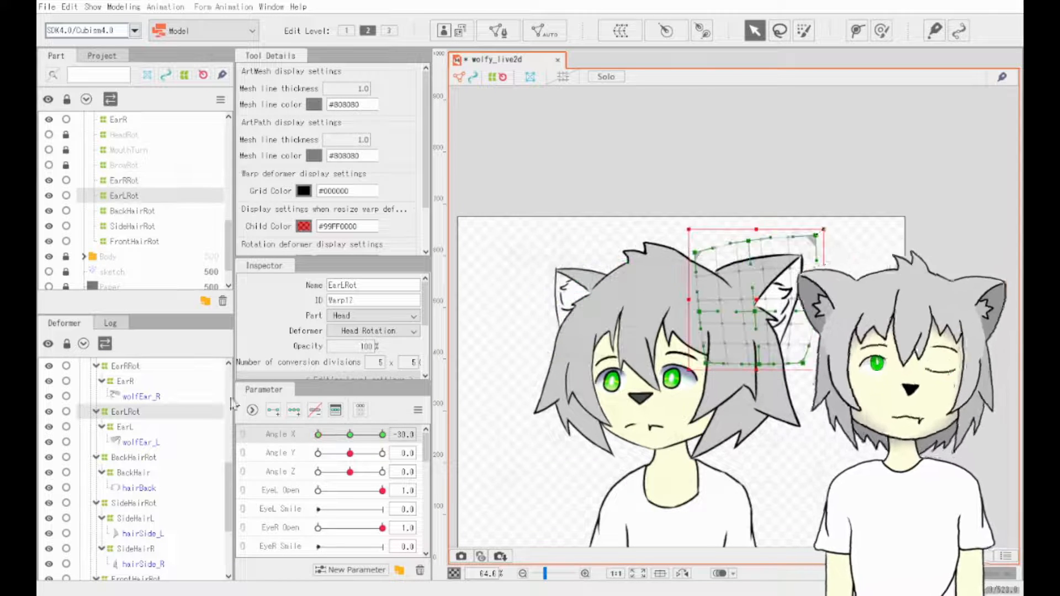
pyautogui.moveTo(360, 435); pyautogui.dragTo(318, 436)
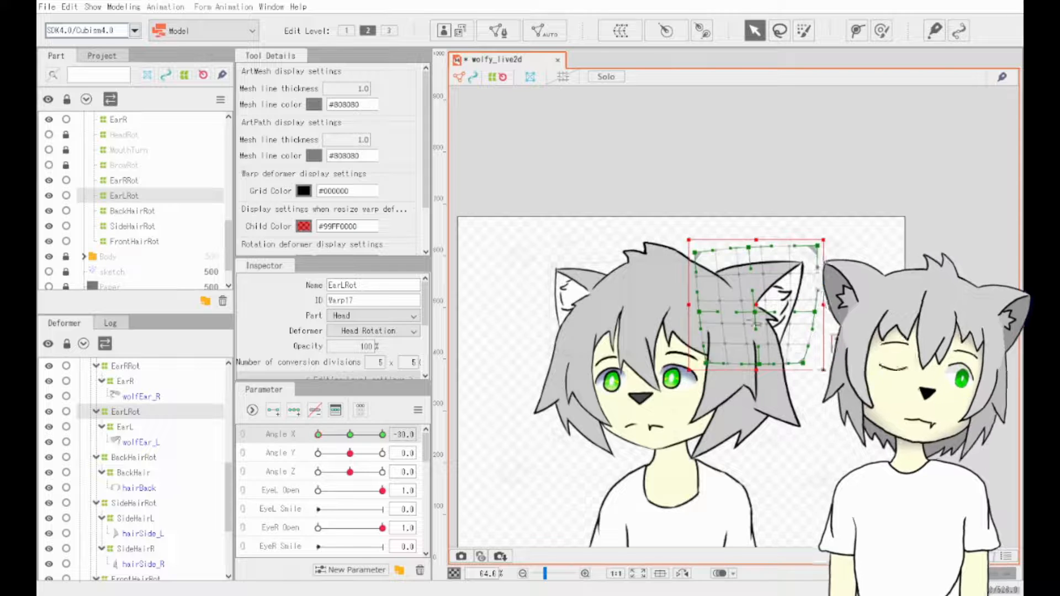
pyautogui.moveTo(755, 312); pyautogui.dragTo(752, 310)
pyautogui.moveTo(803, 364); pyautogui.dragTo(804, 361)
pyautogui.moveTo(759, 365); pyautogui.dragTo(714, 352)
pyautogui.moveTo(699, 312); pyautogui.dragTo(702, 305)
pyautogui.moveTo(694, 252); pyautogui.dragTo(743, 249)
pyautogui.moveTo(814, 312); pyautogui.dragTo(816, 315)
pyautogui.moveTo(752, 310); pyautogui.dragTo(759, 303)
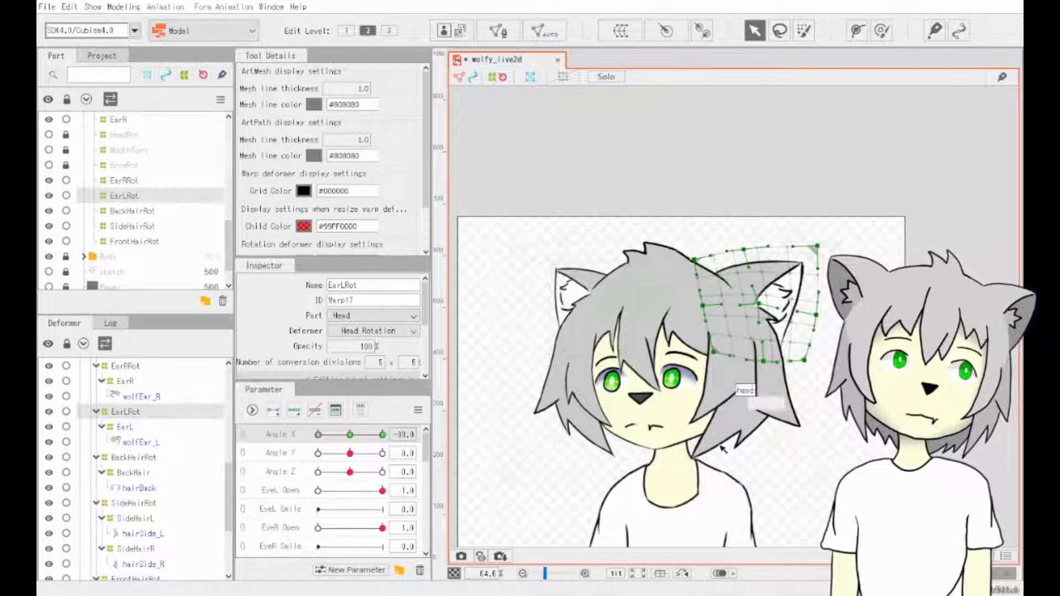
# - Save the model and preview the head turn along Angle X
pyautogui.hotkey('ctrl', 's')
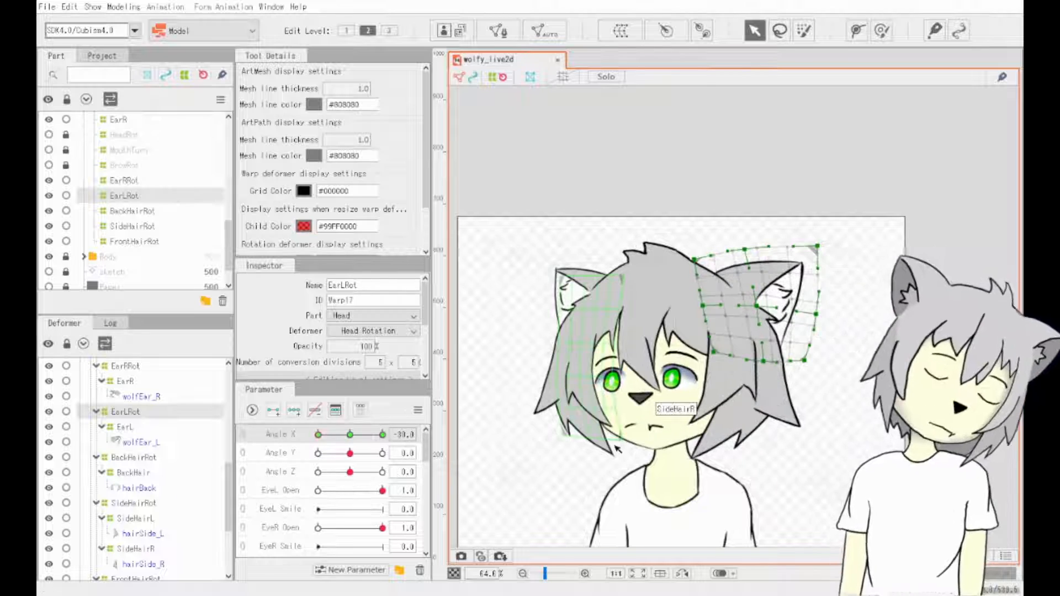
pyautogui.moveTo(318, 434)
pyautogui.mouseDown()
pyautogui.moveTo(356, 436)
pyautogui.moveTo(317, 440)
pyautogui.mouseUp()
pyautogui.click(594, 249)
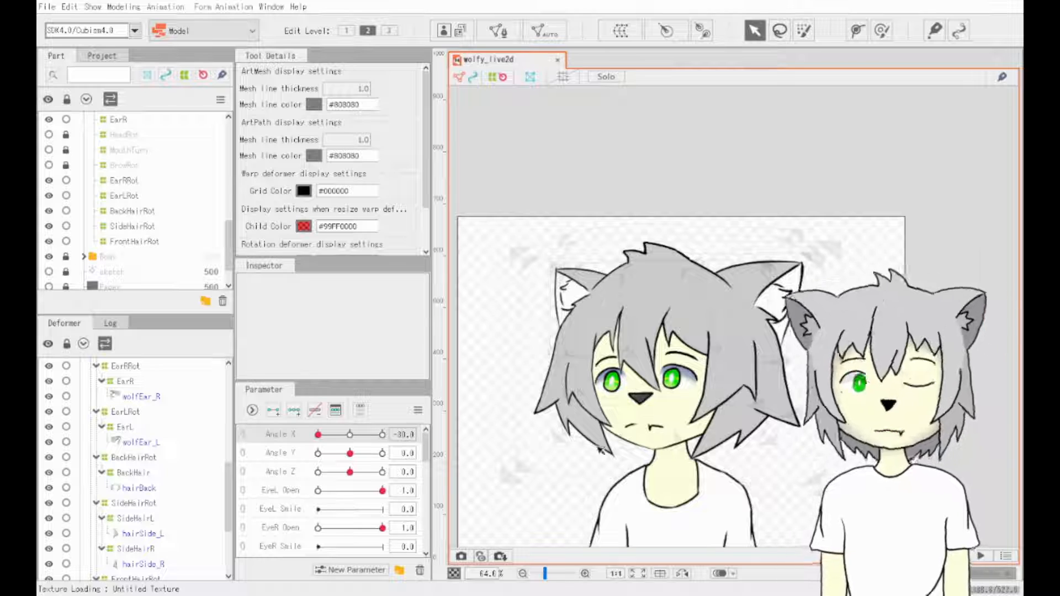
# - Set Angle X to 30 and hide the side hair, back hair and both wolf ear layers
pyautogui.click(382, 435)
pyautogui.click(135, 226)
pyautogui.scroll(10, 59, 203)
pyautogui.click(49, 180)
pyautogui.moveTo(49, 135); pyautogui.dragTo(49, 226)
# - Shift FrontHairRot's inner and lower grid points toward the turn at Angle X 30 and lower its near-side upper corner
pyautogui.scroll(-10, 353, 331)
pyautogui.scroll(-10, 134, 243)
pyautogui.click(134, 260)
pyautogui.moveTo(626, 315); pyautogui.dragTo(650, 319)
pyautogui.moveTo(625, 409); pyautogui.dragTo(649, 412)
pyautogui.moveTo(532, 409); pyautogui.dragTo(544, 410)
pyautogui.moveTo(720, 408); pyautogui.dragTo(734, 410)
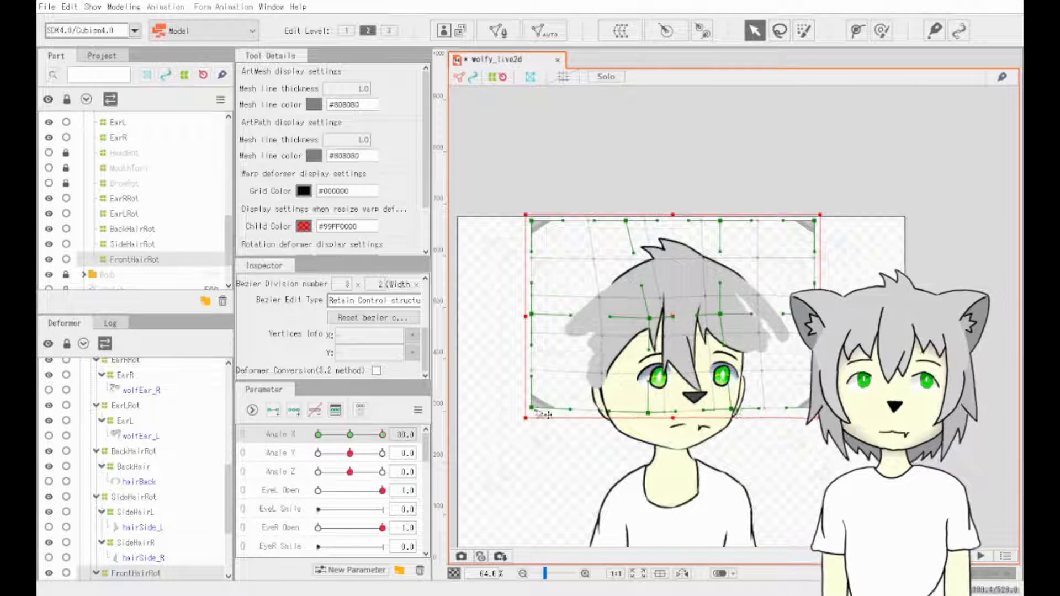
pyautogui.moveTo(382, 435)
pyautogui.mouseDown()
pyautogui.moveTo(315, 435)
pyautogui.moveTo(381, 437)
pyautogui.mouseUp()
pyautogui.moveTo(532, 221); pyautogui.dragTo(529, 233)
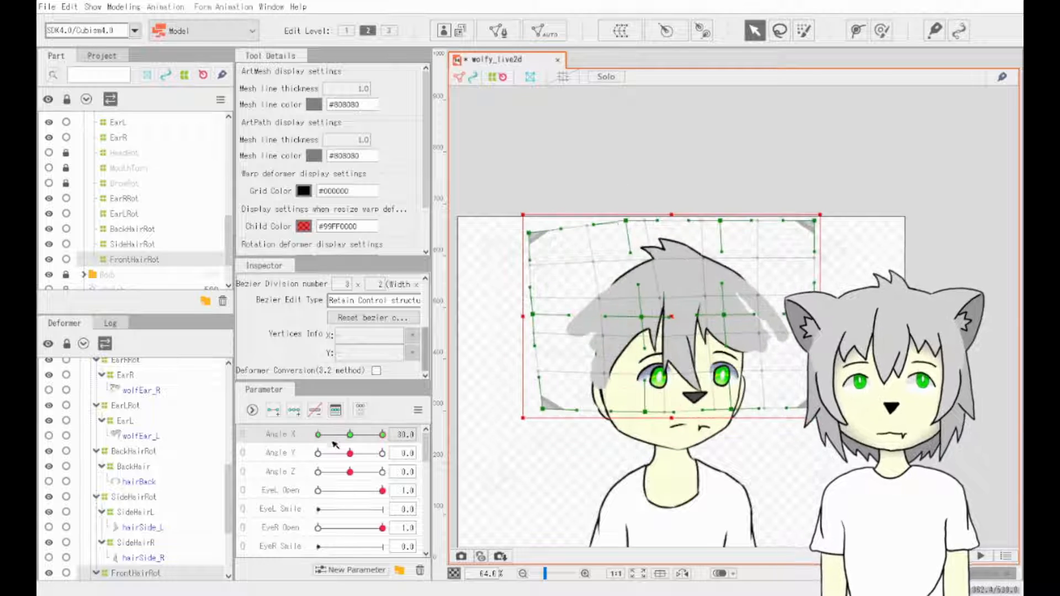
# - Curve FrontHairRot's upper edge points and pull its far-side edge points inward at Angle X 30
pyautogui.moveTo(626, 221); pyautogui.dragTo(632, 225)
pyautogui.moveTo(720, 221); pyautogui.dragTo(718, 227)
pyautogui.moveTo(815, 221); pyautogui.dragTo(804, 238)
pyautogui.moveTo(815, 315); pyautogui.dragTo(800, 325)
pyautogui.moveTo(815, 409); pyautogui.dragTo(785, 405)
pyautogui.moveTo(804, 238); pyautogui.dragTo(805, 249)
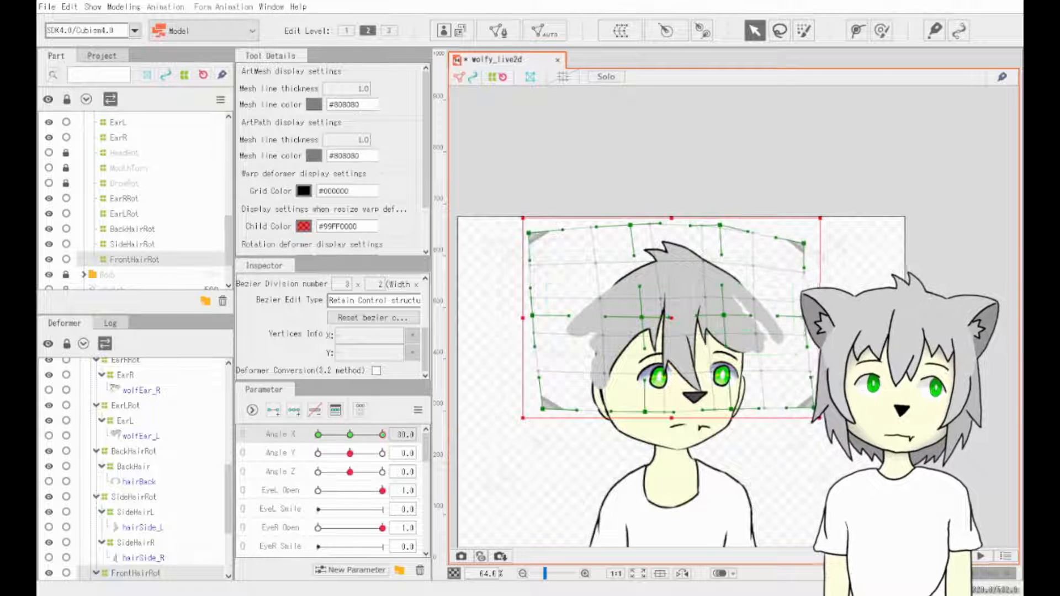
# - Round FrontHairRot's upper edge and far side, and shift its inner middle and bottom points toward the turn at Angle X 30
pyautogui.moveTo(719, 226); pyautogui.dragTo(718, 229)
pyautogui.moveTo(383, 435)
pyautogui.mouseDown()
pyautogui.moveTo(369, 449)
pyautogui.moveTo(382, 442)
pyautogui.mouseUp()
pyautogui.moveTo(799, 325); pyautogui.dragTo(797, 326)
pyautogui.moveTo(804, 248); pyautogui.dragTo(804, 253)
pyautogui.moveTo(723, 316); pyautogui.dragTo(739, 319)
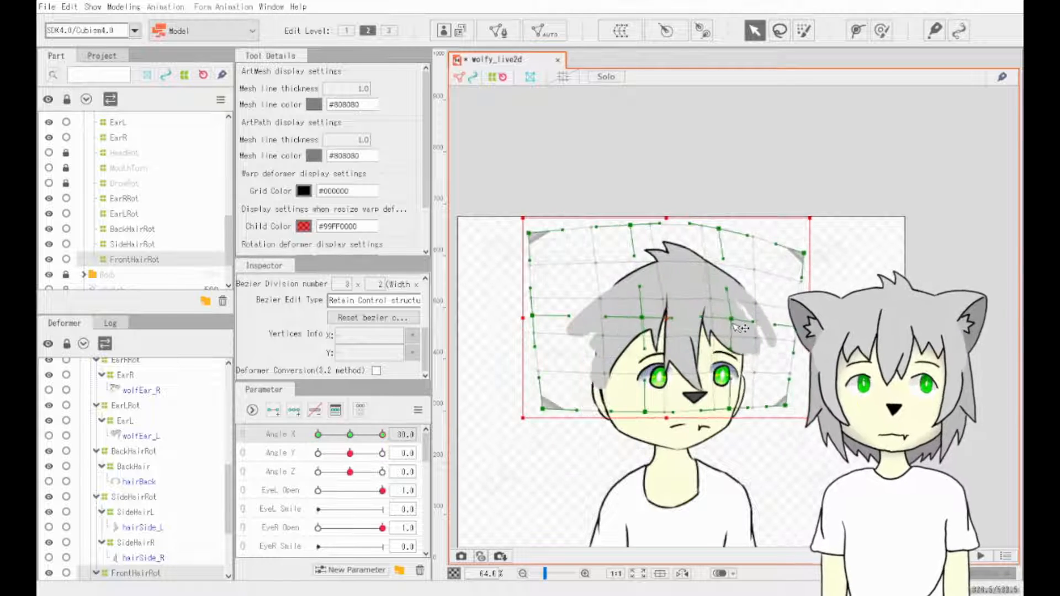
pyautogui.moveTo(729, 409); pyautogui.dragTo(734, 406)
pyautogui.moveTo(645, 412); pyautogui.dragTo(659, 408)
# - Pull FrontHairRot's near-side middle point and lower corner inward and adjust its far-side middle point at Angle X 30
pyautogui.click(597, 372)
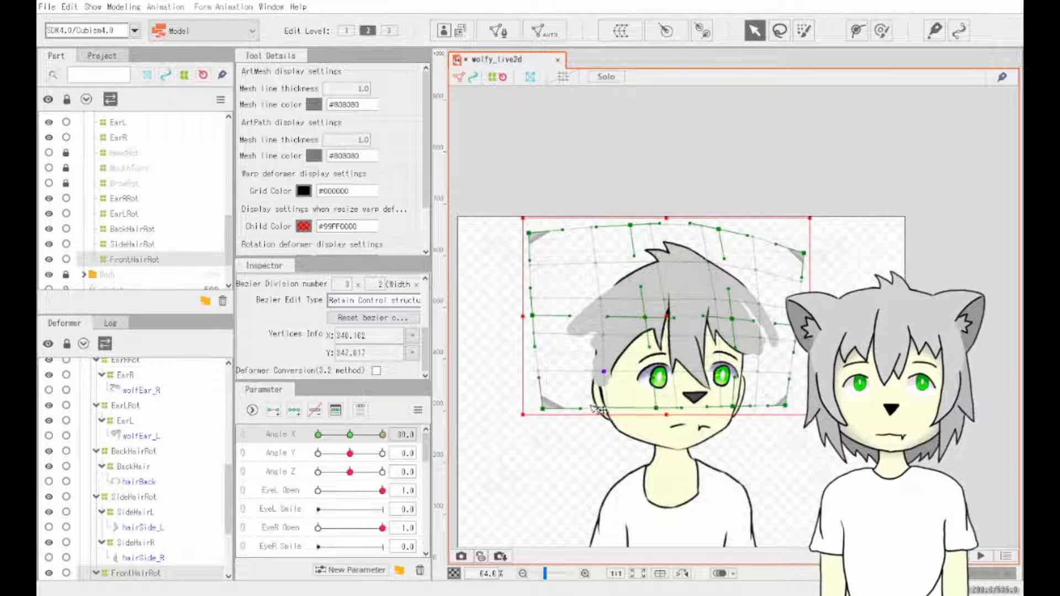
pyautogui.moveTo(543, 409); pyautogui.dragTo(548, 402)
pyautogui.moveTo(532, 315); pyautogui.dragTo(538, 317)
pyautogui.moveTo(382, 435); pyautogui.dragTo(406, 436)
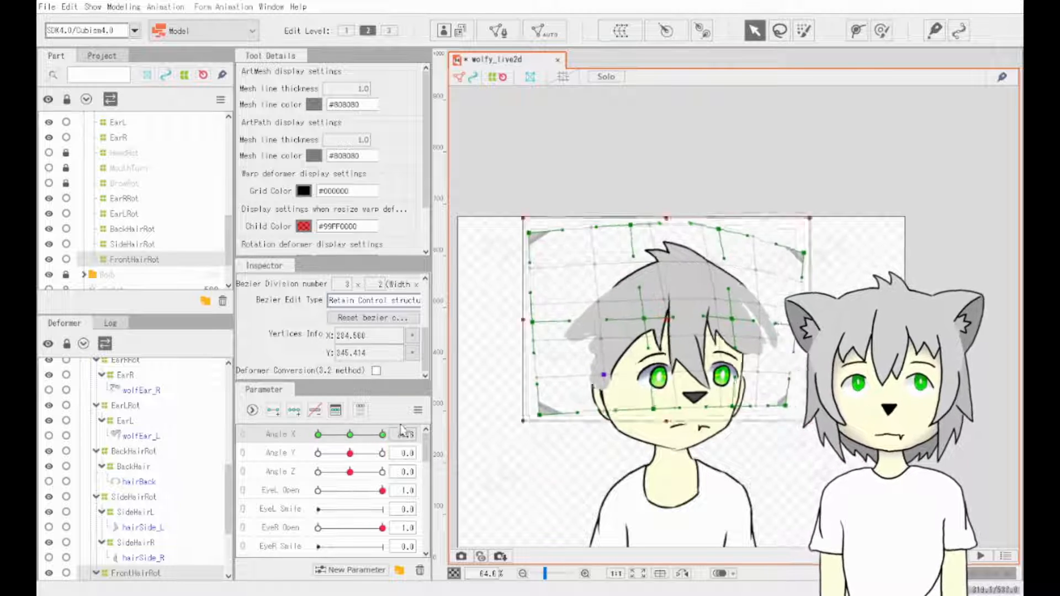
pyautogui.moveTo(547, 403); pyautogui.dragTo(546, 406)
pyautogui.moveTo(640, 323); pyautogui.dragTo(643, 326)
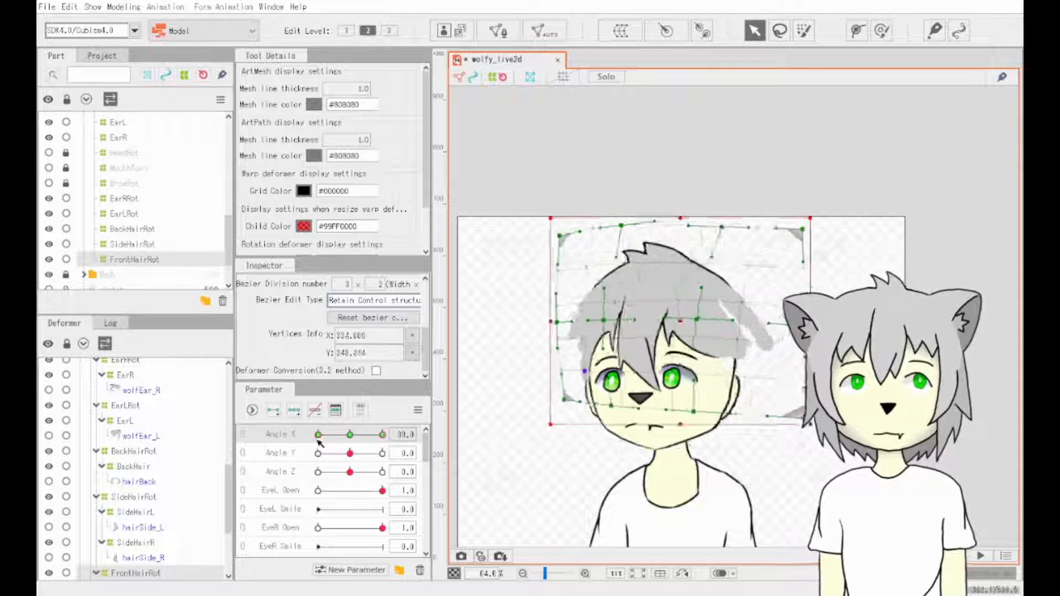
pyautogui.moveTo(793, 325); pyautogui.dragTo(795, 326)
# - Show the back hair and shift BackHairRot's inner middle and bottom points toward the turn at Angle X 30
pyautogui.scroll(6, 80, 186)
pyautogui.click(49, 166)
pyautogui.scroll(-6, 144, 276)
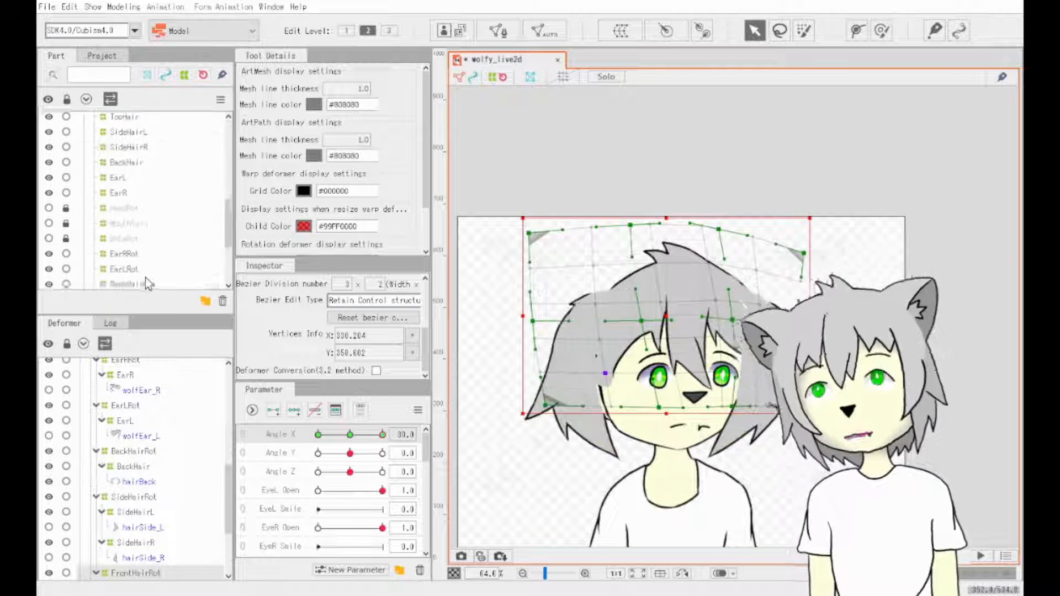
pyautogui.click(132, 229)
pyautogui.moveTo(606, 491); pyautogui.dragTo(641, 490)
pyautogui.moveTo(605, 365); pyautogui.dragTo(626, 365)
pyautogui.moveTo(725, 492); pyautogui.dragTo(732, 488)
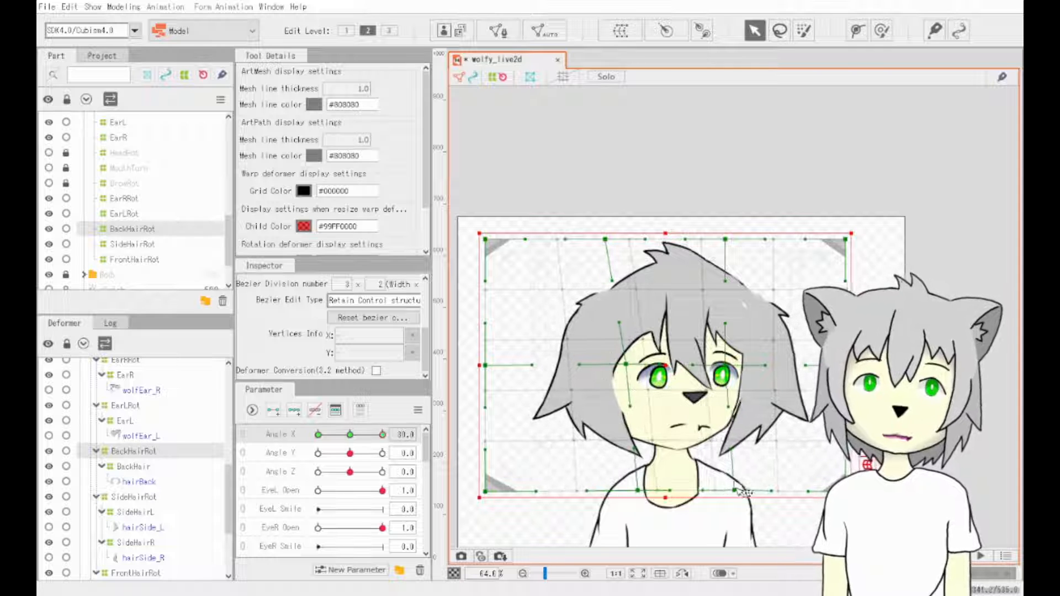
pyautogui.moveTo(725, 365); pyautogui.dragTo(731, 366)
# - Fine-tune BackHairRot's inner middle and bottom points and lower its far-side upper edge point at Angle X 30
pyautogui.moveTo(725, 239); pyautogui.dragTo(725, 243)
pyautogui.moveTo(638, 491); pyautogui.dragTo(630, 491)
pyautogui.moveTo(626, 364); pyautogui.dragTo(620, 365)
pyautogui.moveTo(730, 366); pyautogui.dragTo(735, 367)
pyautogui.moveTo(731, 488); pyautogui.dragTo(734, 490)
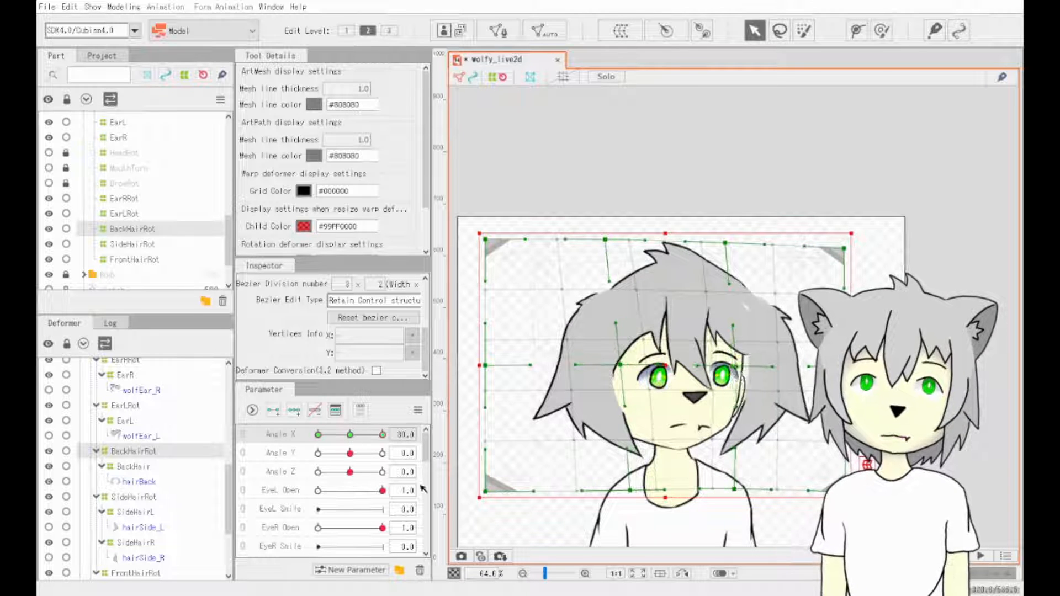
# - Pull BackHairRot's far-side edge inward and lower its inner upper edge points at Angle X 30
pyautogui.moveTo(383, 436)
pyautogui.mouseDown()
pyautogui.moveTo(269, 436)
pyautogui.moveTo(383, 435)
pyautogui.mouseUp()
pyautogui.moveTo(845, 491); pyautogui.dragTo(844, 483)
pyautogui.moveTo(734, 366); pyautogui.dragTo(730, 369)
pyautogui.moveTo(725, 243); pyautogui.dragTo(717, 250)
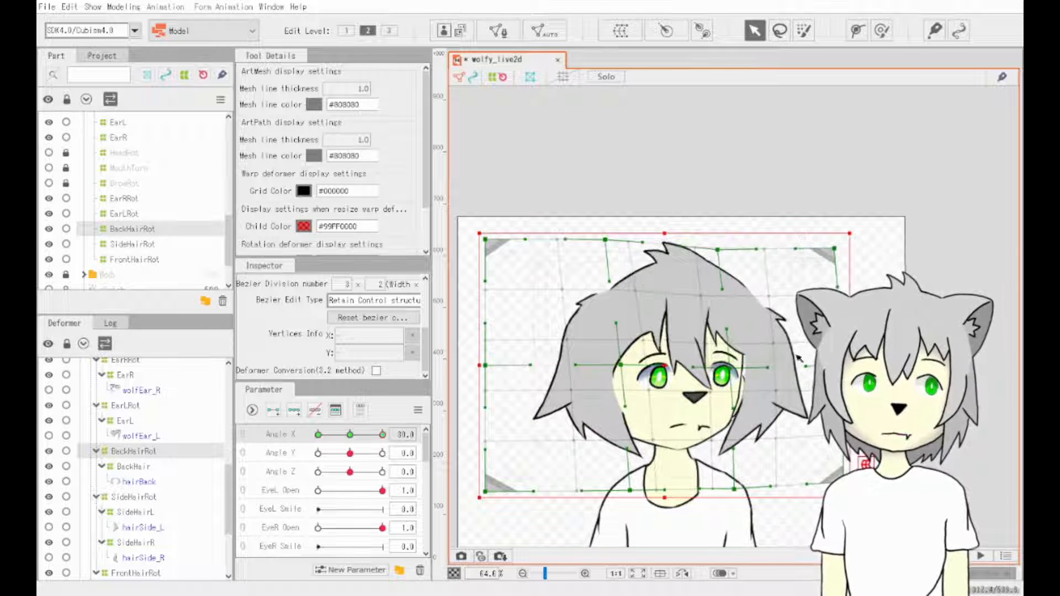
pyautogui.moveTo(845, 365); pyautogui.dragTo(833, 366)
pyautogui.moveTo(621, 365); pyautogui.dragTo(616, 369)
pyautogui.moveTo(630, 490); pyautogui.dragTo(622, 493)
pyautogui.moveTo(605, 240); pyautogui.dragTo(606, 245)
pyautogui.moveTo(228, 240); pyautogui.dragTo(228, 141)
pyautogui.click(48, 226)
pyautogui.click(48, 211)
pyautogui.click(49, 151)
pyautogui.click(49, 136)
pyautogui.hotkey('ctrl', 'z')
pyautogui.hotkey('ctrl', 'z')
pyautogui.hotkey('ctrl', 'z')
pyautogui.hotkey('ctrl', 'z')
# - Pull BackHairRot's near-side edge points and far-side lower corner inward at Angle X 30, nudging the inner points to match
pyautogui.moveTo(615, 369); pyautogui.dragTo(618, 371)
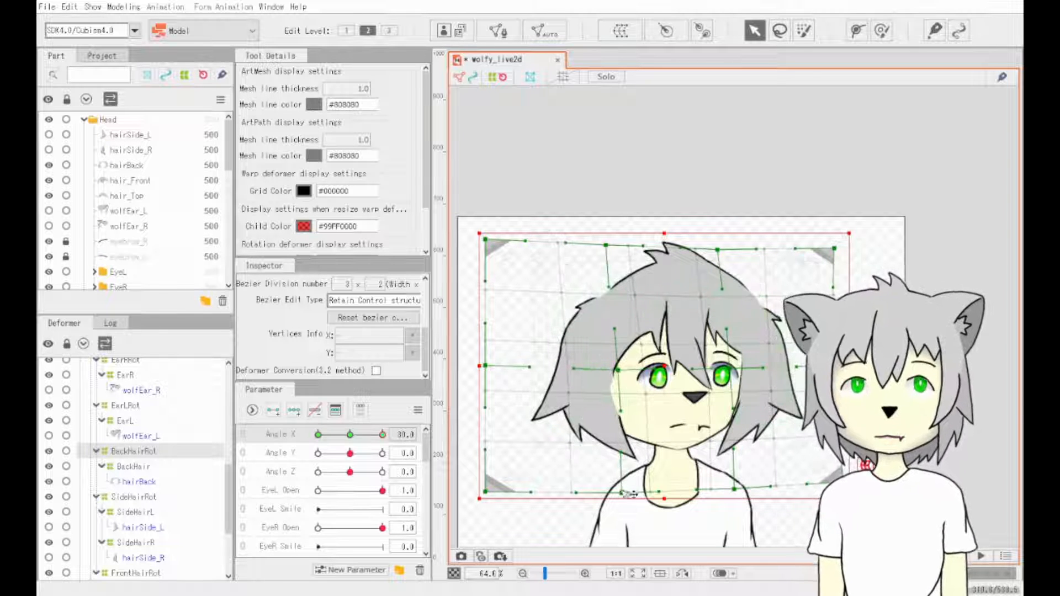
pyautogui.moveTo(621, 493); pyautogui.dragTo(623, 491)
pyautogui.moveTo(844, 484); pyautogui.dragTo(837, 484)
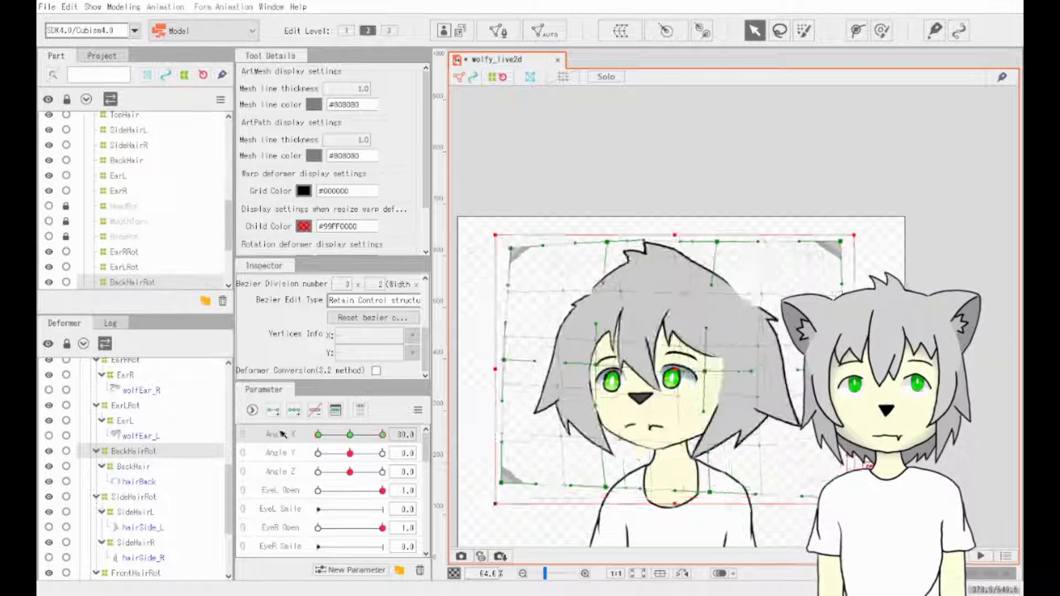
pyautogui.moveTo(485, 492); pyautogui.dragTo(495, 490)
pyautogui.moveTo(485, 365); pyautogui.dragTo(493, 365)
pyautogui.moveTo(495, 490); pyautogui.dragTo(501, 488)
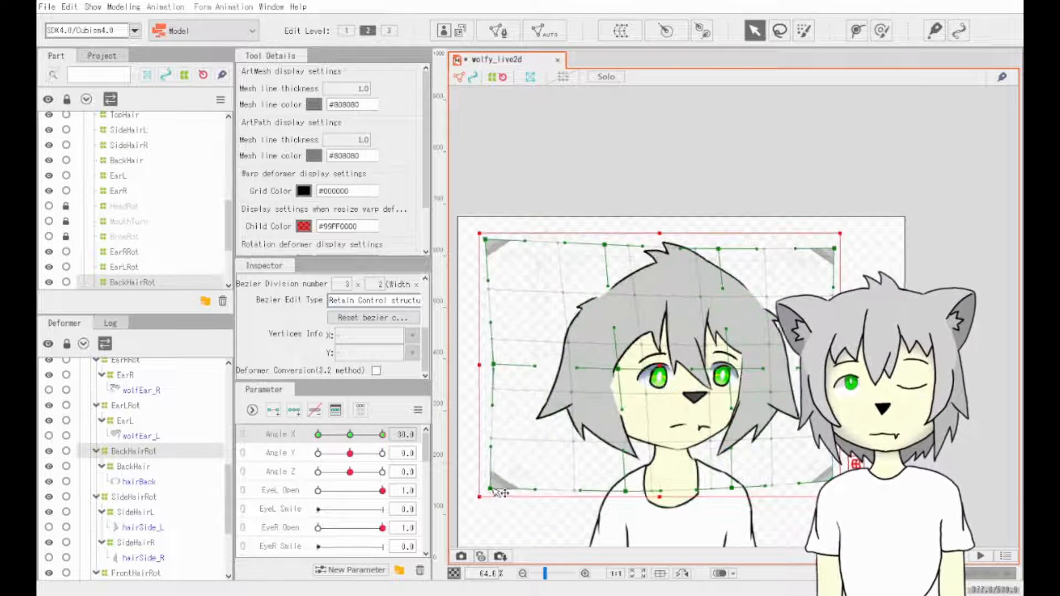
pyautogui.moveTo(485, 239); pyautogui.dragTo(499, 245)
# - Refine BackHairRot's two upper corners at both Angle X -30 and Angle X 30
pyautogui.moveTo(383, 435); pyautogui.dragTo(318, 434)
pyautogui.moveTo(513, 244); pyautogui.dragTo(510, 238)
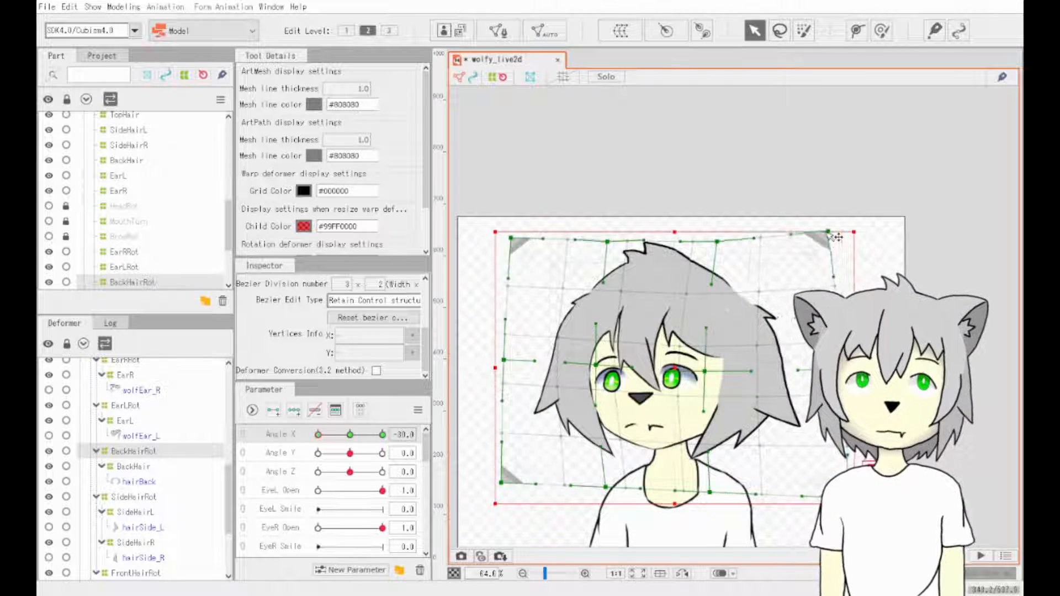
pyautogui.moveTo(841, 242); pyautogui.dragTo(830, 239)
pyautogui.moveTo(318, 434); pyautogui.dragTo(382, 435)
pyautogui.moveTo(499, 245); pyautogui.dragTo(496, 239)
pyautogui.moveTo(840, 240); pyautogui.dragTo(832, 237)
pyautogui.moveTo(383, 434); pyautogui.dragTo(318, 435)
pyautogui.moveTo(830, 239); pyautogui.dragTo(828, 241)
pyautogui.moveTo(511, 238); pyautogui.dragTo(513, 243)
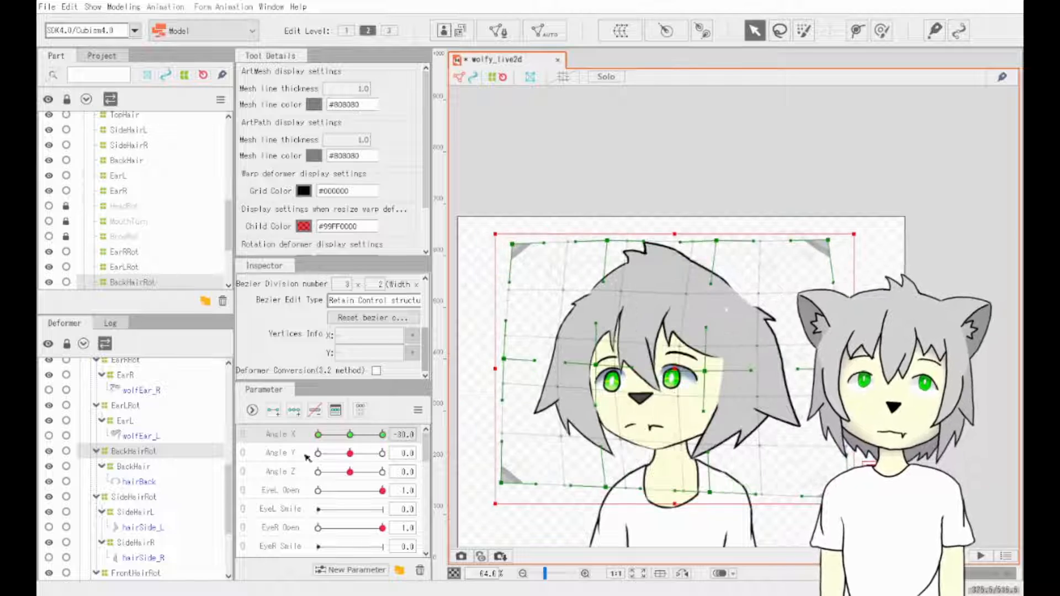
# - Show the side hair and both wolf ear layers, and set Angle X to 30
pyautogui.scroll(5, 69, 213)
pyautogui.click(48, 136)
pyautogui.click(48, 151)
pyautogui.click(49, 213)
pyautogui.click(48, 227)
pyautogui.moveTo(318, 435); pyautogui.dragTo(383, 434)
# - Shift SideHairRot's inner grid points toward the turn and pull its far-side middle and lower corner points inward at Angle X 30
pyautogui.scroll(-4, 118, 265)
pyautogui.click(132, 191)
pyautogui.moveTo(669, 386); pyautogui.dragTo(702, 393)
pyautogui.moveTo(669, 448); pyautogui.dragTo(700, 453)
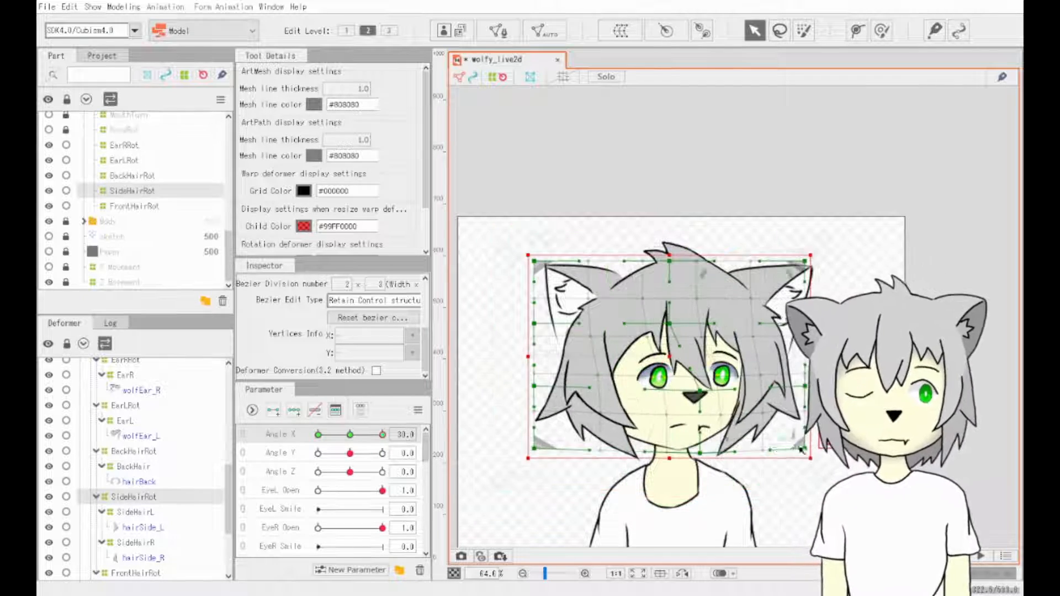
pyautogui.moveTo(805, 386); pyautogui.dragTo(788, 394)
pyautogui.moveTo(805, 448); pyautogui.dragTo(773, 452)
pyautogui.moveTo(698, 393); pyautogui.dragTo(692, 392)
pyautogui.moveTo(700, 454); pyautogui.dragTo(695, 452)
pyautogui.moveTo(670, 324); pyautogui.dragTo(676, 325)
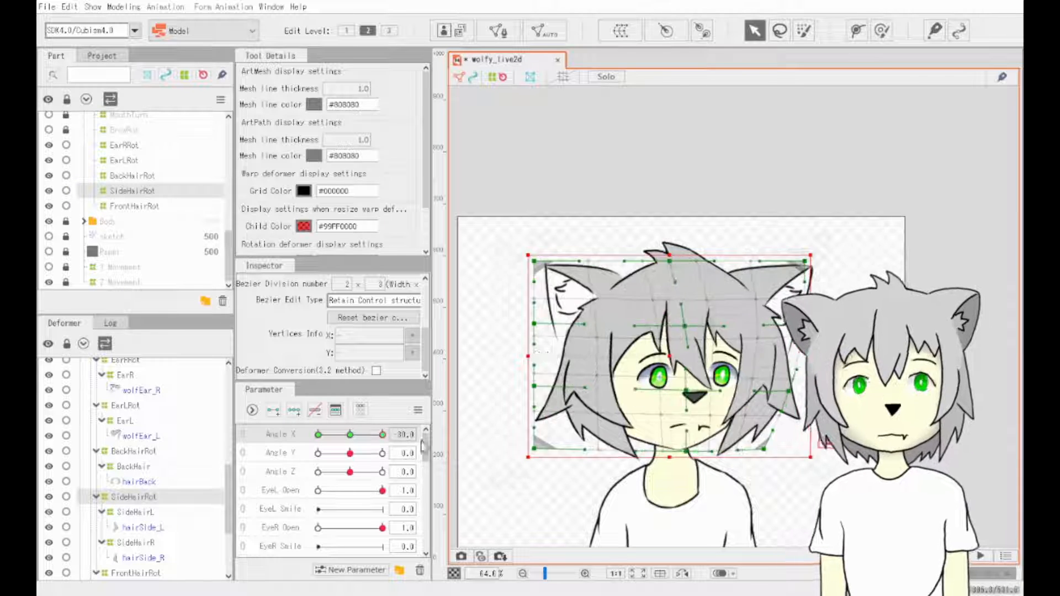
# - Pull SideHairRot's near-side upper corner and edge points inward at Angle X 30
pyautogui.moveTo(553, 322); pyautogui.dragTo(546, 321)
pyautogui.moveTo(382, 434)
pyautogui.mouseDown()
pyautogui.moveTo(316, 436)
pyautogui.moveTo(383, 435)
pyautogui.mouseUp()
pyautogui.moveTo(534, 261); pyautogui.dragTo(540, 265)
pyautogui.moveTo(540, 319); pyautogui.dragTo(543, 320)
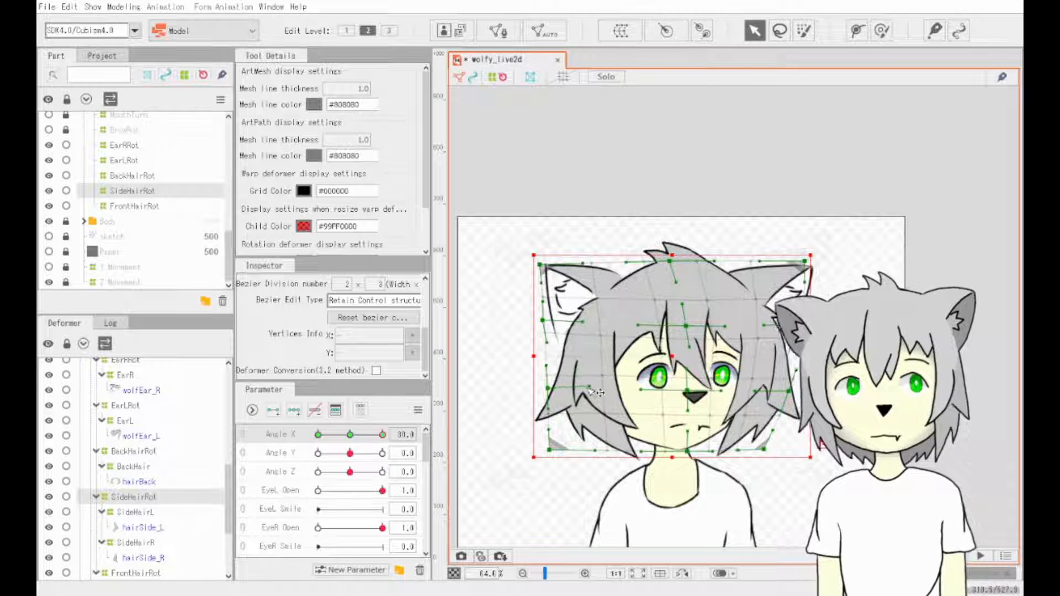
# - Shift SideHairRot's upper middle point toward the turn, pull in its far-side upper points and raise its far lower corner
pyautogui.moveTo(687, 326); pyautogui.dragTo(684, 327)
pyautogui.moveTo(669, 261); pyautogui.dragTo(679, 263)
pyautogui.moveTo(805, 261); pyautogui.dragTo(791, 266)
pyautogui.moveTo(802, 325); pyautogui.dragTo(798, 325)
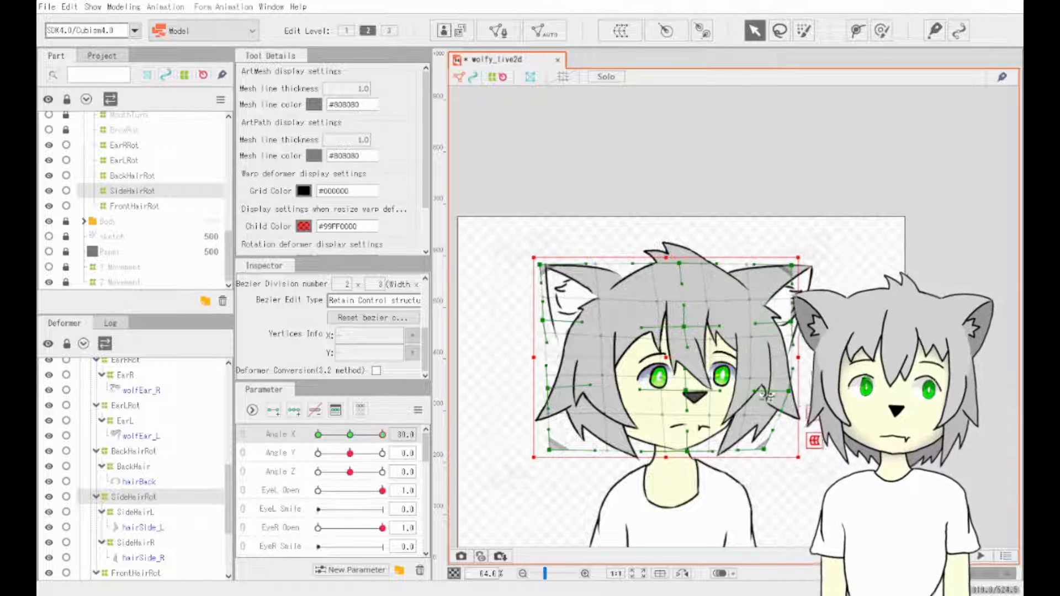
pyautogui.moveTo(383, 435)
pyautogui.mouseDown()
pyautogui.moveTo(338, 436)
pyautogui.moveTo(382, 435)
pyautogui.mouseUp()
pyautogui.moveTo(764, 449); pyautogui.dragTo(761, 438)
pyautogui.moveTo(382, 434)
pyautogui.mouseDown()
pyautogui.moveTo(329, 437)
pyautogui.moveTo(385, 441)
pyautogui.mouseUp()
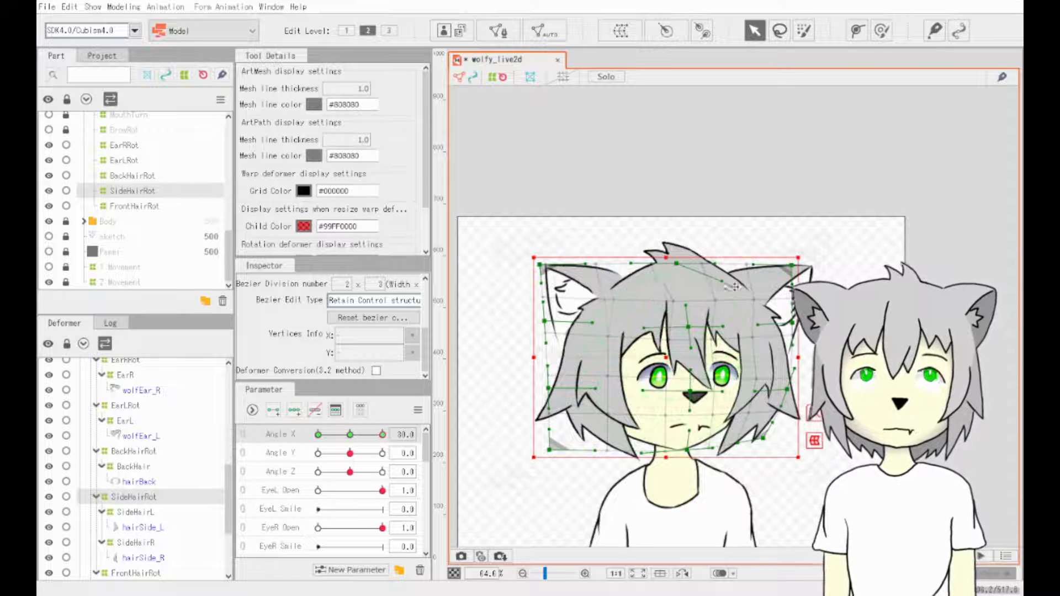
# - Narrow EarLRot at Angle X 30 by pulling its outer edge inward and curving its upper edge
pyautogui.click(818, 490)
pyautogui.click(723, 395)
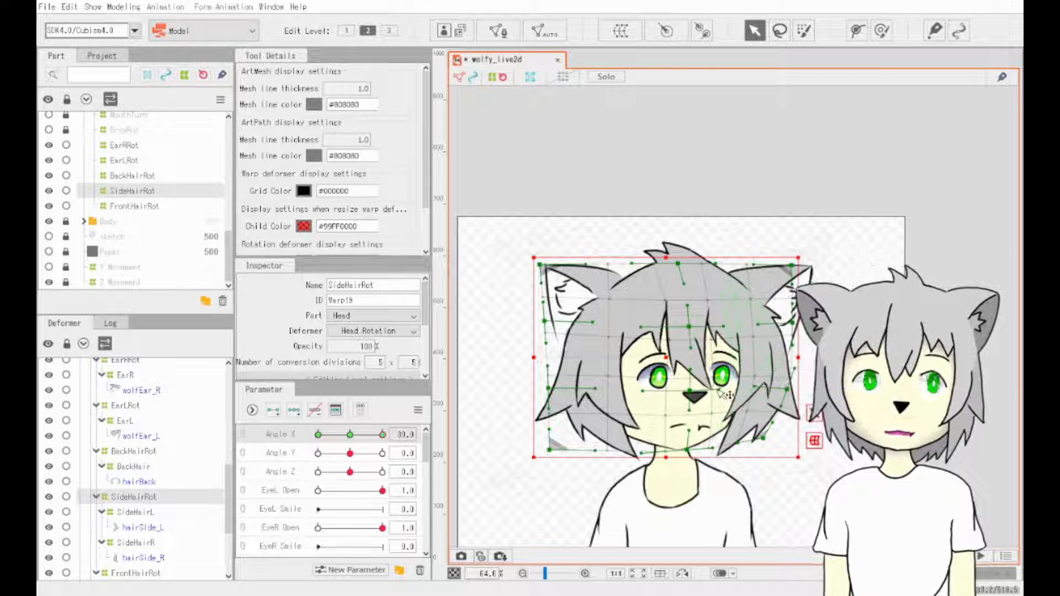
pyautogui.click(775, 290)
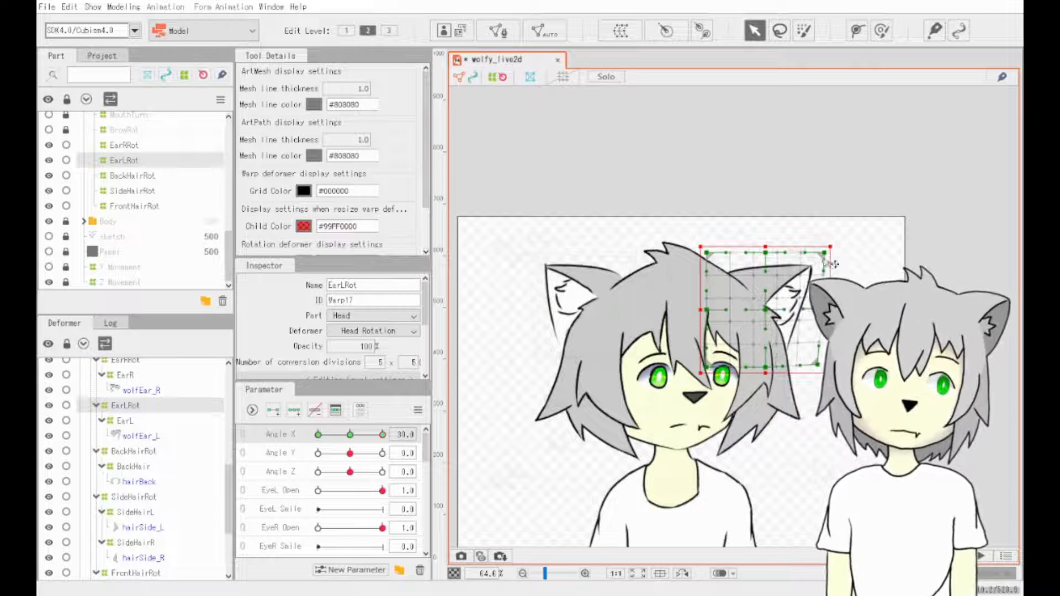
pyautogui.moveTo(707, 253); pyautogui.dragTo(705, 256)
pyautogui.moveTo(759, 255); pyautogui.dragTo(752, 254)
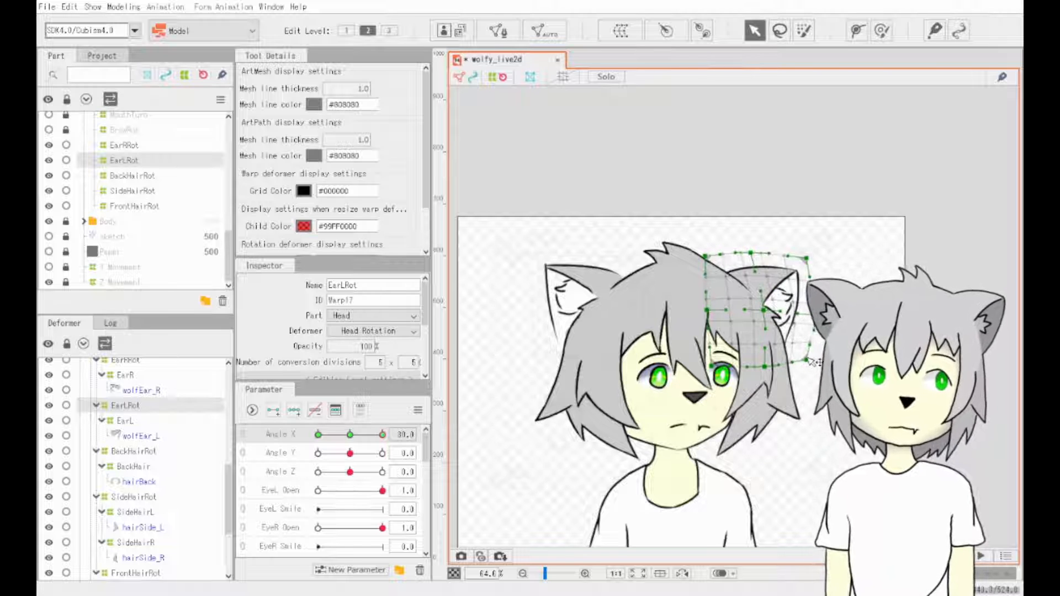
# - Set Angle X to -30 and reshape EarRRot's upper edge and outer upper corner
pyautogui.moveTo(383, 434); pyautogui.dragTo(318, 435)
pyautogui.click(570, 298)
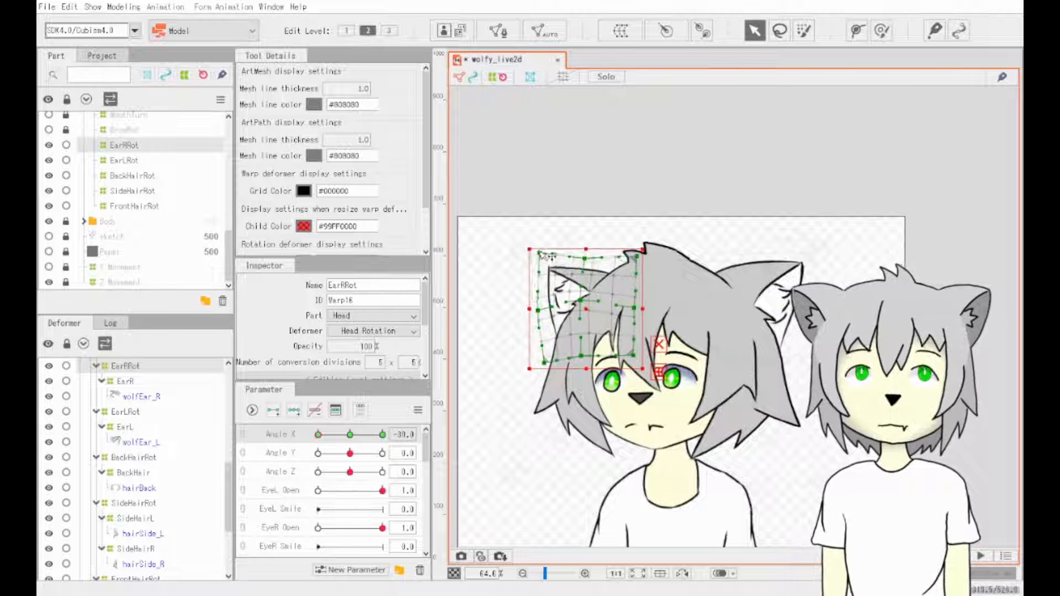
pyautogui.moveTo(319, 435); pyautogui.dragTo(297, 435)
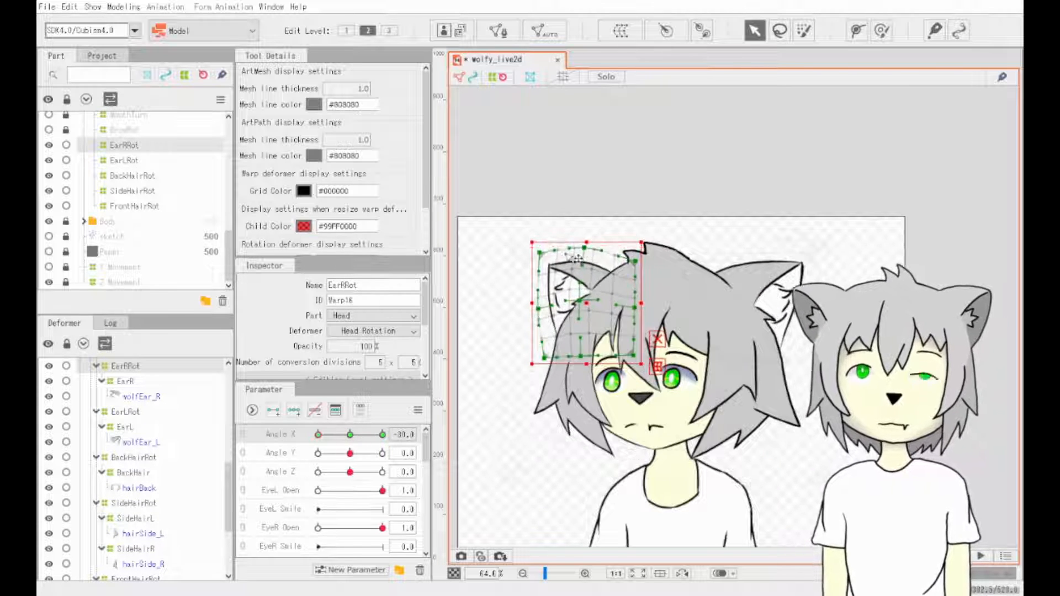
pyautogui.moveTo(540, 252); pyautogui.dragTo(536, 247)
# - Check the head turn across Angle X, reset Angle X to 0 and save the model
pyautogui.moveTo(318, 435); pyautogui.dragTo(383, 435)
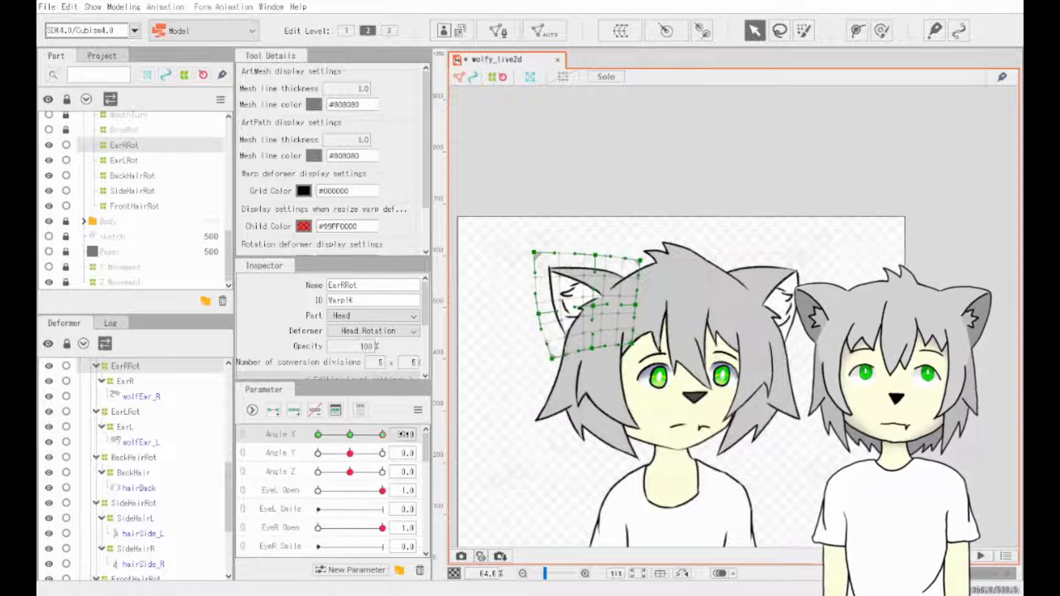
pyautogui.moveTo(386, 443); pyautogui.dragTo(291, 441)
pyautogui.click(350, 435)
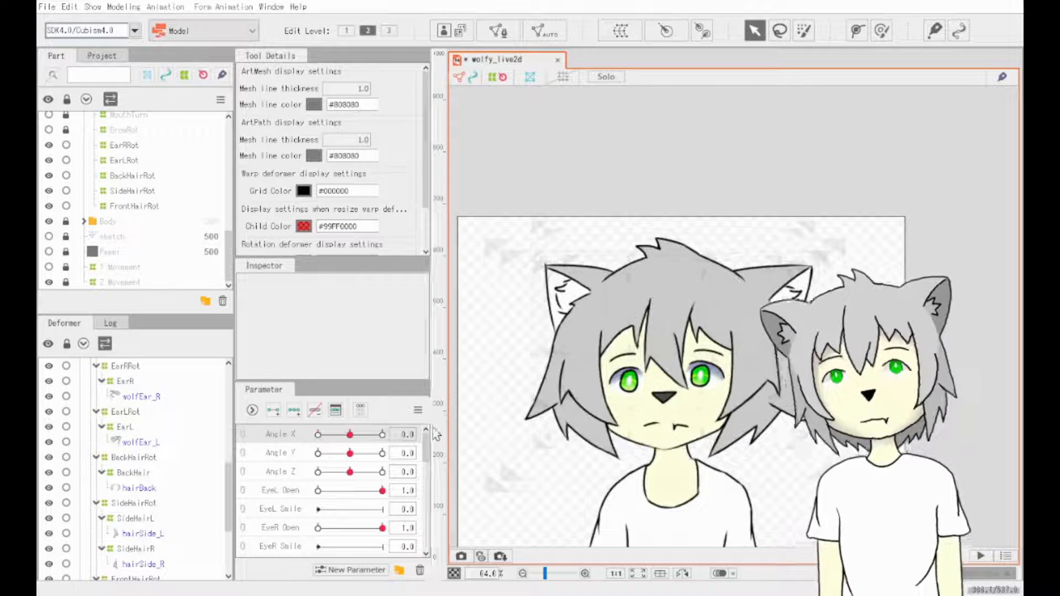
pyautogui.hotkey('ctrl', 's')
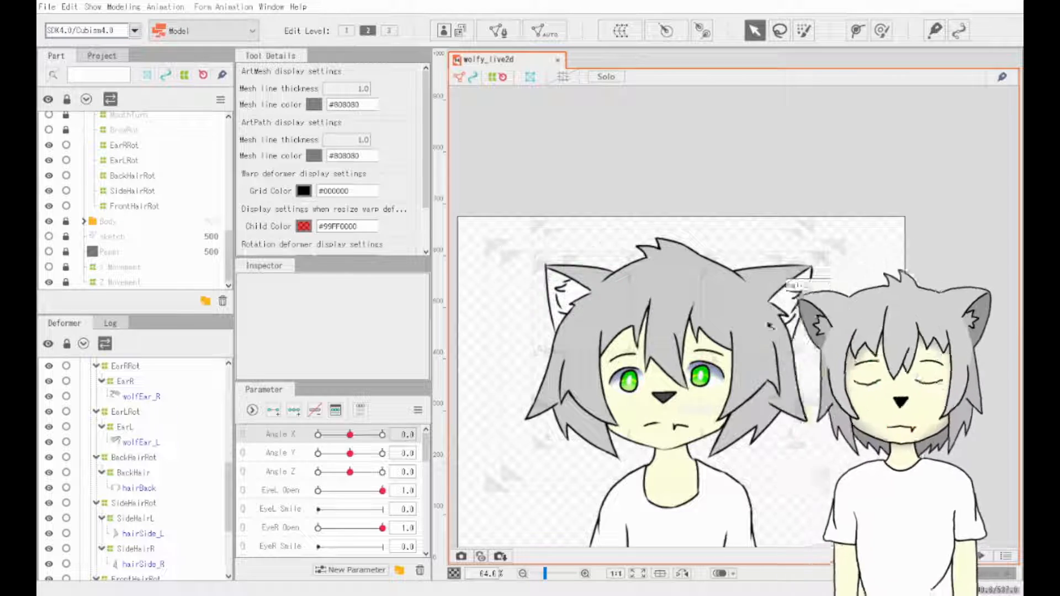
# - Select the ear and hair deformers from EarRRot through FrontHairRot and add three keys to them on Angle Y
pyautogui.moveTo(769, 326); pyautogui.dragTo(809, 208)
pyautogui.scroll(3, 770, 326)
pyautogui.scroll(-3, 653, 403)
pyautogui.click(134, 206)
pyautogui.keyDown('shift'); pyautogui.click(137, 146); pyautogui.keyUp('shift')
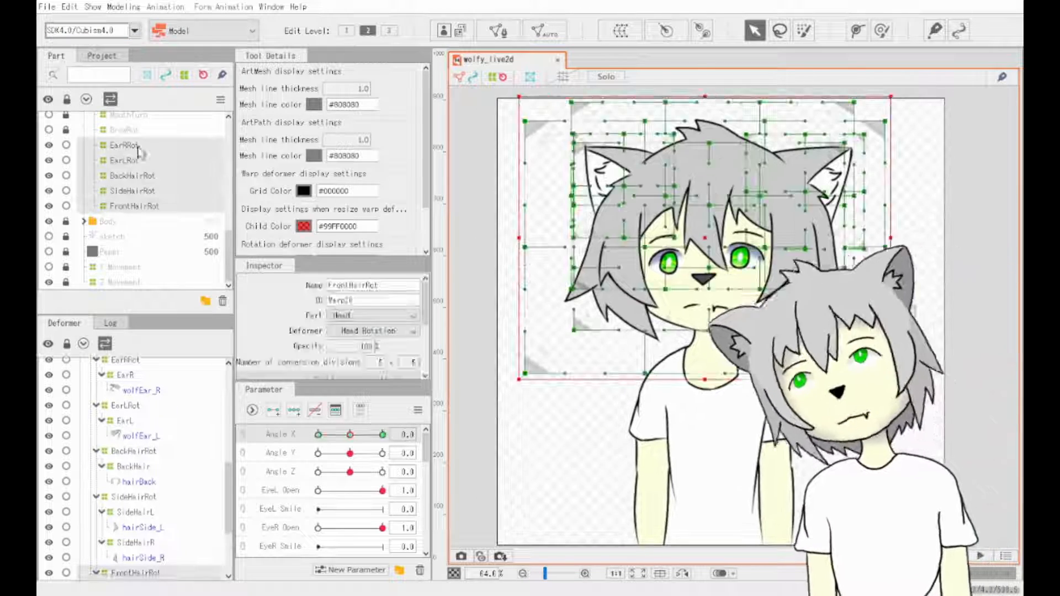
pyautogui.scroll(8, 113, 205)
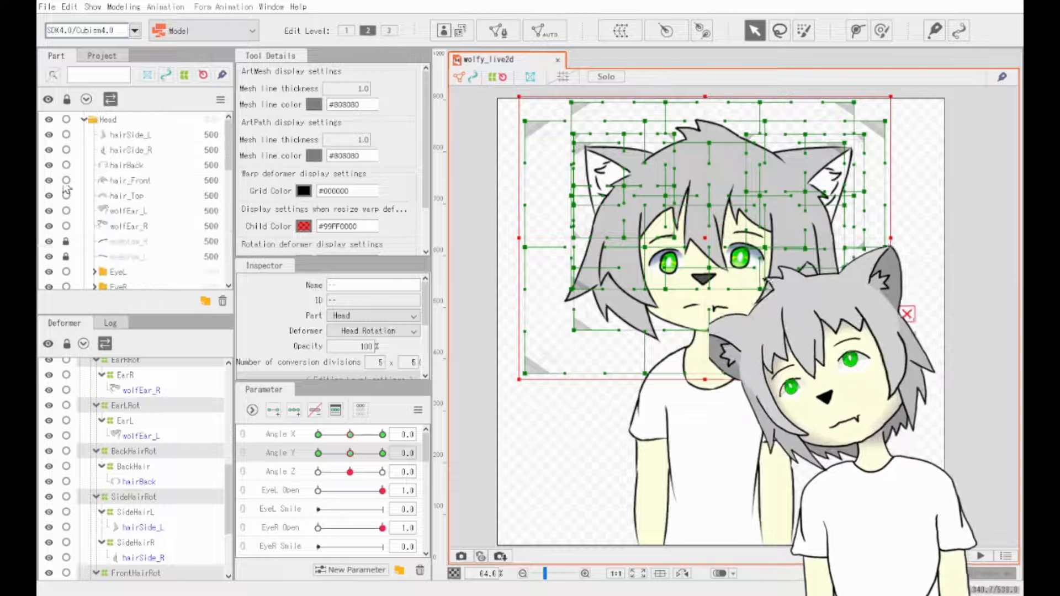
# - Hide the side hair, back hair and both wolf ear layers, and set Angle Y to 30
pyautogui.moveTo(48, 136); pyautogui.dragTo(49, 197)
pyautogui.scroll(-10, 111, 221)
pyautogui.moveTo(350, 453); pyautogui.dragTo(406, 470)
pyautogui.scroll(-2, 135, 227)
# - Raise FrontHairRot's inner bottom points and lower its upper edge into an arch at Angle Y 30
pyautogui.click(134, 227)
pyautogui.moveTo(760, 290); pyautogui.dragTo(757, 275)
pyautogui.moveTo(665, 289); pyautogui.dragTo(665, 279)
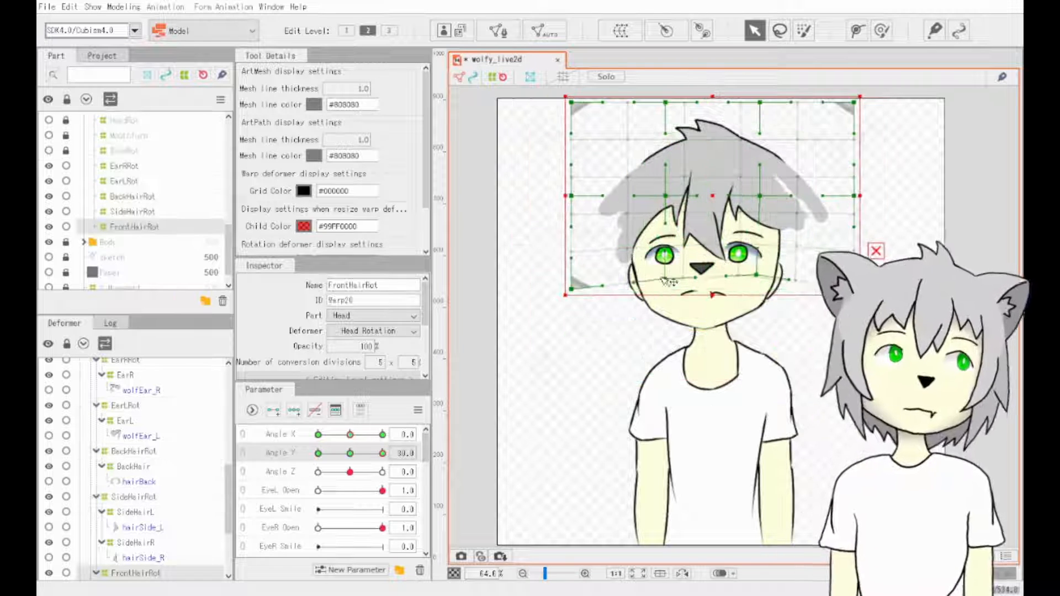
pyautogui.moveTo(665, 103); pyautogui.dragTo(664, 119)
pyautogui.moveTo(759, 102); pyautogui.dragTo(760, 116)
pyautogui.moveTo(855, 102); pyautogui.dragTo(851, 151)
pyautogui.moveTo(760, 116); pyautogui.dragTo(758, 123)
pyautogui.moveTo(571, 102); pyautogui.dragTo(564, 144)
pyautogui.moveTo(664, 119); pyautogui.dragTo(659, 121)
pyautogui.moveTo(758, 124); pyautogui.dragTo(758, 122)
# - Lower FrontHairRot's side middle points, raise its left lower corner and refine the arched upper edge at Angle Y 30
pyautogui.moveTo(854, 196); pyautogui.dragTo(839, 212)
pyautogui.moveTo(572, 196); pyautogui.dragTo(569, 216)
pyautogui.moveTo(571, 289); pyautogui.dragTo(571, 274)
pyautogui.moveTo(568, 216); pyautogui.dragTo(567, 223)
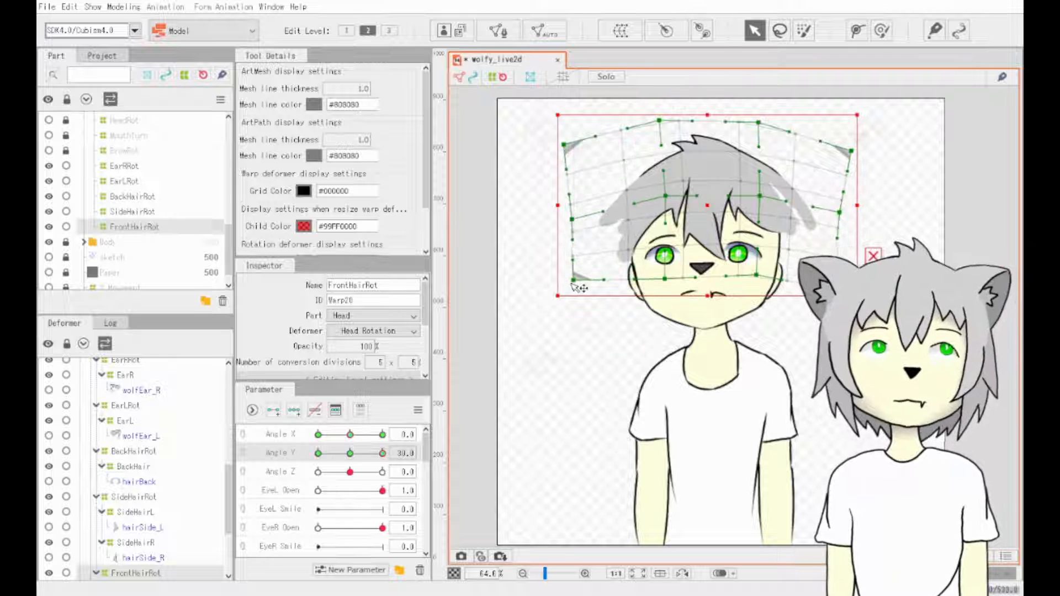
pyautogui.moveTo(564, 144); pyautogui.dragTo(574, 147)
pyautogui.moveTo(660, 120); pyautogui.dragTo(661, 126)
pyautogui.moveTo(758, 123); pyautogui.dragTo(758, 126)
pyautogui.moveTo(661, 126); pyautogui.dragTo(661, 122)
# - Show the back hair and lower BackHairRot's left upper corner, left middle point and adjoining upper edge point at Angle Y 30
pyautogui.scroll(8, 84, 221)
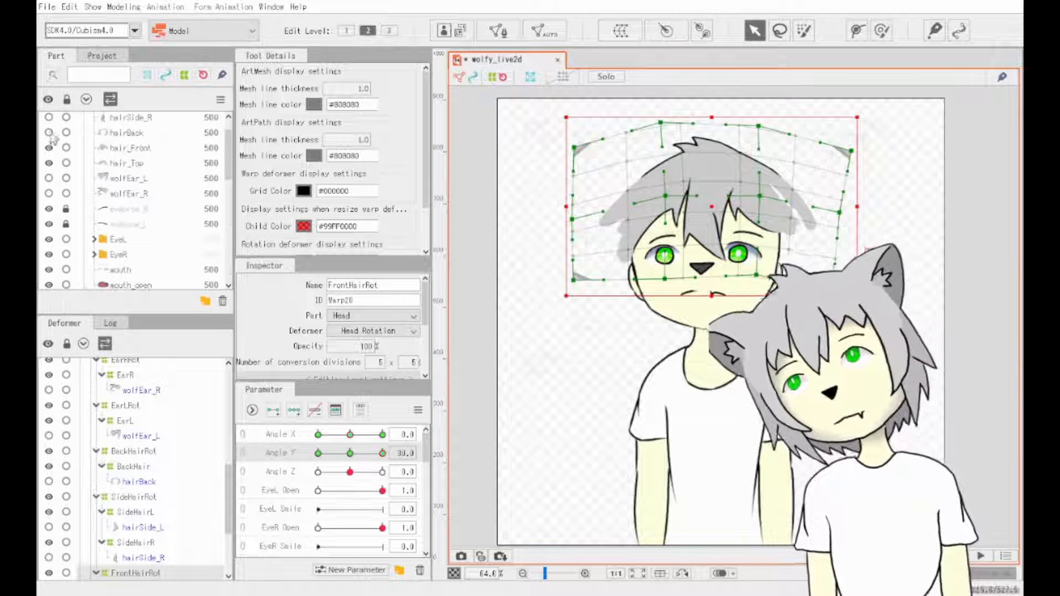
pyautogui.click(48, 133)
pyautogui.scroll(-8, 83, 193)
pyautogui.click(132, 197)
pyautogui.moveTo(526, 121); pyautogui.dragTo(533, 159)
pyautogui.moveTo(525, 248); pyautogui.dragTo(524, 278)
pyautogui.moveTo(645, 121); pyautogui.dragTo(646, 137)
pyautogui.moveTo(533, 159); pyautogui.dragTo(536, 165)
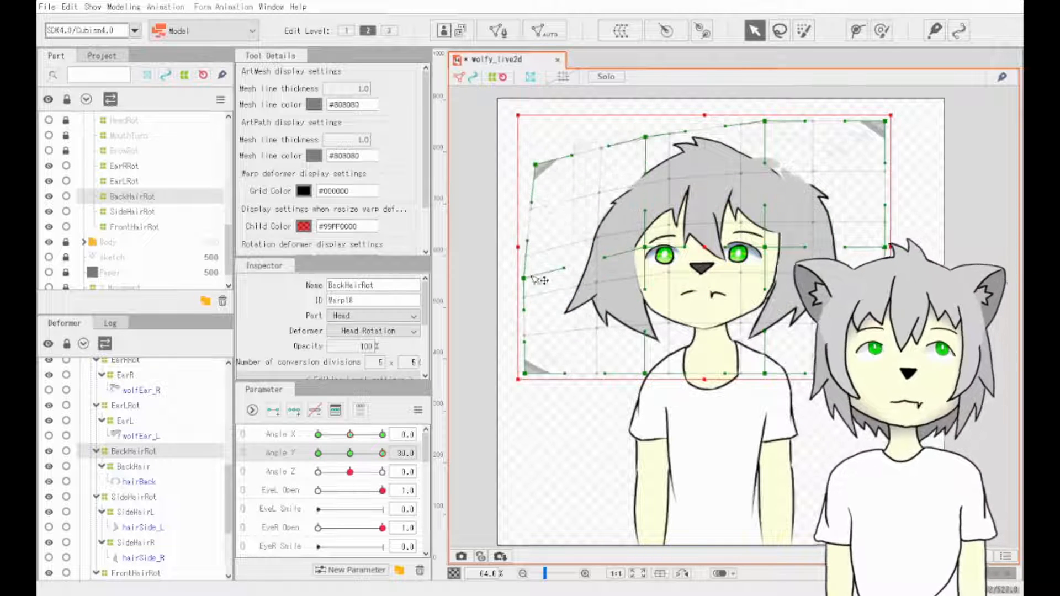
pyautogui.moveTo(525, 278); pyautogui.dragTo(527, 266)
# - Lower BackHairRot's right inner upper-edge point and right upper corner at Angle Y 30 to balance the arch
pyautogui.moveTo(805, 121)
pyautogui.mouseDown()
pyautogui.moveTo(809, 154)
pyautogui.moveTo(814, 133)
pyautogui.mouseUp()
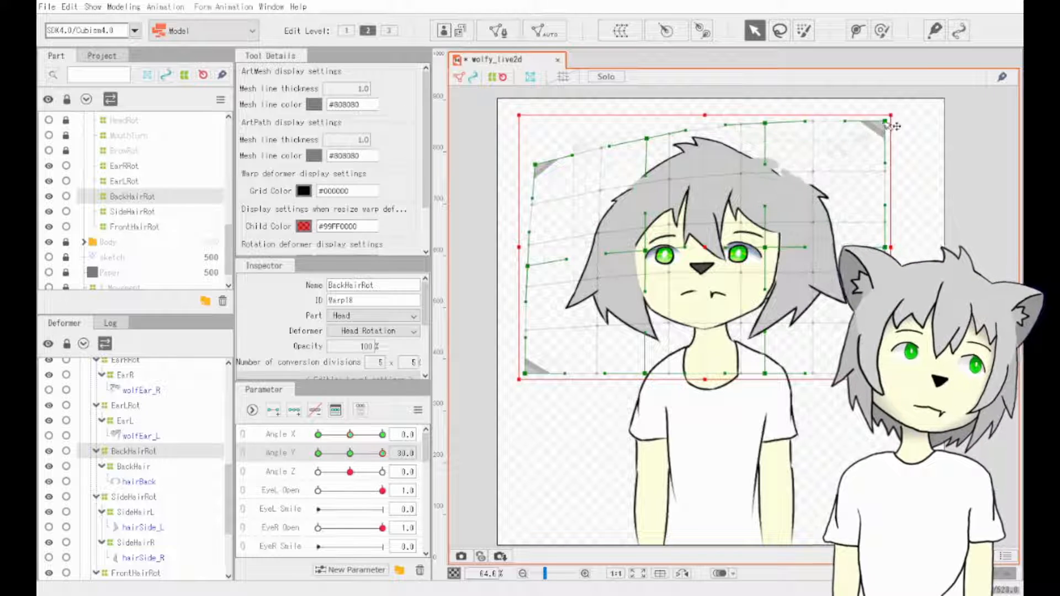
pyautogui.moveTo(885, 121); pyautogui.dragTo(883, 134)
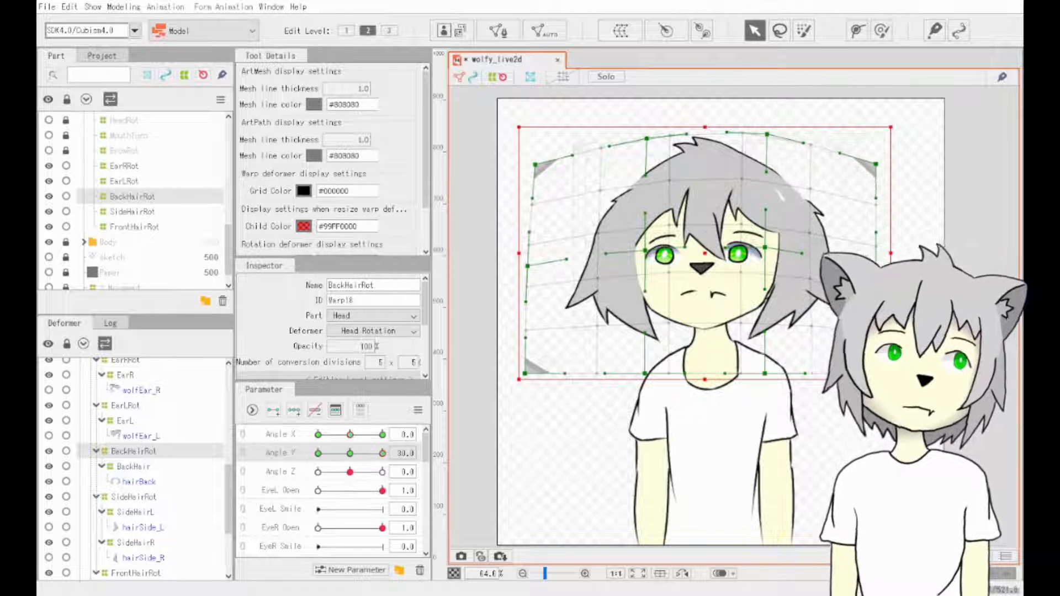
pyautogui.moveTo(370, 451)
pyautogui.mouseDown()
pyautogui.moveTo(338, 453)
pyautogui.moveTo(382, 453)
pyautogui.mouseUp()
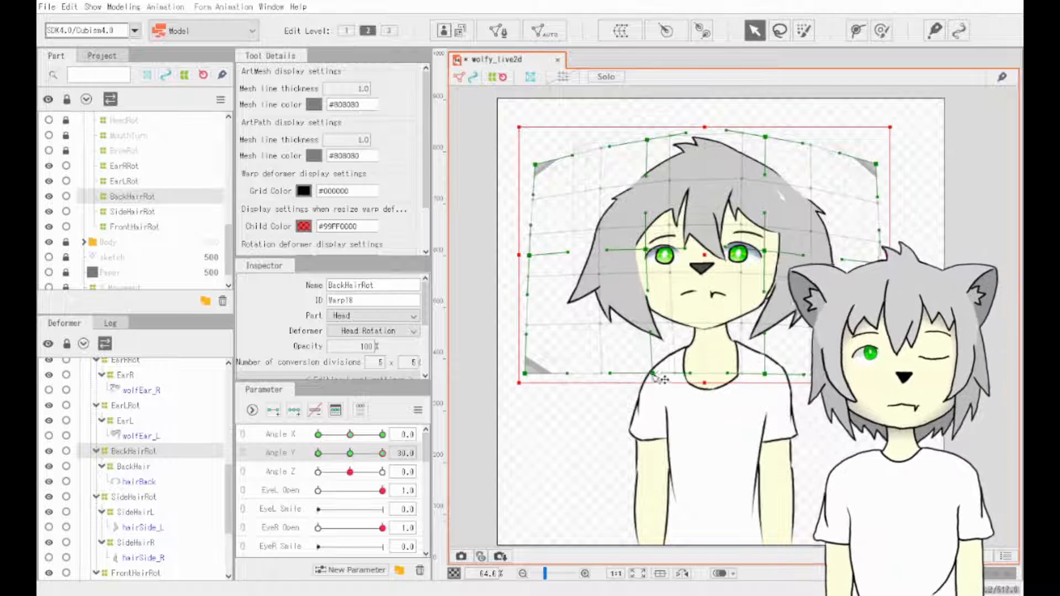
# - Move BackHairRot's left lower corner outward and nudge its right lower corner and left inner bottom point at Angle Y 30
pyautogui.moveTo(884, 376); pyautogui.dragTo(880, 375)
pyautogui.moveTo(526, 374); pyautogui.dragTo(528, 373)
pyautogui.moveTo(382, 453); pyautogui.dragTo(383, 453)
pyautogui.moveTo(528, 373); pyautogui.dragTo(512, 371)
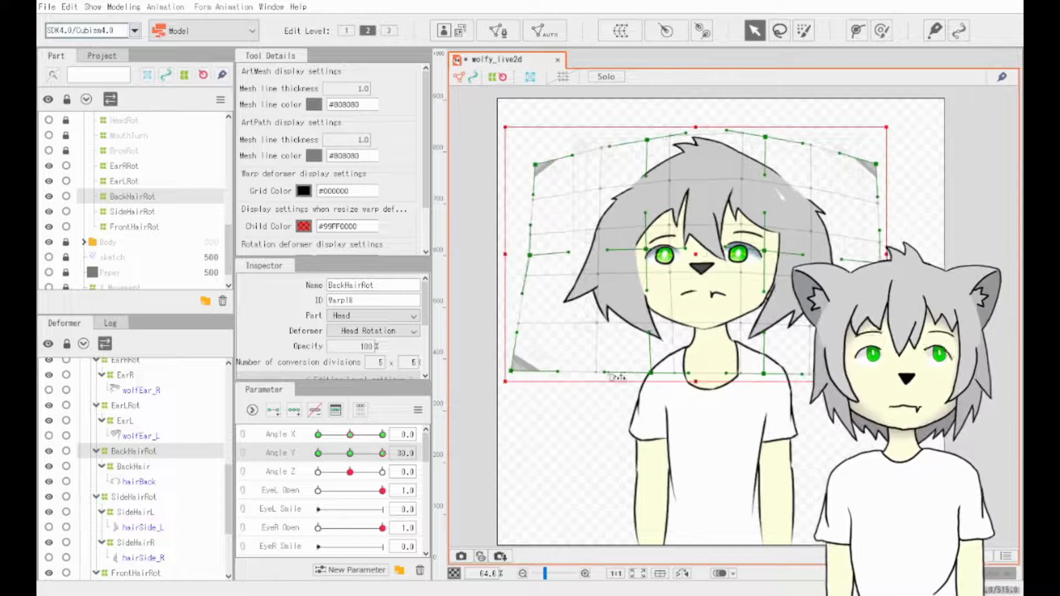
pyautogui.moveTo(382, 453); pyautogui.dragTo(382, 453)
pyautogui.moveTo(648, 374); pyautogui.dragTo(643, 374)
# - Hide the back hair, set Angle Y to -30 and lower FrontHairRot's two inner middle points
pyautogui.moveTo(383, 453); pyautogui.dragTo(280, 430)
pyautogui.click(134, 227)
pyautogui.scroll(8, 134, 221)
pyautogui.click(48, 165)
pyautogui.moveTo(664, 196); pyautogui.dragTo(665, 212)
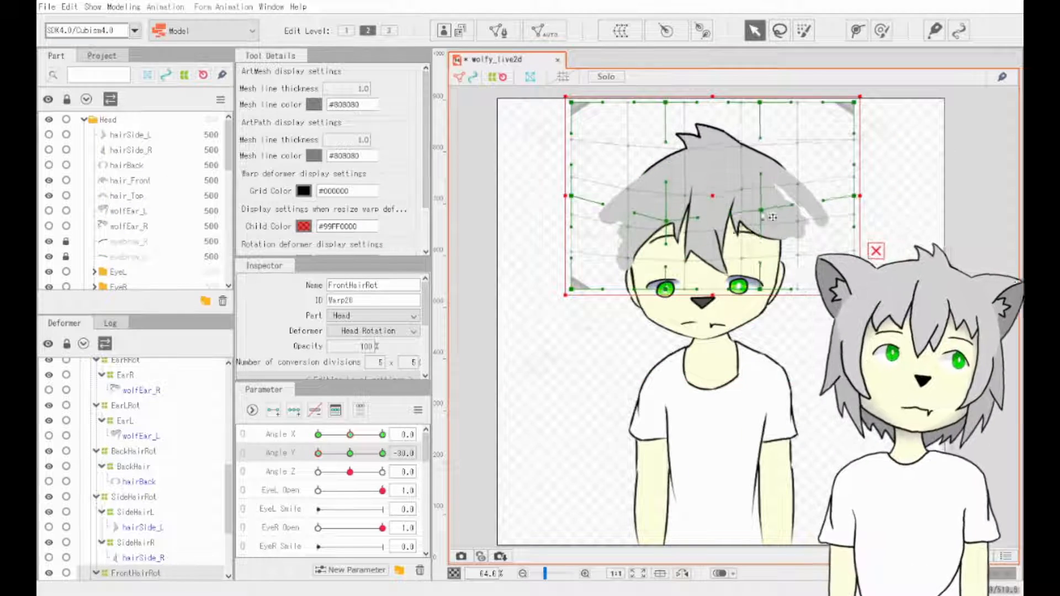
pyautogui.moveTo(759, 196); pyautogui.dragTo(758, 212)
pyautogui.moveTo(350, 435); pyautogui.dragTo(349, 435)
# - Hide the front and top hair, and show, unlock and select the BrowRot deformer
pyautogui.scroll(6, 117, 146)
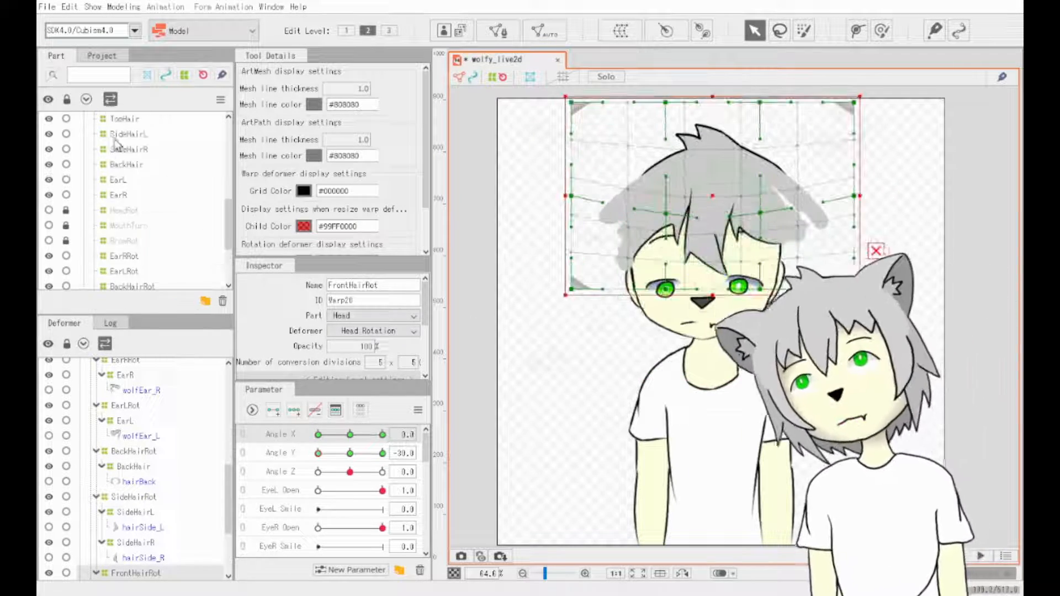
pyautogui.click(144, 244)
pyautogui.click(143, 253)
pyautogui.scroll(-3, 144, 230)
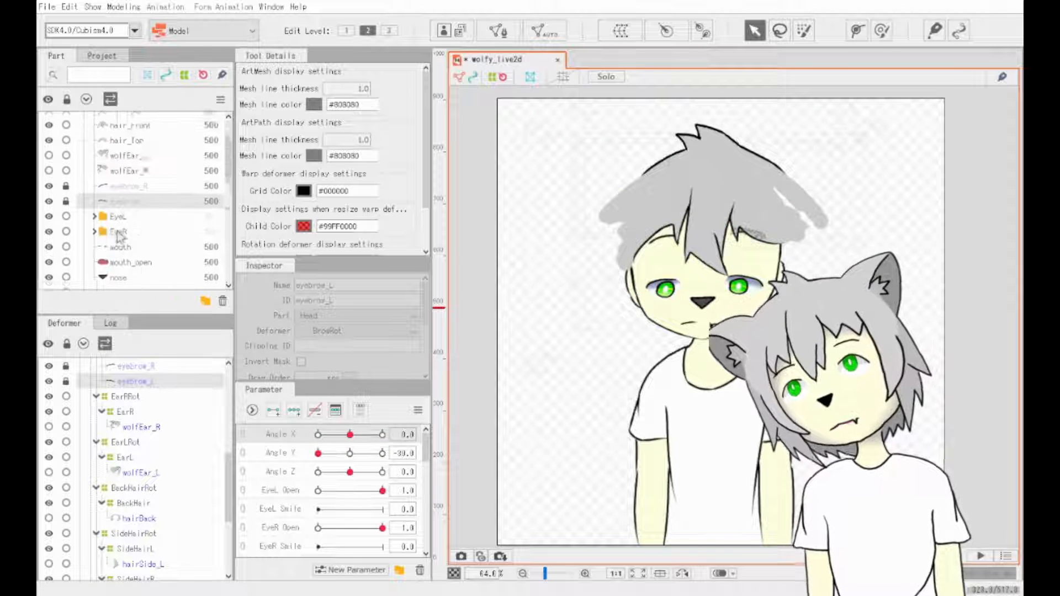
pyautogui.scroll(4, 133, 436)
pyautogui.scroll(-8, 147, 208)
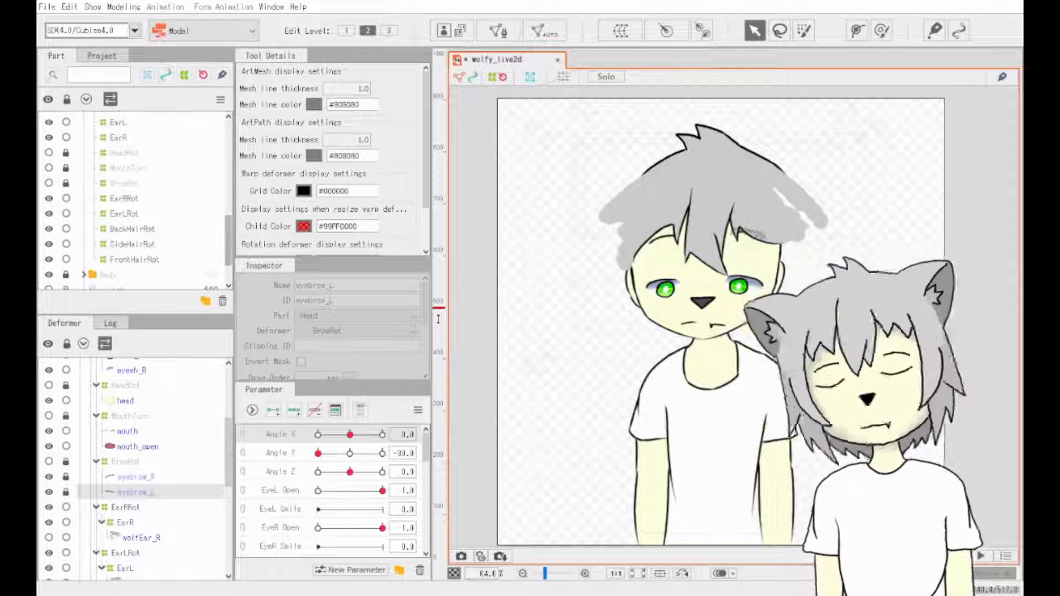
pyautogui.click(718, 199)
pyautogui.scroll(2, 62, 178)
pyautogui.click(49, 169)
pyautogui.click(49, 184)
pyautogui.scroll(-8, 110, 238)
pyautogui.click(49, 177)
pyautogui.click(66, 178)
pyautogui.click(125, 178)
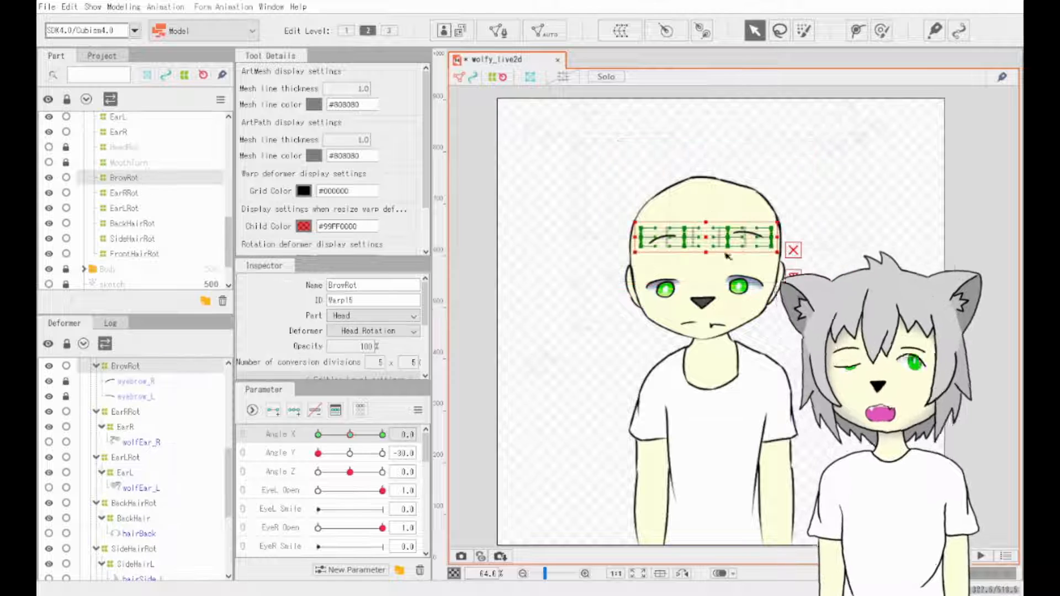
# - Return BrowL Form and BrowR Form to neutral and set Angle Y to 30 for BrowRot
pyautogui.moveTo(728, 255); pyautogui.dragTo(701, 267)
pyautogui.moveTo(318, 454)
pyautogui.mouseDown()
pyautogui.moveTo(343, 450)
pyautogui.moveTo(318, 453)
pyautogui.mouseUp()
pyautogui.scroll(-6, 352, 446)
pyautogui.scroll(2, 353, 446)
pyautogui.moveTo(351, 510)
pyautogui.mouseDown()
pyautogui.moveTo(378, 507)
pyautogui.moveTo(350, 509)
pyautogui.mouseUp()
pyautogui.moveTo(350, 528)
pyautogui.mouseDown()
pyautogui.moveTo(407, 529)
pyautogui.moveTo(350, 528)
pyautogui.mouseUp()
pyautogui.scroll(6, 335, 536)
pyautogui.moveTo(318, 453); pyautogui.dragTo(382, 453)
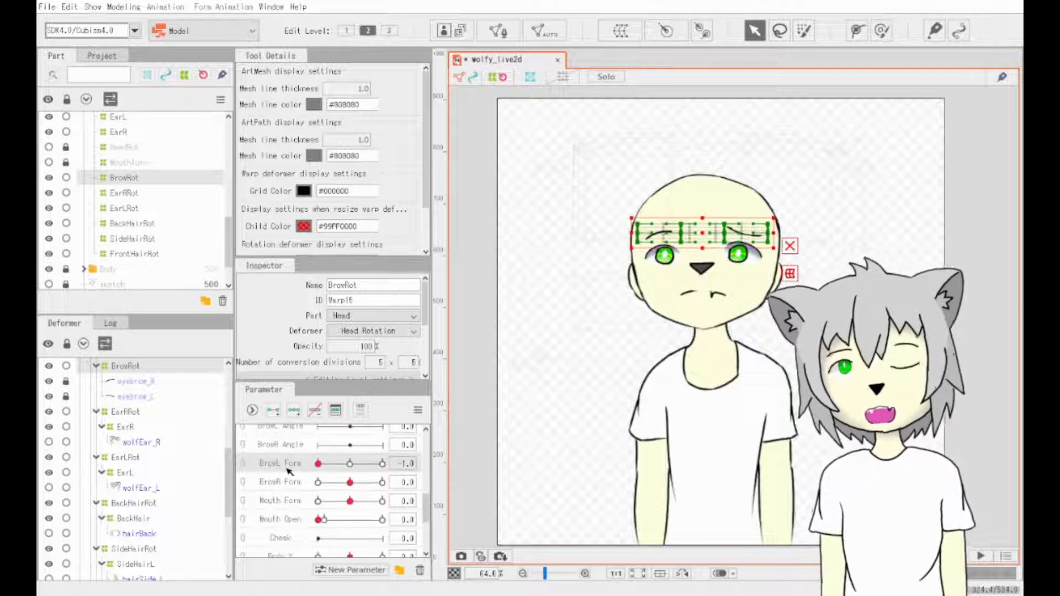
# - Shape BrowRot into an arch at Angle Y 30 by raising its inner points and lowering its outer points
pyautogui.scroll(5, 685, 232)
pyautogui.moveTo(657, 235); pyautogui.dragTo(653, 224)
pyautogui.moveTo(657, 198); pyautogui.dragTo(656, 201)
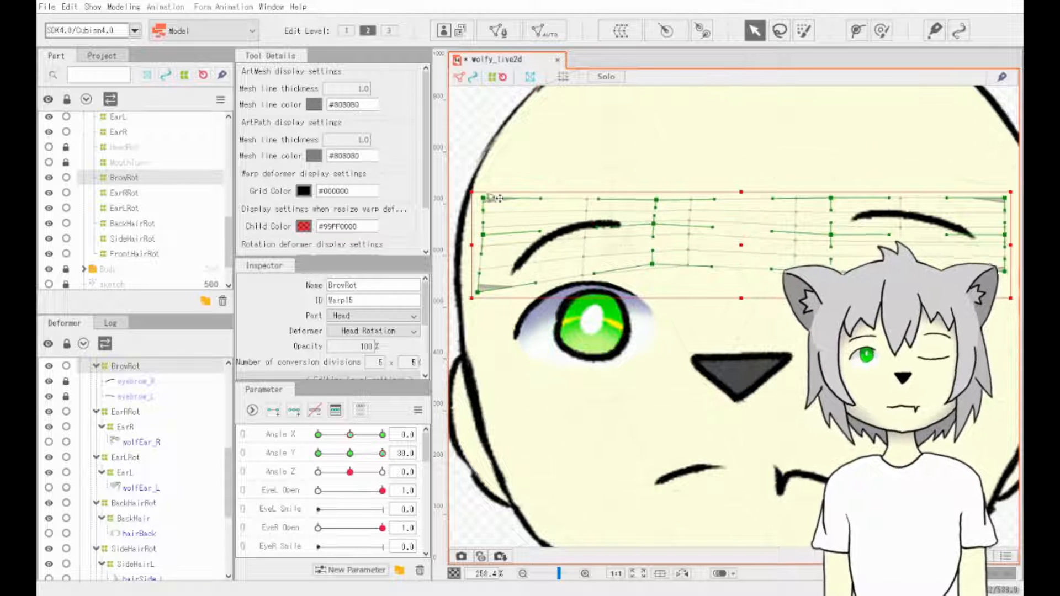
pyautogui.moveTo(484, 198); pyautogui.dragTo(484, 213)
pyautogui.moveTo(484, 236); pyautogui.dragTo(482, 245)
pyautogui.moveTo(831, 235); pyautogui.dragTo(831, 224)
pyautogui.moveTo(831, 272); pyautogui.dragTo(831, 256)
pyautogui.moveTo(1004, 198); pyautogui.dragTo(1003, 212)
# - Lower BrowRot's inner points and left middle point at Angle Y -30 and test the brows across Angle Y
pyautogui.moveTo(382, 454); pyautogui.dragTo(318, 453)
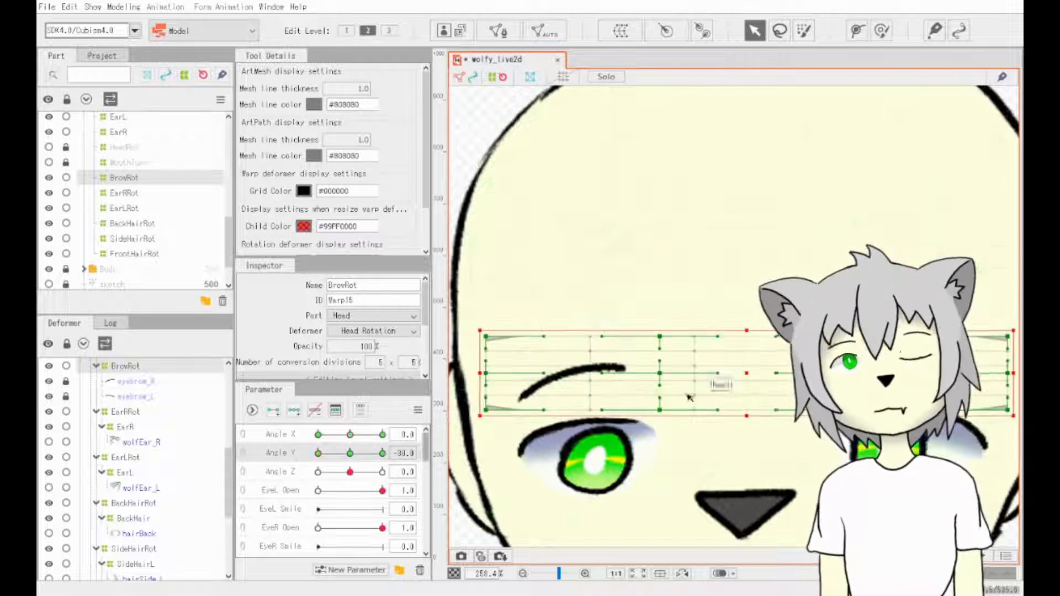
pyautogui.moveTo(658, 374); pyautogui.dragTo(658, 386)
pyautogui.moveTo(659, 410); pyautogui.dragTo(659, 422)
pyautogui.moveTo(658, 336); pyautogui.dragTo(658, 348)
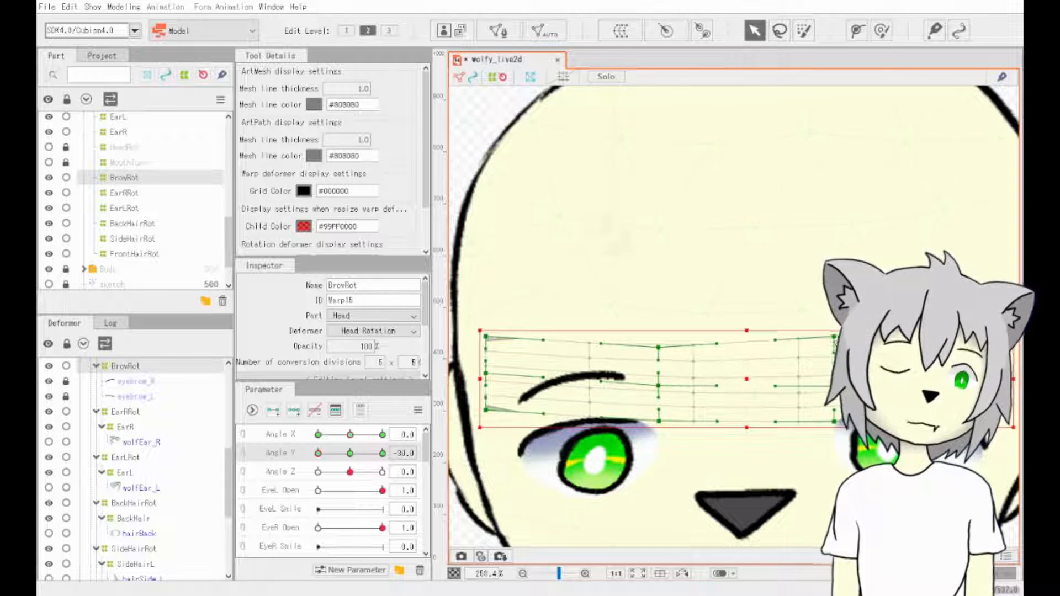
pyautogui.moveTo(486, 374); pyautogui.dragTo(486, 380)
pyautogui.moveTo(318, 454); pyautogui.dragTo(382, 468)
pyautogui.scroll(-2, 725, 430)
pyautogui.moveTo(382, 454); pyautogui.dragTo(96, 444)
pyautogui.click(382, 453)
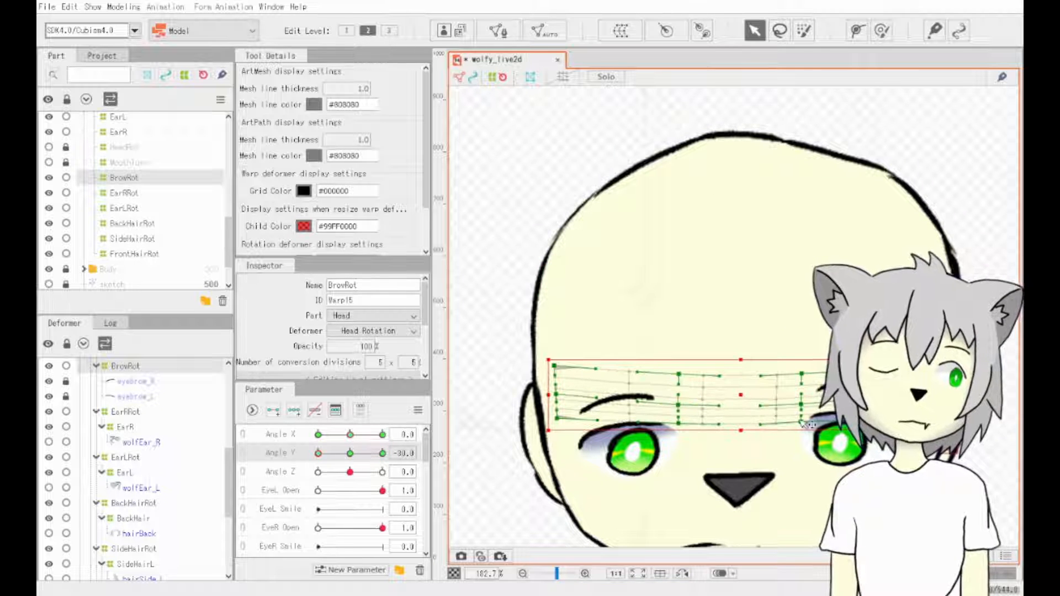
# - Show the front and top hair again and select the FrontHairRot deformer at Angle Y -30
pyautogui.scroll(-10, 359, 491)
pyautogui.moveTo(350, 472); pyautogui.dragTo(309, 472)
pyautogui.moveTo(350, 453); pyautogui.dragTo(288, 471)
pyautogui.scroll(10, 332, 464)
pyautogui.scroll(-10, 349, 486)
pyautogui.scroll(10, 365, 475)
pyautogui.scroll(-3, 555, 387)
pyautogui.scroll(-10, 135, 204)
pyautogui.click(133, 176)
pyautogui.click(134, 205)
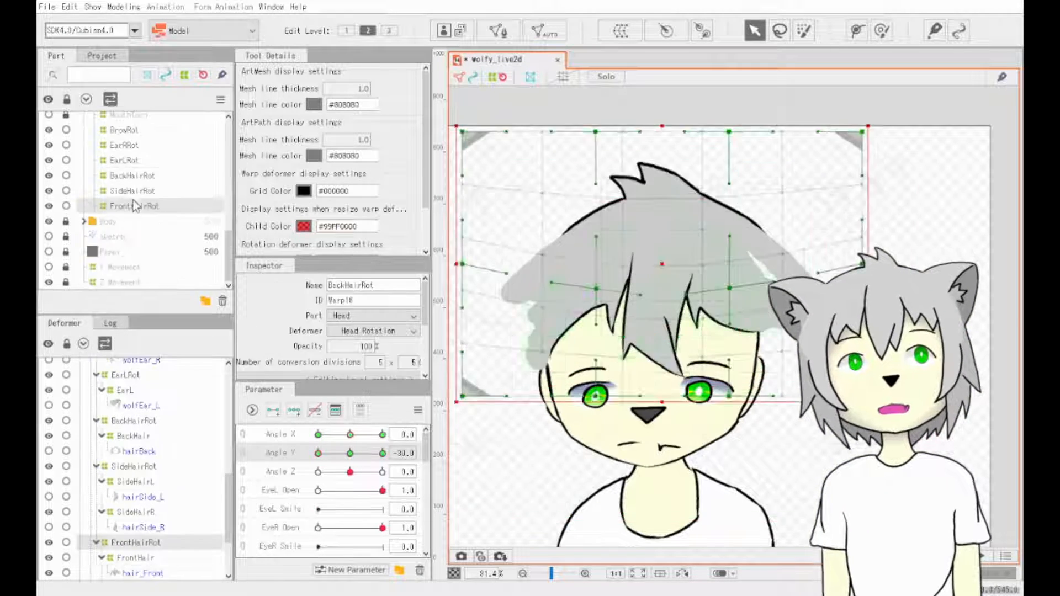
# - Lower FrontHairRot's inner middle and inner bottom points at Angle Y -30
pyautogui.moveTo(596, 288); pyautogui.dragTo(591, 310)
pyautogui.moveTo(595, 396); pyautogui.dragTo(594, 442)
pyautogui.moveTo(729, 396); pyautogui.dragTo(733, 446)
pyautogui.moveTo(729, 288); pyautogui.dragTo(728, 317)
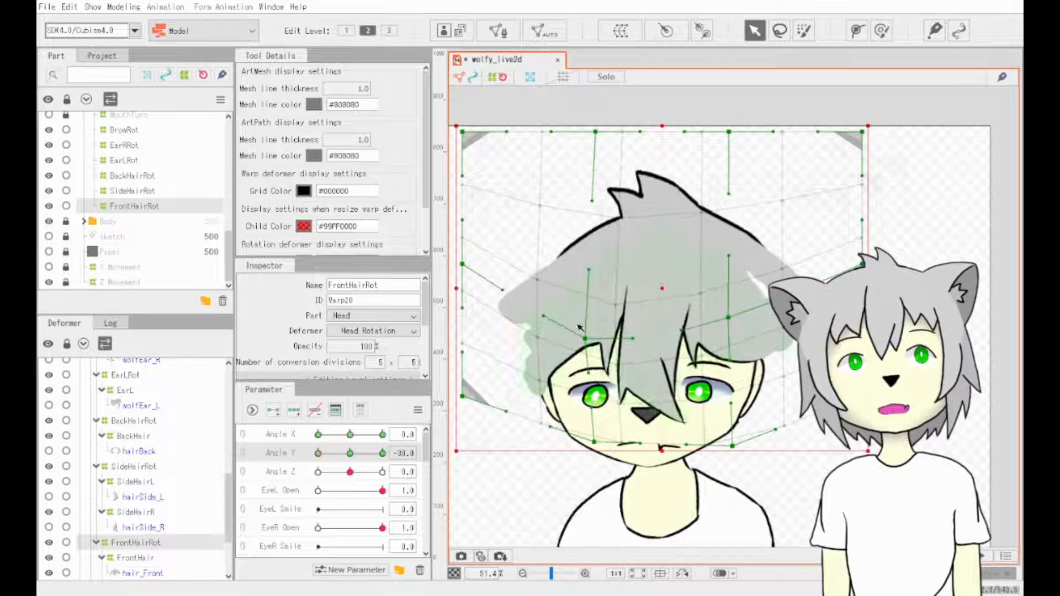
pyautogui.moveTo(591, 311); pyautogui.dragTo(584, 332)
pyautogui.moveTo(728, 317); pyautogui.dragTo(728, 311)
pyautogui.moveTo(583, 332); pyautogui.dragTo(586, 312)
# - Move FrontHairRot's left middle point and left lower corner inward and down, and slightly raise the inner bottom points at Angle Y -30
pyautogui.moveTo(462, 264); pyautogui.dragTo(468, 301)
pyautogui.moveTo(462, 396); pyautogui.dragTo(477, 422)
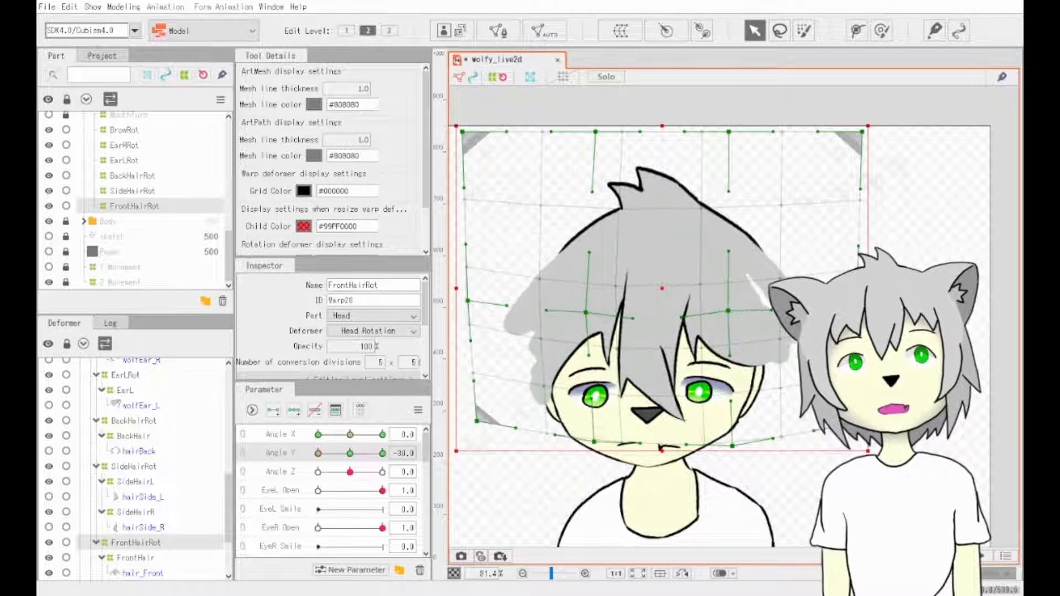
pyautogui.moveTo(733, 446); pyautogui.dragTo(731, 441)
pyautogui.moveTo(595, 442); pyautogui.dragTo(599, 436)
pyautogui.moveTo(319, 453)
pyautogui.mouseDown()
pyautogui.moveTo(385, 469)
pyautogui.moveTo(315, 467)
pyautogui.mouseUp()
# - Lower FrontHairRot's upper inner points and both upper corners into an arch at Angle Y -30
pyautogui.moveTo(596, 132); pyautogui.dragTo(596, 171)
pyautogui.moveTo(729, 132); pyautogui.dragTo(730, 161)
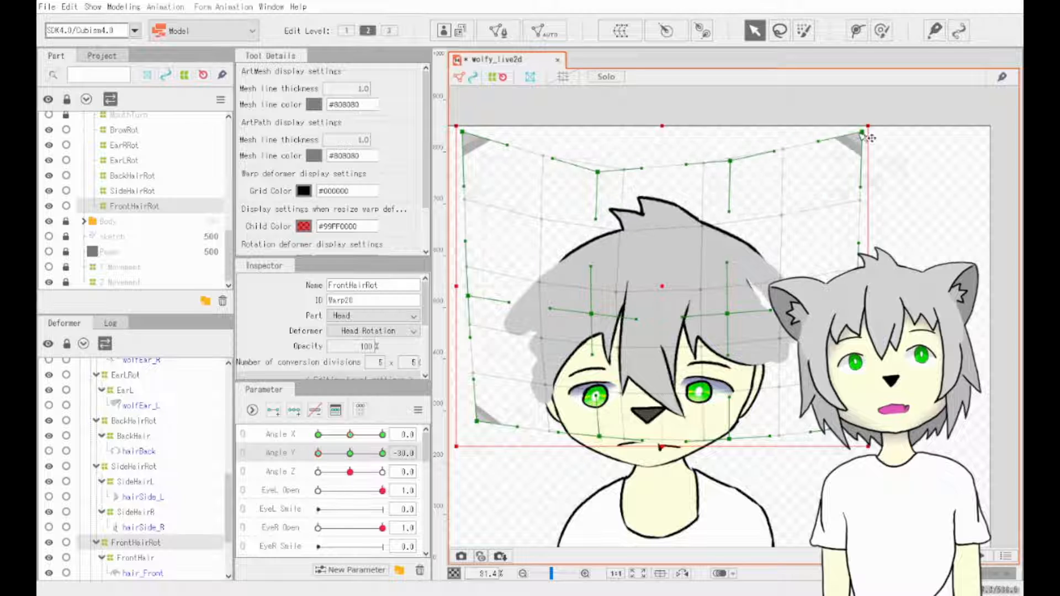
pyautogui.moveTo(862, 132); pyautogui.dragTo(857, 193)
pyautogui.moveTo(463, 132); pyautogui.dragTo(459, 206)
pyautogui.moveTo(730, 161); pyautogui.dragTo(729, 172)
pyautogui.moveTo(598, 172); pyautogui.dragTo(596, 180)
pyautogui.moveTo(468, 296); pyautogui.dragTo(468, 303)
pyautogui.moveTo(318, 453)
pyautogui.mouseDown()
pyautogui.moveTo(372, 454)
pyautogui.moveTo(317, 454)
pyautogui.mouseUp()
# - Refine FrontHairRot's arched upper edge at Angle Y -30, lowering the corners and right inner point and raising the left inner point
pyautogui.moveTo(857, 194); pyautogui.dragTo(853, 203)
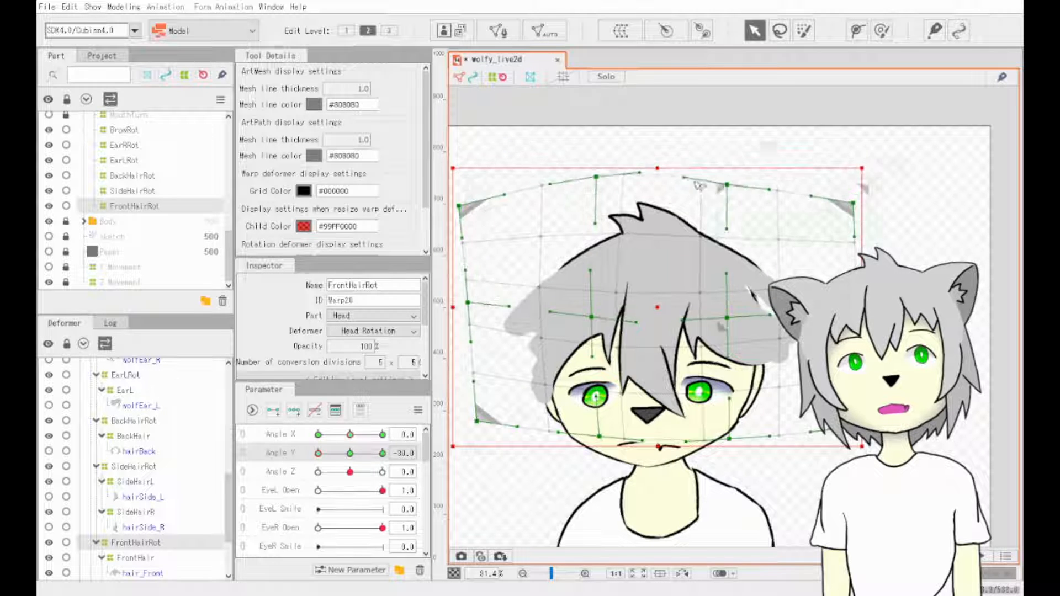
pyautogui.moveTo(729, 173); pyautogui.dragTo(726, 185)
pyautogui.moveTo(596, 180); pyautogui.dragTo(595, 190)
pyautogui.moveTo(726, 185); pyautogui.dragTo(726, 187)
pyautogui.moveTo(594, 190); pyautogui.dragTo(594, 173)
pyautogui.moveTo(726, 187); pyautogui.dragTo(726, 189)
pyautogui.moveTo(459, 206); pyautogui.dragTo(460, 212)
# - Show the back hair, lower BackHairRot's left inner middle point and spread its inner bottom points at Angle Y -30
pyautogui.scroll(10, 82, 226)
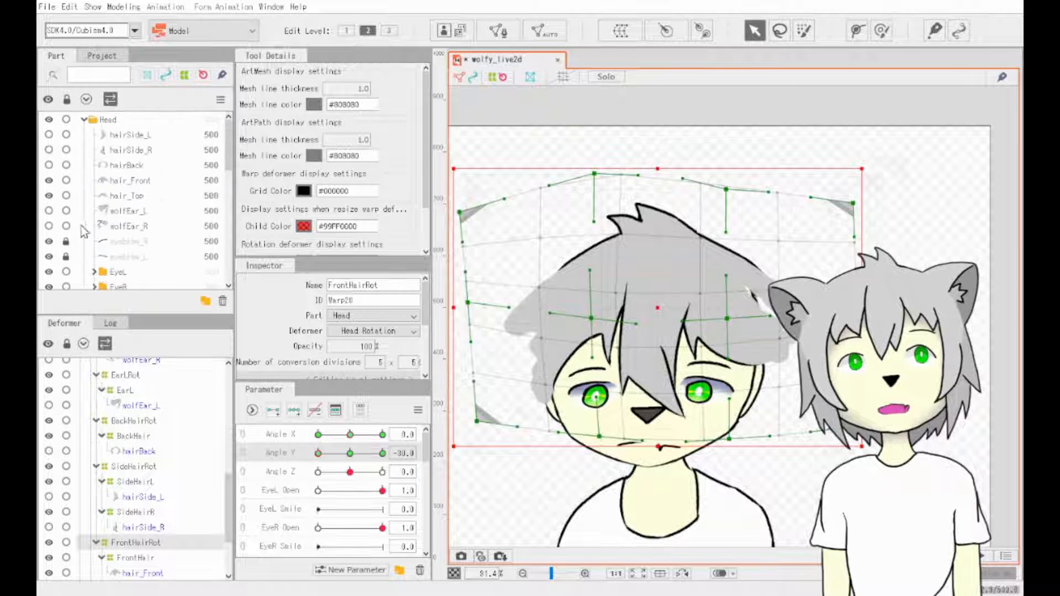
pyautogui.click(49, 165)
pyautogui.click(133, 421)
pyautogui.moveTo(318, 453); pyautogui.dragTo(288, 479)
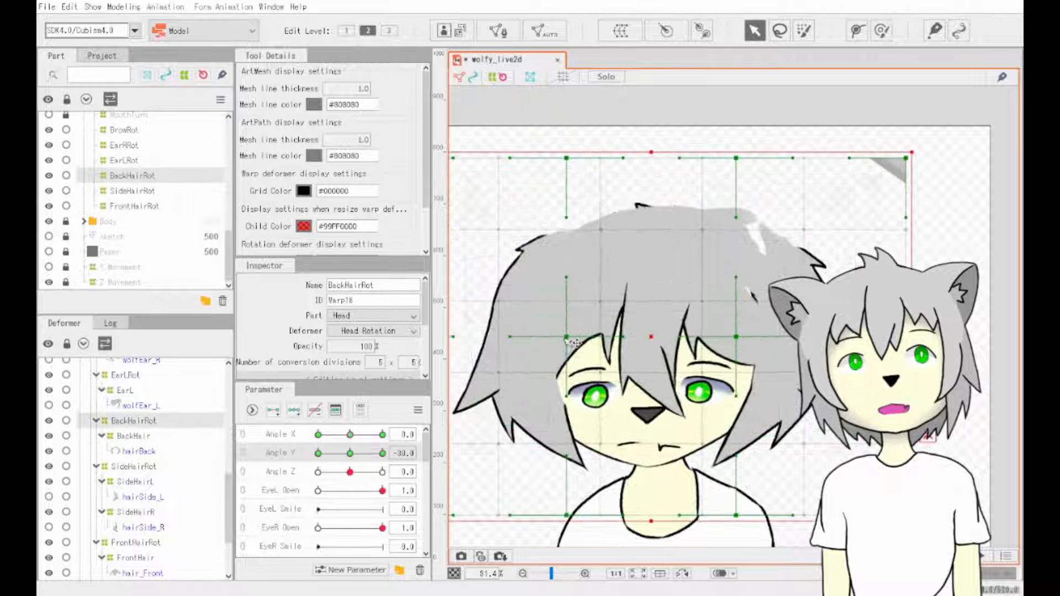
pyautogui.moveTo(566, 337); pyautogui.dragTo(572, 398)
pyautogui.moveTo(567, 515); pyautogui.dragTo(556, 501)
pyautogui.moveTo(736, 515); pyautogui.dragTo(762, 515)
pyautogui.moveTo(736, 159); pyautogui.dragTo(732, 171)
pyautogui.moveTo(736, 337); pyautogui.dragTo(731, 340)
pyautogui.moveTo(573, 399); pyautogui.dragTo(575, 412)
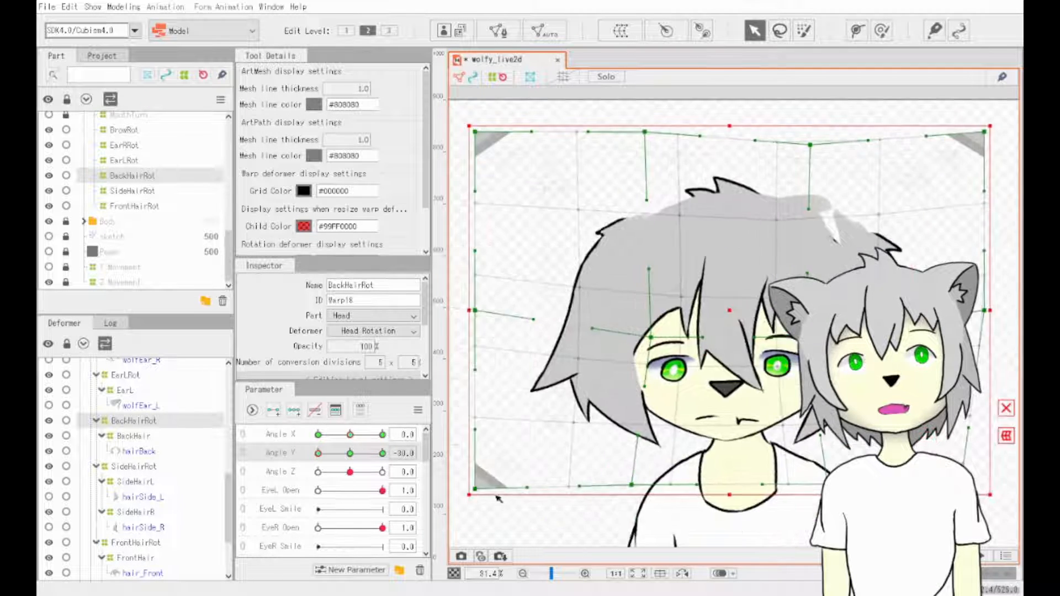
# - Pull BackHairRot's left lower corner inward and lower its side middle points and upper corners at Angle Y -30
pyautogui.moveTo(475, 489); pyautogui.dragTo(501, 485)
pyautogui.moveTo(632, 485); pyautogui.dragTo(641, 486)
pyautogui.moveTo(475, 311); pyautogui.dragTo(476, 326)
pyautogui.moveTo(984, 310); pyautogui.dragTo(979, 332)
pyautogui.moveTo(985, 132); pyautogui.dragTo(983, 151)
pyautogui.moveTo(476, 133); pyautogui.dragTo(474, 162)
pyautogui.moveTo(476, 326); pyautogui.dragTo(478, 323)
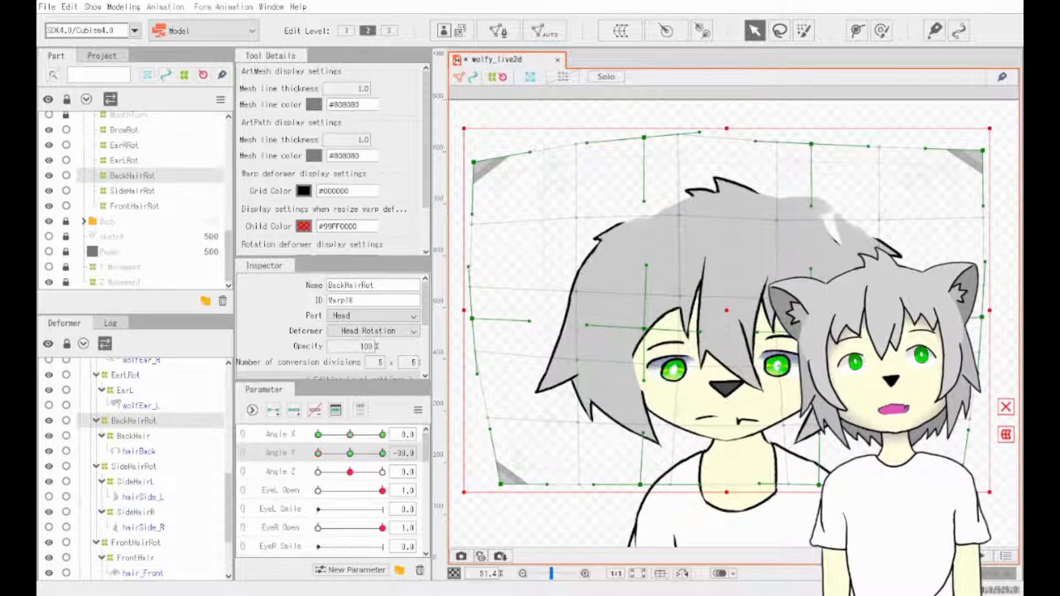
# - Lower BackHairRot's upper inner points and upper corners further so its upper edge follows the head at Angle Y -30
pyautogui.moveTo(644, 137); pyautogui.dragTo(649, 184)
pyautogui.moveTo(811, 144); pyautogui.dragTo(819, 220)
pyautogui.moveTo(983, 151); pyautogui.dragTo(958, 229)
pyautogui.moveTo(981, 318); pyautogui.dragTo(977, 319)
pyautogui.moveTo(820, 220); pyautogui.dragTo(833, 192)
pyautogui.moveTo(473, 162); pyautogui.dragTo(488, 242)
pyautogui.moveTo(649, 184); pyautogui.dragTo(628, 185)
# - Move BackHairRot's side middle points, upper corners and right lower corner inward at Angle Y -30
pyautogui.moveTo(473, 319); pyautogui.dragTo(485, 344)
pyautogui.moveTo(977, 319); pyautogui.dragTo(967, 343)
pyautogui.moveTo(485, 344); pyautogui.dragTo(499, 322)
pyautogui.moveTo(487, 243); pyautogui.dragTo(497, 223)
pyautogui.moveTo(958, 229); pyautogui.dragTo(944, 210)
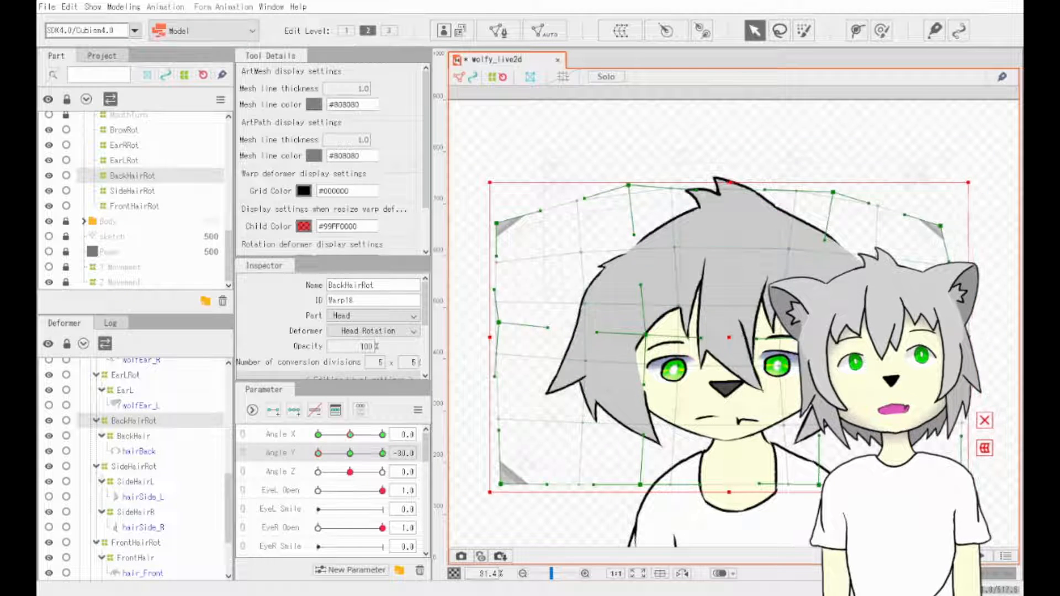
pyautogui.moveTo(980, 492); pyautogui.dragTo(966, 492)
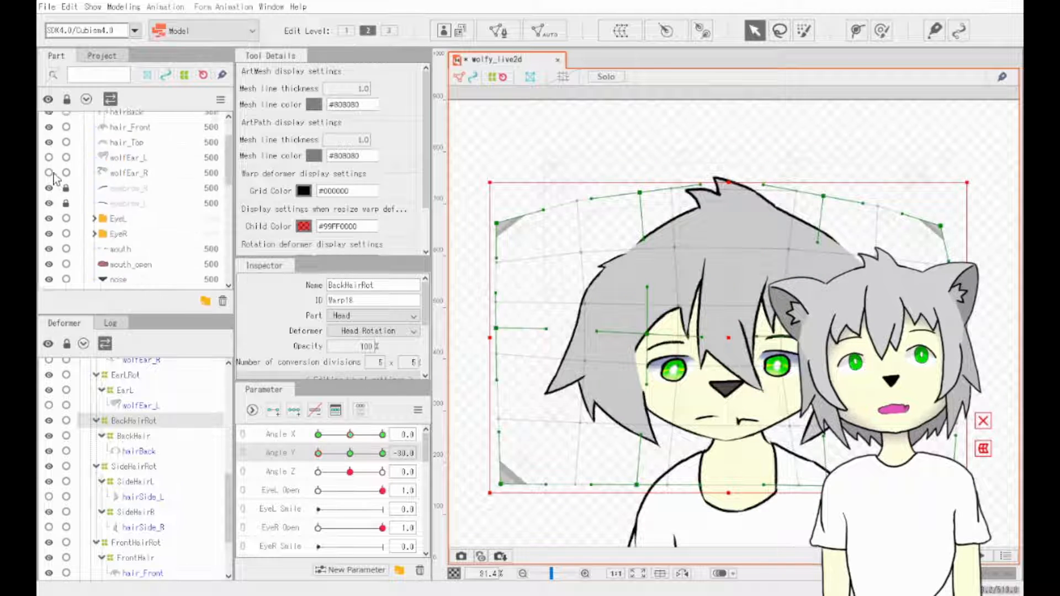
# - Show the side hair, set Angle Y to 30 and lower SideHairRot's upper edge, pulling its upper corners inward
pyautogui.click(133, 190)
pyautogui.moveTo(318, 452); pyautogui.dragTo(385, 464)
pyautogui.moveTo(736, 163); pyautogui.dragTo(736, 188)
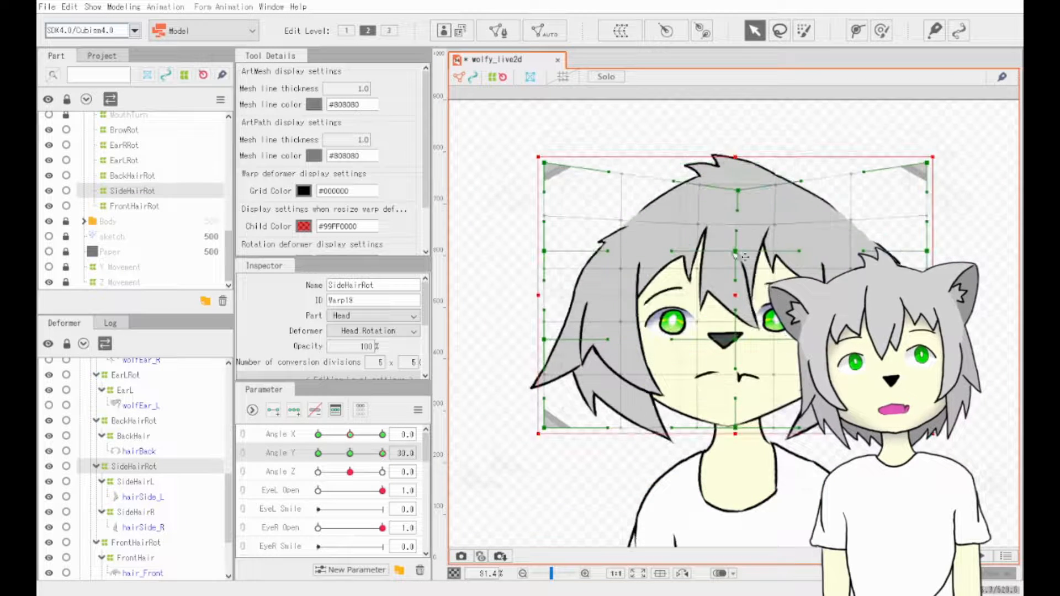
pyautogui.moveTo(735, 251); pyautogui.dragTo(734, 277)
pyautogui.moveTo(544, 163); pyautogui.dragTo(572, 178)
pyautogui.moveTo(544, 251); pyautogui.dragTo(554, 256)
pyautogui.moveTo(735, 188); pyautogui.dragTo(735, 187)
pyautogui.moveTo(734, 276); pyautogui.dragTo(730, 265)
pyautogui.moveTo(928, 163); pyautogui.dragTo(921, 181)
pyautogui.moveTo(572, 178); pyautogui.dragTo(568, 189)
# - Raise SideHairRot's bottom edge points and corners and nudge its lower left points outward at Angle Y 30
pyautogui.moveTo(736, 428); pyautogui.dragTo(735, 406)
pyautogui.moveTo(736, 339); pyautogui.dragTo(732, 334)
pyautogui.moveTo(927, 428); pyautogui.dragTo(928, 408)
pyautogui.moveTo(544, 428); pyautogui.dragTo(544, 408)
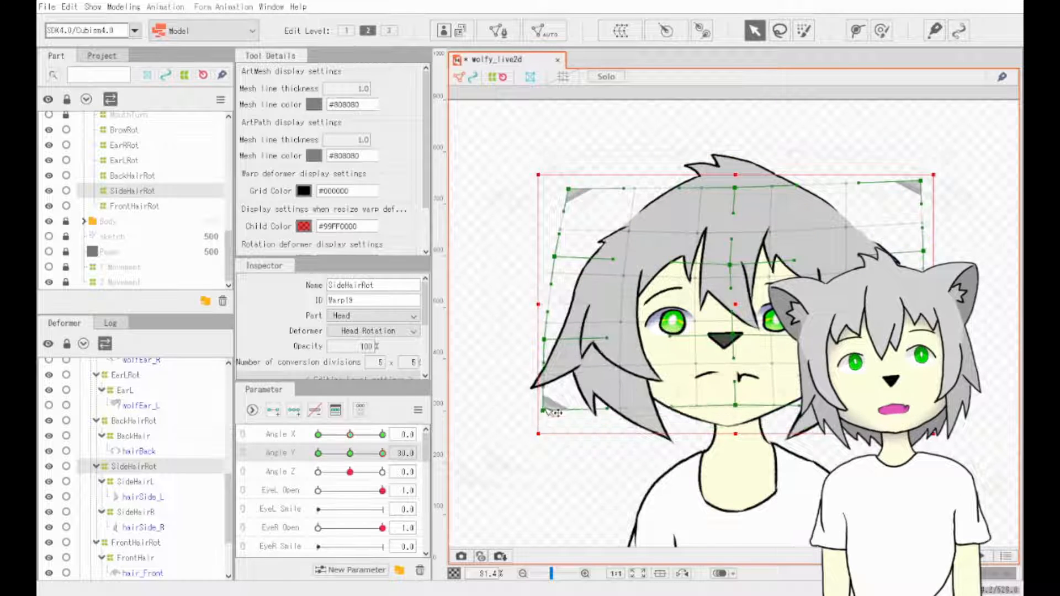
pyautogui.moveTo(544, 339); pyautogui.dragTo(542, 337)
pyautogui.moveTo(544, 409); pyautogui.dragTo(540, 409)
# - Move SideHairRot's right upper corner inward and down and slightly raise its upper central points at Angle Y 30
pyautogui.moveTo(383, 454)
pyautogui.mouseDown()
pyautogui.moveTo(357, 453)
pyautogui.moveTo(385, 454)
pyautogui.mouseUp()
pyautogui.moveTo(921, 181); pyautogui.dragTo(915, 189)
pyautogui.moveTo(735, 188); pyautogui.dragTo(732, 184)
pyautogui.moveTo(733, 261); pyautogui.dragTo(732, 255)
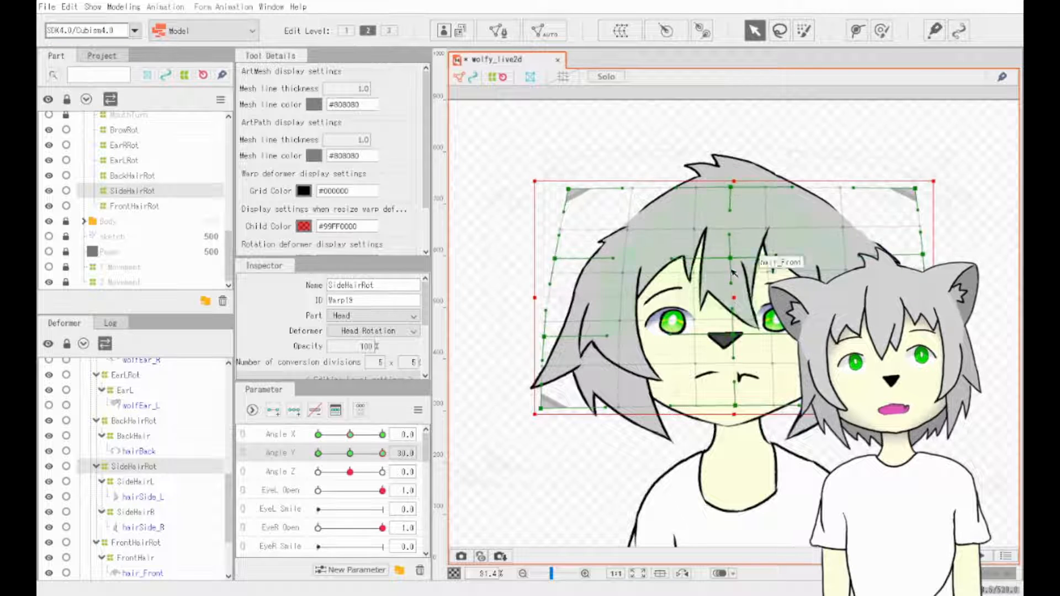
# - Set Angle Y to -30 and lower SideHairRot's central points and both upper corners
pyautogui.moveTo(382, 454); pyautogui.dragTo(317, 454)
pyautogui.moveTo(735, 251); pyautogui.dragTo(736, 330)
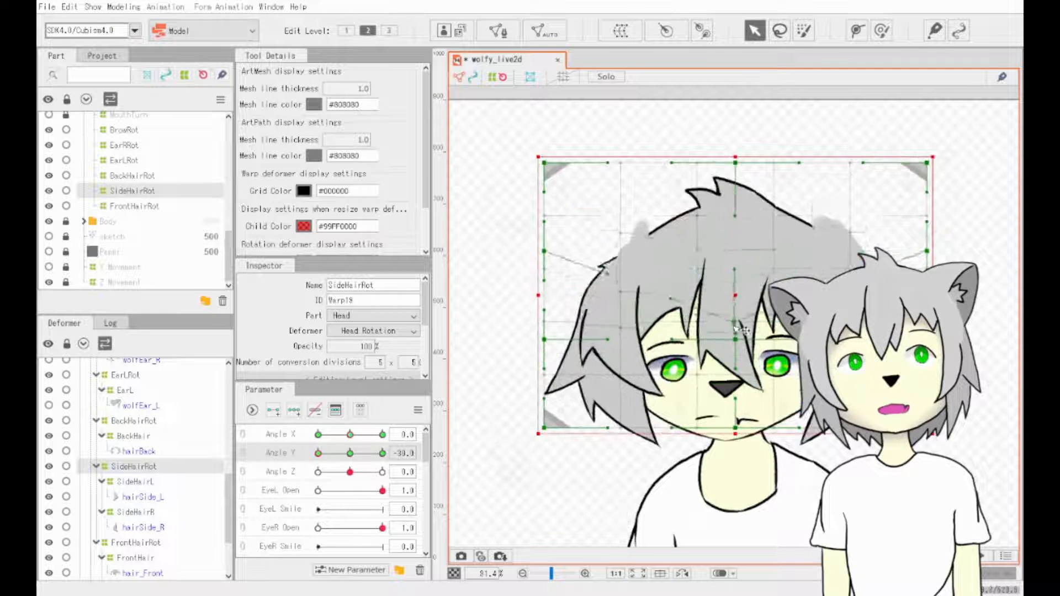
pyautogui.hotkey('ctrl', 'z')
pyautogui.moveTo(736, 251); pyautogui.dragTo(736, 331)
pyautogui.moveTo(735, 339); pyautogui.dragTo(735, 400)
pyautogui.moveTo(927, 164); pyautogui.dragTo(929, 241)
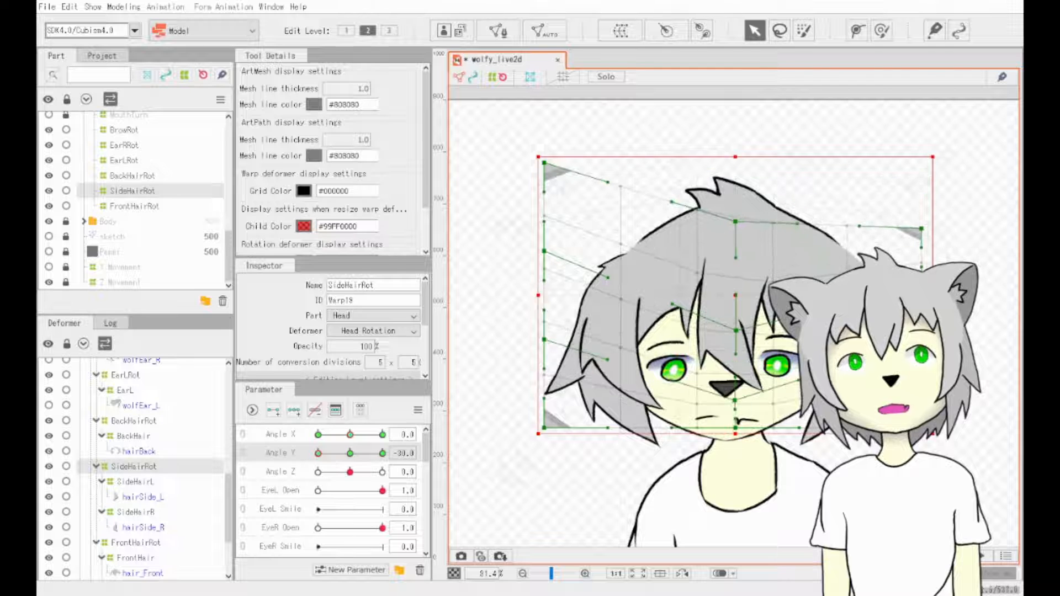
pyautogui.moveTo(544, 163); pyautogui.dragTo(546, 214)
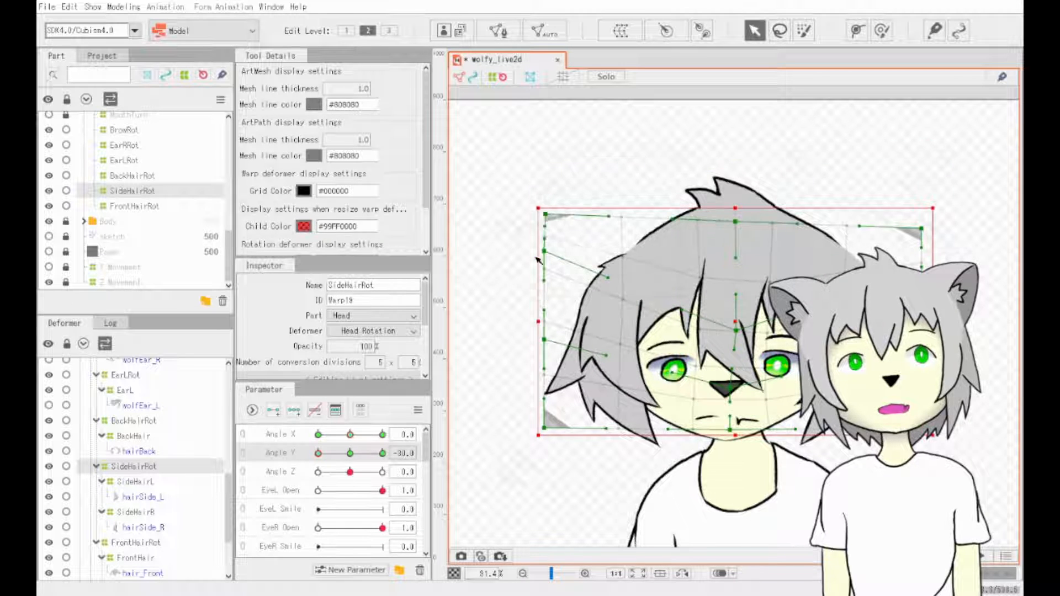
# - Raise SideHairRot's central middle points slightly and adjust its left-side middle points at Angle Y -30
pyautogui.moveTo(731, 386); pyautogui.dragTo(730, 380)
pyautogui.moveTo(737, 331); pyautogui.dragTo(739, 319)
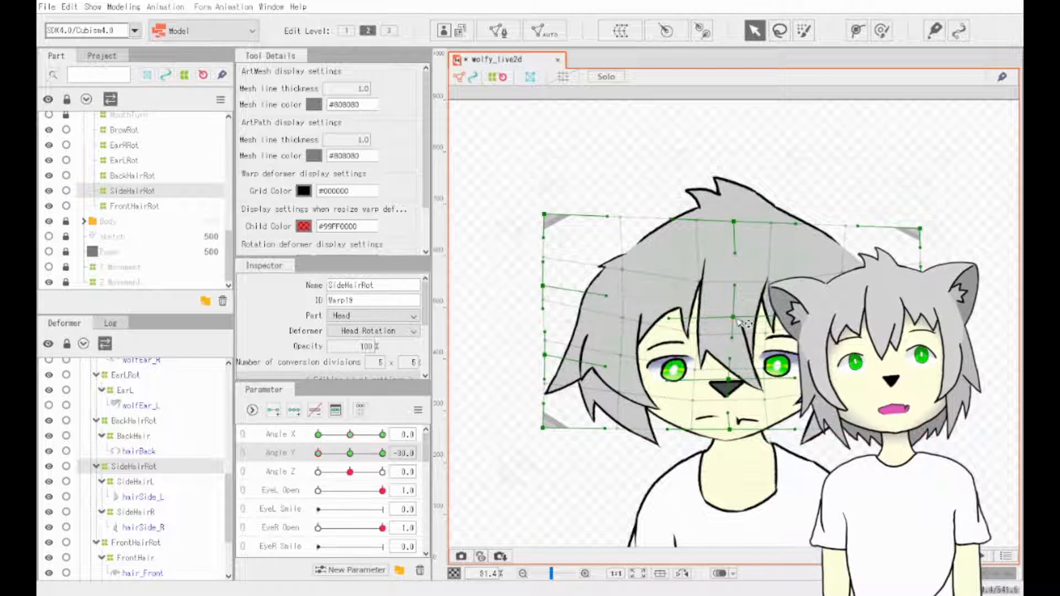
pyautogui.moveTo(550, 350); pyautogui.dragTo(555, 353)
pyautogui.moveTo(318, 453)
pyautogui.mouseDown()
pyautogui.moveTo(441, 450)
pyautogui.moveTo(317, 453)
pyautogui.mouseUp()
# - Pull SideHairRot's lower corners and left upper corner inward and fine-tune its left middle and top central points at Angle Y -30
pyautogui.moveTo(926, 431); pyautogui.dragTo(905, 440)
pyautogui.moveTo(319, 453)
pyautogui.mouseDown()
pyautogui.moveTo(382, 454)
pyautogui.moveTo(318, 454)
pyautogui.mouseUp()
pyautogui.moveTo(563, 424); pyautogui.dragTo(558, 425)
pyautogui.moveTo(538, 360); pyautogui.dragTo(543, 363)
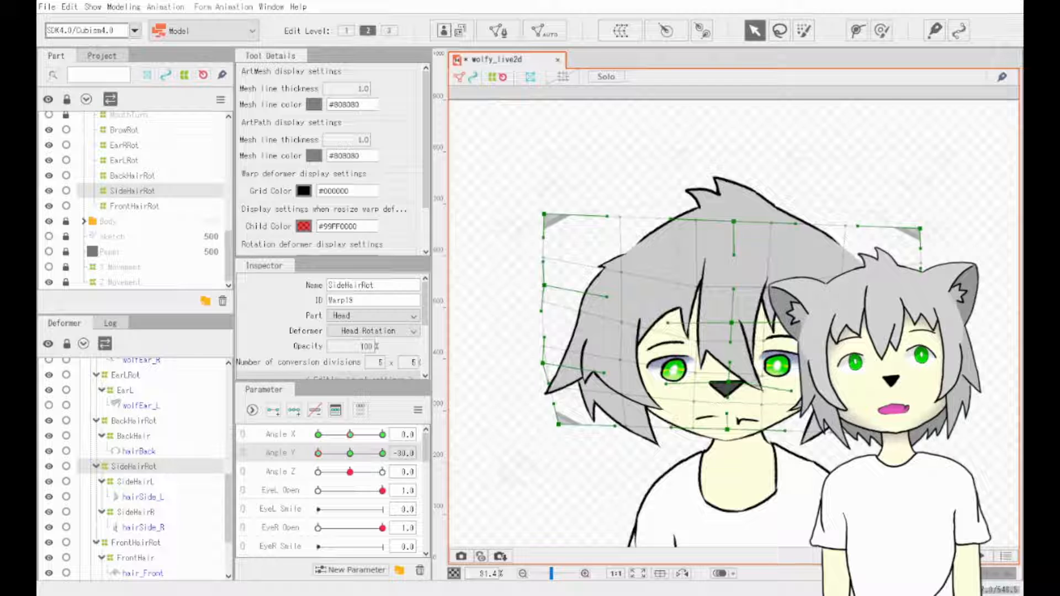
pyautogui.moveTo(736, 228); pyautogui.dragTo(733, 231)
pyautogui.moveTo(544, 214); pyautogui.dragTo(554, 222)
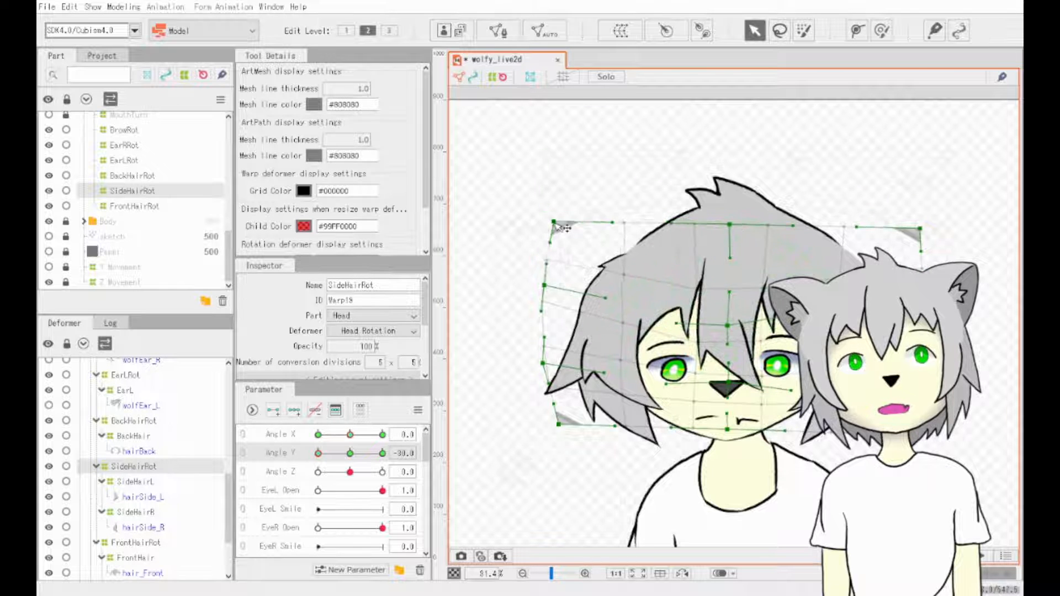
# - Lower SideHairRot's upper central point and shift FrontHairRot's left middle inner point slightly down at Angle Y -30
pyautogui.click(136, 194)
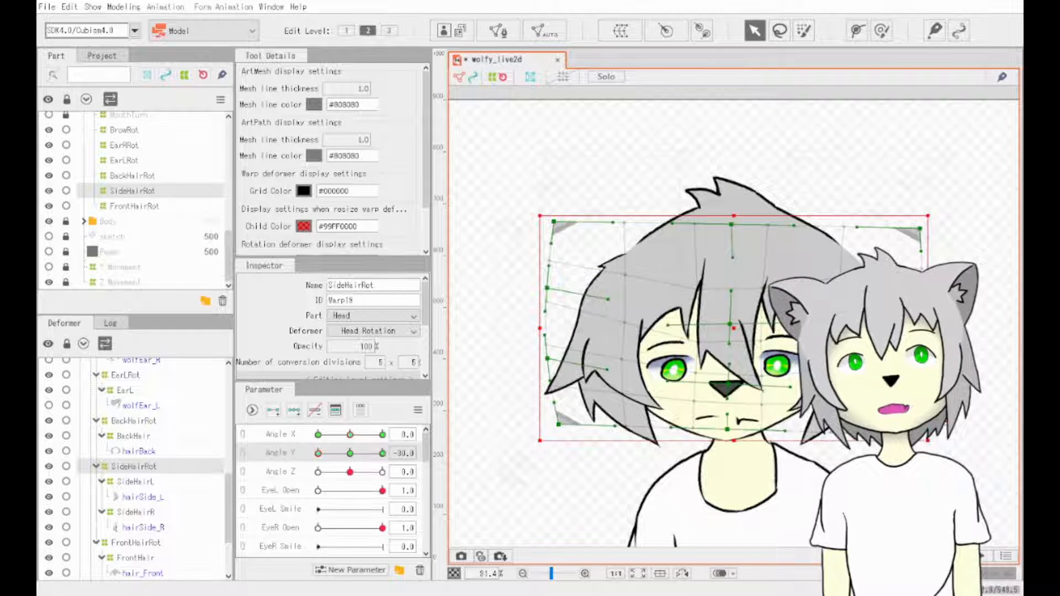
pyautogui.moveTo(731, 224); pyautogui.dragTo(732, 230)
pyautogui.click(134, 206)
pyautogui.moveTo(667, 292); pyautogui.dragTo(662, 297)
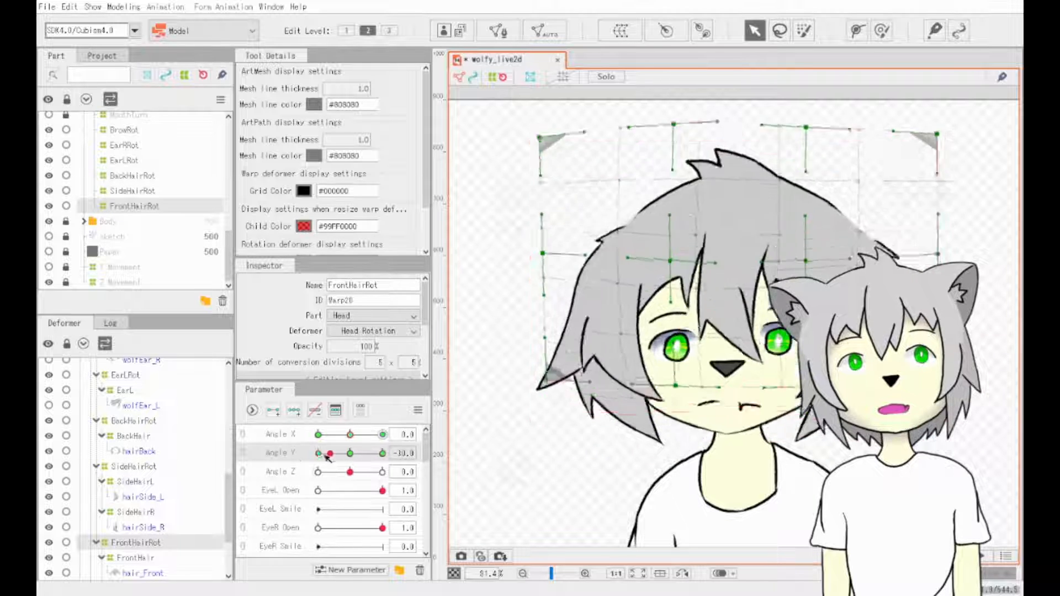
# - Move BackHairRot's left corners slightly inward and raise its left middle point a little at Angle Y -30
pyautogui.click(152, 177)
pyautogui.moveTo(509, 493); pyautogui.dragTo(525, 490)
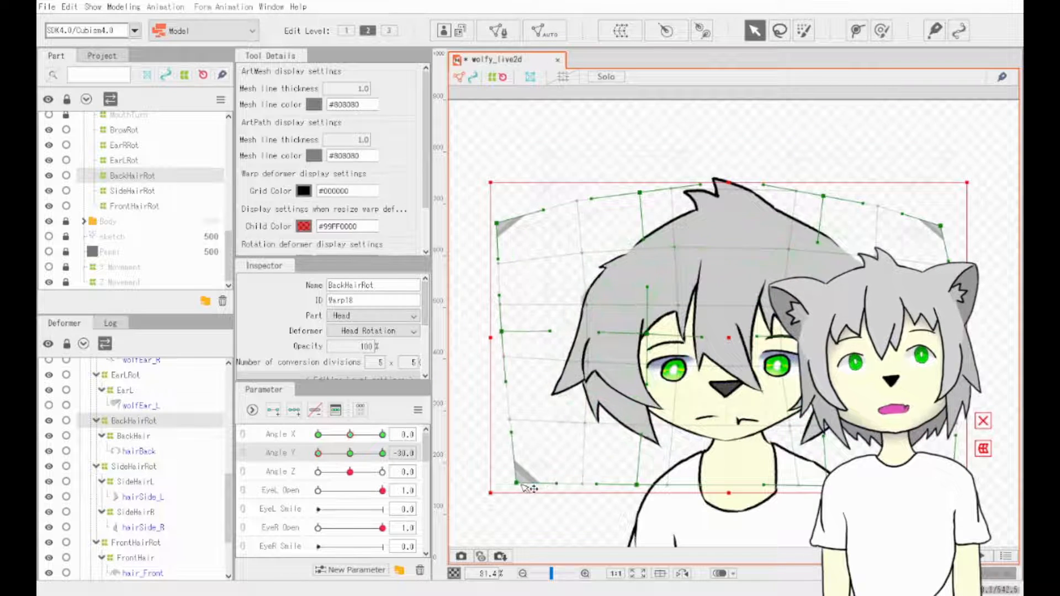
pyautogui.moveTo(503, 222); pyautogui.dragTo(508, 227)
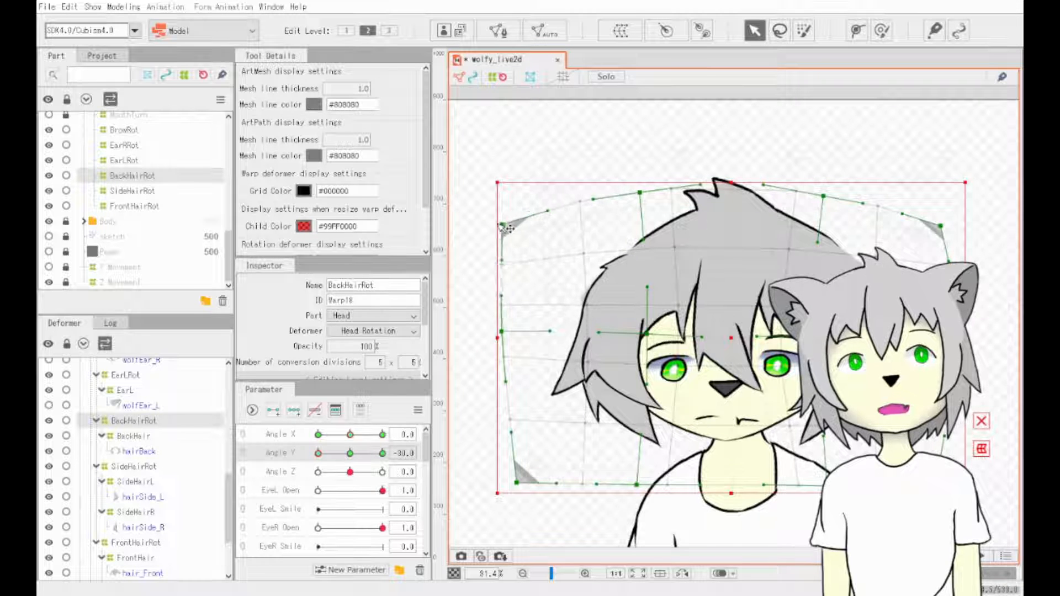
pyautogui.moveTo(505, 334); pyautogui.dragTo(504, 330)
# - Pull both upper corners of FrontHairRot inward and up at Angle Y -30
pyautogui.click(545, 307)
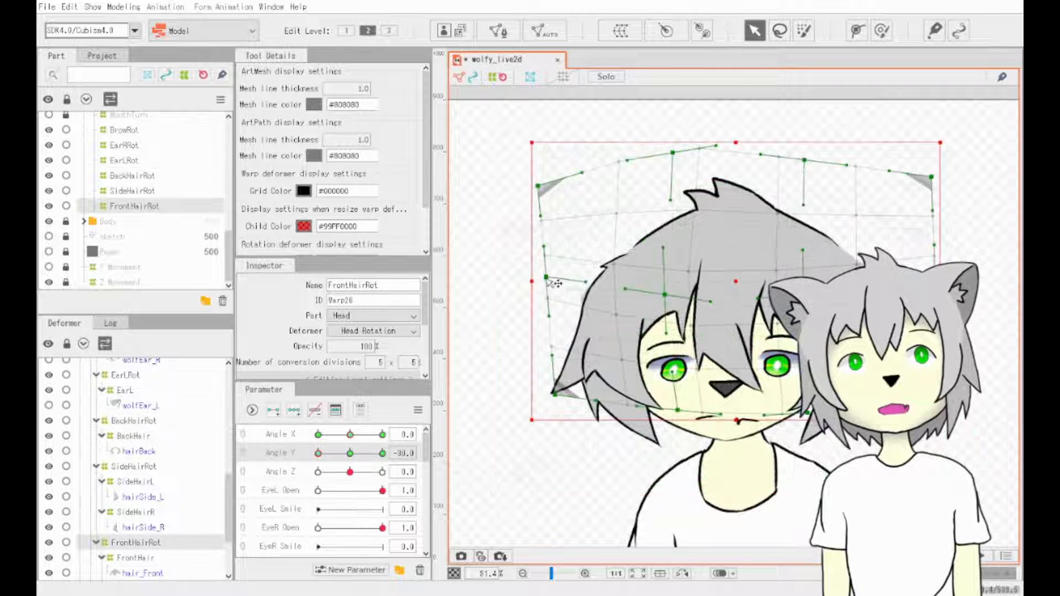
pyautogui.moveTo(932, 177); pyautogui.dragTo(928, 178)
pyautogui.moveTo(538, 185); pyautogui.dragTo(568, 167)
pyautogui.moveTo(928, 177); pyautogui.dragTo(911, 151)
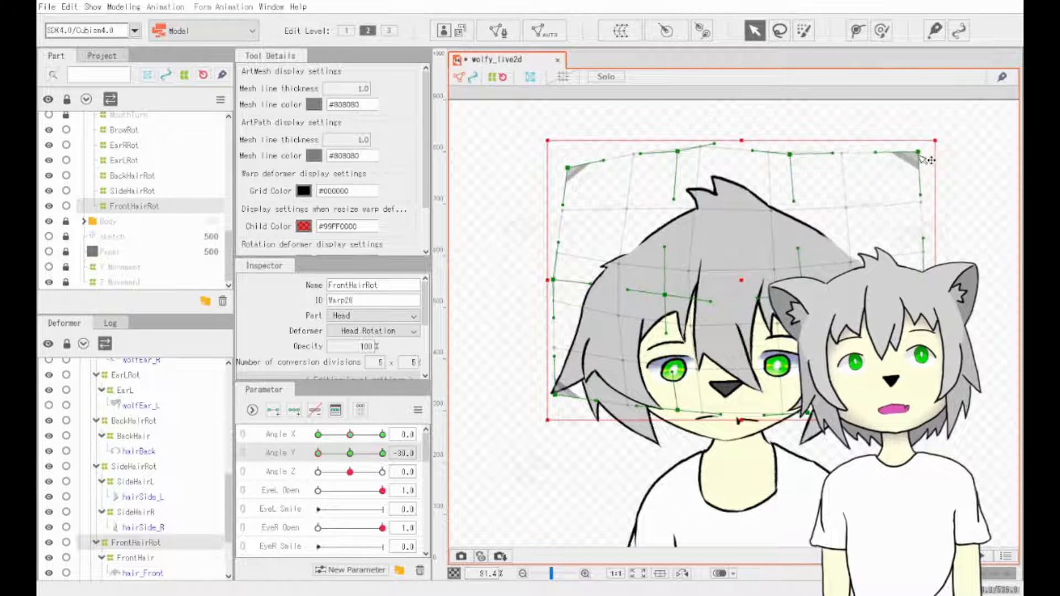
pyautogui.click(493, 467)
pyautogui.moveTo(318, 454); pyautogui.dragTo(290, 462)
pyautogui.click(134, 205)
pyautogui.click(492, 458)
# - Make the wolfEar_R and wolfEar_L meshes visible and save the model
pyautogui.click(132, 160)
pyautogui.click(129, 145)
pyautogui.scroll(6, 67, 173)
pyautogui.scroll(2, 70, 177)
pyautogui.click(48, 225)
pyautogui.click(49, 210)
pyautogui.hotkey('ctrl', 's')
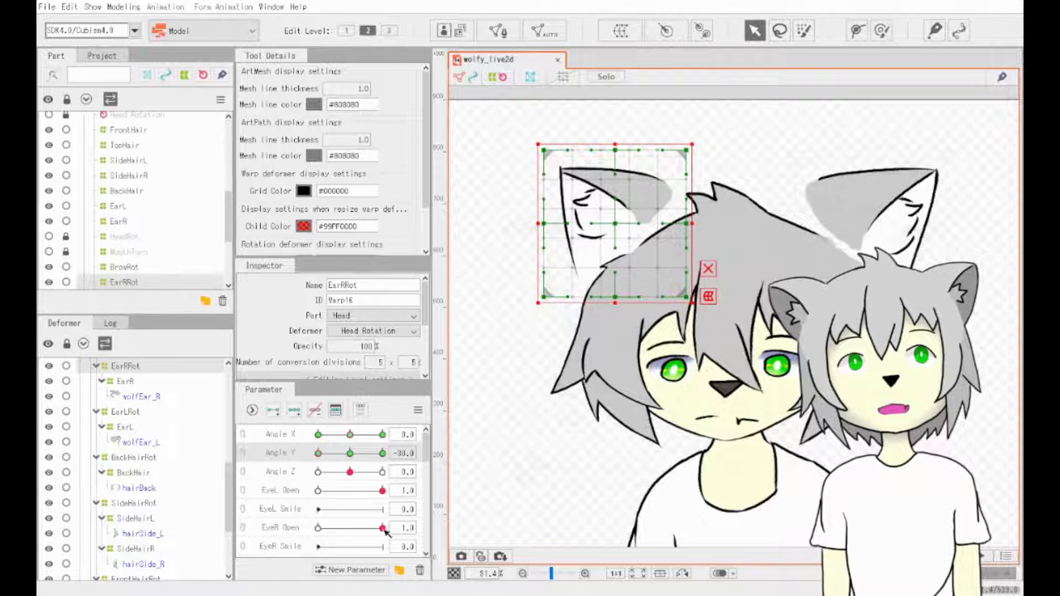
# - Stretch FrontHairRot's upper edge slightly upward at both Angle Y -30 and Angle Y 30
pyautogui.click(740, 205)
pyautogui.moveTo(742, 144); pyautogui.dragTo(741, 129)
pyautogui.click(213, 218)
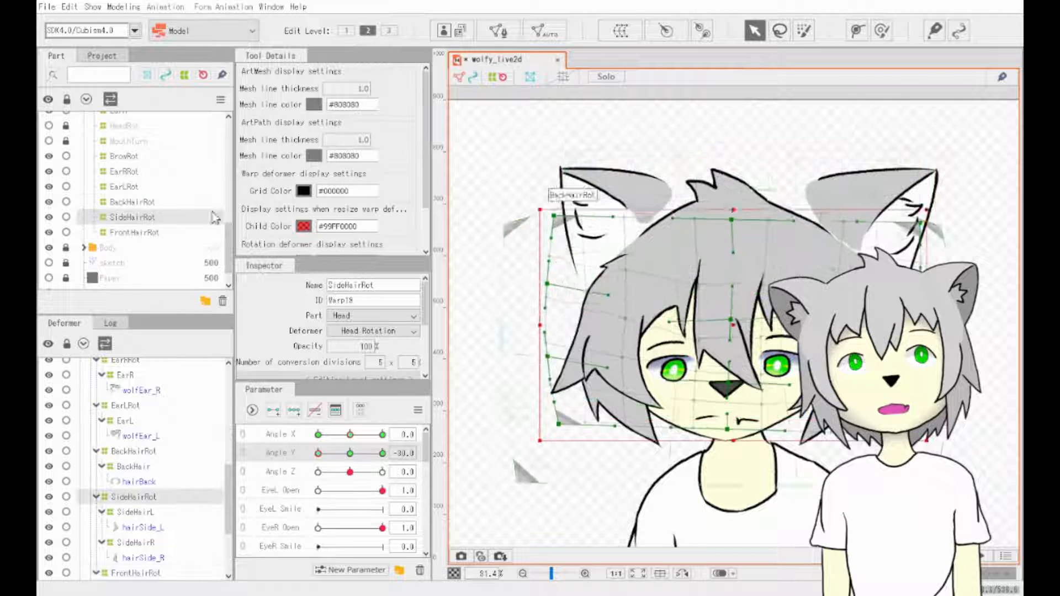
pyautogui.click(213, 203)
pyautogui.moveTo(350, 454); pyautogui.dragTo(387, 461)
pyautogui.click(145, 232)
pyautogui.moveTo(735, 145)
pyautogui.mouseDown()
pyautogui.moveTo(734, 154)
pyautogui.moveTo(743, 142)
pyautogui.mouseUp()
# - Stretch SideHairRot slightly upward at Angle Y -30 and FrontHairRot a touch upward at Angle Y 30
pyautogui.moveTo(382, 455); pyautogui.dragTo(310, 456)
pyautogui.click(143, 221)
pyautogui.moveTo(733, 209); pyautogui.dragTo(733, 199)
pyautogui.moveTo(318, 454); pyautogui.dragTo(402, 452)
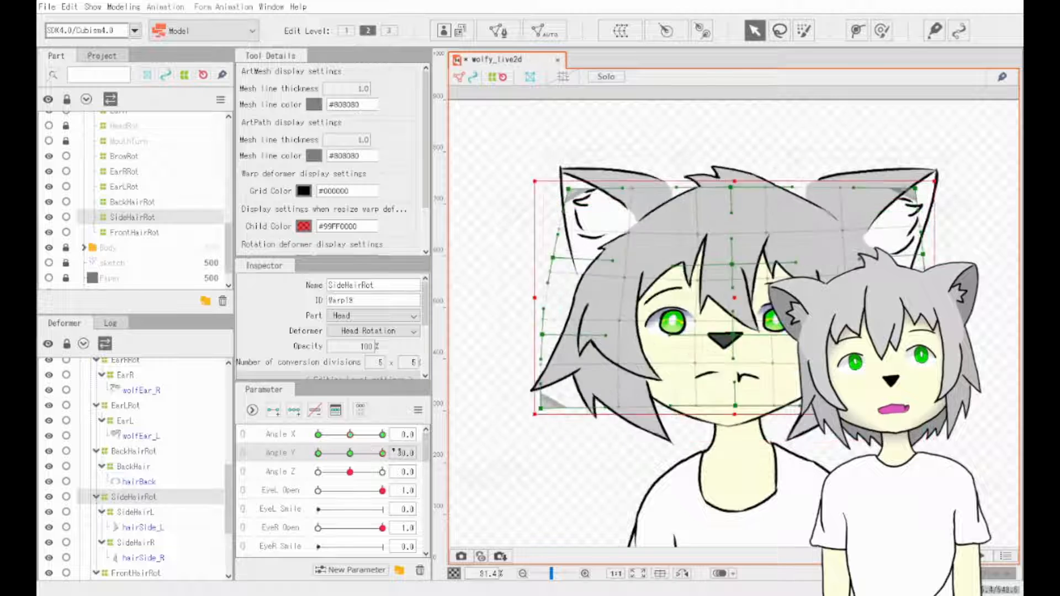
pyautogui.click(145, 233)
pyautogui.moveTo(739, 143); pyautogui.dragTo(739, 140)
# - Return Angle Y to -30, hide and lock BrowRot, and lock both eyebrow meshes
pyautogui.click(133, 202)
pyautogui.moveTo(382, 454); pyautogui.dragTo(293, 450)
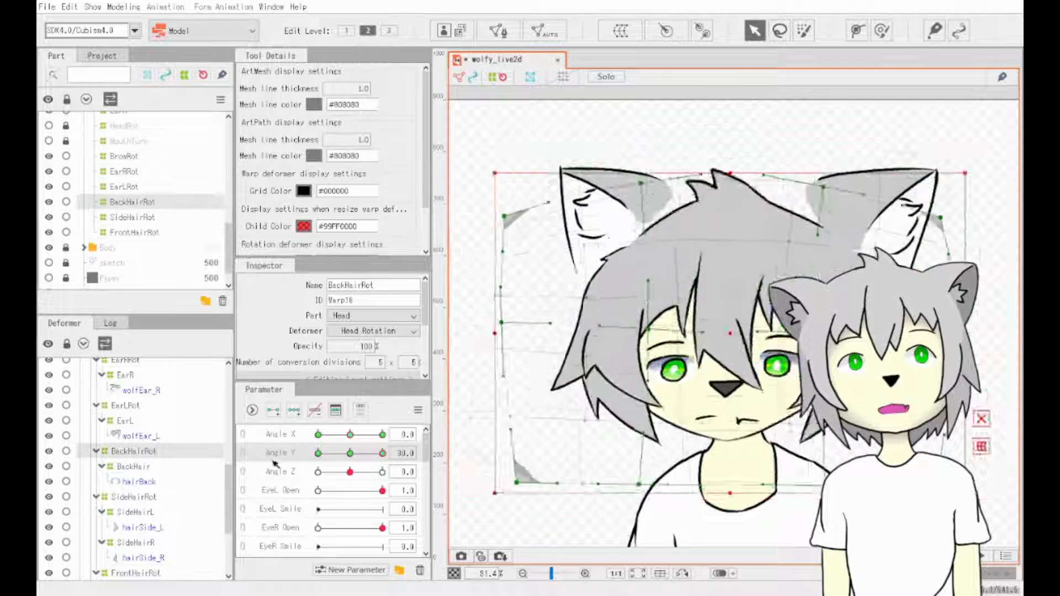
pyautogui.click(142, 186)
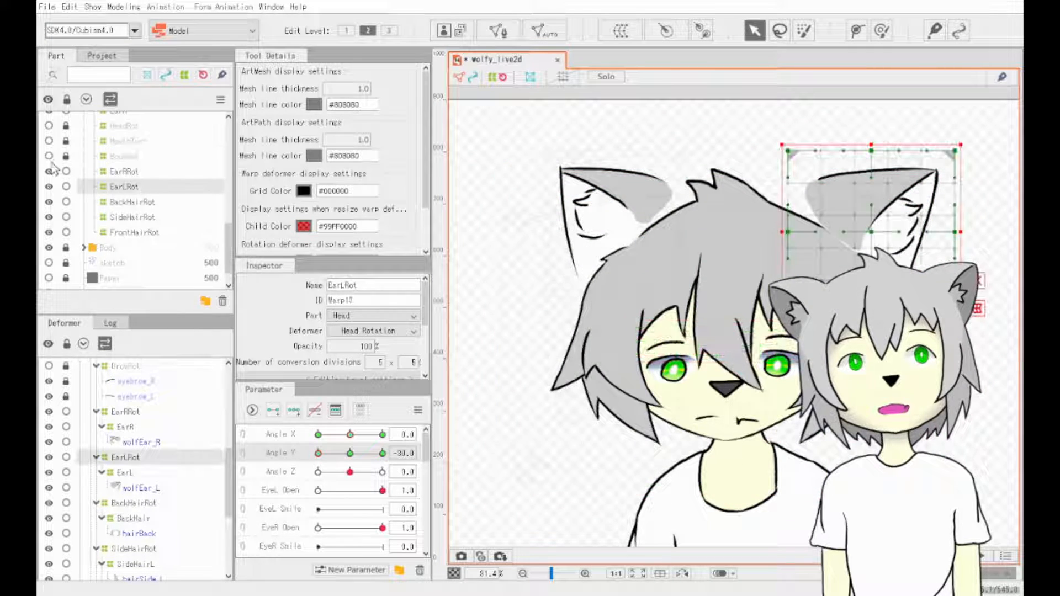
pyautogui.scroll(5, 205, 284)
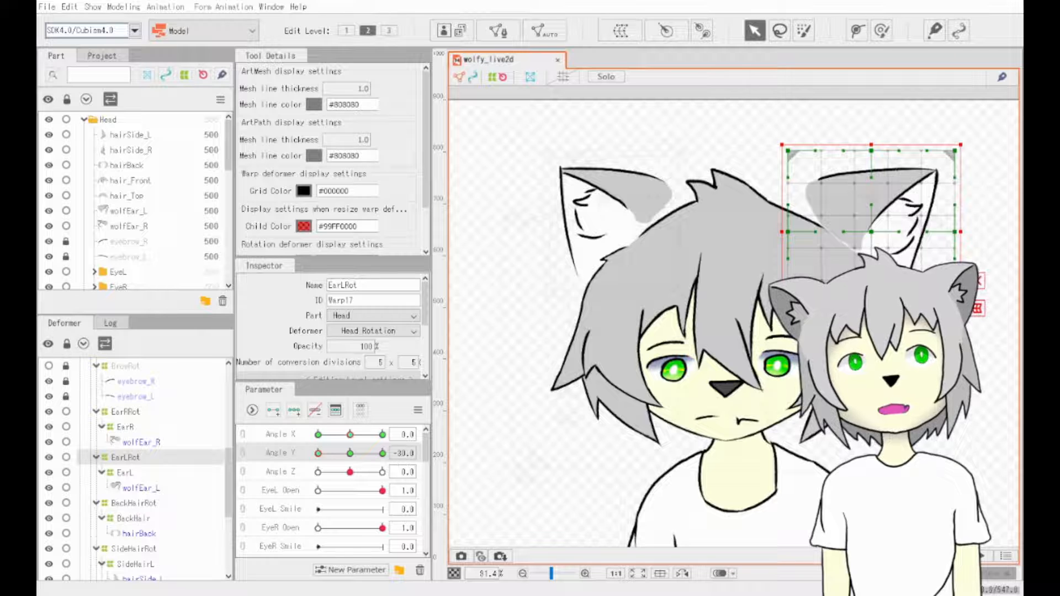
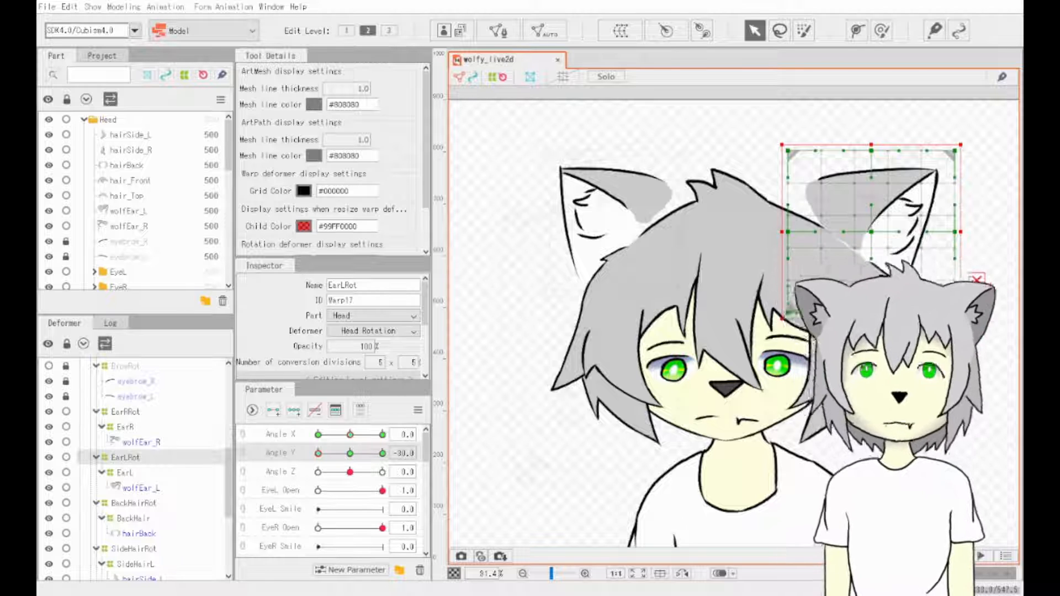
# - Lower EarLRot's upper and middle points at Angle Y -30, moving the upper left corner the farthest
pyautogui.moveTo(871, 232); pyautogui.dragTo(869, 258)
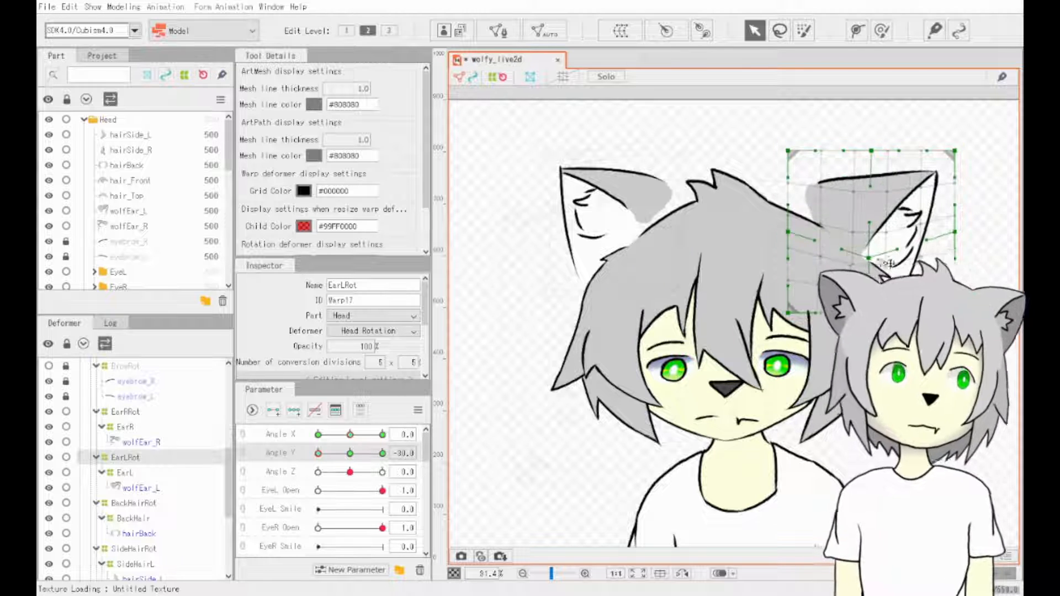
pyautogui.moveTo(955, 232); pyautogui.dragTo(948, 257)
pyautogui.moveTo(954, 151); pyautogui.dragTo(956, 179)
pyautogui.moveTo(871, 151); pyautogui.dragTo(864, 187)
pyautogui.moveTo(788, 150); pyautogui.dragTo(775, 210)
pyautogui.moveTo(788, 232); pyautogui.dragTo(785, 241)
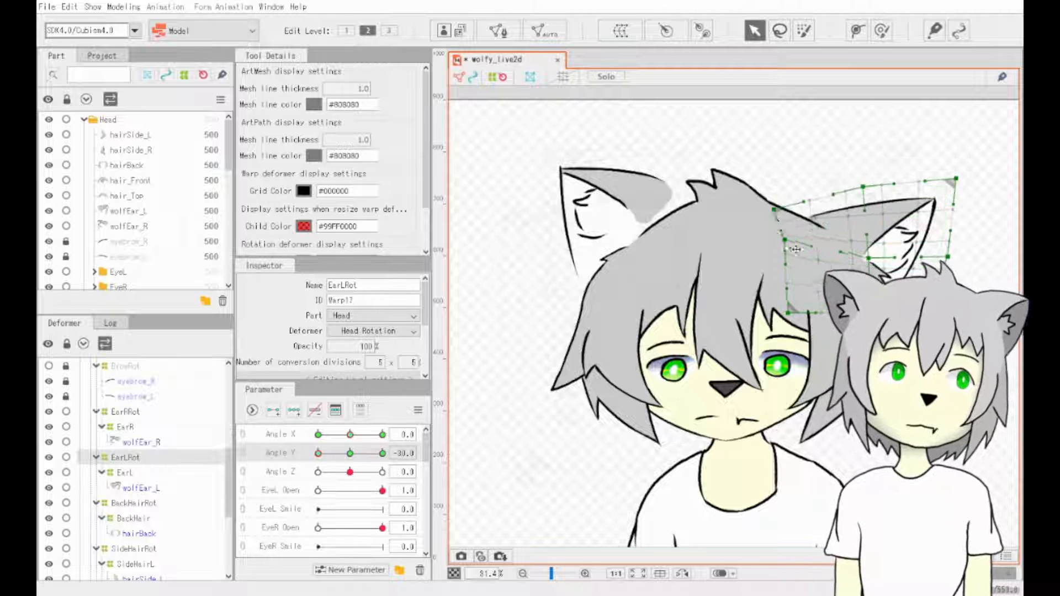
# - Pull EarLRot's upper right corner and right middle point inward and lower its upper central point at Angle Y -30
pyautogui.moveTo(318, 453)
pyautogui.mouseDown()
pyautogui.moveTo(333, 454)
pyautogui.moveTo(318, 453)
pyautogui.mouseUp()
pyautogui.moveTo(956, 178); pyautogui.dragTo(939, 189)
pyautogui.moveTo(318, 453)
pyautogui.mouseDown()
pyautogui.moveTo(349, 454)
pyautogui.moveTo(318, 454)
pyautogui.mouseUp()
pyautogui.moveTo(863, 187); pyautogui.dragTo(862, 194)
pyautogui.moveTo(948, 257); pyautogui.dragTo(940, 258)
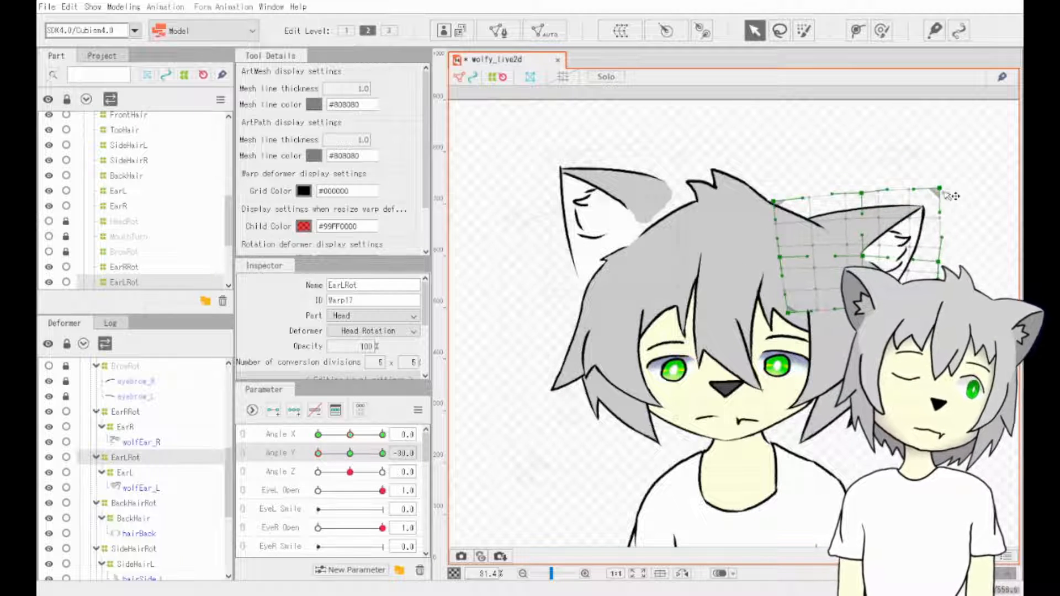
# - Move EarLRot's lower central point down and fine-tune its centre at Angle Y -30
pyautogui.moveTo(318, 453)
pyautogui.mouseDown()
pyautogui.moveTo(354, 456)
pyautogui.moveTo(319, 453)
pyautogui.mouseUp()
pyautogui.click(573, 447)
pyautogui.click(110, 285)
pyautogui.moveTo(864, 317); pyautogui.dragTo(864, 325)
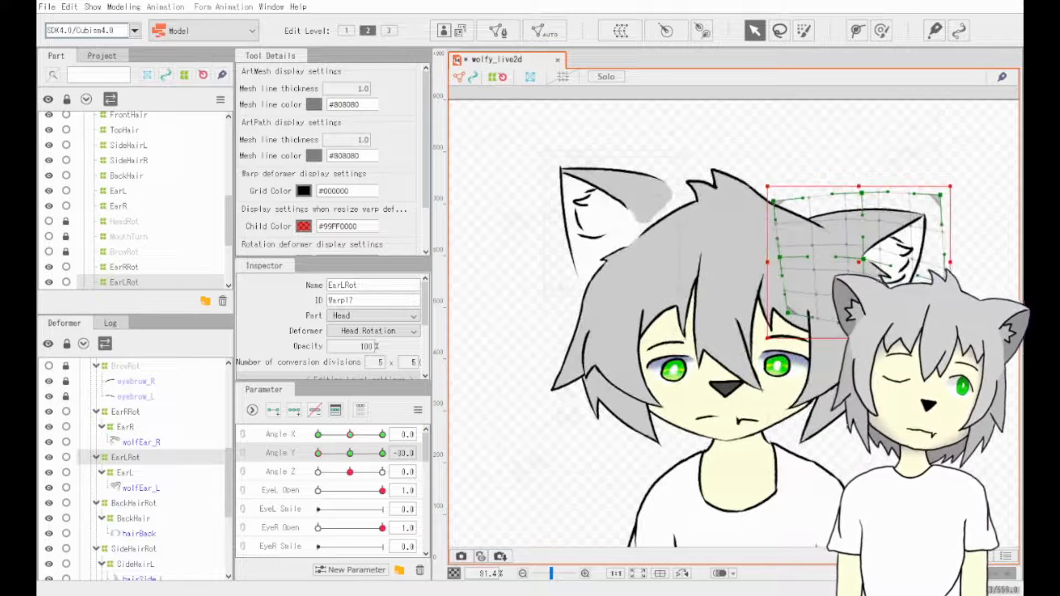
pyautogui.moveTo(379, 454); pyautogui.dragTo(296, 479)
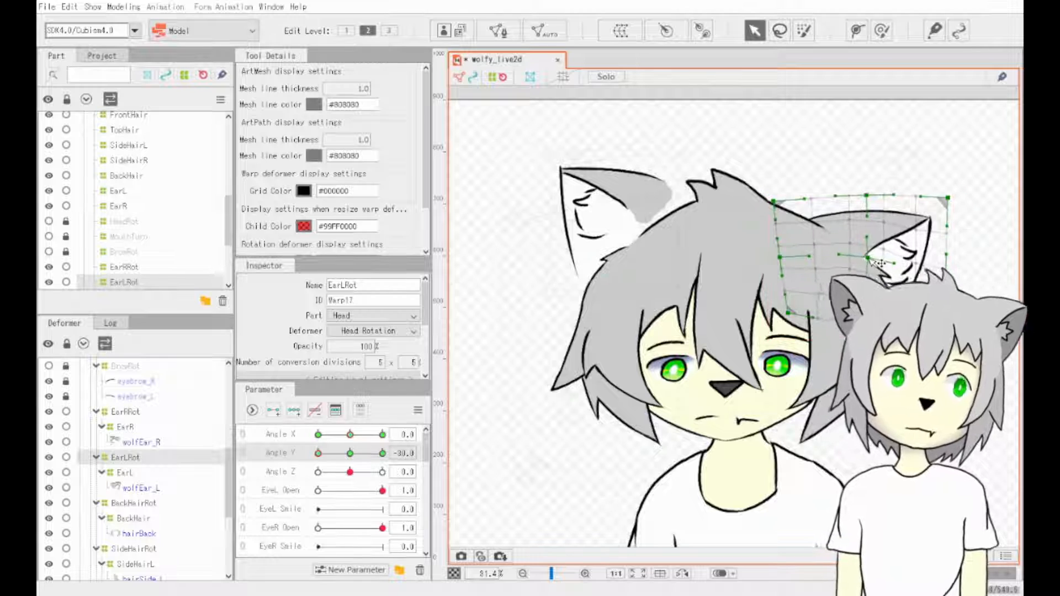
pyautogui.moveTo(873, 272); pyautogui.dragTo(871, 269)
# - Set Angle Y to 30 and shift EarLRot's upper points down and toward the head
pyautogui.moveTo(318, 453)
pyautogui.mouseDown()
pyautogui.moveTo(336, 472)
pyautogui.moveTo(313, 469)
pyautogui.mouseUp()
pyautogui.moveTo(444, 434); pyautogui.dragTo(396, 468)
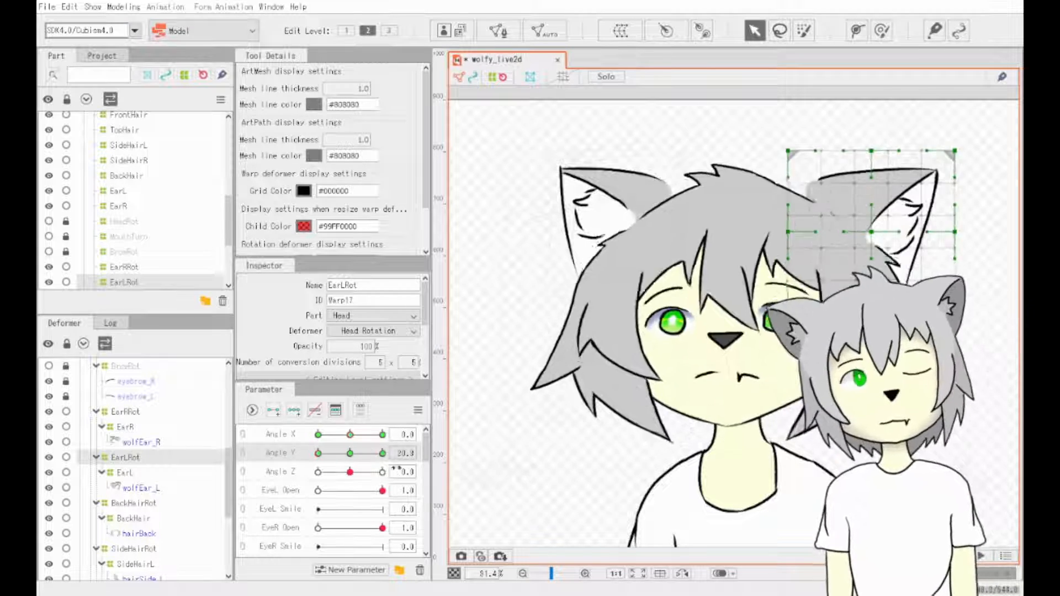
pyautogui.moveTo(789, 152); pyautogui.dragTo(773, 179)
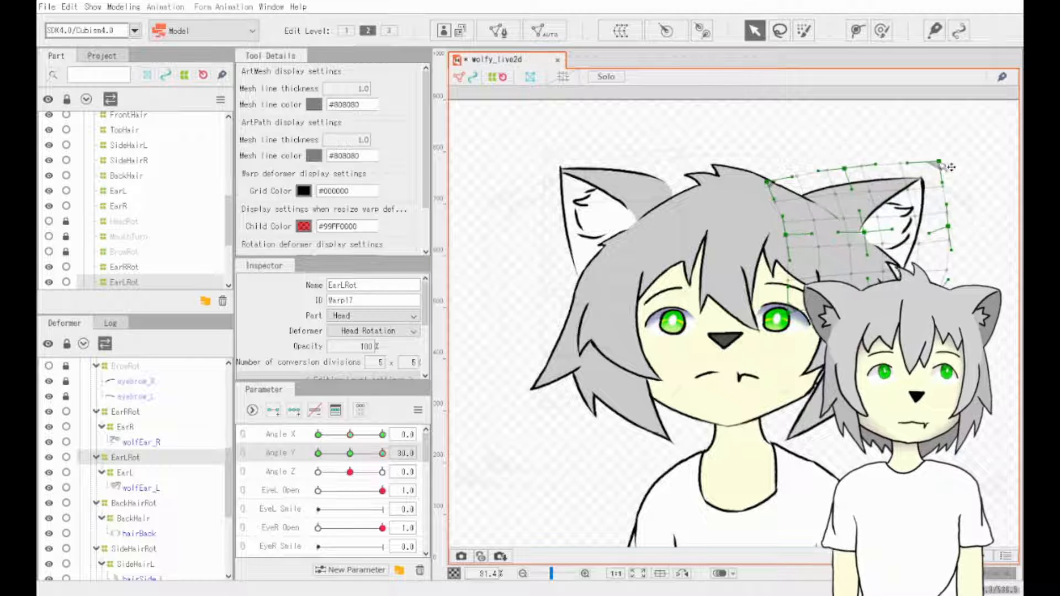
# - Set Angle Y to -30 and lower EarRRot's upper points, centre, left middle point and lower left corner
pyautogui.moveTo(320, 453); pyautogui.dragTo(298, 461)
pyautogui.click(124, 269)
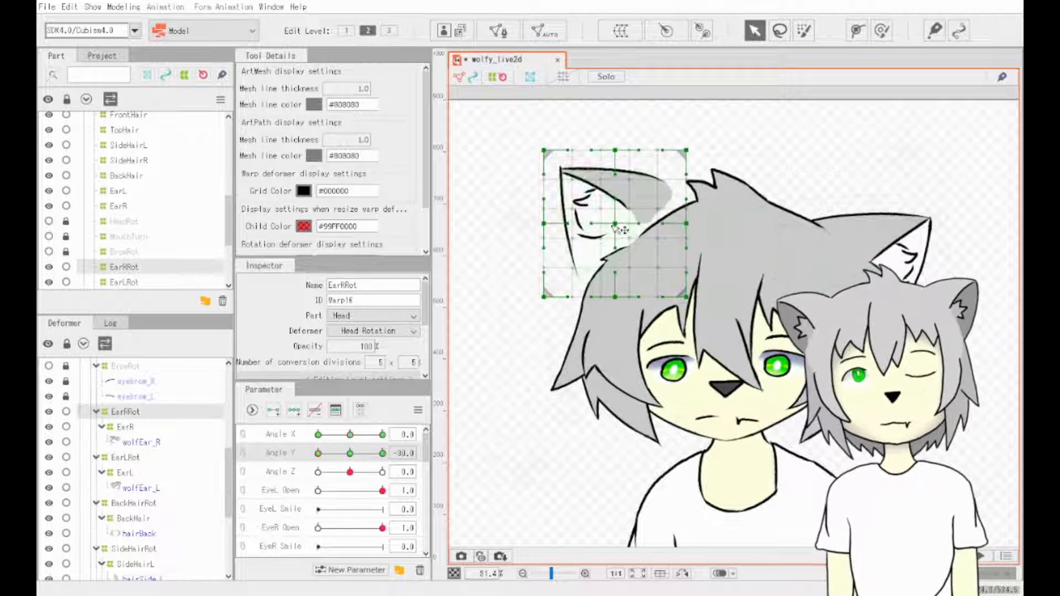
pyautogui.moveTo(615, 224); pyautogui.dragTo(611, 248)
pyautogui.moveTo(544, 150); pyautogui.dragTo(534, 197)
pyautogui.moveTo(615, 150); pyautogui.dragTo(615, 179)
pyautogui.moveTo(687, 150); pyautogui.dragTo(682, 179)
pyautogui.moveTo(544, 224); pyautogui.dragTo(545, 264)
pyautogui.moveTo(544, 297); pyautogui.dragTo(556, 325)
pyautogui.moveTo(612, 249); pyautogui.dragTo(609, 255)
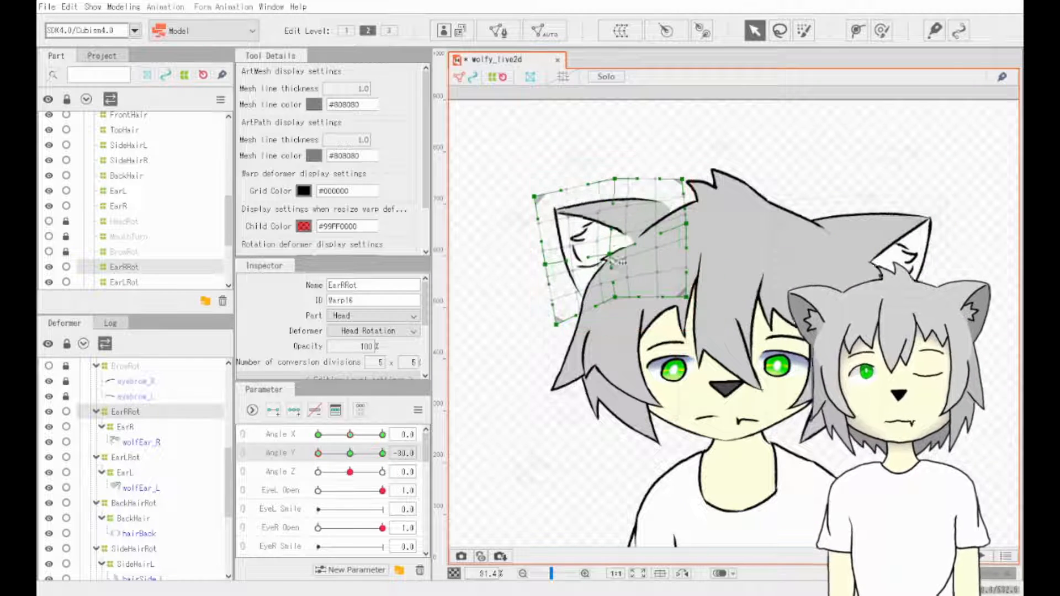
# - Lower EarRRot's upper central point, right-side points and lower left corner further, and refine its left edge at Angle Y -30
pyautogui.moveTo(615, 179); pyautogui.dragTo(618, 194)
pyautogui.moveTo(682, 180); pyautogui.dragTo(686, 249)
pyautogui.moveTo(534, 197); pyautogui.dragTo(537, 195)
pyautogui.moveTo(545, 265); pyautogui.dragTo(544, 261)
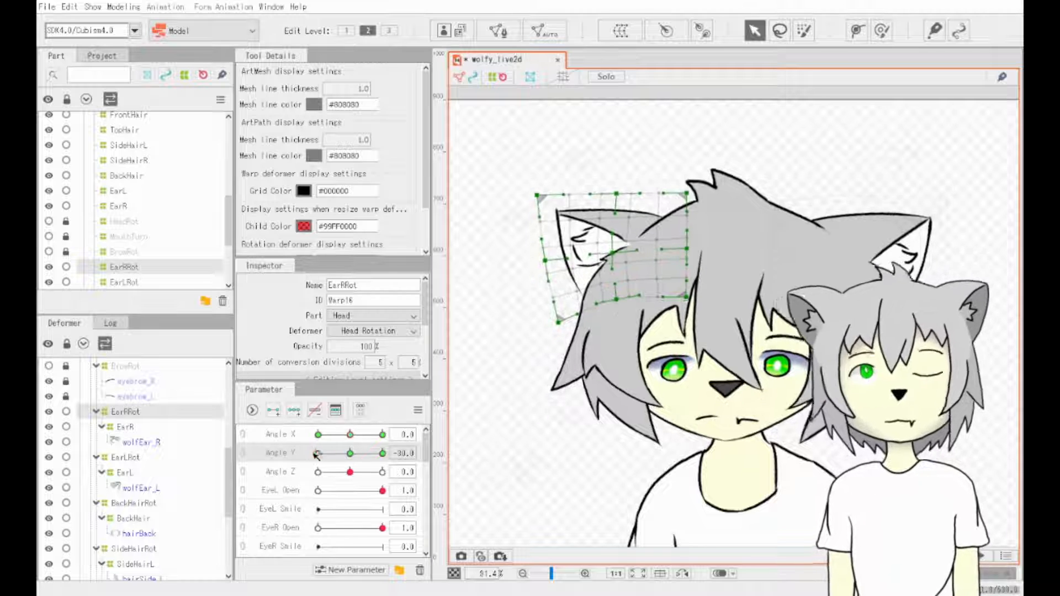
pyautogui.moveTo(558, 322); pyautogui.dragTo(556, 333)
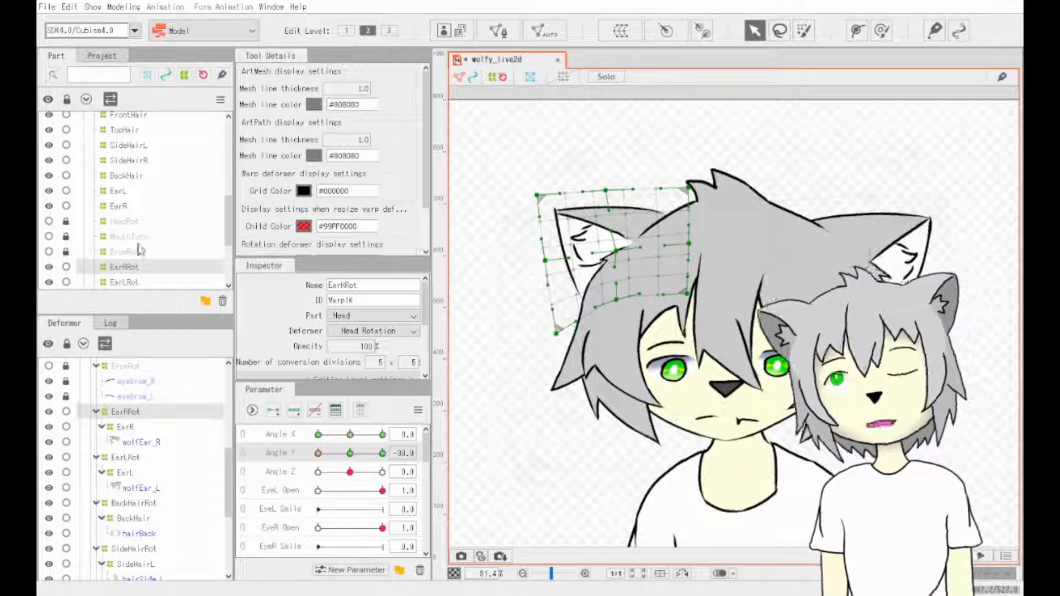
# - Set Angle Y to 30, lower EarRRot's upper points and move its lower left corner inward
pyautogui.click(133, 282)
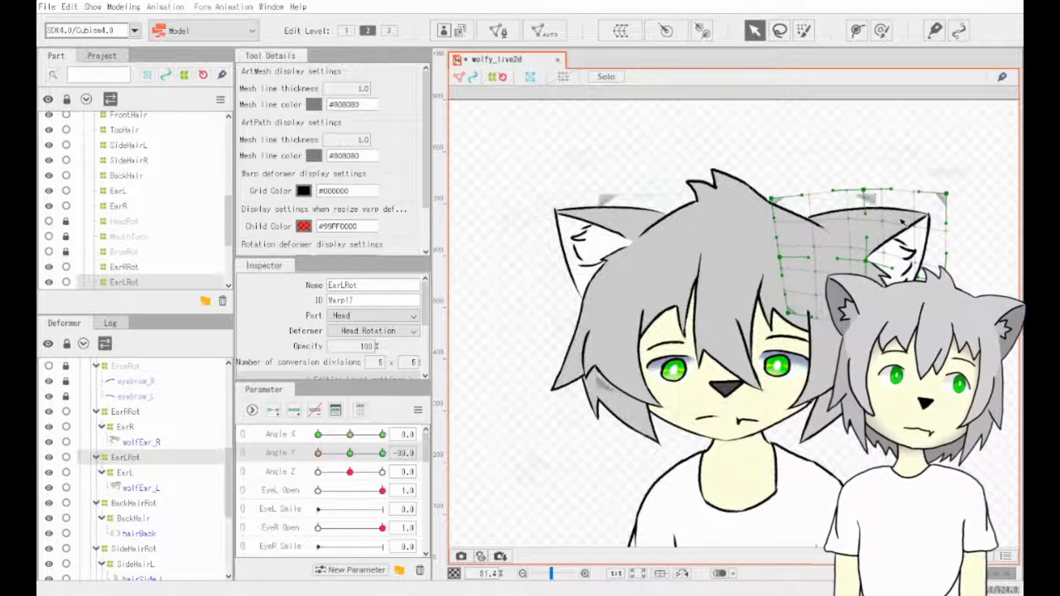
pyautogui.moveTo(313, 454); pyautogui.dragTo(382, 453)
pyautogui.click(125, 267)
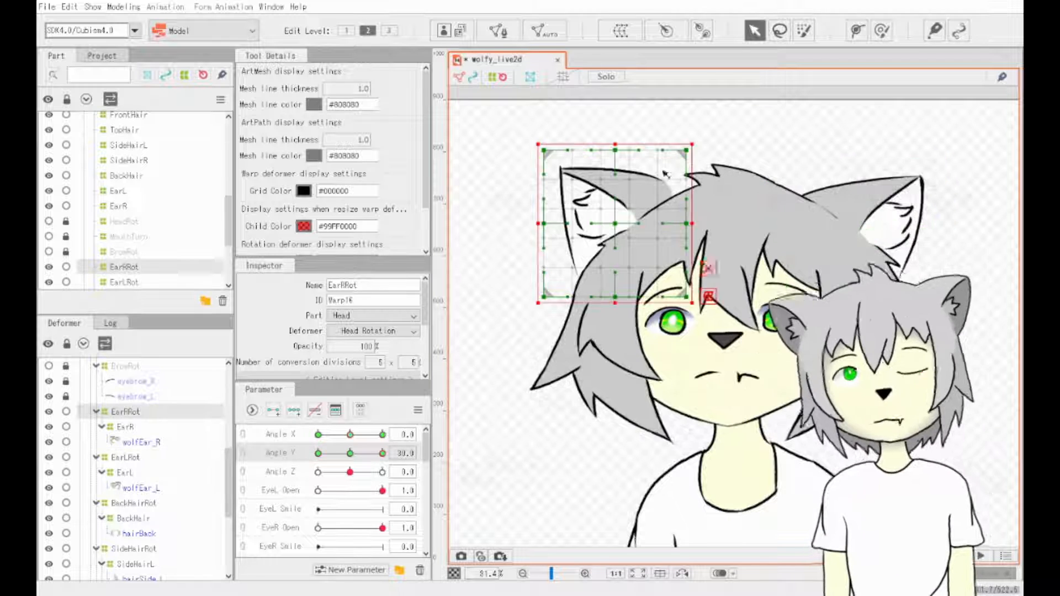
pyautogui.moveTo(543, 297); pyautogui.dragTo(564, 298)
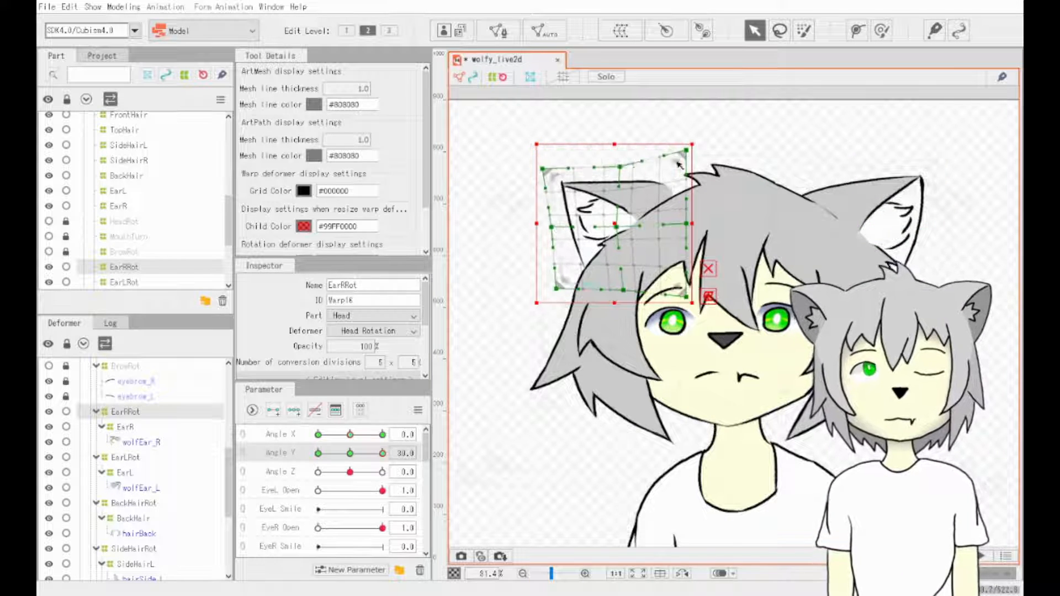
pyautogui.moveTo(687, 152); pyautogui.dragTo(690, 172)
pyautogui.moveTo(625, 170); pyautogui.dragTo(632, 172)
pyautogui.moveTo(617, 228); pyautogui.dragTo(624, 225)
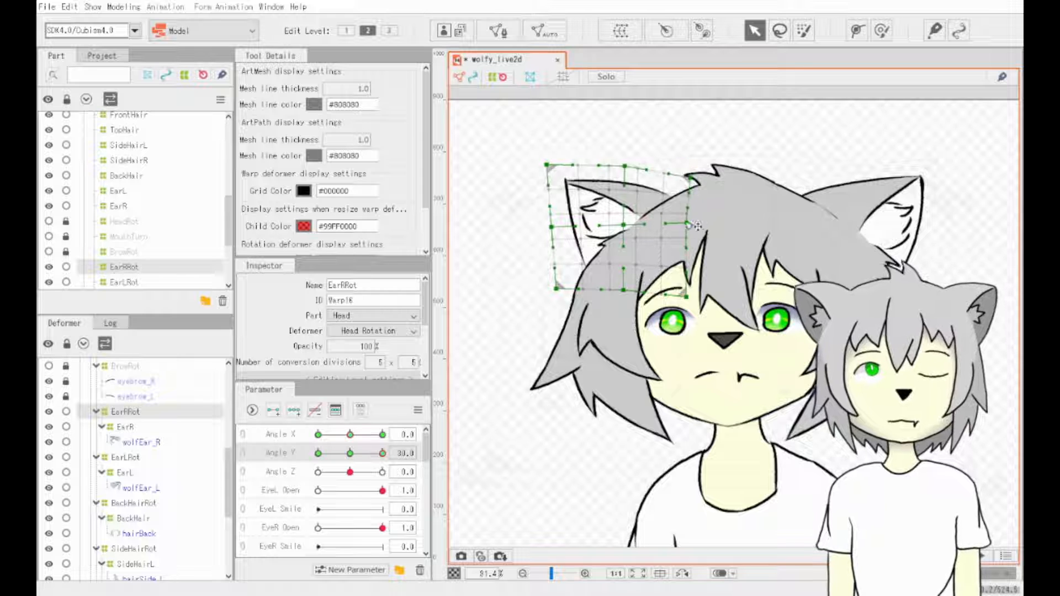
# - Raise EarRRot's lower right and lower central points and fine-tune its upper edge at Angle Y 30
pyautogui.moveTo(687, 297); pyautogui.dragTo(687, 292)
pyautogui.moveTo(624, 289); pyautogui.dragTo(624, 288)
pyautogui.moveTo(382, 453)
pyautogui.mouseDown()
pyautogui.moveTo(310, 465)
pyautogui.moveTo(382, 454)
pyautogui.mouseUp()
pyautogui.moveTo(627, 168); pyautogui.dragTo(624, 170)
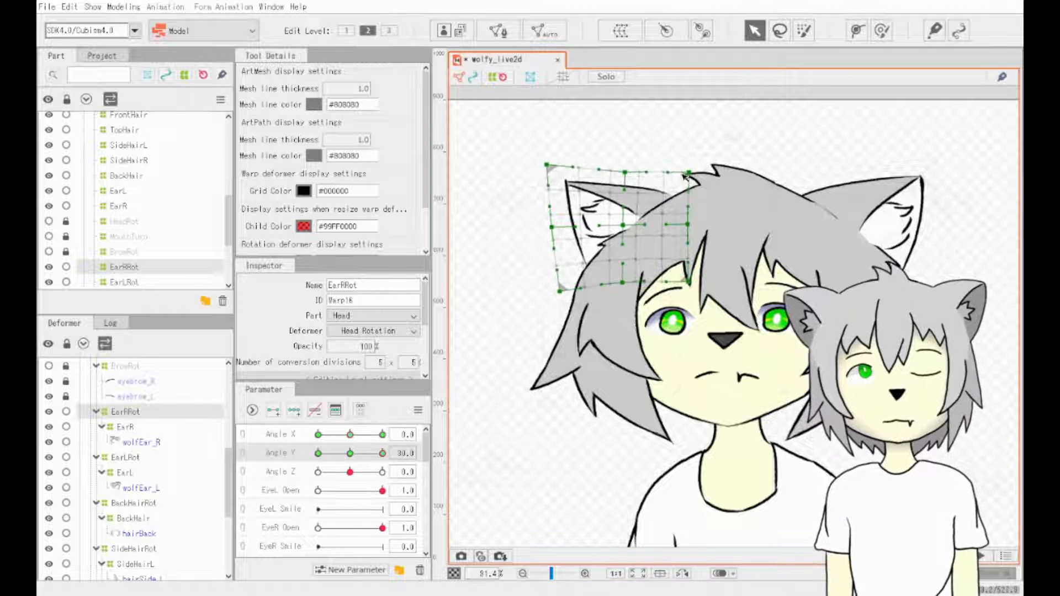
pyautogui.moveTo(382, 453)
pyautogui.mouseDown()
pyautogui.moveTo(336, 459)
pyautogui.moveTo(382, 454)
pyautogui.mouseUp()
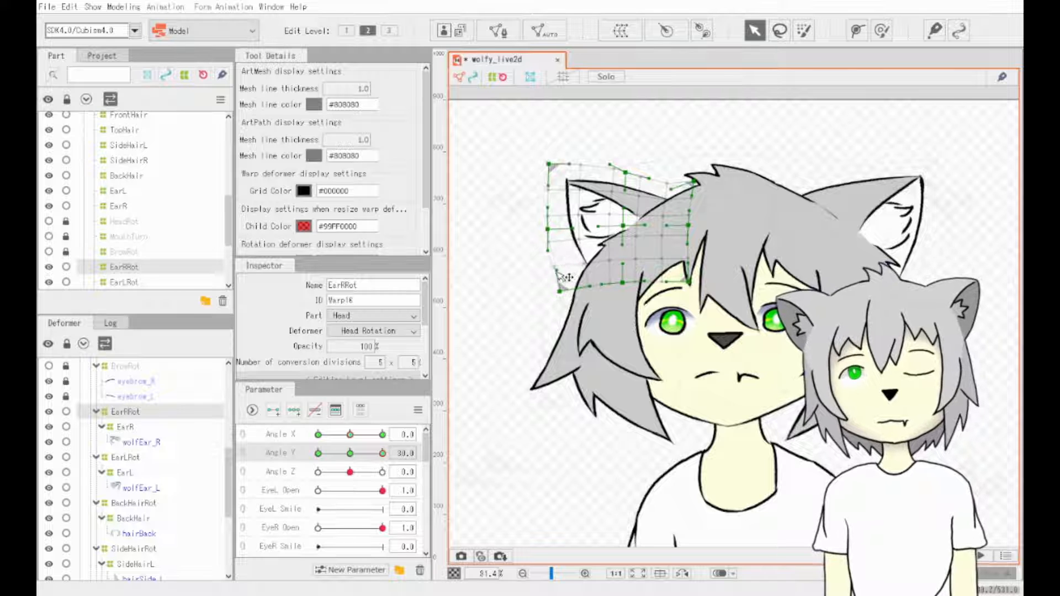
pyautogui.moveTo(406, 451); pyautogui.dragTo(300, 461)
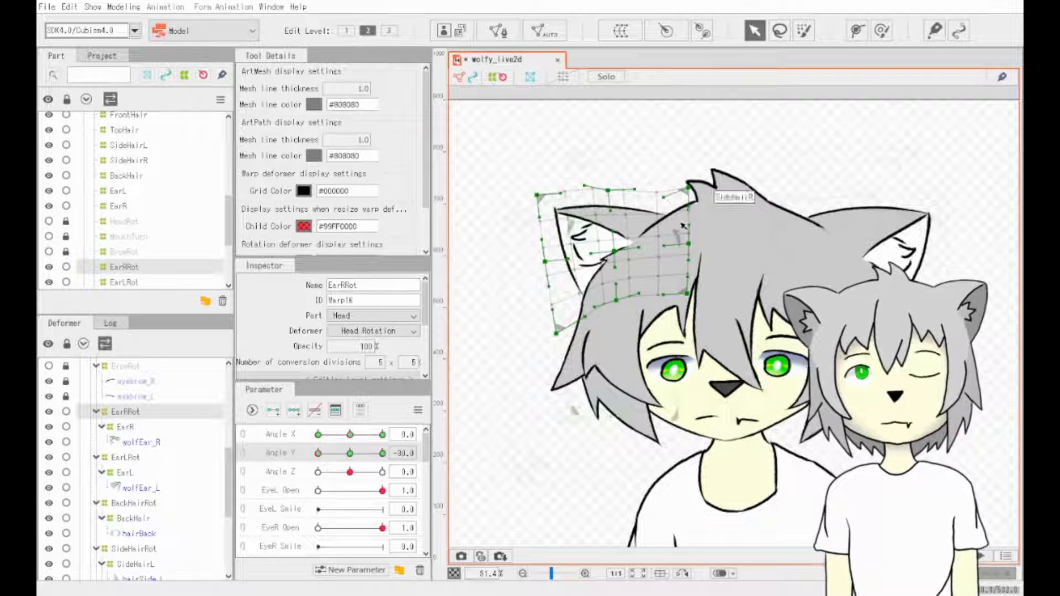
pyautogui.click(517, 423)
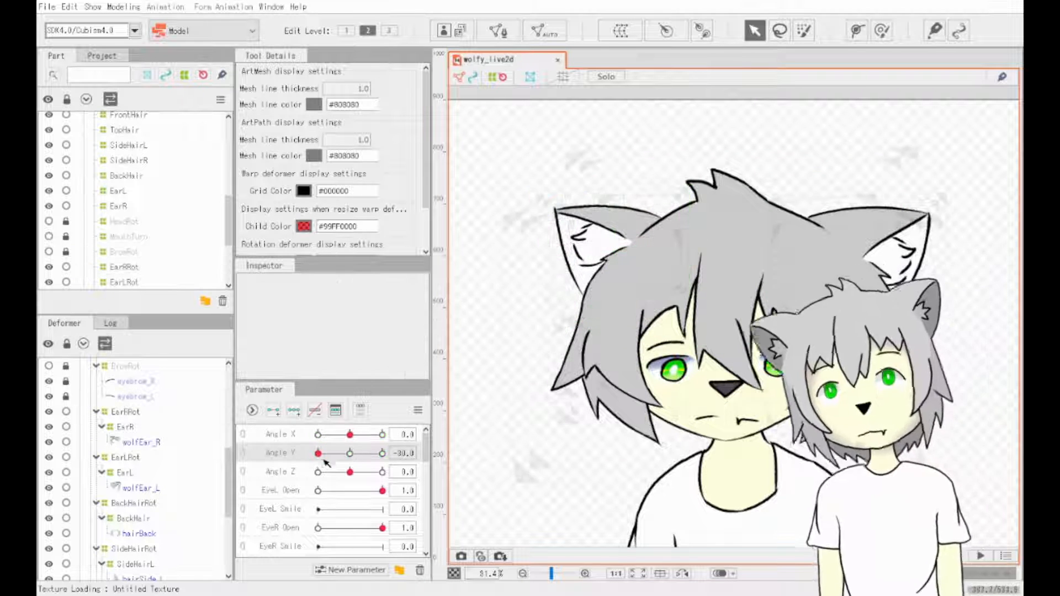
# - Set Angle Y to 30, lock and hide the Head part's deformers, and lock and collapse the part
pyautogui.moveTo(318, 453); pyautogui.dragTo(387, 469)
pyautogui.moveTo(66, 115); pyautogui.dragTo(66, 206)
pyautogui.scroll(-2, 66, 208)
pyautogui.moveTo(66, 211); pyautogui.dragTo(67, 272)
pyautogui.moveTo(50, 272); pyautogui.dragTo(49, 210)
pyautogui.scroll(2, 51, 213)
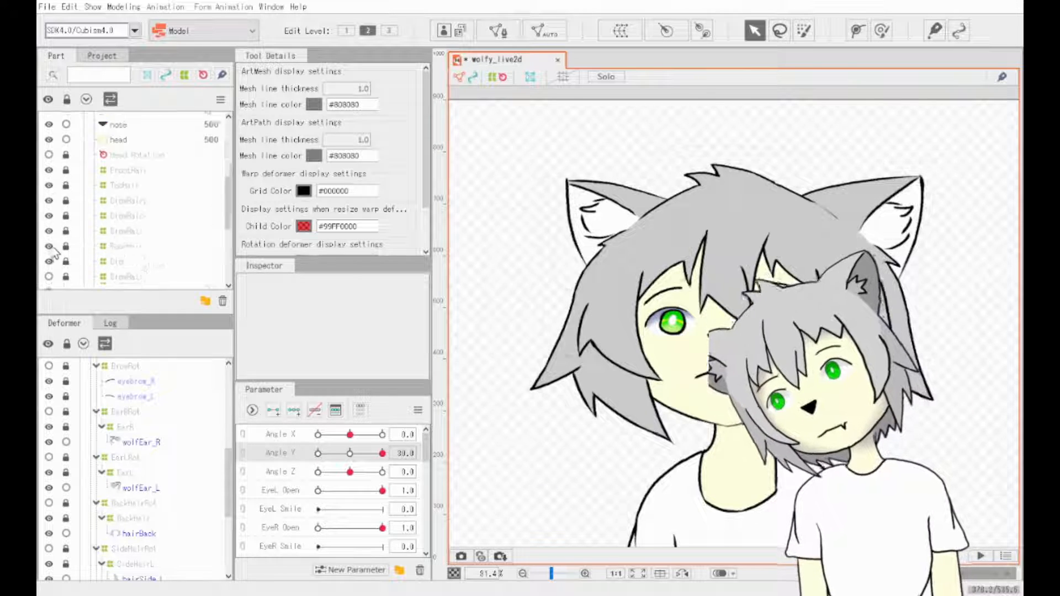
pyautogui.moveTo(51, 252); pyautogui.dragTo(49, 156)
pyautogui.scroll(2, 57, 206)
pyautogui.scroll(2, 81, 209)
pyautogui.click(66, 120)
pyautogui.click(84, 120)
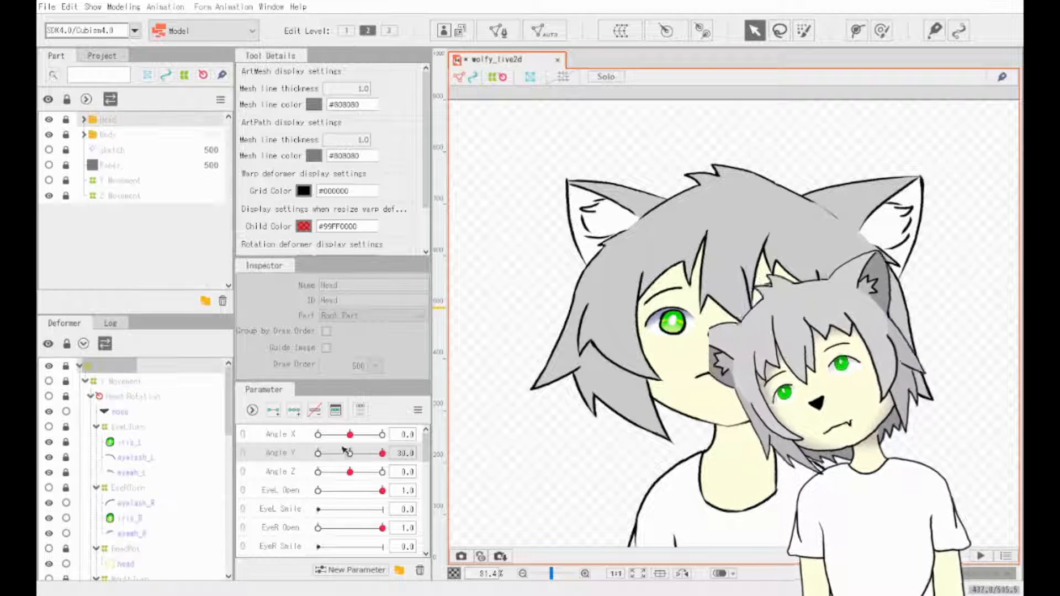
# - Reset Angle Y to 0, then unlock the Head part and the meshes inside EyeL
pyautogui.moveTo(382, 454); pyautogui.dragTo(350, 453)
pyautogui.click(66, 120)
pyautogui.click(83, 120)
pyautogui.scroll(-2, 87, 165)
pyautogui.click(94, 216)
pyautogui.moveTo(67, 246); pyautogui.dragTo(72, 269)
pyautogui.click(95, 217)
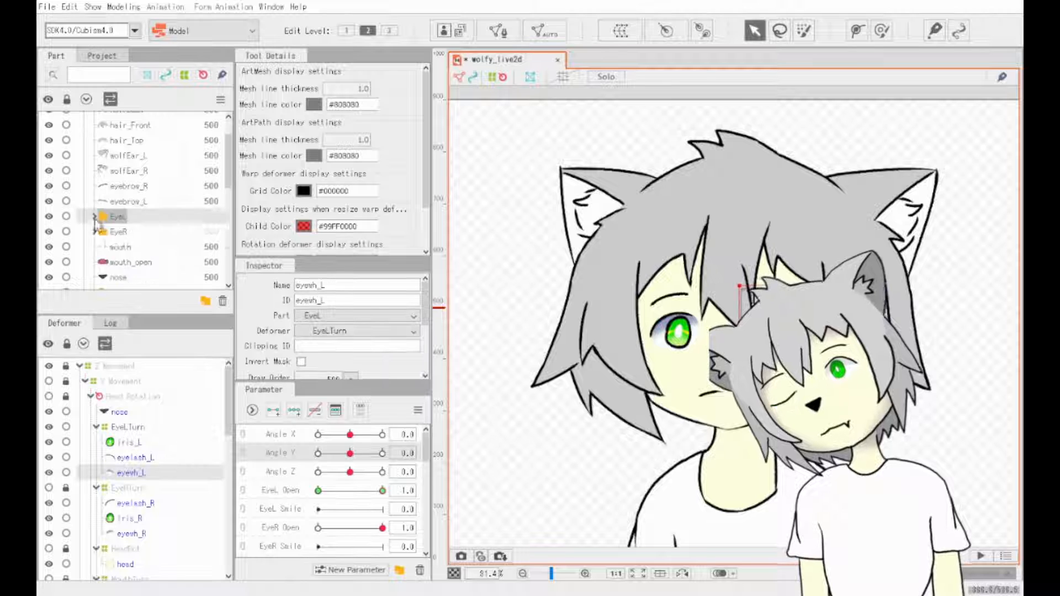
# - Unlock the remaining eye items and the Head part's deformers, make the deformers visible again, and save the model
pyautogui.scroll(-2, 96, 215)
pyautogui.click(94, 176)
pyautogui.moveTo(66, 191); pyautogui.dragTo(65, 239)
pyautogui.scroll(-6, 65, 239)
pyautogui.moveTo(67, 152); pyautogui.dragTo(66, 284)
pyautogui.scroll(-6, 49, 271)
pyautogui.moveTo(49, 132); pyautogui.dragTo(49, 210)
pyautogui.moveTo(66, 134); pyautogui.dragTo(66, 209)
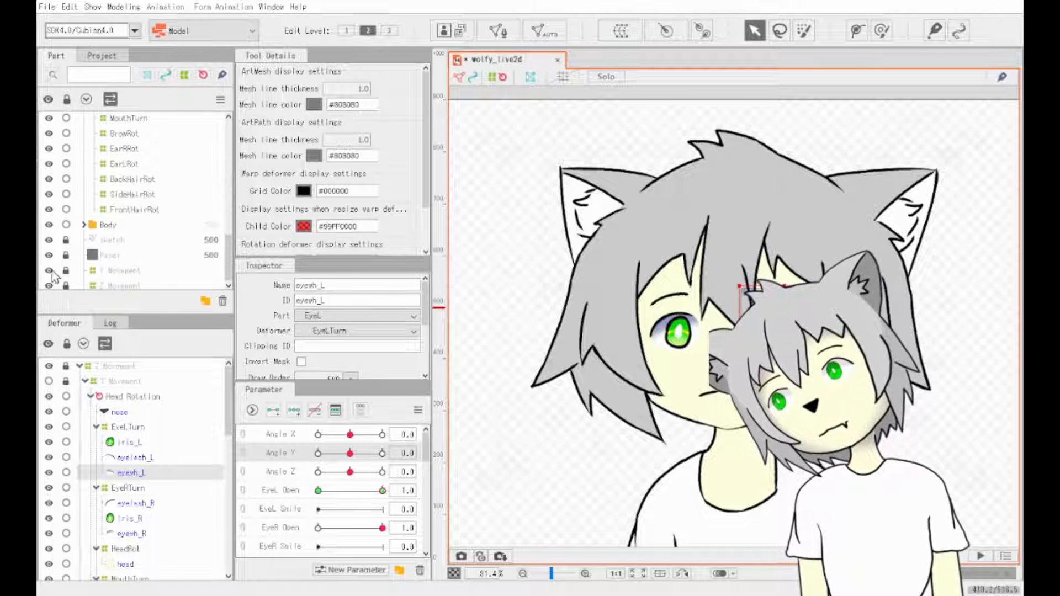
pyautogui.click(49, 286)
pyautogui.scroll(-4, 643, 366)
pyautogui.hotkey('ctrl', 's')
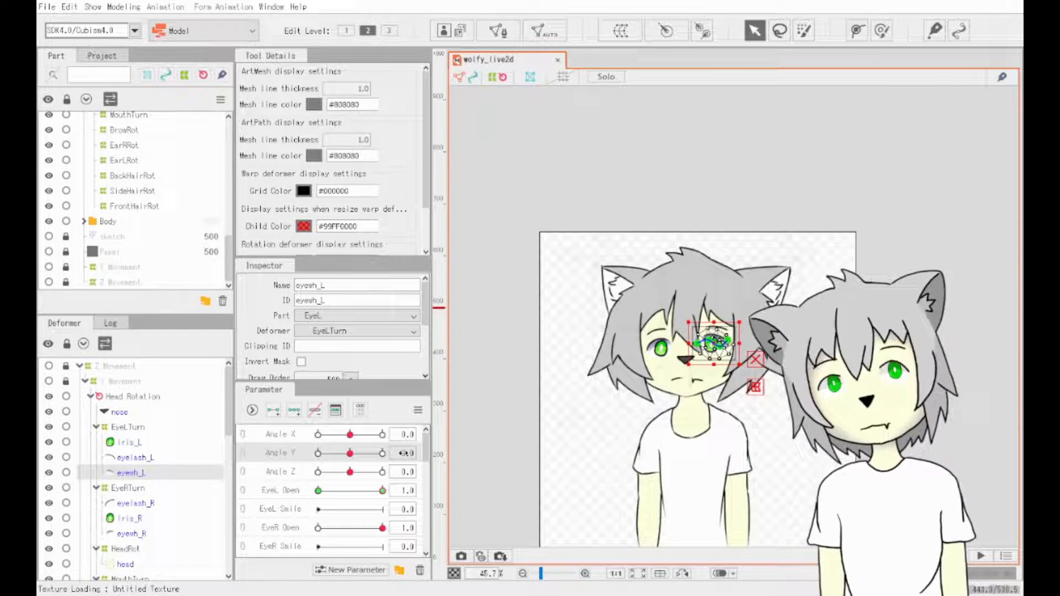
# - Select the head deformers keyed to Angle X and Angle Y, and link both parameters into one combined grid
pyautogui.click(418, 411)
pyautogui.click(472, 426)
pyautogui.click(278, 440)
pyautogui.click(418, 410)
pyautogui.click(480, 497)
pyautogui.click(527, 382)
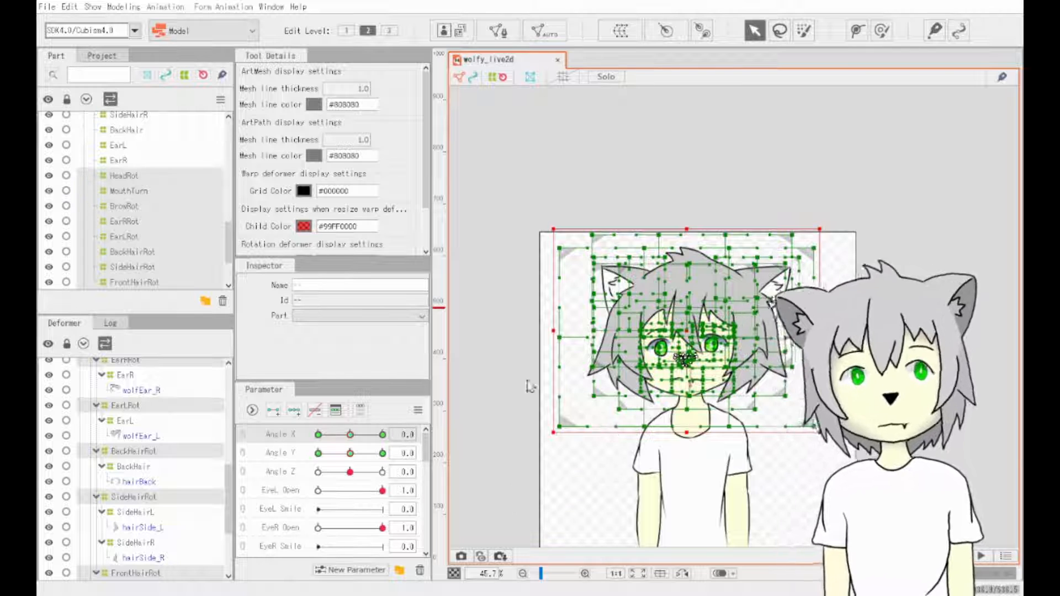
pyautogui.click(243, 435)
pyautogui.click(482, 365)
# - At Angle X -30 and Angle Y 30, raise EyeLTurn's upper, central and lower points and its upper right corner slightly
pyautogui.moveTo(350, 456); pyautogui.dragTo(310, 405)
pyautogui.scroll(4, 70, 244)
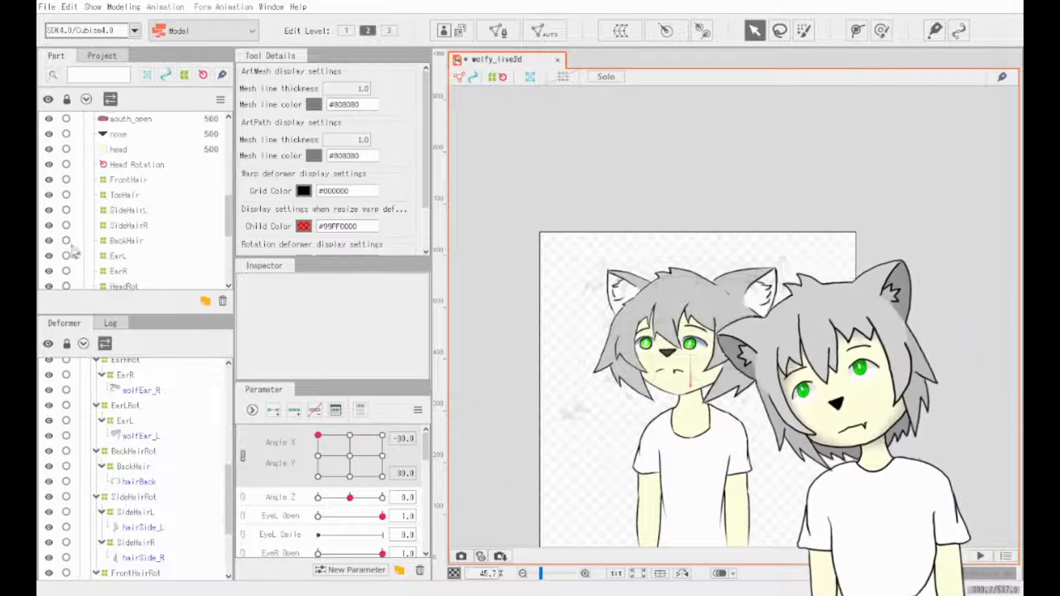
pyautogui.click(383, 435)
pyautogui.moveTo(387, 431); pyautogui.dragTo(232, 501)
pyautogui.click(690, 368)
pyautogui.scroll(5, 749, 288)
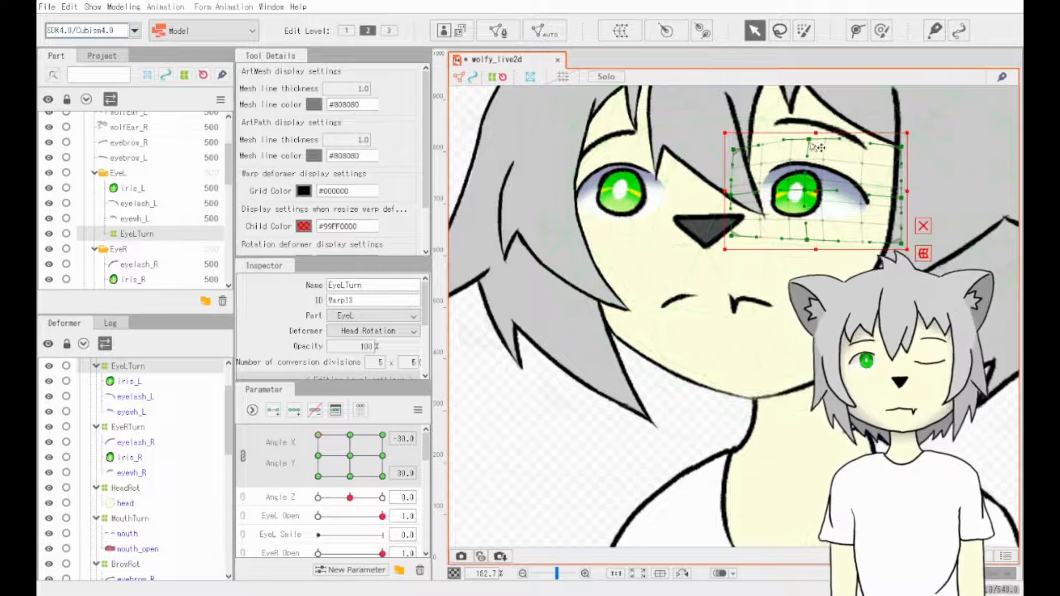
pyautogui.moveTo(808, 140); pyautogui.dragTo(809, 136)
pyautogui.moveTo(805, 191); pyautogui.dragTo(804, 178)
pyautogui.moveTo(807, 240); pyautogui.dragTo(807, 233)
pyautogui.moveTo(732, 236); pyautogui.dragTo(732, 232)
pyautogui.moveTo(809, 138); pyautogui.dragTo(810, 136)
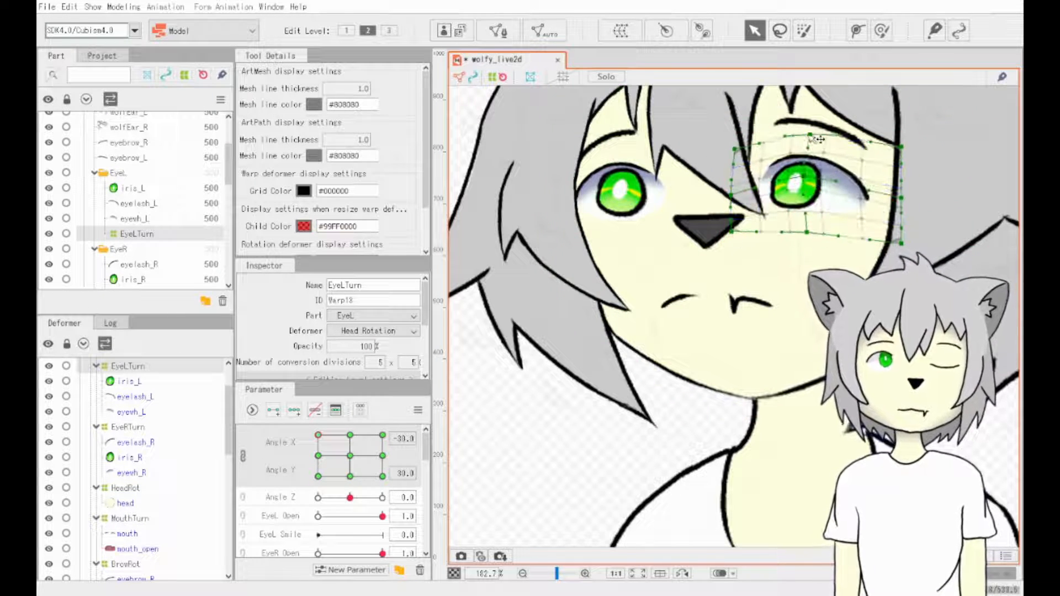
pyautogui.moveTo(902, 149); pyautogui.dragTo(902, 147)
# - Reshape EyeRTurn at Angle X -30 and Angle Y 30, raising its lower edge and lowering its upper central and middle points
pyautogui.scroll(-1, 188, 243)
pyautogui.click(185, 255)
pyautogui.moveTo(564, 170); pyautogui.dragTo(563, 167)
pyautogui.moveTo(562, 246); pyautogui.dragTo(612, 238)
pyautogui.moveTo(695, 243); pyautogui.dragTo(695, 239)
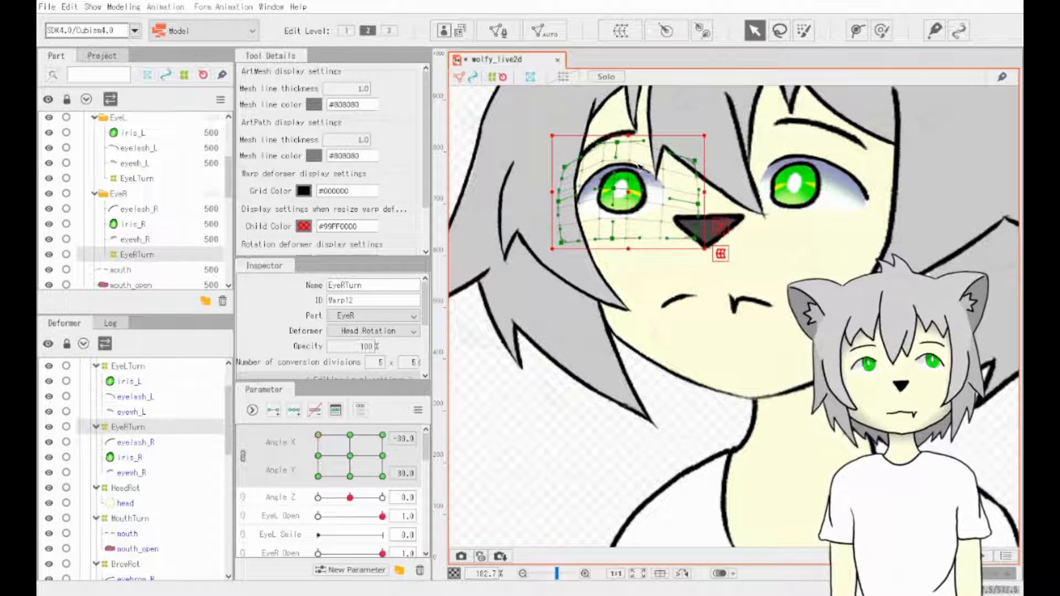
pyautogui.moveTo(617, 143); pyautogui.dragTo(617, 147)
pyautogui.moveTo(613, 189); pyautogui.dragTo(613, 191)
pyautogui.click(185, 178)
pyautogui.scroll(-3, 593, 394)
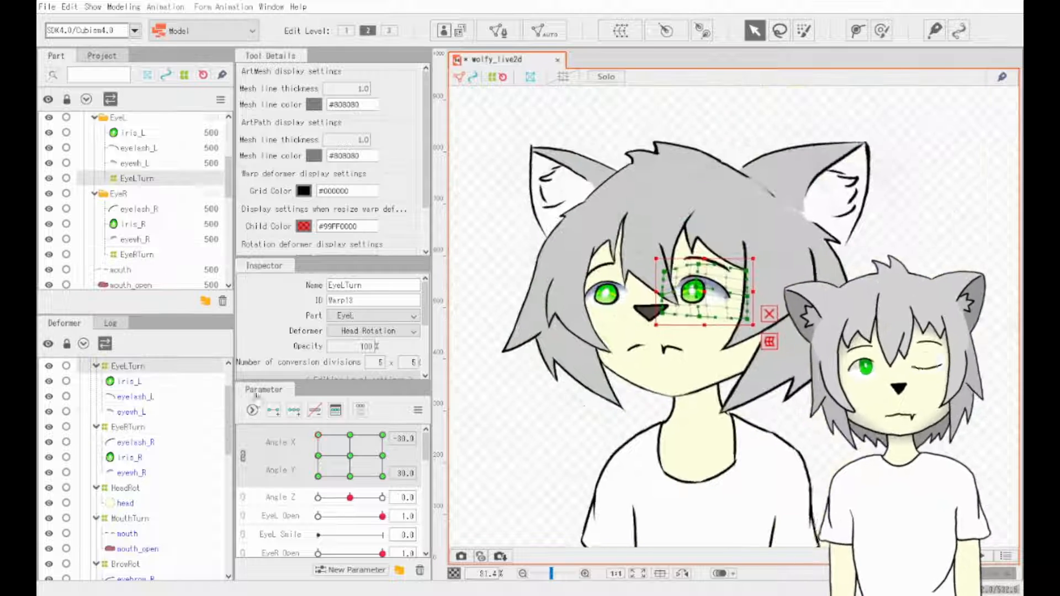
# - Lock the Head Rotation deformer and the front, top, side and back hair and ear deformers
pyautogui.scroll(5, 64, 182)
pyautogui.moveTo(67, 191); pyautogui.dragTo(67, 130)
pyautogui.click(81, 192)
pyautogui.click(66, 191)
pyautogui.click(66, 175)
pyautogui.scroll(2, 76, 214)
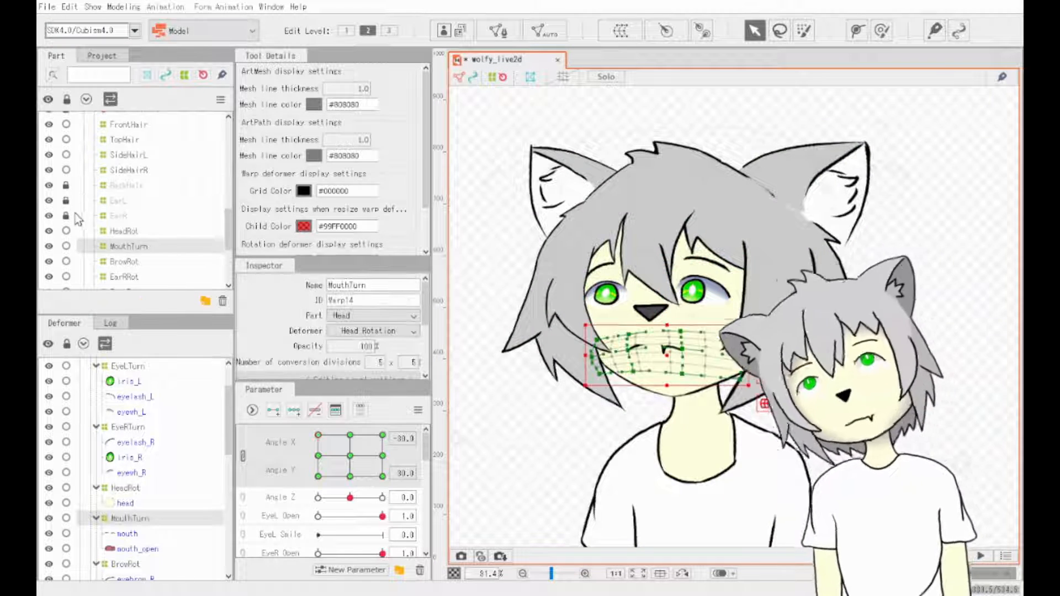
pyautogui.scroll(5, 69, 132)
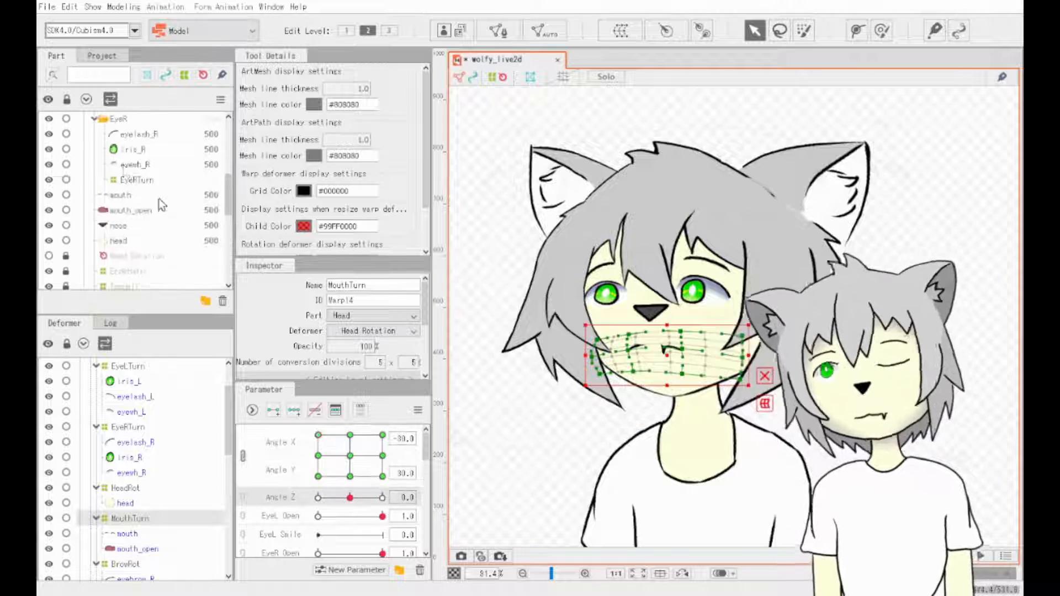
# - Select HeadRot and raise its lower central point slightly at Angle X -30 and Angle Y 30
pyautogui.scroll(-4, 139, 243)
pyautogui.scroll(4, 139, 243)
pyautogui.click(138, 241)
pyautogui.scroll(-8, 138, 221)
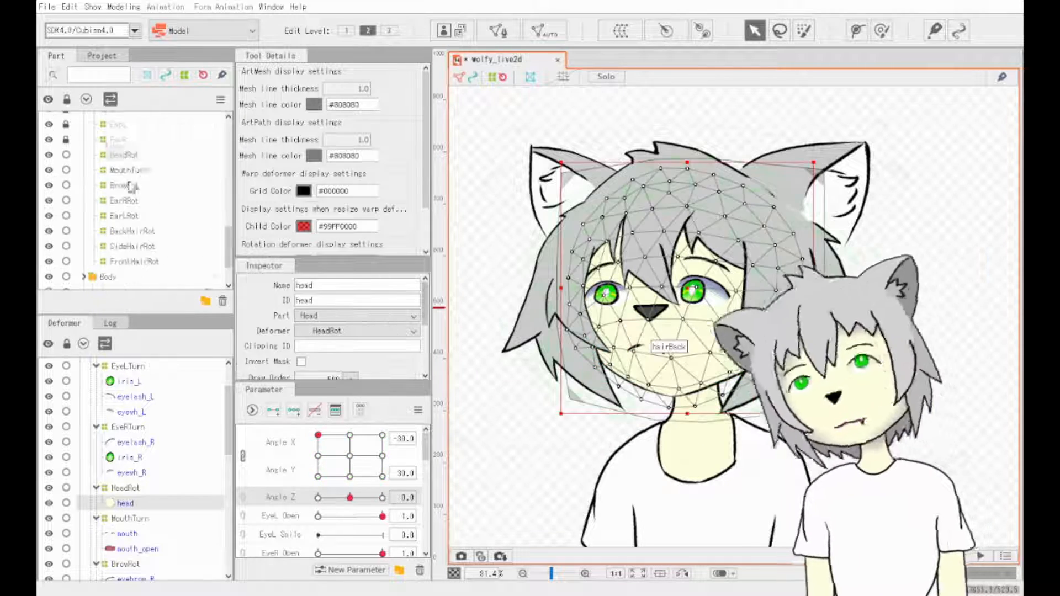
pyautogui.click(128, 156)
pyautogui.moveTo(683, 424); pyautogui.dragTo(684, 419)
# - Hide the hair and wolf ear meshes so only the face and head remain shown
pyautogui.scroll(10, 68, 144)
pyautogui.click(49, 120)
pyautogui.click(49, 120)
pyautogui.moveTo(49, 135); pyautogui.dragTo(50, 256)
pyautogui.click(50, 242)
pyautogui.click(50, 254)
# - Examine the bare head and the MouthTurn deformer at the corner positions of the Angle X and Angle Y grid
pyautogui.click(382, 435)
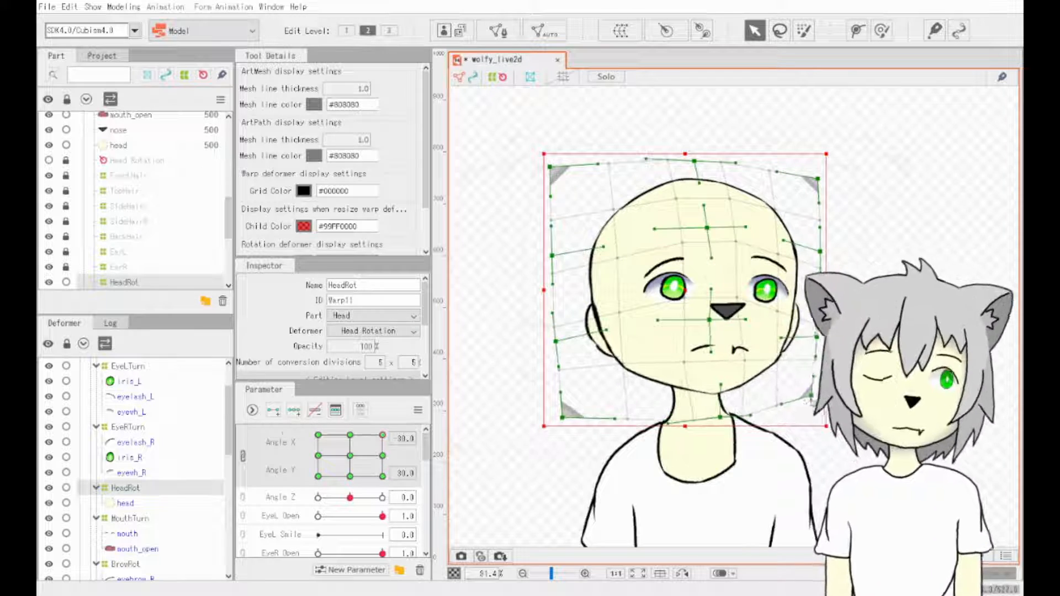
pyautogui.moveTo(383, 435); pyautogui.dragTo(318, 435)
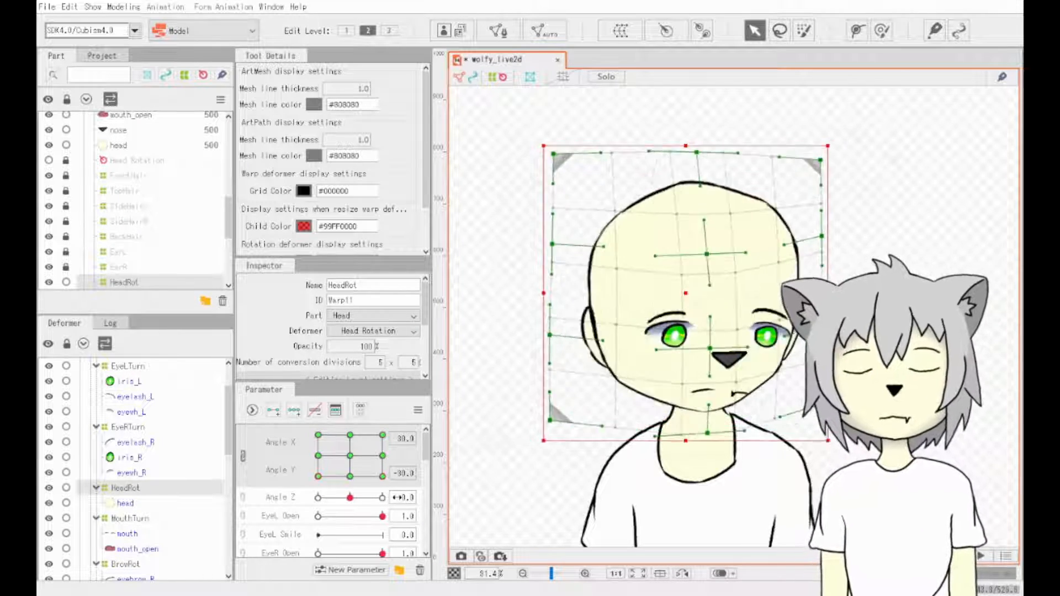
pyautogui.click(606, 394)
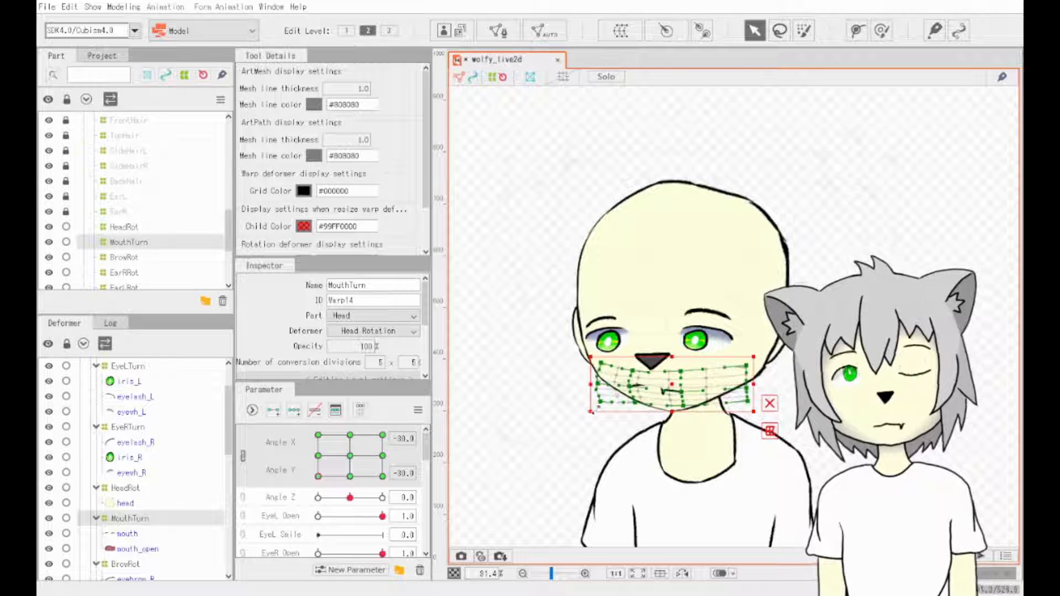
pyautogui.click(534, 432)
pyautogui.click(382, 476)
pyautogui.click(133, 245)
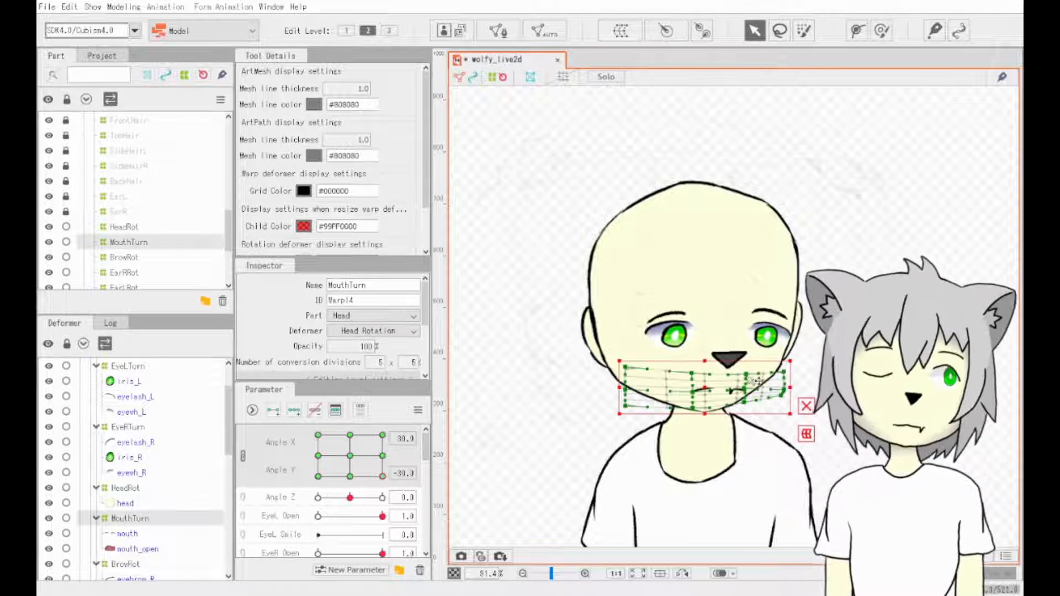
pyautogui.click(533, 352)
pyautogui.click(318, 435)
pyautogui.click(318, 476)
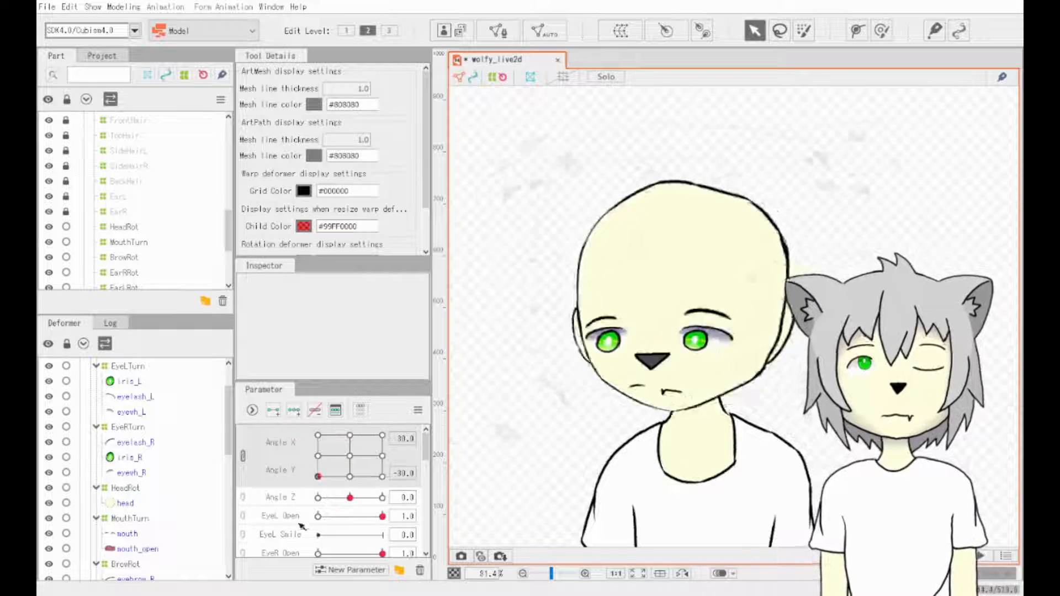
# - Set Angle X to 30 and Angle Y to -30, lock HeadRot and MouthTurn, hide the locked deformers, and select BrowRot
pyautogui.click(382, 477)
pyautogui.click(67, 227)
pyautogui.click(67, 243)
pyautogui.click(124, 257)
pyautogui.moveTo(49, 242); pyautogui.dragTo(49, 120)
pyautogui.scroll(3, 49, 165)
pyautogui.scroll(-4, 49, 166)
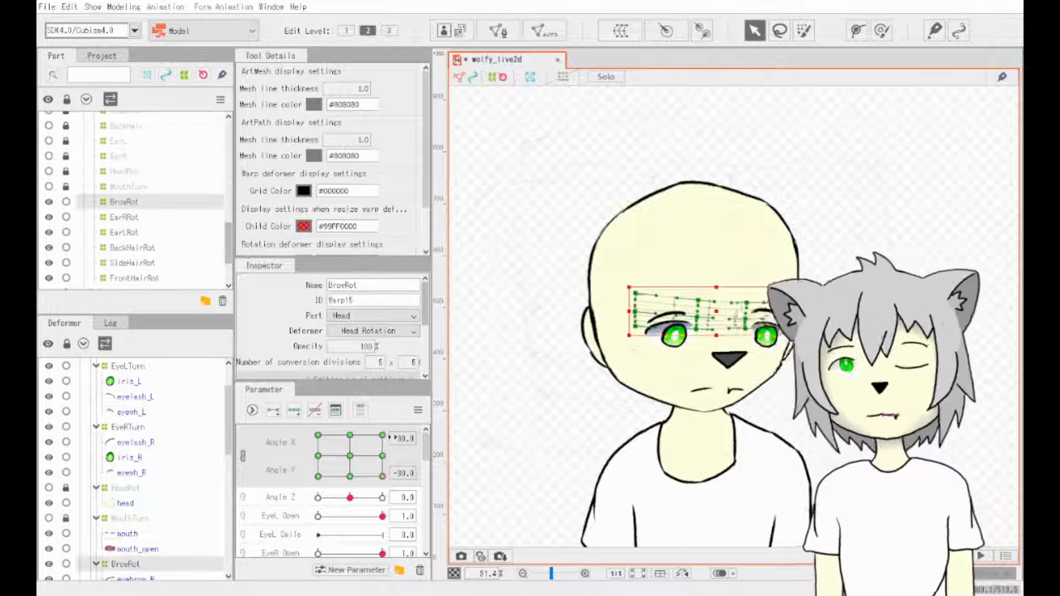
# - Check BrowRot at the Angle X and Angle Y corner positions and test the brow parameters
pyautogui.click(318, 435)
pyautogui.click(382, 435)
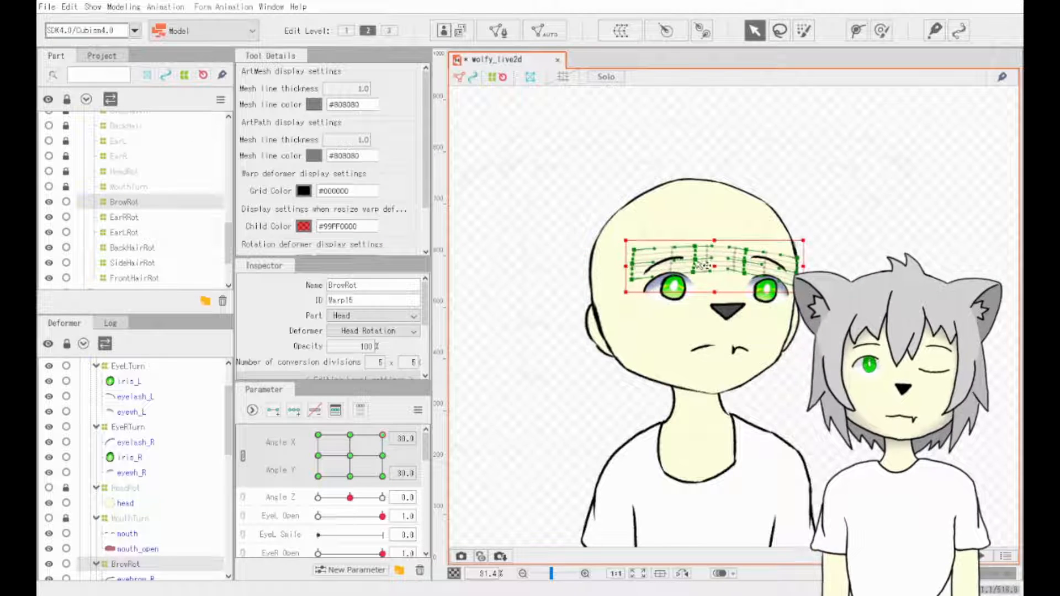
pyautogui.click(382, 476)
pyautogui.moveTo(383, 476)
pyautogui.mouseDown()
pyautogui.moveTo(318, 477)
pyautogui.moveTo(382, 476)
pyautogui.mouseUp()
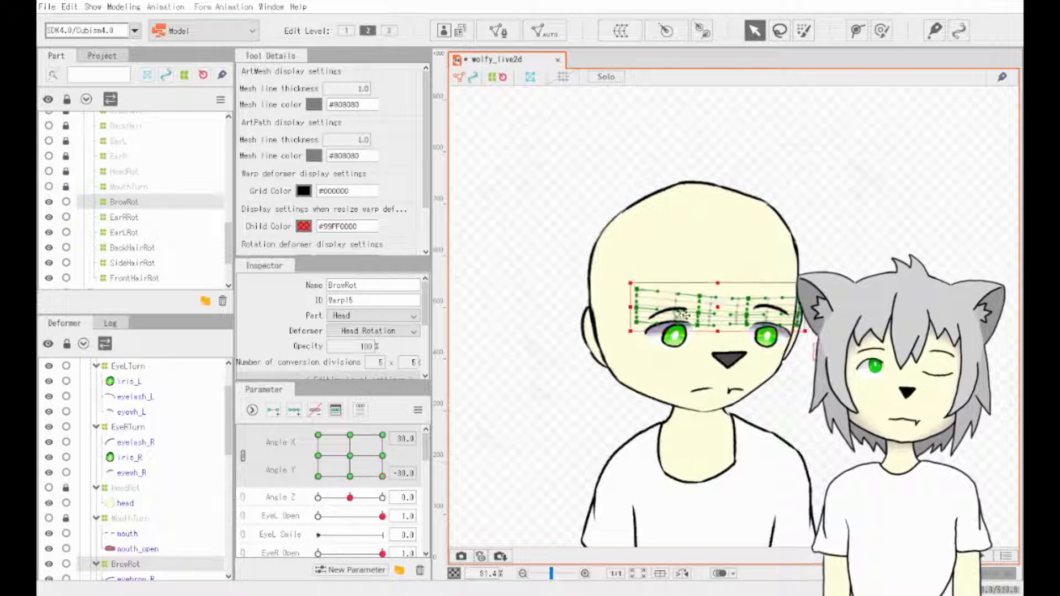
pyautogui.scroll(-8, 342, 497)
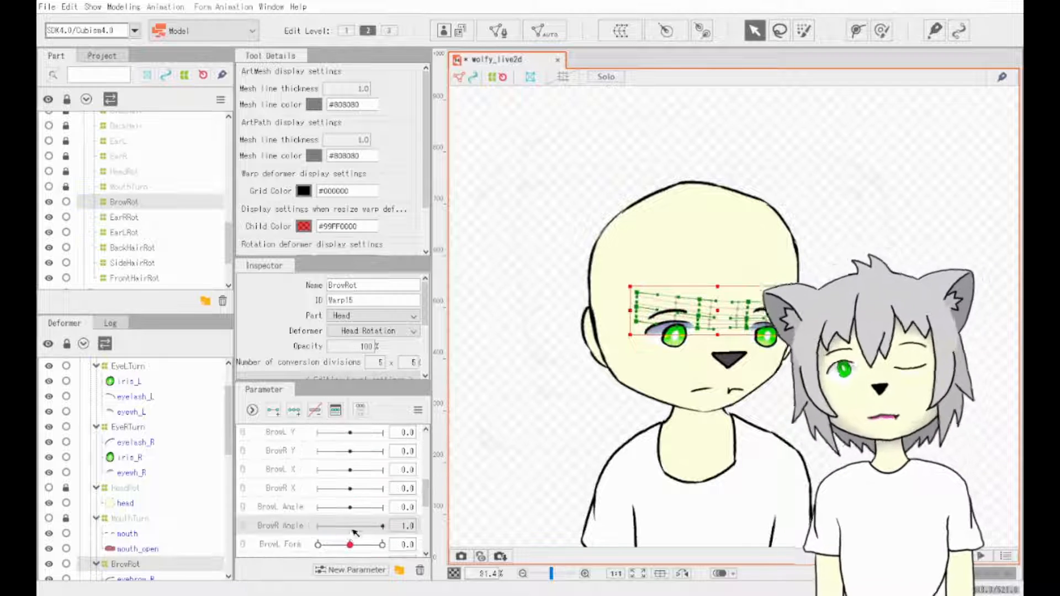
pyautogui.scroll(-3, 352, 533)
pyautogui.moveTo(350, 452); pyautogui.dragTo(313, 453)
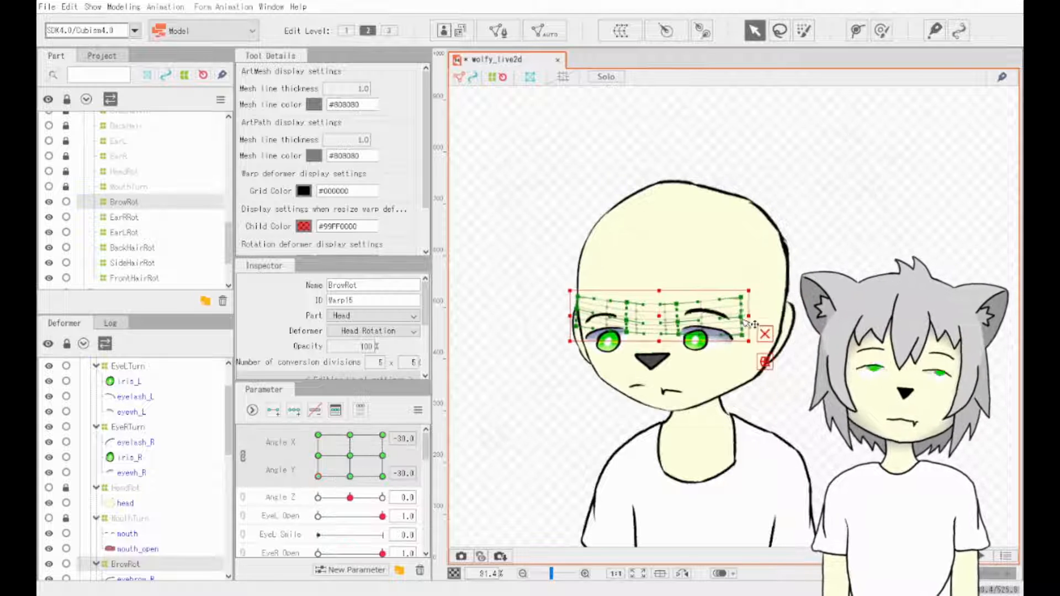
# - Show the hair and ear meshes again and select FrontHairRot at Angle X -30 and Angle Y -30
pyautogui.click(132, 247)
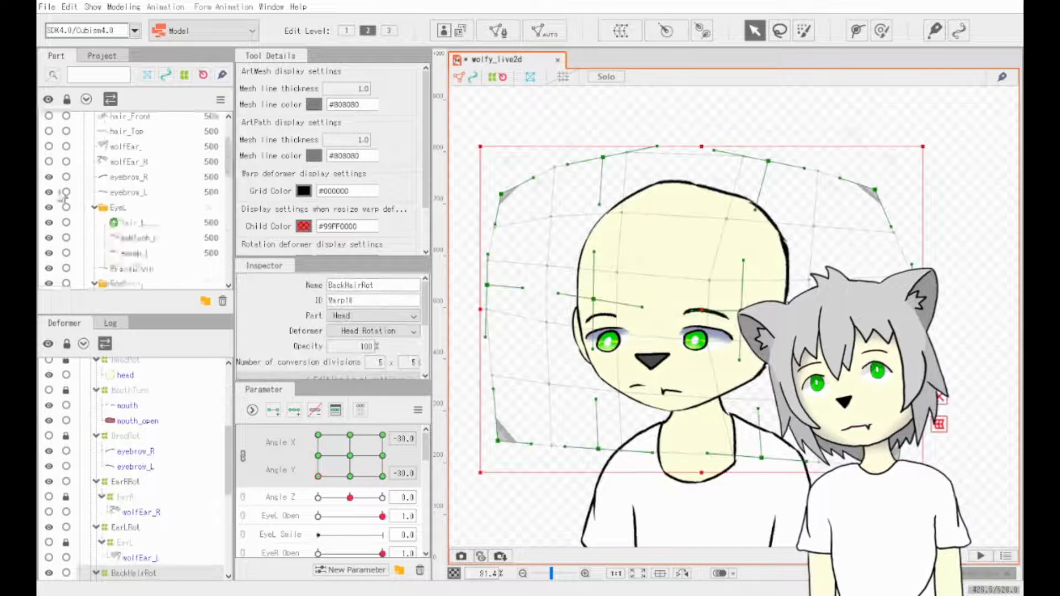
pyautogui.click(578, 331)
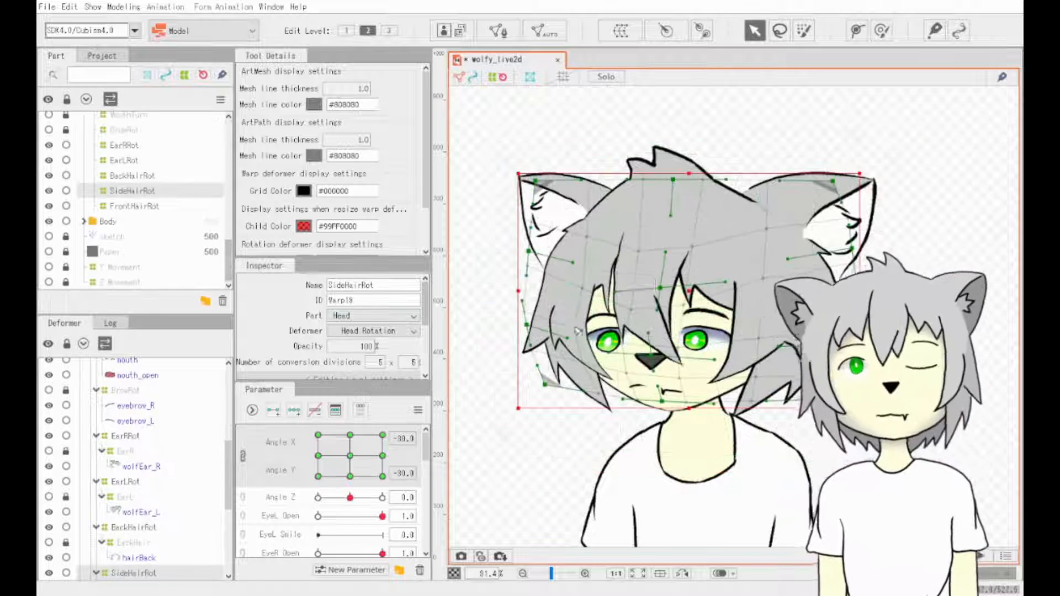
pyautogui.click(602, 277)
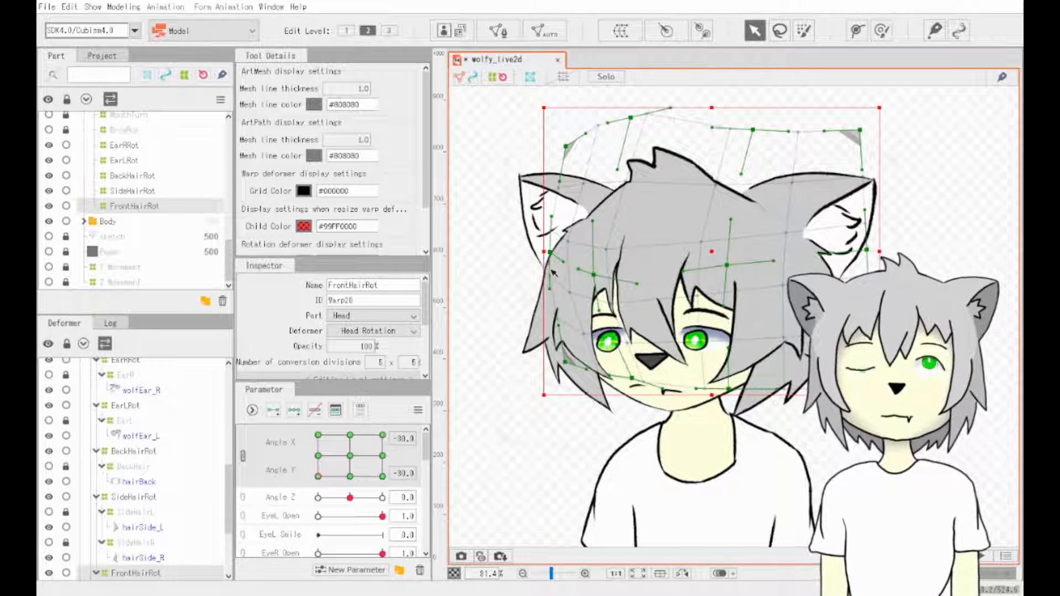
# - Reshape FrontHairRot's upper edge and sides at Angle X -30 and Angle Y -30, lowering its upper right corner and raising its right edge point
pyautogui.moveTo(551, 275); pyautogui.dragTo(552, 279)
pyautogui.moveTo(631, 117); pyautogui.dragTo(614, 137)
pyautogui.moveTo(753, 130); pyautogui.dragTo(751, 122)
pyautogui.moveTo(860, 130); pyautogui.dragTo(865, 147)
pyautogui.moveTo(866, 250); pyautogui.dragTo(871, 225)
pyautogui.moveTo(752, 121); pyautogui.dragTo(740, 120)
pyautogui.moveTo(614, 137)
pyautogui.mouseDown()
pyautogui.moveTo(616, 124)
pyautogui.moveTo(615, 133)
pyautogui.mouseUp()
pyautogui.moveTo(566, 148); pyautogui.dragTo(625, 131)
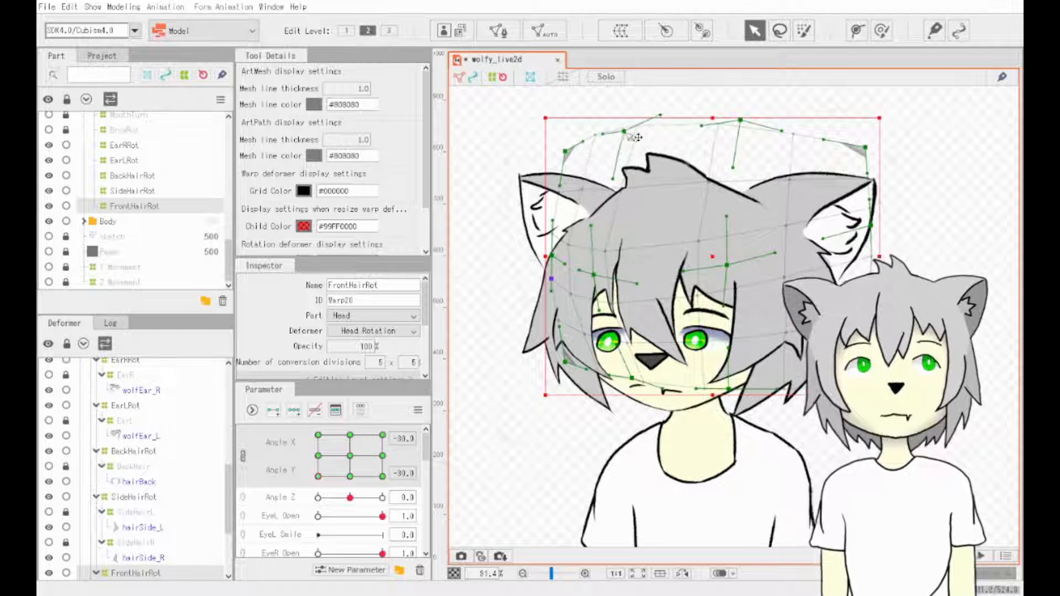
# - Fine-tune FrontHairRot's upper central points and inner control points around the fringe at Angle X -30 and Angle Y -30
pyautogui.moveTo(740, 119); pyautogui.dragTo(736, 131)
pyautogui.moveTo(624, 132); pyautogui.dragTo(626, 127)
pyautogui.moveTo(727, 265); pyautogui.dragTo(726, 264)
pyautogui.moveTo(594, 275); pyautogui.dragTo(597, 273)
pyautogui.moveTo(736, 130); pyautogui.dragTo(734, 131)
pyautogui.moveTo(610, 252); pyautogui.dragTo(615, 252)
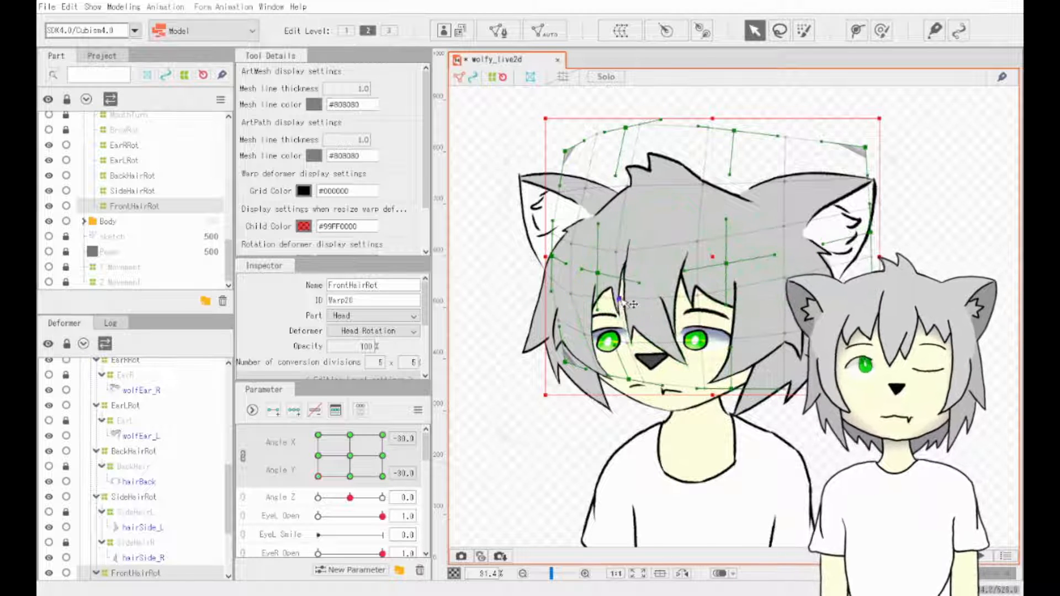
# - Push SideHairRot's upper right corner and lower left edge point outward at Angle X -30 and Angle Y -30, and check BackHairRot
pyautogui.click(127, 190)
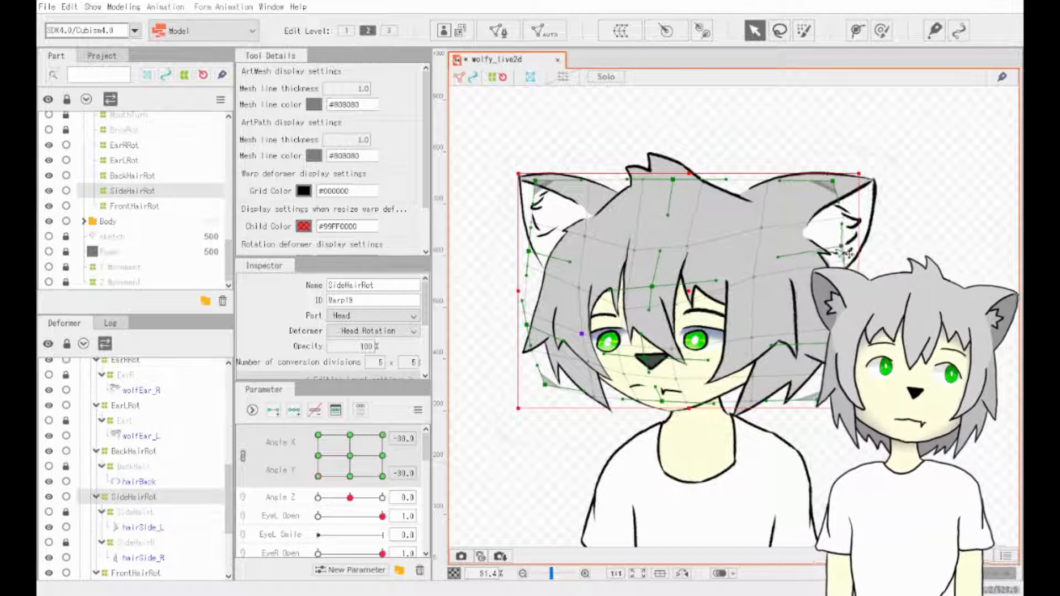
pyautogui.hotkey('ctrl', 'a')
pyautogui.click(132, 267)
pyautogui.moveTo(833, 181); pyautogui.dragTo(840, 182)
pyautogui.moveTo(526, 325); pyautogui.dragTo(522, 325)
pyautogui.click(132, 252)
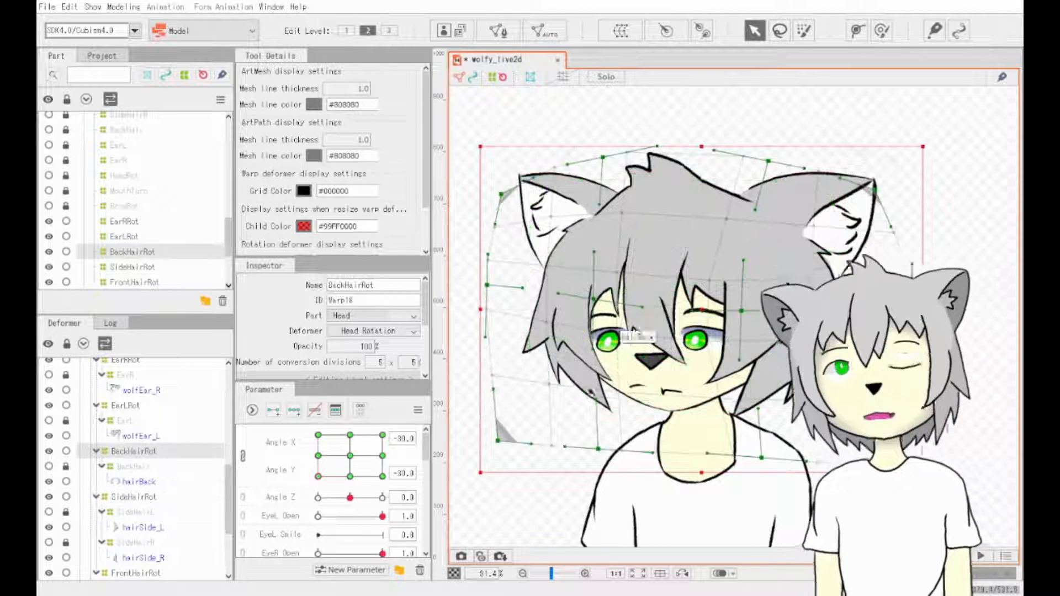
pyautogui.moveTo(318, 477)
pyautogui.mouseDown()
pyautogui.moveTo(317, 439)
pyautogui.moveTo(318, 476)
pyautogui.mouseUp()
# - With the hair hidden, move EyeRTurn's left edge and upper right points inward at Angle X -30 and Angle Y -30
pyautogui.scroll(5, 145, 250)
pyautogui.click(137, 204)
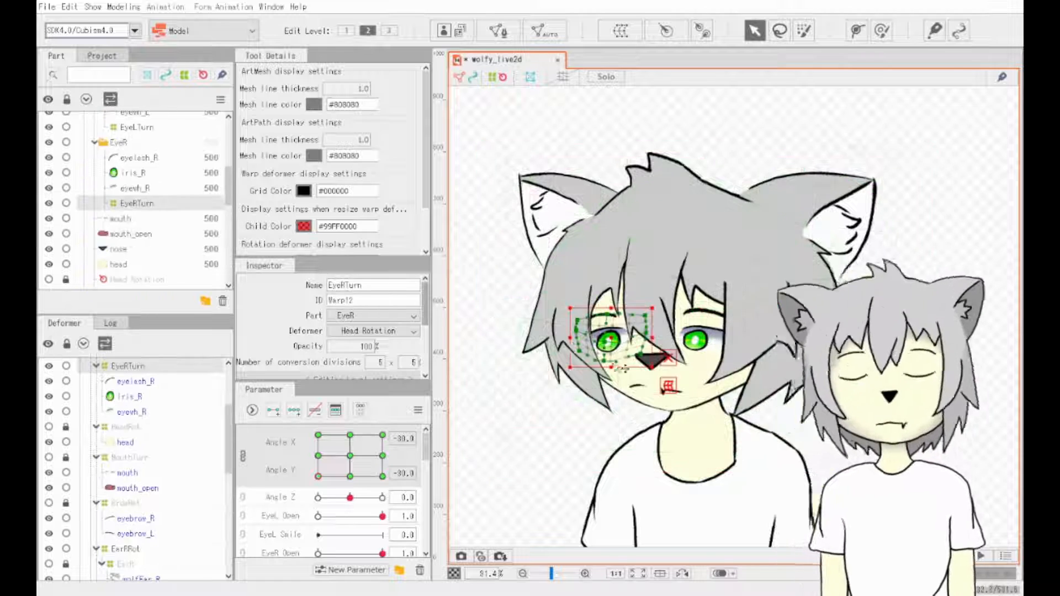
pyautogui.scroll(4, 622, 368)
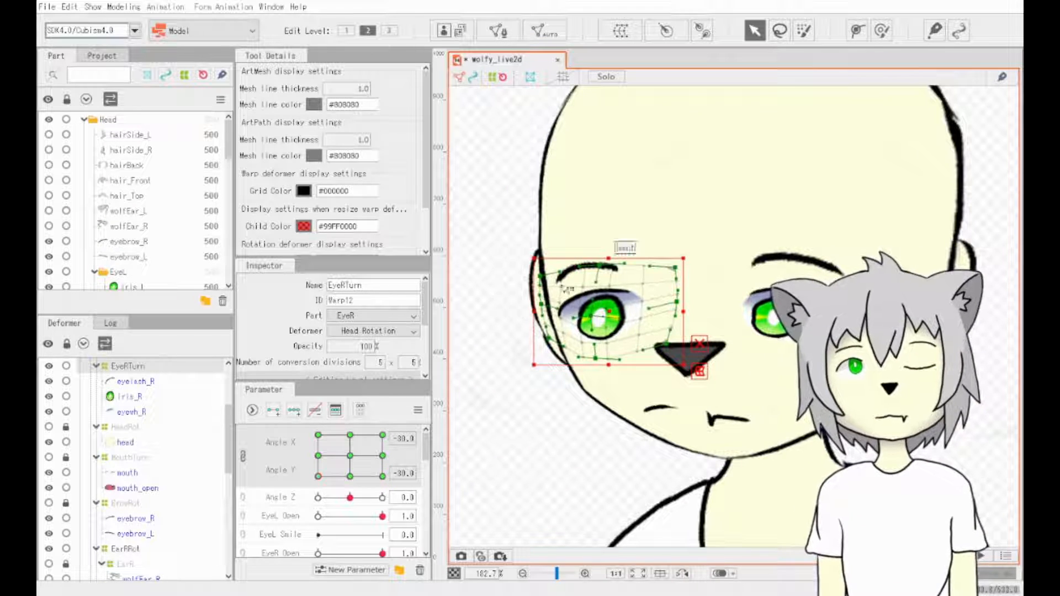
pyautogui.moveTo(540, 275); pyautogui.dragTo(546, 276)
pyautogui.moveTo(541, 304); pyautogui.dragTo(544, 307)
pyautogui.moveTo(548, 338); pyautogui.dragTo(603, 353)
pyautogui.moveTo(599, 265); pyautogui.dragTo(595, 264)
pyautogui.moveTo(675, 268); pyautogui.dragTo(671, 307)
# - Set Angle X to 30 and Angle Y to -30 and inspect the EyeLTurn deformer
pyautogui.scroll(-4, 145, 249)
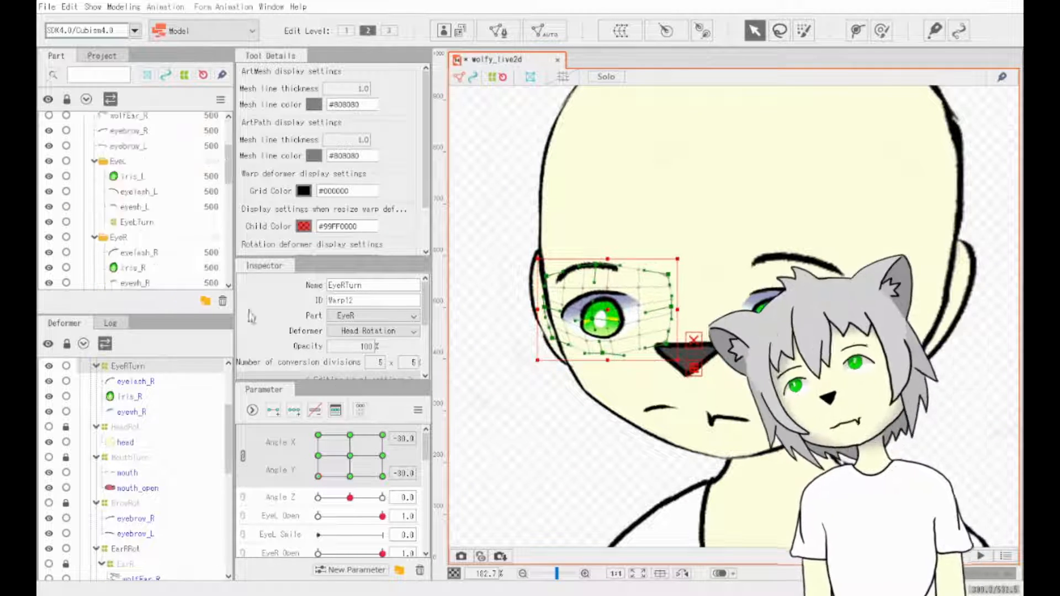
pyautogui.moveTo(318, 476); pyautogui.dragTo(382, 477)
pyautogui.scroll(-3, 160, 221)
pyautogui.click(138, 151)
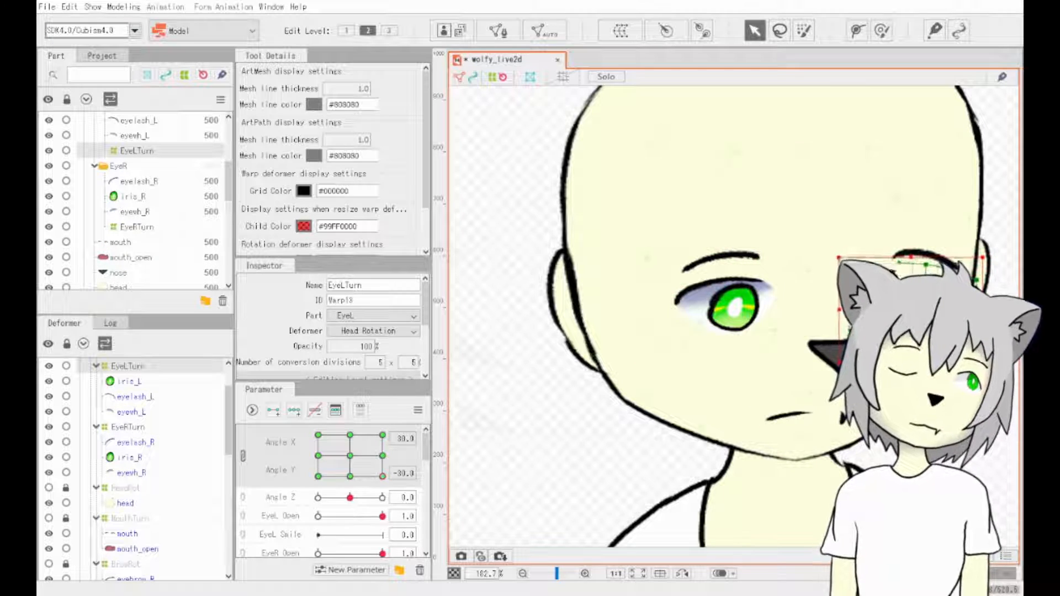
pyautogui.moveTo(383, 476); pyautogui.dragTo(318, 455)
# - Show the hair and ear meshes again and return to Angle X -30 and Angle Y -30
pyautogui.scroll(5, 78, 239)
pyautogui.moveTo(48, 133); pyautogui.dragTo(48, 224)
pyautogui.moveTo(318, 456)
pyautogui.mouseDown()
pyautogui.moveTo(383, 455)
pyautogui.moveTo(318, 477)
pyautogui.mouseUp()
pyautogui.scroll(-4, 705, 405)
pyautogui.click(585, 454)
pyautogui.scroll(3, 585, 453)
pyautogui.scroll(-8, 123, 232)
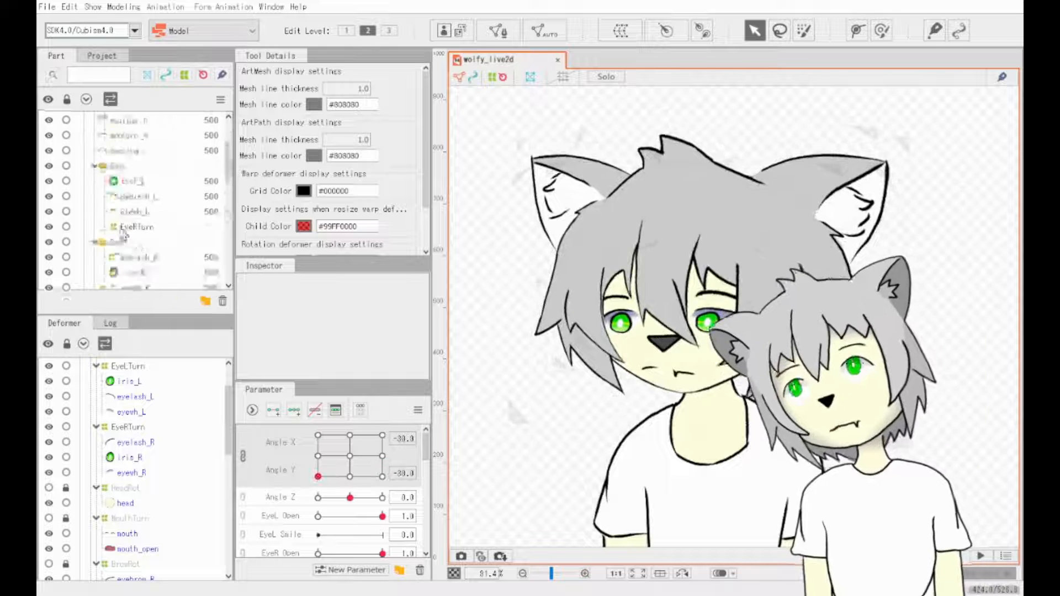
# - At Angle X -30 and Angle Y -30, pull EarLRot's center and right corner inward and raise its top and upper right points
pyautogui.click(124, 230)
pyautogui.moveTo(826, 209); pyautogui.dragTo(815, 210)
pyautogui.moveTo(726, 160); pyautogui.dragTo(721, 170)
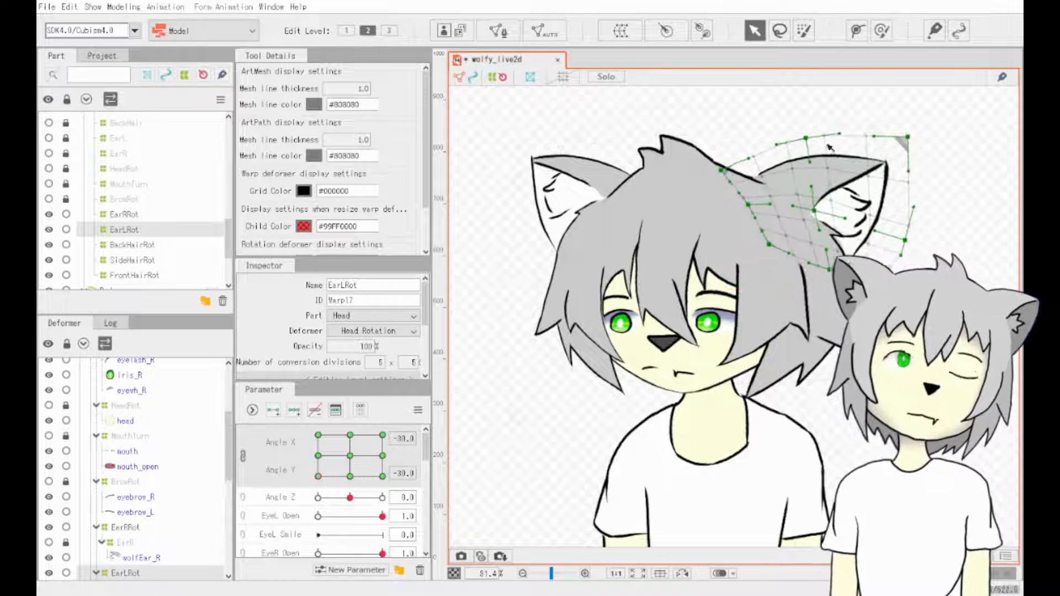
pyautogui.moveTo(805, 138); pyautogui.dragTo(790, 131)
pyautogui.moveTo(908, 136); pyautogui.dragTo(897, 115)
pyautogui.moveTo(906, 242); pyautogui.dragTo(901, 250)
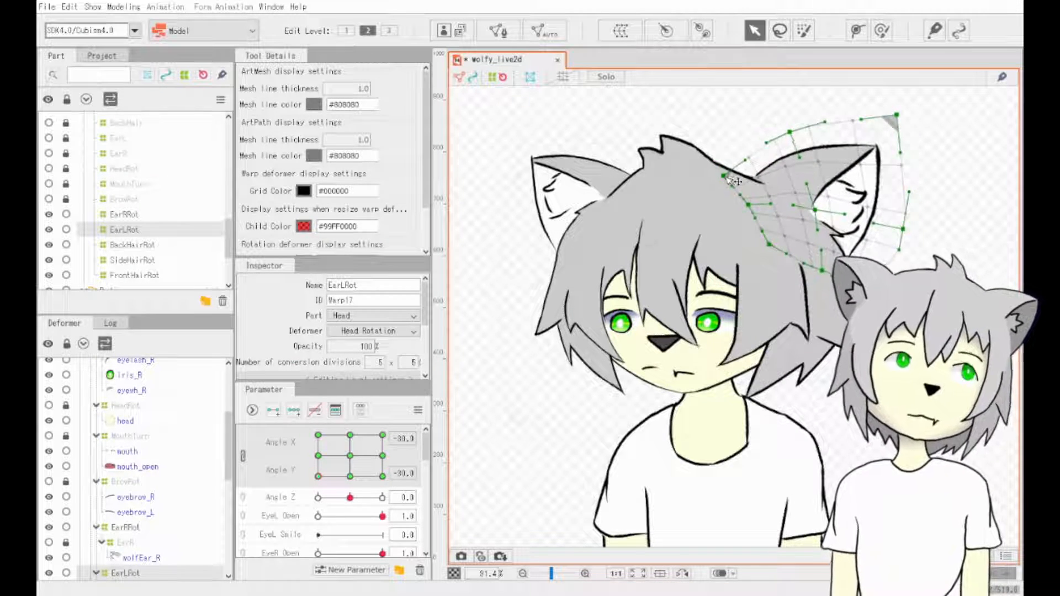
# - Reshape EarRRot at Angle X -30 and Angle Y 30, lowering its left corners and top point and adjusting its center point
pyautogui.click(124, 214)
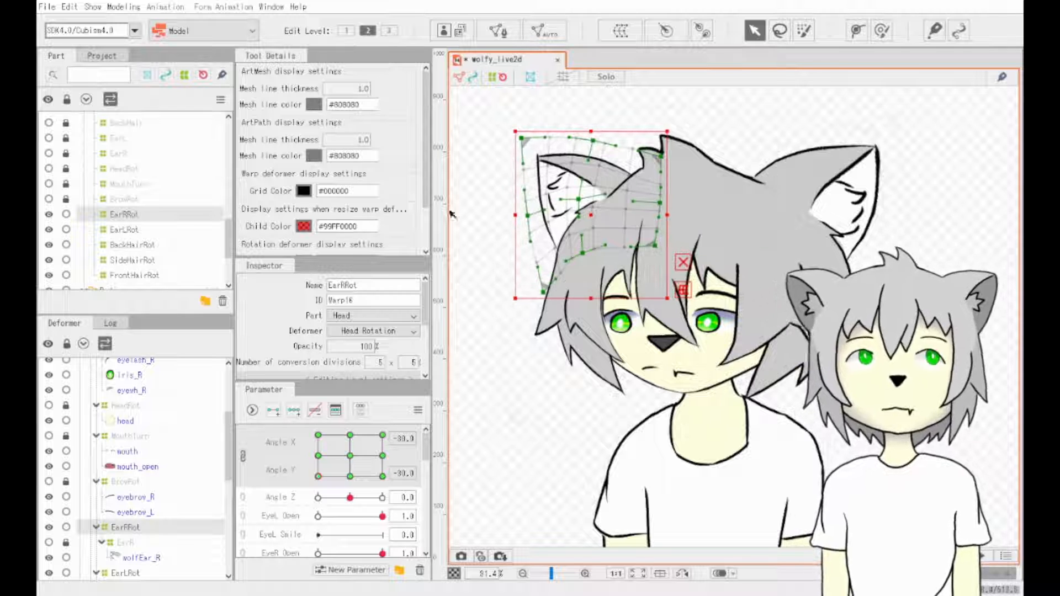
pyautogui.click(318, 436)
pyautogui.moveTo(525, 111); pyautogui.dragTo(526, 120)
pyautogui.moveTo(598, 117); pyautogui.dragTo(596, 124)
pyautogui.moveTo(544, 244); pyautogui.dragTo(544, 250)
pyautogui.moveTo(588, 176); pyautogui.dragTo(591, 172)
pyautogui.moveTo(595, 124); pyautogui.dragTo(597, 122)
# - Shift EarLRot's upper left corner, center, bottom and left edge points toward the head at Angle X -30 and Angle Y 30
pyautogui.click(125, 229)
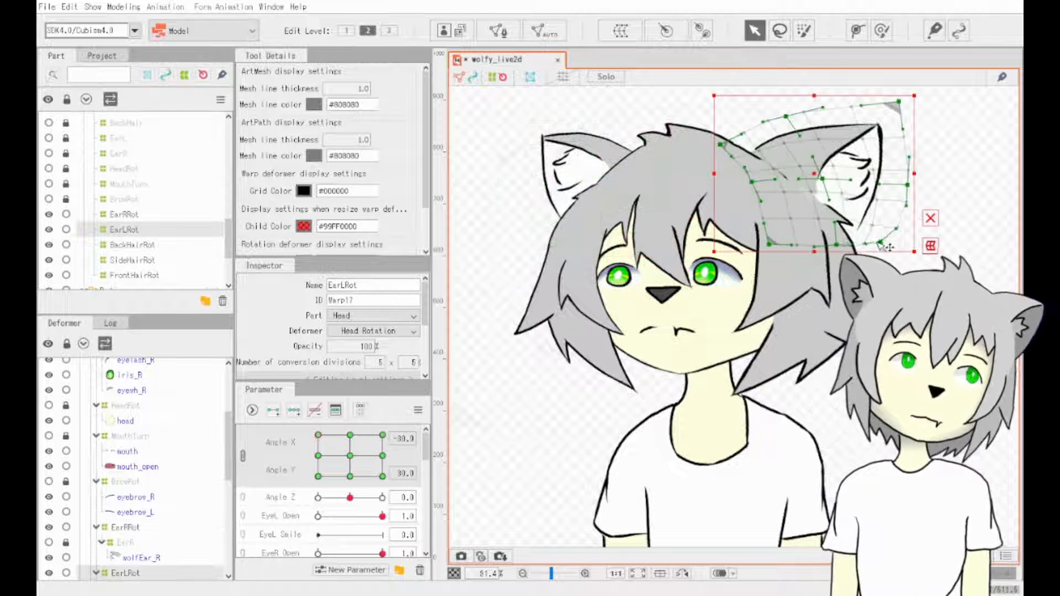
pyautogui.moveTo(721, 145); pyautogui.dragTo(716, 141)
pyautogui.moveTo(823, 179); pyautogui.dragTo(811, 180)
pyautogui.moveTo(837, 244); pyautogui.dragTo(831, 244)
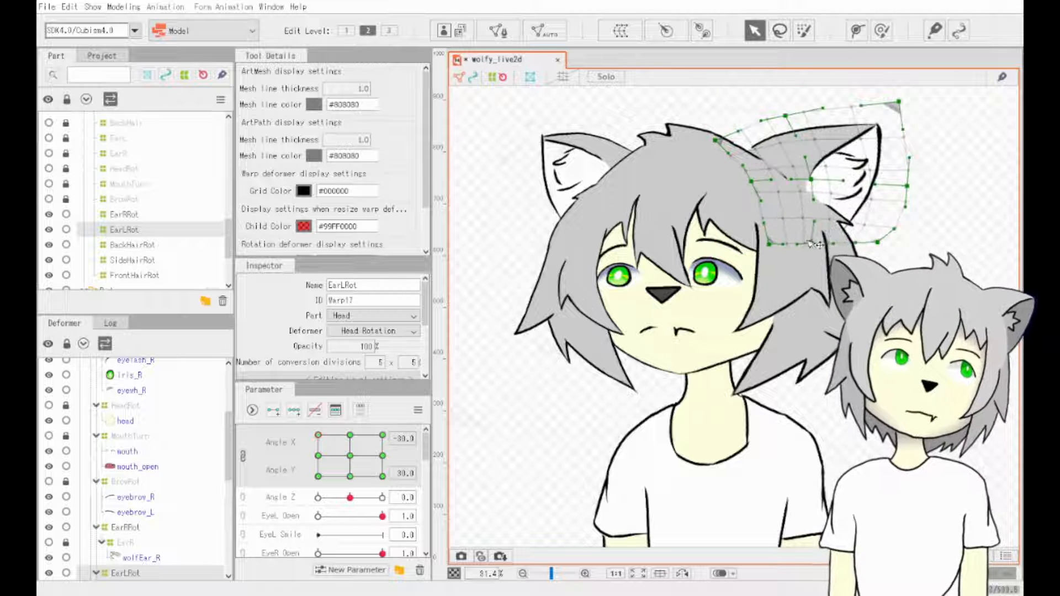
pyautogui.moveTo(710, 164); pyautogui.dragTo(707, 143)
pyautogui.moveTo(750, 191); pyautogui.dragTo(748, 192)
# - Pull EarLRot's top, upper right and right edge points inward at Angle X -30 and Angle Y 30, and adjust its bottom point
pyautogui.moveTo(789, 118); pyautogui.dragTo(784, 114)
pyautogui.moveTo(899, 101); pyautogui.dragTo(894, 98)
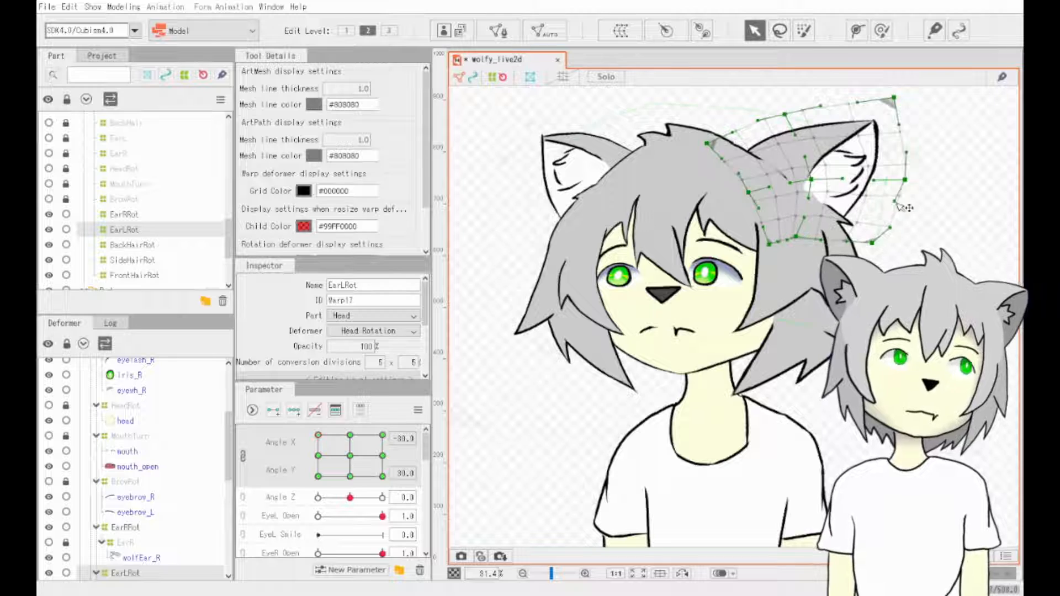
pyautogui.moveTo(905, 179); pyautogui.dragTo(901, 179)
pyautogui.moveTo(796, 237); pyautogui.dragTo(804, 239)
pyautogui.moveTo(318, 435)
pyautogui.mouseDown()
pyautogui.moveTo(354, 435)
pyautogui.moveTo(318, 435)
pyautogui.mouseUp()
pyautogui.moveTo(902, 179); pyautogui.dragTo(887, 176)
pyautogui.moveTo(894, 98); pyautogui.dragTo(885, 96)
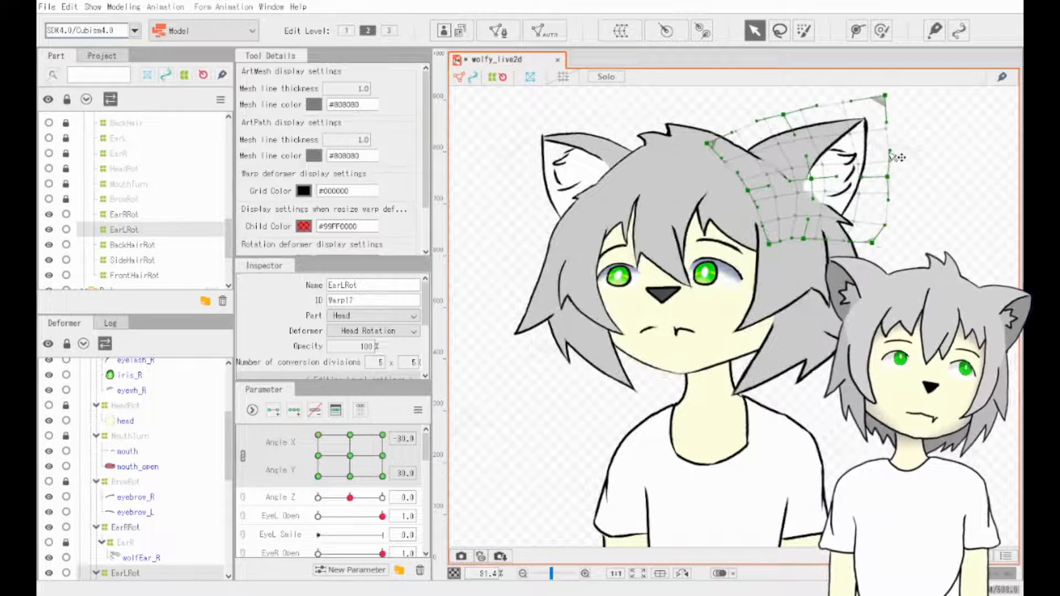
pyautogui.moveTo(318, 436)
pyautogui.mouseDown()
pyautogui.moveTo(318, 450)
pyautogui.moveTo(343, 442)
pyautogui.moveTo(318, 435)
pyautogui.mouseUp()
# - Move EarRRot's left edge outward and lower its upper left corner and center point at Angle X -30 and Angle Y 30
pyautogui.click(127, 215)
pyautogui.moveTo(535, 188); pyautogui.dragTo(529, 190)
pyautogui.moveTo(593, 133); pyautogui.dragTo(596, 131)
pyautogui.moveTo(527, 120); pyautogui.dragTo(525, 129)
pyautogui.moveTo(590, 173); pyautogui.dragTo(585, 184)
pyautogui.moveTo(318, 435)
pyautogui.mouseDown()
pyautogui.moveTo(353, 435)
pyautogui.moveTo(318, 436)
pyautogui.mouseUp()
pyautogui.moveTo(585, 183); pyautogui.dragTo(586, 192)
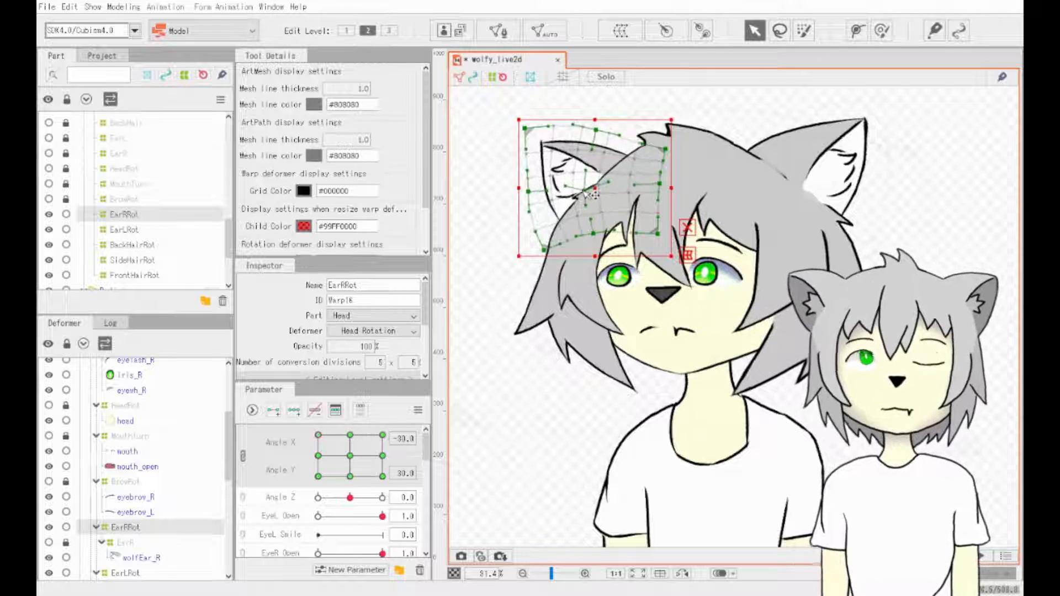
pyautogui.rightClick(331, 433)
pyautogui.moveTo(318, 435)
pyautogui.mouseDown()
pyautogui.moveTo(382, 435)
pyautogui.moveTo(318, 435)
pyautogui.mouseUp()
# - Check EyeLTurn and nudge EyeRTurn's left side slightly inward at Angle X -30 and Angle Y 30
pyautogui.scroll(4, 133, 260)
pyautogui.click(138, 119)
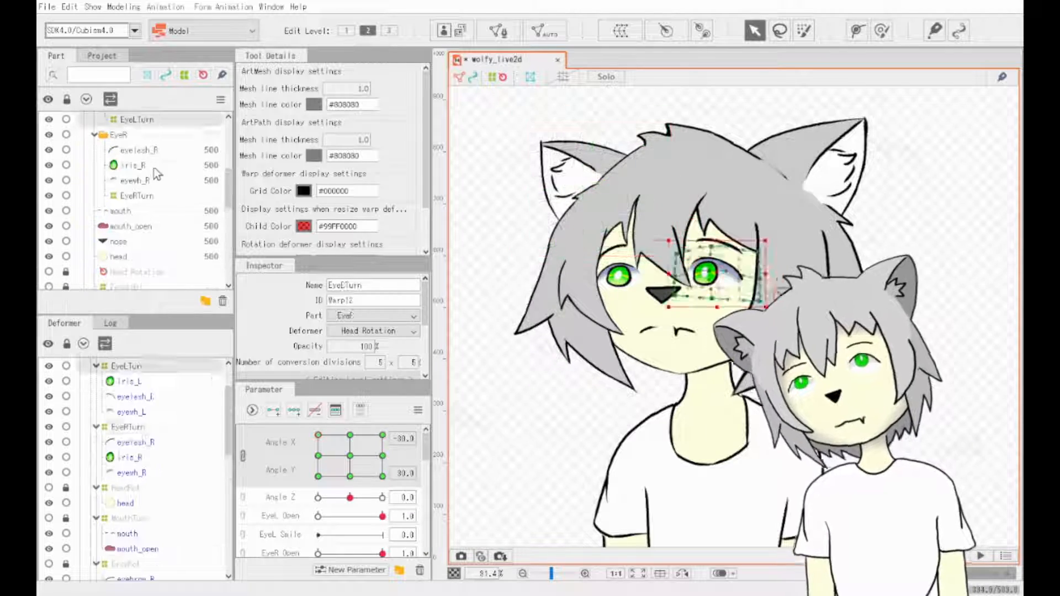
pyautogui.click(137, 196)
pyautogui.scroll(6, 598, 288)
pyautogui.moveTo(563, 273); pyautogui.dragTo(569, 273)
pyautogui.scroll(-6, 577, 396)
pyautogui.click(525, 497)
# - Set Angle X and Angle Y to 30, check EarLRot and move EarRRot's left edge point slightly inward
pyautogui.moveTo(319, 436); pyautogui.dragTo(424, 425)
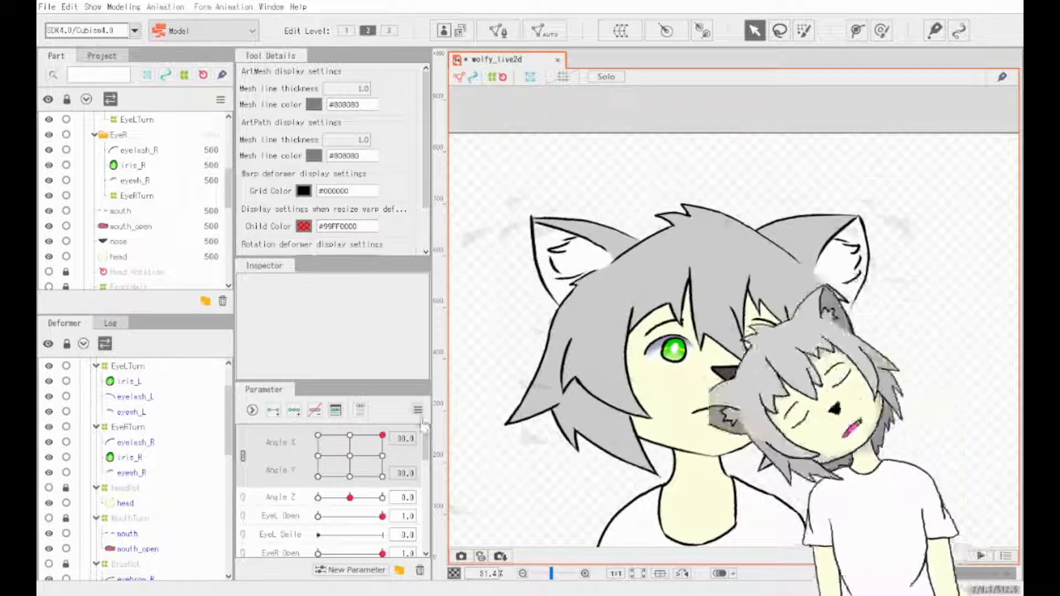
pyautogui.scroll(-5, 138, 187)
pyautogui.click(124, 241)
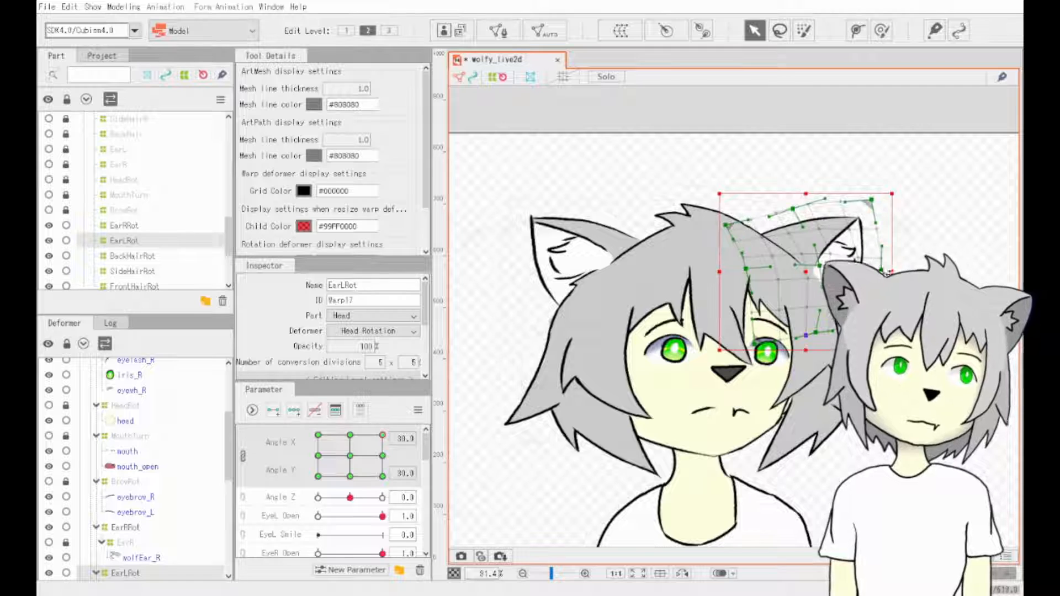
pyautogui.click(124, 225)
pyautogui.moveTo(513, 279); pyautogui.dragTo(518, 278)
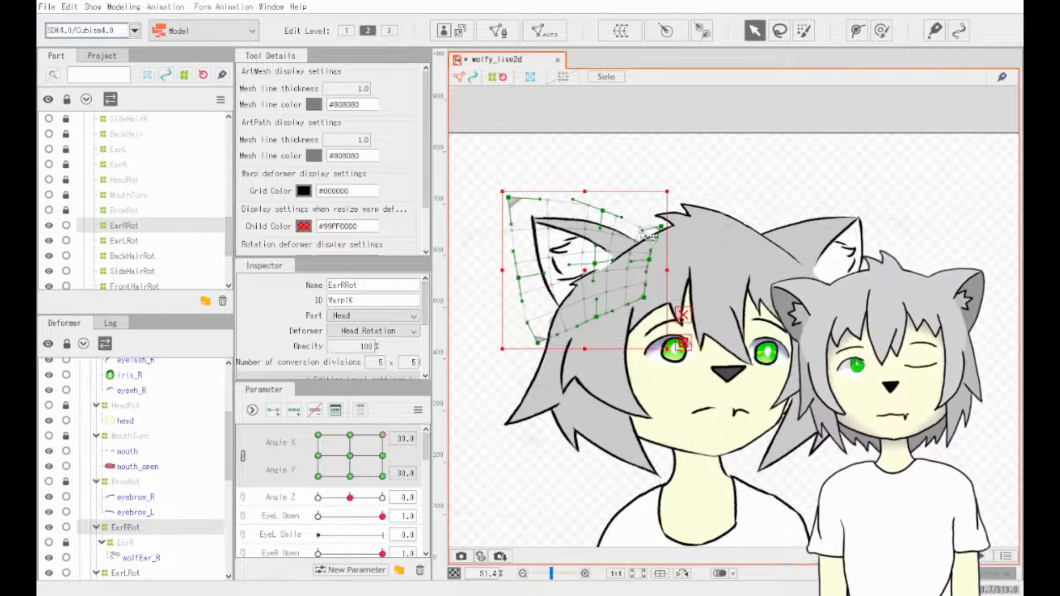
# - Set Angle X to 30 and Angle Y to -30, check EarLRot and nudge EarRRot's upper left corner inward
pyautogui.moveTo(382, 435); pyautogui.dragTo(383, 477)
pyautogui.click(814, 255)
pyautogui.scroll(-5, 156, 241)
pyautogui.click(130, 244)
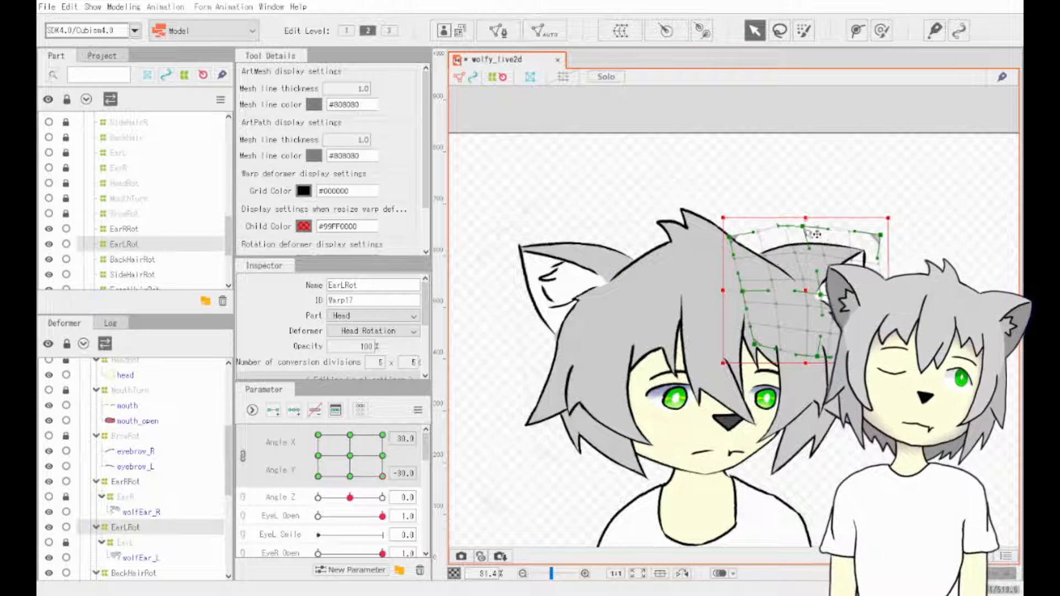
pyautogui.click(507, 235)
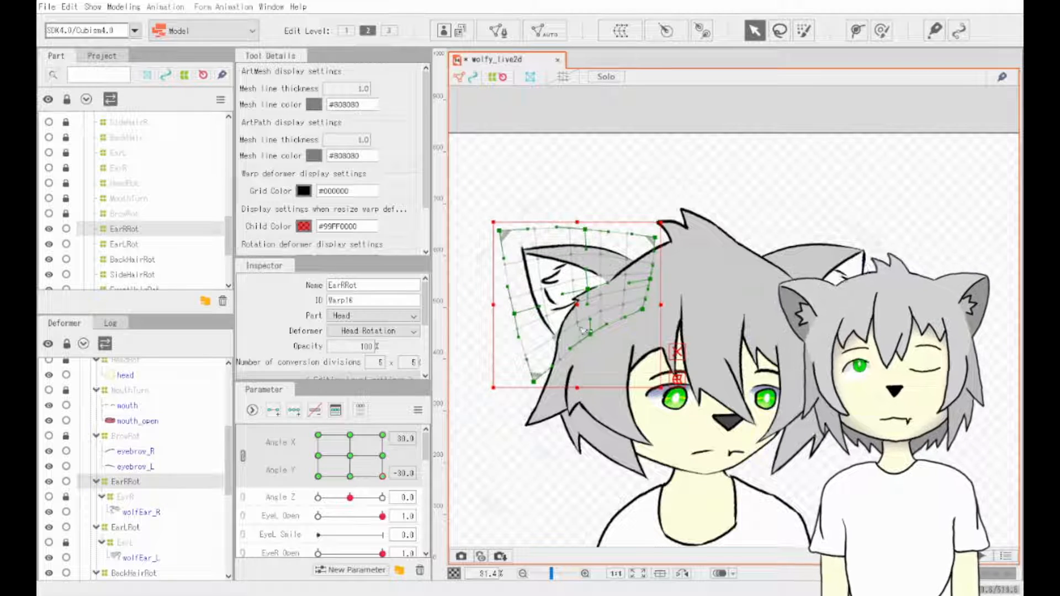
pyautogui.click(496, 458)
# - Return to Angle X -30 and Angle Y -30 and select the FrontHairRot deformer
pyautogui.moveTo(383, 477); pyautogui.dragTo(319, 478)
pyautogui.scroll(-3, 142, 185)
pyautogui.click(141, 181)
pyautogui.moveTo(865, 210); pyautogui.dragTo(883, 125)
pyautogui.click(485, 343)
pyautogui.hotkey('ctrl', 'z')
pyautogui.hotkey('ctrl', 'z')
# - Adjust FrontHairRot's top points, upper left corner and left edge at Angle X -30 and Angle Y -30 to round the hair
pyautogui.moveTo(734, 193); pyautogui.dragTo(739, 189)
pyautogui.moveTo(626, 190); pyautogui.dragTo(629, 187)
pyautogui.moveTo(566, 214); pyautogui.dragTo(565, 189)
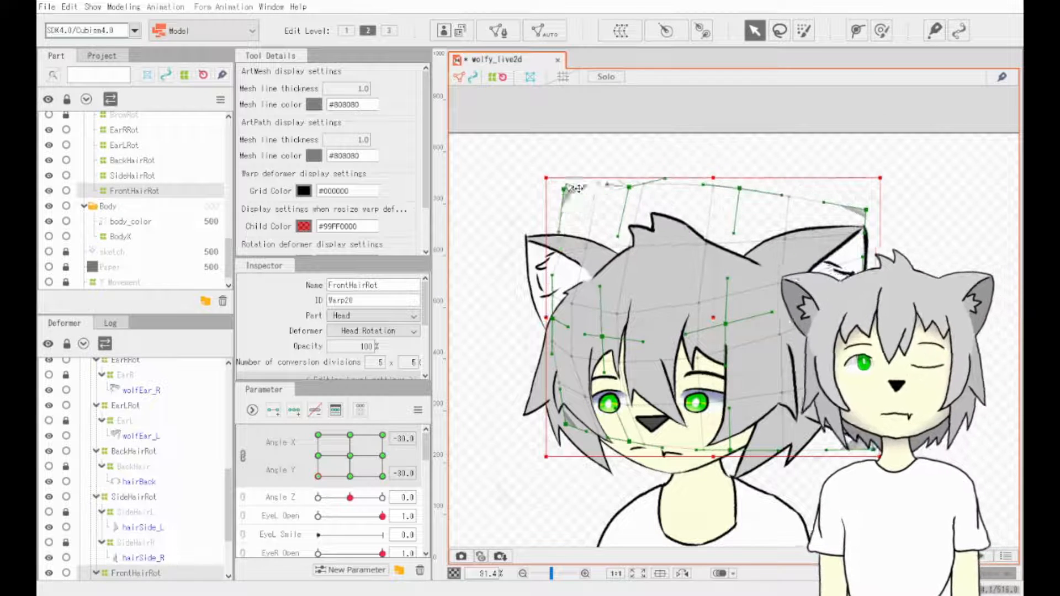
pyautogui.moveTo(739, 189); pyautogui.dragTo(739, 190)
pyautogui.moveTo(628, 188); pyautogui.dragTo(629, 185)
pyautogui.moveTo(552, 319); pyautogui.dragTo(553, 317)
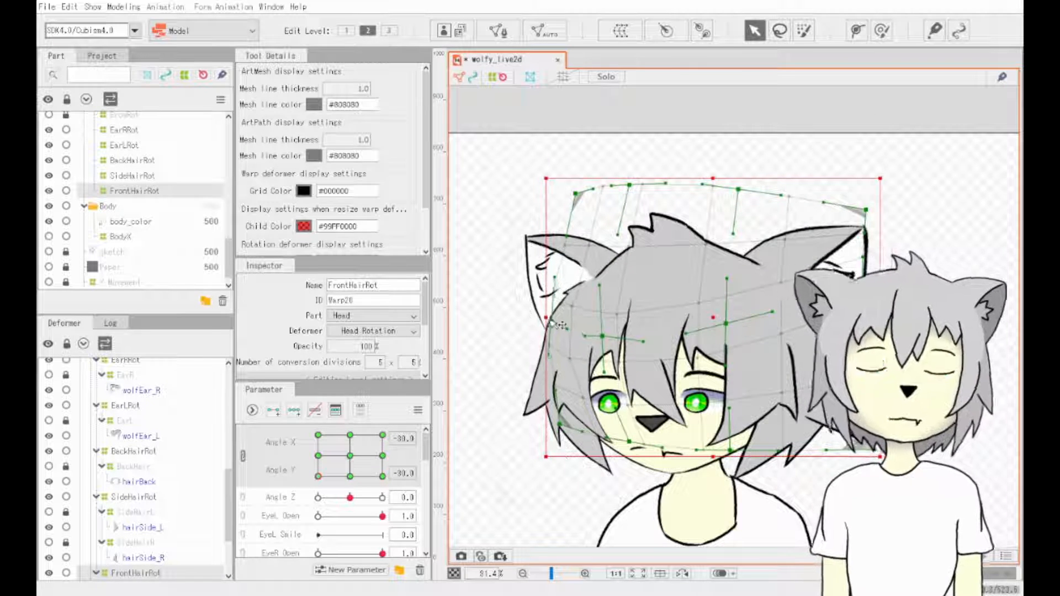
# - Shift FrontHairRot's bottom and center points toward the facing side at Angle X 30 and Angle Y -30
pyautogui.moveTo(341, 468); pyautogui.dragTo(382, 476)
pyautogui.moveTo(685, 443); pyautogui.dragTo(704, 446)
pyautogui.moveTo(647, 331); pyautogui.dragTo(658, 333)
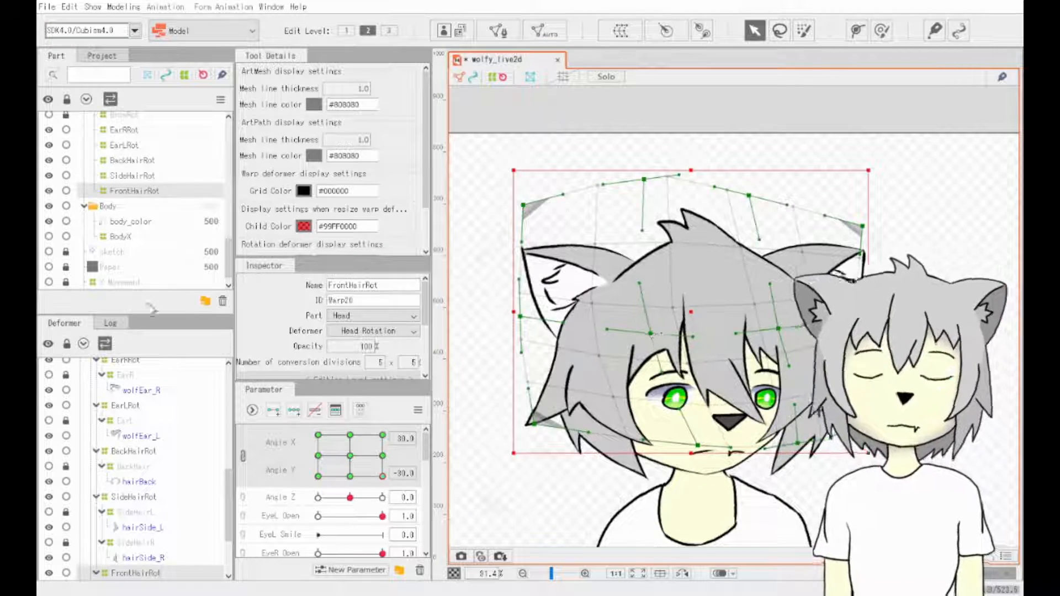
# - Move SideHairRot's inner points toward the facing side and slightly up at Angle X 30 and Angle Y -30
pyautogui.click(133, 175)
pyautogui.moveTo(697, 362); pyautogui.dragTo(719, 352)
pyautogui.moveTo(692, 430); pyautogui.dragTo(717, 418)
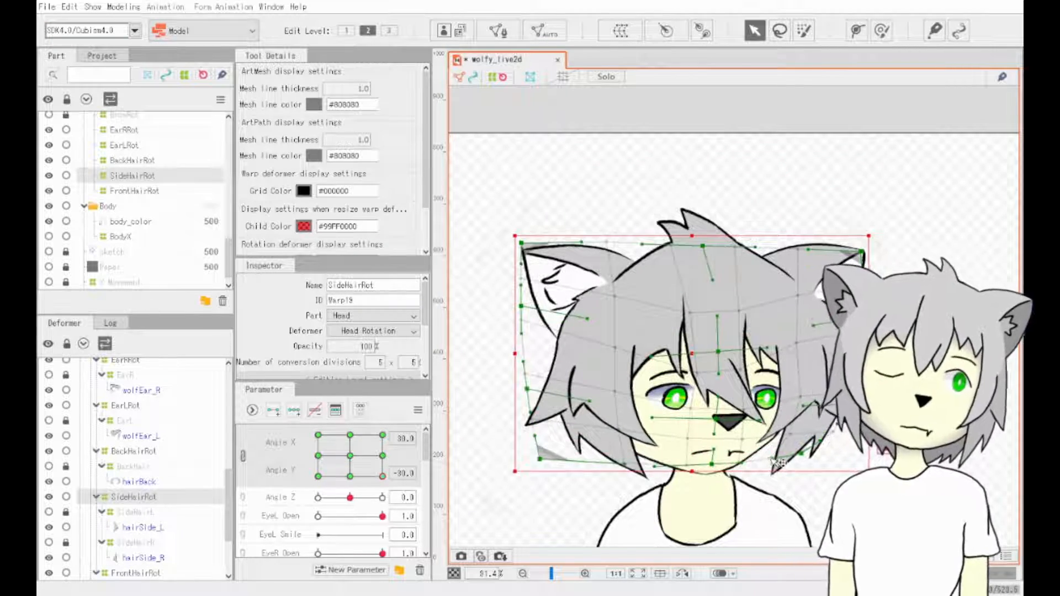
# - Inspect EyeLTurn and EyeRTurn up close at Angle X -30, comparing Angle Y 0 with Angle Y -30
pyautogui.moveTo(383, 476); pyautogui.dragTo(318, 457)
pyautogui.scroll(8, 133, 225)
pyautogui.click(149, 201)
pyautogui.scroll(3, 152, 196)
pyautogui.click(144, 274)
pyautogui.scroll(5, 681, 381)
pyautogui.moveTo(530, 470); pyautogui.dragTo(671, 403)
pyautogui.moveTo(318, 456); pyautogui.dragTo(318, 475)
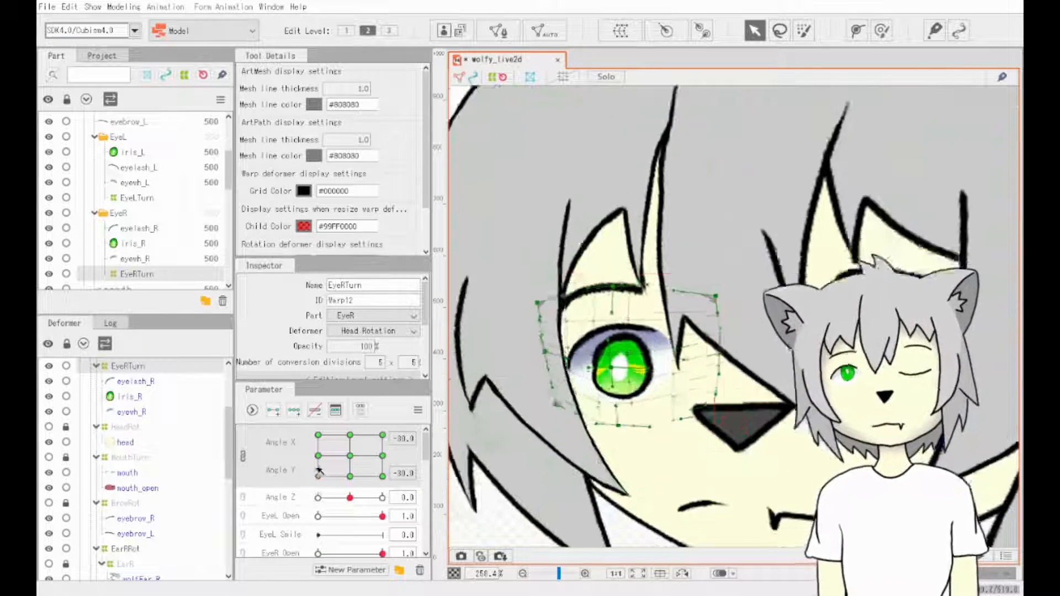
# - Refine SideHairRot's inner points at Angle X -30 and Angle Y -30, and switch to Angle X 30 and Angle Y -30
pyautogui.scroll(-4, 140, 221)
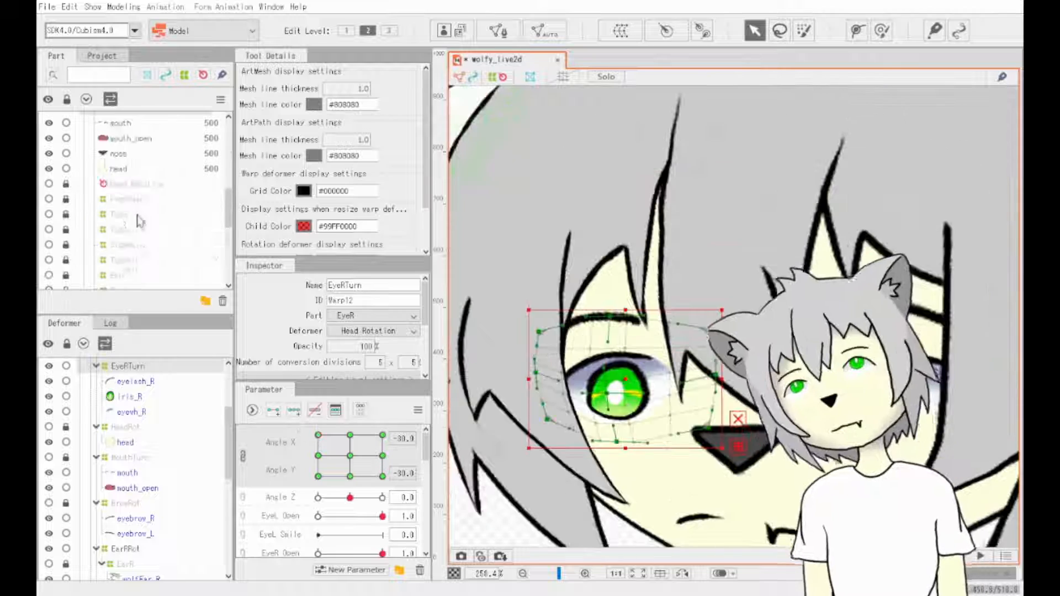
pyautogui.scroll(-4, 138, 221)
pyautogui.click(137, 234)
pyautogui.scroll(-5, 542, 375)
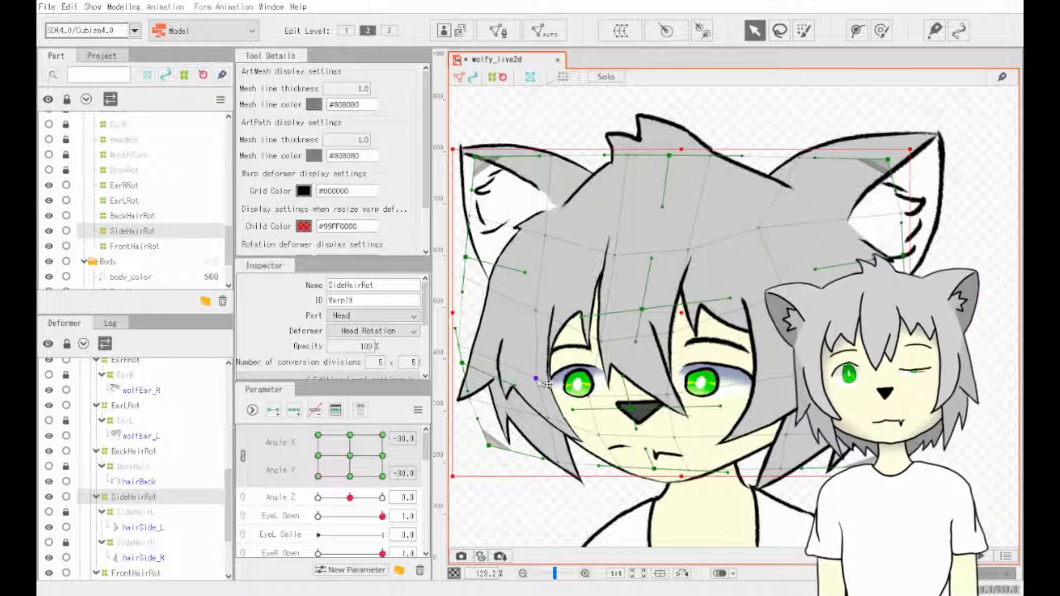
pyautogui.moveTo(318, 477); pyautogui.dragTo(382, 477)
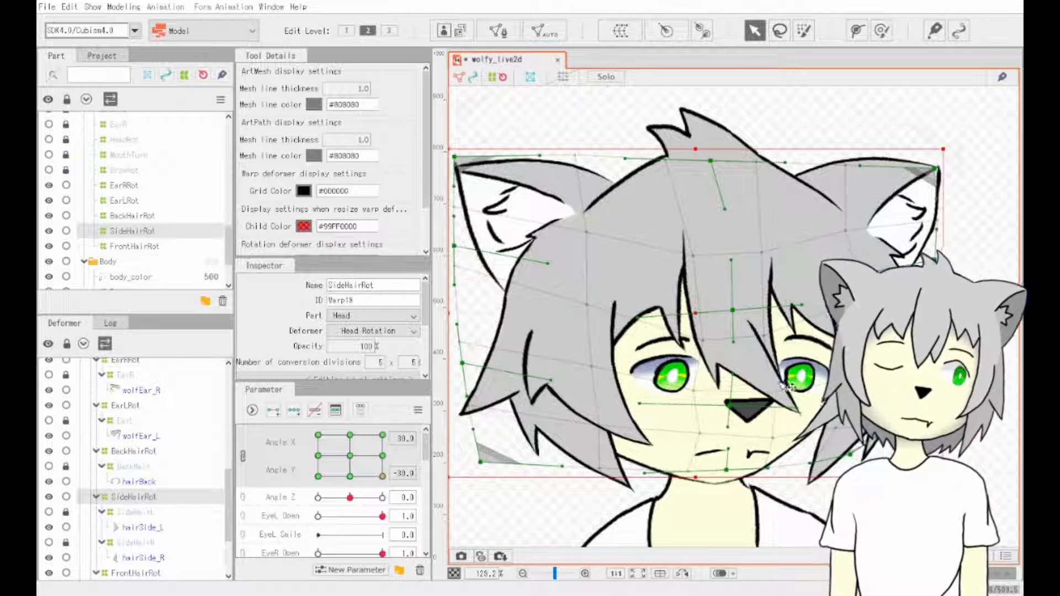
# - Compare SideHairRot's shape across the corner poses and inspect its inner points at Angle X 30 and Angle Y 30
pyautogui.click(383, 475)
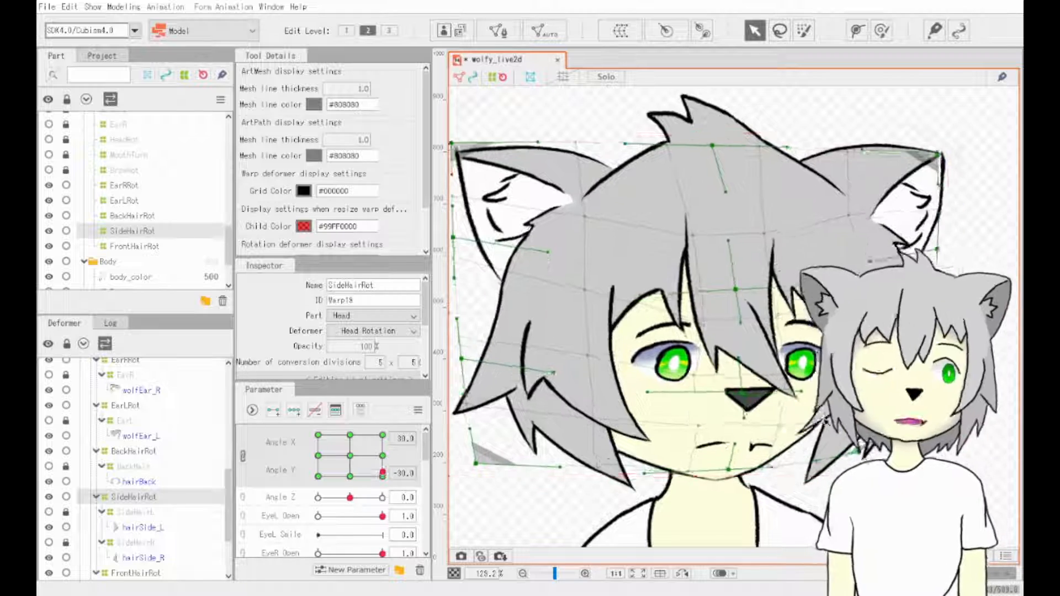
pyautogui.moveTo(383, 477); pyautogui.dragTo(318, 476)
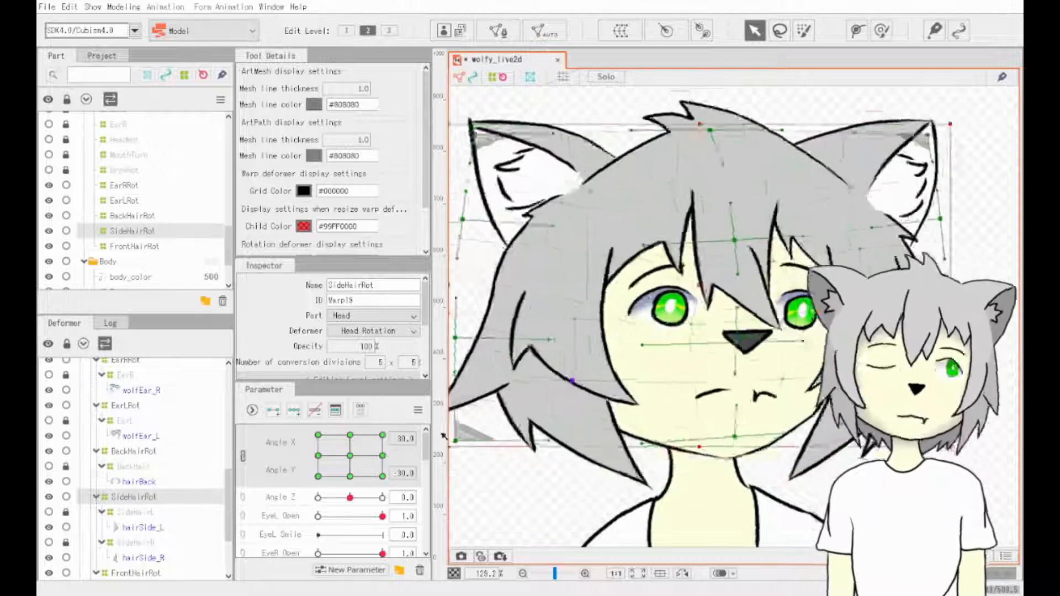
pyautogui.click(654, 250)
pyautogui.click(655, 249)
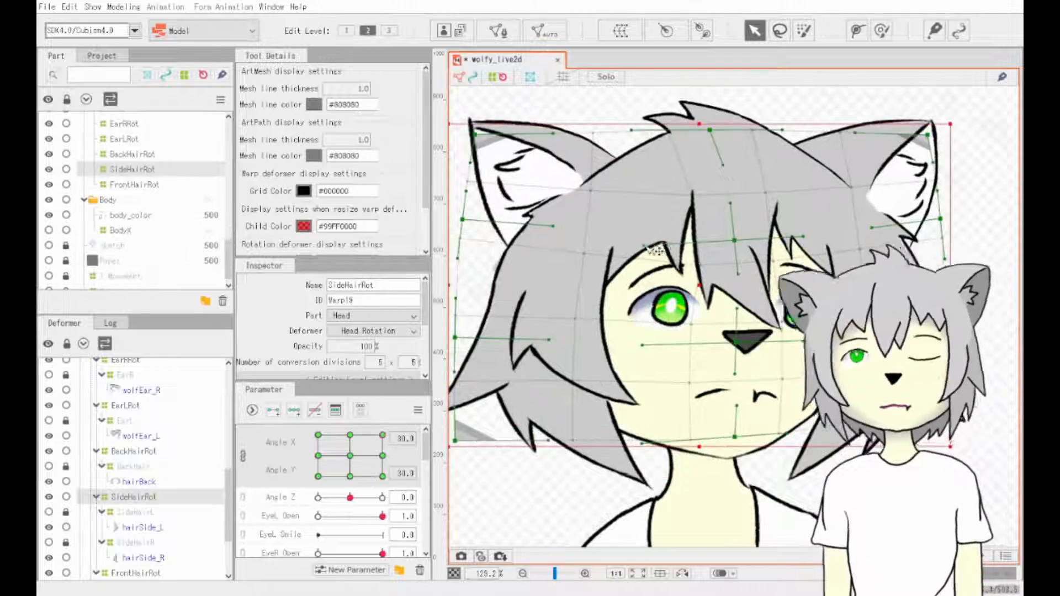
# - Pull BackHairRot's lower left corner downward at Angle X -30 and Angle Y -30, and switch to Angle X 30
pyautogui.moveTo(382, 435); pyautogui.dragTo(363, 482)
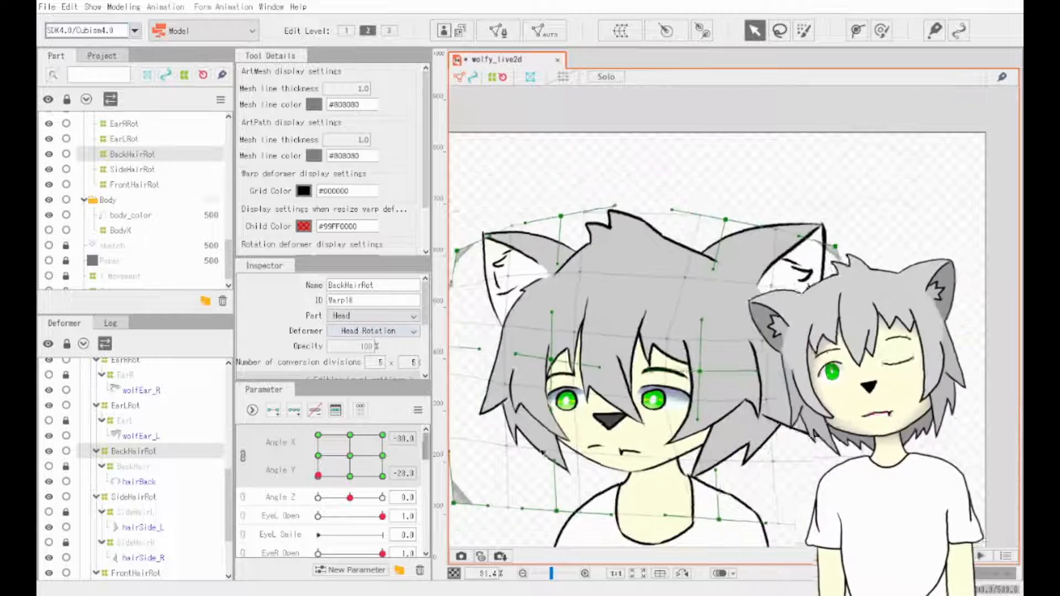
pyautogui.moveTo(318, 476); pyautogui.dragTo(352, 458)
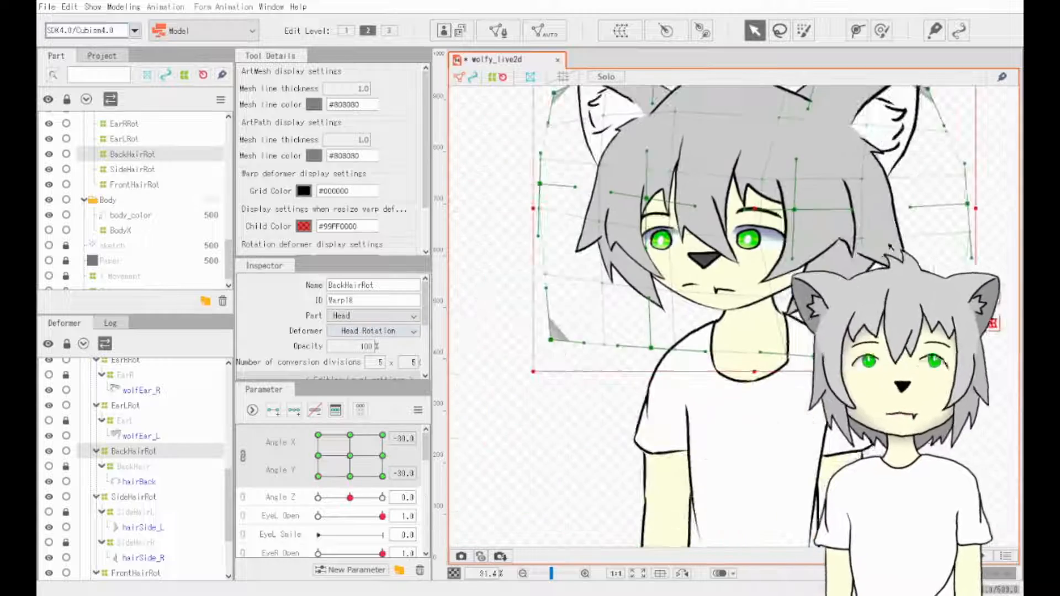
pyautogui.moveTo(551, 340); pyautogui.dragTo(545, 357)
pyautogui.moveTo(334, 478); pyautogui.dragTo(383, 476)
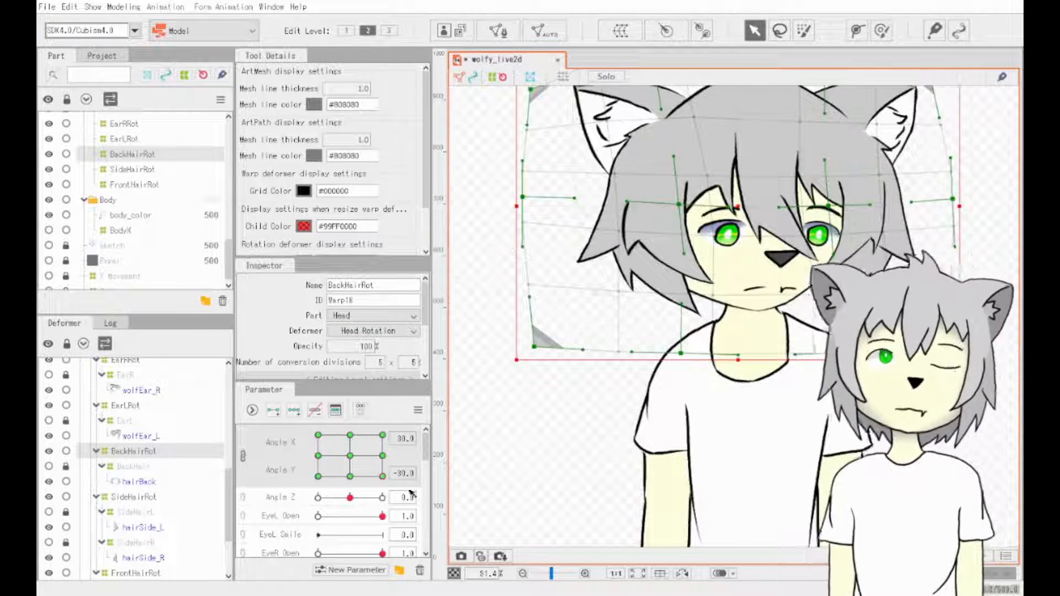
# - Compare the back hair across the corner poses, especially Angle X -30 with Angle Y at -30 and 30
pyautogui.click(382, 435)
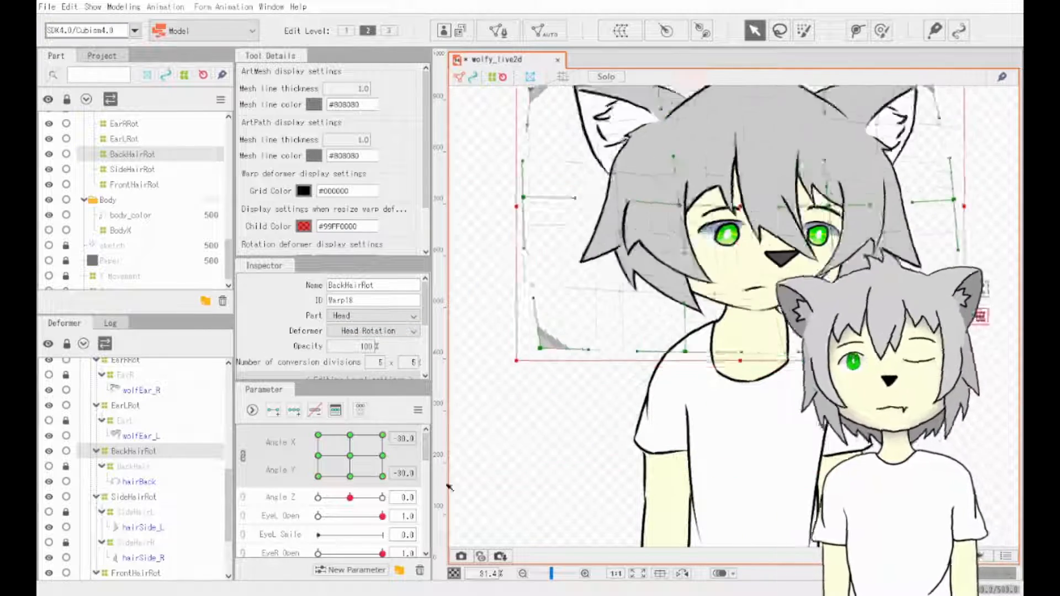
pyautogui.moveTo(706, 359); pyautogui.dragTo(698, 439)
pyautogui.click(318, 435)
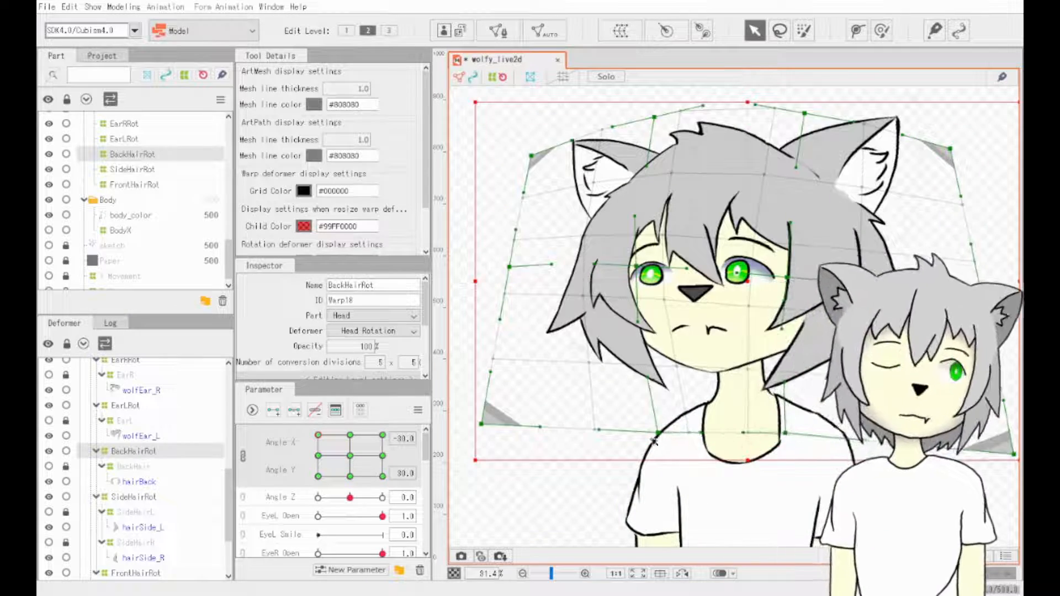
pyautogui.click(318, 476)
pyautogui.click(318, 435)
pyautogui.press('Escape')
pyautogui.scroll(-2, 707, 317)
pyautogui.moveTo(706, 387); pyautogui.dragTo(699, 304)
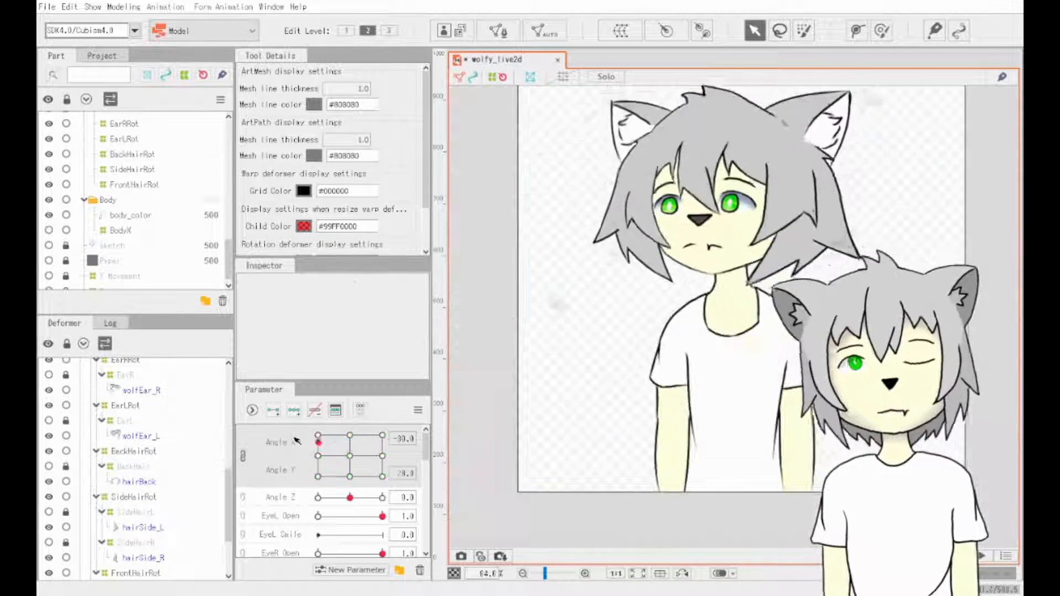
# - Lower BackHairRot's bottom left points at Angle X -30 and Angle Y 30, and adjust them at Angle X 30 and Angle Y 30
pyautogui.moveTo(318, 437); pyautogui.dragTo(183, 338)
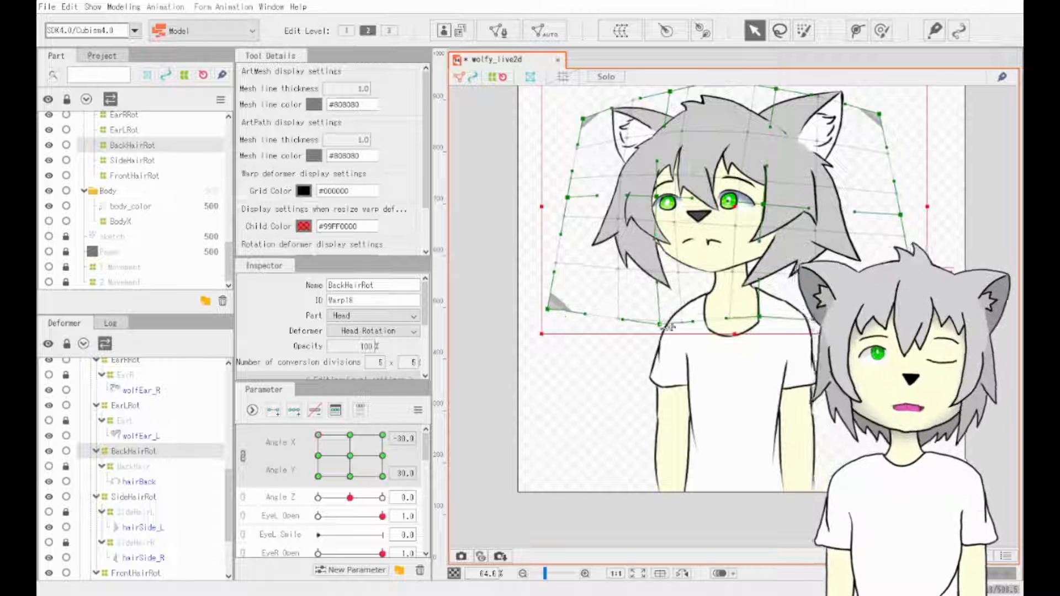
pyautogui.moveTo(548, 310); pyautogui.dragTo(547, 317)
pyautogui.moveTo(665, 313); pyautogui.dragTo(661, 316)
pyautogui.click(383, 435)
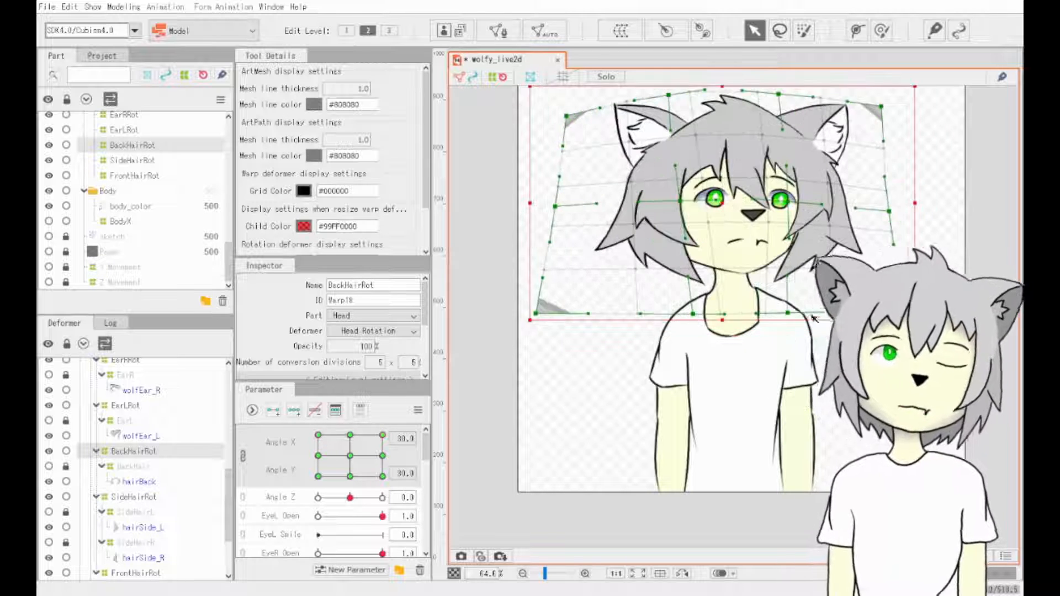
pyautogui.moveTo(539, 311); pyautogui.dragTo(581, 318)
# - Nudge BackHairRot's lower left corner down at Angle X -30 and Angle Y -30, and return to Angle X 30 and Angle Y 30
pyautogui.click(383, 477)
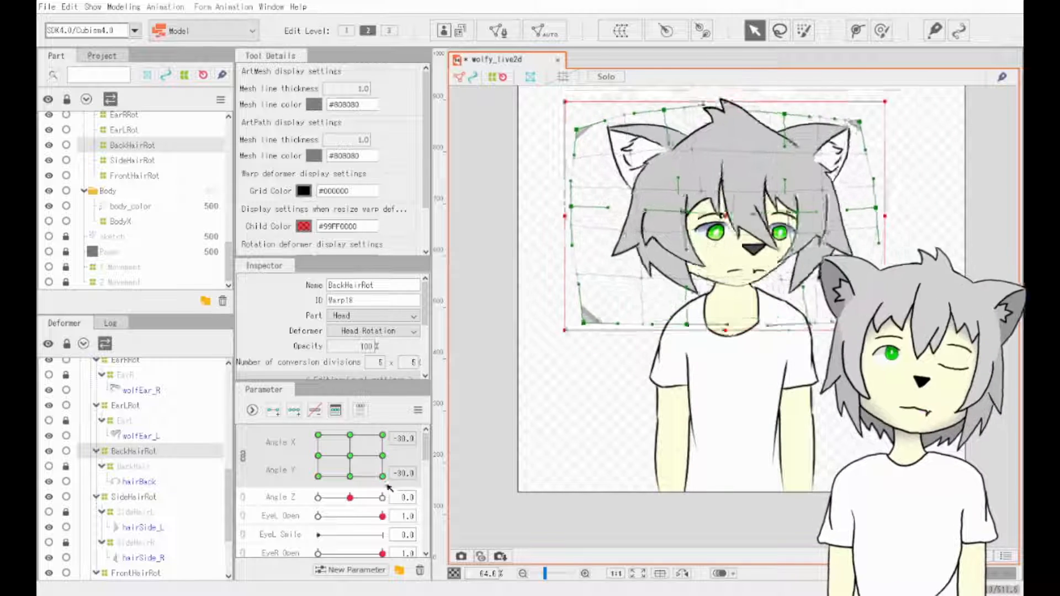
pyautogui.moveTo(383, 476); pyautogui.dragTo(318, 476)
pyautogui.moveTo(585, 314); pyautogui.dragTo(582, 320)
pyautogui.moveTo(319, 477); pyautogui.dragTo(400, 468)
pyautogui.click(383, 435)
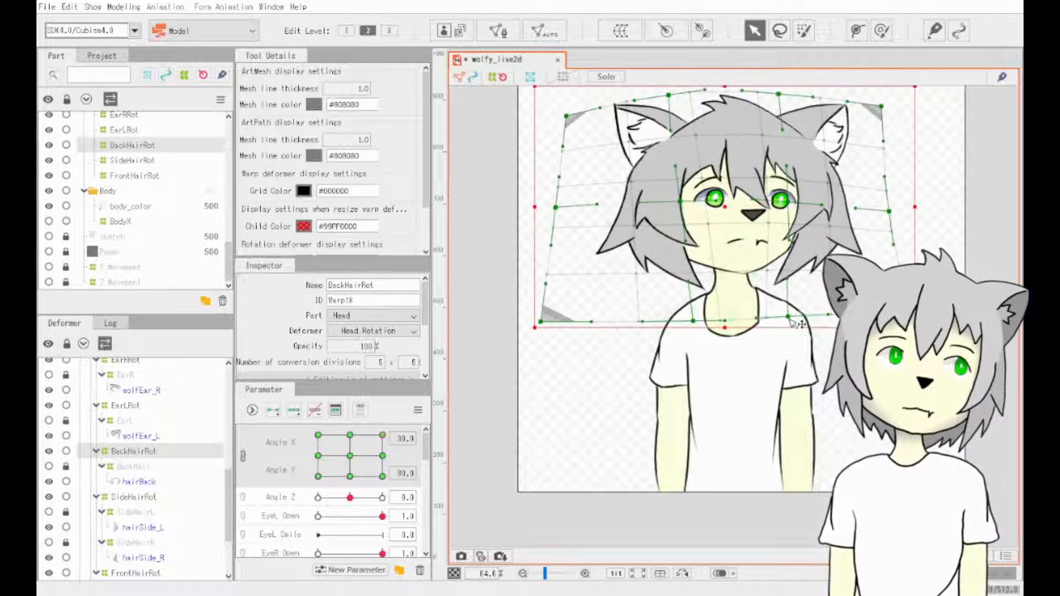
# - Compare SideHairRot at Angle X 30 and -30 with Angle Y -30, raising its upper edge slightly at Angle X -30
pyautogui.click(806, 265)
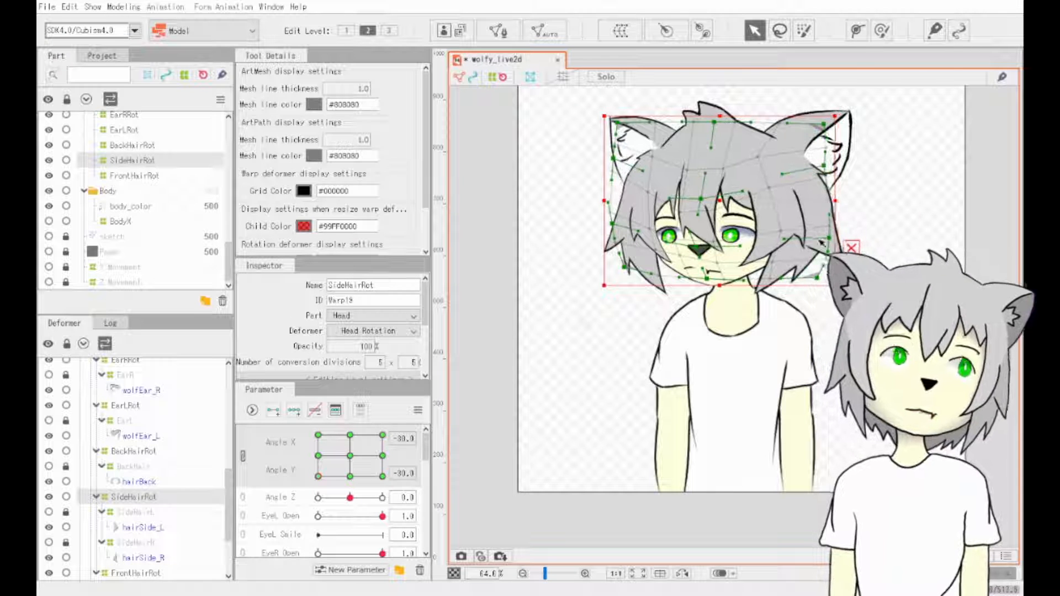
pyautogui.click(382, 476)
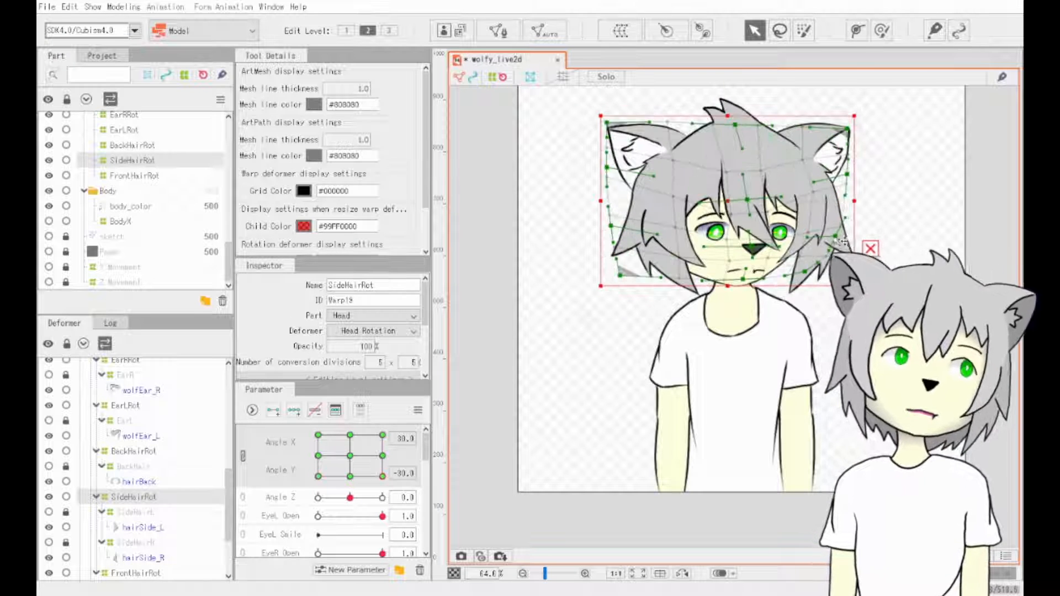
pyautogui.moveTo(383, 477)
pyautogui.mouseDown()
pyautogui.moveTo(317, 444)
pyautogui.moveTo(318, 477)
pyautogui.moveTo(310, 429)
pyautogui.moveTo(318, 477)
pyautogui.mouseUp()
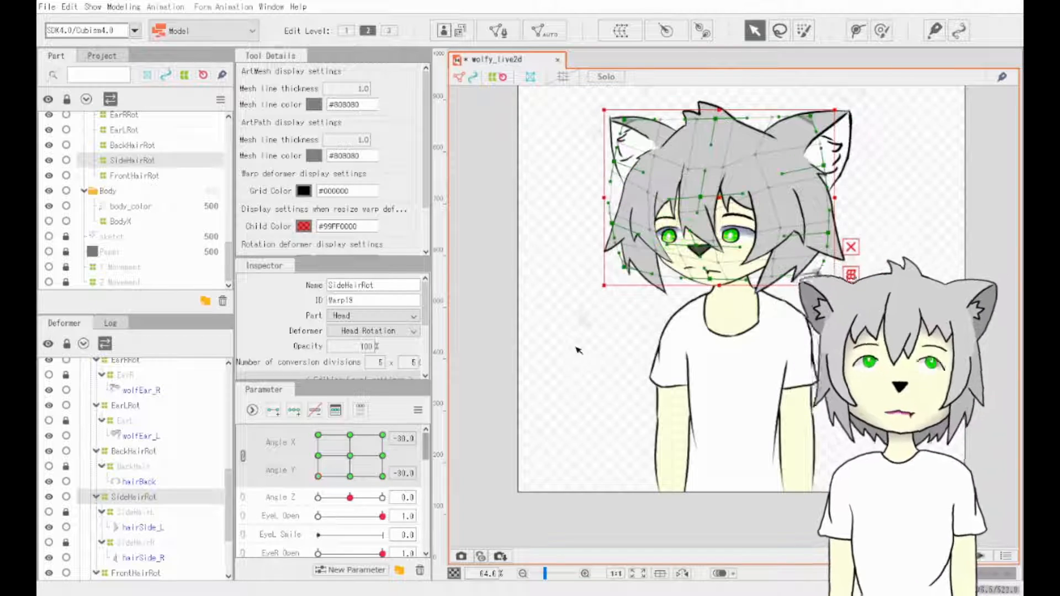
pyautogui.click(581, 331)
# - Check the BackHairRot warp, return Angle X and Angle Y to 0, and save the model
pyautogui.click(133, 451)
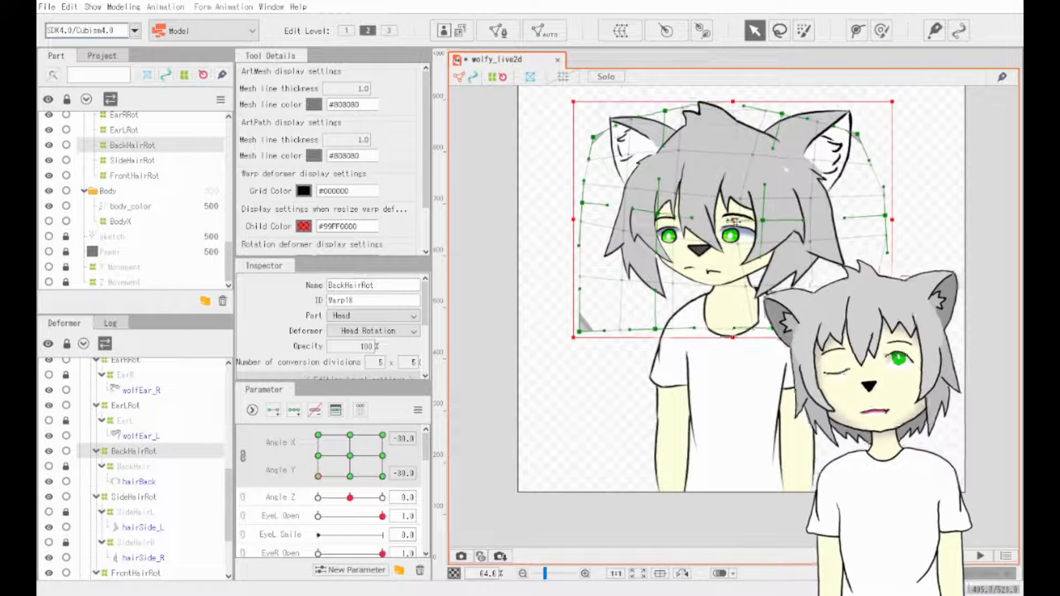
pyautogui.click(135, 573)
pyautogui.keyDown('shift'); pyautogui.click(140, 227); pyautogui.keyUp('shift')
pyautogui.moveTo(318, 477); pyautogui.dragTo(350, 459)
pyautogui.click(478, 446)
pyautogui.hotkey('ctrl', 's')
pyautogui.moveTo(556, 330); pyautogui.dragTo(546, 385)
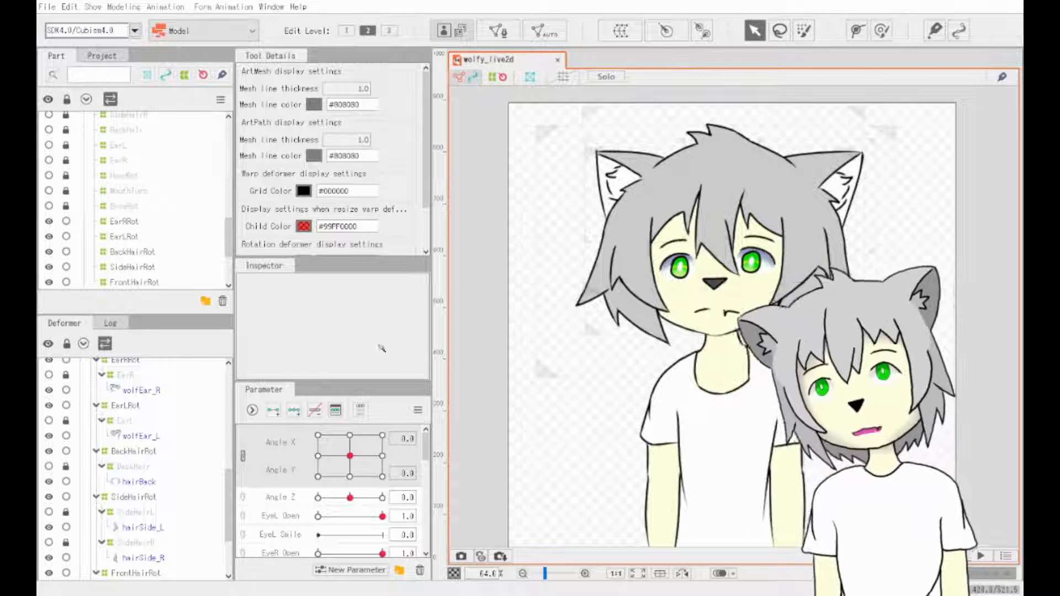
# - Preview the gaze and head turn by moving Eyeball X/Y to an upper corner and sweeping Angle X/Y
pyautogui.scroll(10, 138, 205)
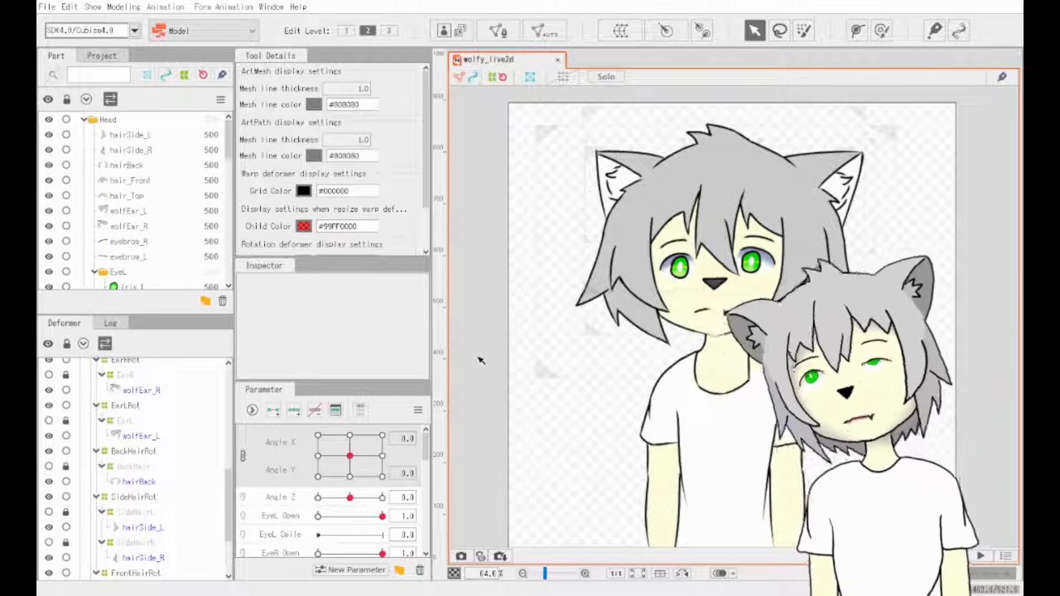
pyautogui.scroll(-2, 355, 480)
pyautogui.moveTo(350, 501); pyautogui.dragTo(296, 476)
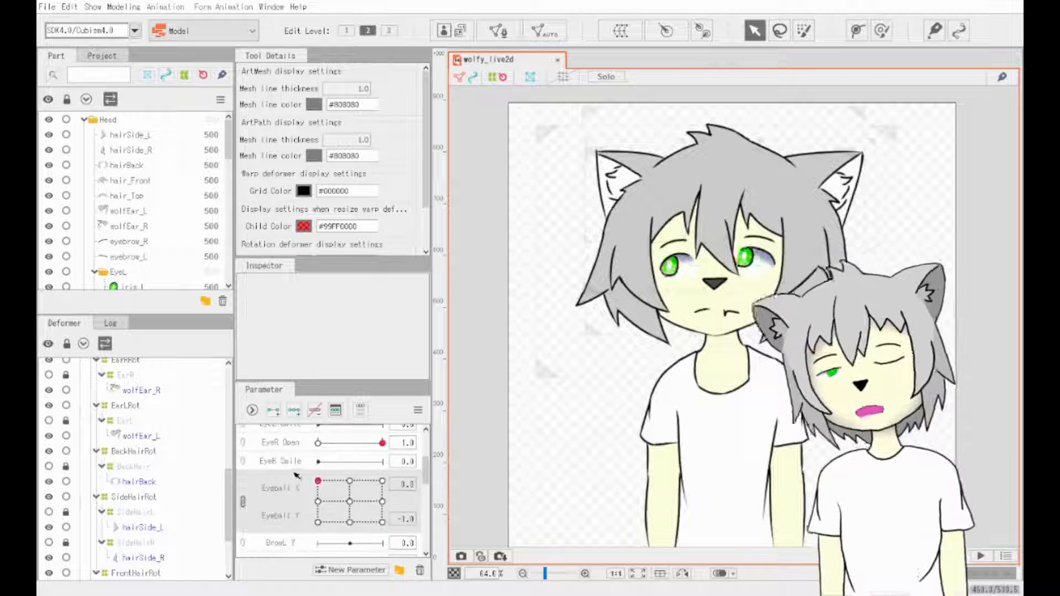
pyautogui.scroll(2, 309, 472)
pyautogui.moveTo(350, 456); pyautogui.dragTo(384, 481)
pyautogui.scroll(-1, 359, 512)
pyautogui.moveTo(381, 537); pyautogui.dragTo(319, 472)
pyautogui.scroll(1, 319, 473)
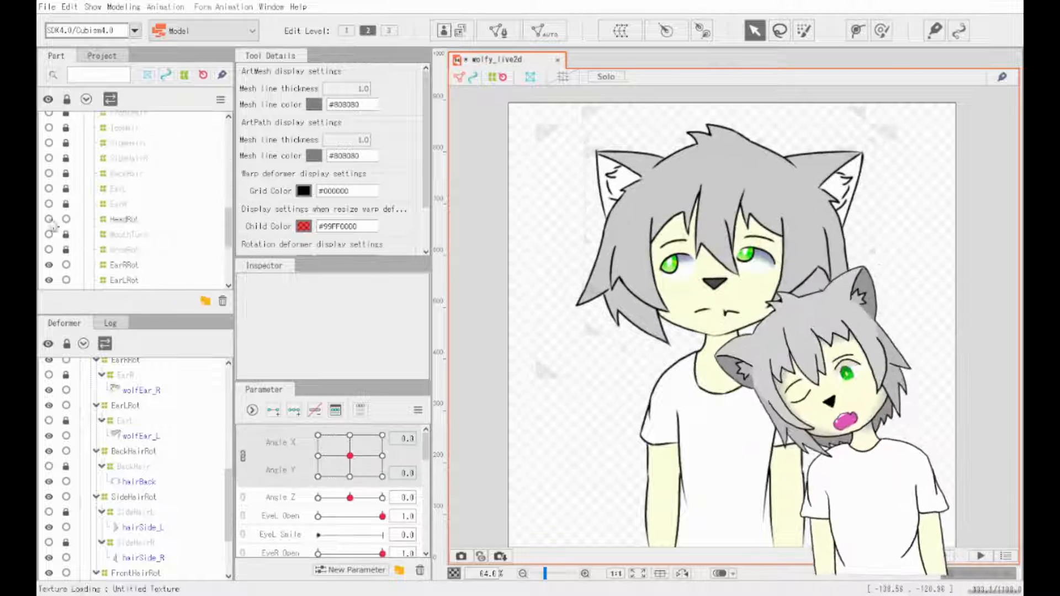
# - Raise HeadRot's lower left points slightly at Angle Y 30 for both Angle X -30 and 30, recentring the eyeballs
pyautogui.click(638, 316)
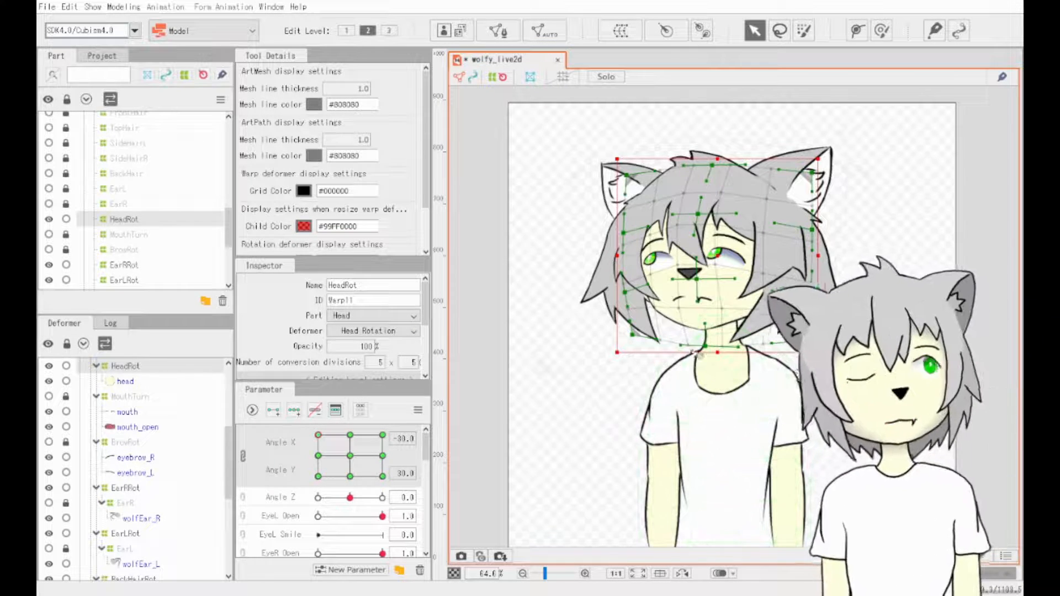
pyautogui.moveTo(633, 335); pyautogui.dragTo(637, 331)
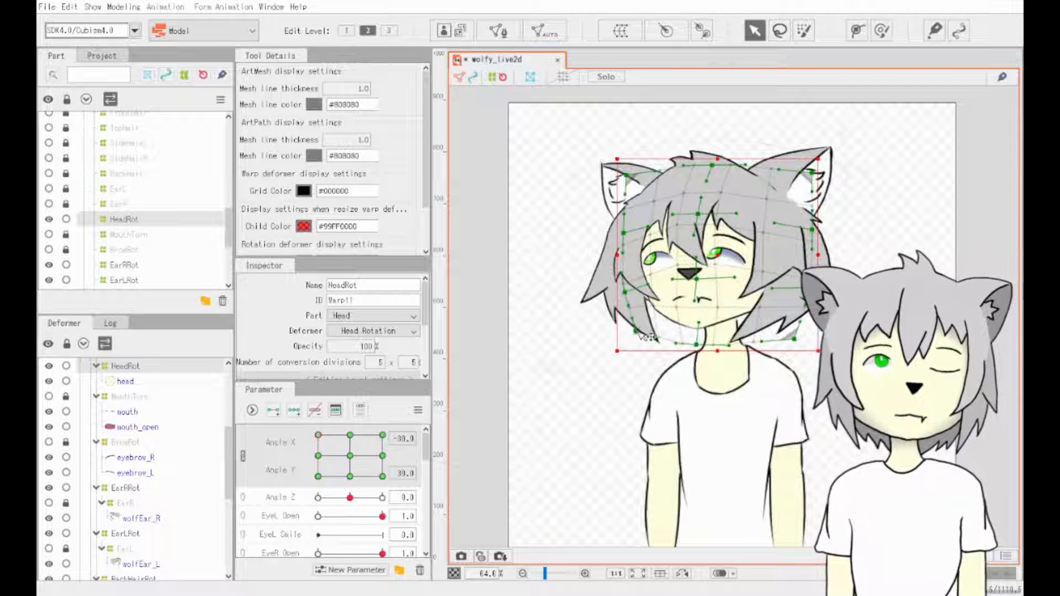
pyautogui.moveTo(319, 436); pyautogui.dragTo(383, 435)
pyautogui.scroll(-1, 350, 496)
pyautogui.moveTo(319, 537); pyautogui.dragTo(350, 550)
pyautogui.scroll(1, 350, 524)
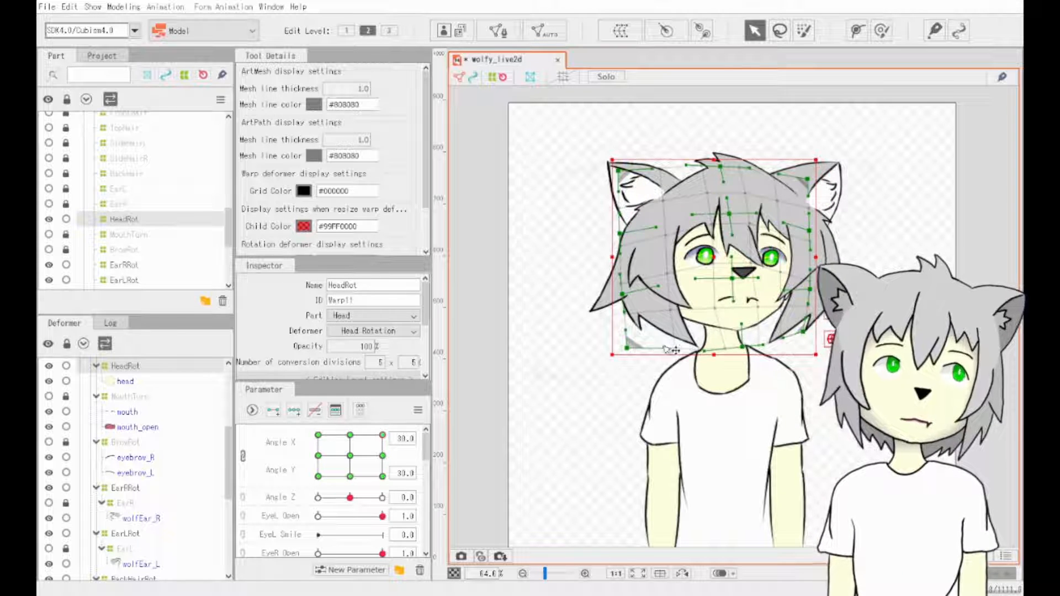
pyautogui.moveTo(665, 348); pyautogui.dragTo(663, 344)
# - Adjust HeadRot's lower left corner at Angle Y -30, slightly down at Angle X -30 and inward at Angle X 30
pyautogui.moveTo(383, 436); pyautogui.dragTo(318, 477)
pyautogui.moveTo(635, 334); pyautogui.dragTo(632, 340)
pyautogui.moveTo(318, 476); pyautogui.dragTo(382, 477)
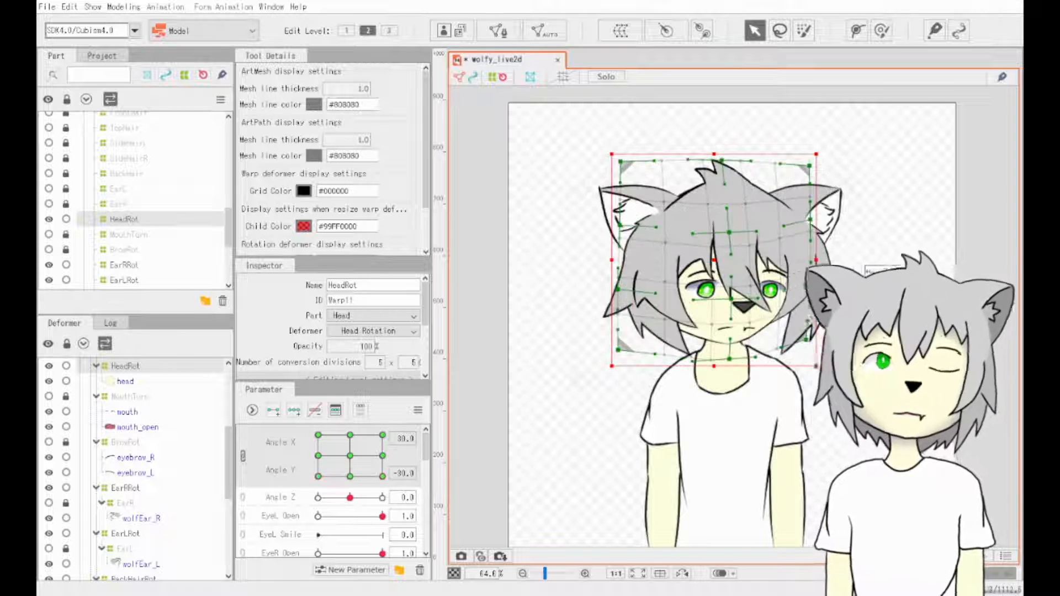
pyautogui.moveTo(618, 350); pyautogui.dragTo(622, 351)
# - Move HeadRot's lower right corner outward at Angle X 30 and Angle Y 30, and save with both angles returned to 0
pyautogui.moveTo(383, 477); pyautogui.dragTo(383, 436)
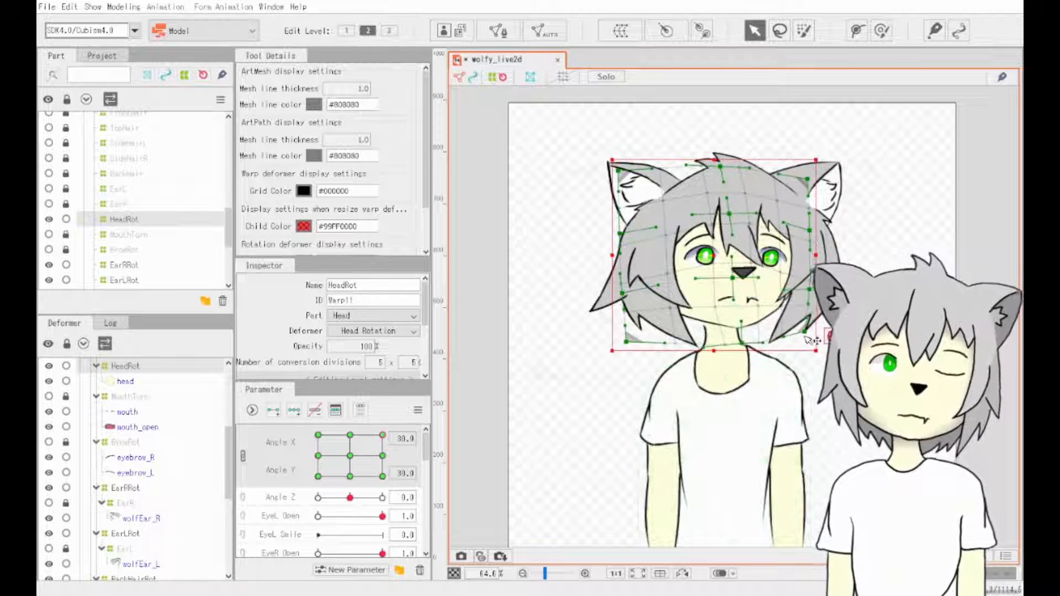
pyautogui.moveTo(805, 336); pyautogui.dragTo(815, 336)
pyautogui.moveTo(383, 435); pyautogui.dragTo(350, 456)
pyautogui.click(544, 370)
pyautogui.hotkey('ctrl', 's')
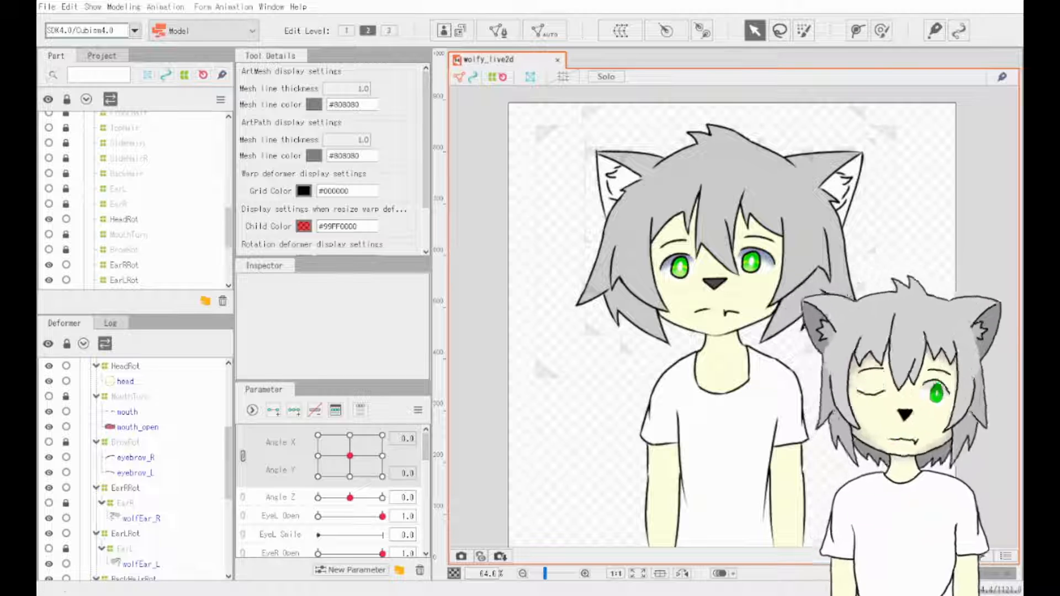
# - Create the warp deformer DilationR around iris_R under EyeRTurn, and key it to EyeR Open with an extra key just below 1.0
pyautogui.click(679, 267)
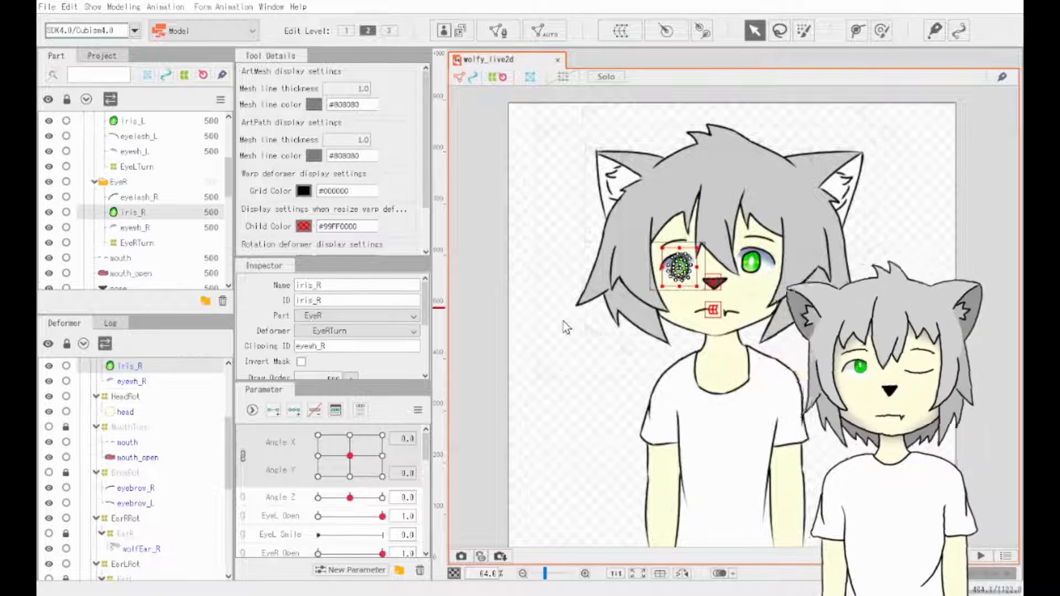
pyautogui.scroll(5, 662, 309)
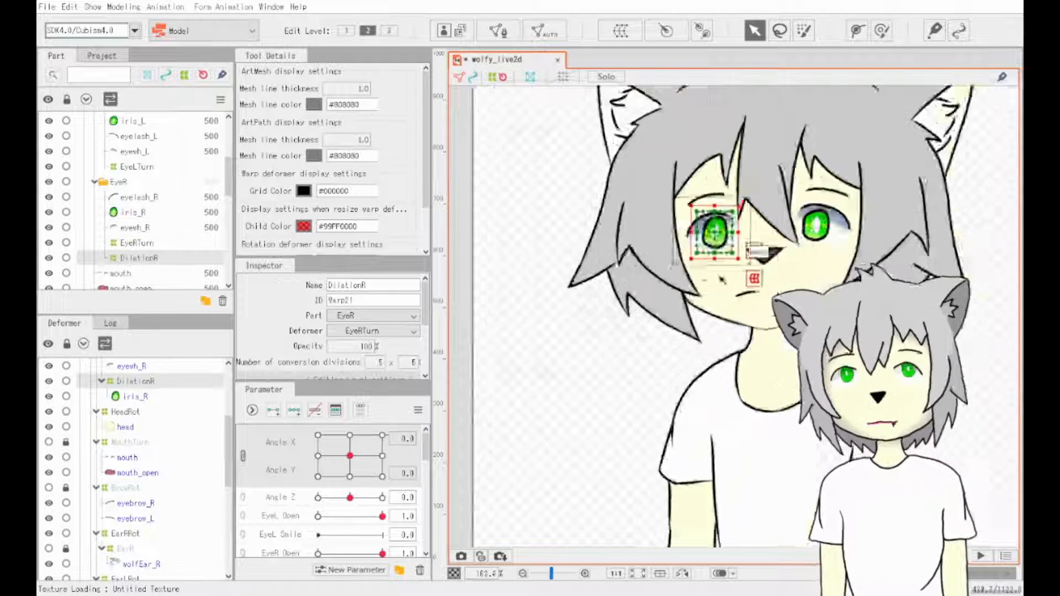
pyautogui.scroll(-2, 343, 486)
pyautogui.moveTo(342, 498); pyautogui.dragTo(384, 502)
pyautogui.click(588, 356)
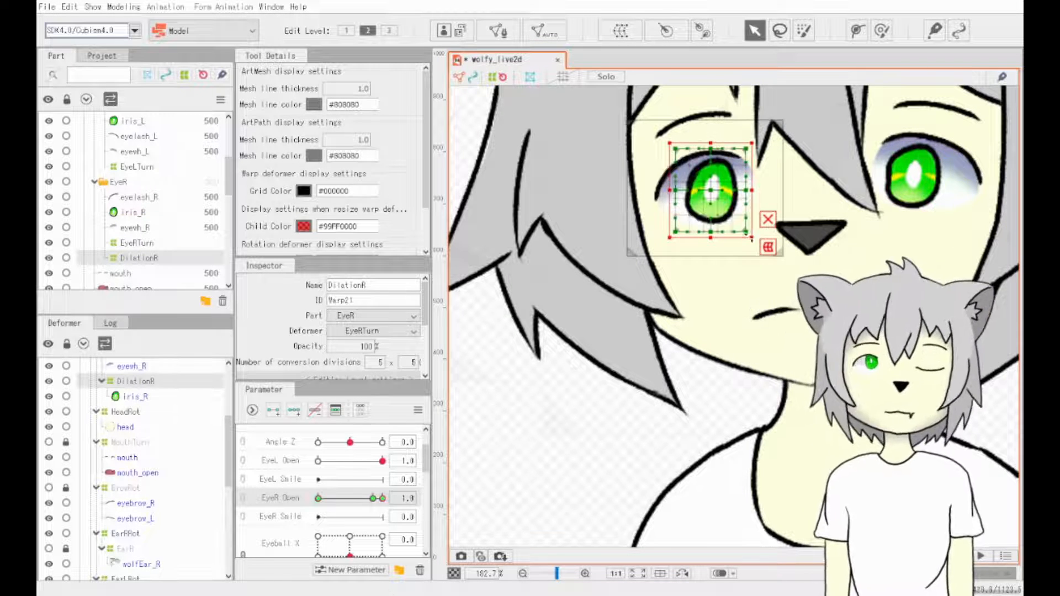
# - Shrink DilationR around the right iris at EyeR Open 1.0
pyautogui.moveTo(751, 238); pyautogui.dragTo(737, 222)
pyautogui.moveTo(382, 499); pyautogui.dragTo(383, 500)
pyautogui.moveTo(350, 556)
pyautogui.mouseDown()
pyautogui.moveTo(358, 568)
pyautogui.moveTo(350, 556)
pyautogui.mouseUp()
# - Create the warp deformer DilationL around iris_L under EyeLTurn, and key it to EyeL Open with matching keys
pyautogui.click(141, 243)
pyautogui.click(145, 258)
pyautogui.click(133, 121)
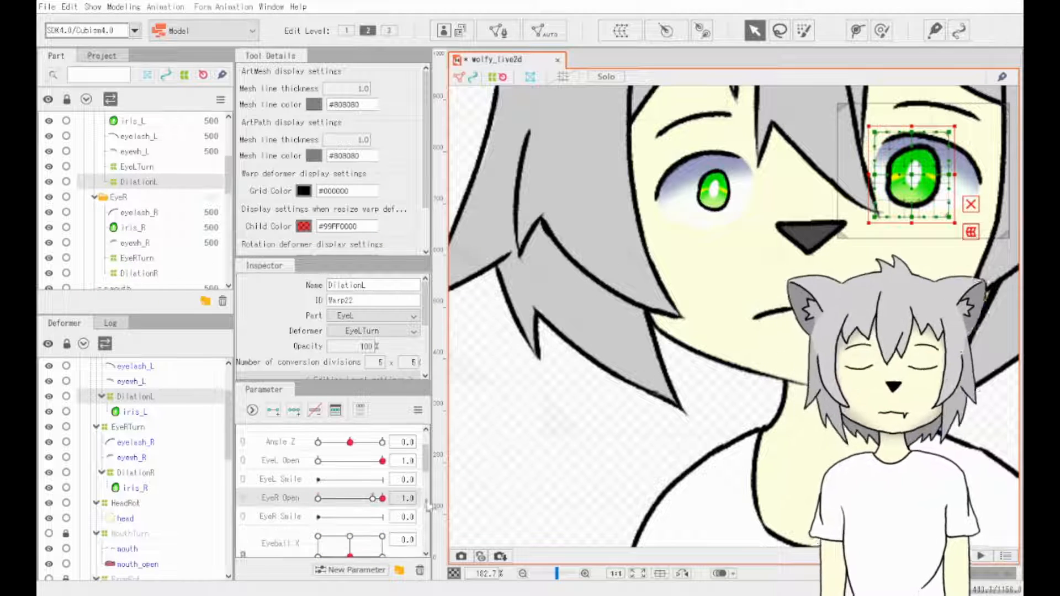
pyautogui.moveTo(382, 498); pyautogui.dragTo(376, 500)
pyautogui.click(382, 461)
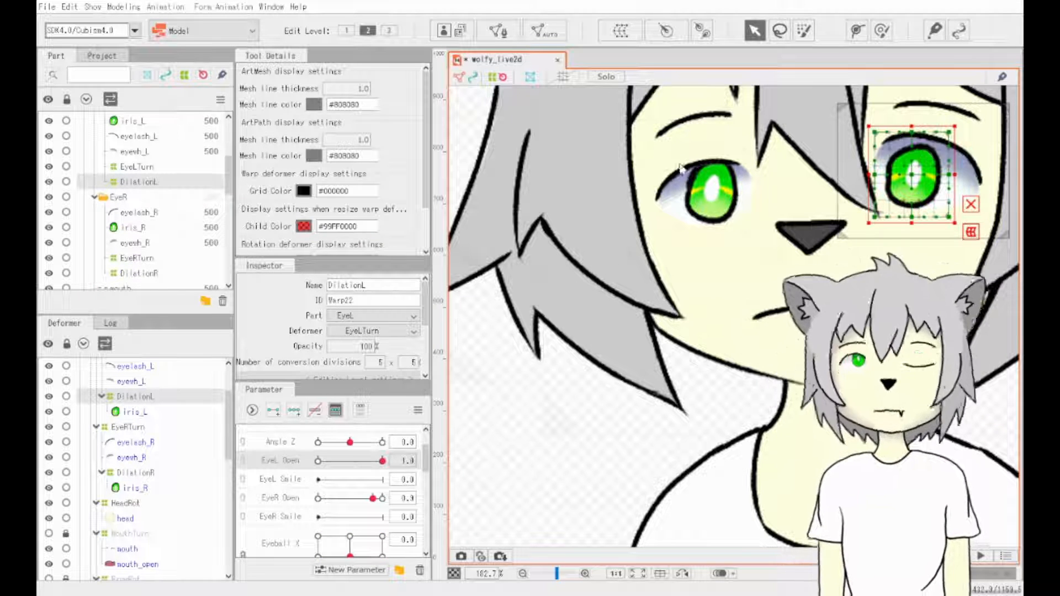
pyautogui.click(382, 498)
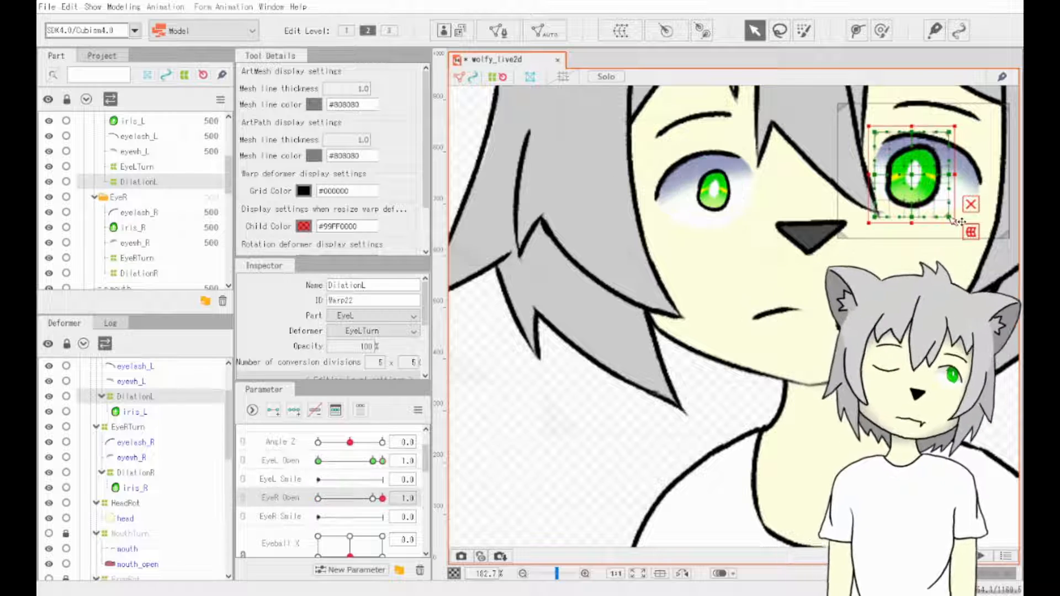
# - Shrink DilationL at EyeL Open 1.0 so the left iris matches the right one
pyautogui.hotkey('ctrl', 'z')
pyautogui.hotkey('ctrl', 'z')
pyautogui.hotkey('ctrl', 'z')
pyautogui.hotkey('ctrl', 'z')
pyautogui.hotkey('ctrl', 'z')
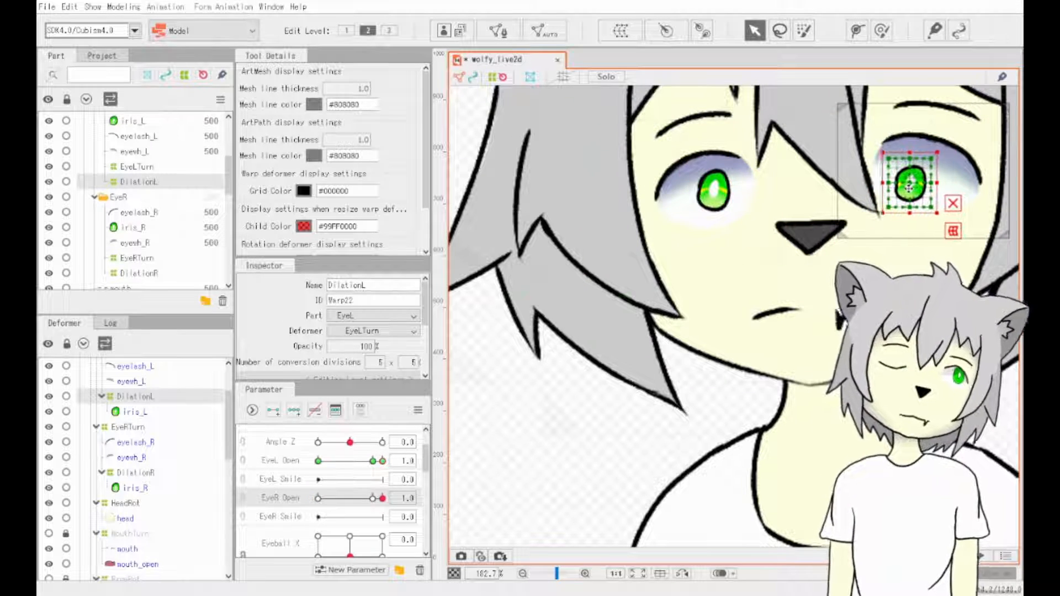
# - Set EyeL Smile to 0.7 and preview the iris dilation by sliding EyeL Open and EyeR Open between 1.0 and 0.9
pyautogui.click(361, 480)
pyautogui.moveTo(350, 556); pyautogui.dragTo(318, 540)
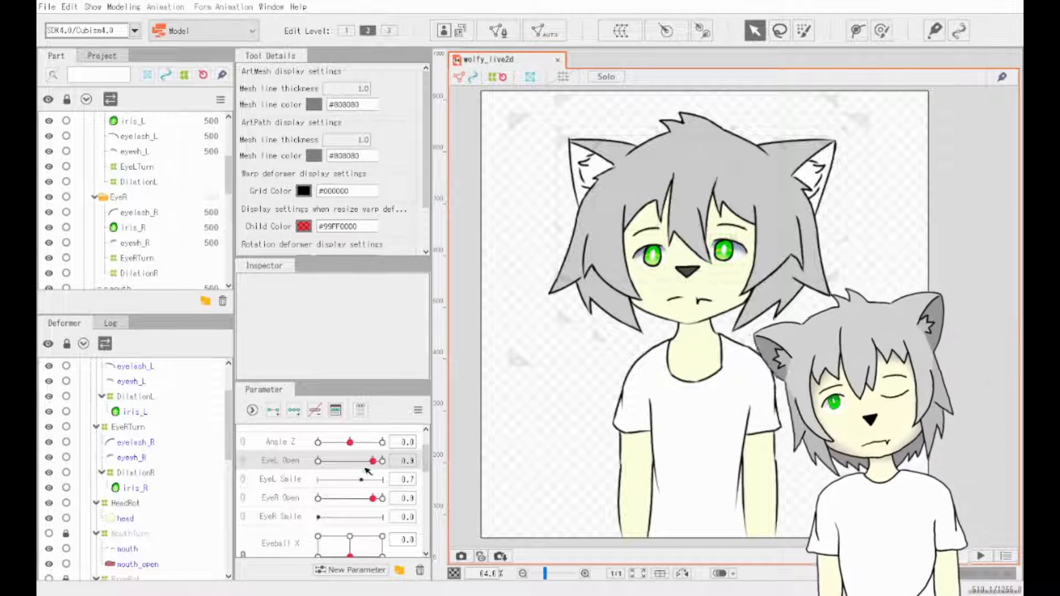
pyautogui.moveTo(373, 463); pyautogui.dragTo(392, 500)
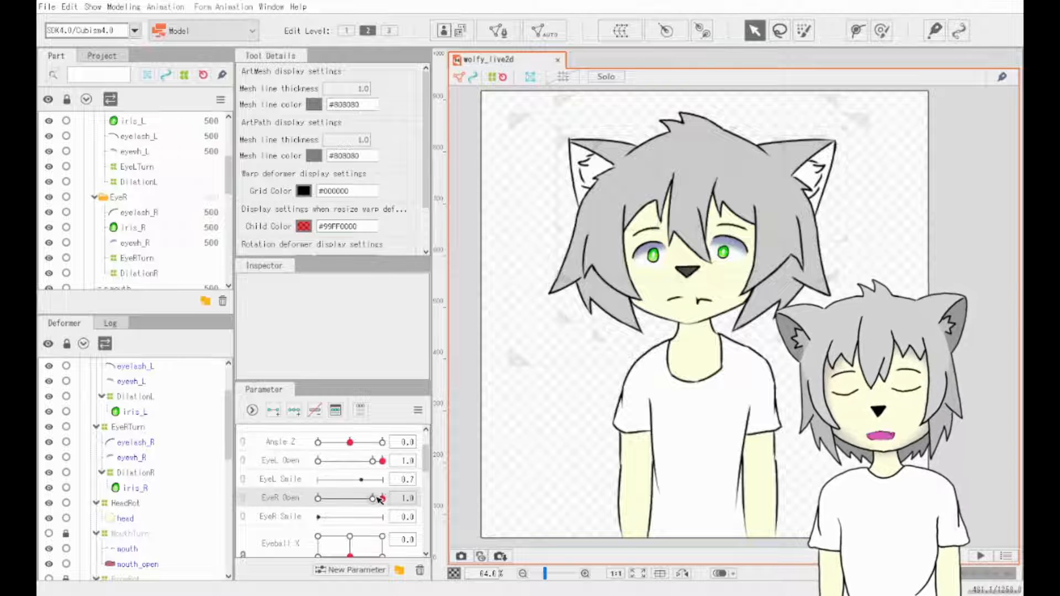
pyautogui.scroll(-3, 358, 476)
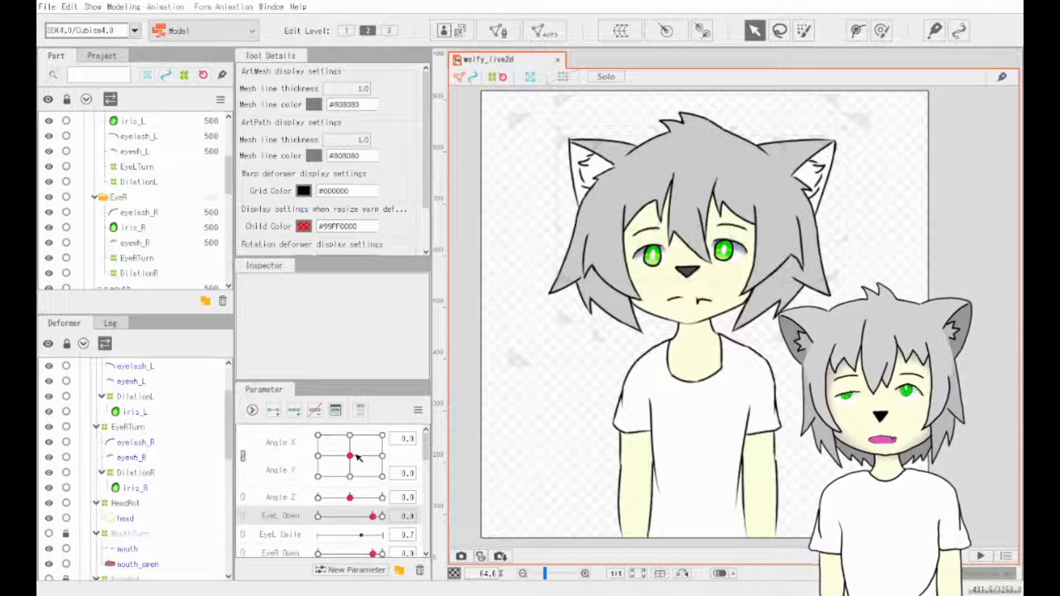
pyautogui.scroll(4, 359, 460)
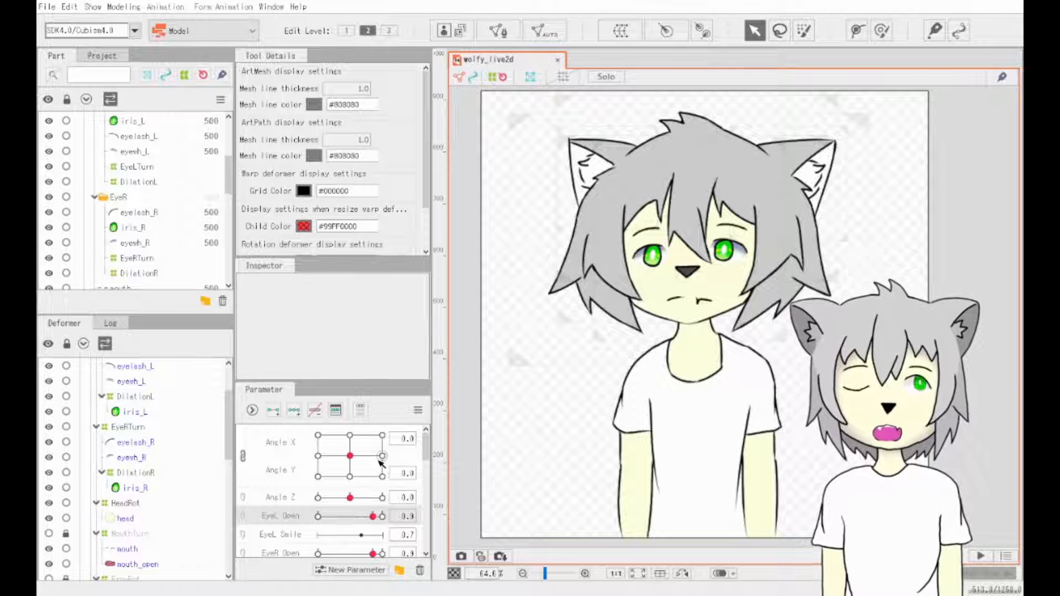
pyautogui.scroll(-3, 384, 471)
pyautogui.scroll(3, 385, 465)
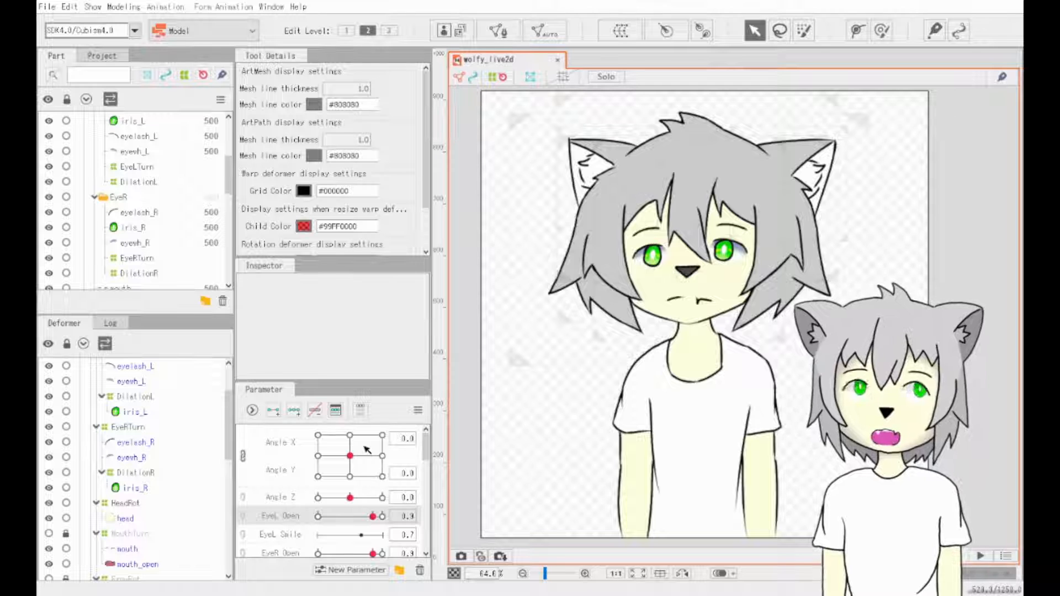
# - Preview the mouth by opening it fully with the Mouth Open parameter
pyautogui.scroll(-8, 356, 469)
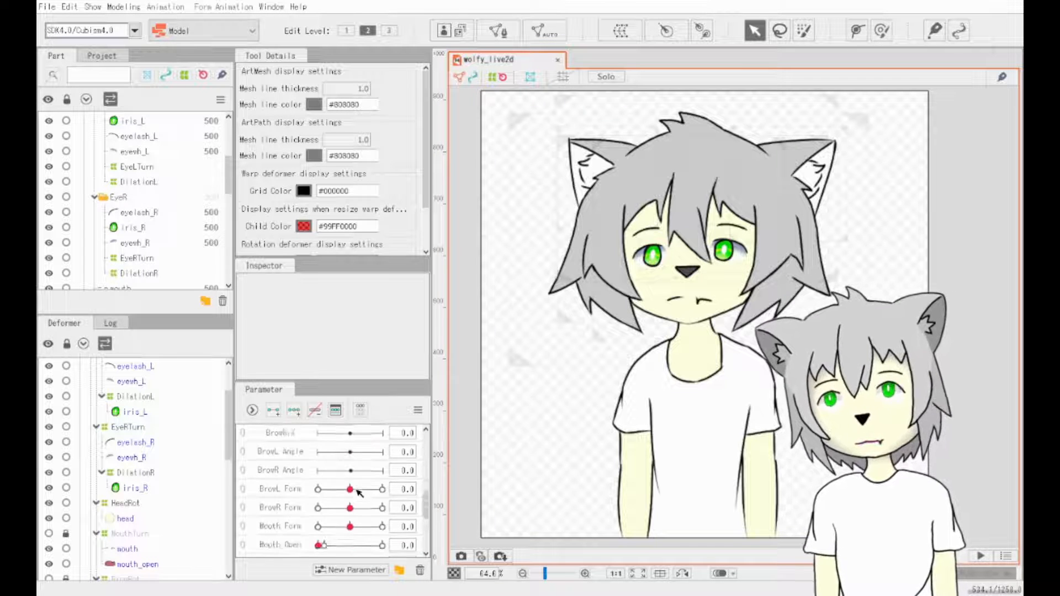
pyautogui.moveTo(320, 490); pyautogui.dragTo(453, 505)
pyautogui.scroll(8, 367, 486)
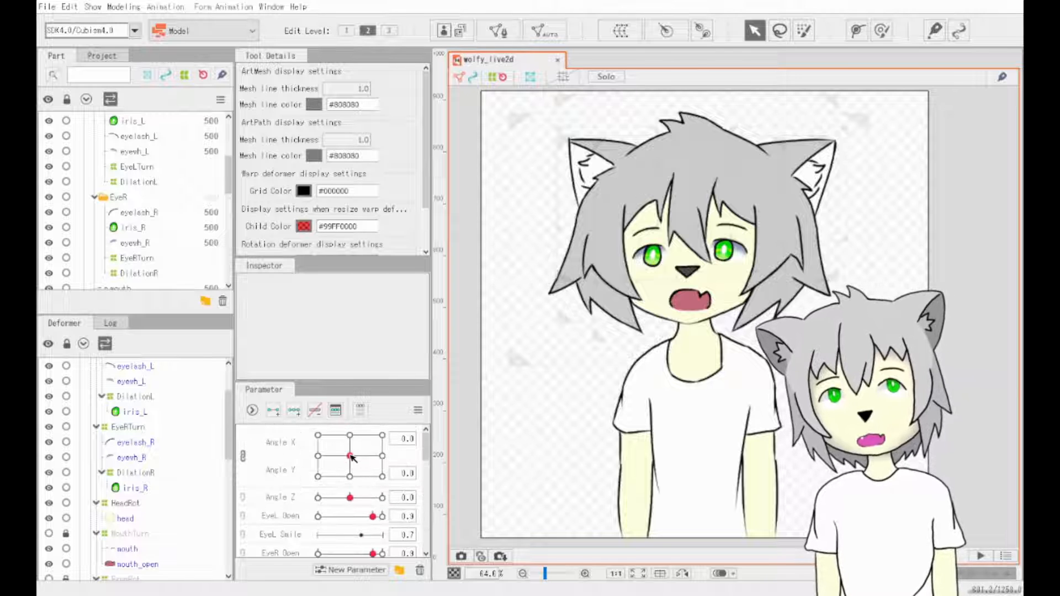
# - Preview the head tilt at Angle Z -30 combined with Angle X 30 and Angle Y 30, and reset the angles to 0
pyautogui.moveTo(351, 457)
pyautogui.mouseDown()
pyautogui.moveTo(338, 436)
pyautogui.moveTo(349, 456)
pyautogui.mouseUp()
pyautogui.moveTo(349, 498); pyautogui.dragTo(305, 497)
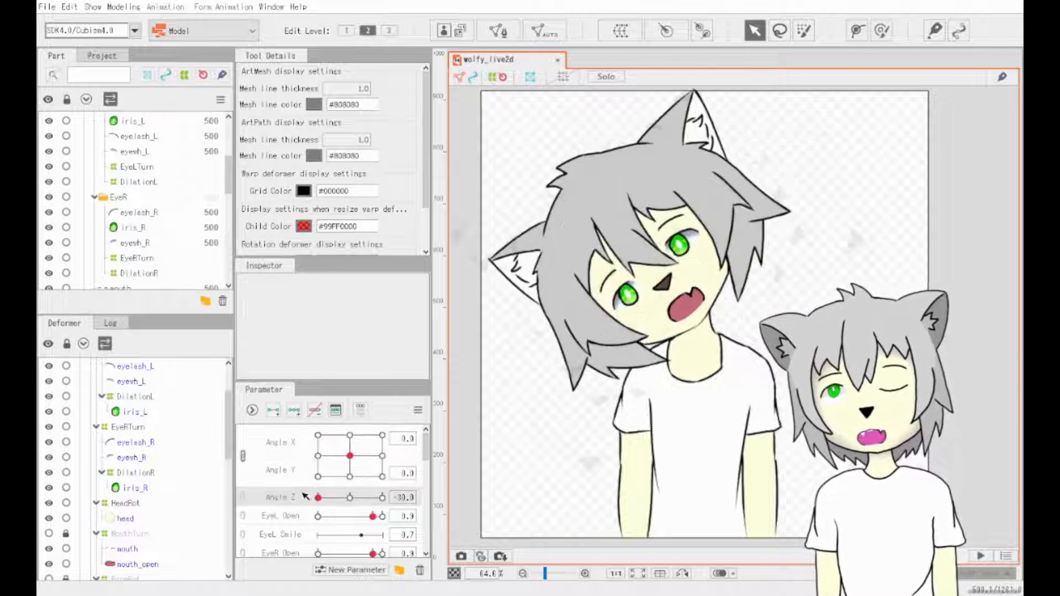
pyautogui.moveTo(352, 462); pyautogui.dragTo(395, 425)
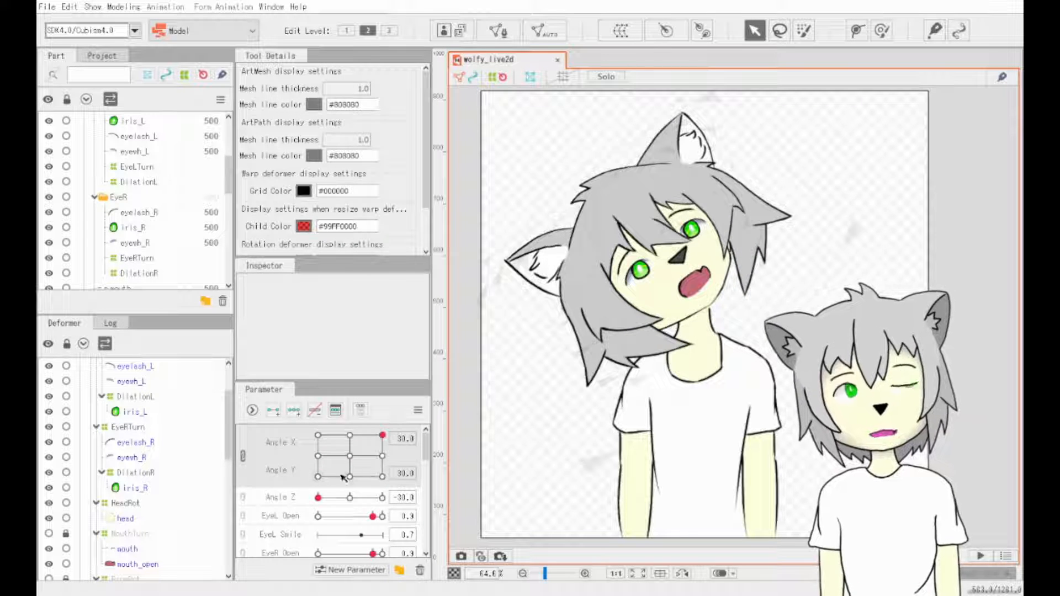
pyautogui.moveTo(318, 498)
pyautogui.mouseDown()
pyautogui.moveTo(350, 502)
pyautogui.moveTo(323, 504)
pyautogui.moveTo(334, 501)
pyautogui.moveTo(310, 485)
pyautogui.mouseUp()
pyautogui.click(350, 460)
pyautogui.click(352, 499)
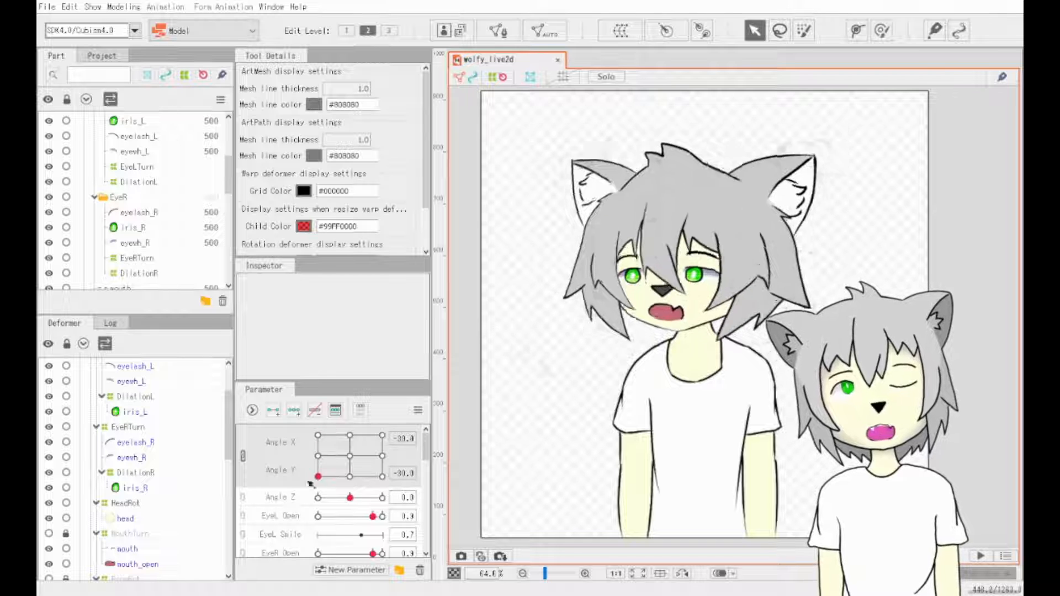
# - Preview the open-mouthed head at Angle X -30 and Angle Y -30, and from neutral at Angle Z -30
pyautogui.moveTo(300, 439); pyautogui.dragTo(310, 410)
pyautogui.moveTo(317, 517); pyautogui.dragTo(360, 467)
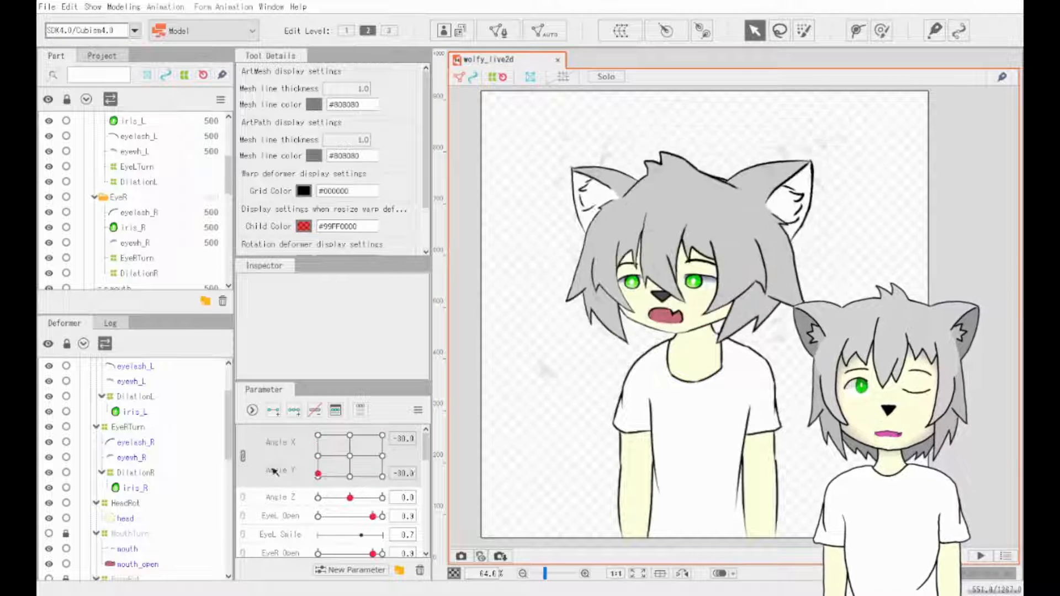
pyautogui.moveTo(275, 472); pyautogui.dragTo(350, 458)
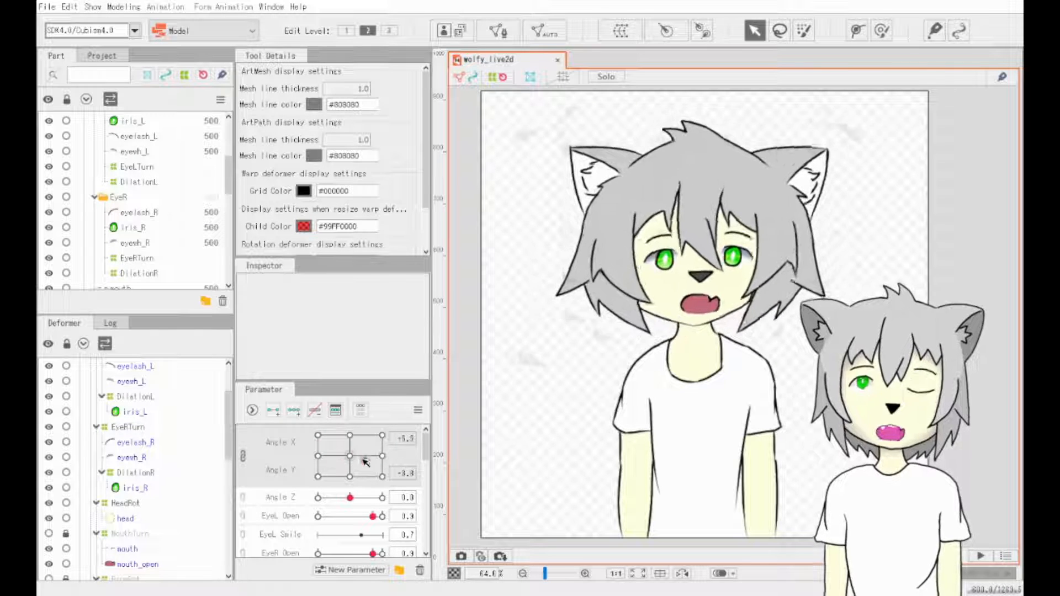
pyautogui.moveTo(350, 498); pyautogui.dragTo(320, 499)
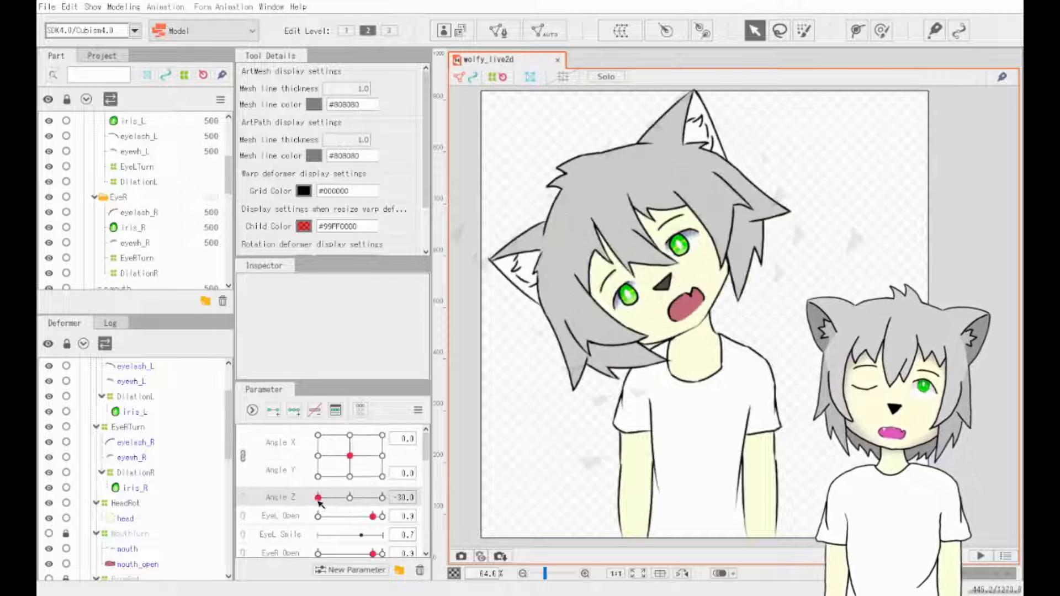
pyautogui.scroll(-3, 357, 499)
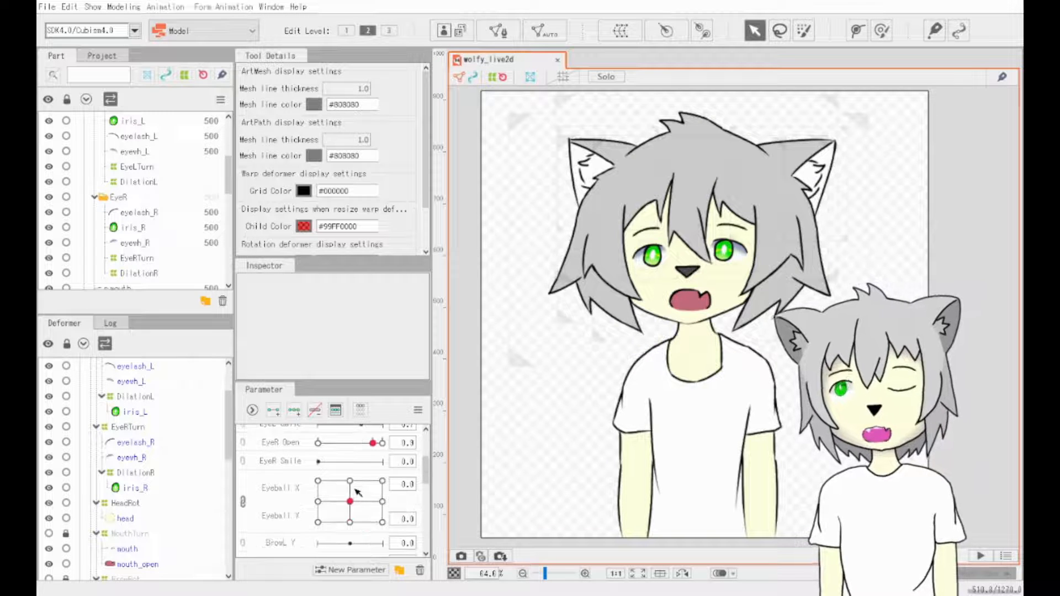
# - Preview the right eye with EyeR Open at 0.8, set Mouth Open to 0.0, and preview Mouth Form at 1.0
pyautogui.moveTo(369, 495)
pyautogui.mouseDown()
pyautogui.moveTo(380, 500)
pyautogui.moveTo(369, 504)
pyautogui.mouseUp()
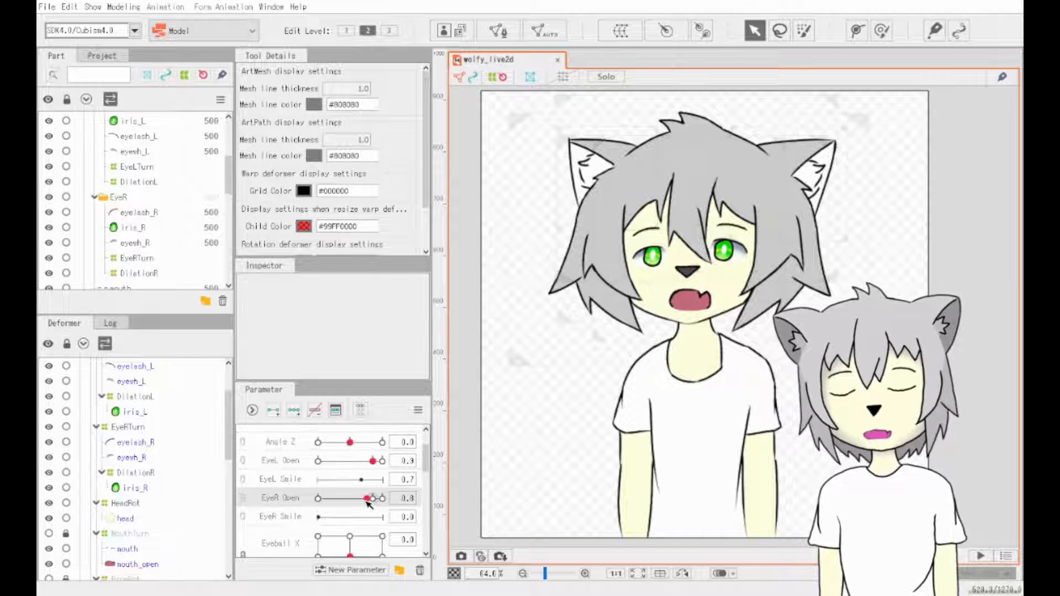
pyautogui.scroll(-5, 364, 507)
pyautogui.moveTo(350, 545)
pyautogui.mouseDown()
pyautogui.moveTo(380, 545)
pyautogui.moveTo(344, 546)
pyautogui.mouseUp()
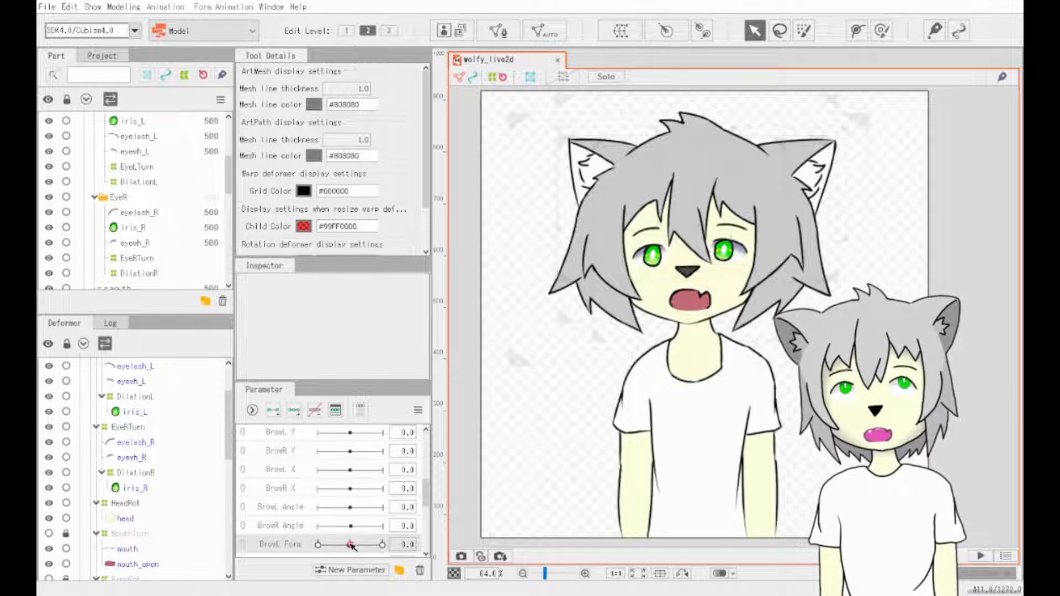
pyautogui.scroll(-2, 356, 508)
pyautogui.moveTo(384, 491); pyautogui.dragTo(296, 501)
pyautogui.click(370, 477)
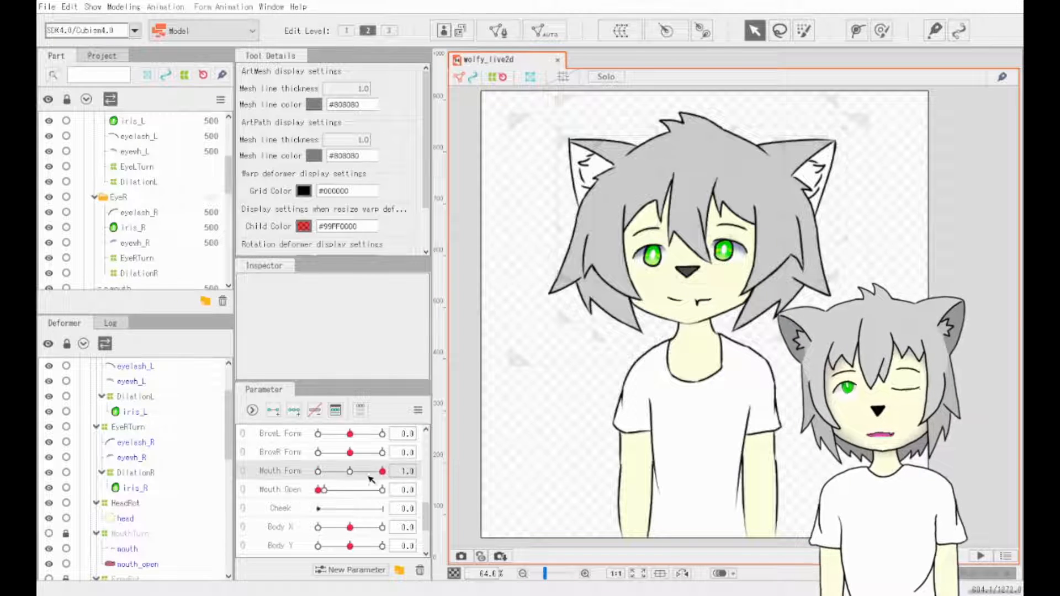
pyautogui.scroll(-1, 353, 475)
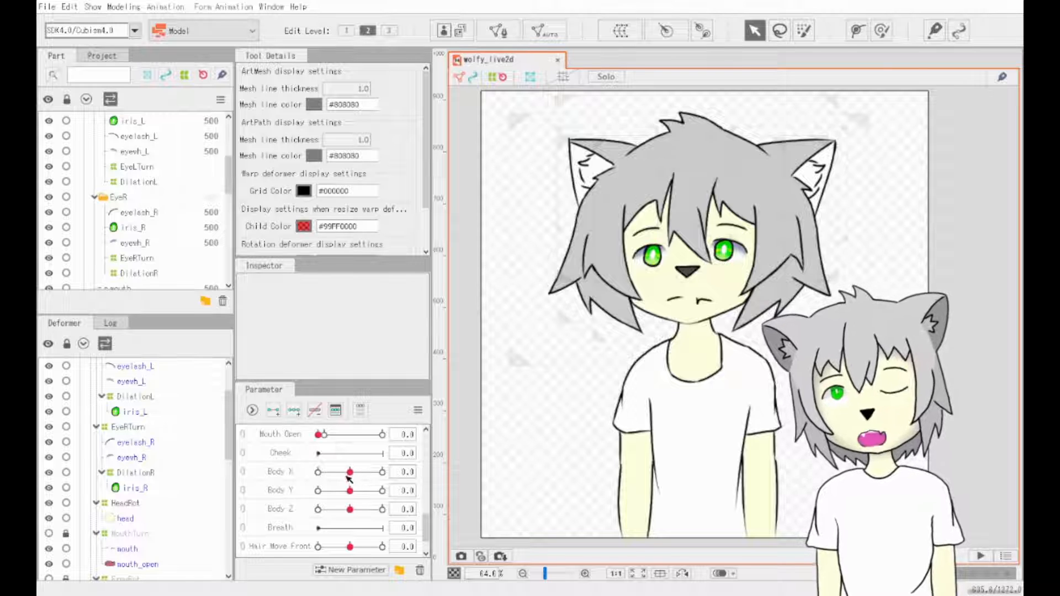
# - Preview the body movement with Body X and with Body Z at -10, and reset both parameters to 0
pyautogui.moveTo(348, 476)
pyautogui.mouseDown()
pyautogui.moveTo(306, 474)
pyautogui.moveTo(387, 476)
pyautogui.moveTo(389, 500)
pyautogui.moveTo(312, 490)
pyautogui.moveTo(386, 493)
pyautogui.moveTo(350, 491)
pyautogui.moveTo(386, 475)
pyautogui.moveTo(351, 476)
pyautogui.mouseUp()
pyautogui.click(350, 472)
pyautogui.moveTo(356, 512); pyautogui.dragTo(318, 509)
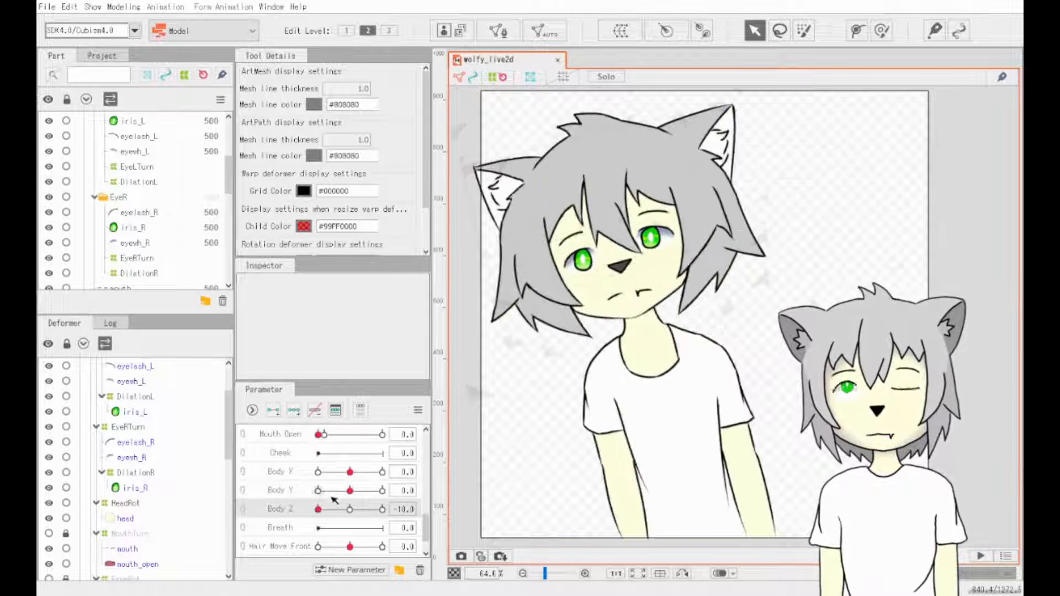
pyautogui.moveTo(349, 472); pyautogui.dragTo(391, 474)
pyautogui.click(350, 474)
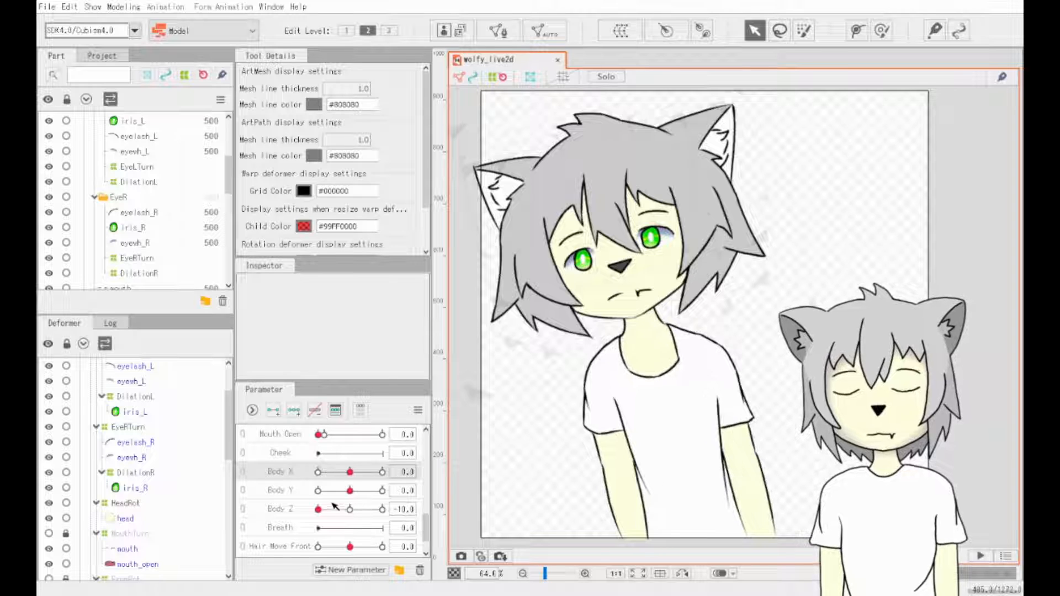
pyautogui.click(343, 510)
# - Set Hair Move Front, Hair Move Side and Hair Move Back to 1.0 to preview the hair swing
pyautogui.moveTo(349, 548); pyautogui.dragTo(383, 546)
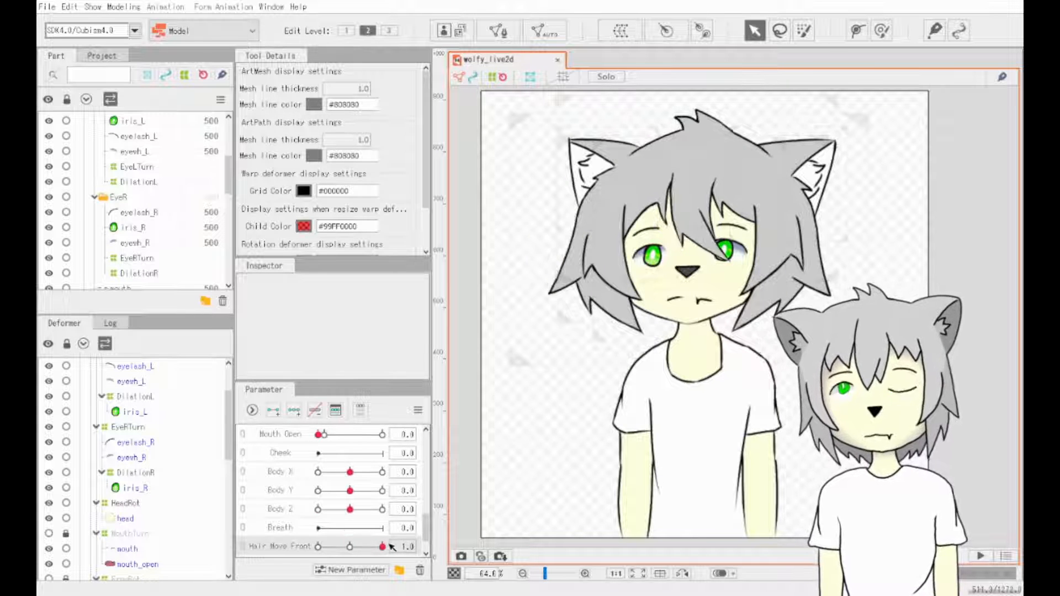
pyautogui.scroll(-2, 354, 497)
pyautogui.click(382, 530)
pyautogui.click(383, 549)
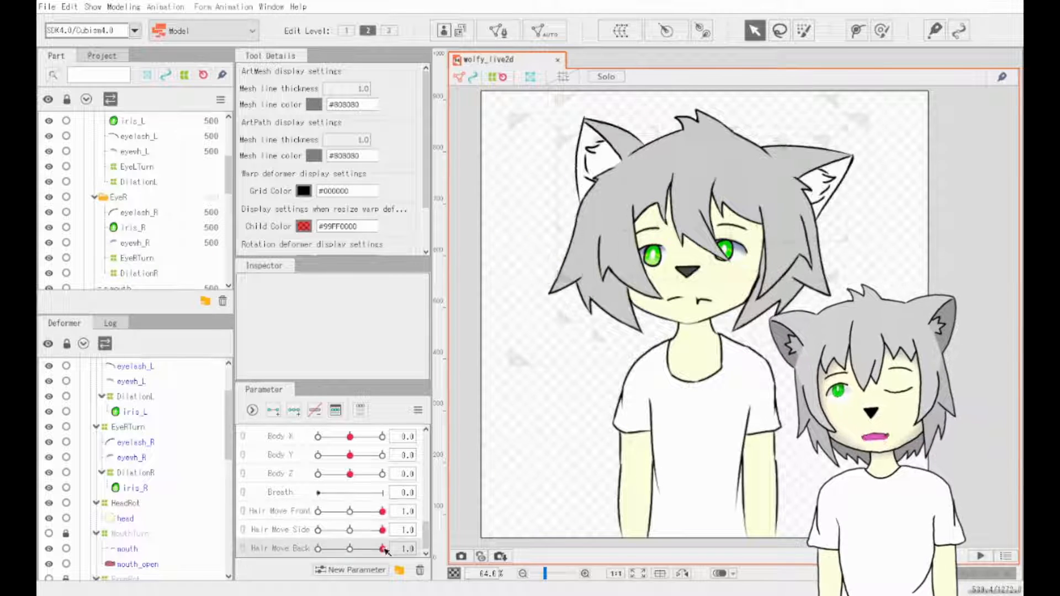
# - Set Body Z to 10 and preview the head at Angle X -30 with Angle Y 30 and Angle Y -30
pyautogui.scroll(5, 360, 487)
pyautogui.scroll(-5, 355, 494)
pyautogui.moveTo(350, 474); pyautogui.dragTo(260, 383)
pyautogui.scroll(10, 356, 473)
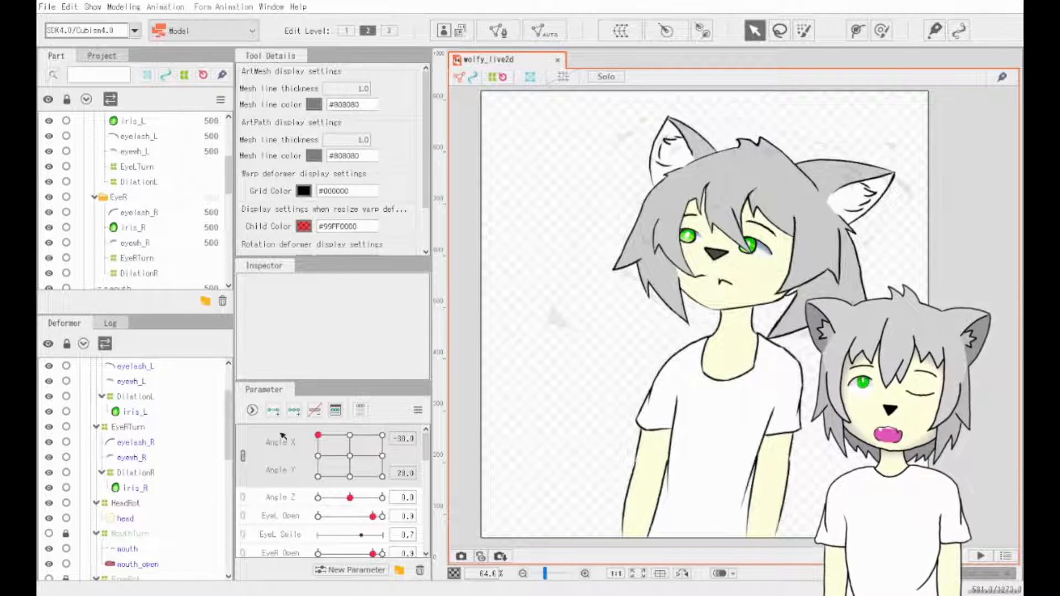
pyautogui.moveTo(282, 436); pyautogui.dragTo(296, 517)
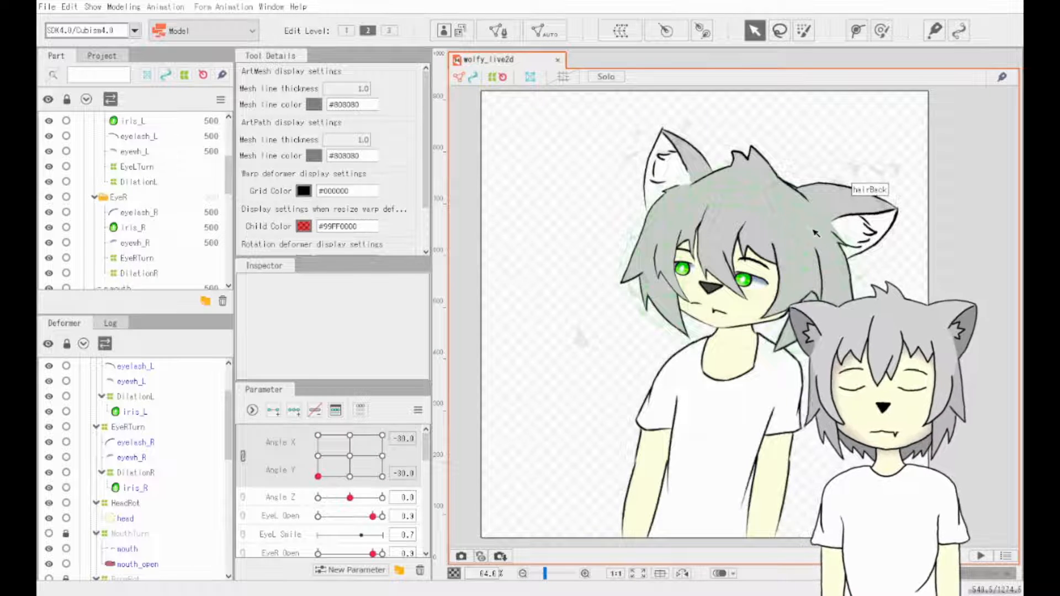
# - Select the BackHairRot warp deformer and pull its corner point beside the wolf's raised ear slightly outward for Angle X -30, Angle Y -30
pyautogui.click(811, 229)
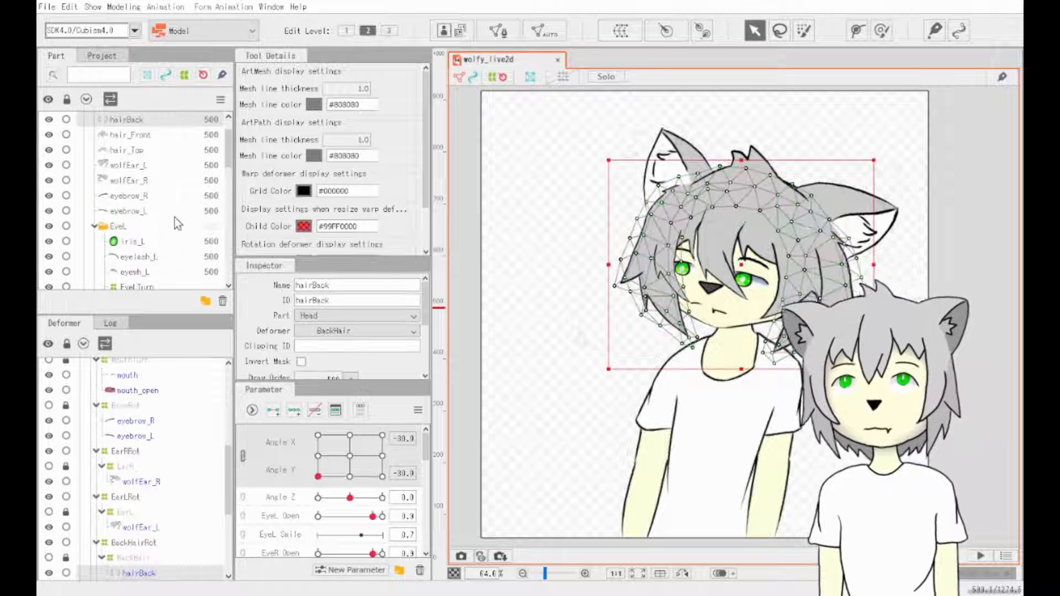
pyautogui.scroll(-2, 174, 217)
pyautogui.scroll(-4, 148, 182)
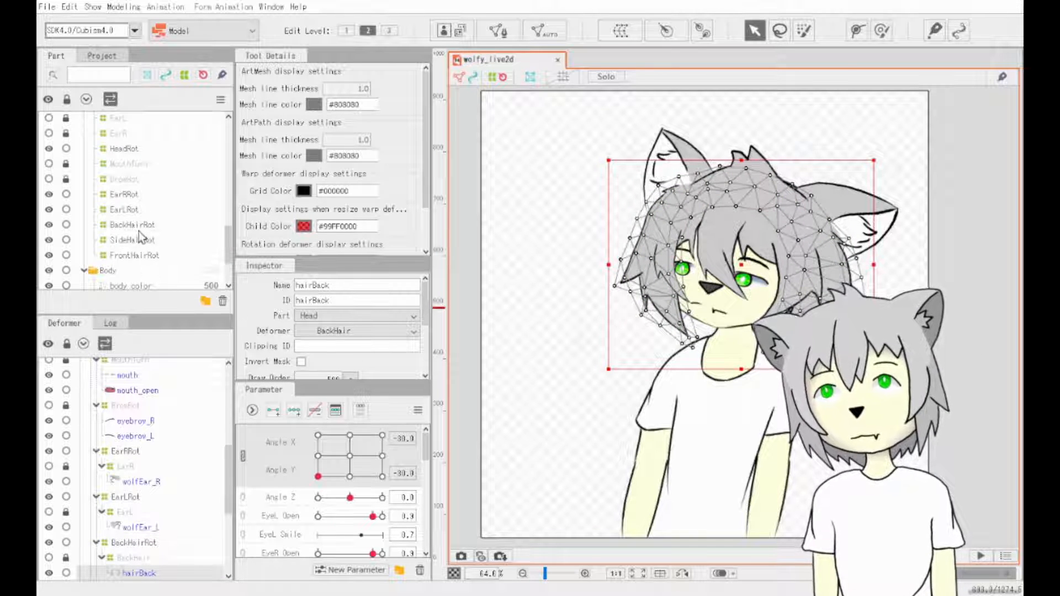
pyautogui.click(138, 231)
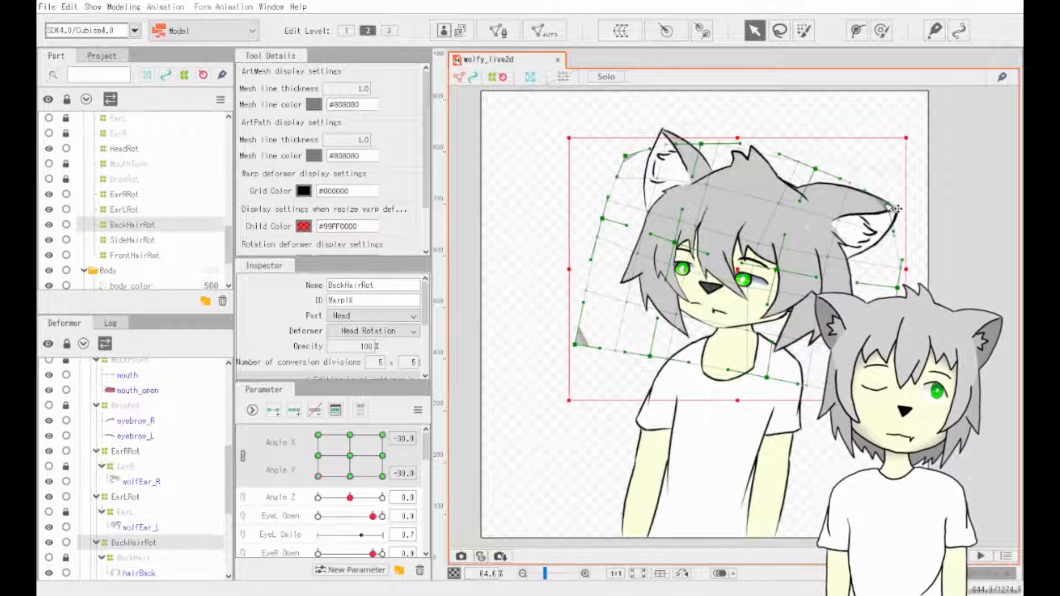
pyautogui.moveTo(895, 209); pyautogui.dragTo(905, 203)
# - Preview the hair swing on the turned head with Hair Move Front, Side and Back at 0 and at -1.0
pyautogui.scroll(-5, 353, 500)
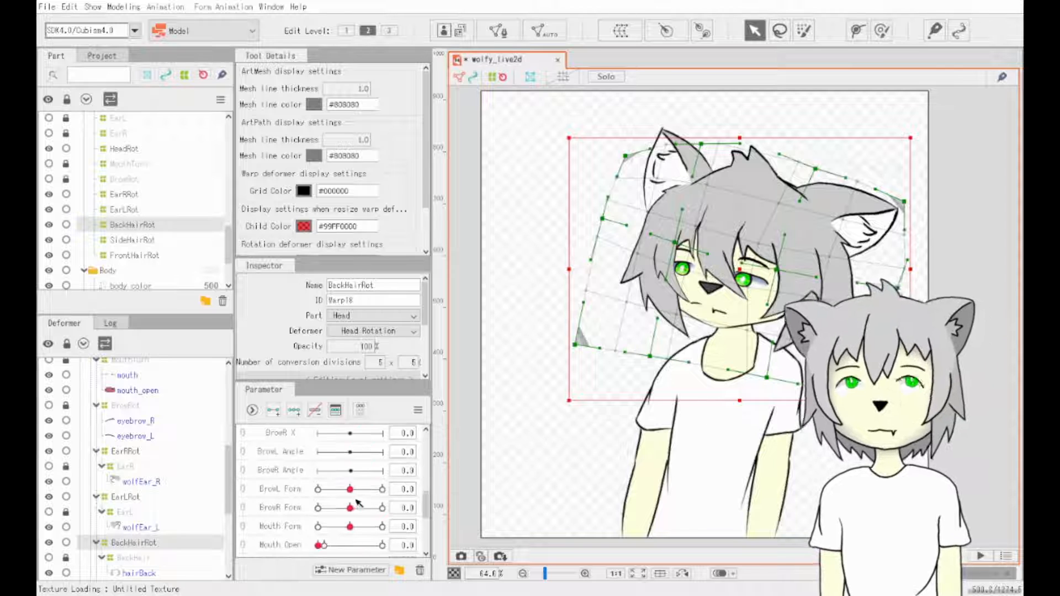
pyautogui.scroll(-3, 358, 503)
pyautogui.scroll(4, 347, 491)
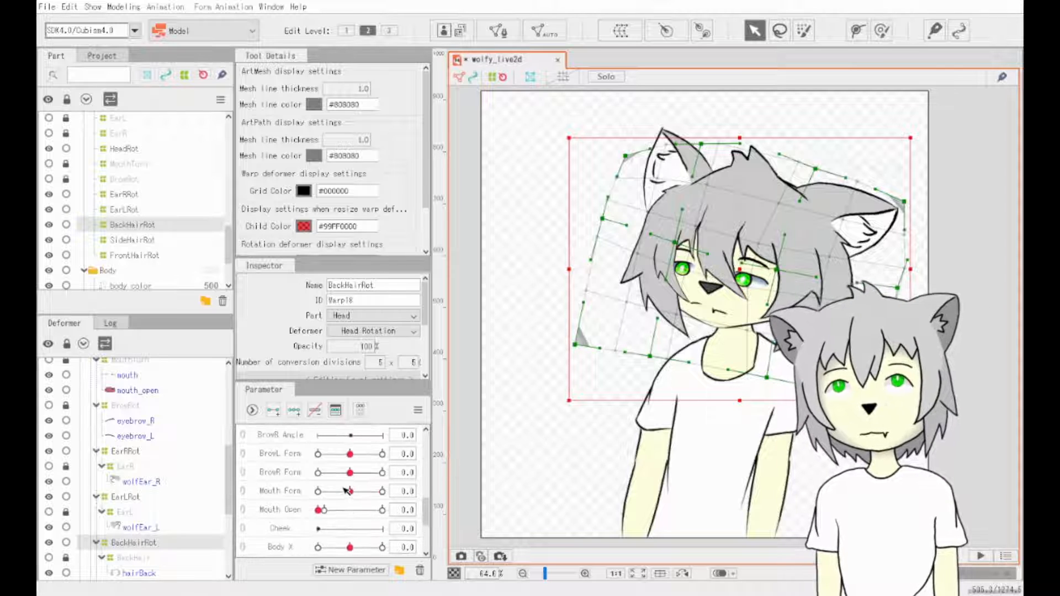
pyautogui.scroll(-3, 348, 502)
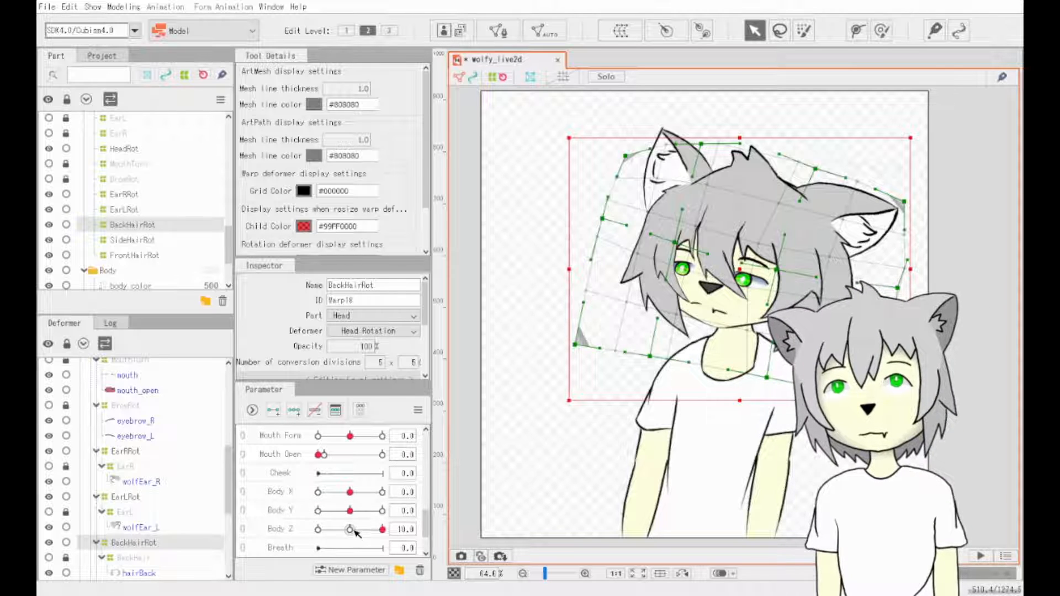
pyautogui.scroll(-3, 356, 531)
pyautogui.click(348, 512)
pyautogui.click(350, 530)
pyautogui.click(349, 548)
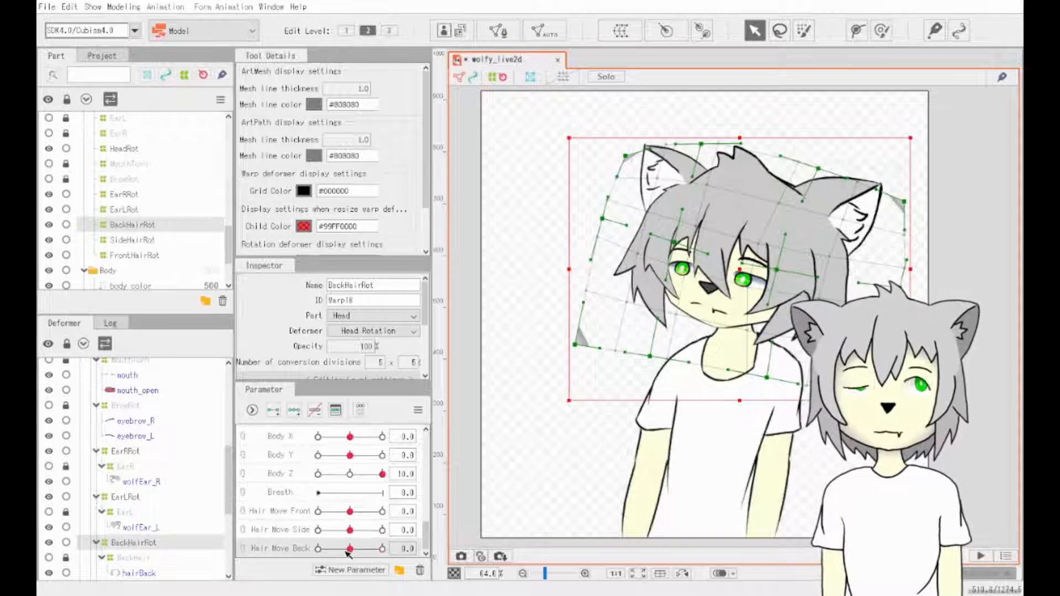
pyautogui.click(318, 548)
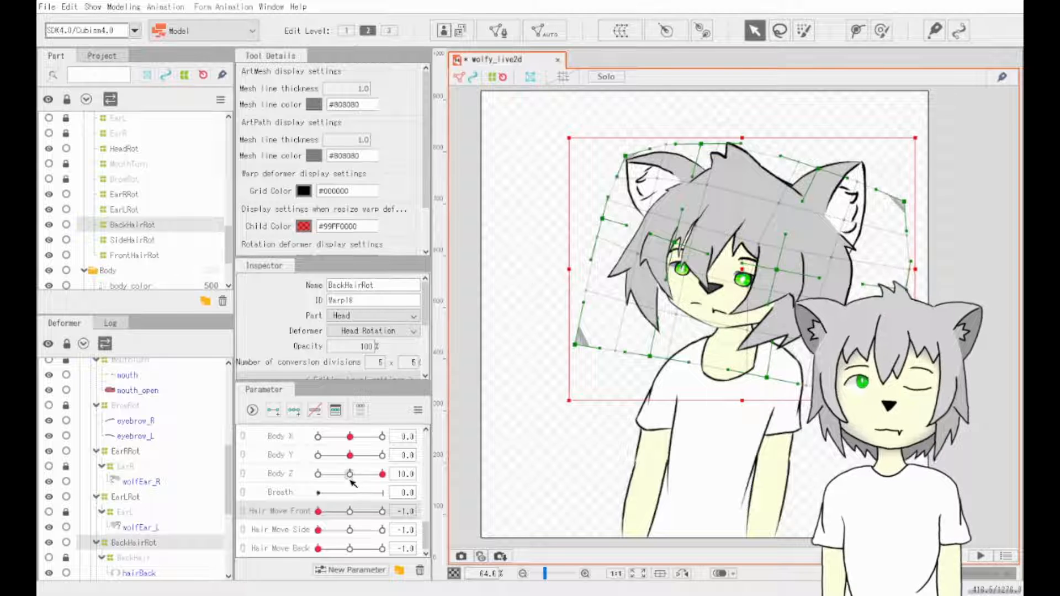
# - Preview the head turns with the hair swung, reset Angle X and Angle Y to 0, and try Hair Move Front in both directions
pyautogui.scroll(5, 351, 480)
pyautogui.moveTo(350, 456); pyautogui.dragTo(287, 480)
pyautogui.moveTo(260, 428); pyautogui.dragTo(355, 462)
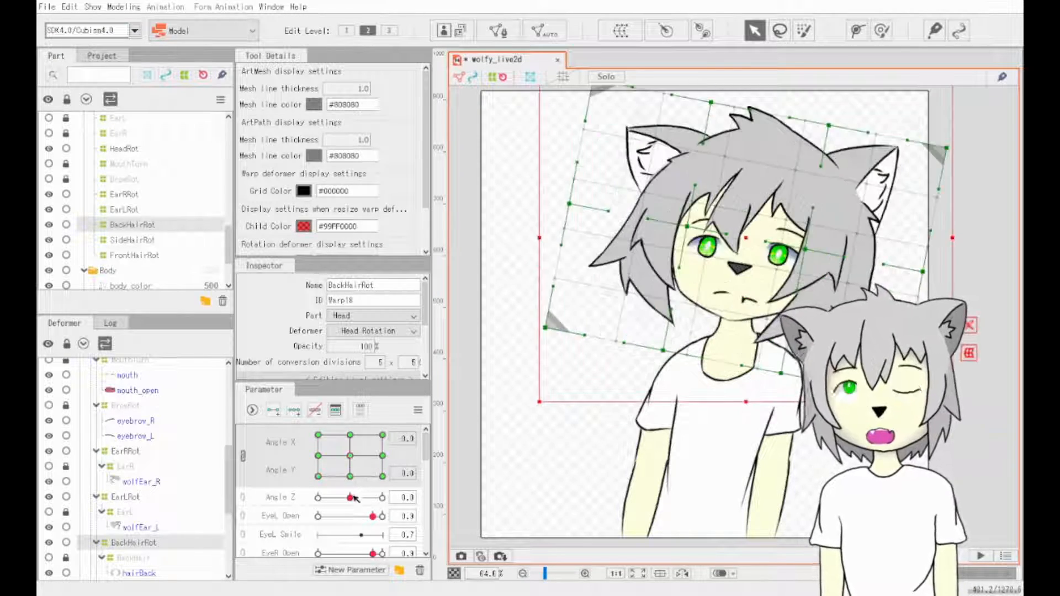
pyautogui.scroll(-7, 354, 498)
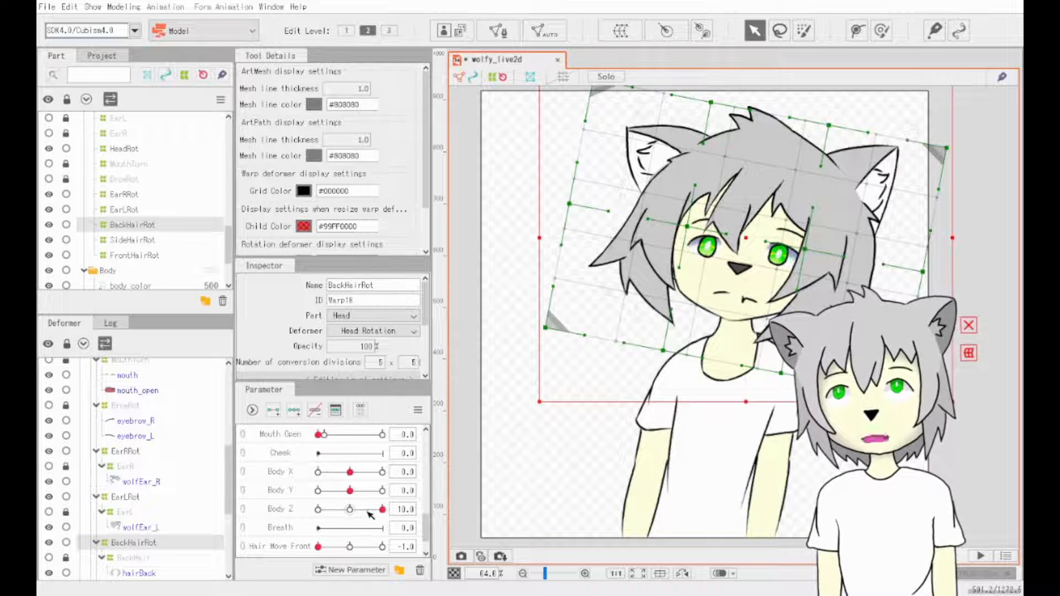
pyautogui.scroll(-2, 370, 515)
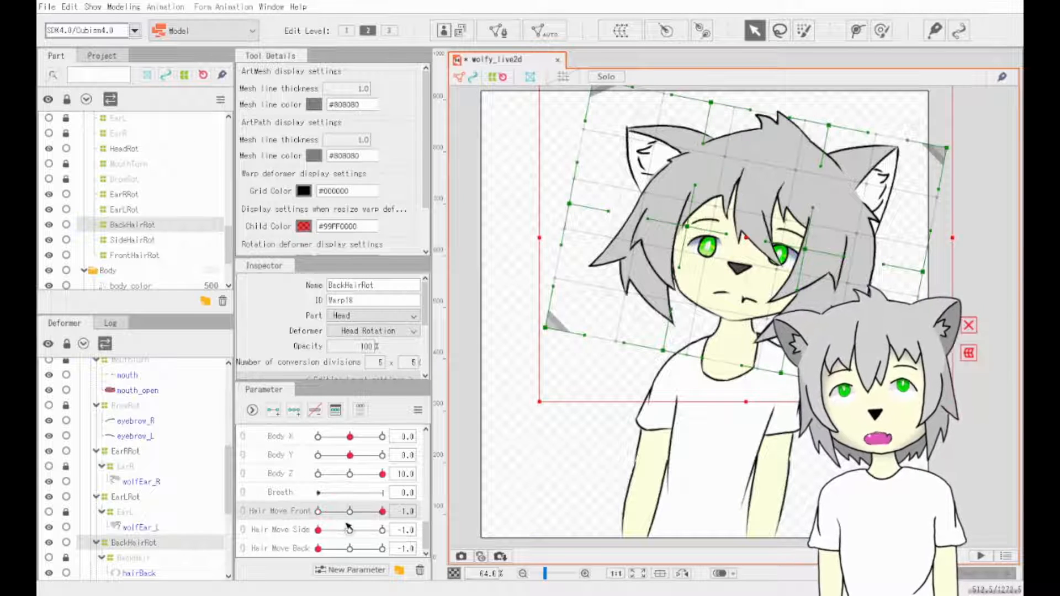
pyautogui.scroll(5, 351, 519)
pyautogui.scroll(-3, 359, 511)
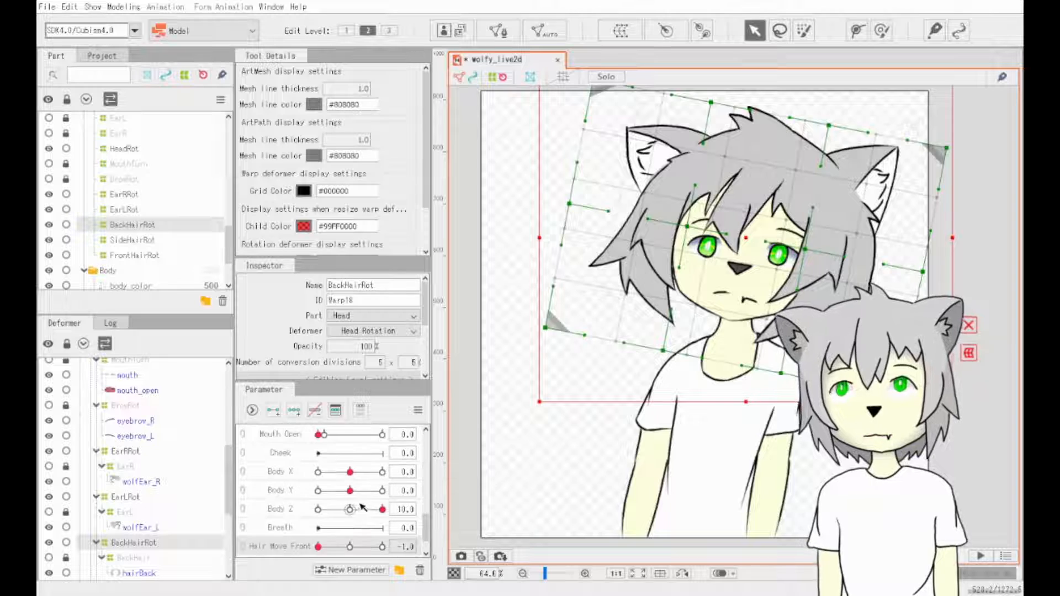
# - Preview the body tilt at Body Z -10 with the hair swung, and reset Body Z to 0
pyautogui.moveTo(383, 509); pyautogui.dragTo(292, 516)
pyautogui.scroll(5, 353, 497)
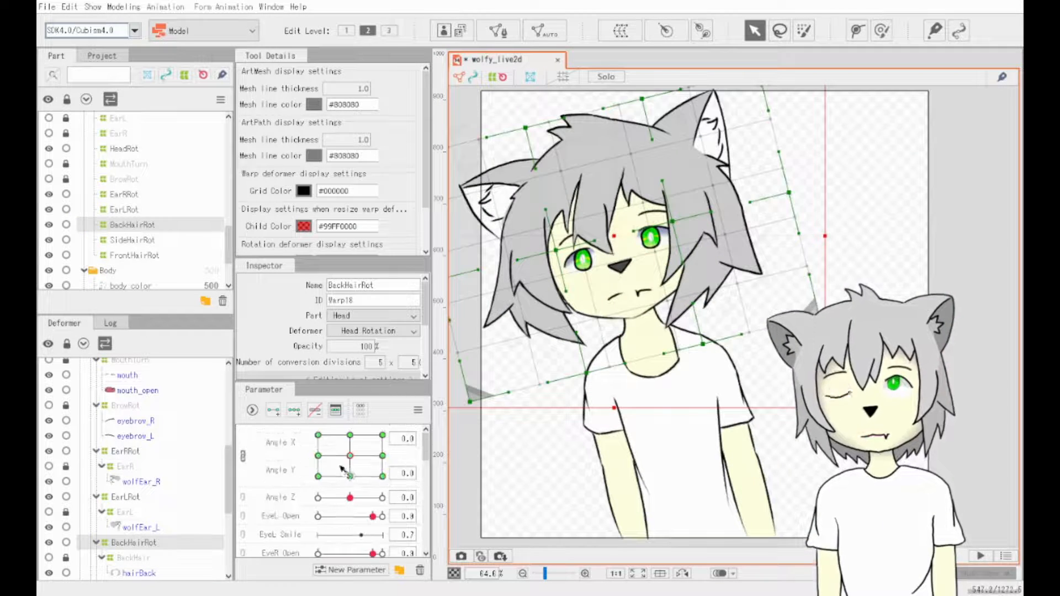
pyautogui.moveTo(345, 466)
pyautogui.mouseDown()
pyautogui.moveTo(321, 485)
pyautogui.moveTo(371, 433)
pyautogui.moveTo(317, 494)
pyautogui.moveTo(353, 437)
pyautogui.moveTo(351, 456)
pyautogui.mouseUp()
pyautogui.scroll(-5, 355, 469)
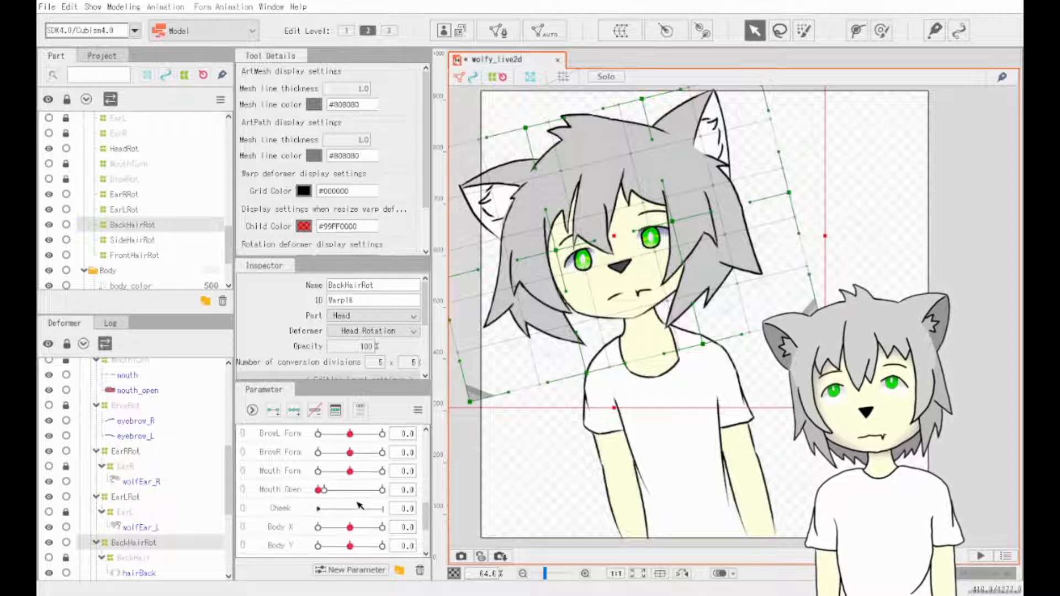
pyautogui.scroll(-1, 352, 505)
pyautogui.click(351, 509)
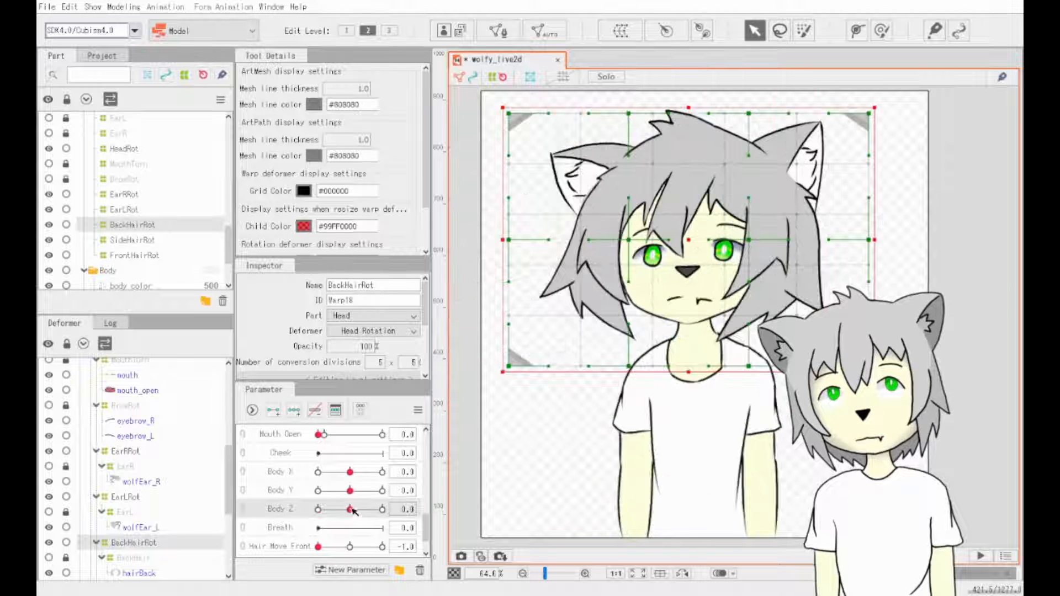
pyautogui.moveTo(350, 491)
pyautogui.mouseDown()
pyautogui.moveTo(385, 491)
pyautogui.moveTo(335, 491)
pyautogui.moveTo(350, 491)
pyautogui.mouseUp()
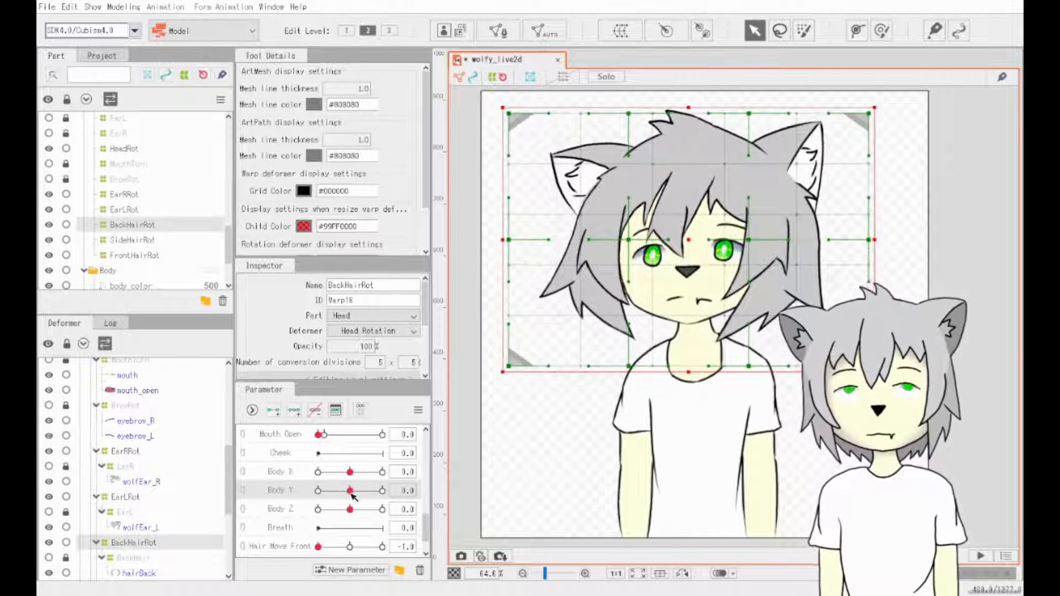
# - Reset Hair Move Front, Hair Move Side and Hair Move Back to 0 and deselect the BackHairRot deformer
pyautogui.scroll(-5, 351, 494)
pyautogui.scroll(3, 348, 476)
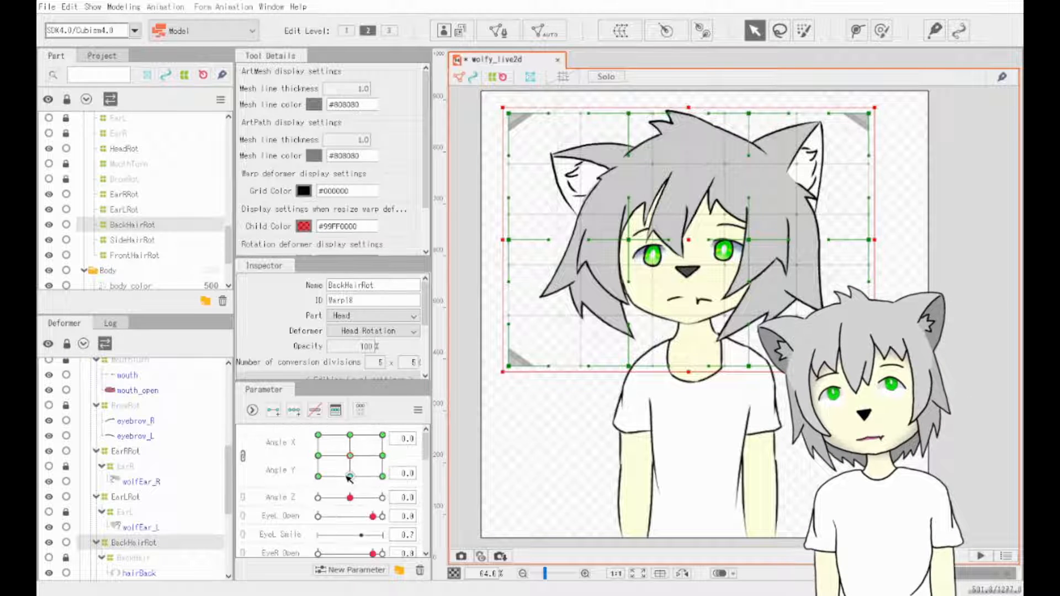
pyautogui.scroll(-6, 356, 469)
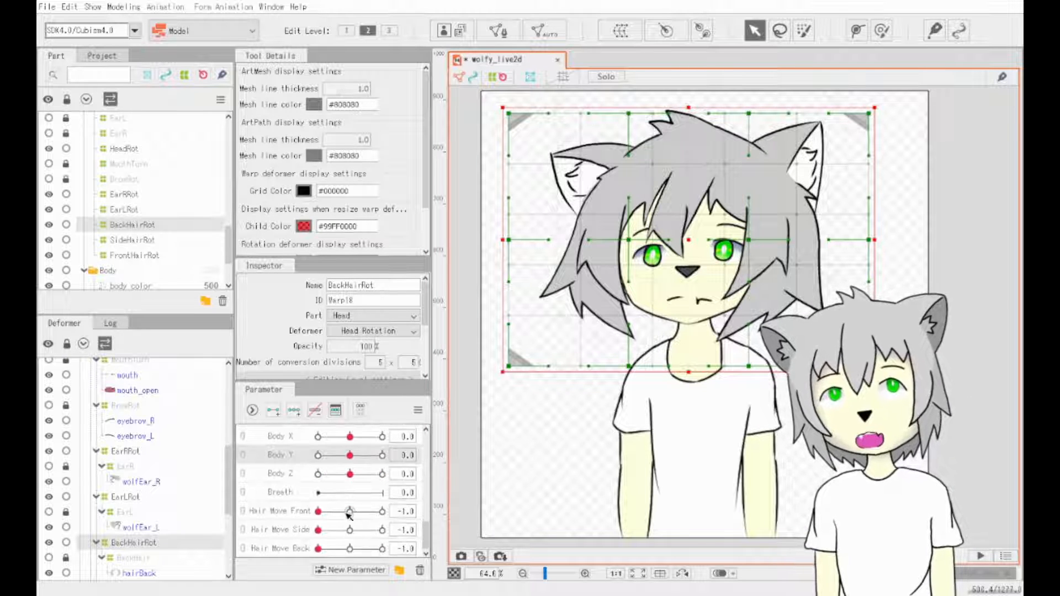
pyautogui.click(350, 549)
pyautogui.click(554, 470)
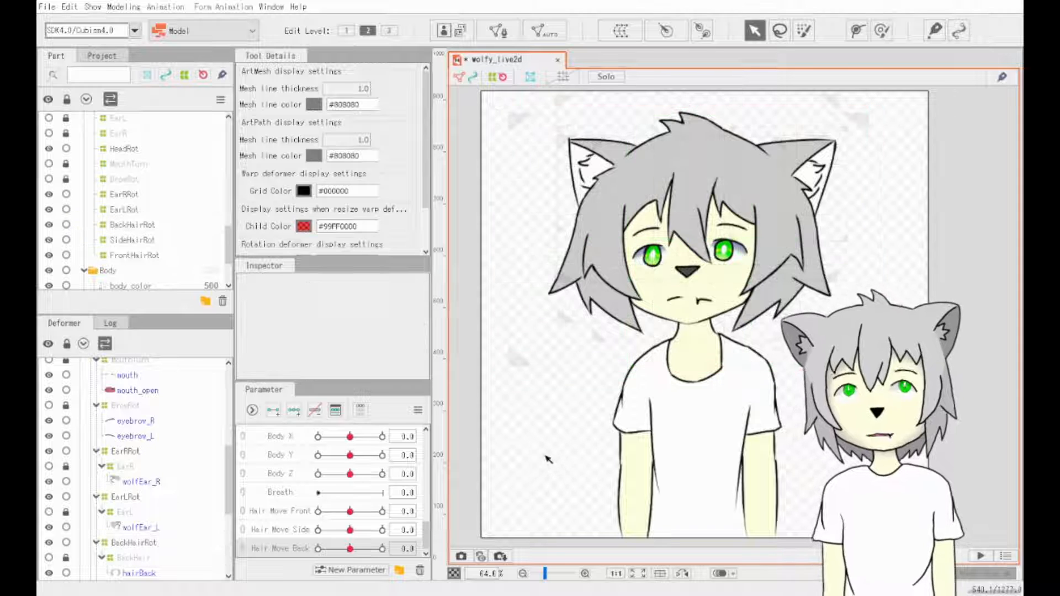
# - Lock the EarRRot, EarLRot, BackHairRot, SideHairRot and FrontHairRot deformers
pyautogui.click(66, 255)
pyautogui.click(66, 240)
pyautogui.click(65, 194)
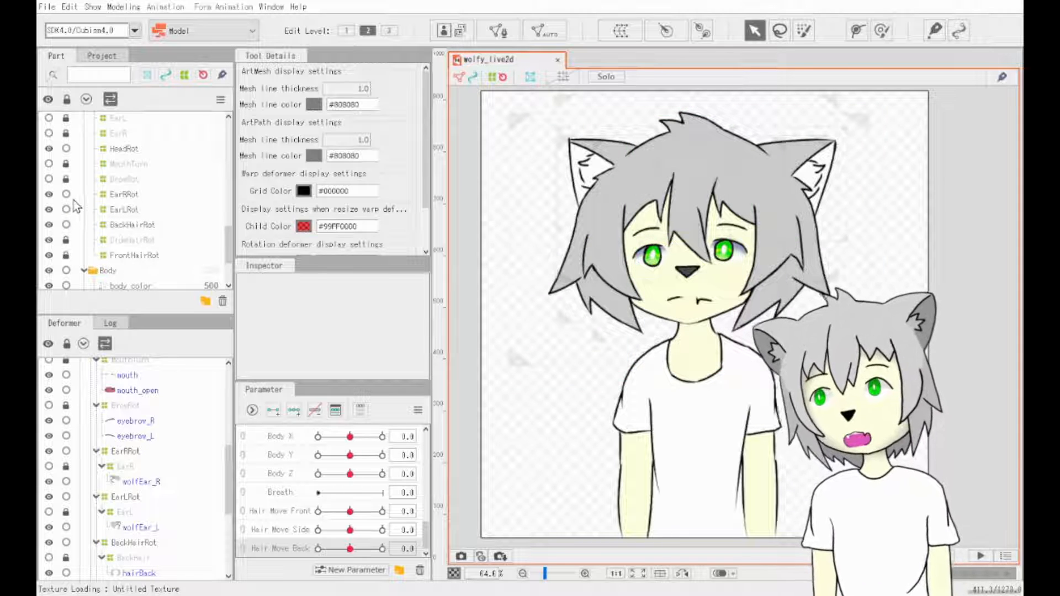
pyautogui.click(66, 225)
pyautogui.click(66, 210)
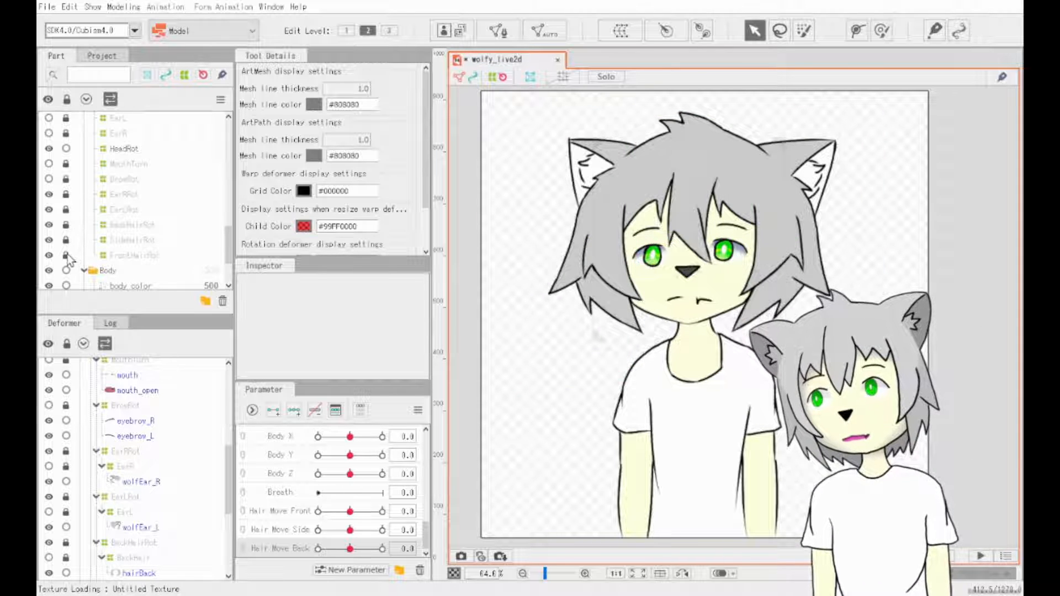
# - Hide the ear and hair rotation deformers from EarRRot to FrontHairRot, and hide and lock HeadRot
pyautogui.moveTo(48, 196); pyautogui.dragTo(53, 254)
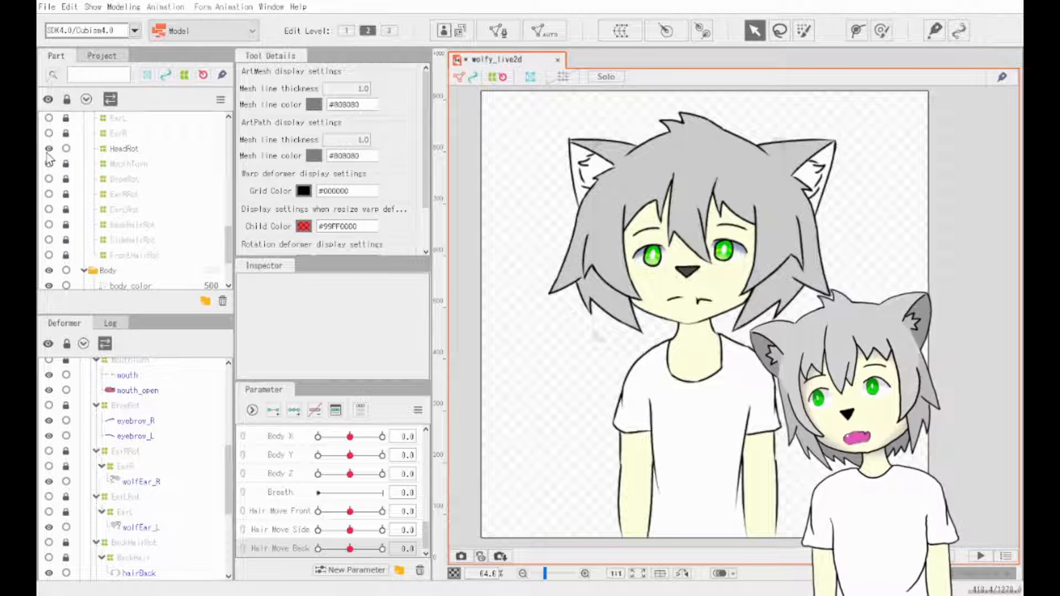
pyautogui.click(48, 152)
pyautogui.click(65, 149)
pyautogui.scroll(-2, 73, 199)
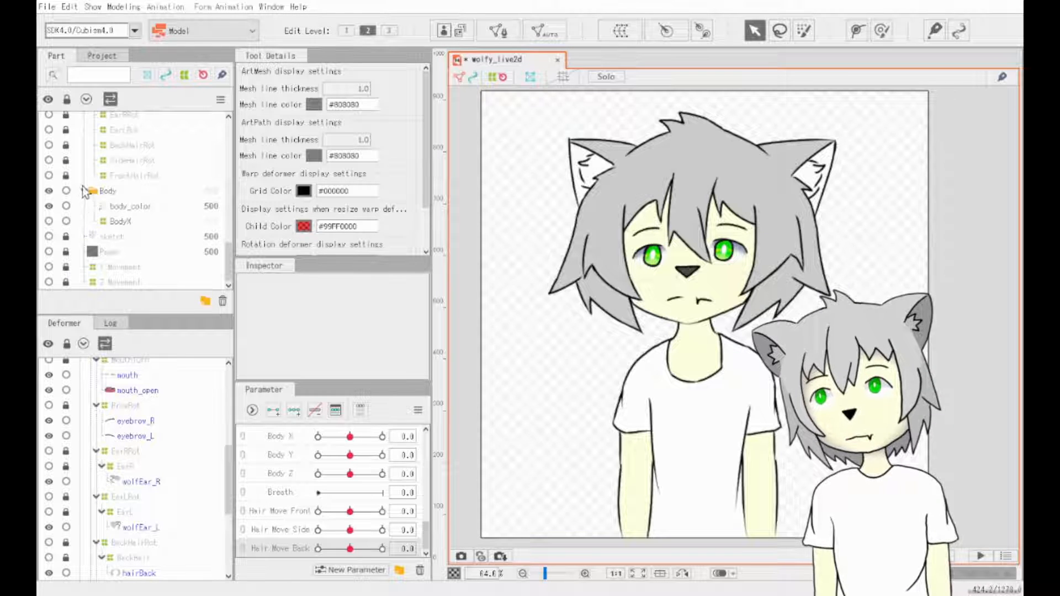
pyautogui.click(84, 191)
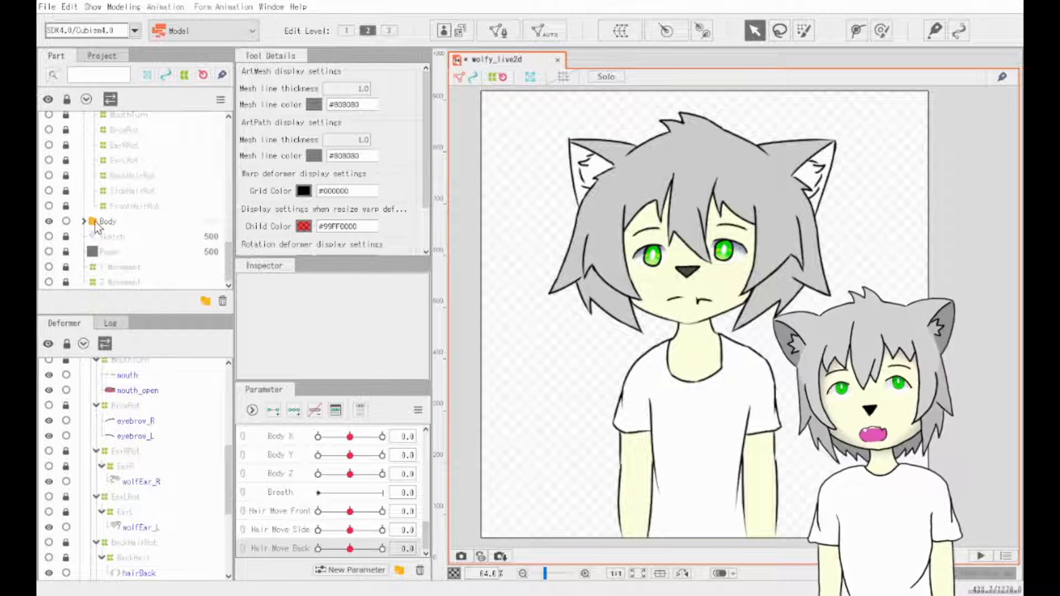
pyautogui.click(84, 221)
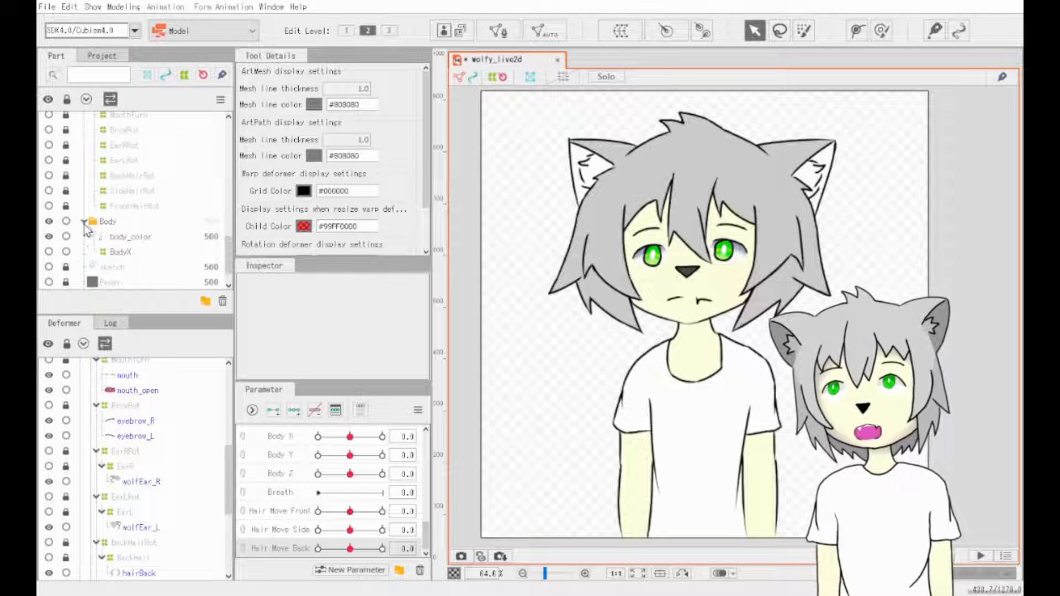
# - Lock the BodyX deformer and collapse the Body folder in the parts list
pyautogui.click(67, 253)
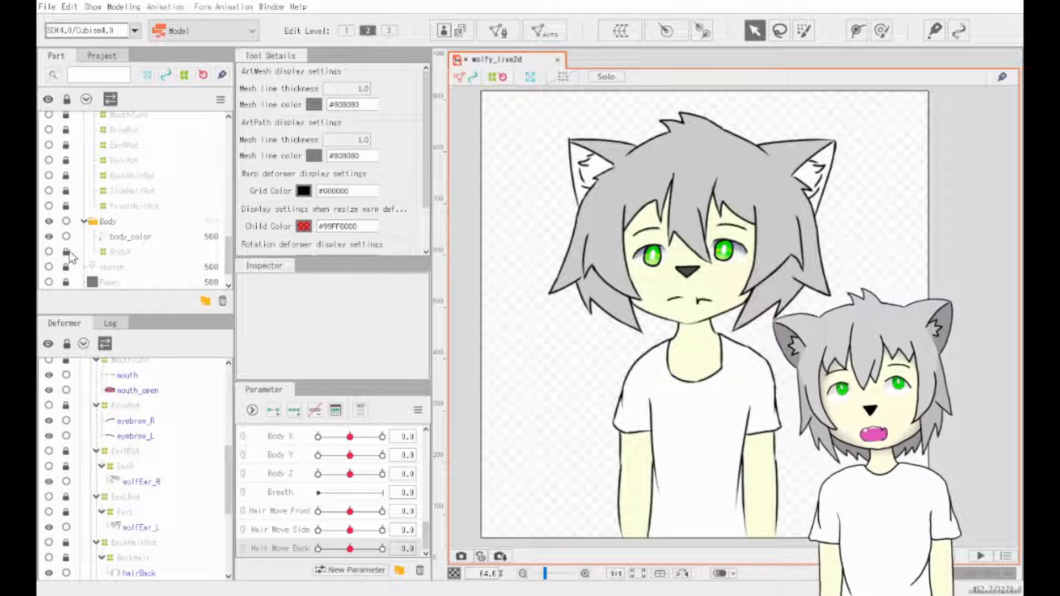
pyautogui.click(84, 221)
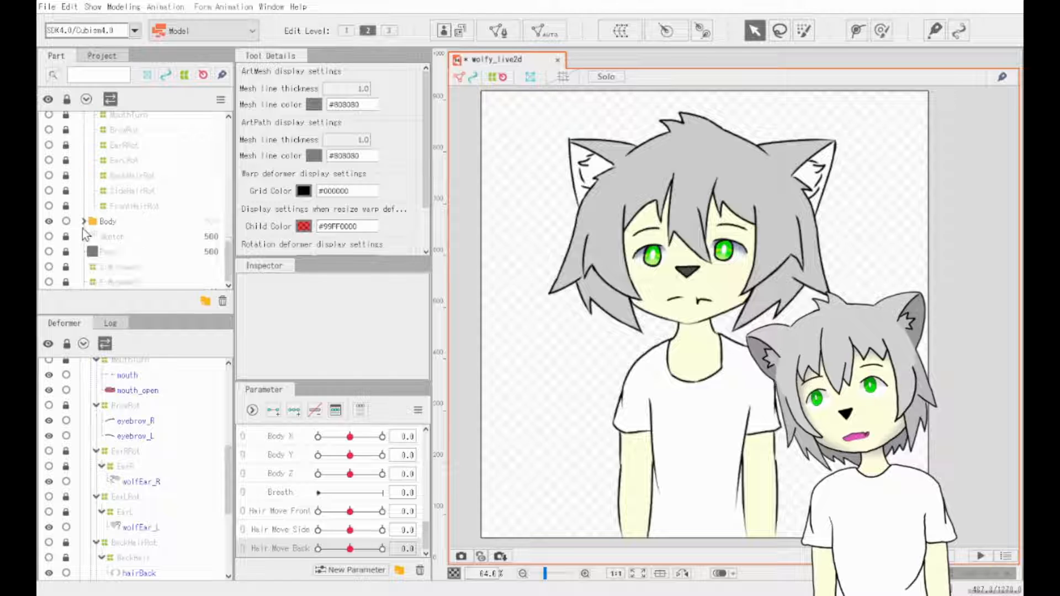
# - Hide and lock the eye deformers EyeLTurn, DilationL, EyeRTurn and DilationR
pyautogui.scroll(5, 82, 228)
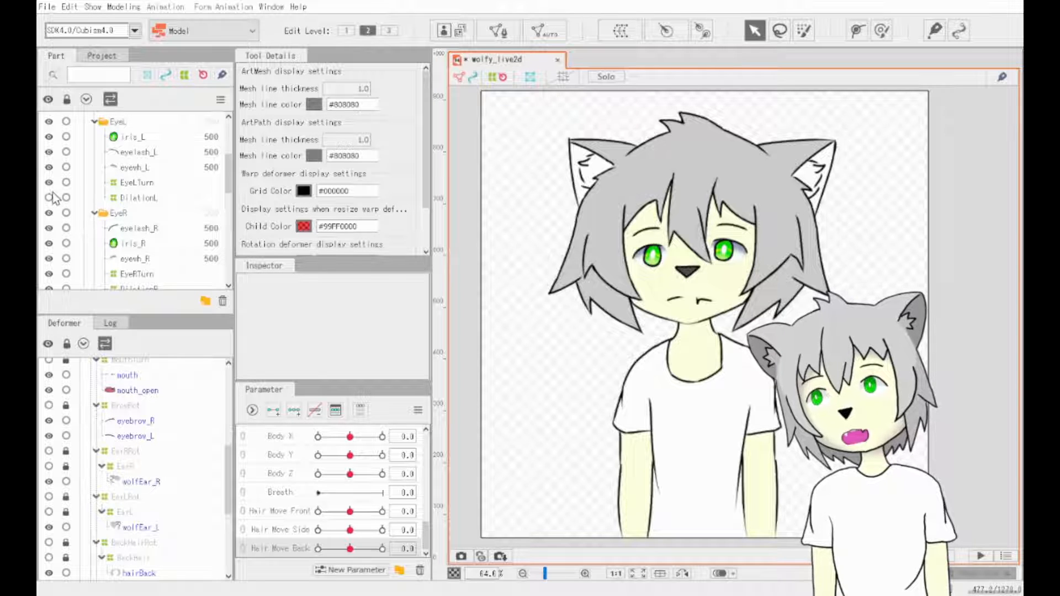
pyautogui.moveTo(53, 192); pyautogui.dragTo(68, 197)
pyautogui.scroll(-3, 78, 214)
pyautogui.scroll(2, 77, 215)
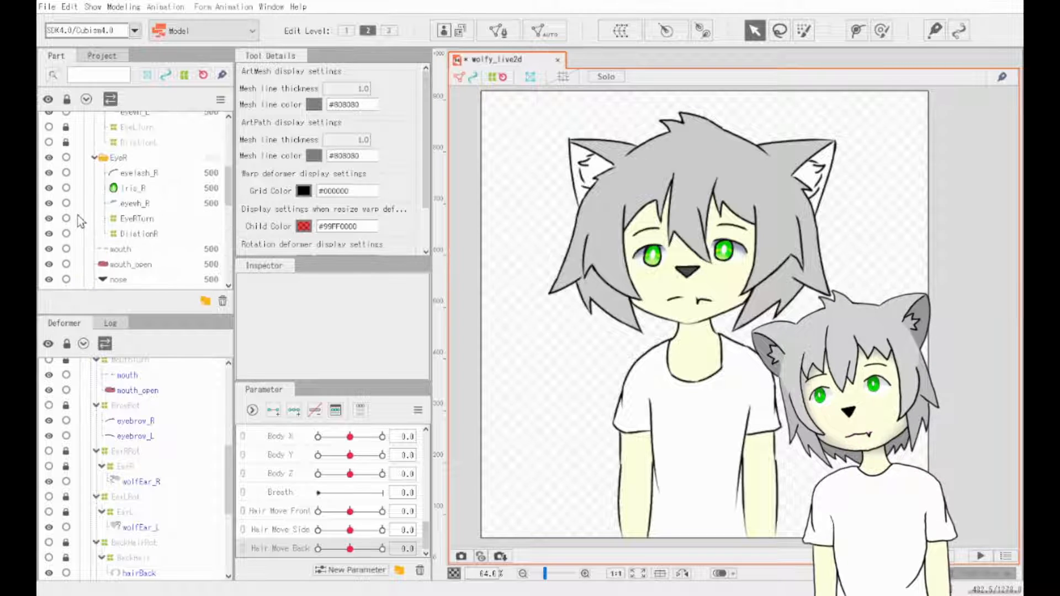
pyautogui.moveTo(50, 234)
pyautogui.mouseDown()
pyautogui.moveTo(50, 219)
pyautogui.moveTo(66, 234)
pyautogui.mouseUp()
# - Collapse the EyeL and Head folders in the parts list and save the wolfy_live2d model
pyautogui.scroll(4, 90, 226)
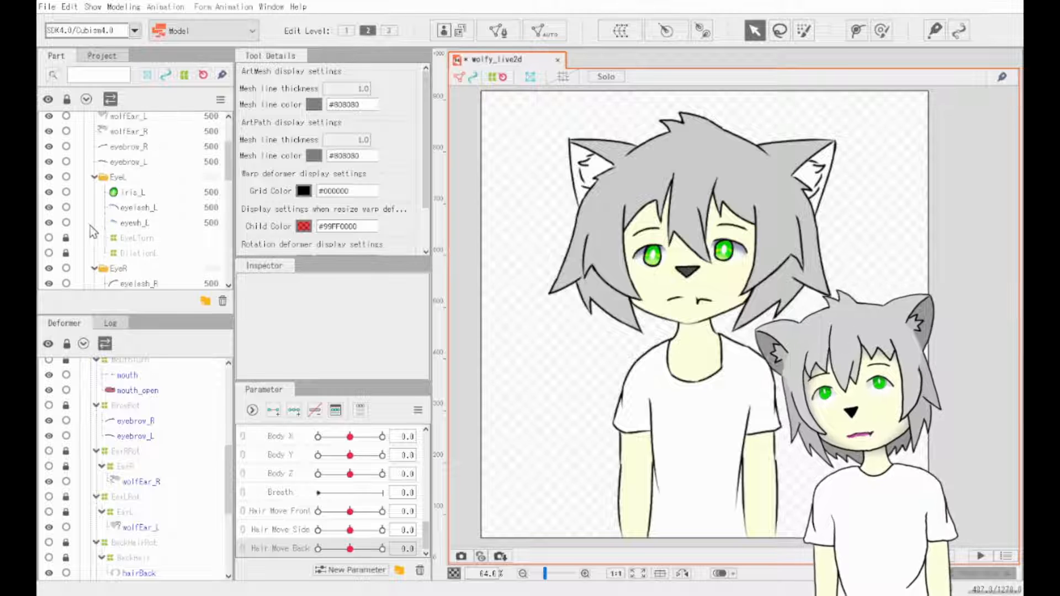
pyautogui.click(94, 177)
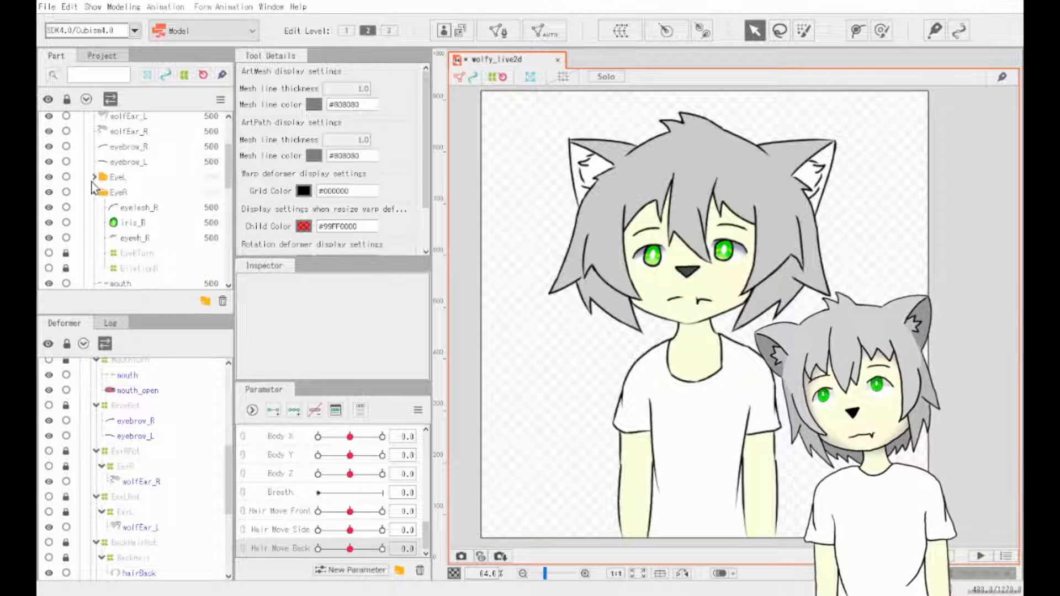
pyautogui.scroll(3, 95, 185)
pyautogui.click(84, 120)
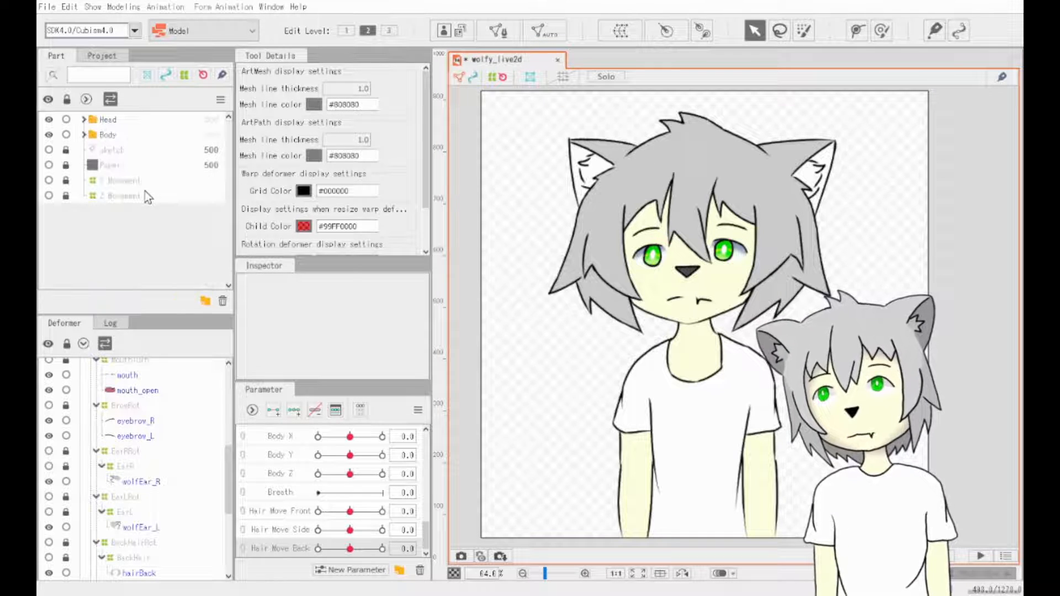
pyautogui.hotkey('ctrl', 's')
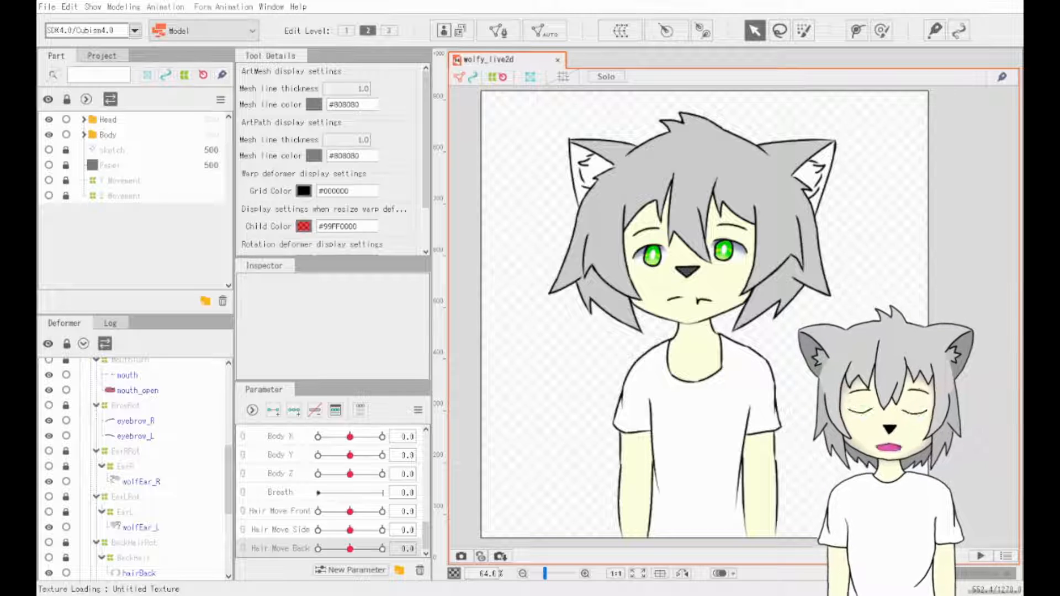
# - Start the runtime export as a moc3 file and accept the 1024 x 1024 texture atlas layout with sketch and Paper left out
pyautogui.click(47, 7)
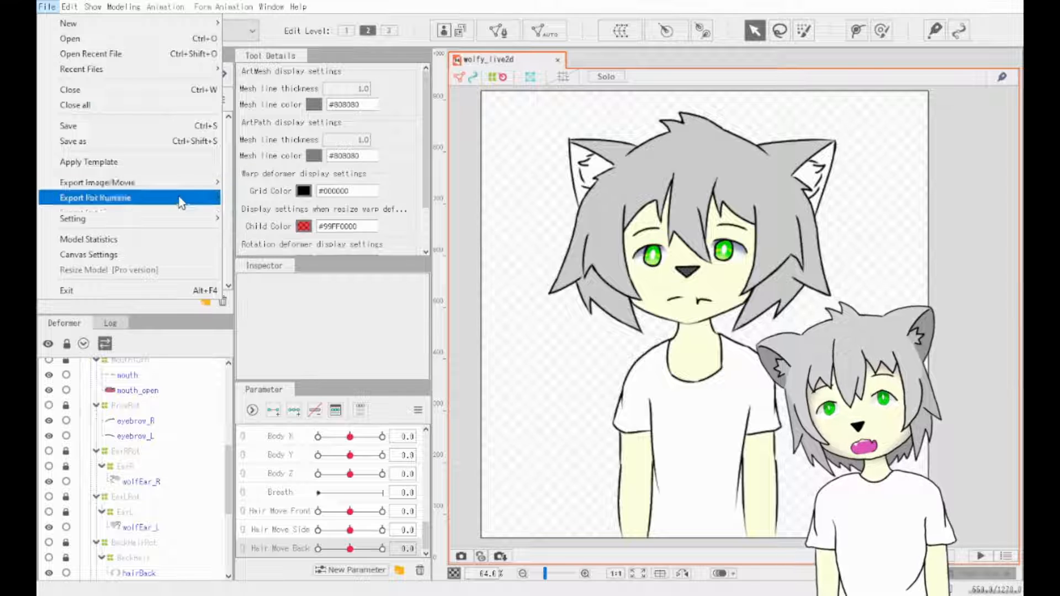
pyautogui.moveTo(185, 184)
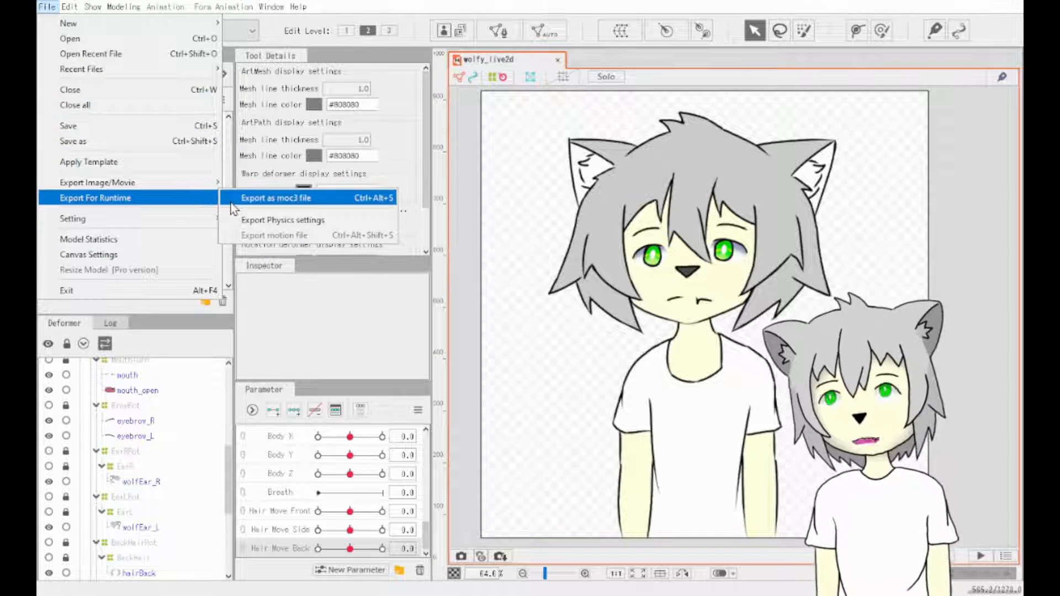
pyautogui.click(288, 206)
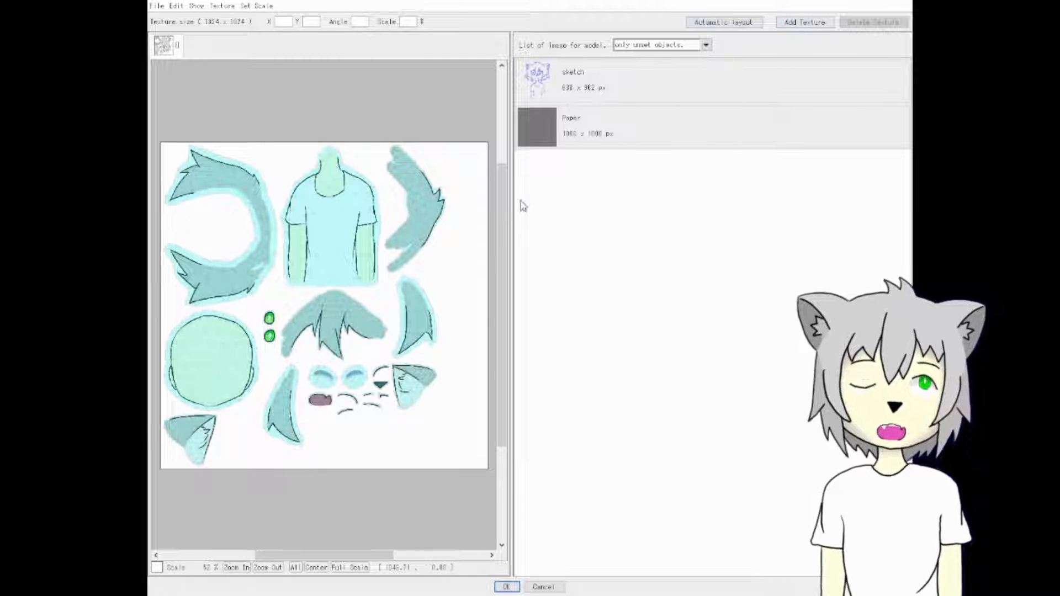
pyautogui.click(504, 587)
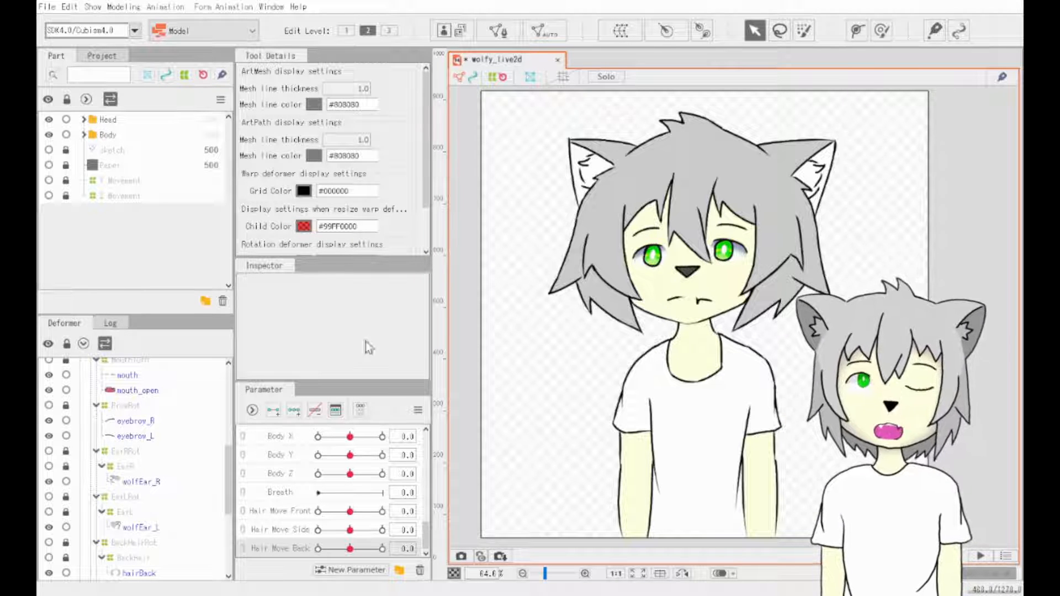
# - Export the model for runtime as a moc3 file using the accepted texture atlas
pyautogui.click(47, 7)
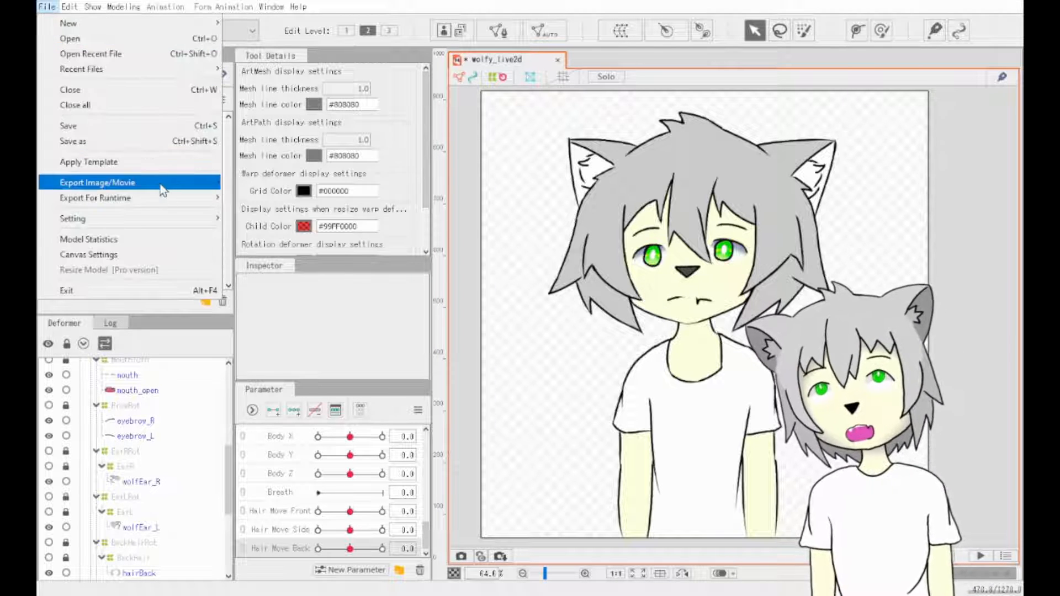
pyautogui.moveTo(171, 201)
pyautogui.click(295, 200)
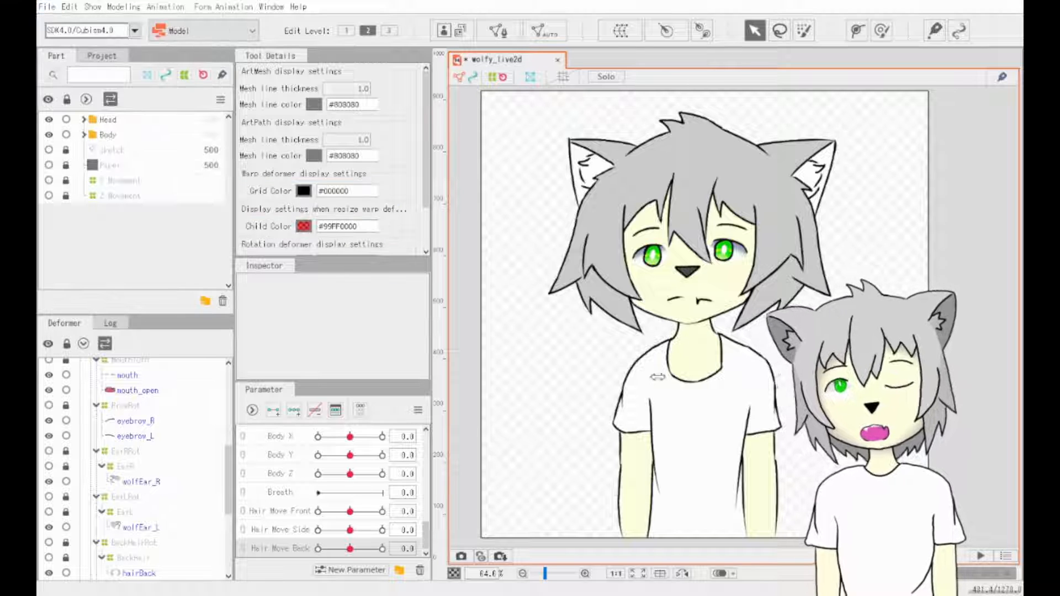